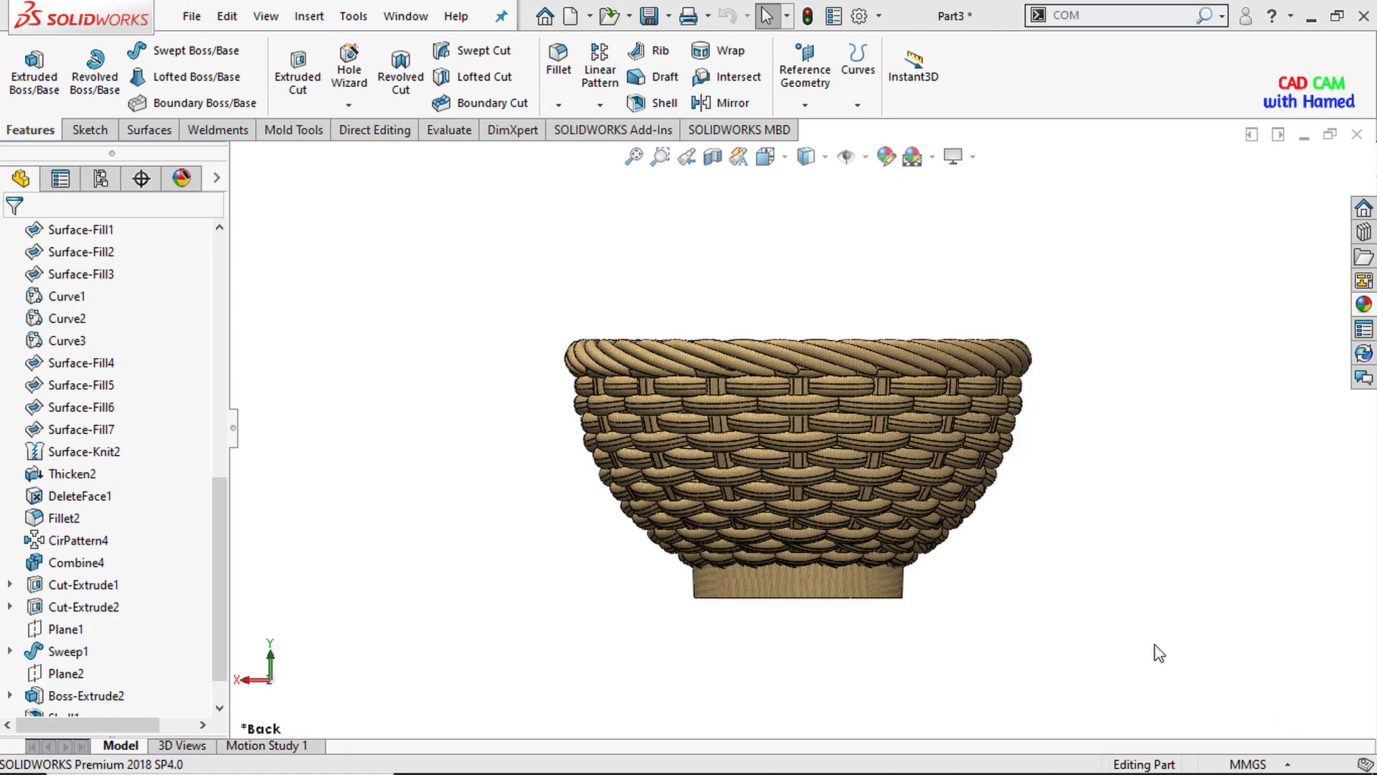
Step: Inspect the finished woven basket model from several angles, including its underside and a close view of the weave
{"action": "middle_click_drag", "start_coordinate": [1083, 654], "coordinate": [445, 489]}
{"action": "key", "text": "Escape"}
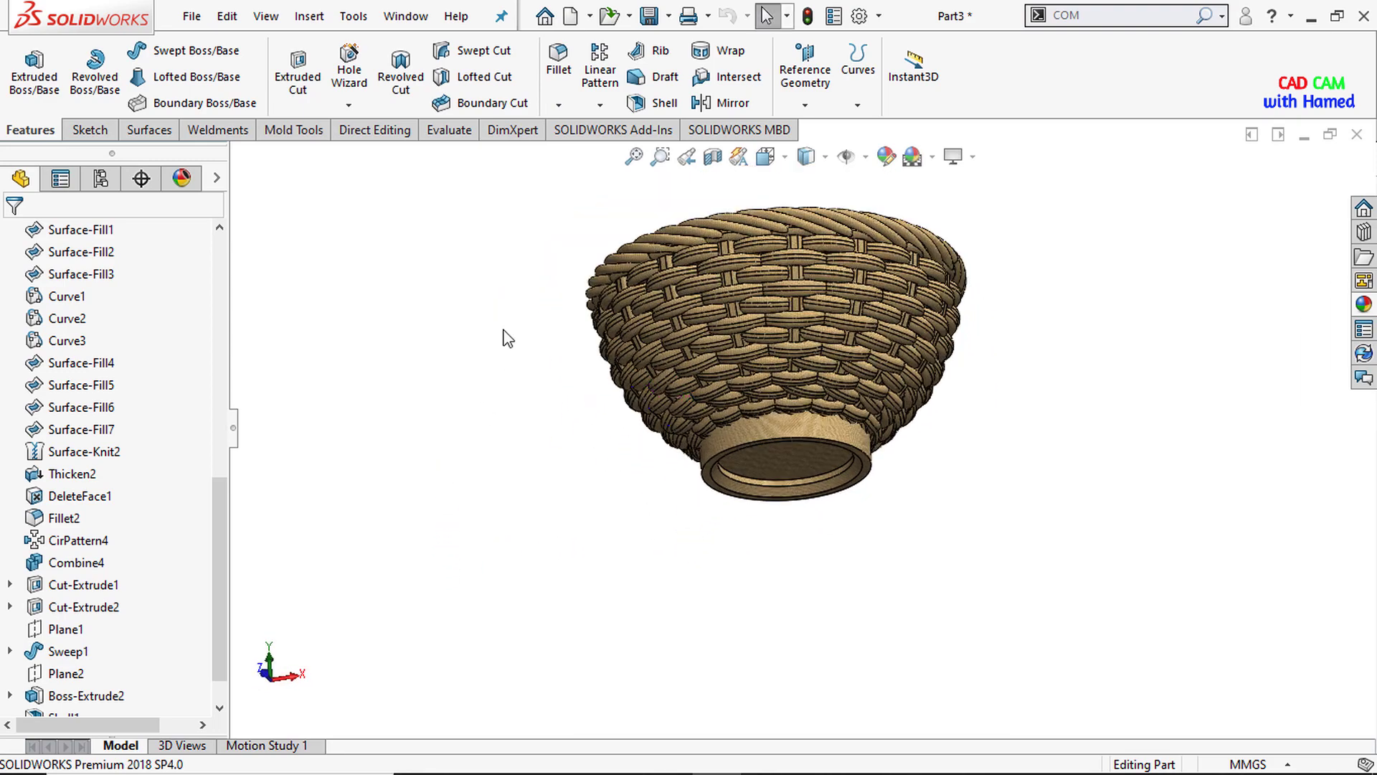
{"action": "scroll", "coordinate": [523, 320], "scroll_direction": "down", "scroll_amount": 3}
{"action": "scroll", "coordinate": [1117, 463], "scroll_direction": "up", "scroll_amount": 3}
{"action": "scroll", "coordinate": [971, 366], "scroll_direction": "down", "scroll_amount": 3}
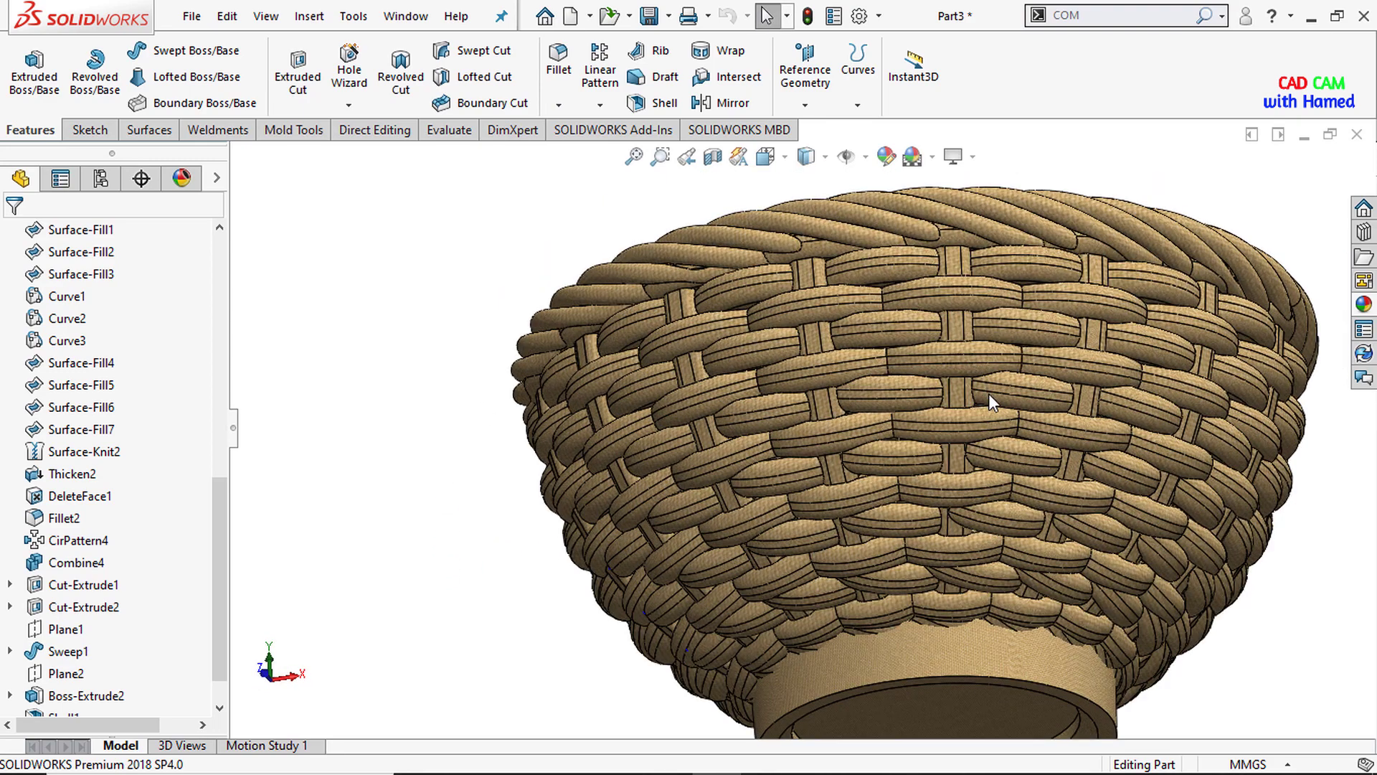
{"action": "scroll", "coordinate": [990, 394], "scroll_direction": "up", "scroll_amount": 2}
{"action": "middle_click_drag", "start_coordinate": [1202, 543], "coordinate": [832, 414]}
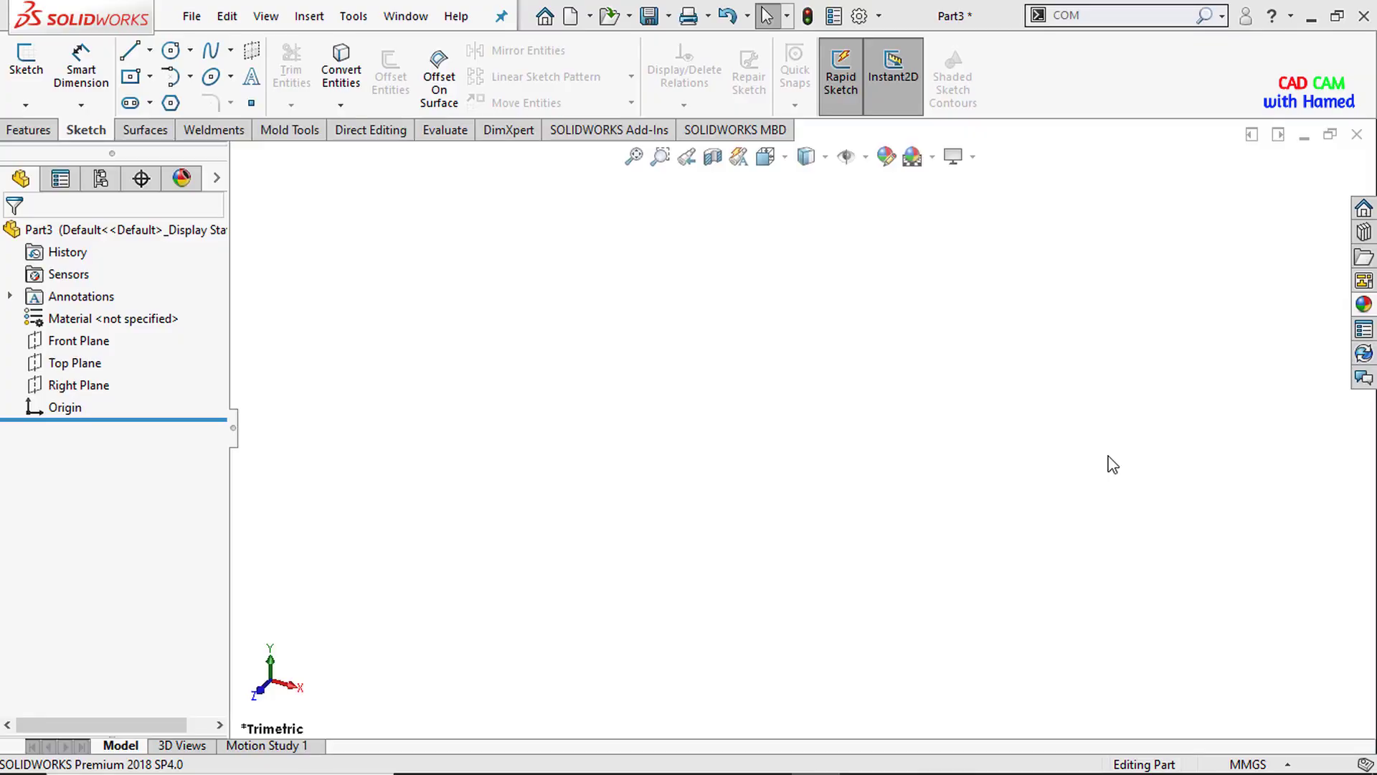
Step: Sketch a wide horizontal center rectangle on the Front Plane, centered on the origin
{"action": "right_click", "coordinate": [97, 340]}
{"action": "left_click", "coordinate": [195, 307]}
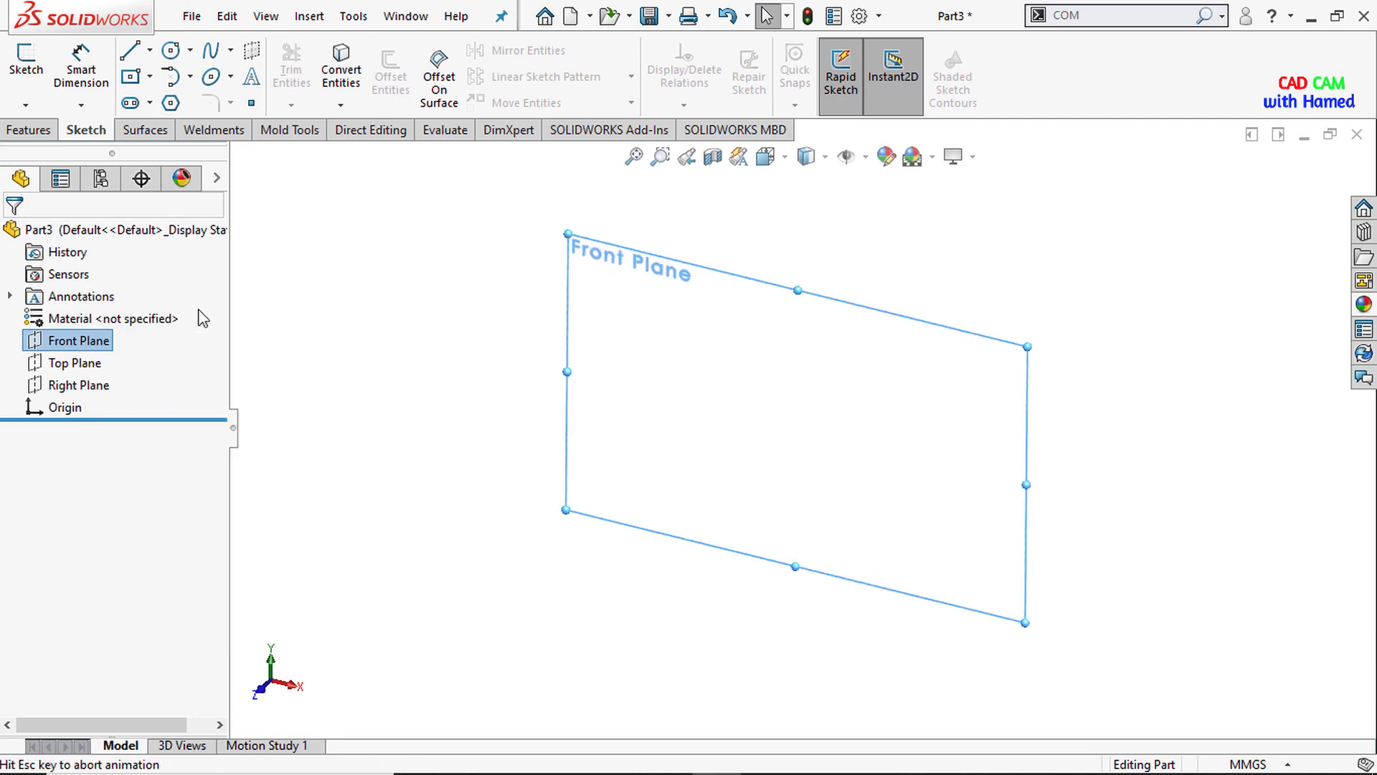
{"action": "left_click", "coordinate": [149, 77]}
{"action": "left_click", "coordinate": [178, 129]}
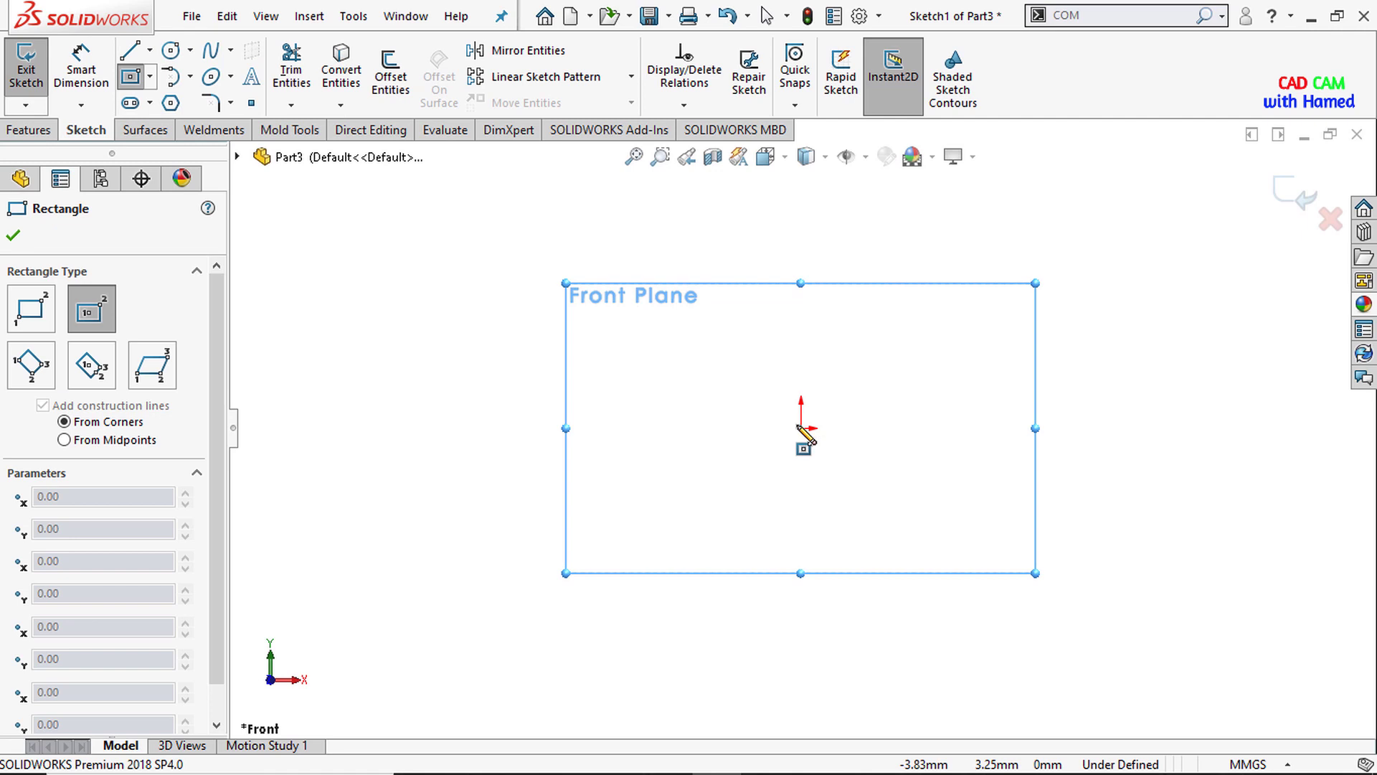
{"action": "left_click", "coordinate": [801, 428]}
{"action": "left_click", "coordinate": [510, 377]}
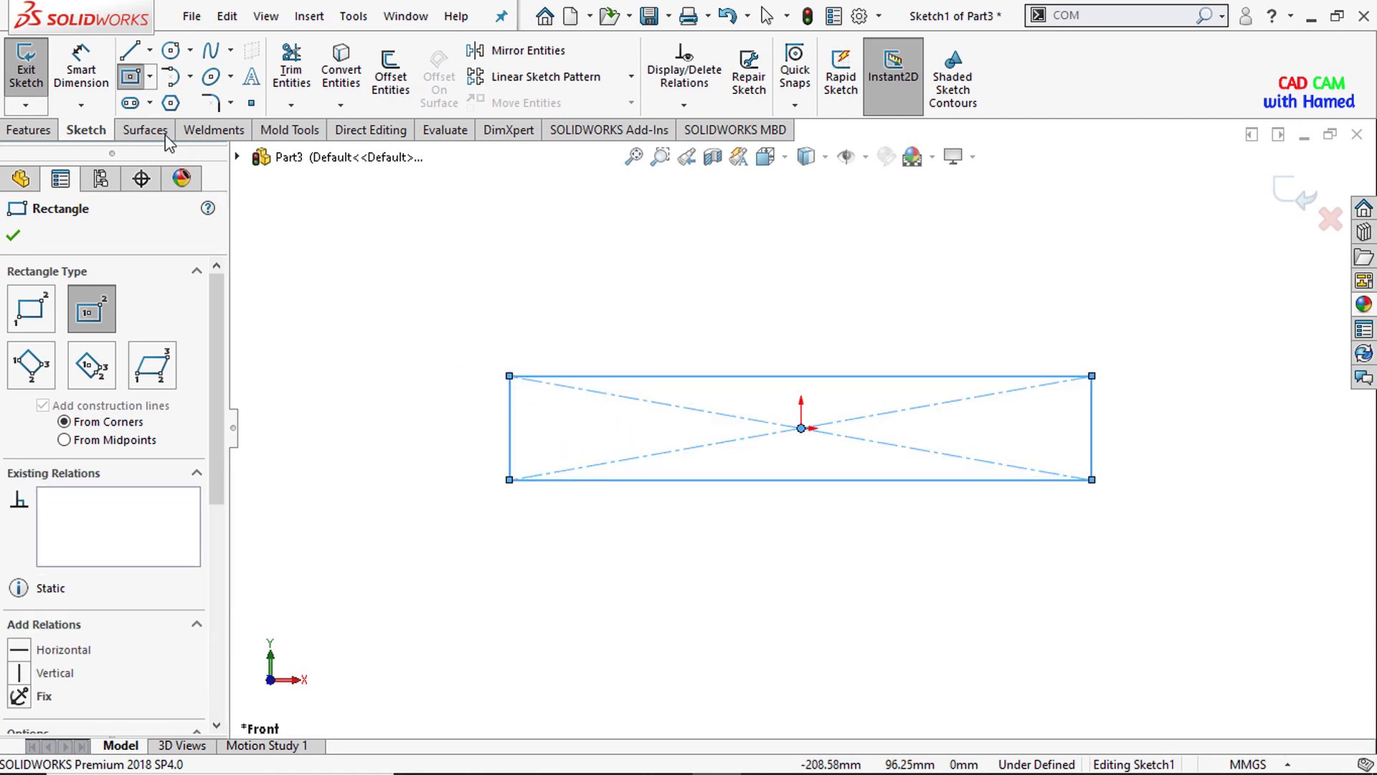
Step: Dimension the rectangle to 5 mm high and 20 mm wide
{"action": "left_click", "coordinate": [80, 72]}
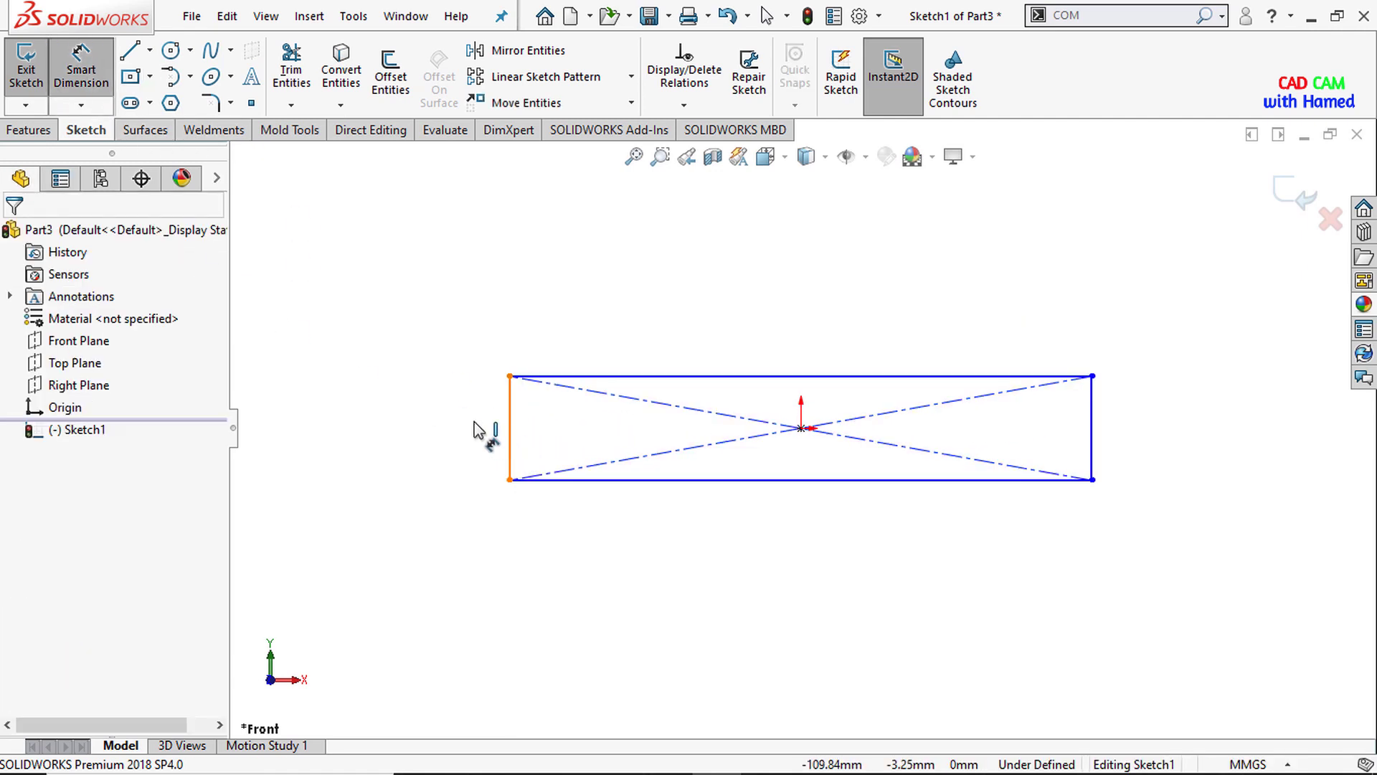
{"action": "left_click", "coordinate": [474, 429]}
{"action": "left_click", "coordinate": [472, 440]}
{"action": "type", "text": "5"}
{"action": "key", "text": "Return"}
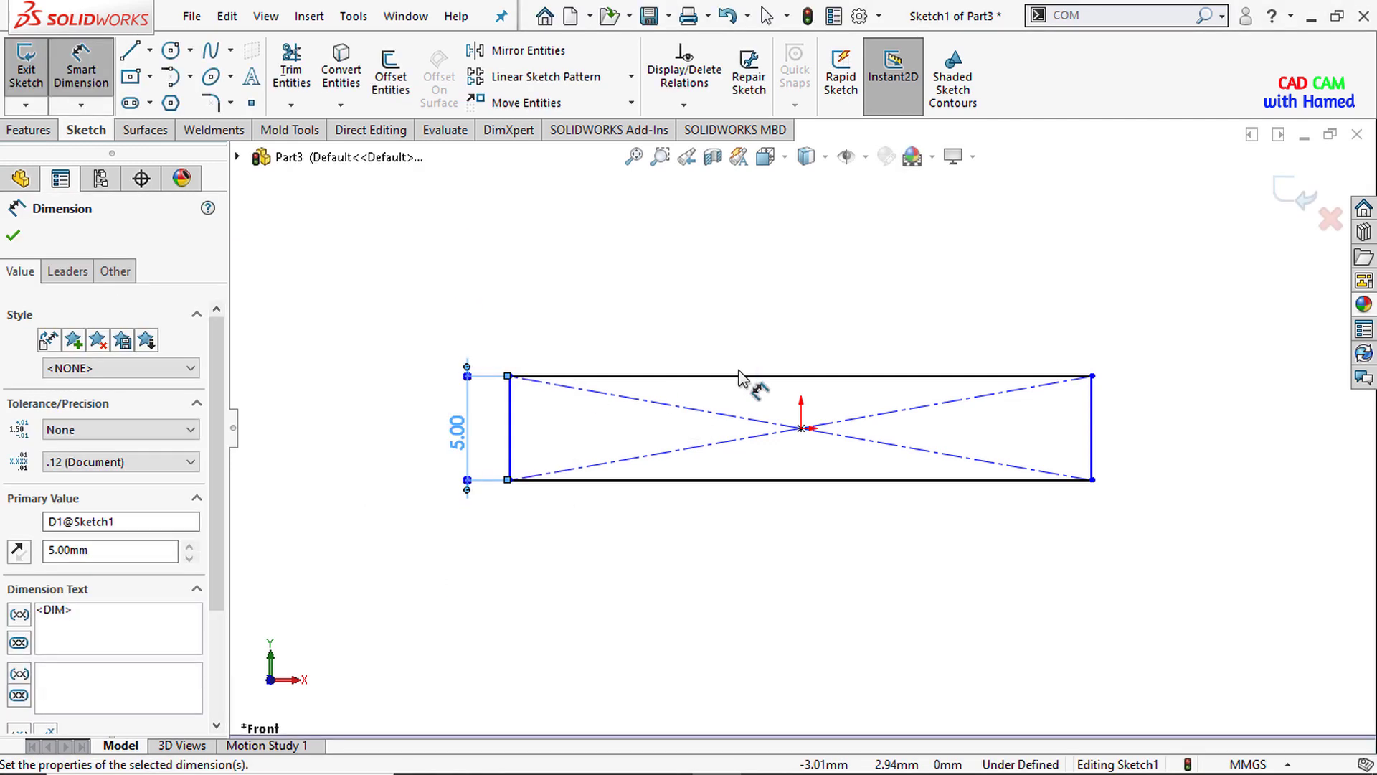
{"action": "left_click", "coordinate": [741, 377]}
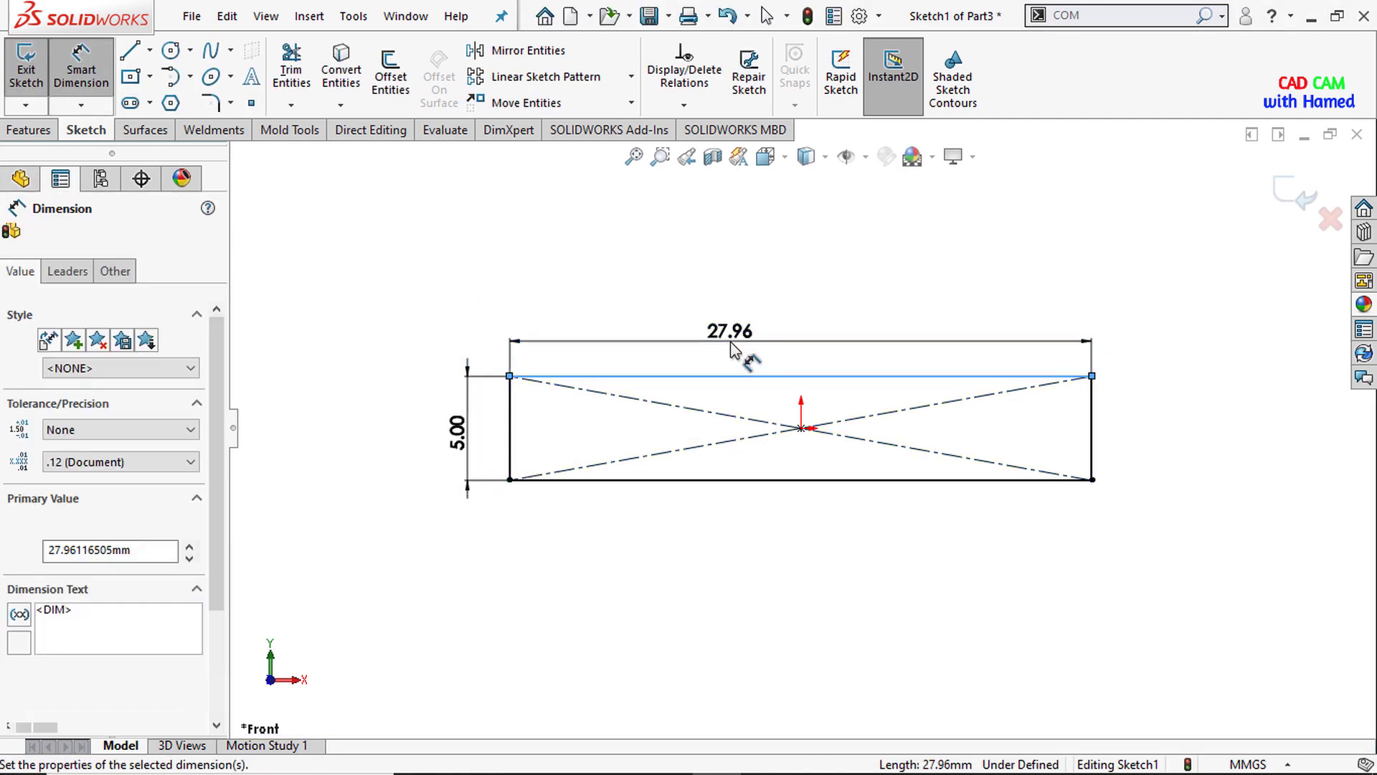
{"action": "left_click", "coordinate": [732, 350]}
{"action": "type", "text": "20"}
{"action": "left_click", "coordinate": [643, 314]}
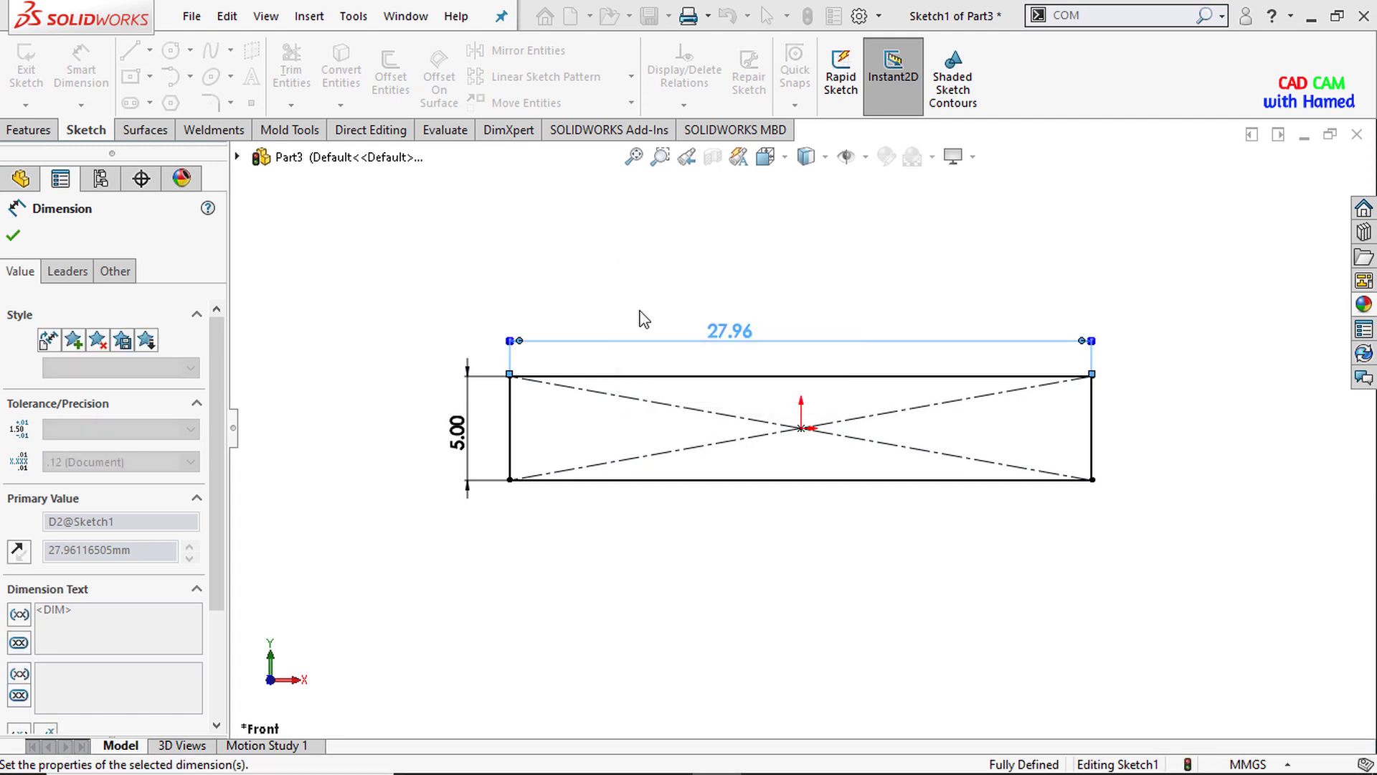
Step: Extrude the rectangle 10 mm with a Mid Plane end condition, starting at a 50 mm offset from the sketch plane
{"action": "left_click", "coordinate": [31, 130]}
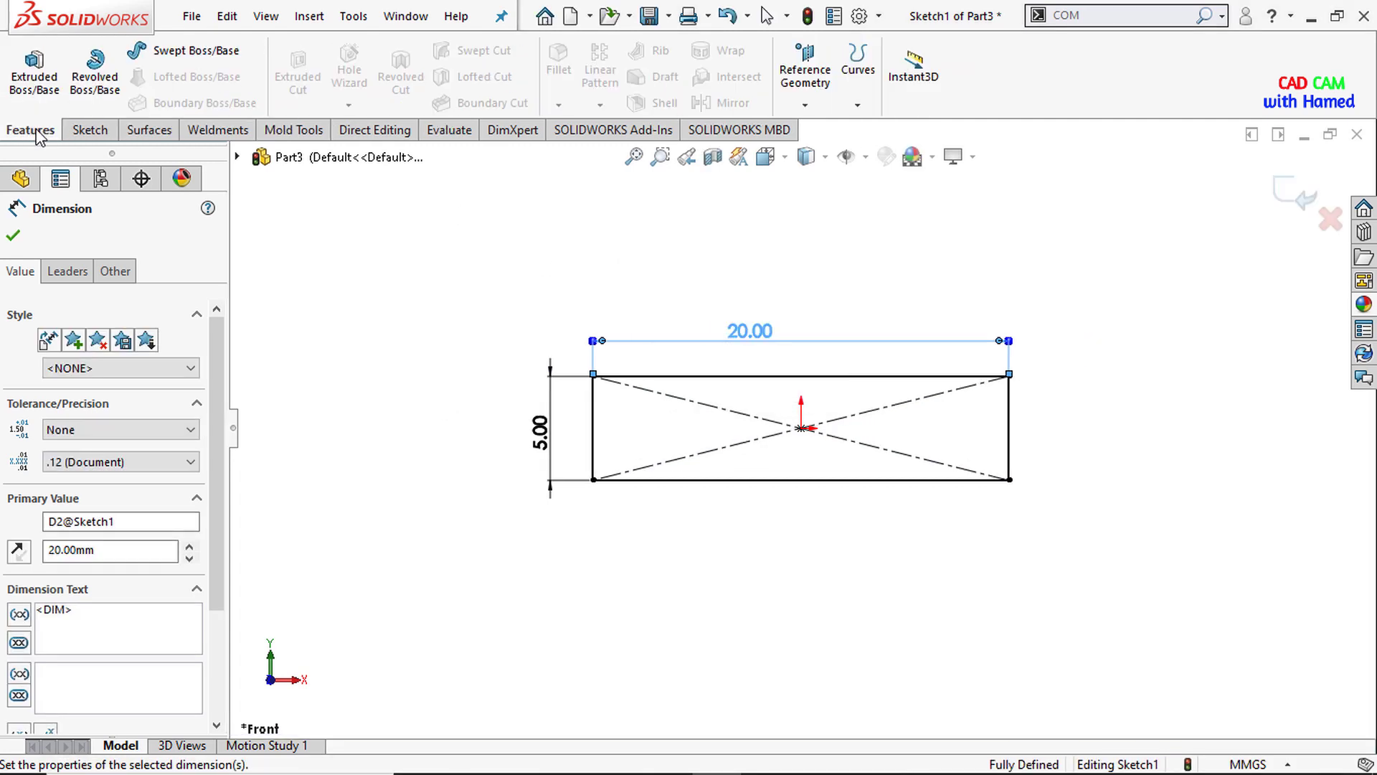
{"action": "left_click", "coordinate": [41, 94]}
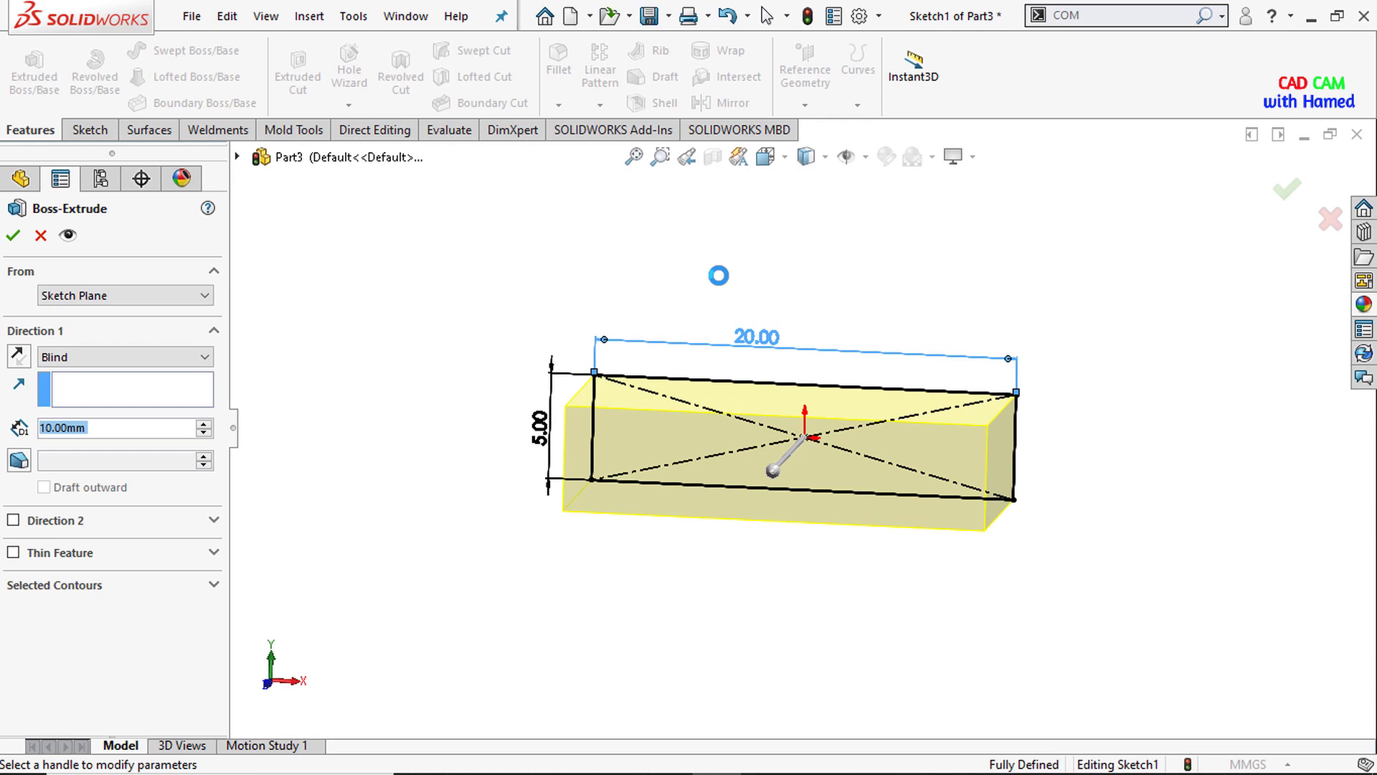
{"action": "left_click", "coordinate": [165, 297]}
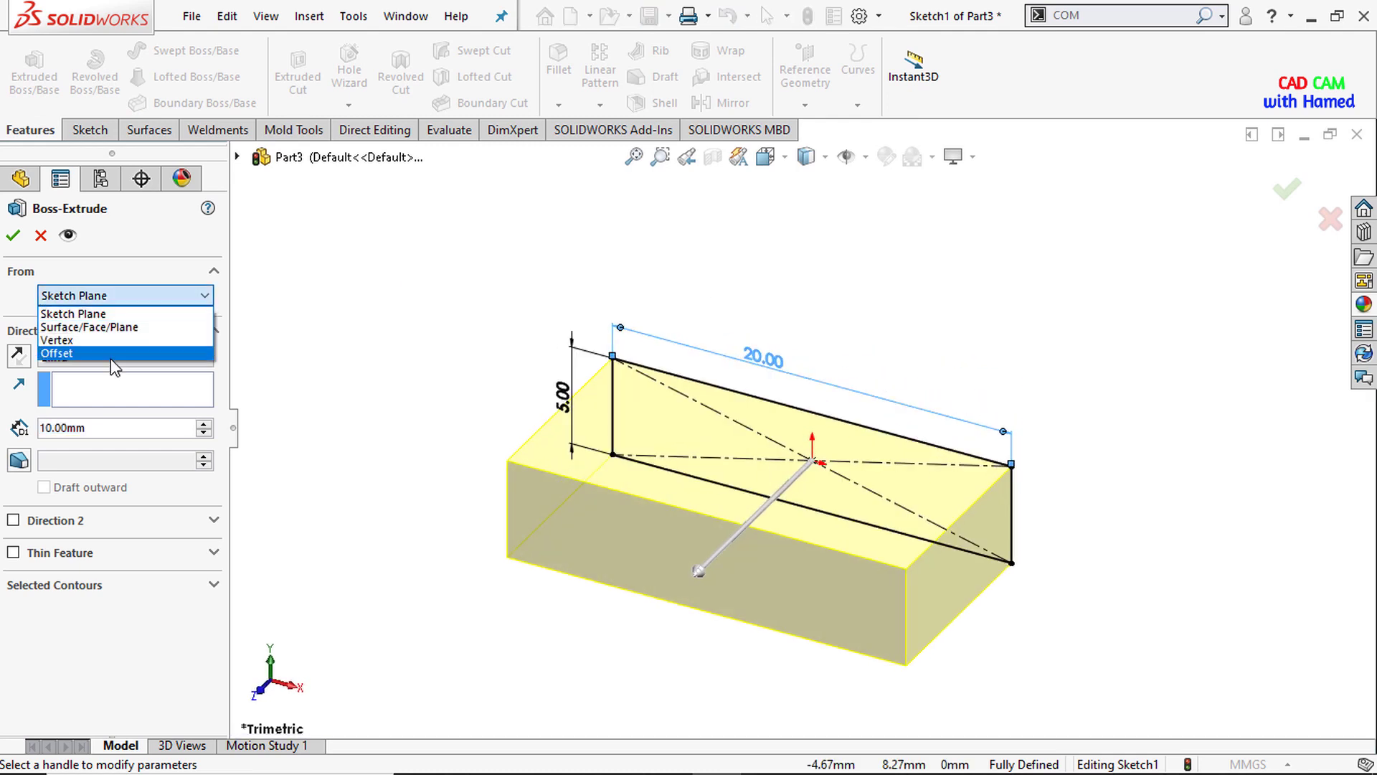
{"action": "left_click", "coordinate": [113, 354]}
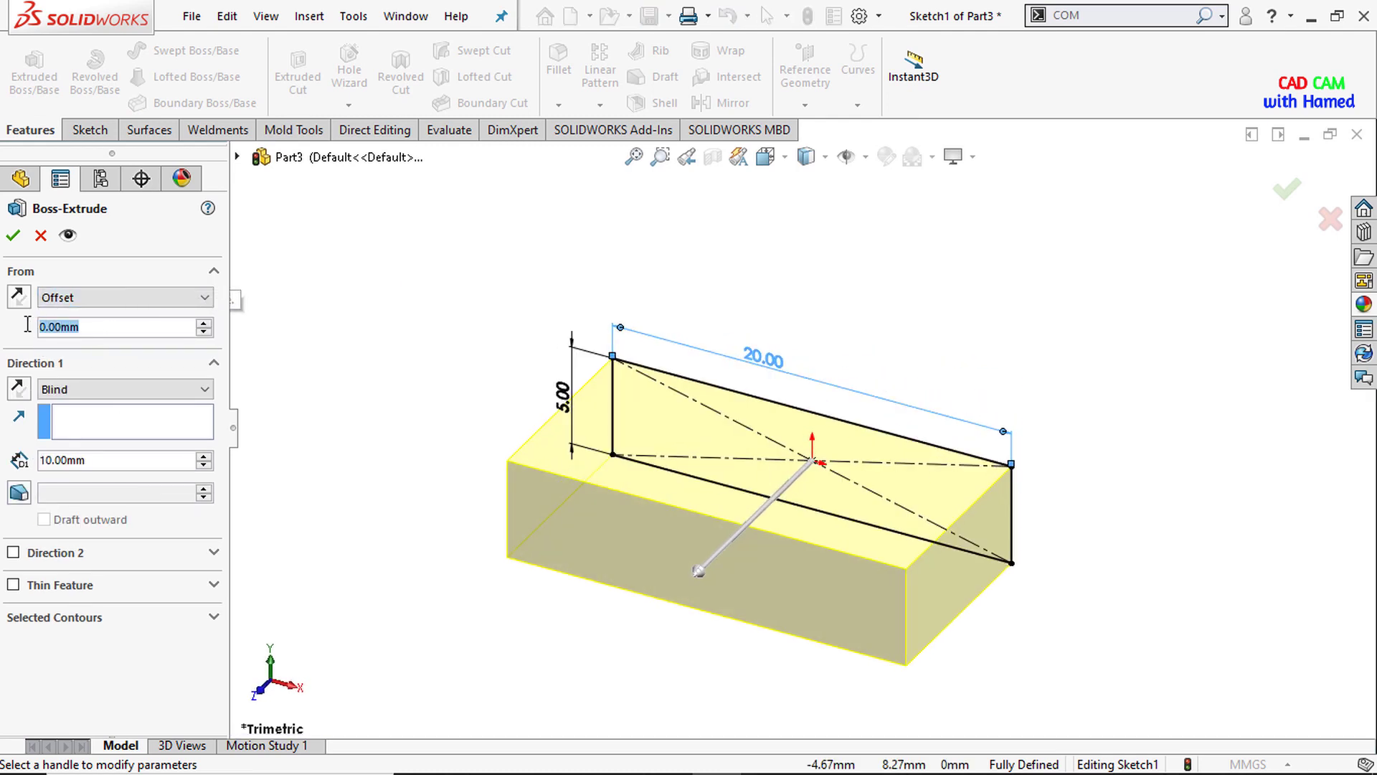
{"action": "key", "text": "BackSpace"}
{"action": "type", "text": "50"}
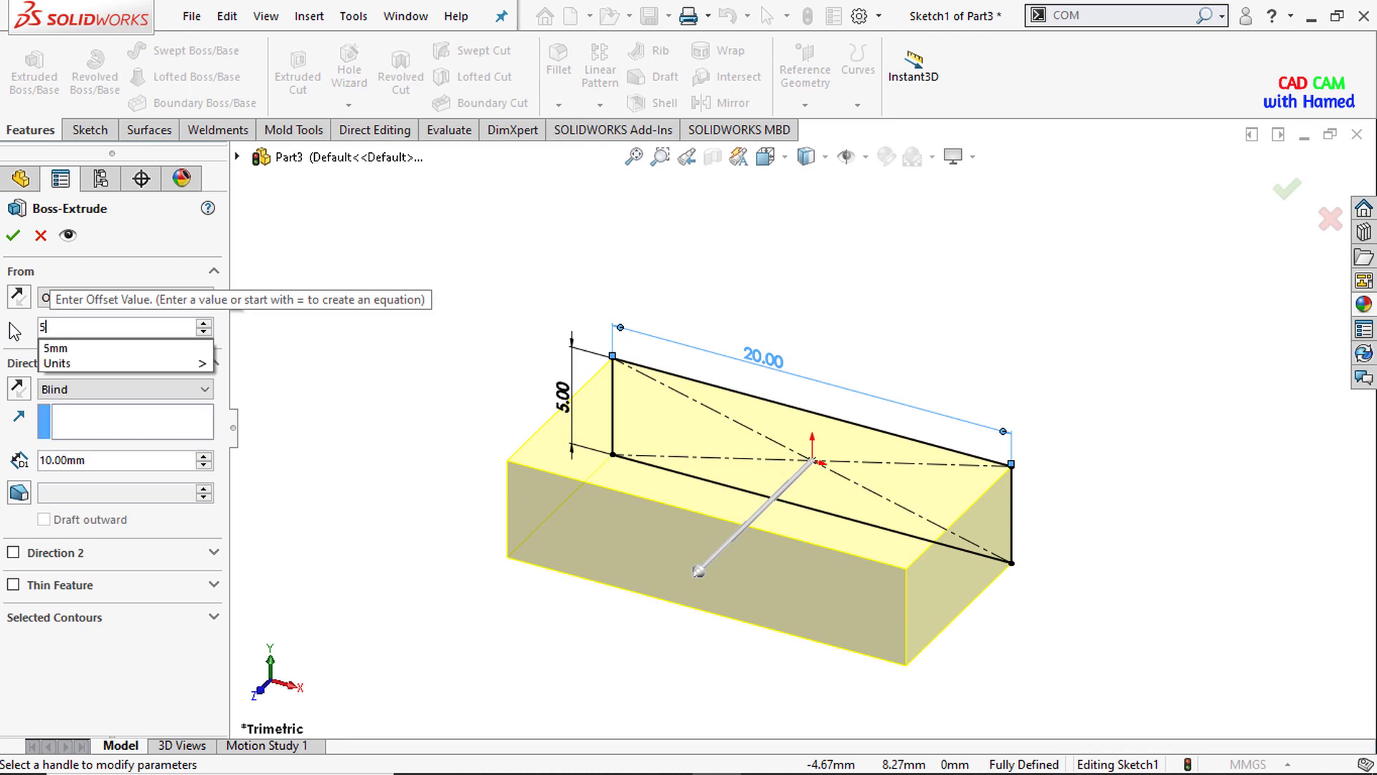
{"action": "key", "text": "Return"}
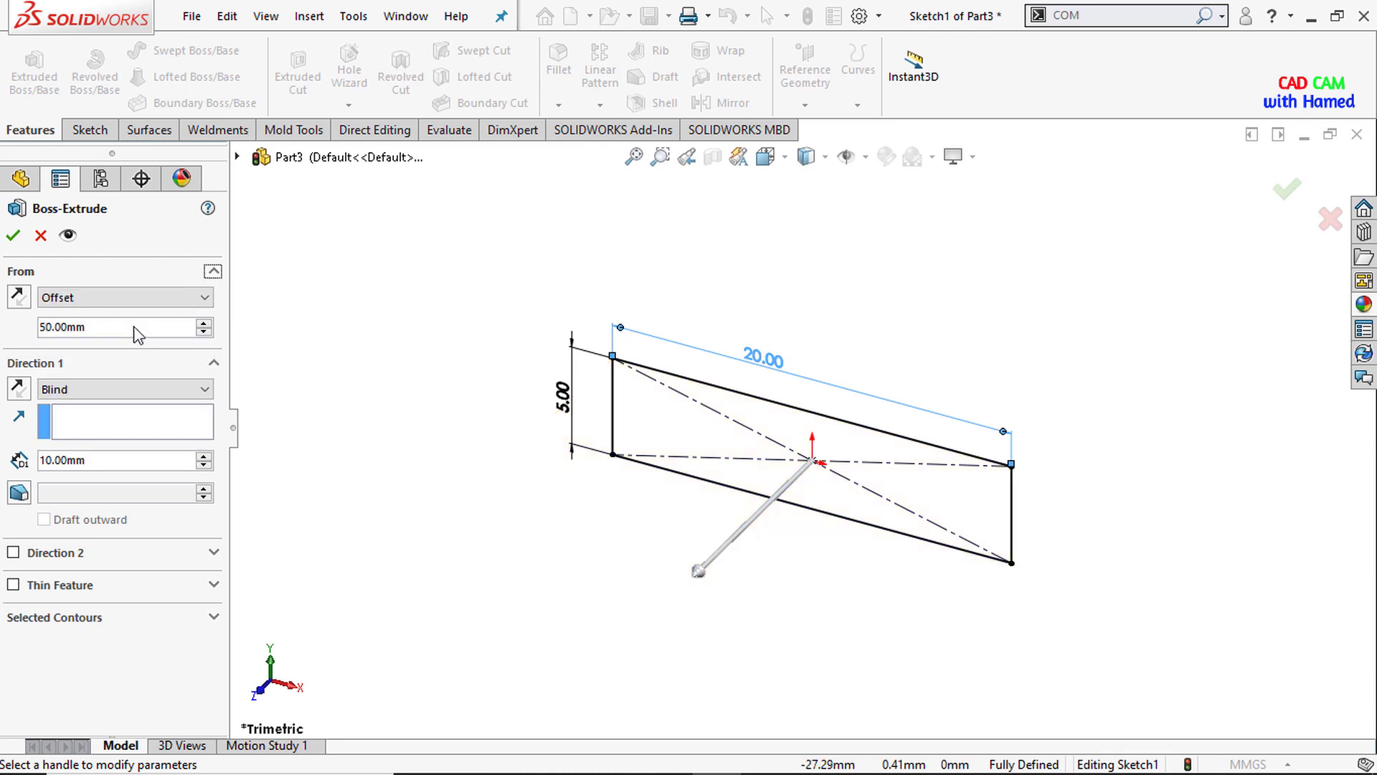
{"action": "left_click", "coordinate": [131, 404]}
{"action": "left_click", "coordinate": [86, 470]}
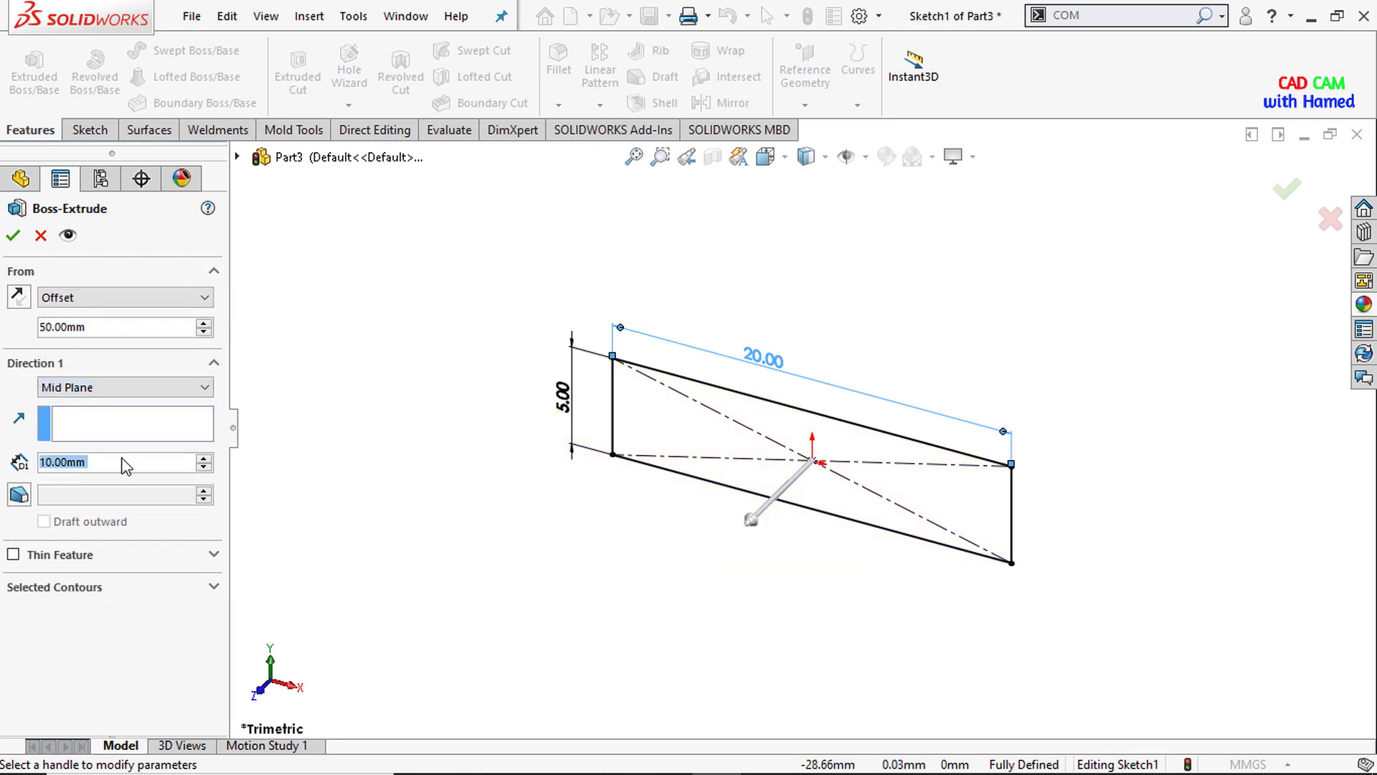
{"action": "scroll", "coordinate": [631, 578], "scroll_direction": "up", "scroll_amount": 5}
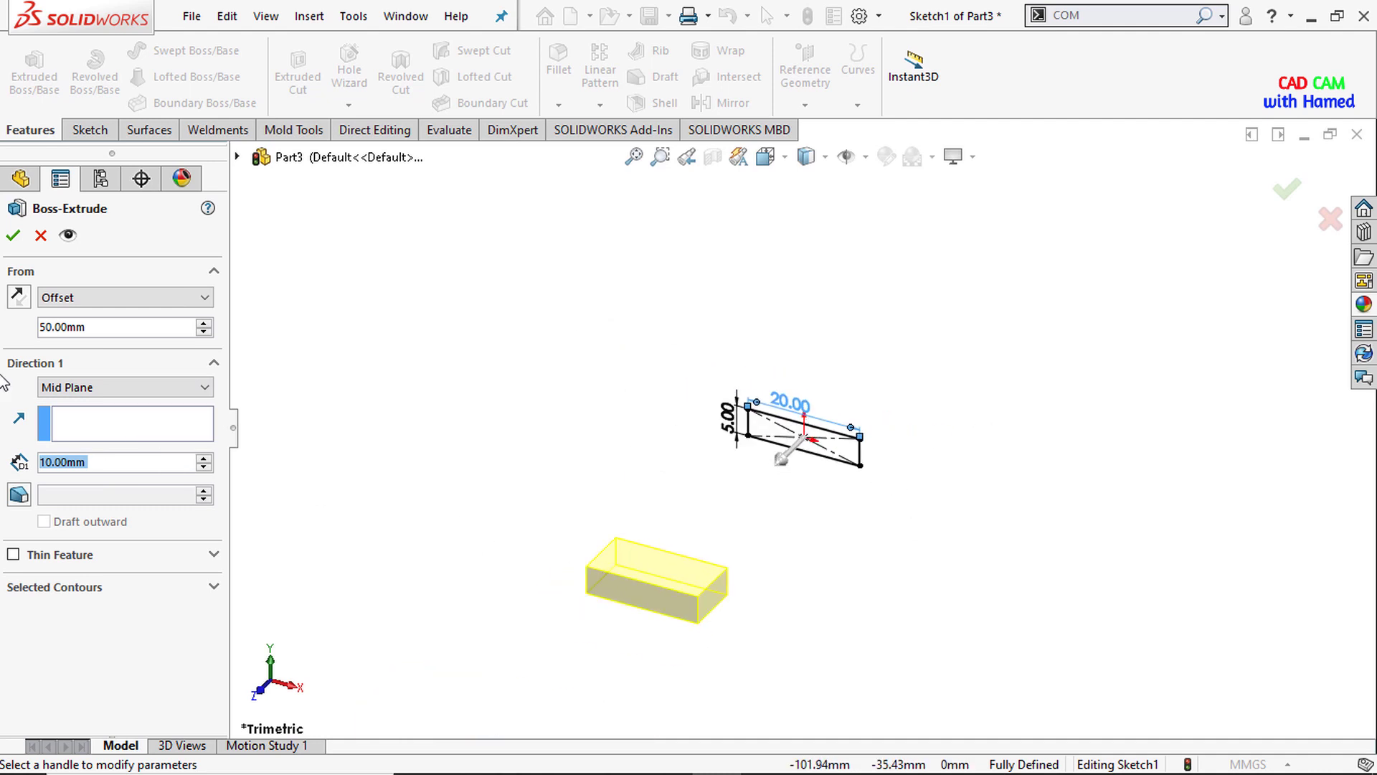
{"action": "left_click", "coordinate": [11, 241]}
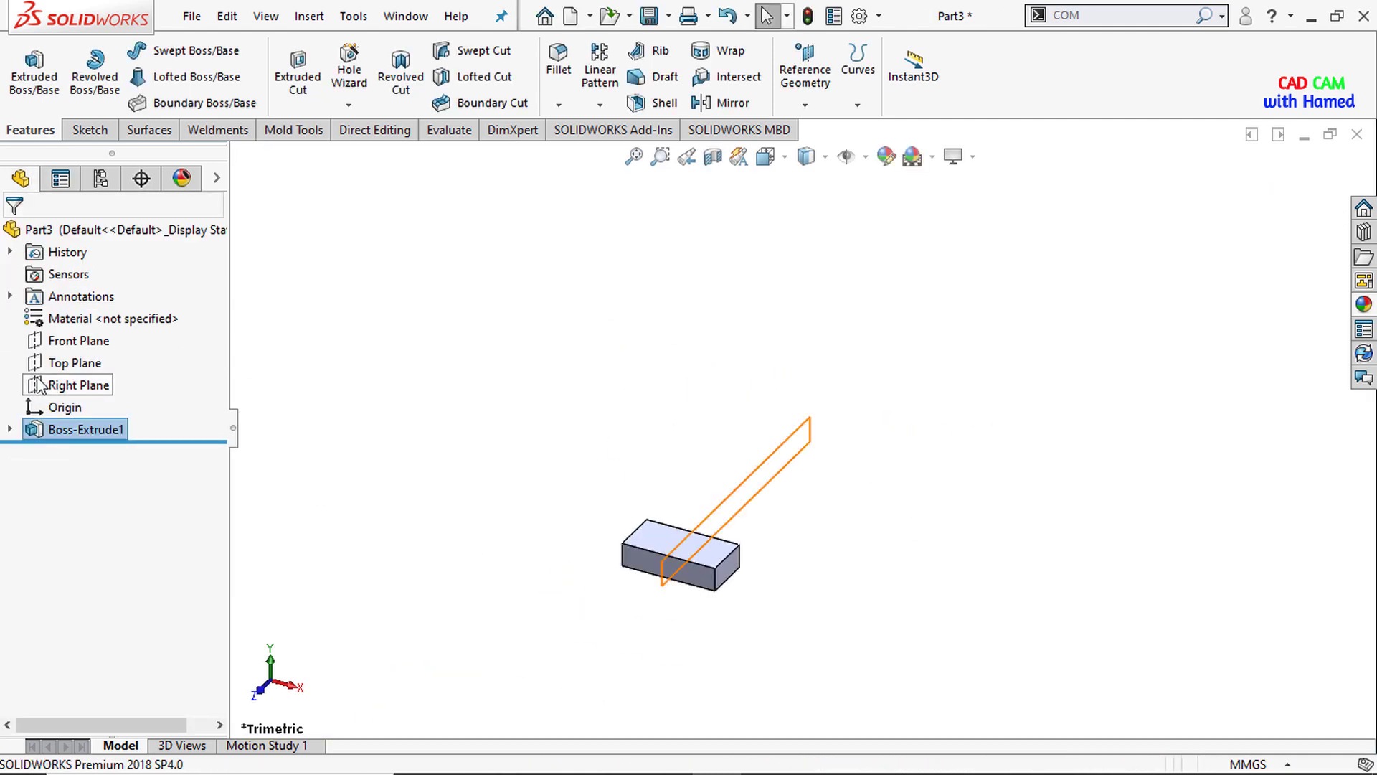
Step: Start a sketch on the Top Plane and draw a vertical centerline between the midpoints of the block's two long edges
{"action": "right_click", "coordinate": [75, 363]}
{"action": "left_click", "coordinate": [175, 325]}
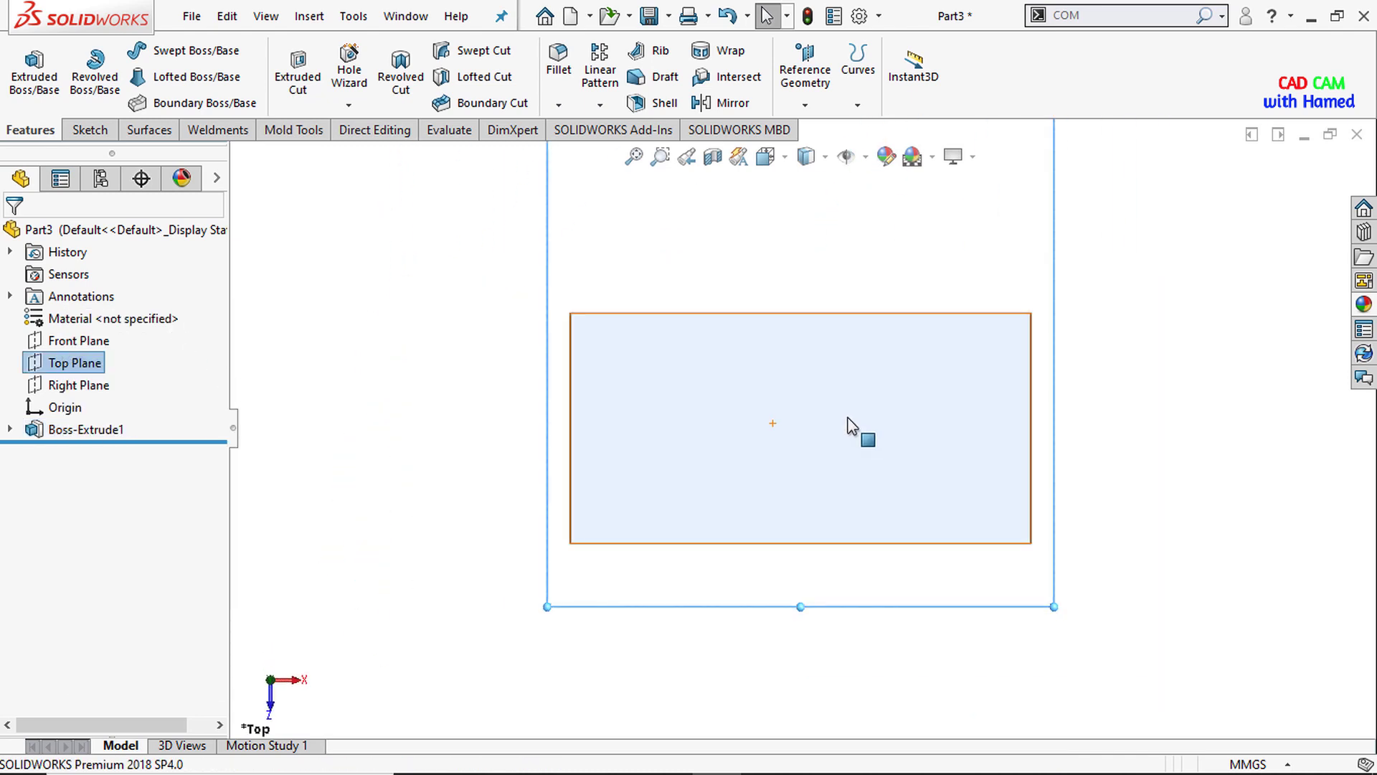
{"action": "left_click", "coordinate": [90, 130]}
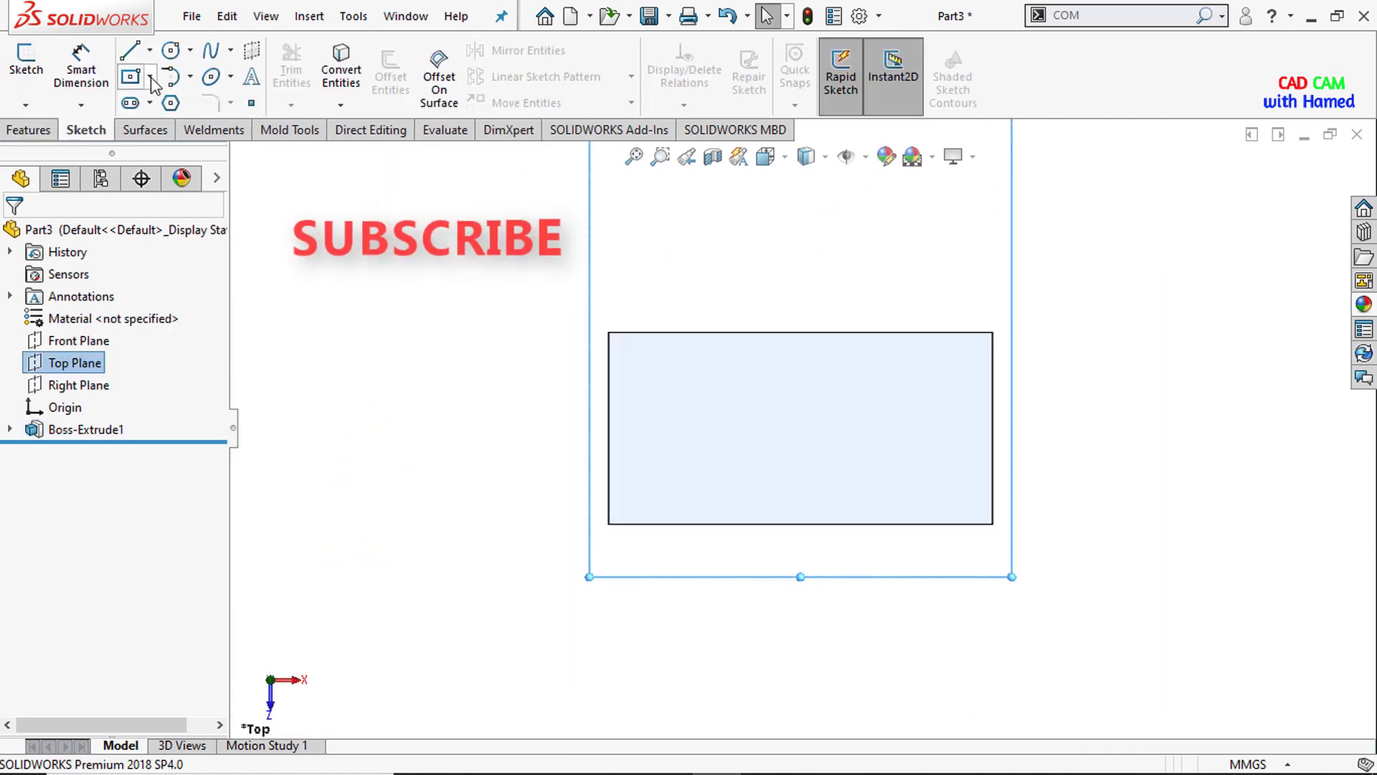
{"action": "left_click", "coordinate": [26, 59]}
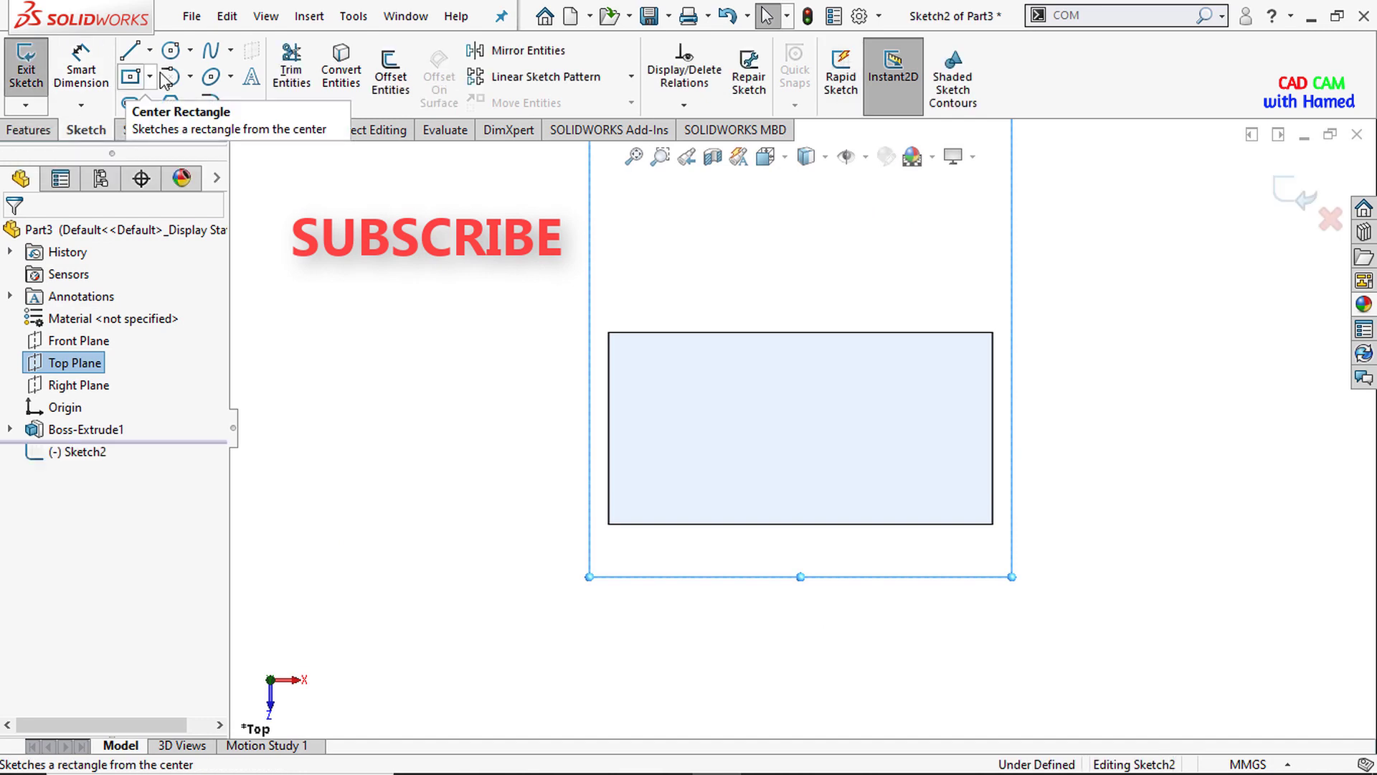
{"action": "left_click", "coordinate": [150, 51]}
{"action": "left_click", "coordinate": [175, 101]}
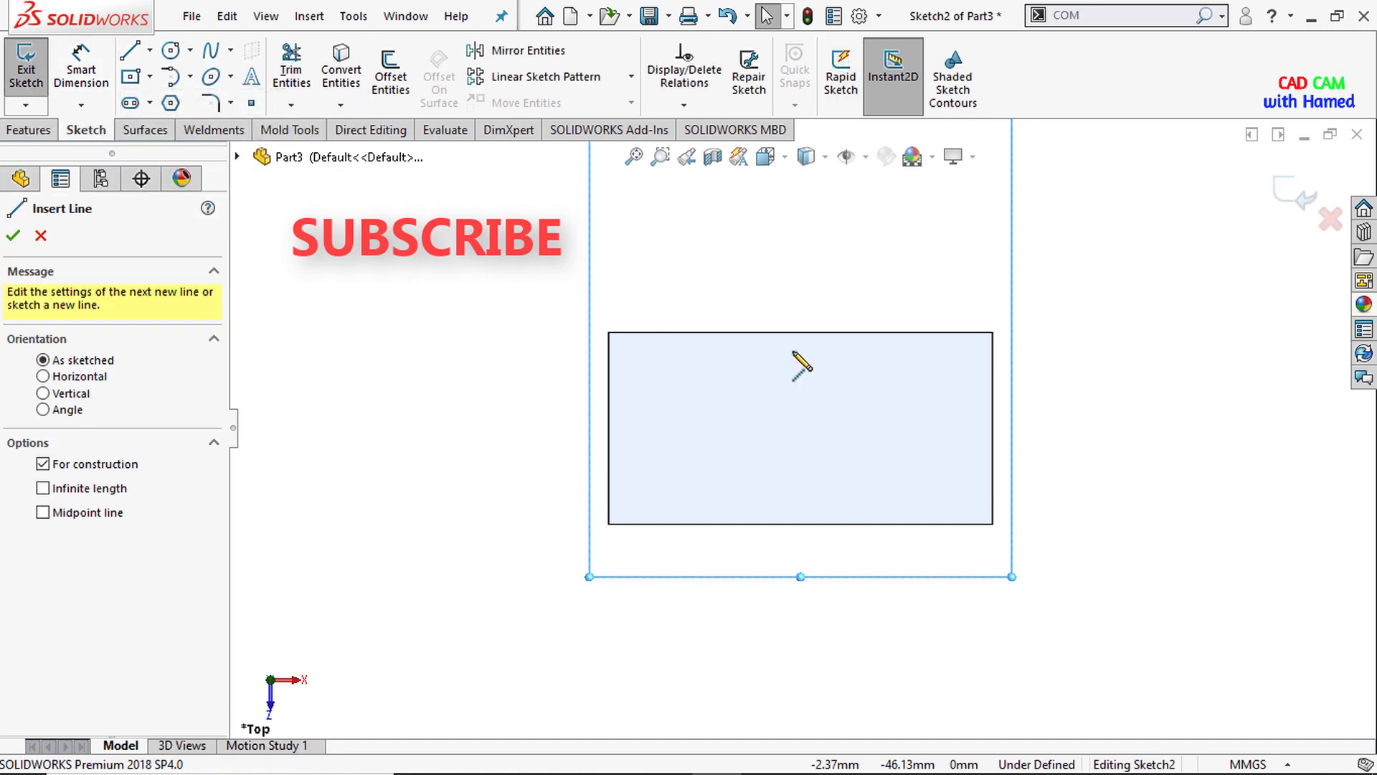
{"action": "mouse_move", "coordinate": [800, 331]}
{"action": "left_mouse_down"}
{"action": "mouse_move", "coordinate": [815, 553]}
{"action": "mouse_move", "coordinate": [801, 523]}
{"action": "left_mouse_up"}
{"action": "right_click", "coordinate": [728, 463]}
{"action": "left_click", "coordinate": [768, 450]}
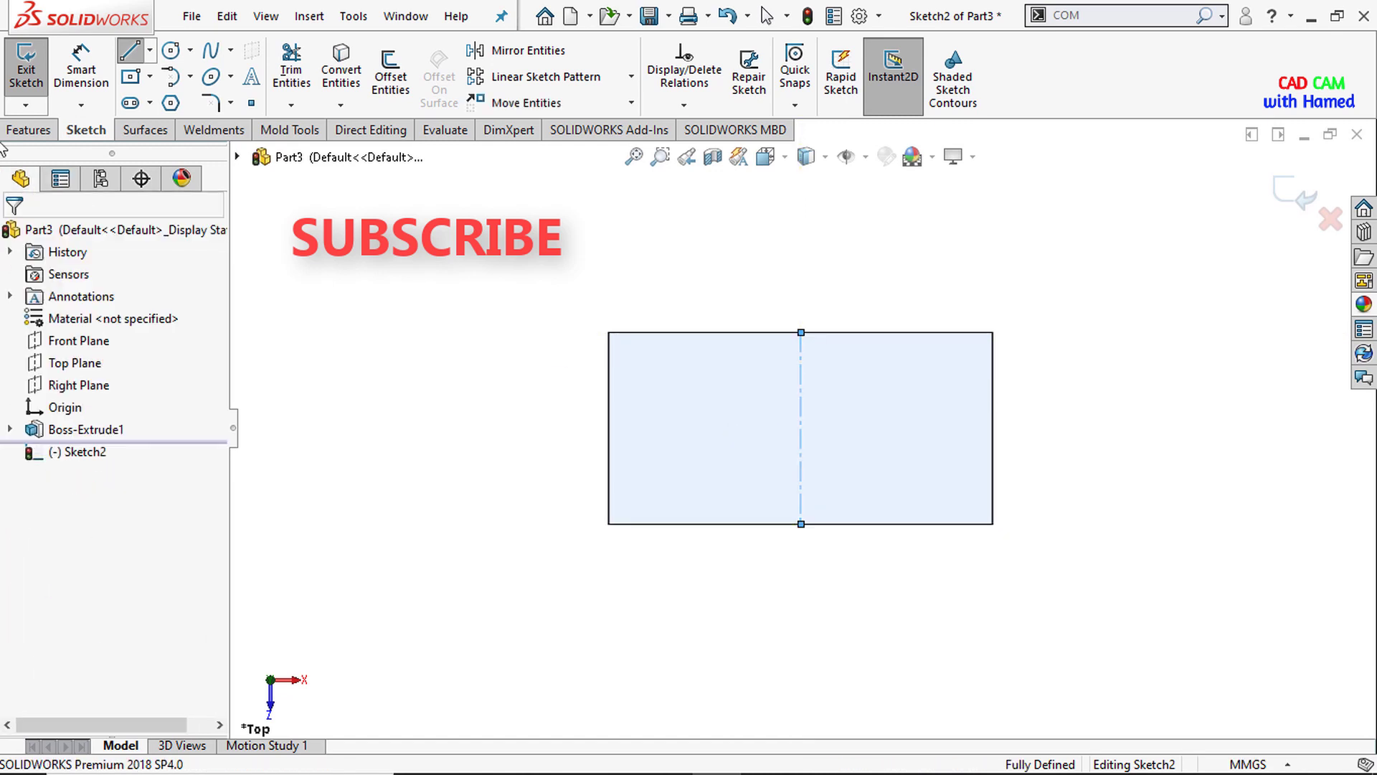
Step: Draw a solid line from the centerline's midpoint toward the block's outer edge and set its length to 4 mm
{"action": "left_click", "coordinate": [151, 51]}
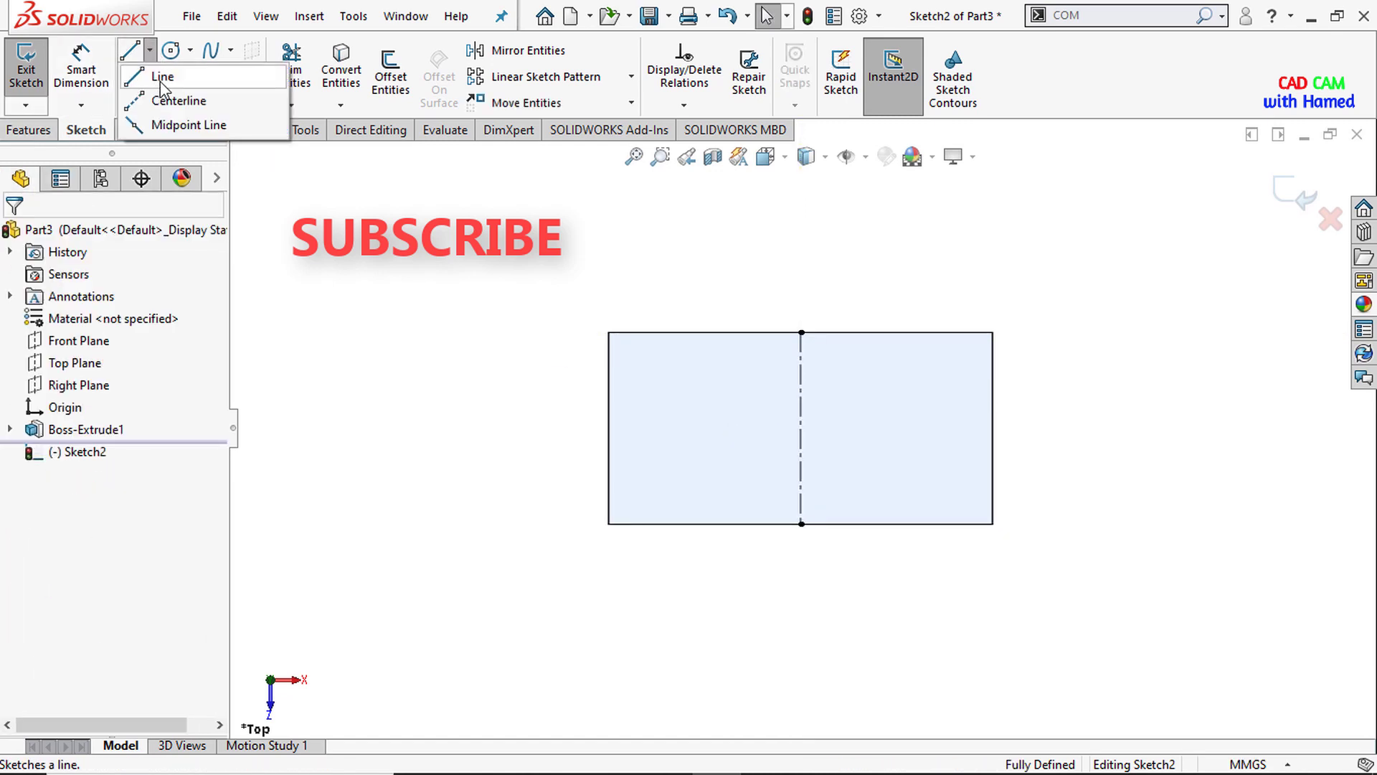
{"action": "left_click", "coordinate": [161, 83]}
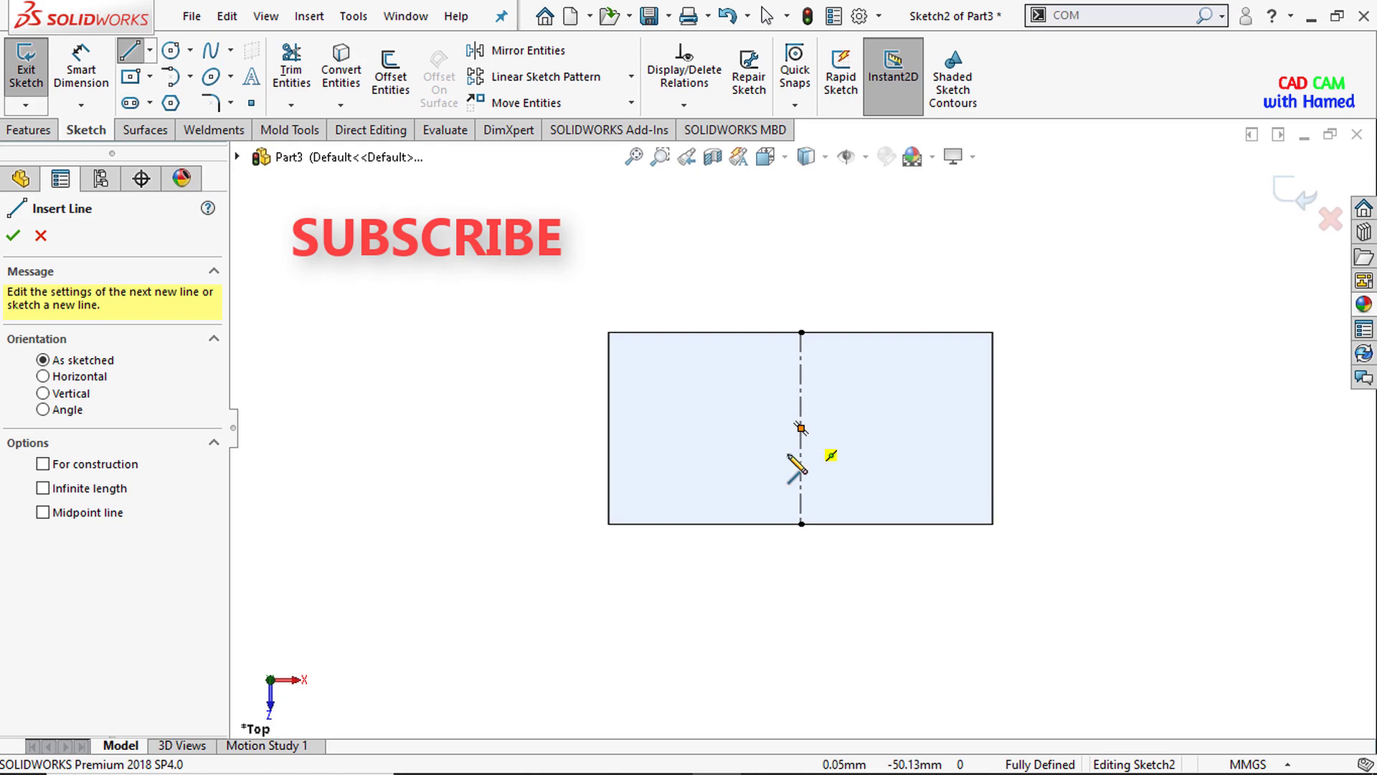
{"action": "left_click", "coordinate": [801, 429]}
{"action": "left_click", "coordinate": [801, 511]}
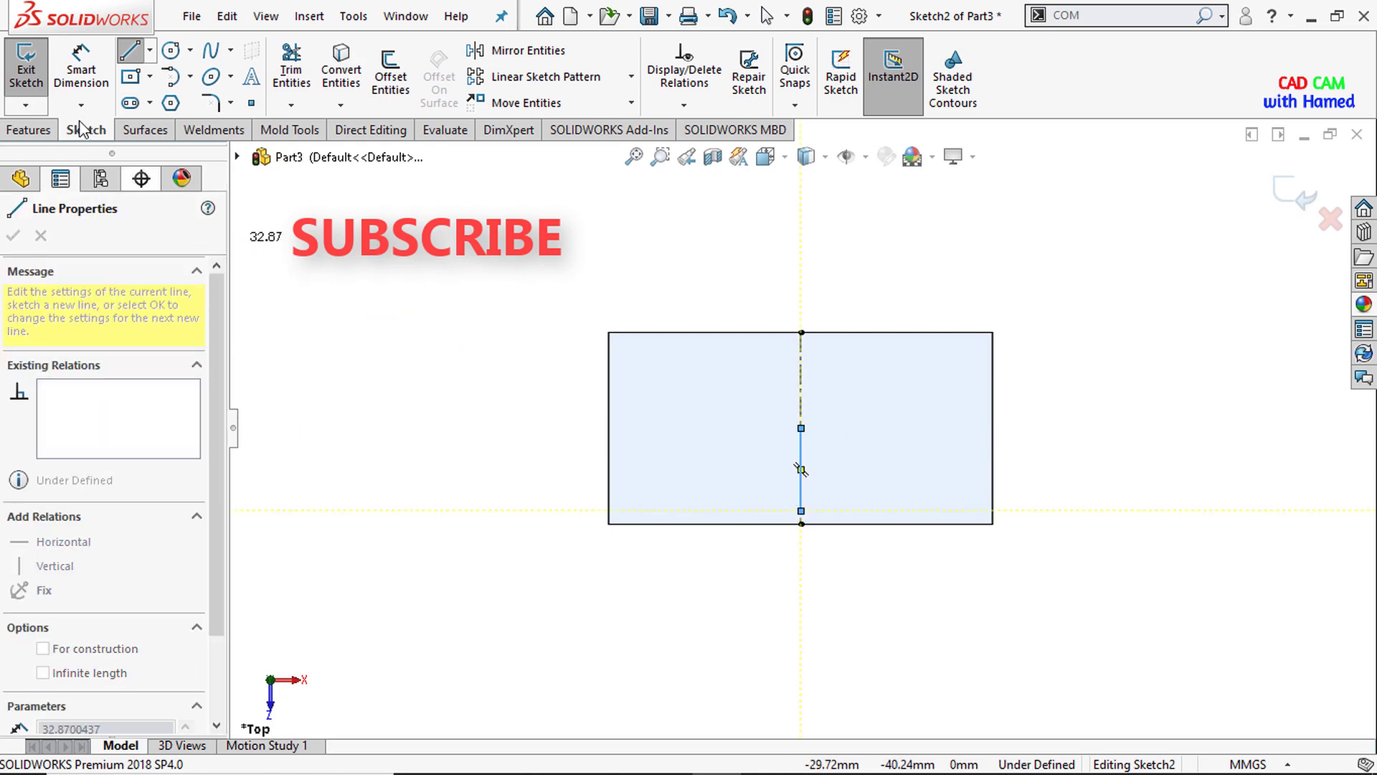
{"action": "left_click", "coordinate": [81, 69]}
{"action": "left_click", "coordinate": [802, 491]}
{"action": "left_click", "coordinate": [847, 477]}
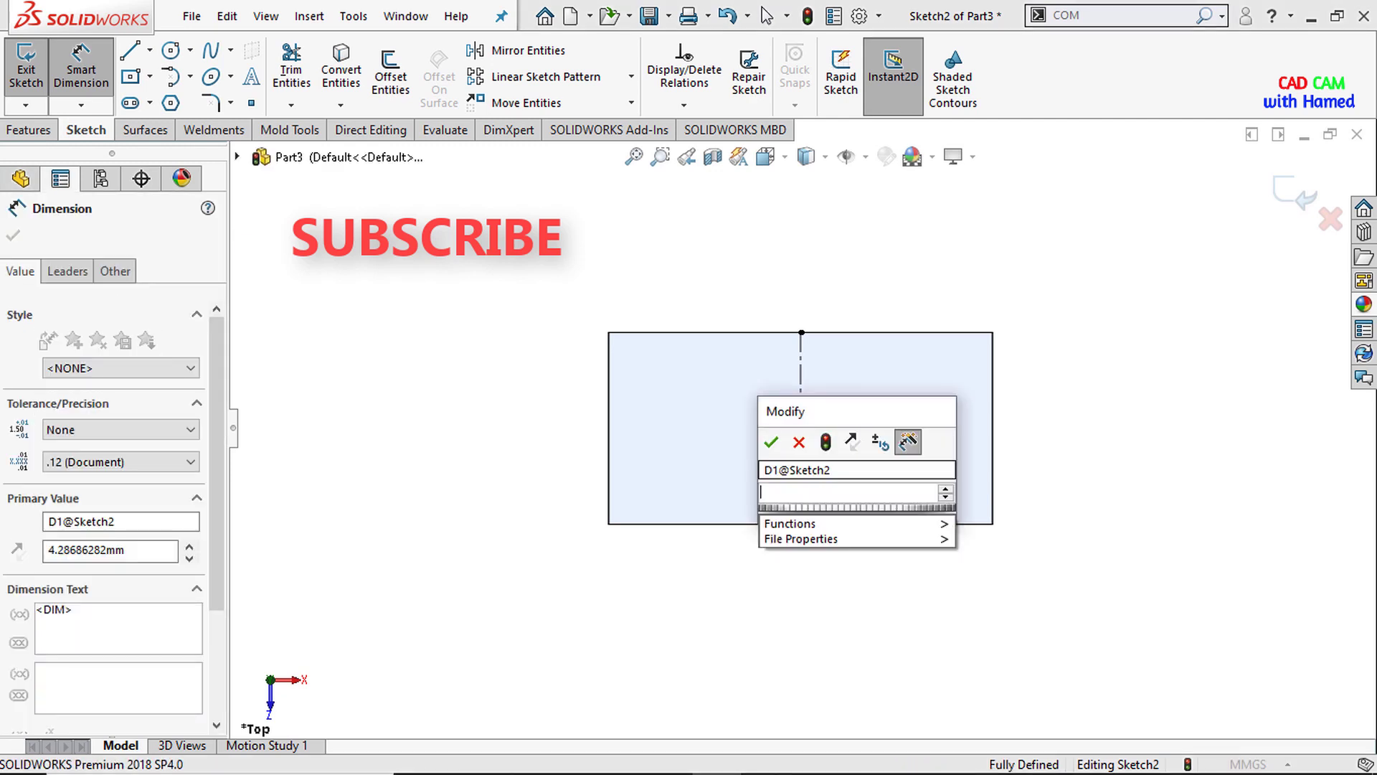
{"action": "type", "text": "4"}
{"action": "left_click", "coordinate": [771, 442]}
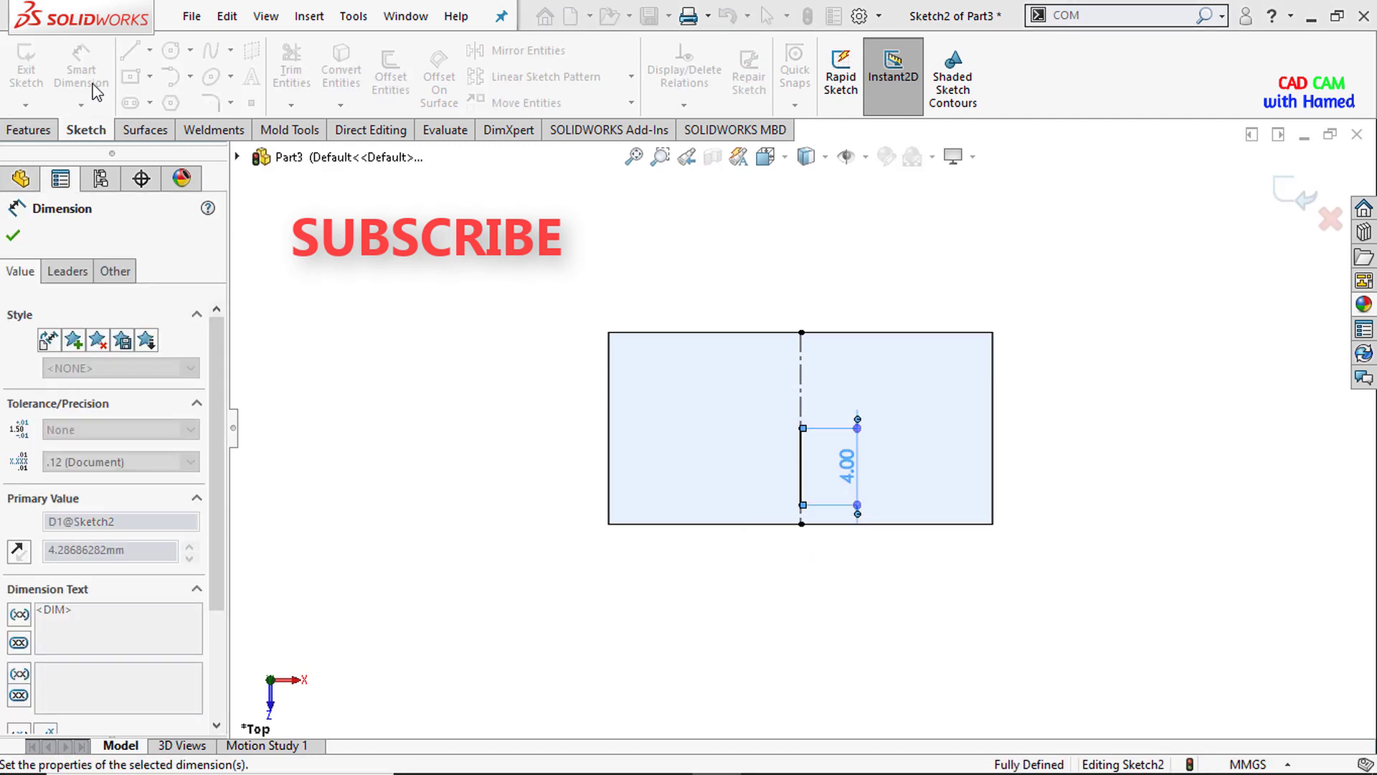
Step: Sketch a circle of about 57 mm radius at the origin and one of about 15 mm radius between the origin and the block
{"action": "key", "text": "c"}
{"action": "key", "text": "z"}
{"action": "key", "text": "z"}
{"action": "key", "text": "z"}
{"action": "key", "text": "z"}
{"action": "key", "text": "z"}
{"action": "key", "text": "z"}
{"action": "key", "text": "z"}
{"action": "key", "text": "z"}
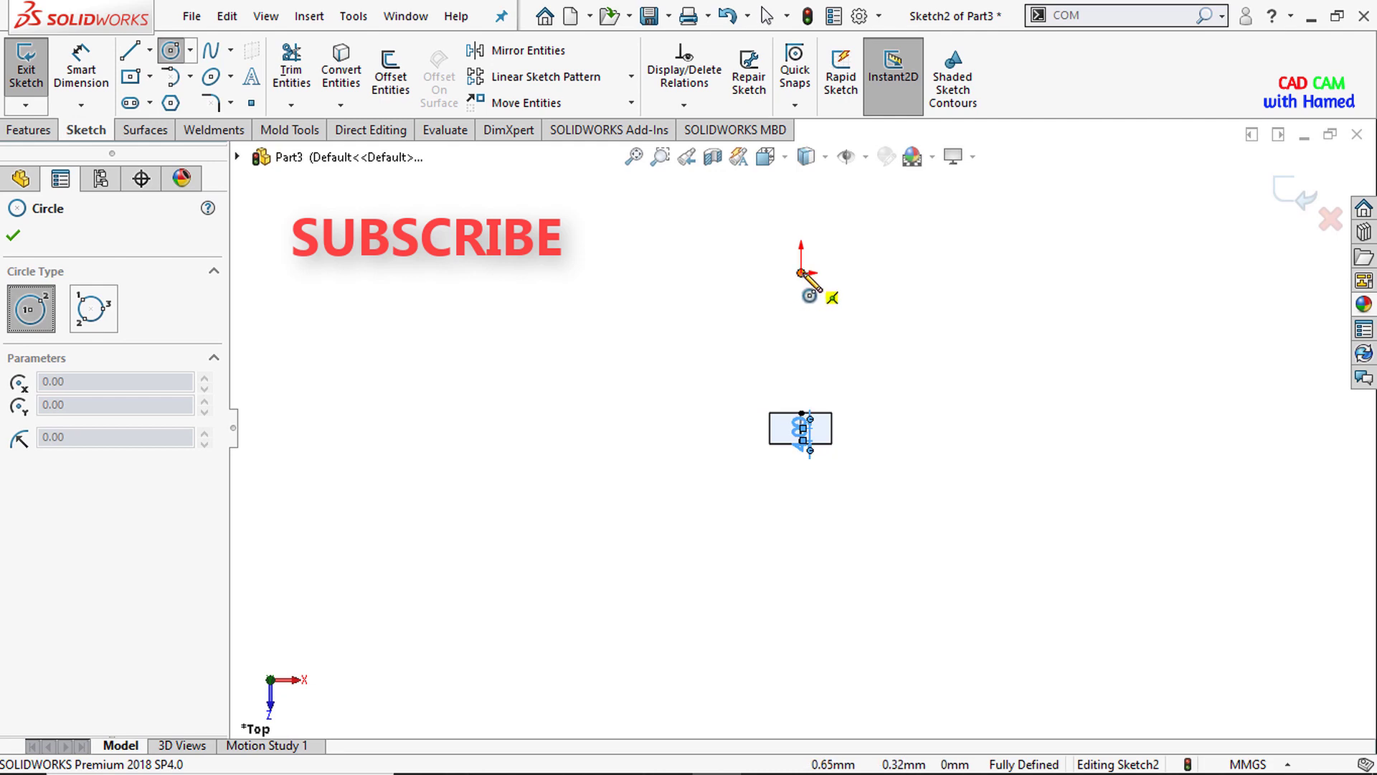
{"action": "left_click", "coordinate": [802, 272]}
{"action": "left_click", "coordinate": [637, 226]}
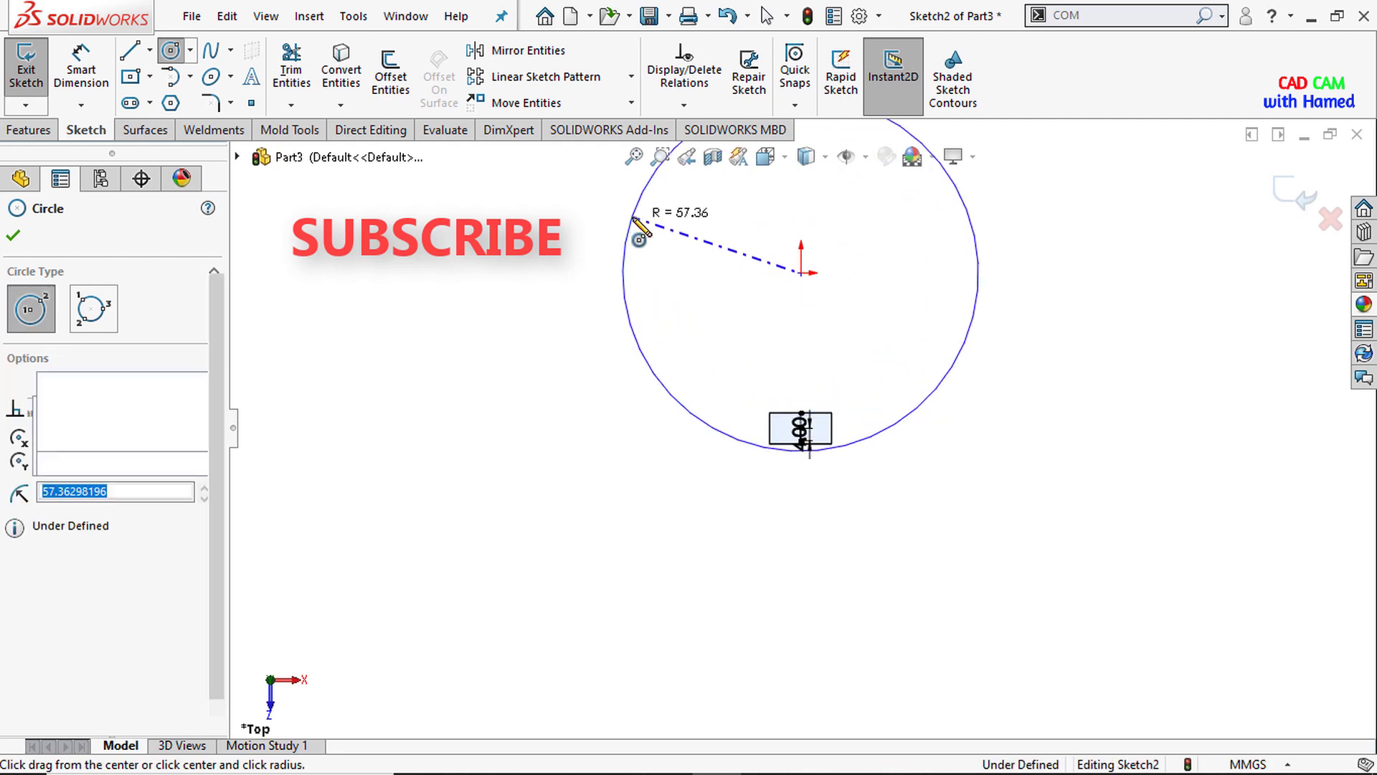
{"action": "left_click", "coordinate": [801, 341]}
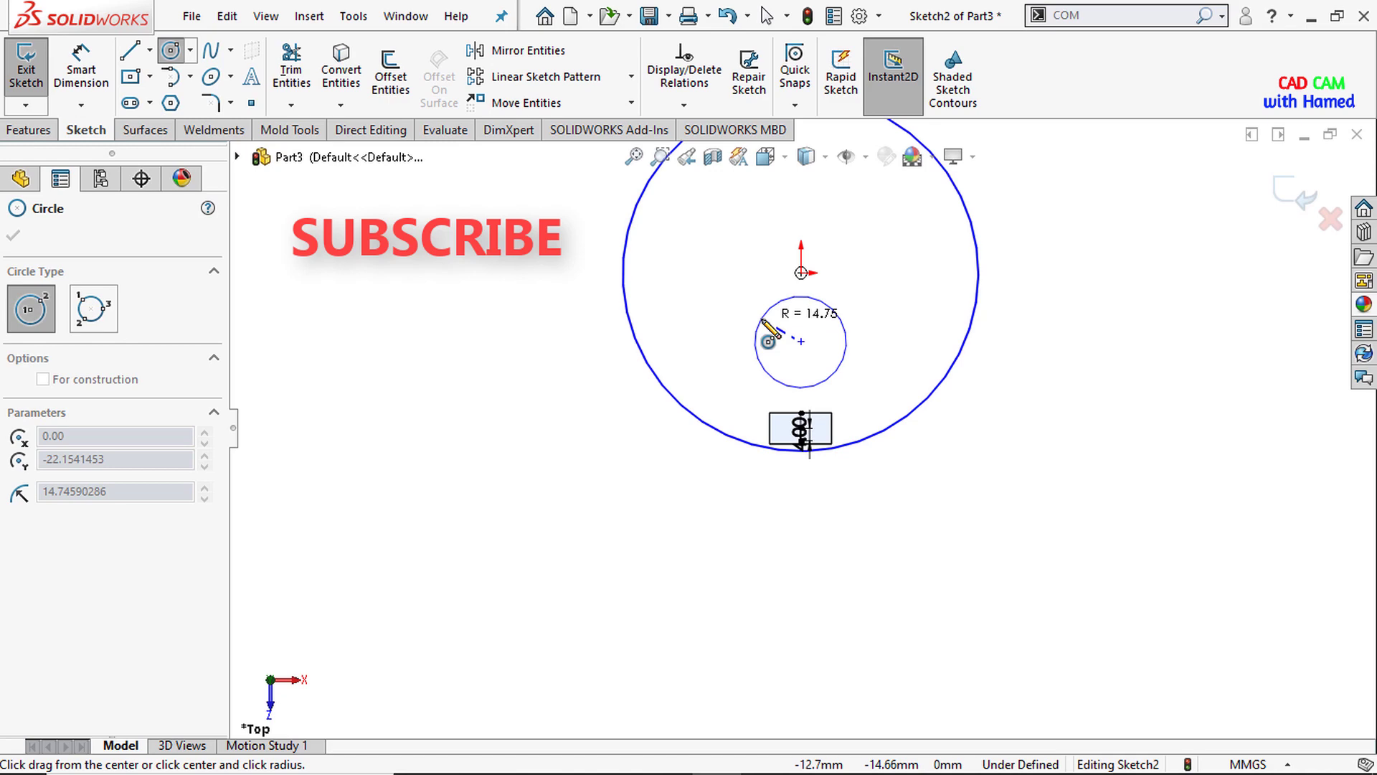
{"action": "left_click", "coordinate": [762, 366]}
Step: Dimension the large circle centred on the origin to a diameter of 100 mm
{"action": "left_click", "coordinate": [106, 57]}
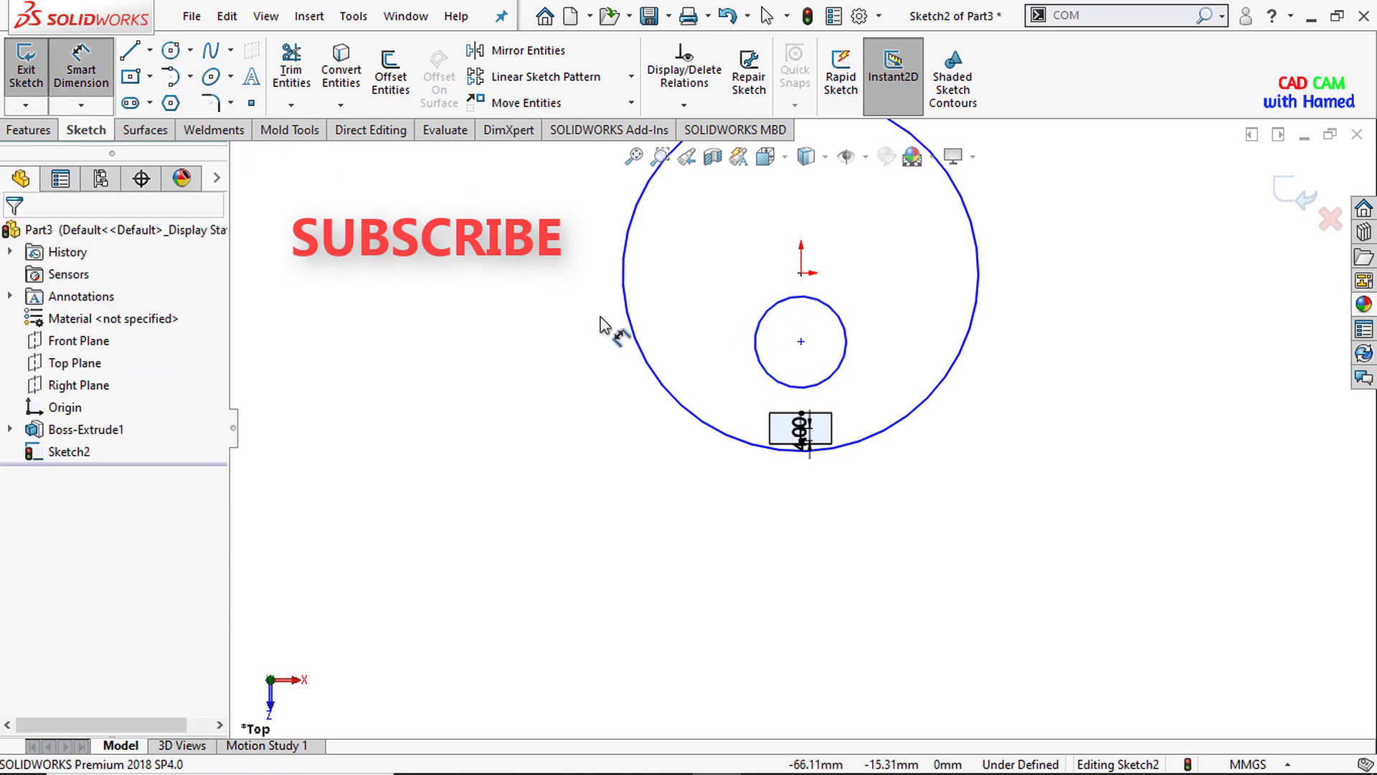
{"action": "left_click", "coordinate": [629, 281]}
{"action": "left_click", "coordinate": [553, 283]}
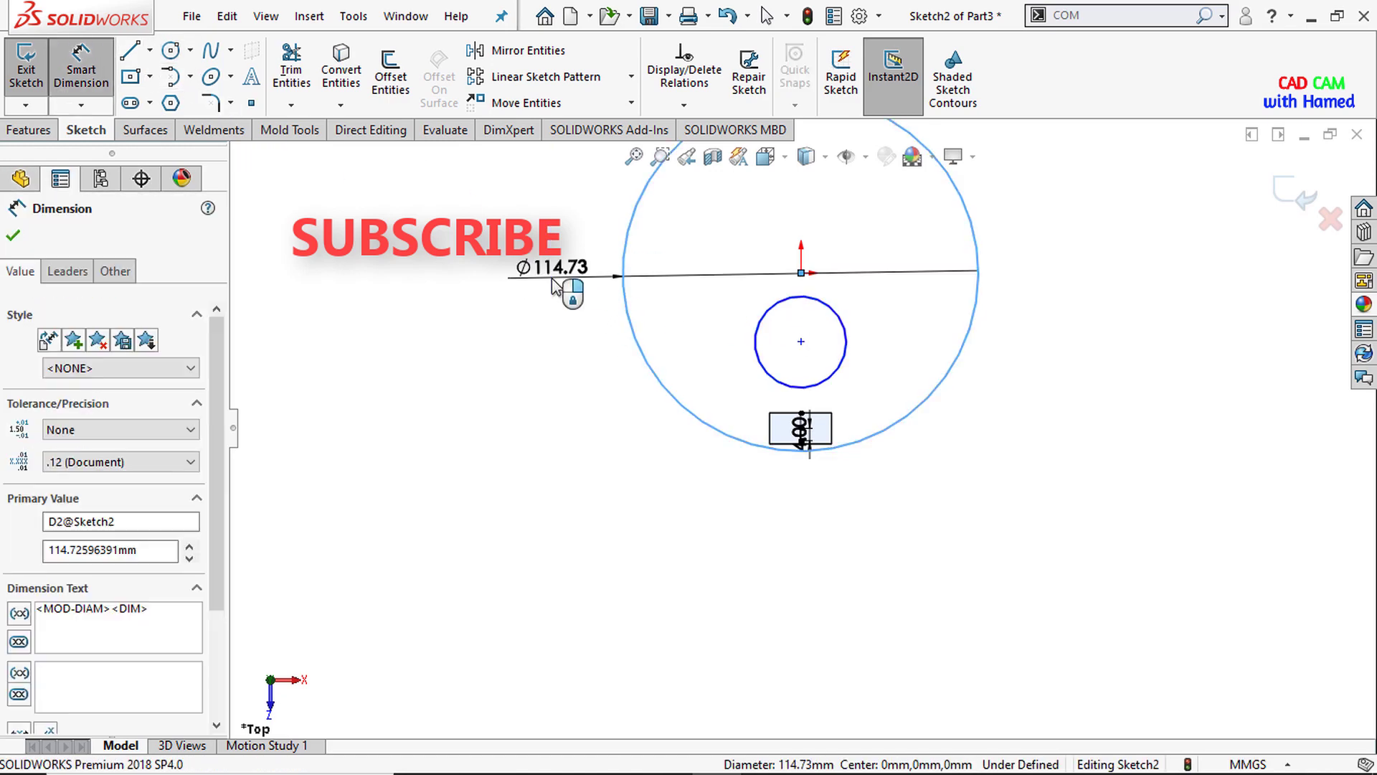
{"action": "type", "text": "100"}
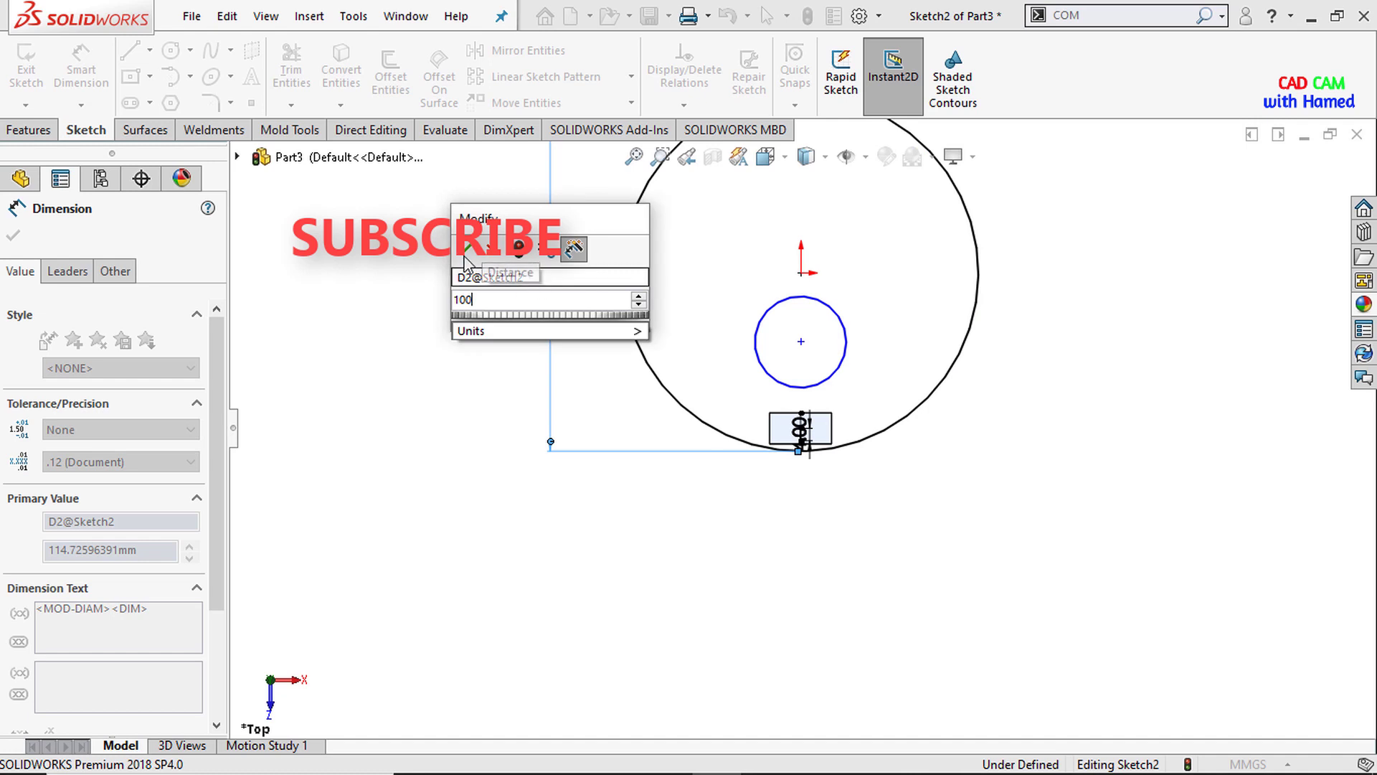
{"action": "left_click", "coordinate": [467, 251]}
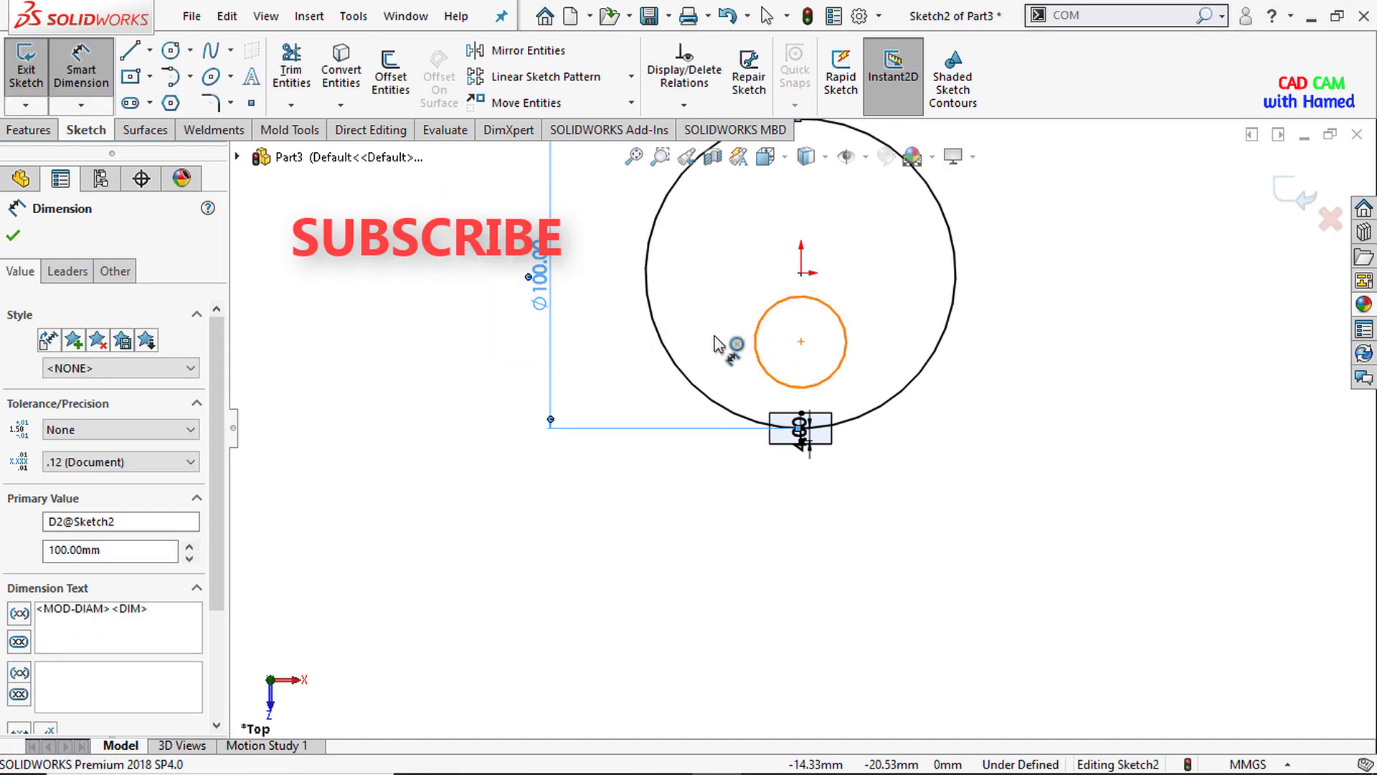
Step: Dimension the small circle between the origin and the block to a diameter of 25 mm
{"action": "left_click", "coordinate": [718, 343]}
{"action": "left_click", "coordinate": [717, 343]}
{"action": "type", "text": "2"}
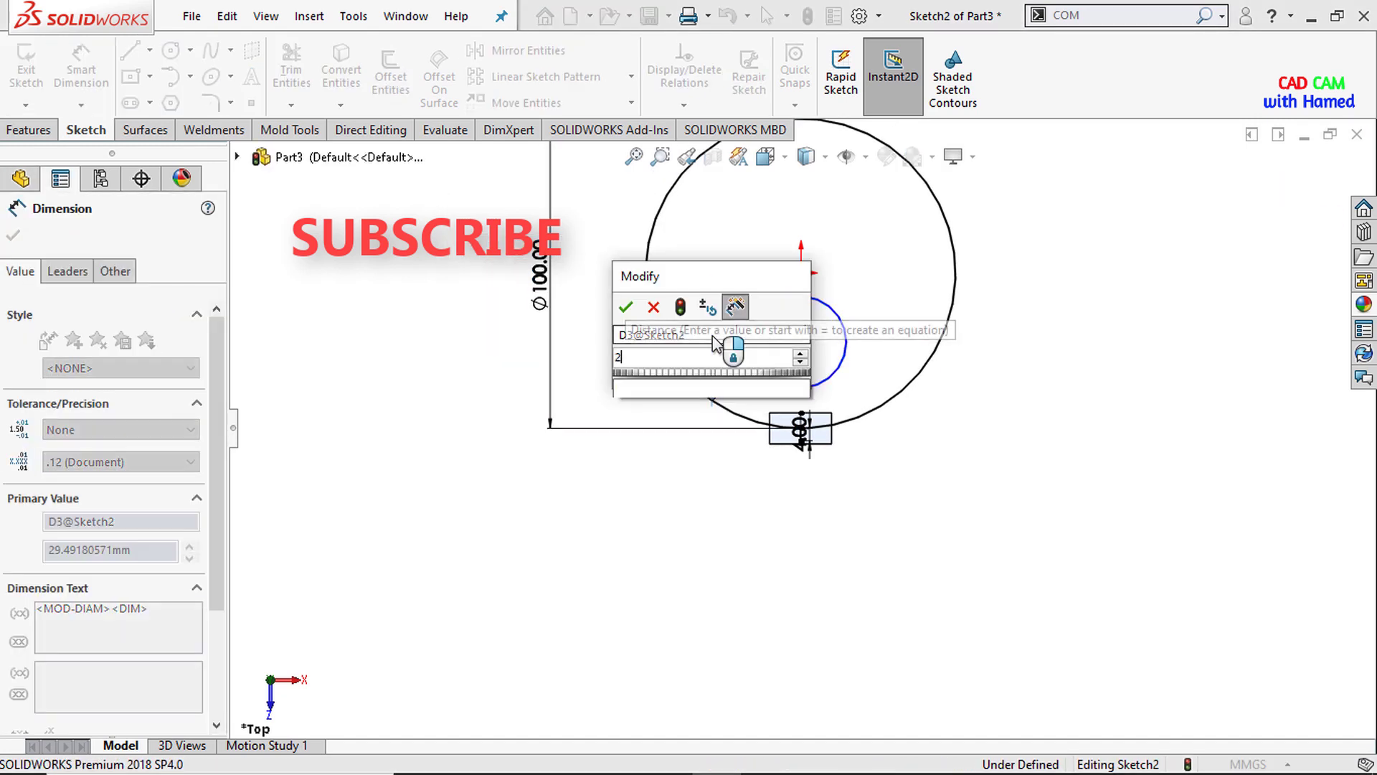
{"action": "type", "text": "5"}
{"action": "key", "text": "Return"}
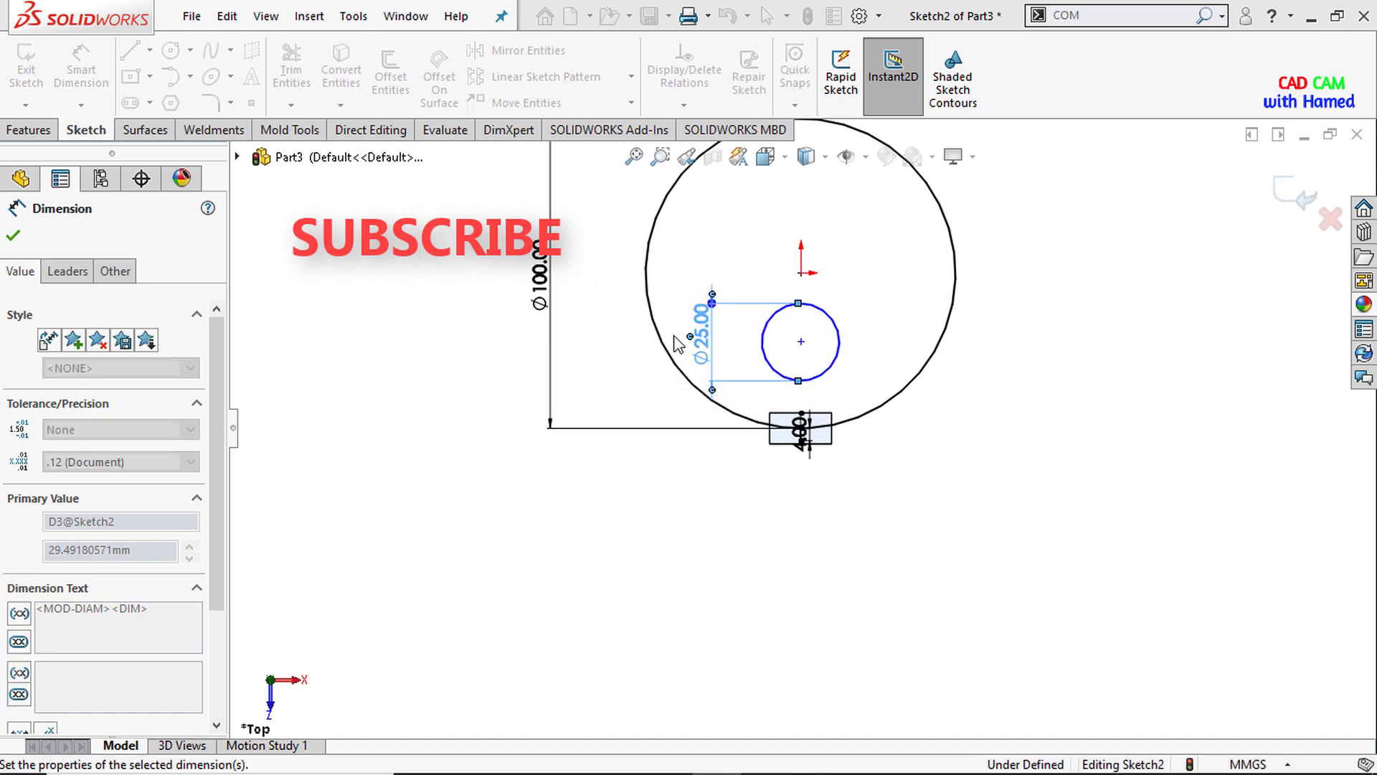
{"action": "key", "text": "Escape"}
Step: Make the 25 mm circle coincident with the outer endpoint of the 4 mm line
{"action": "scroll", "coordinate": [822, 393], "scroll_direction": "down", "scroll_amount": 2}
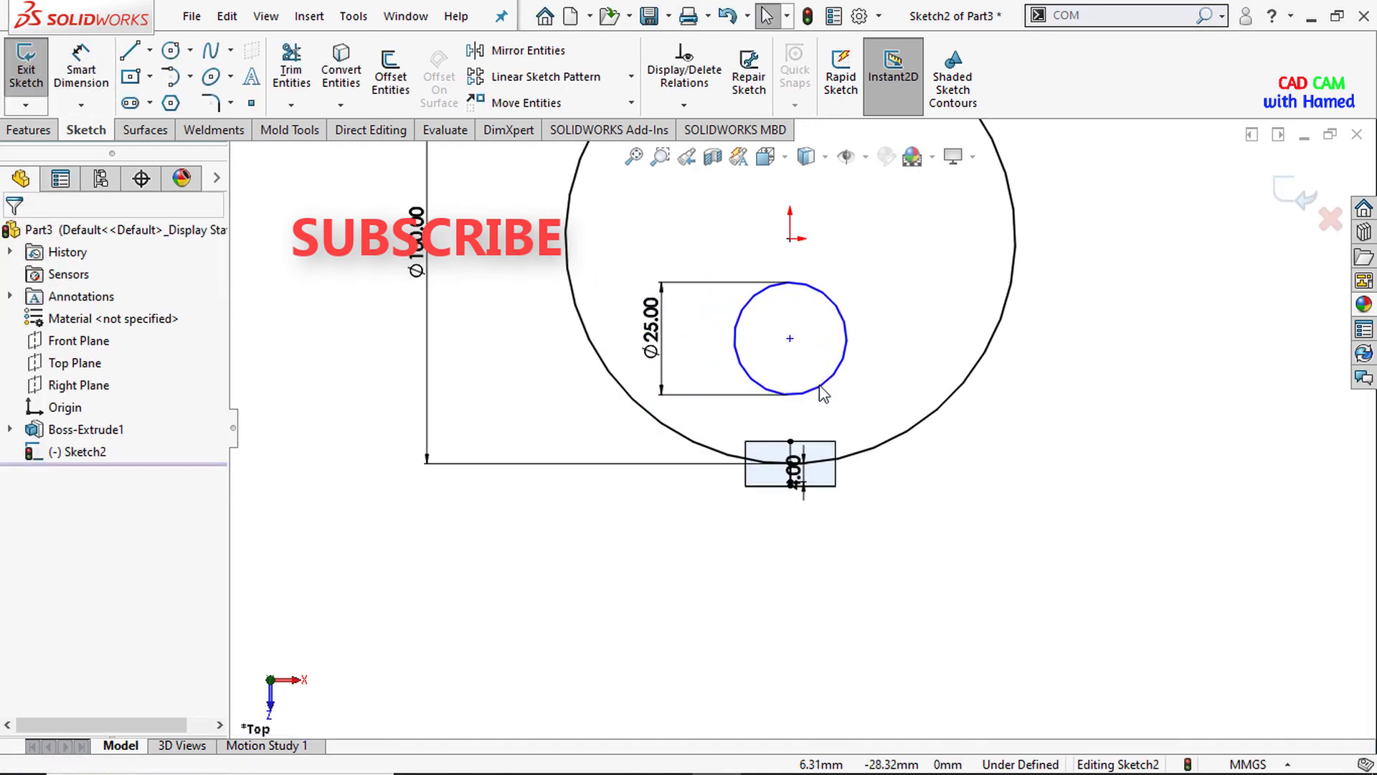
{"action": "left_click", "coordinate": [830, 385]}
{"action": "scroll", "coordinate": [805, 467], "scroll_direction": "down", "scroll_amount": 5}
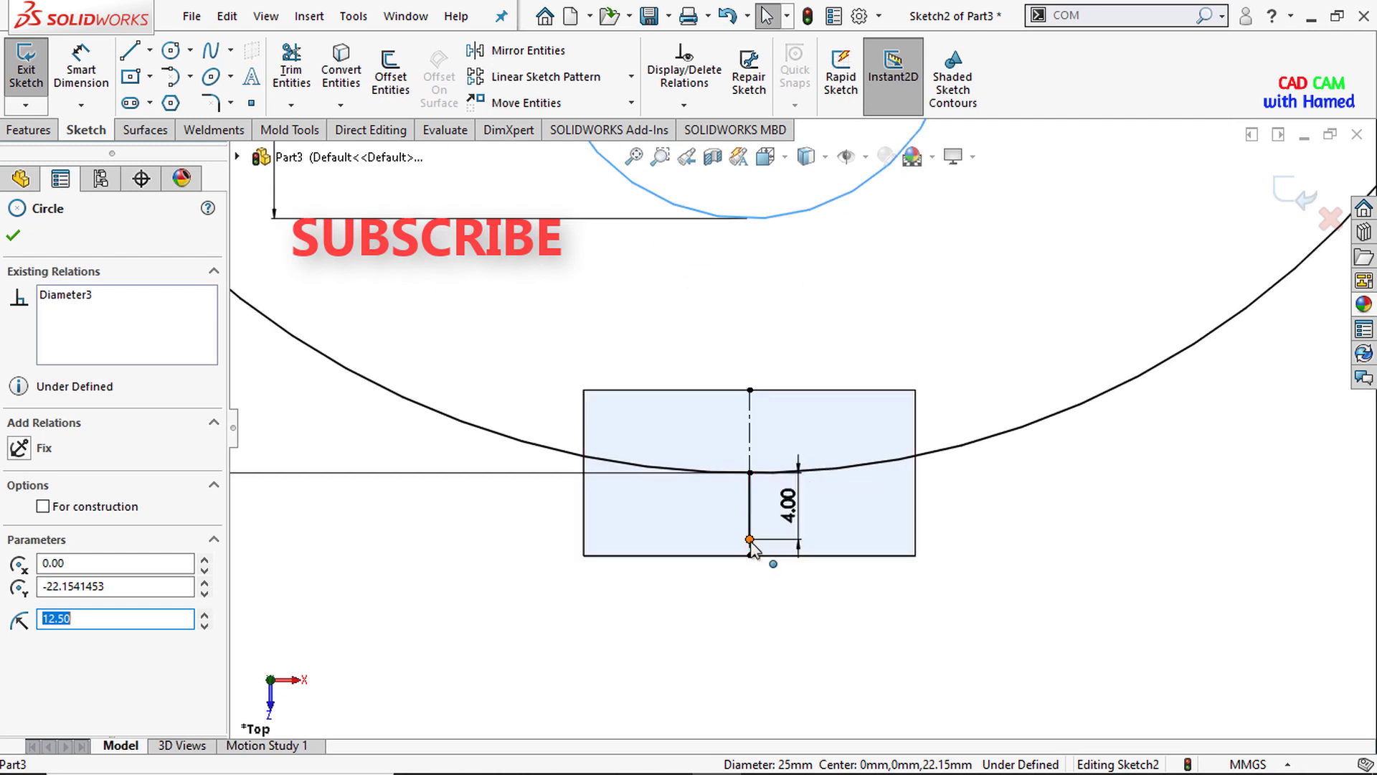
{"action": "left_click", "coordinate": [749, 539], "text": "ctrl"}
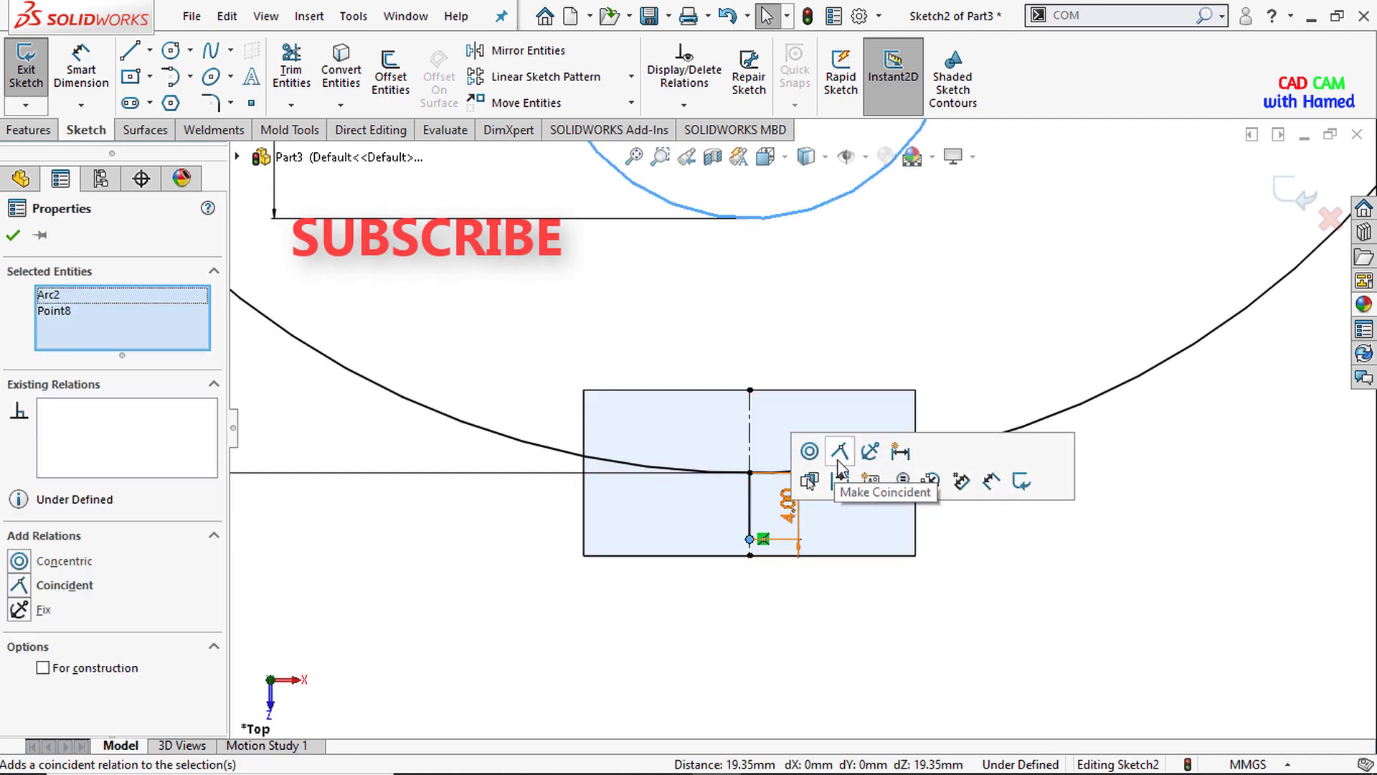
{"action": "left_click", "coordinate": [843, 452]}
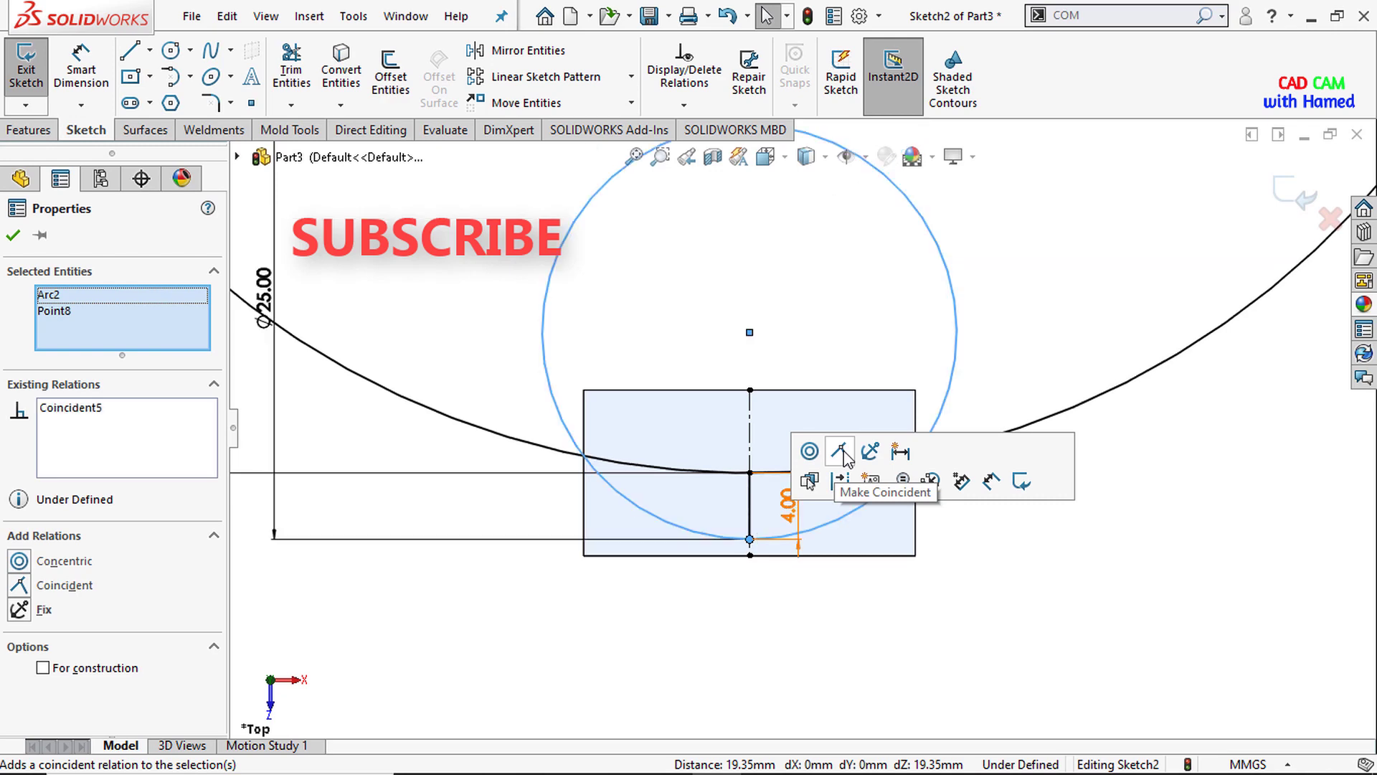
Step: Power trim both circles and the centerline so only the half-crescent profile on one side of the 4 mm line remains
{"action": "scroll", "coordinate": [789, 444], "scroll_direction": "up", "scroll_amount": 4}
{"action": "scroll", "coordinate": [791, 429], "scroll_direction": "down", "scroll_amount": 6}
{"action": "scroll", "coordinate": [791, 429], "scroll_direction": "up", "scroll_amount": 2}
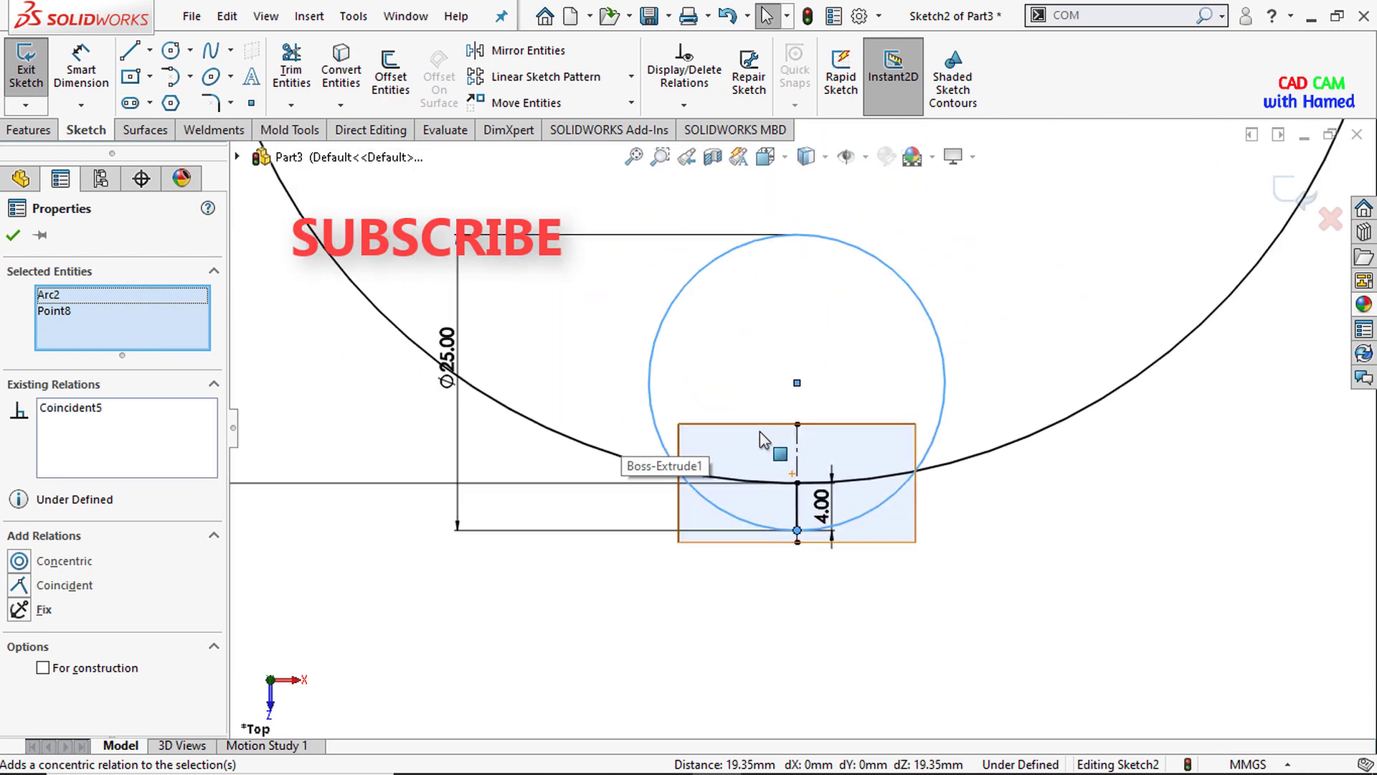
{"action": "left_click", "coordinate": [292, 71]}
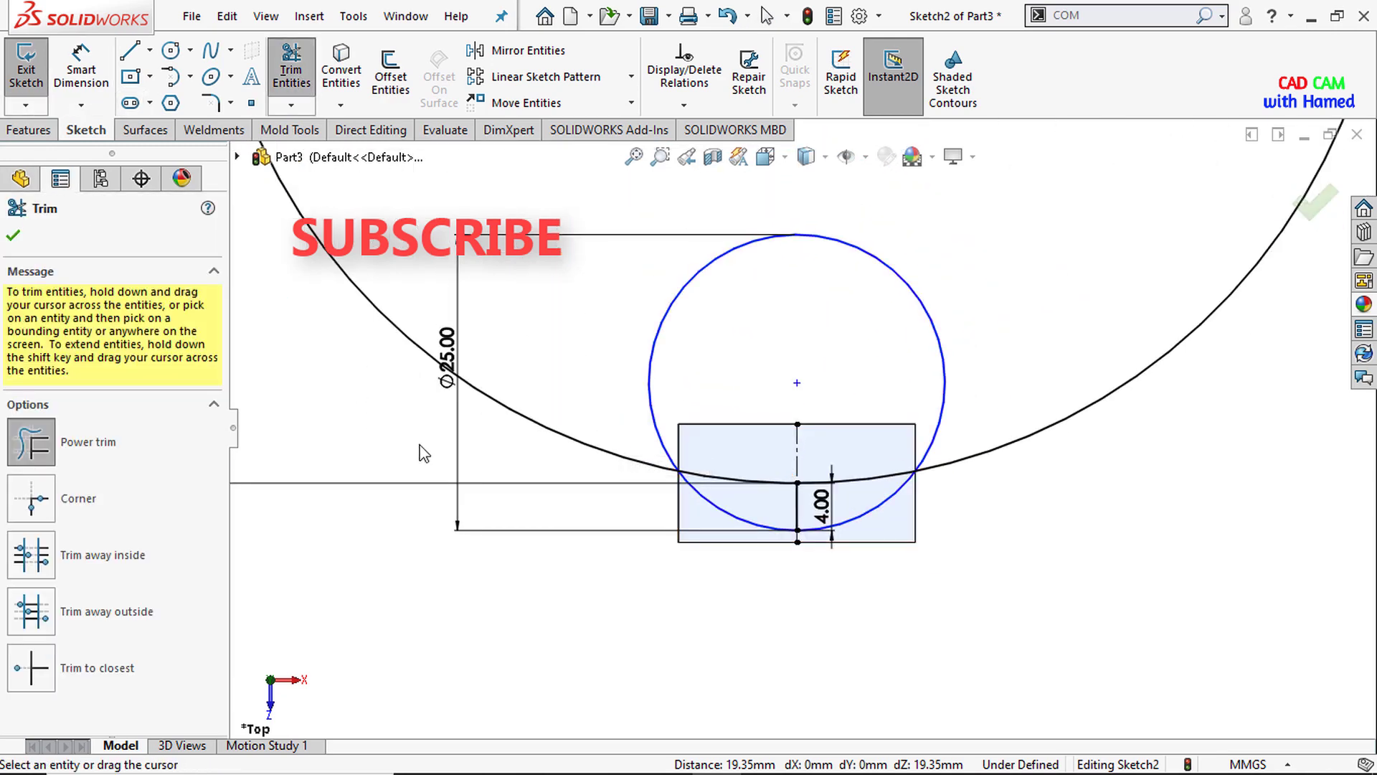
{"action": "mouse_move", "coordinate": [495, 473]}
{"action": "left_mouse_down"}
{"action": "mouse_move", "coordinate": [531, 480]}
{"action": "mouse_move", "coordinate": [595, 464]}
{"action": "mouse_move", "coordinate": [686, 393]}
{"action": "mouse_move", "coordinate": [799, 366]}
{"action": "left_mouse_up"}
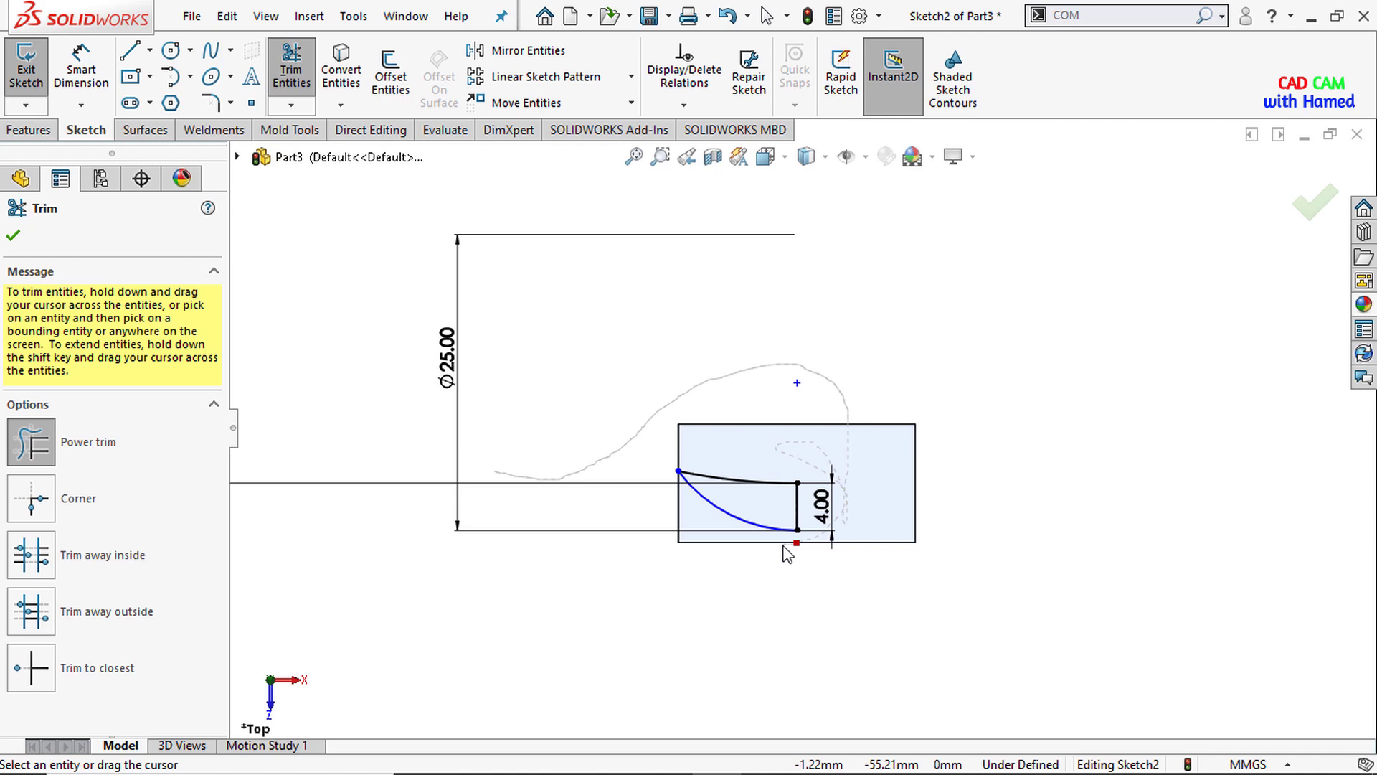
{"action": "left_click", "coordinate": [14, 237]}
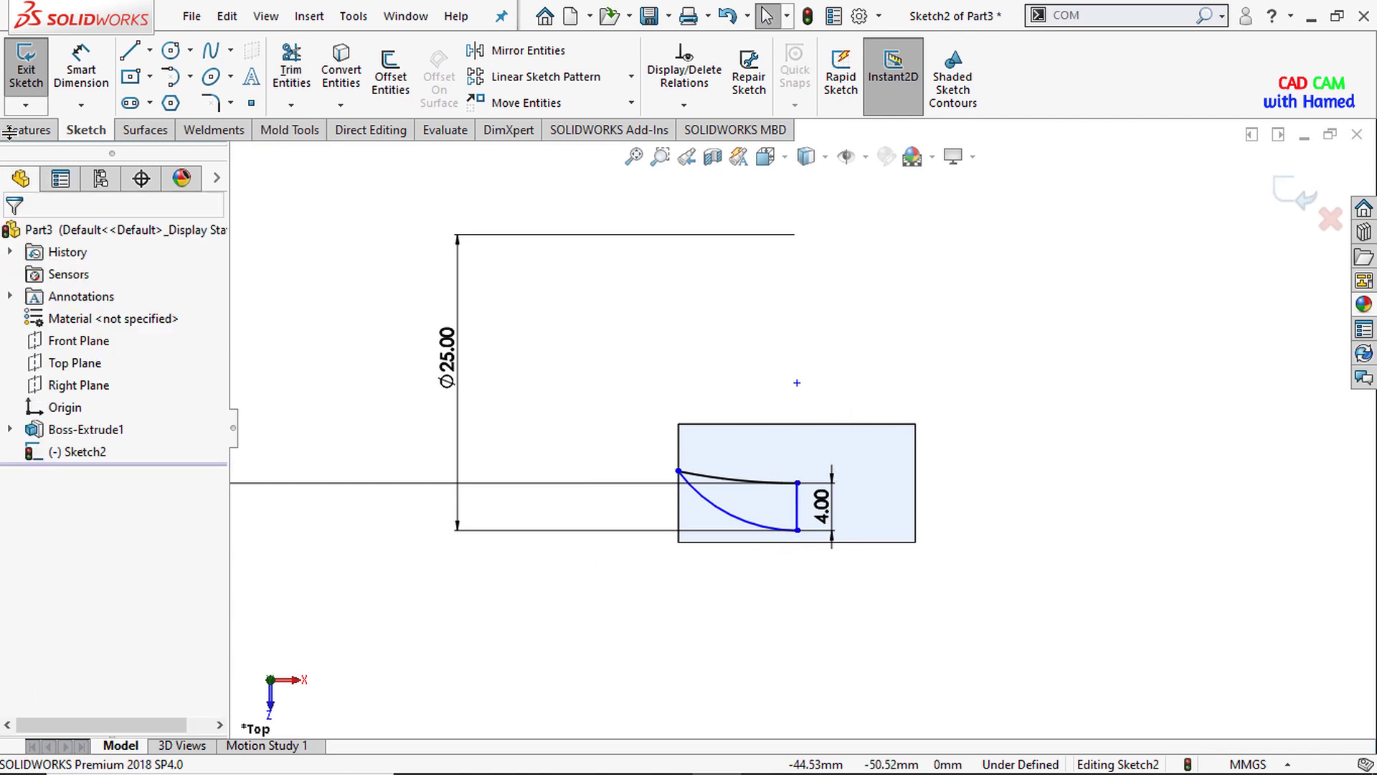
Step: Revolve the half-crescent profile 360 degrees about the 4 mm line as a separate body, with Merge result turned off
{"action": "left_click", "coordinate": [26, 133]}
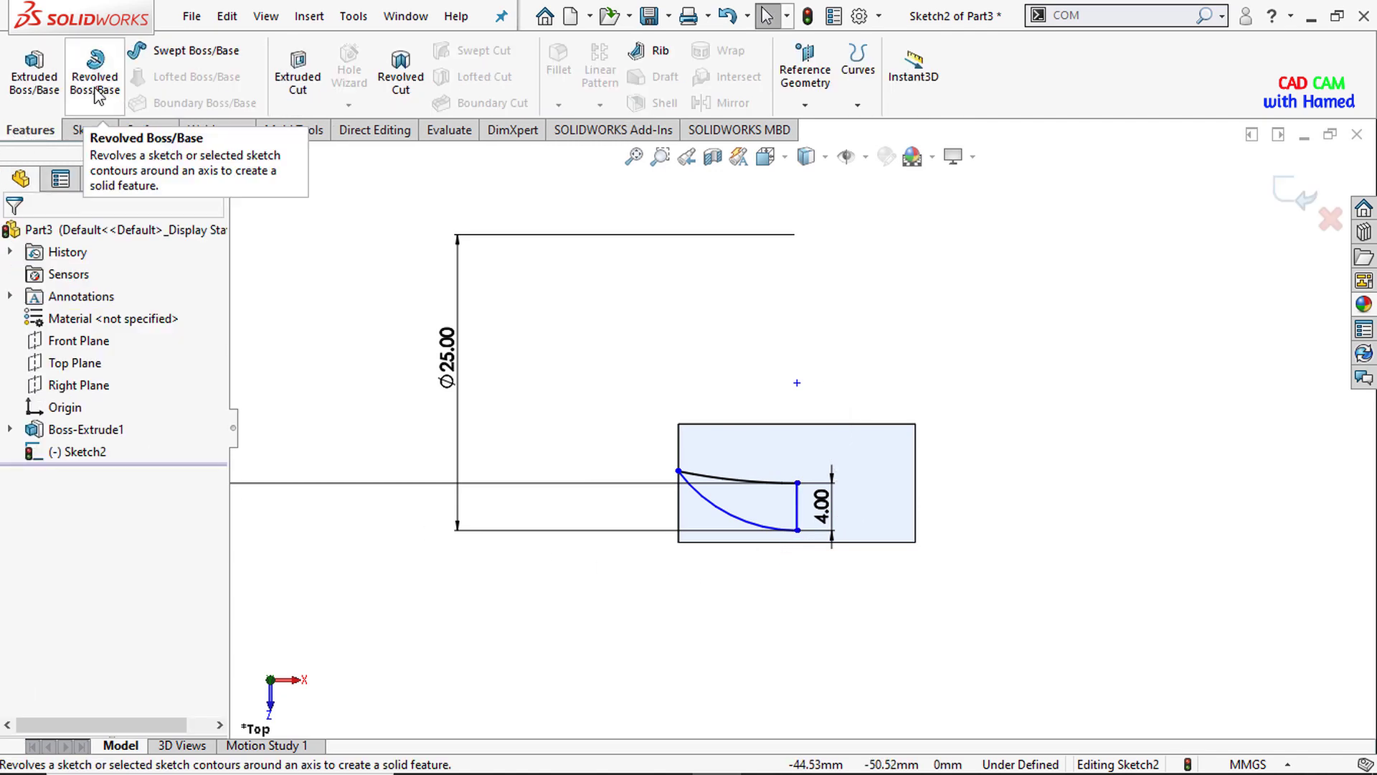
{"action": "left_click", "coordinate": [101, 90]}
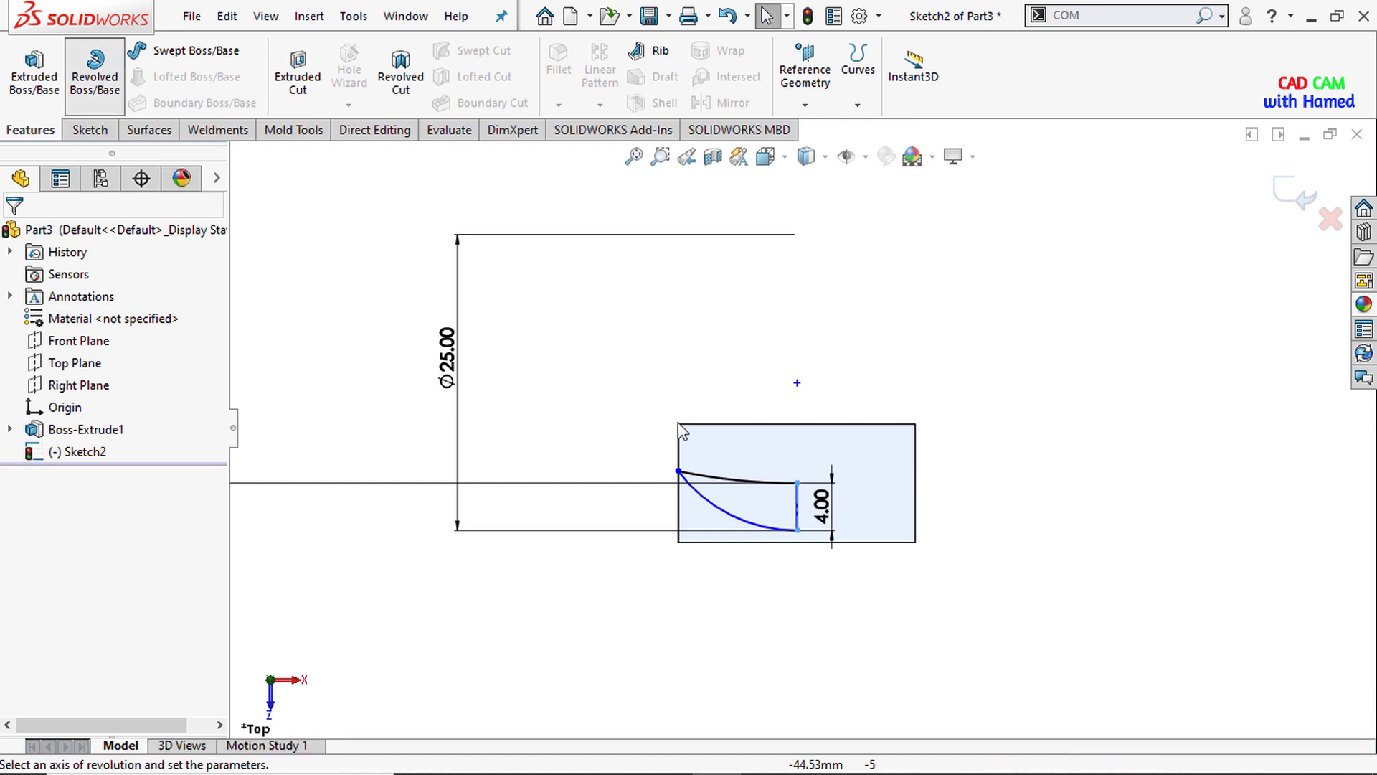
{"action": "scroll", "coordinate": [809, 524], "scroll_direction": "down", "scroll_amount": 5}
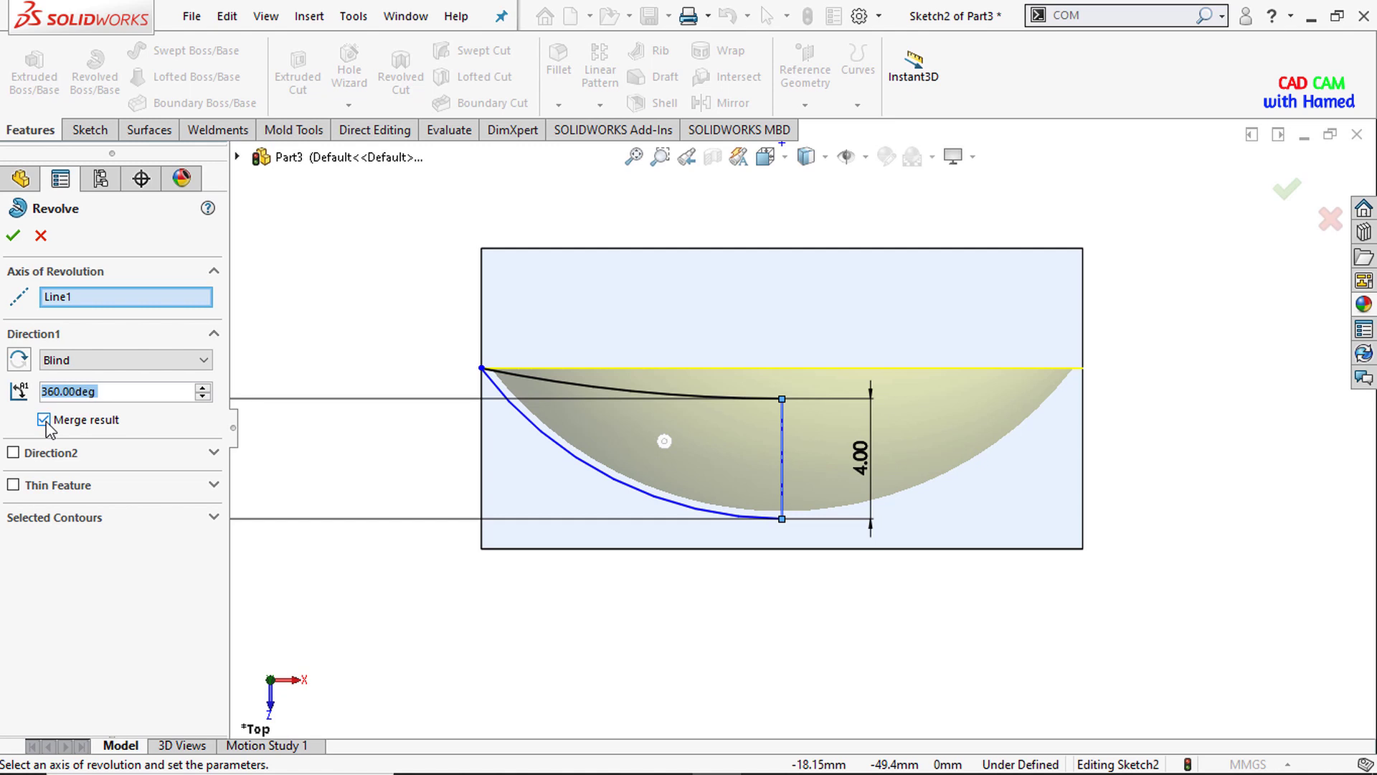
{"action": "left_click", "coordinate": [14, 236]}
Step: Combine the revolved body and the extruded block with the Common operation to keep only their shared volume
{"action": "scroll", "coordinate": [881, 367], "scroll_direction": "up", "scroll_amount": 3}
{"action": "middle_click_drag", "start_coordinate": [830, 563], "coordinate": [982, 194]}
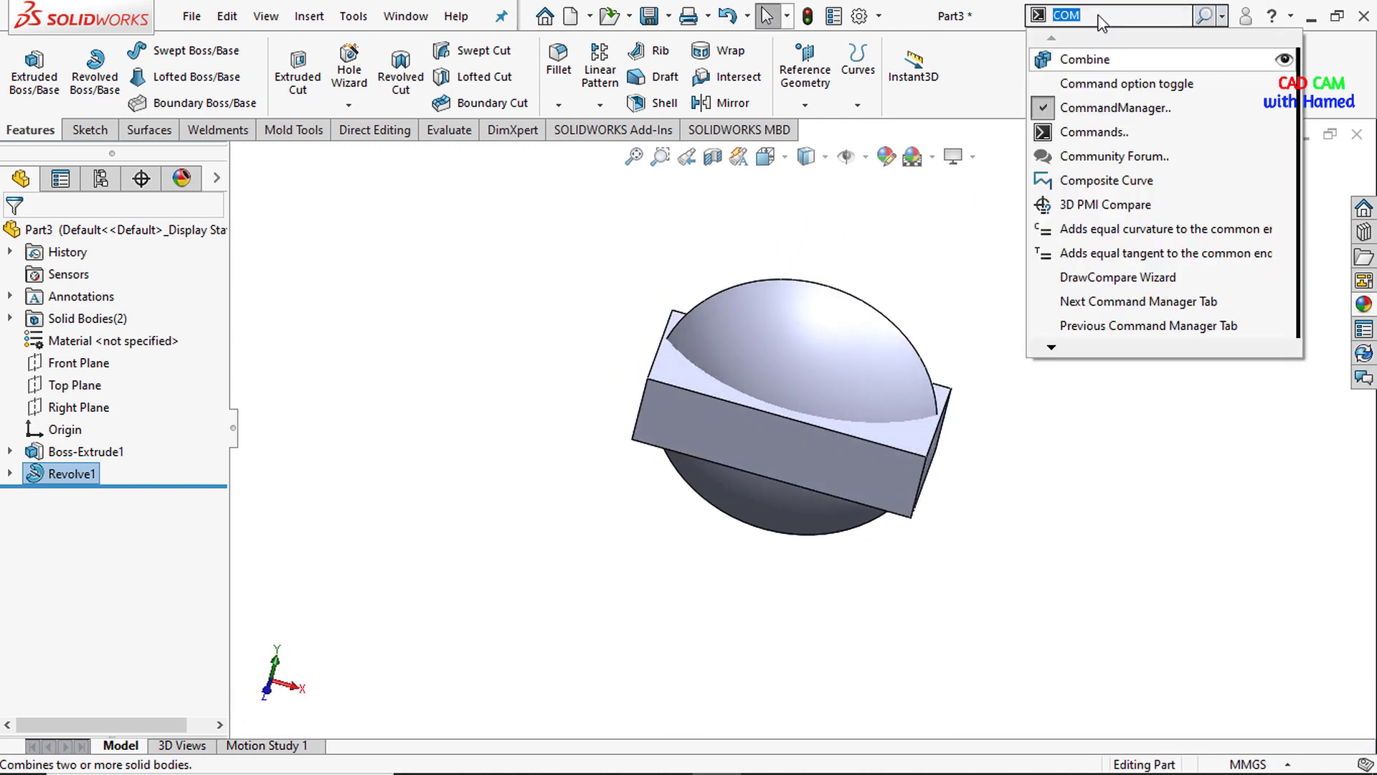
{"action": "left_click", "coordinate": [1083, 61]}
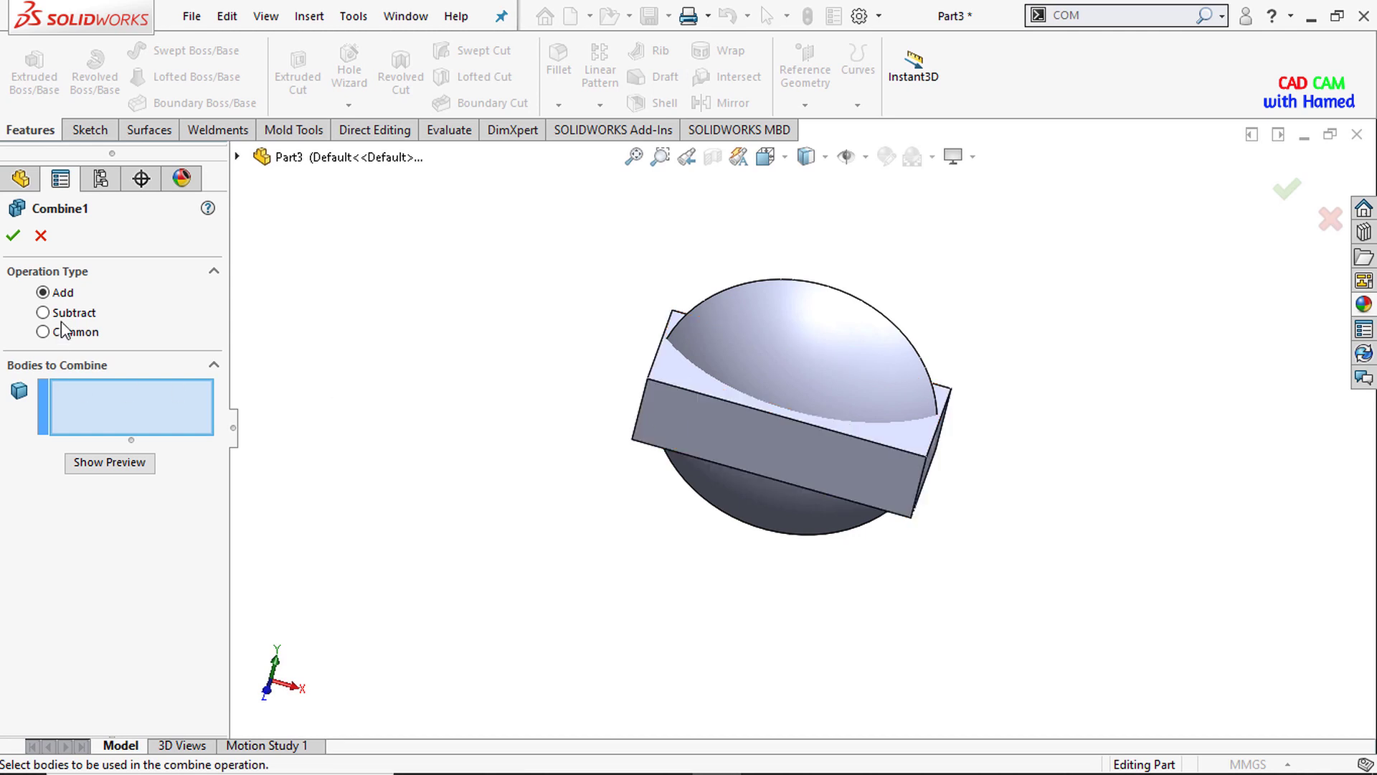
{"action": "left_click", "coordinate": [43, 332]}
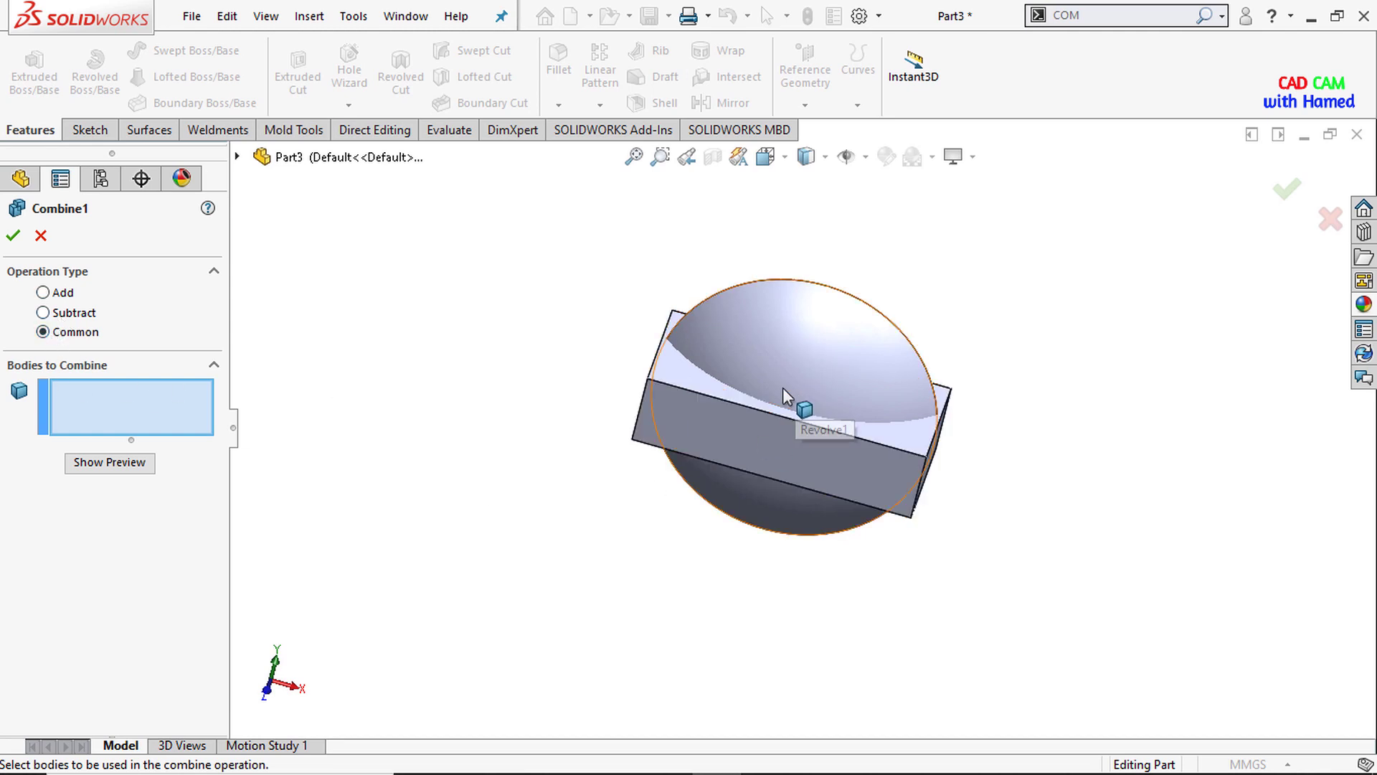
{"action": "left_click", "coordinate": [782, 388]}
{"action": "left_click", "coordinate": [678, 371]}
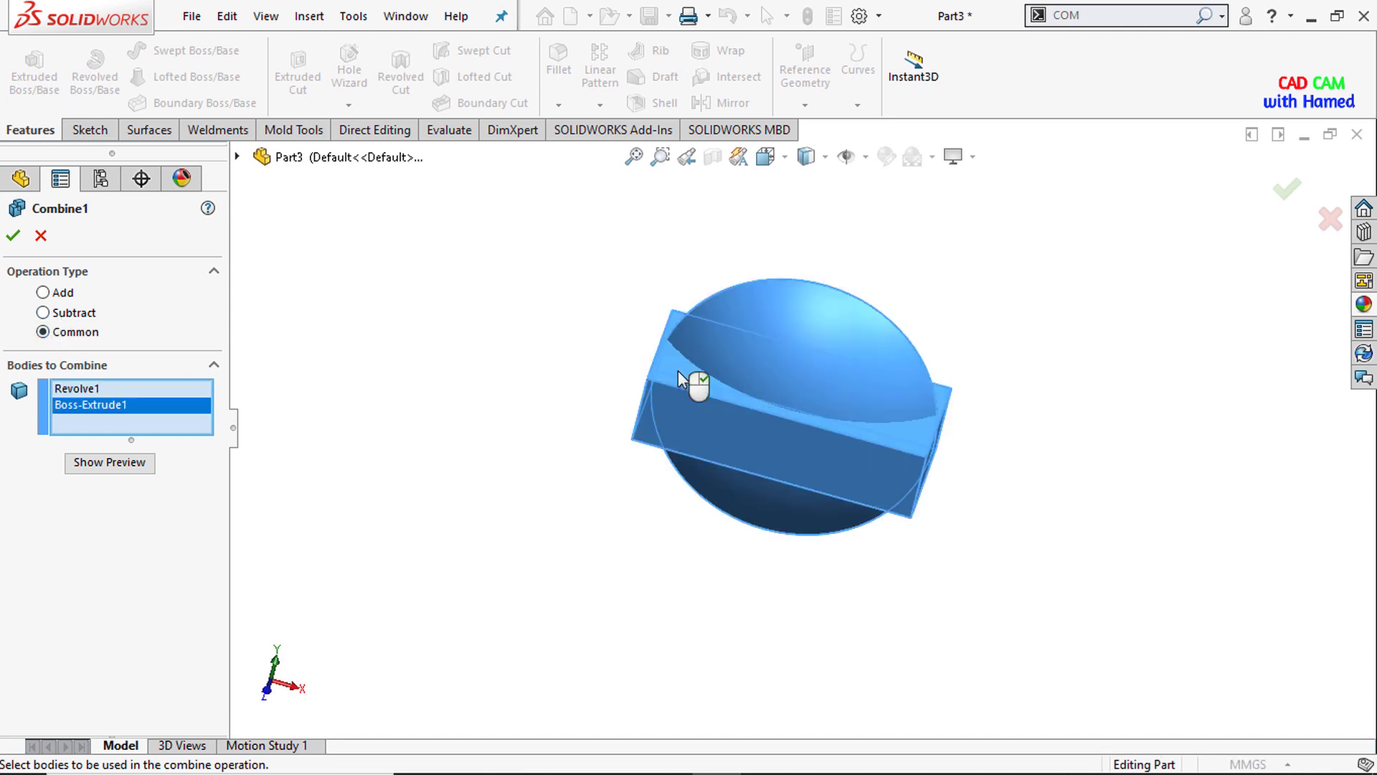
{"action": "left_click", "coordinate": [13, 236]}
Step: Fillet the two long curved edges of the combined body's outer face with a 2 mm radius
{"action": "middle_click_drag", "start_coordinate": [879, 467], "coordinate": [855, 412]}
{"action": "left_click", "coordinate": [633, 157]}
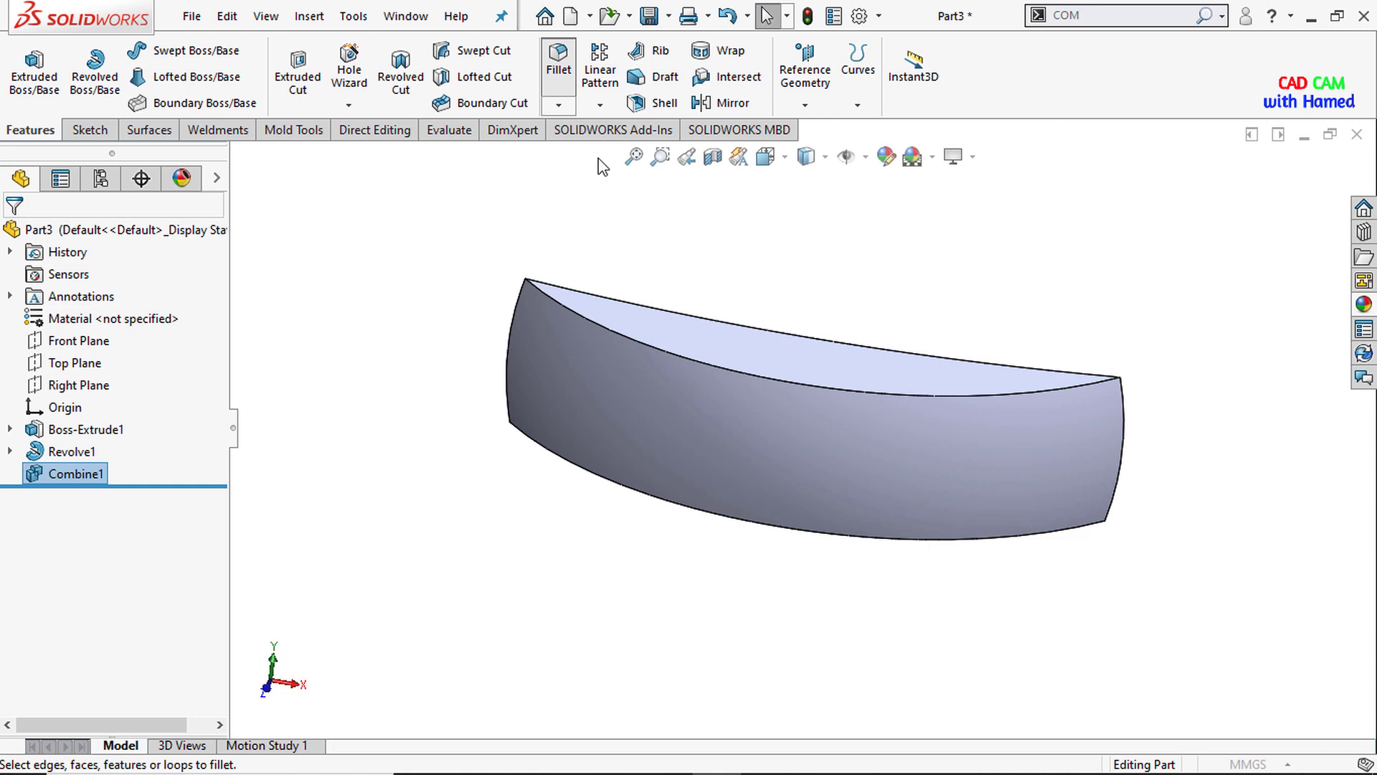
{"action": "left_click", "coordinate": [829, 389]}
{"action": "middle_click_drag", "start_coordinate": [828, 388], "coordinate": [730, 415]}
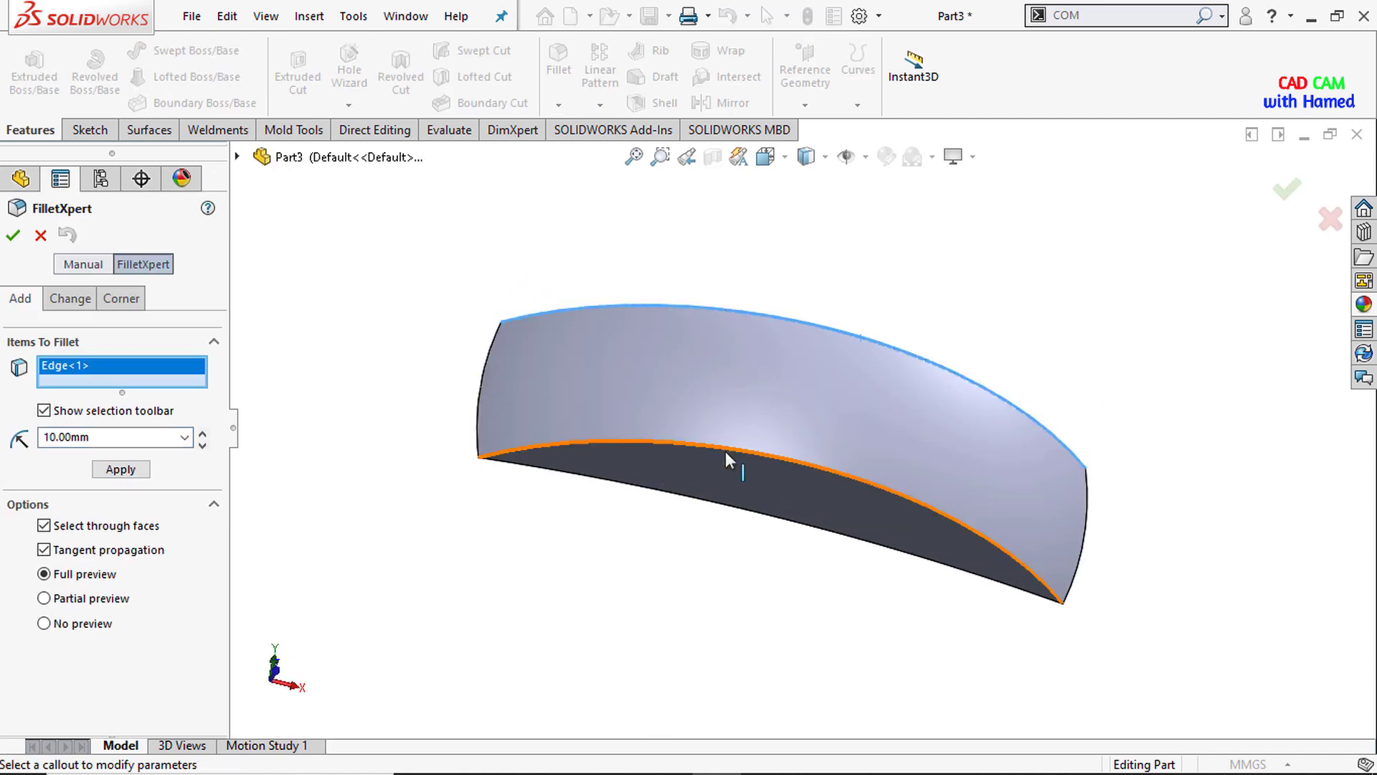
{"action": "left_click", "coordinate": [725, 450]}
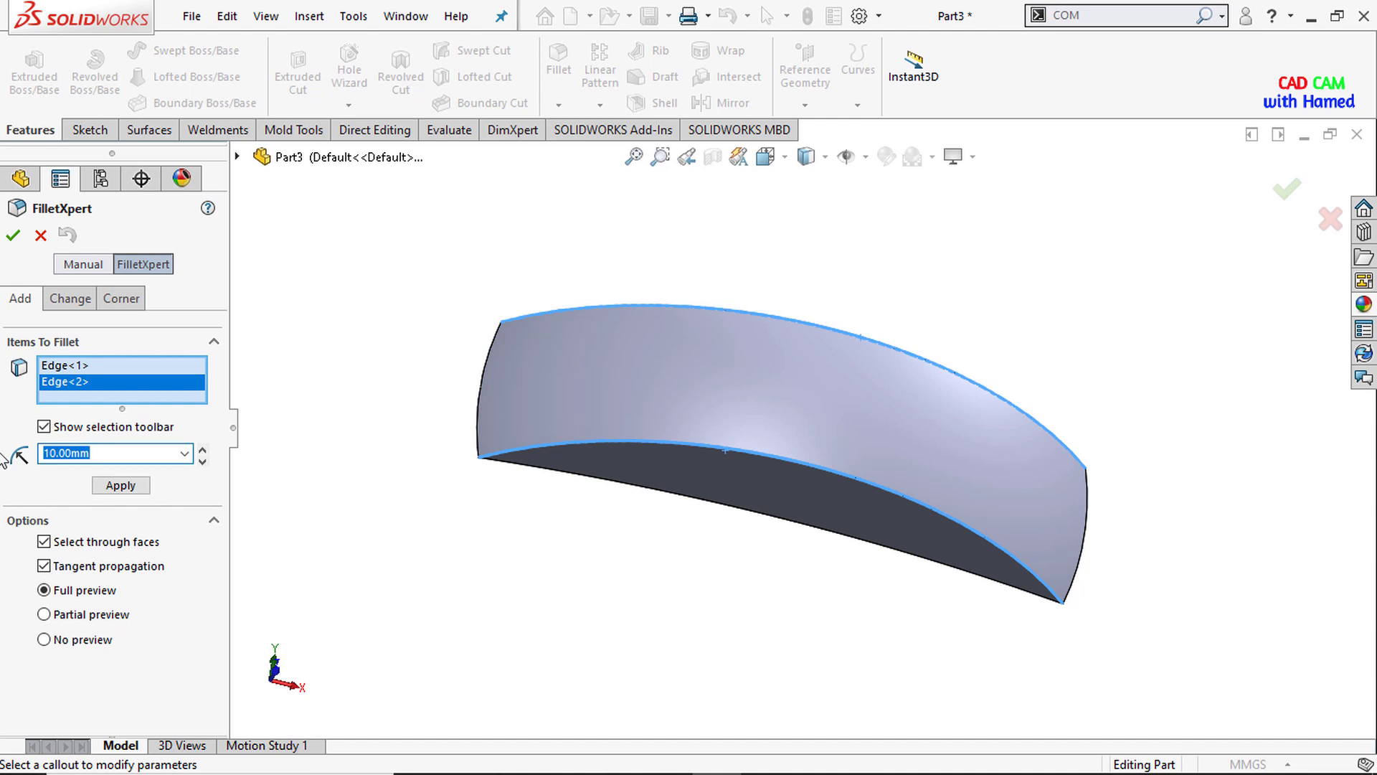
{"action": "type", "text": "2"}
{"action": "key", "text": "Return"}
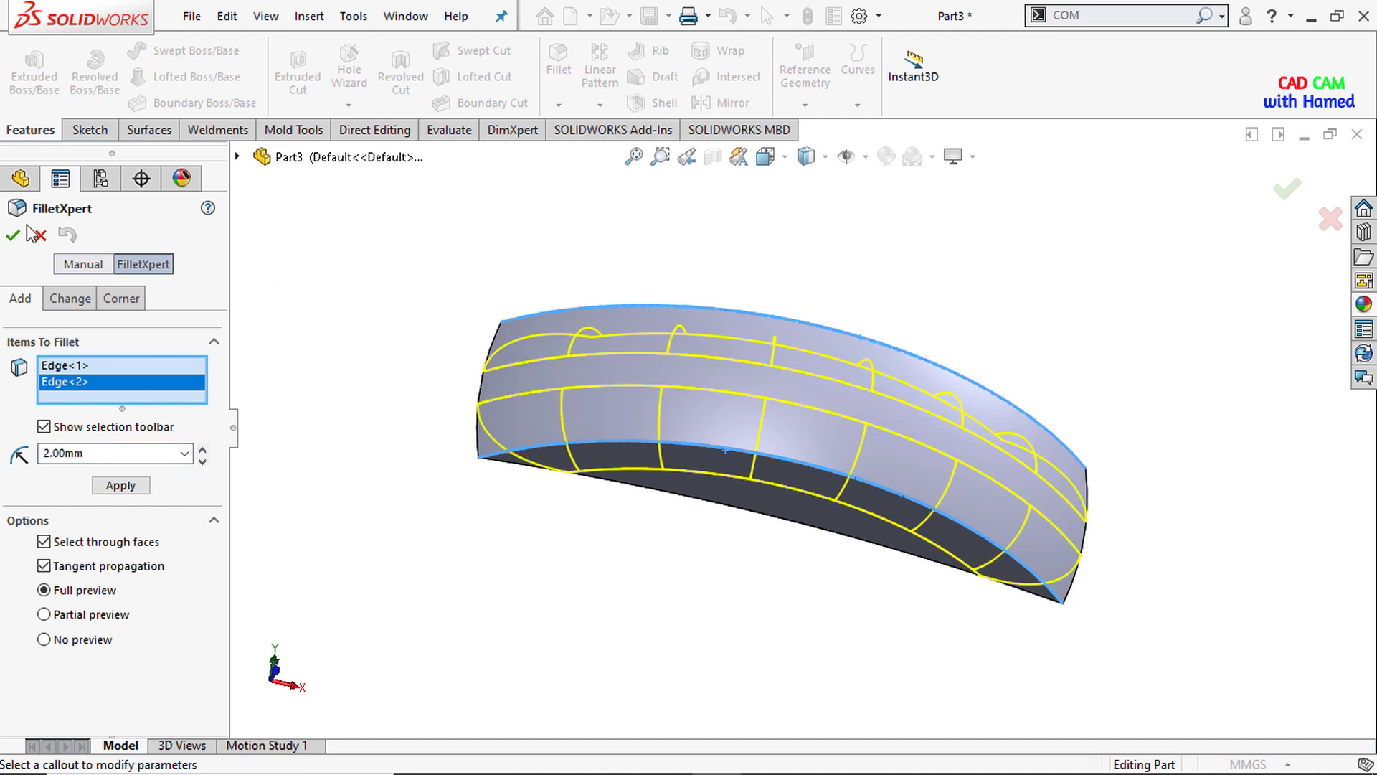
{"action": "left_click", "coordinate": [21, 241]}
Step: Start a sketch on the Front Plane and draw a horizontal centerline from the origin past one end of the body
{"action": "middle_click_drag", "start_coordinate": [897, 323], "coordinate": [733, 395]}
{"action": "right_click", "coordinate": [79, 343]}
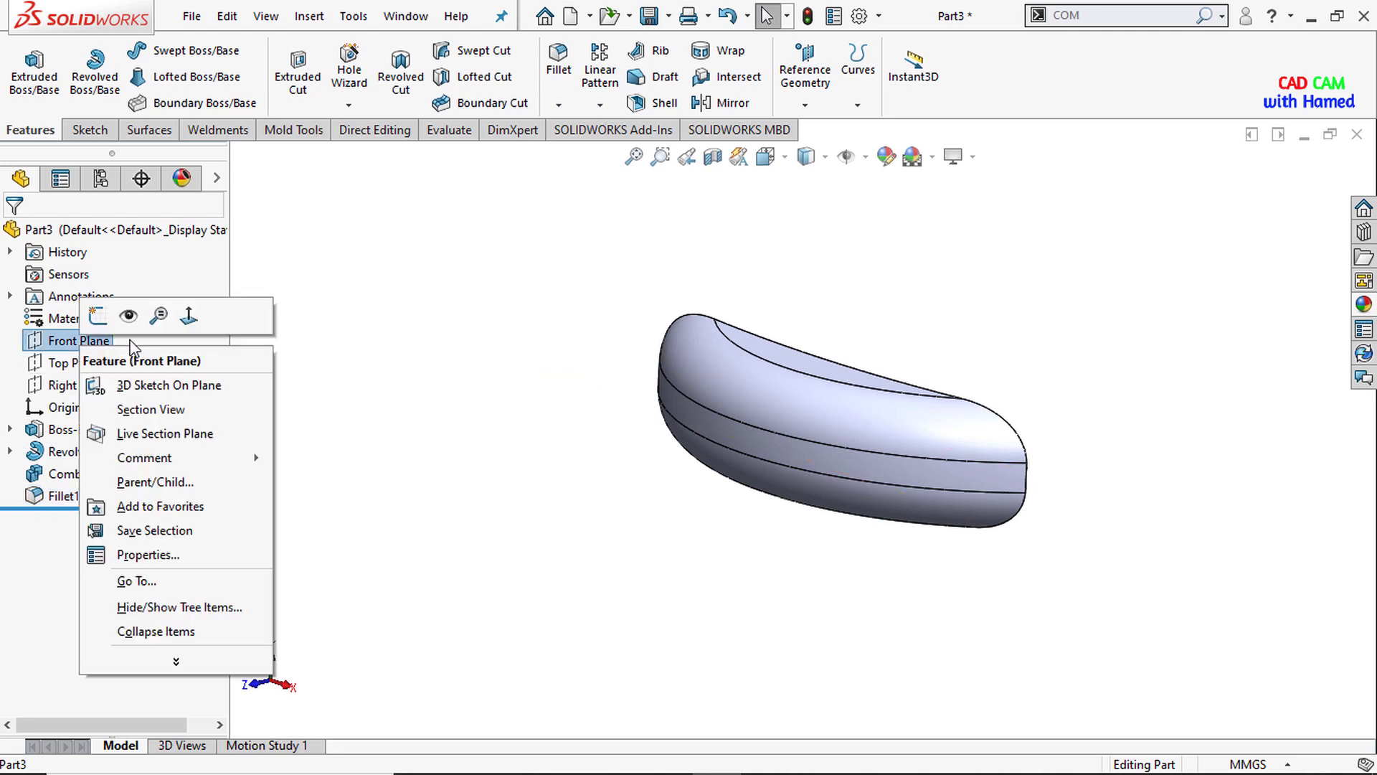
{"action": "left_click", "coordinate": [188, 316]}
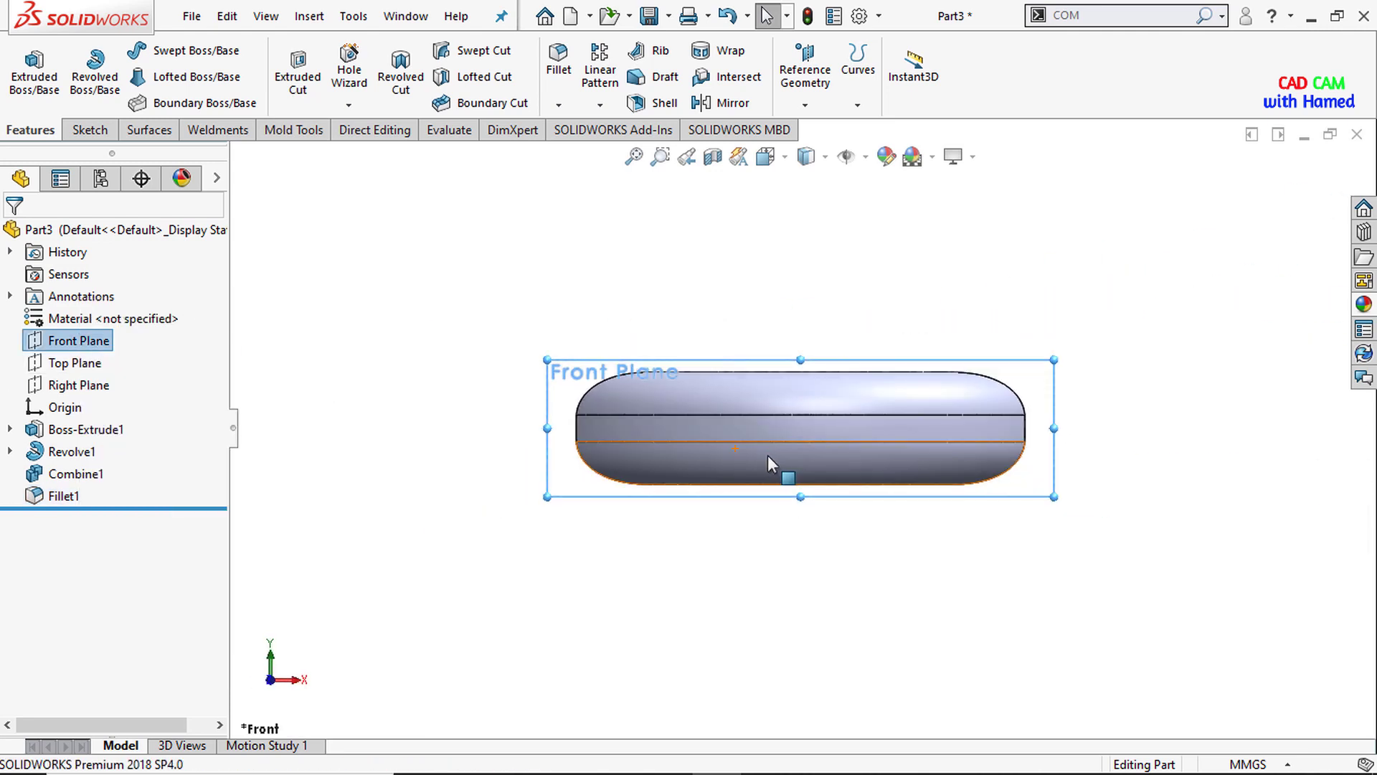
{"action": "left_click", "coordinate": [90, 130]}
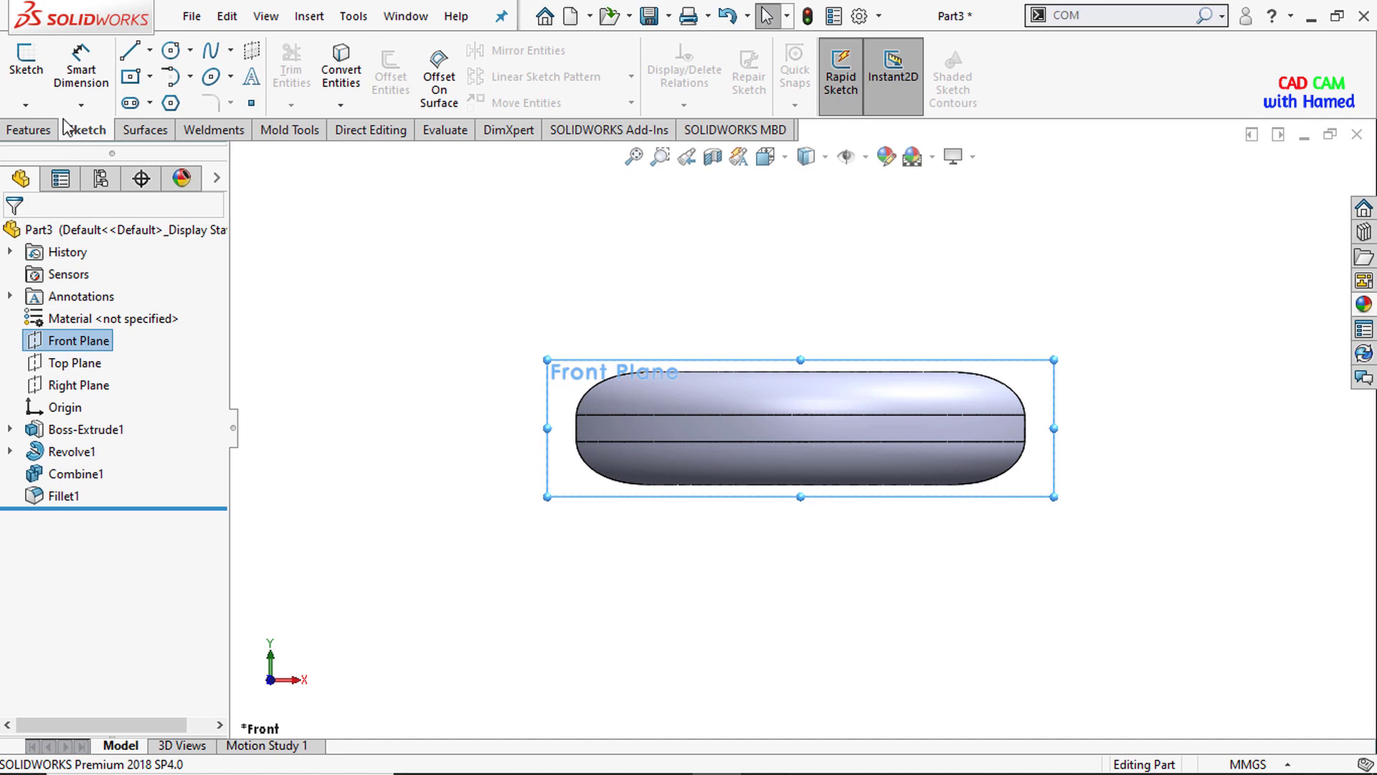
{"action": "left_click", "coordinate": [21, 79]}
{"action": "left_click", "coordinate": [150, 50]}
{"action": "left_click", "coordinate": [175, 102]}
{"action": "left_click", "coordinate": [802, 429]}
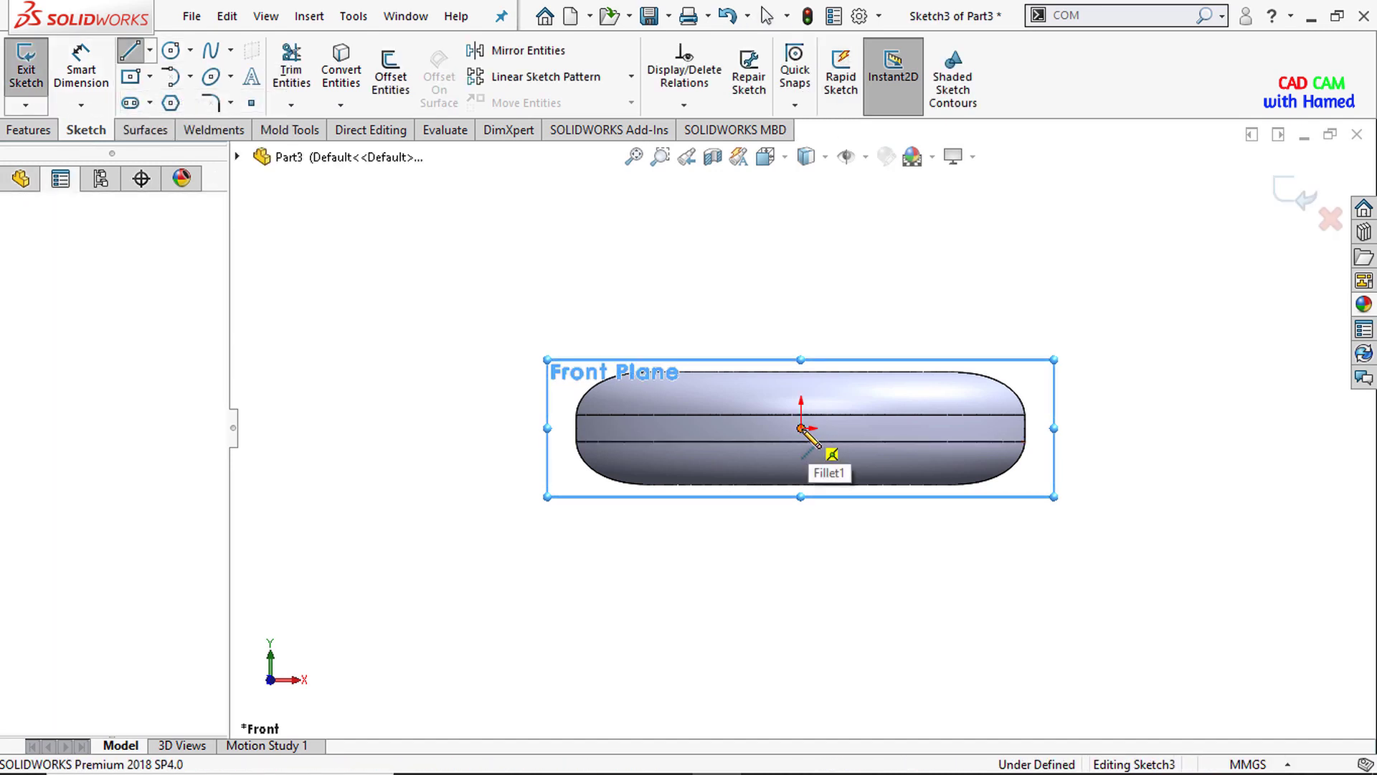
{"action": "left_click", "coordinate": [1151, 428]}
{"action": "right_click", "coordinate": [1129, 337]}
{"action": "left_click", "coordinate": [1141, 347]}
Step: Add a vertical centerline through the origin, starting about 11 mm above it and extending below the body, and exit the sketch
{"action": "left_click", "coordinate": [150, 50]}
{"action": "left_click", "coordinate": [175, 99]}
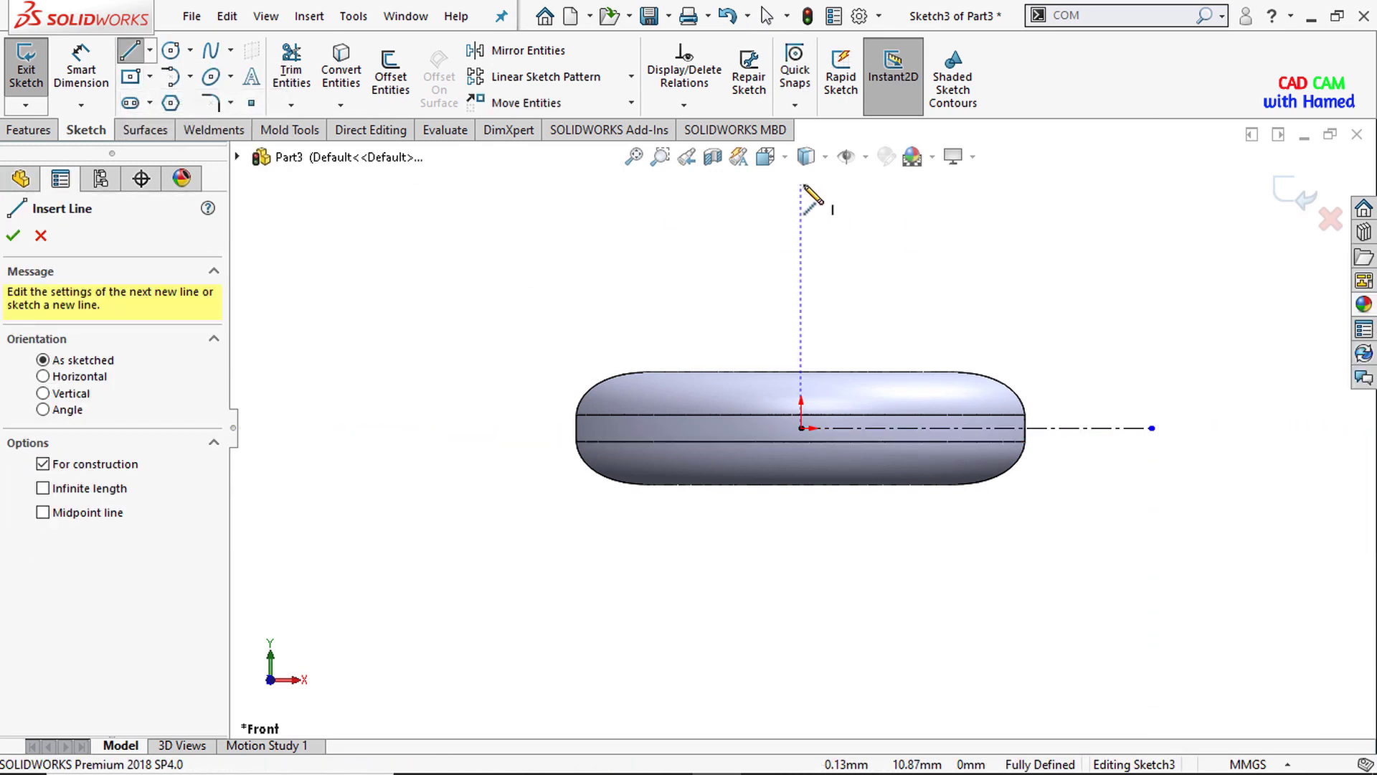
{"action": "left_click", "coordinate": [801, 184]}
{"action": "left_click", "coordinate": [801, 596]}
{"action": "right_click", "coordinate": [506, 357]}
{"action": "left_click", "coordinate": [690, 363]}
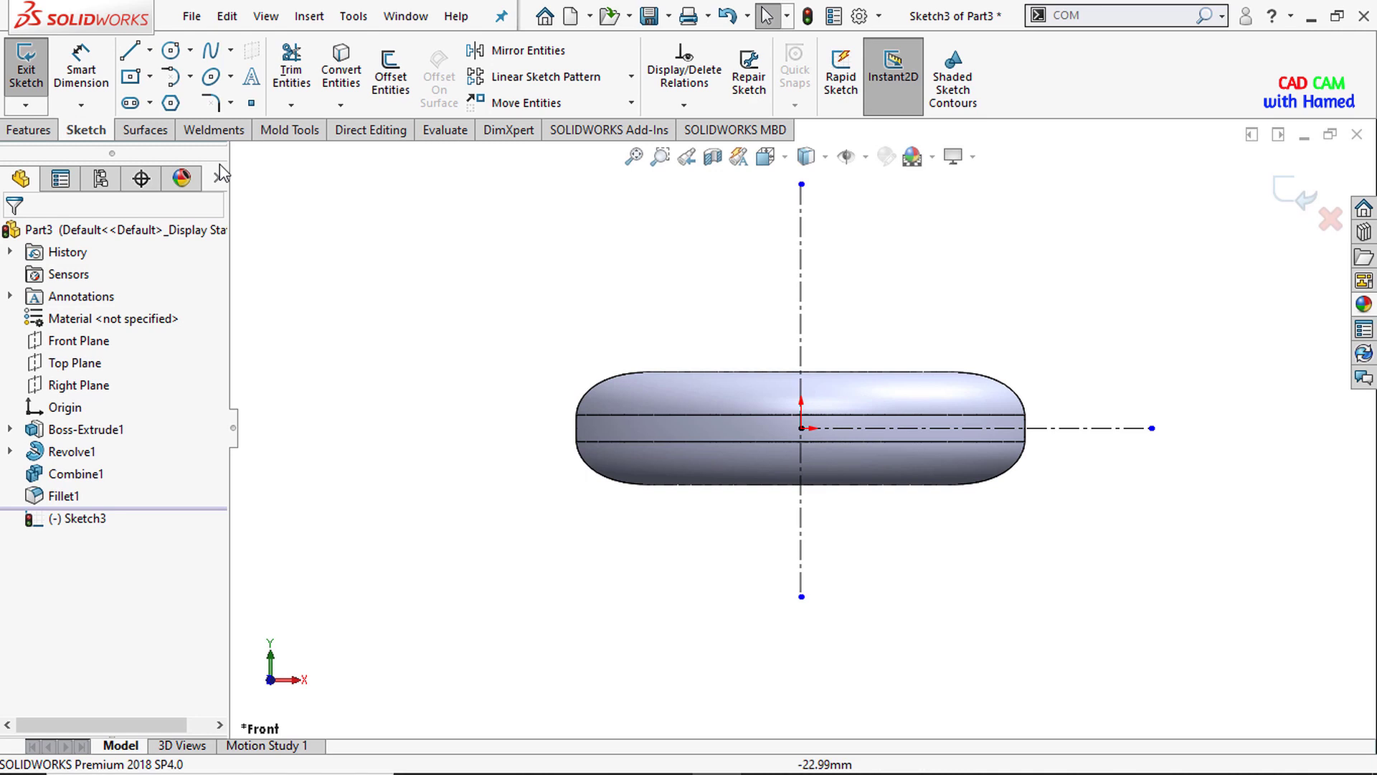
{"action": "left_click", "coordinate": [382, 132]}
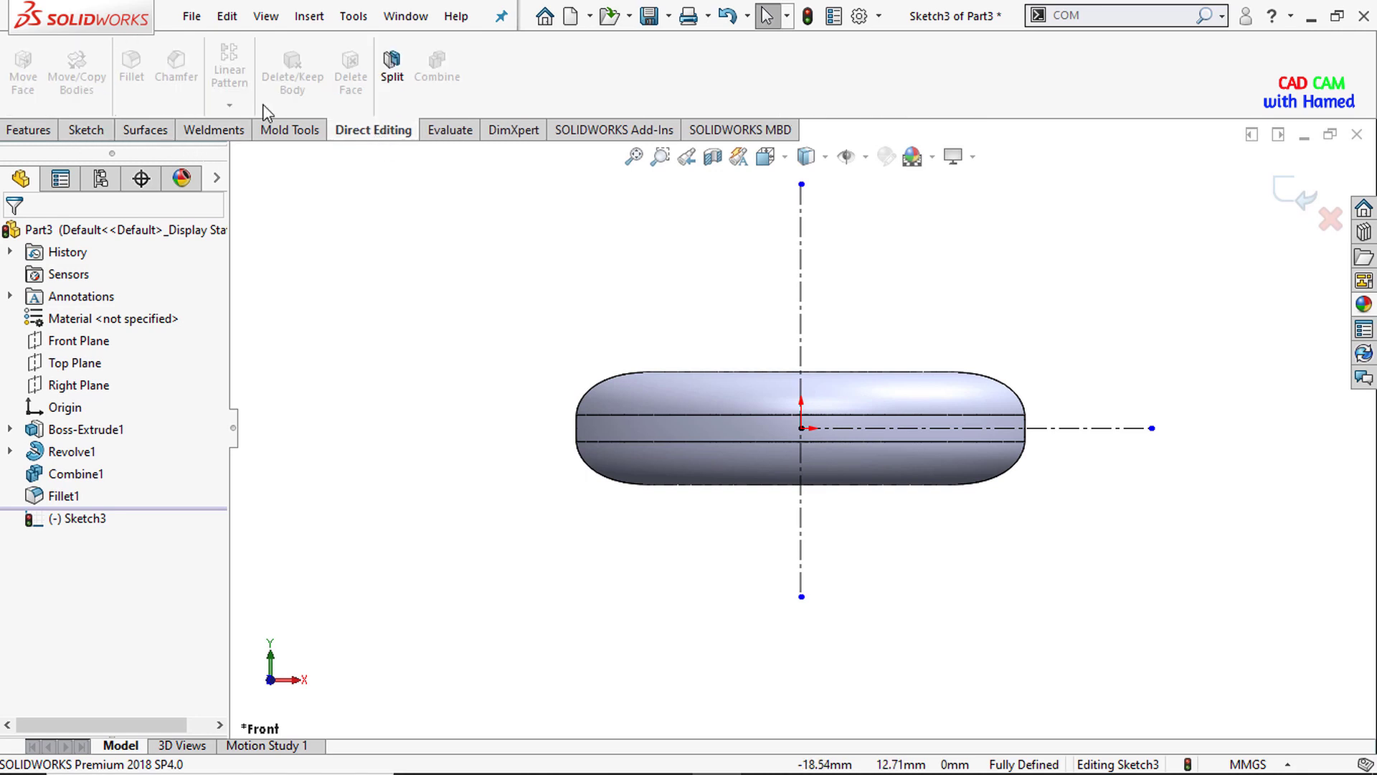
{"action": "left_click", "coordinate": [1302, 201]}
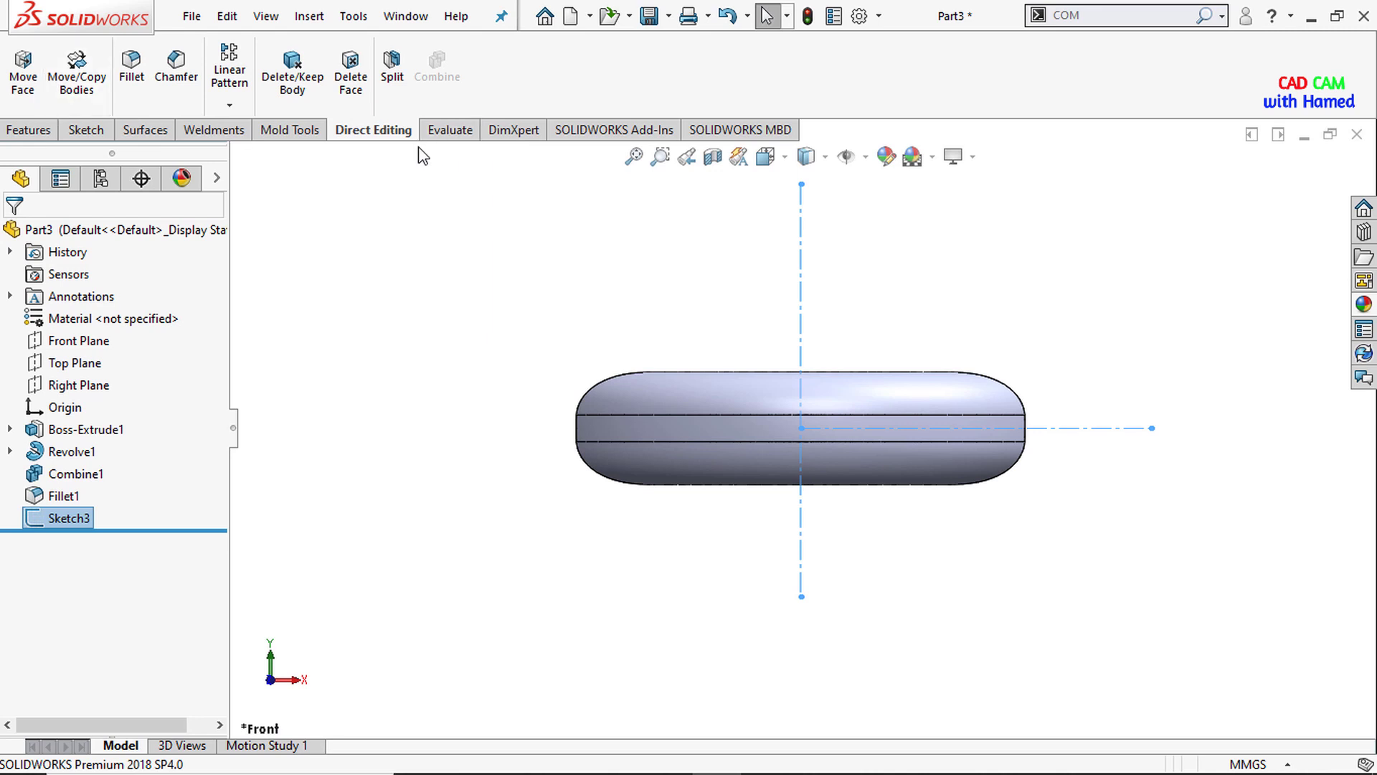
Step: Use Move/Copy Bodies to make six copies of the filleted body, rotated at equal angles about the horizontal centerline
{"action": "left_click", "coordinate": [93, 87]}
{"action": "middle_click_drag", "start_coordinate": [725, 338], "coordinate": [731, 561]}
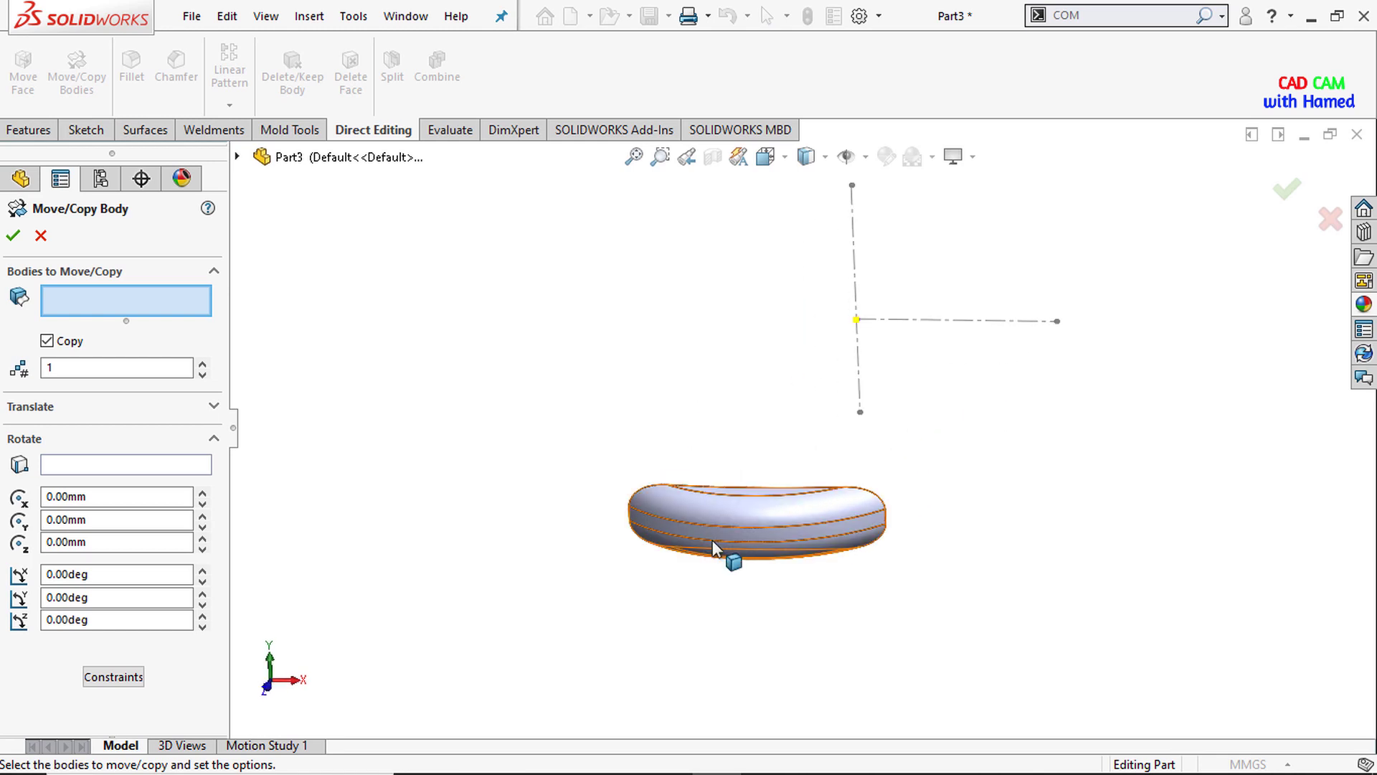
{"action": "left_click", "coordinate": [747, 518]}
{"action": "double_click", "coordinate": [75, 370]}
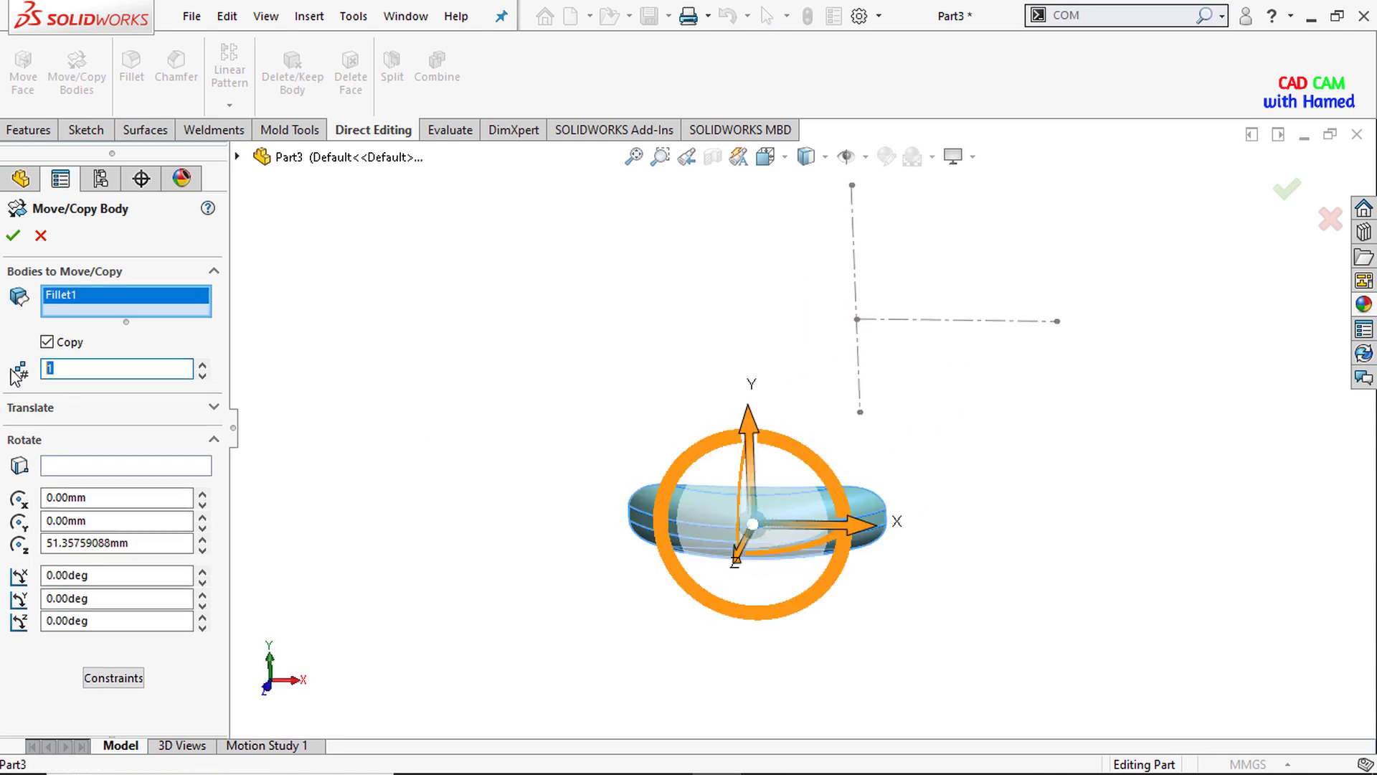
{"action": "key", "text": "BackSpace"}
{"action": "type", "text": "6"}
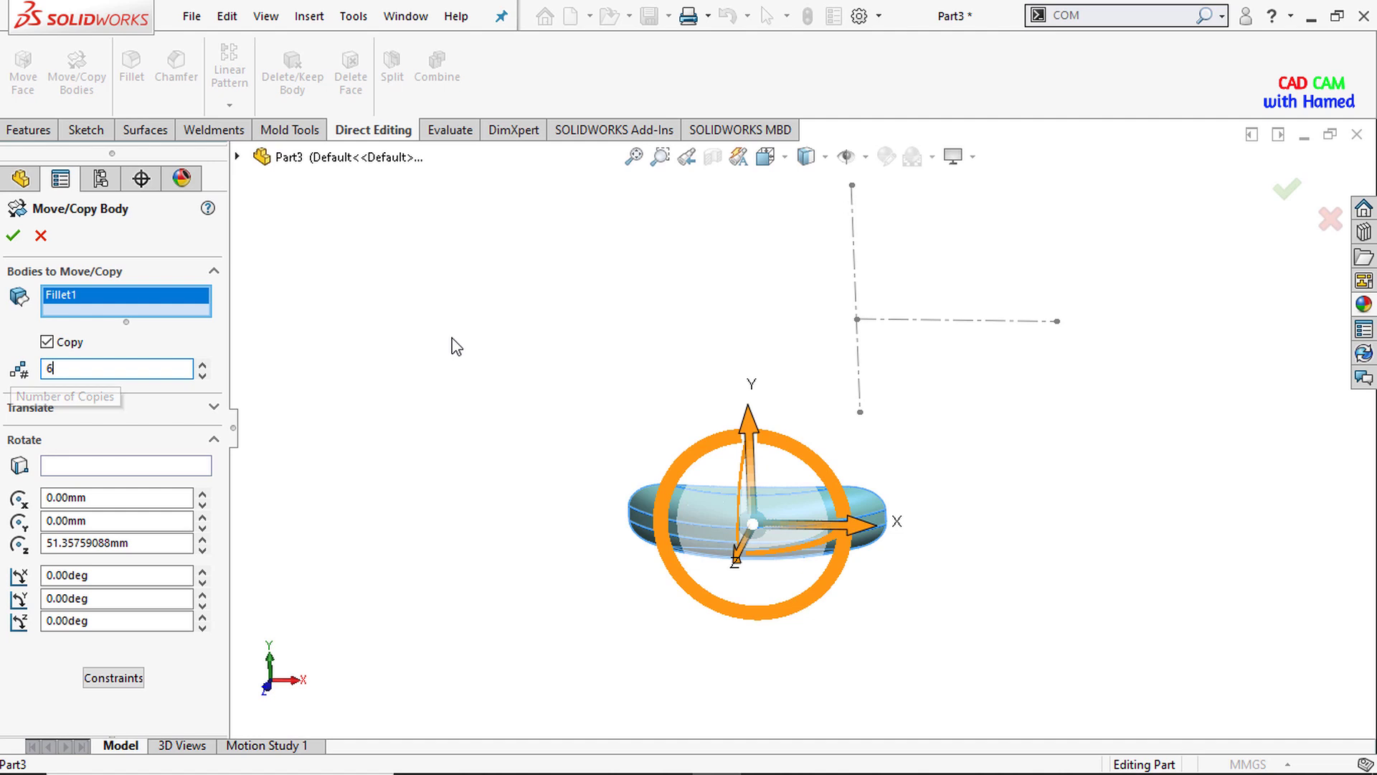
{"action": "left_click", "coordinate": [115, 466]}
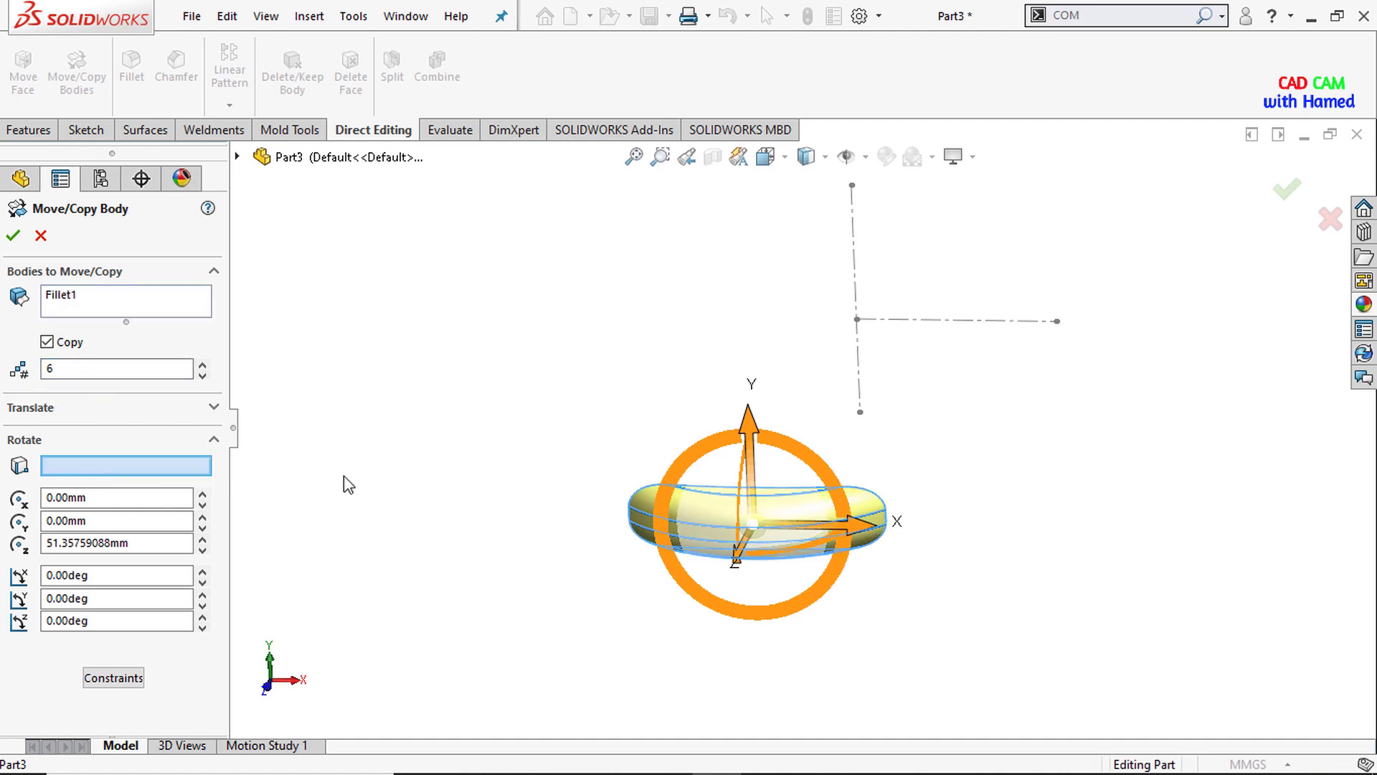
{"action": "left_click", "coordinate": [1005, 322]}
{"action": "left_click_drag", "start_coordinate": [120, 496], "coordinate": [2, 502]}
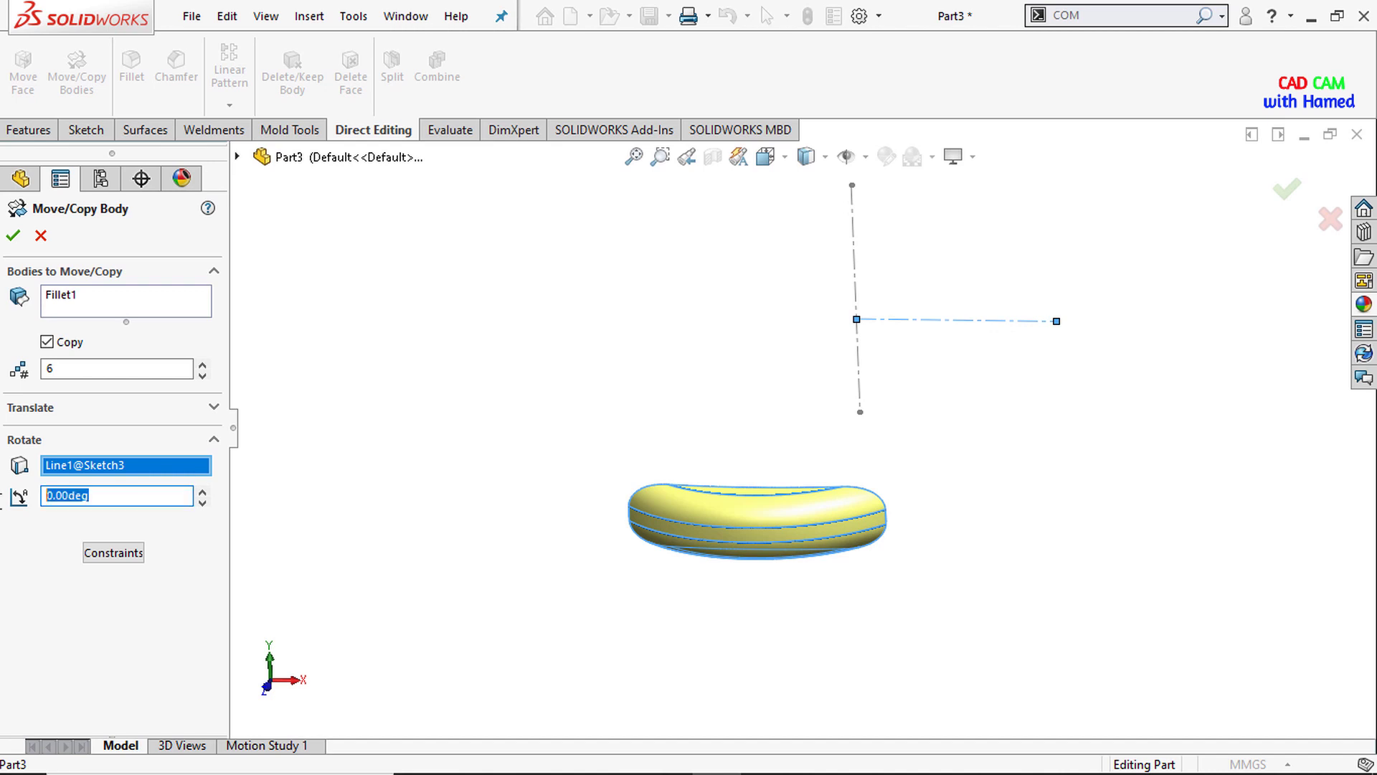
{"action": "key", "text": "BackSpace"}
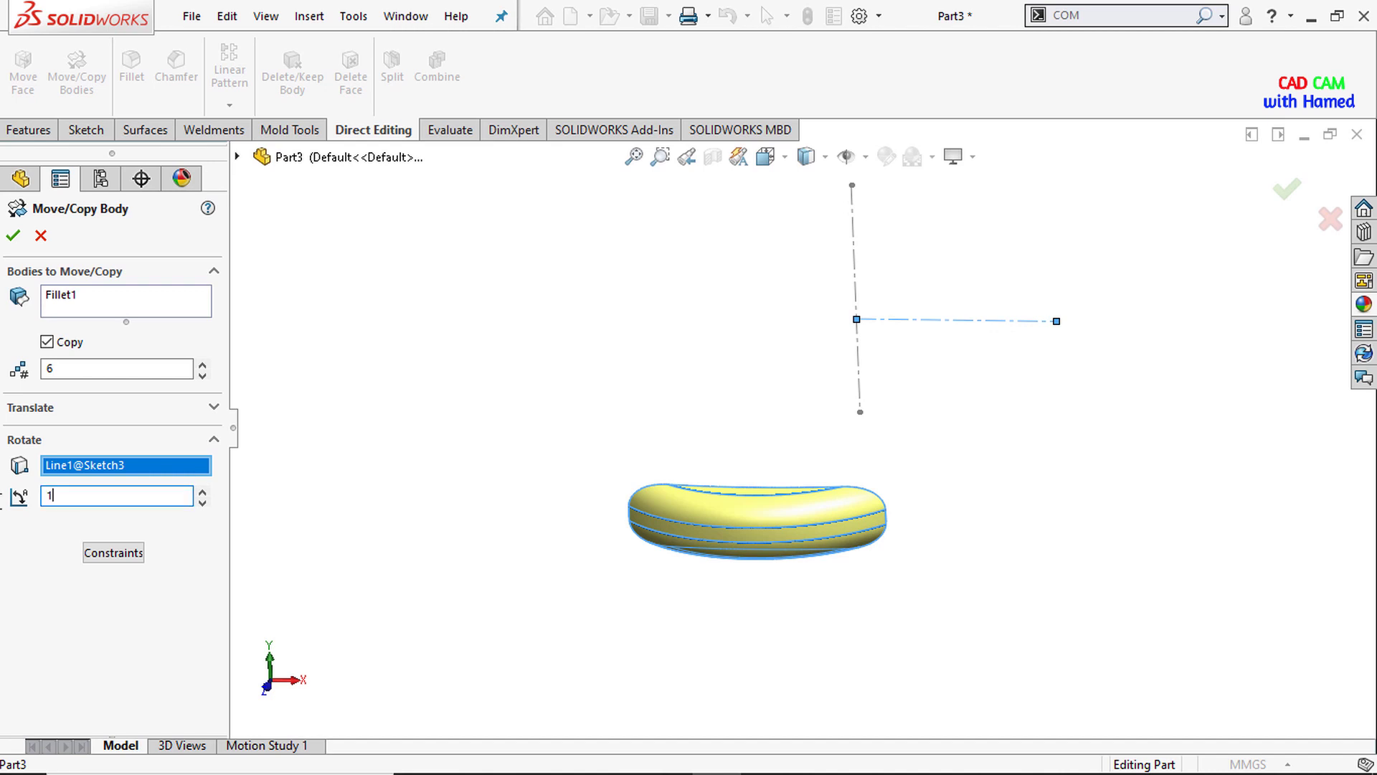
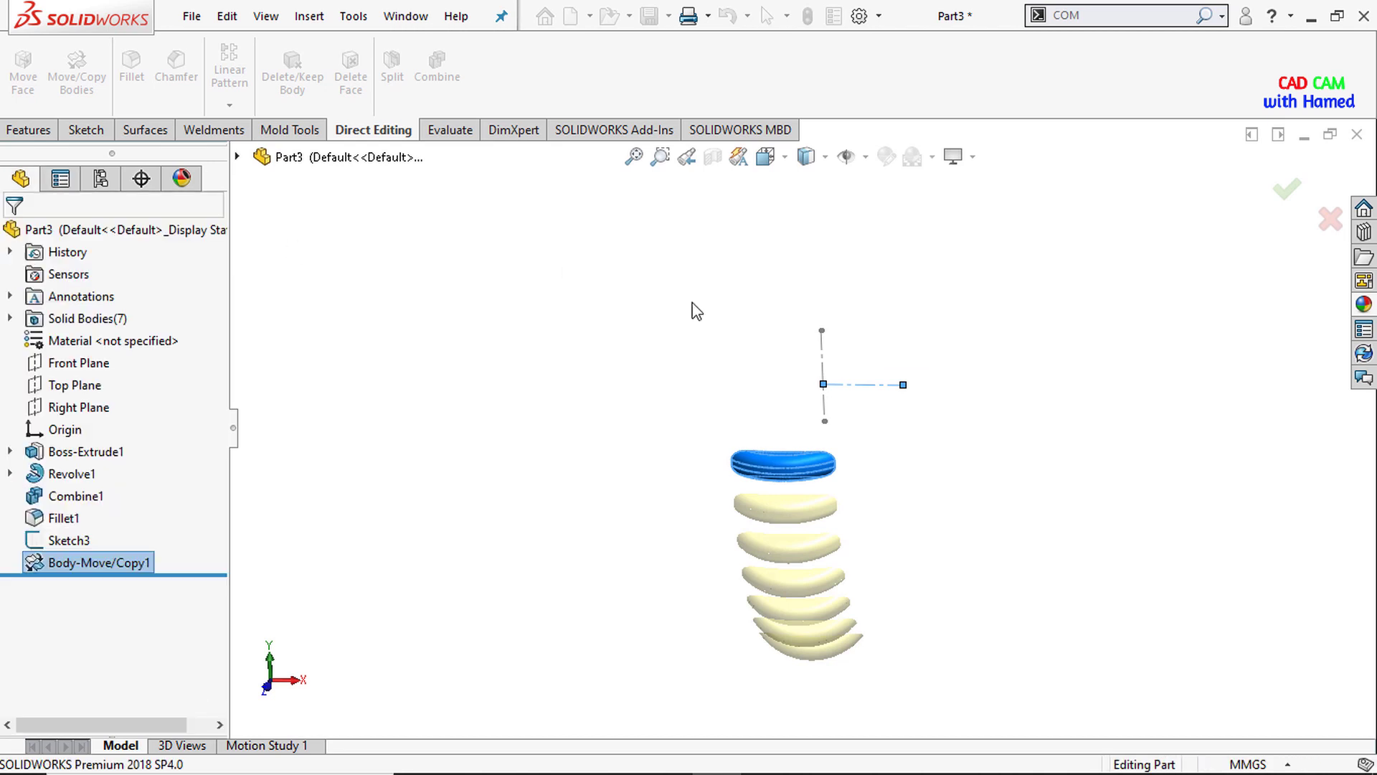
{"action": "scroll", "coordinate": [909, 517], "scroll_direction": "up", "scroll_amount": 2}
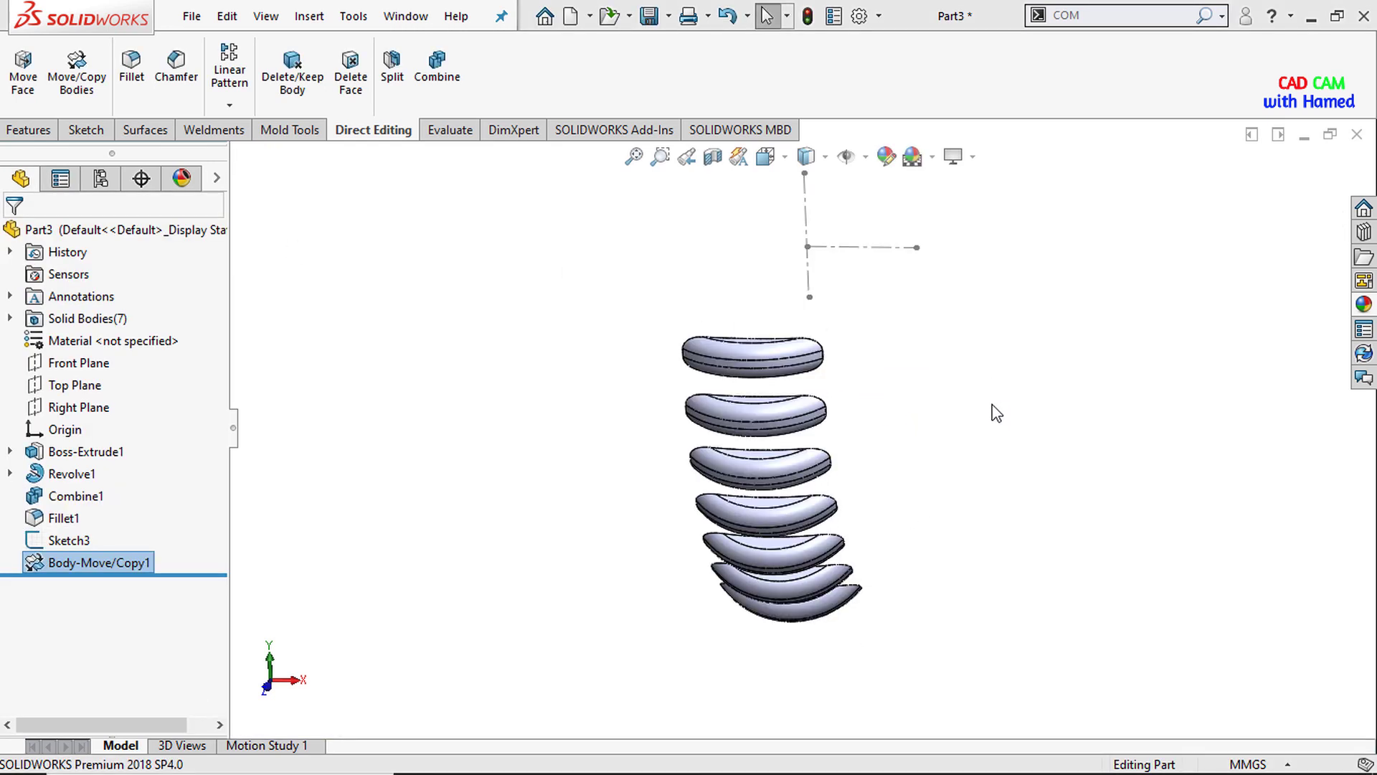
Step: Make one more copy of the original filleted body, rotated 5° about the horizontal centerline
{"action": "left_click", "coordinate": [79, 96]}
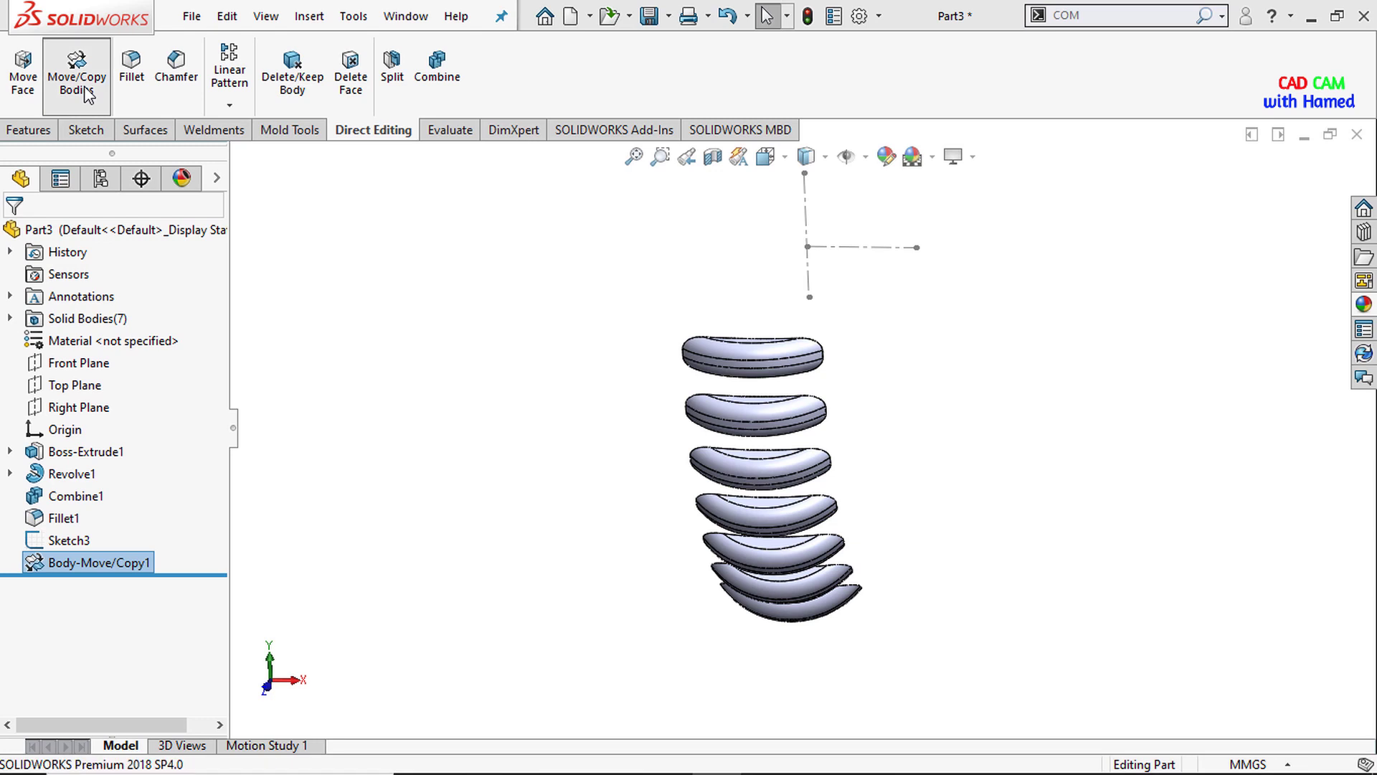
{"action": "left_click", "coordinate": [780, 361]}
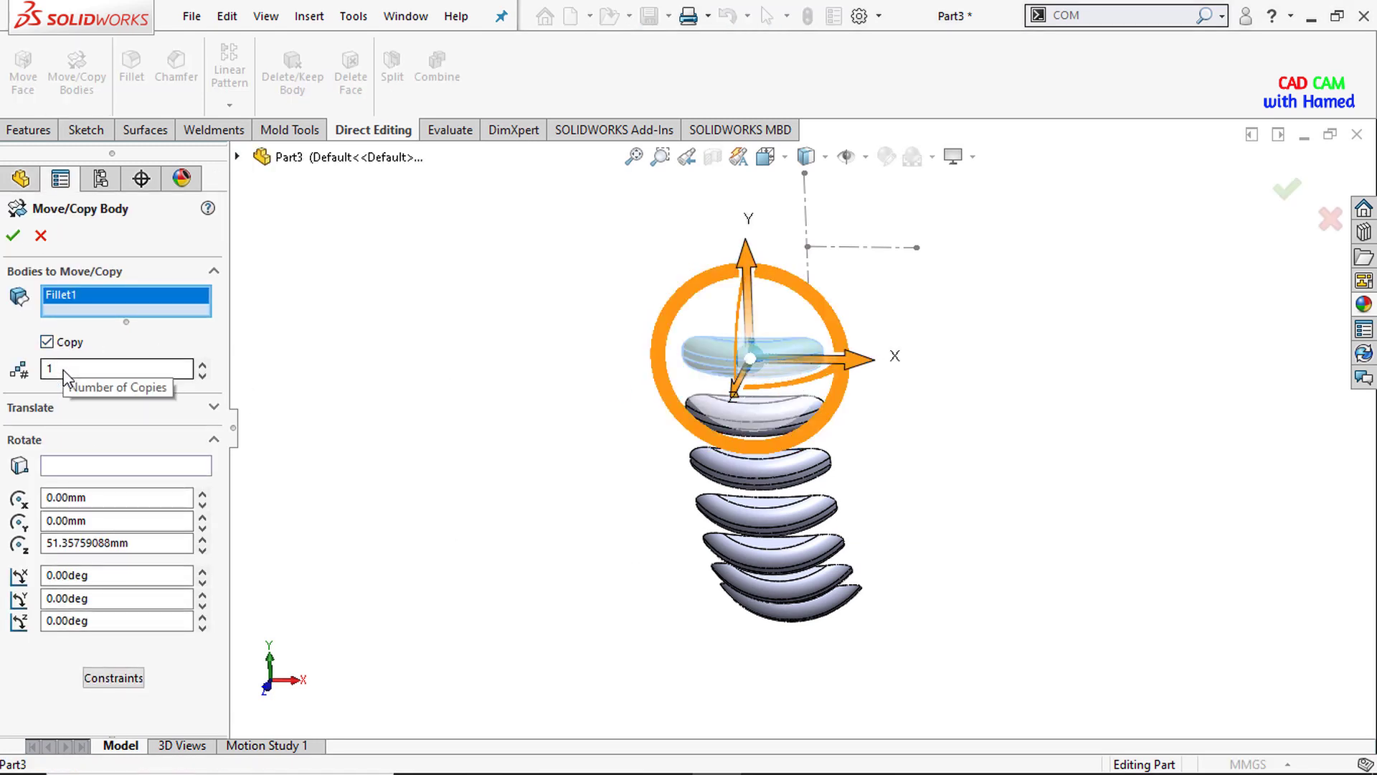
{"action": "left_click", "coordinate": [71, 464]}
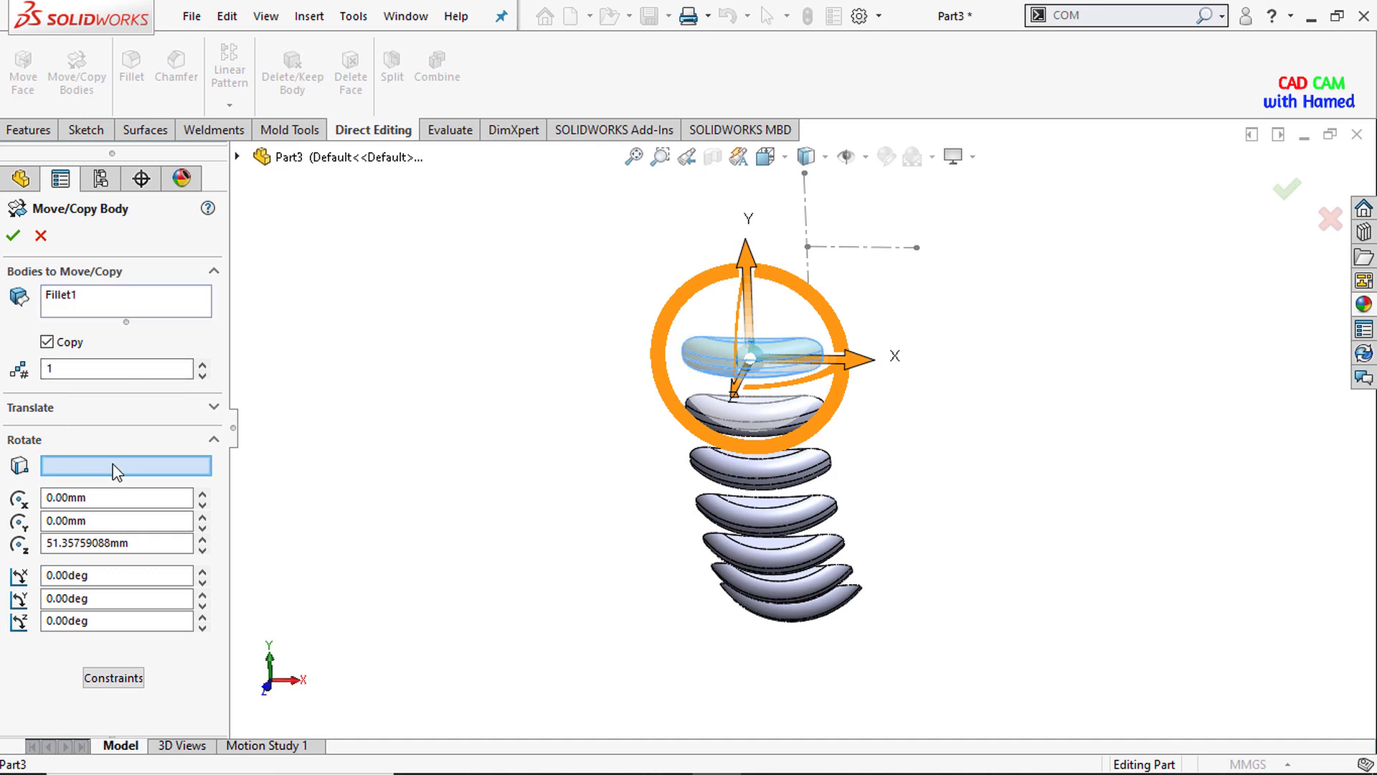
{"action": "left_click", "coordinate": [883, 247]}
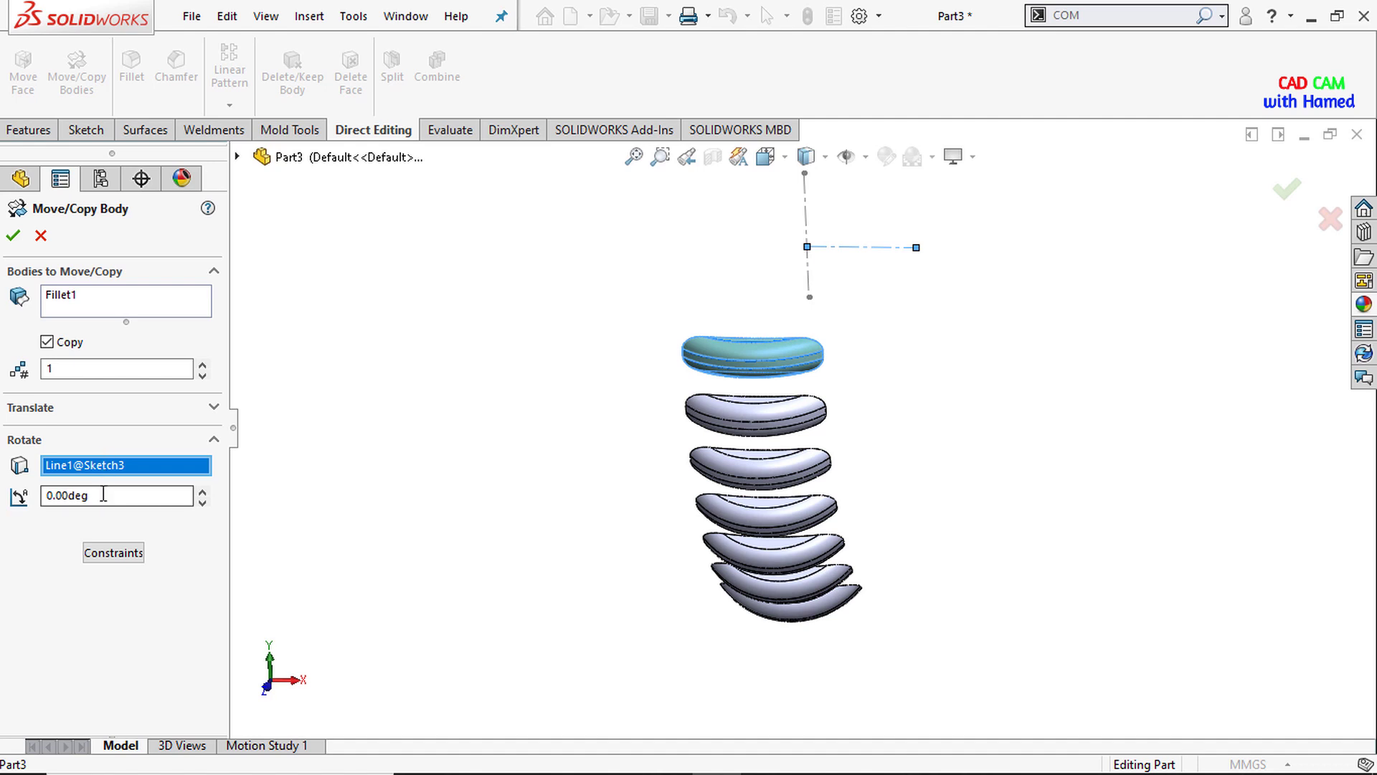
{"action": "left_click_drag", "start_coordinate": [104, 495], "coordinate": [2, 488]}
{"action": "type", "text": "5"}
{"action": "key", "text": "Return"}
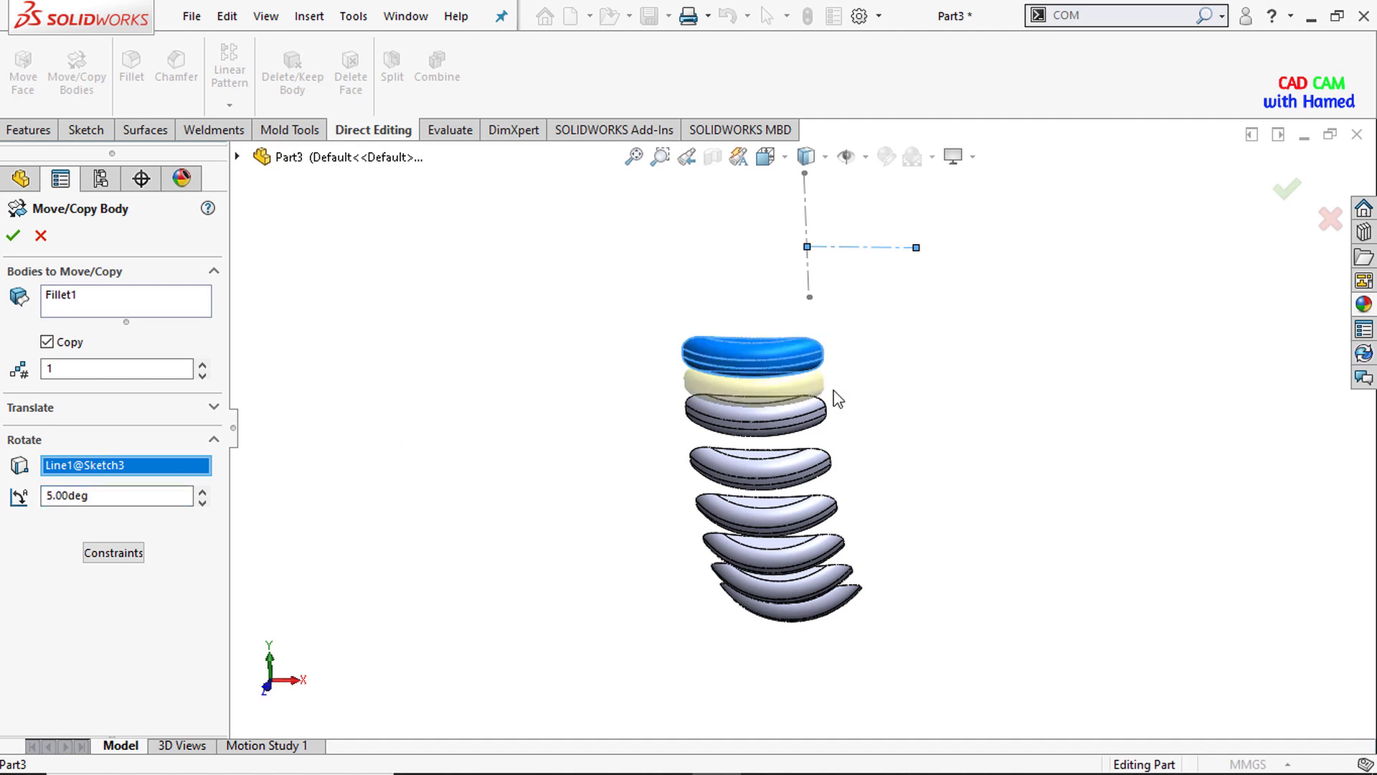
{"action": "scroll", "coordinate": [761, 362], "scroll_direction": "down", "scroll_amount": 3}
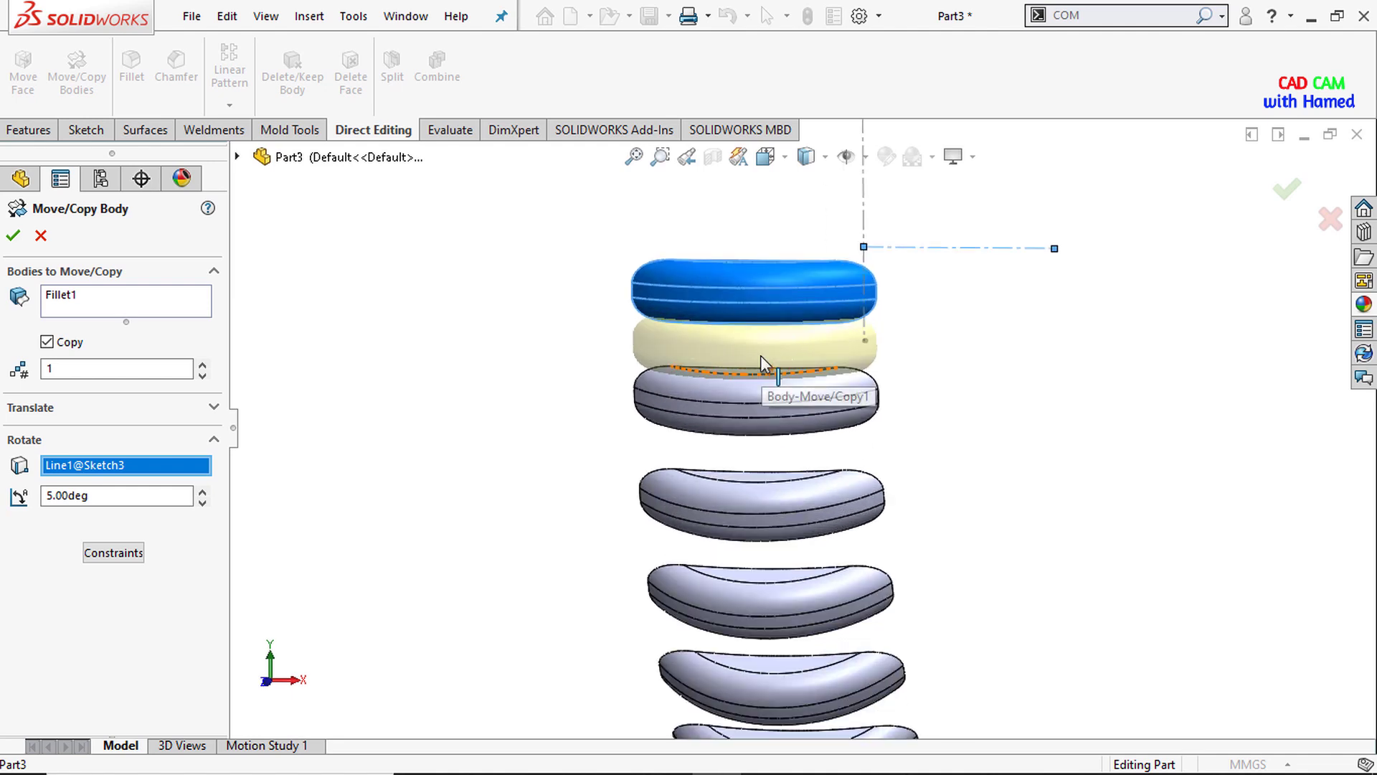
{"action": "scroll", "coordinate": [761, 359], "scroll_direction": "down", "scroll_amount": 2}
{"action": "left_click", "coordinate": [13, 236]}
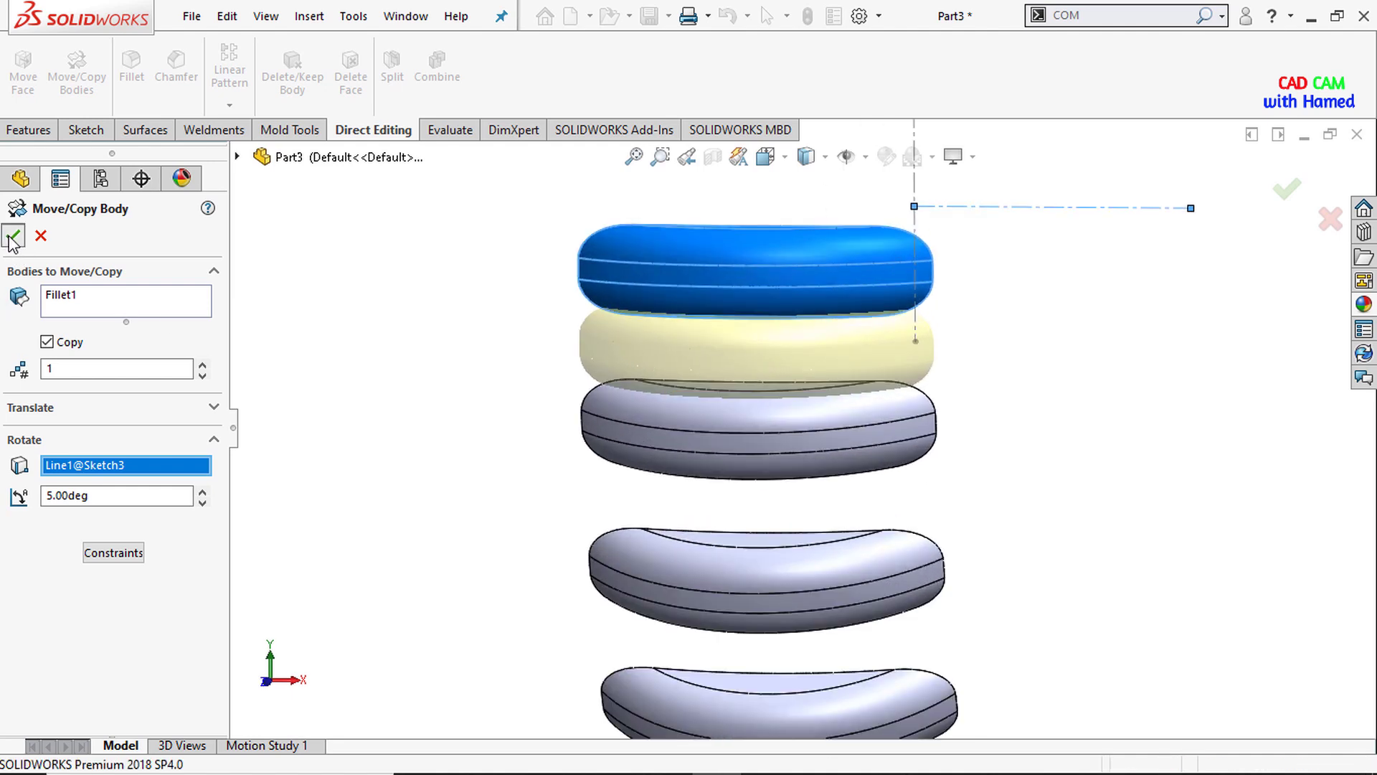
Step: Rotate the new in-between body 10° about the vertical centerline, moving it without making a copy
{"action": "scroll", "coordinate": [796, 426], "scroll_direction": "up", "scroll_amount": 5}
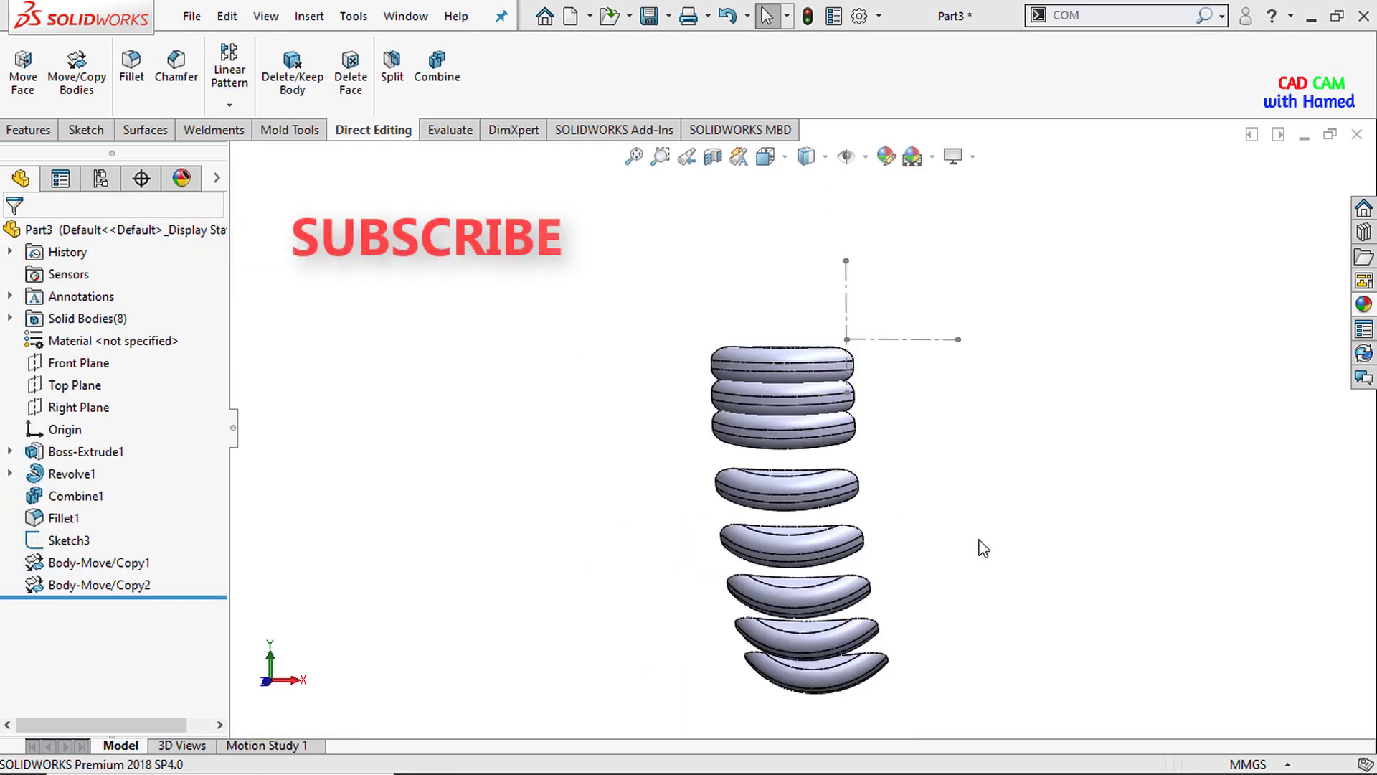
{"action": "left_click", "coordinate": [81, 90]}
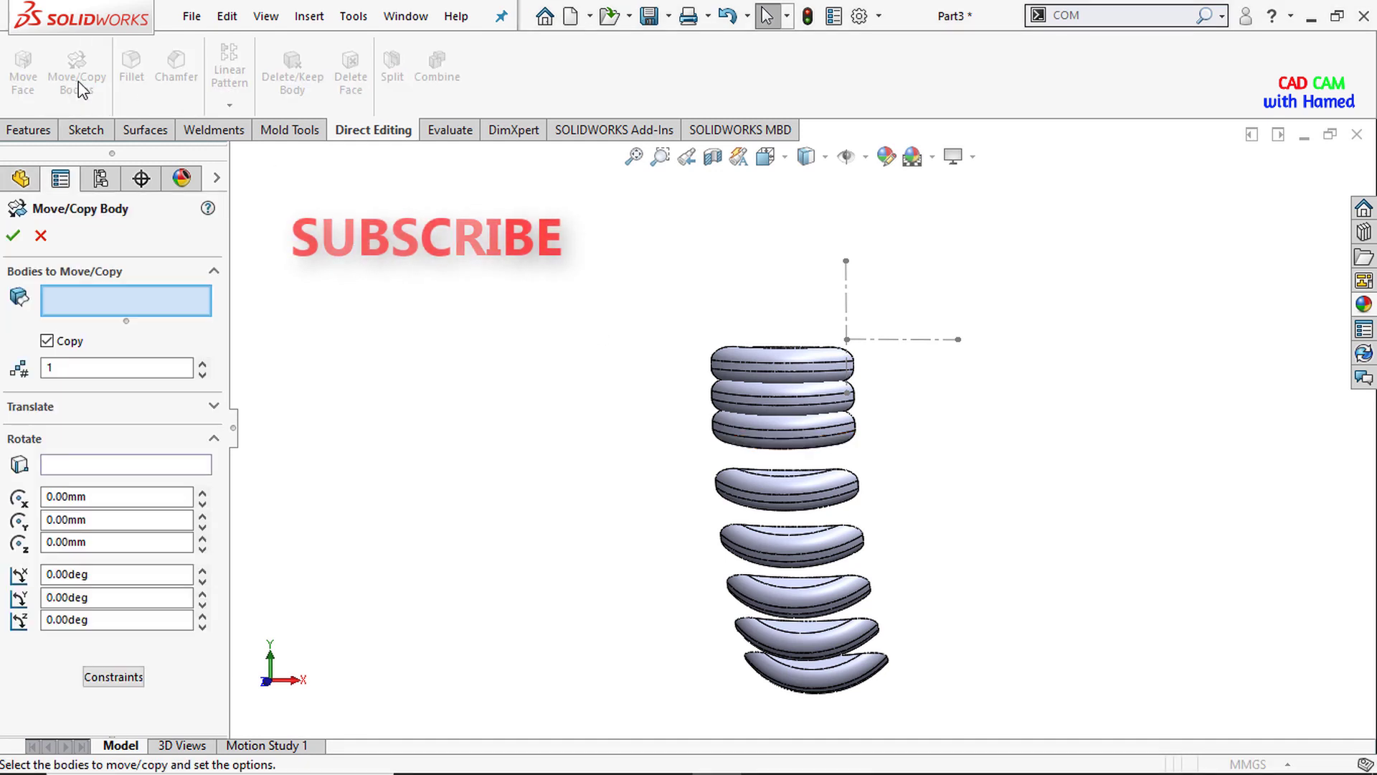
{"action": "scroll", "coordinate": [773, 407], "scroll_direction": "down", "scroll_amount": 3}
{"action": "left_click", "coordinate": [783, 395]}
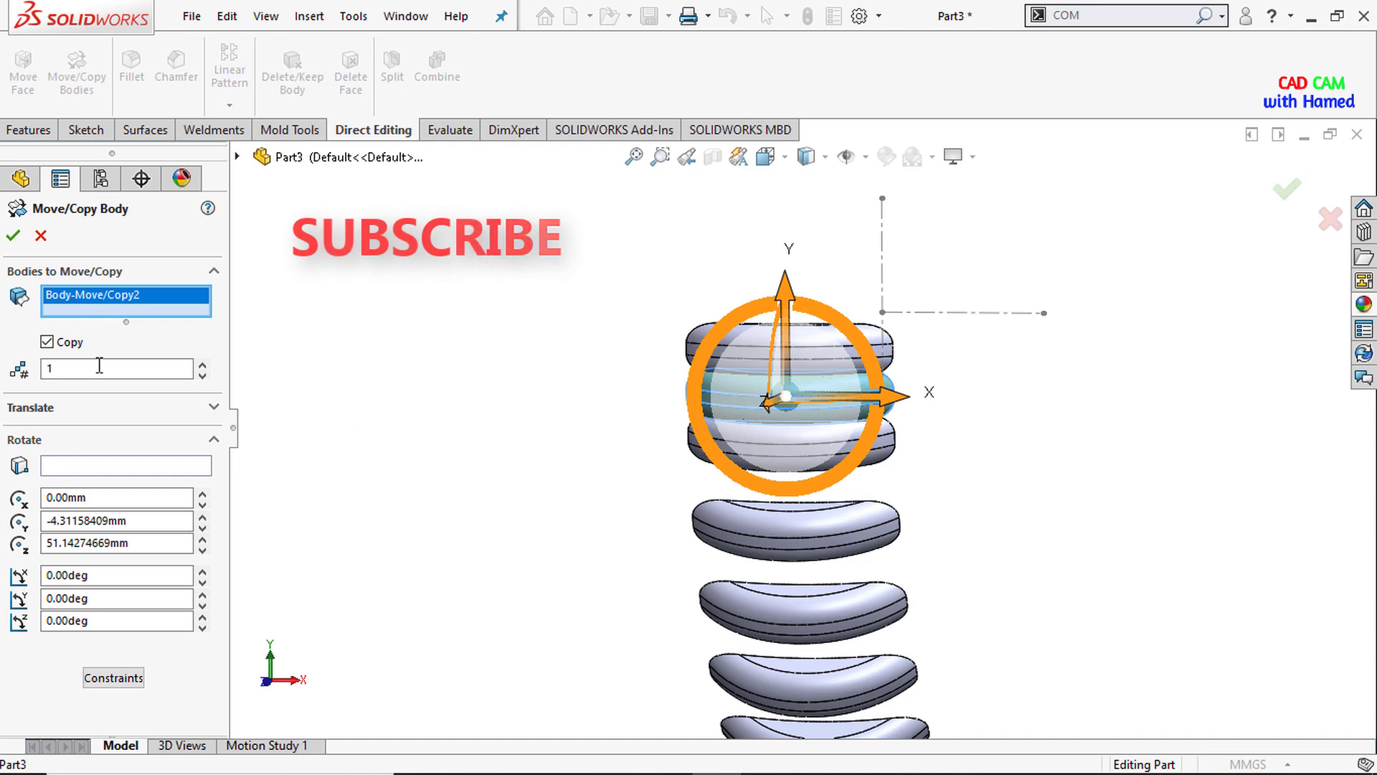
{"action": "left_click", "coordinate": [48, 343]}
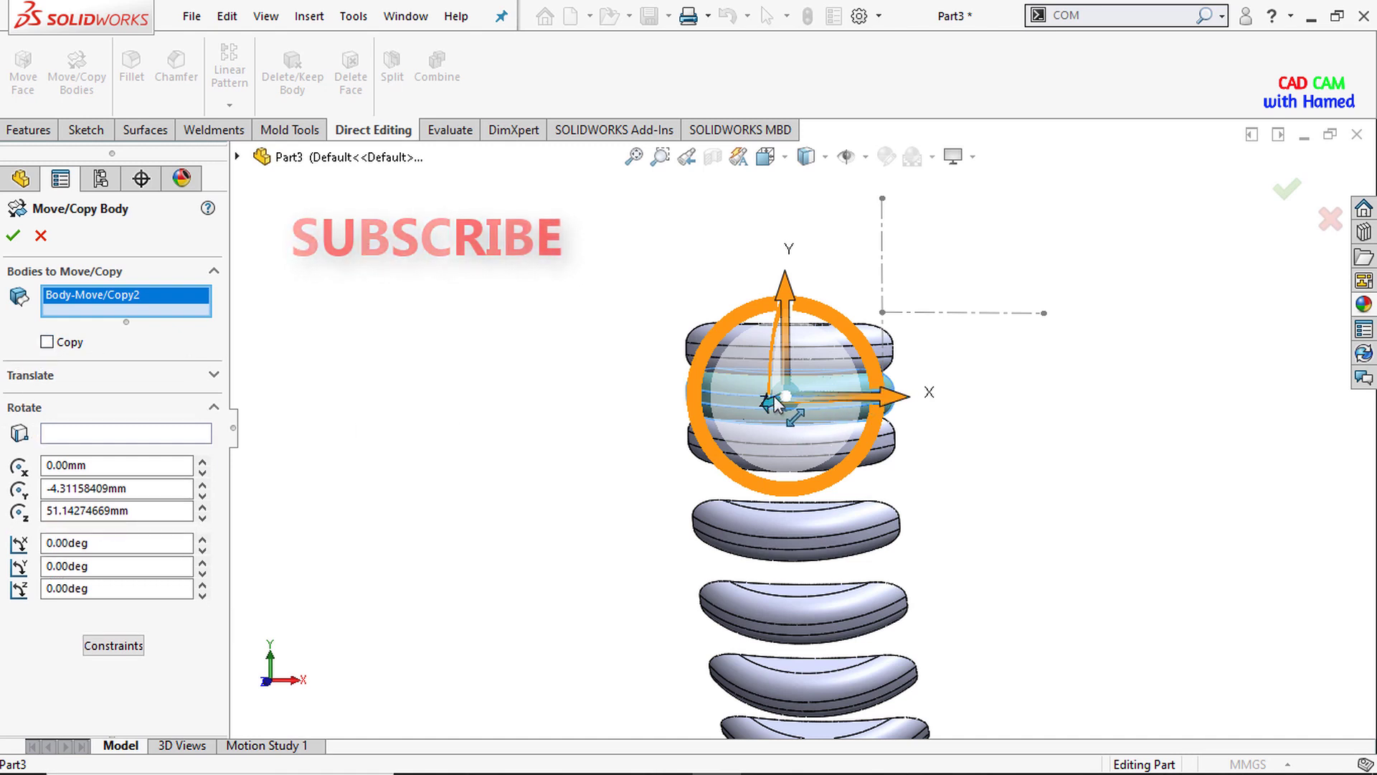
{"action": "left_click", "coordinate": [84, 435]}
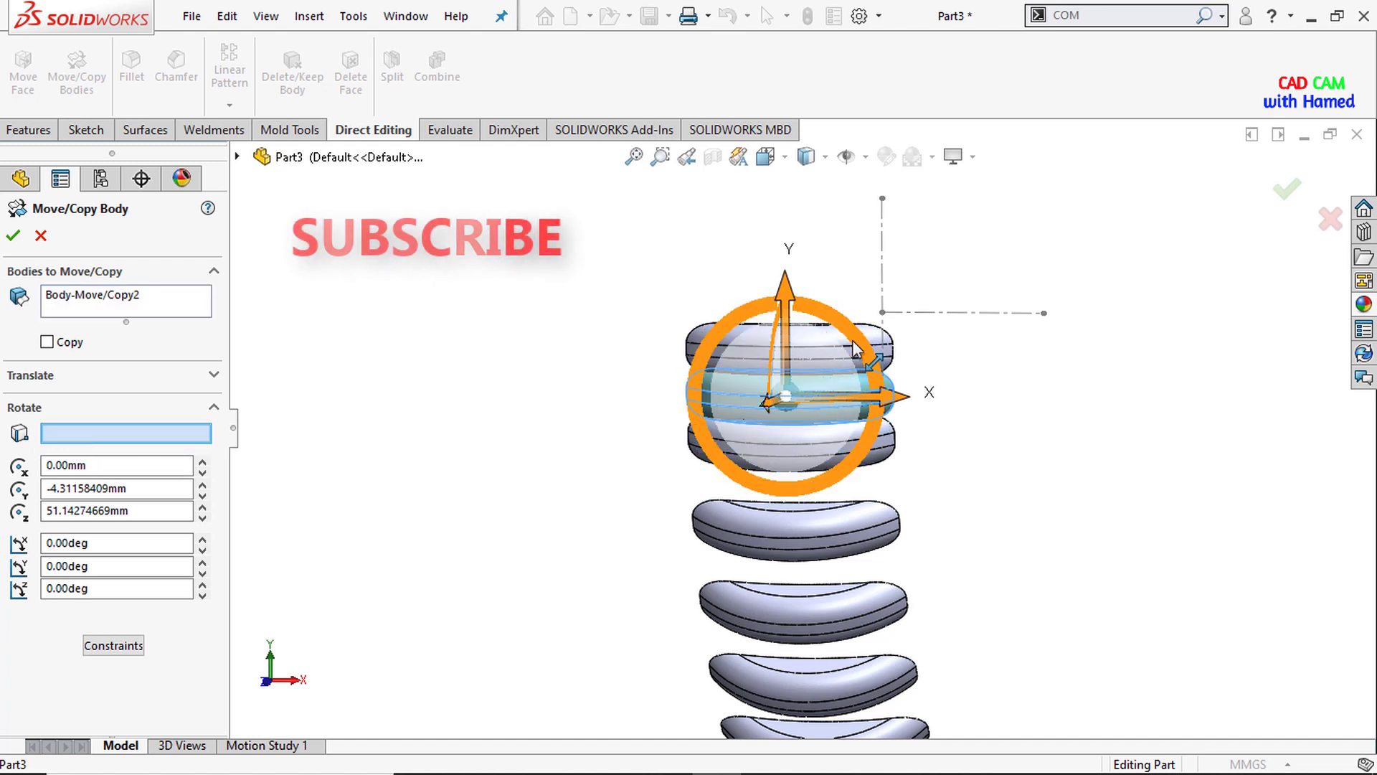
{"action": "left_click", "coordinate": [884, 287]}
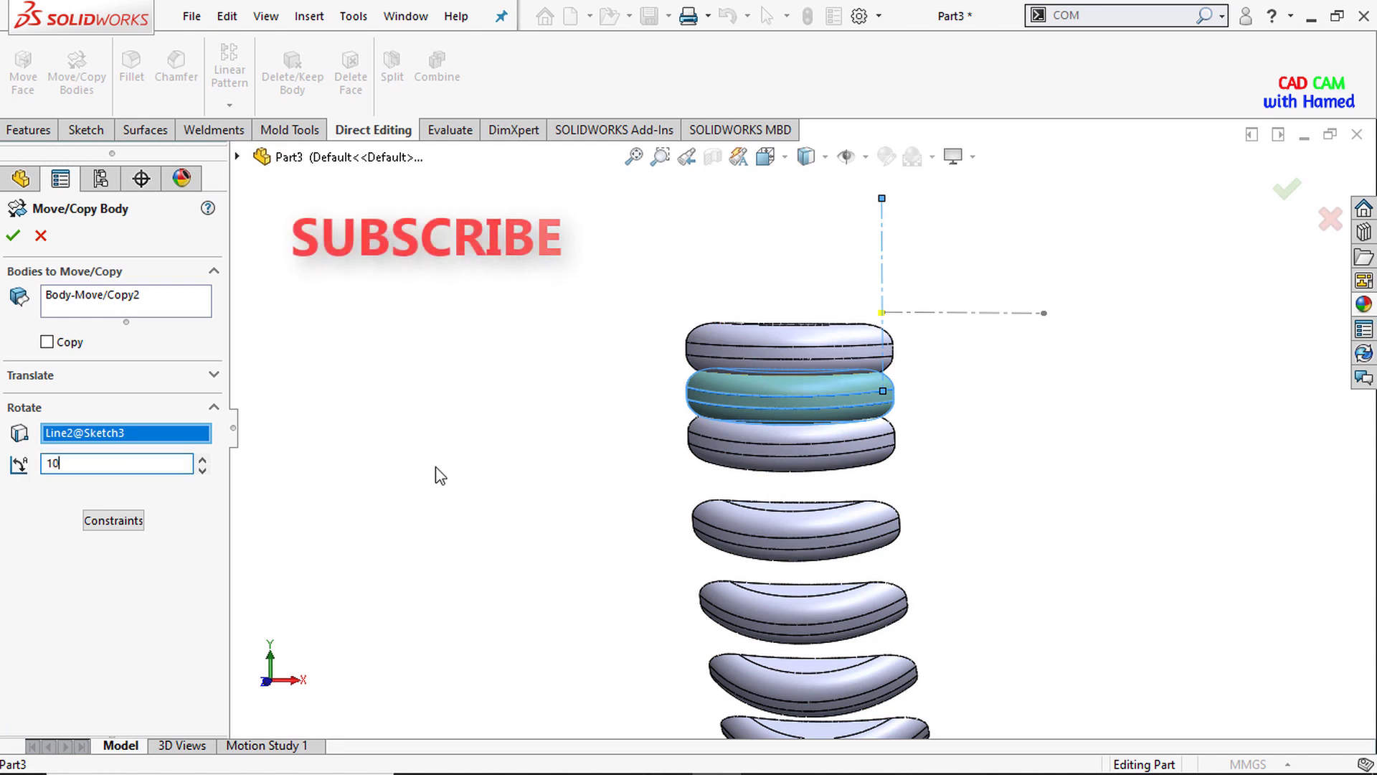
{"action": "key", "text": "Return"}
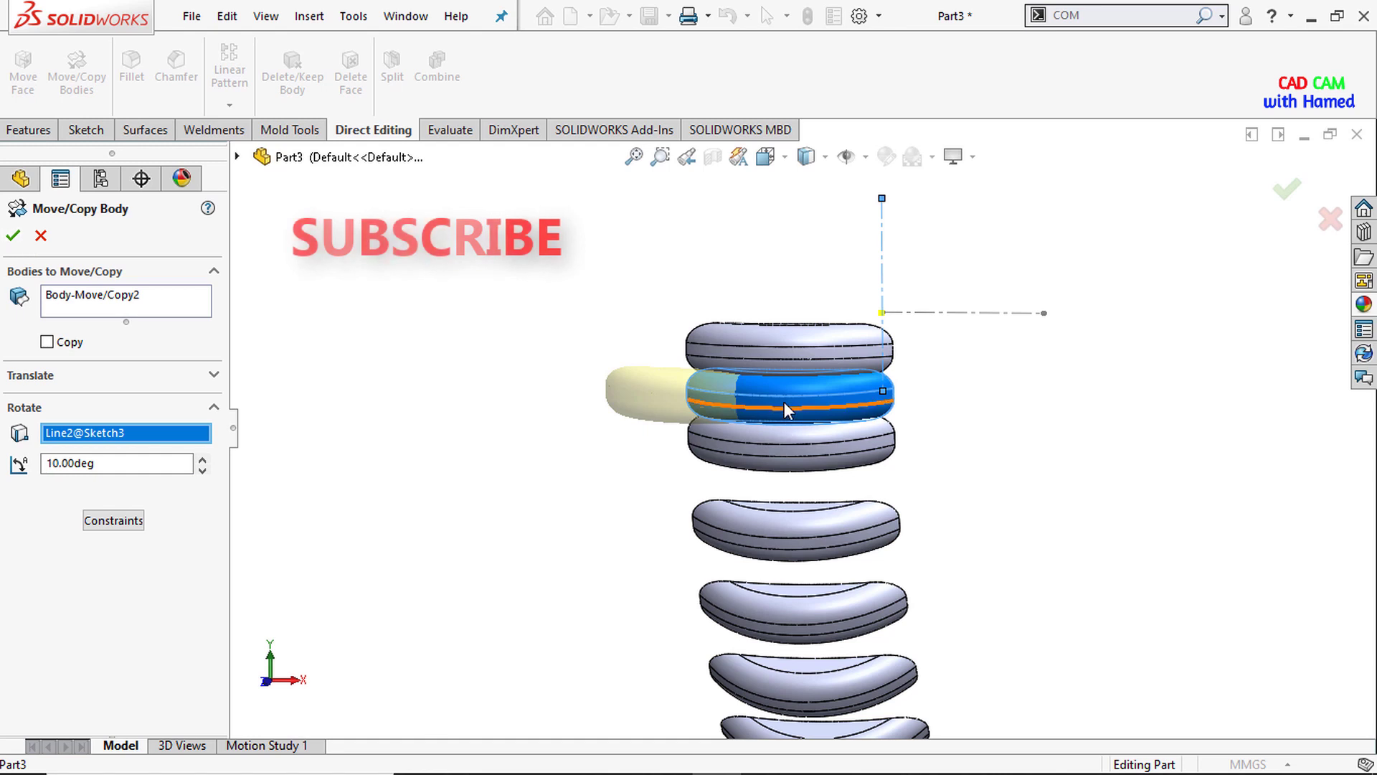
{"action": "left_click", "coordinate": [14, 237]}
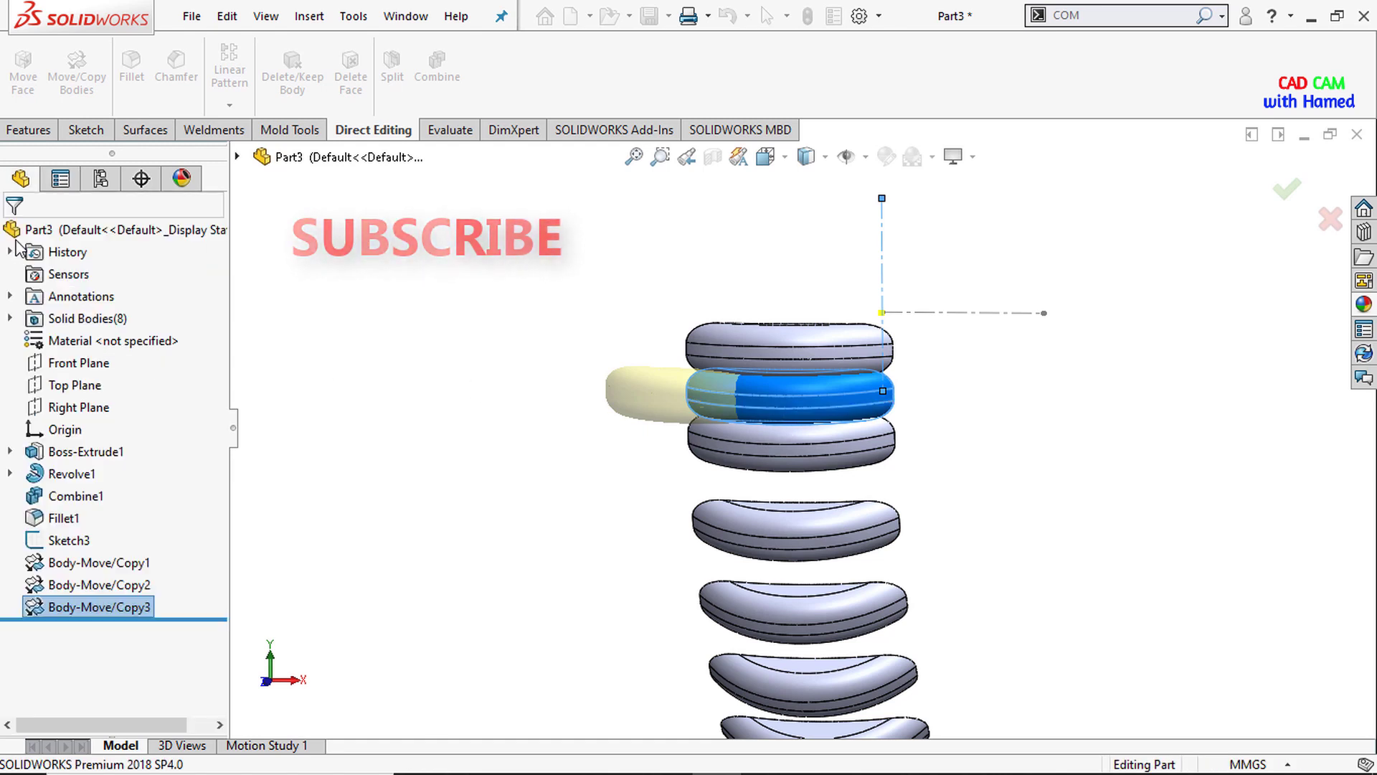
Step: Make six copies of the sideways-shifted body, spaced 10° apart about the horizontal centerline
{"action": "scroll", "coordinate": [717, 465], "scroll_direction": "up", "scroll_amount": 1}
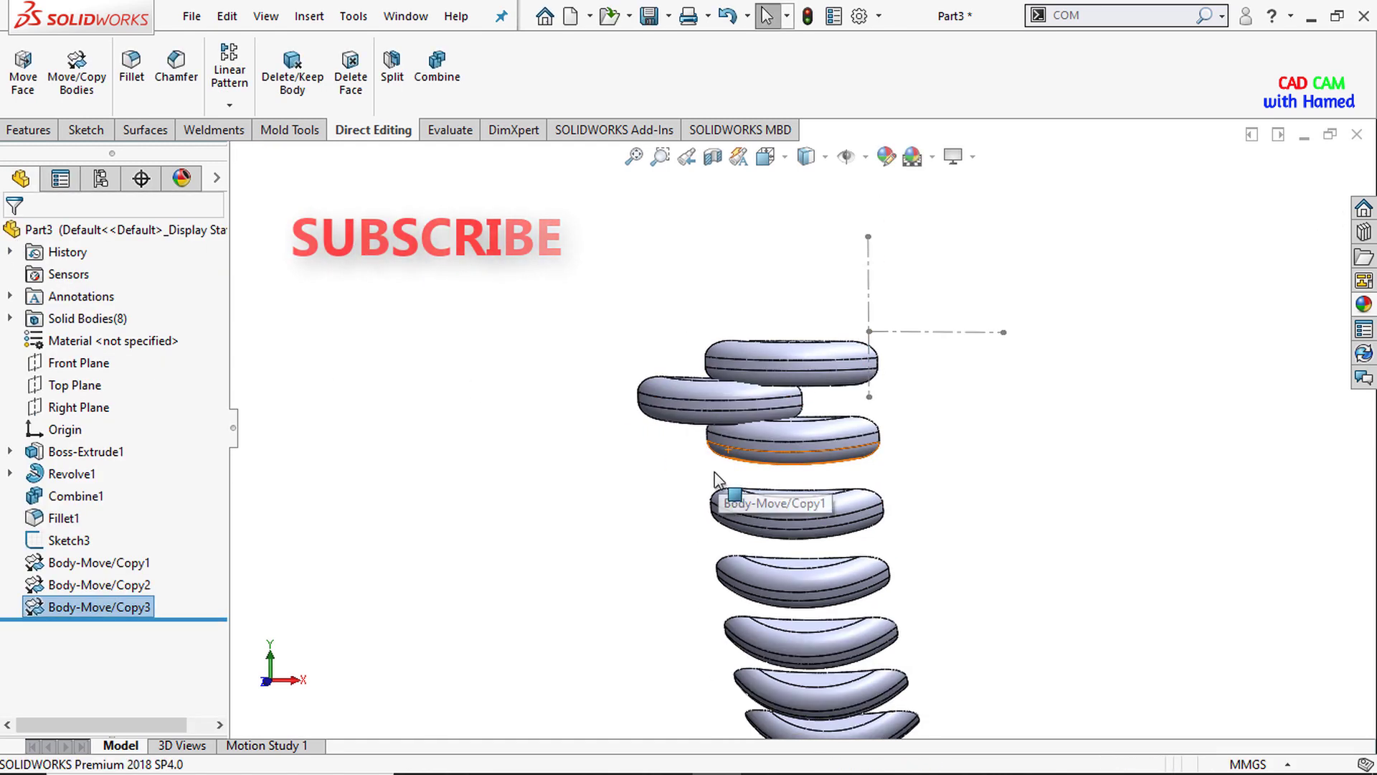
{"action": "left_click", "coordinate": [80, 89]}
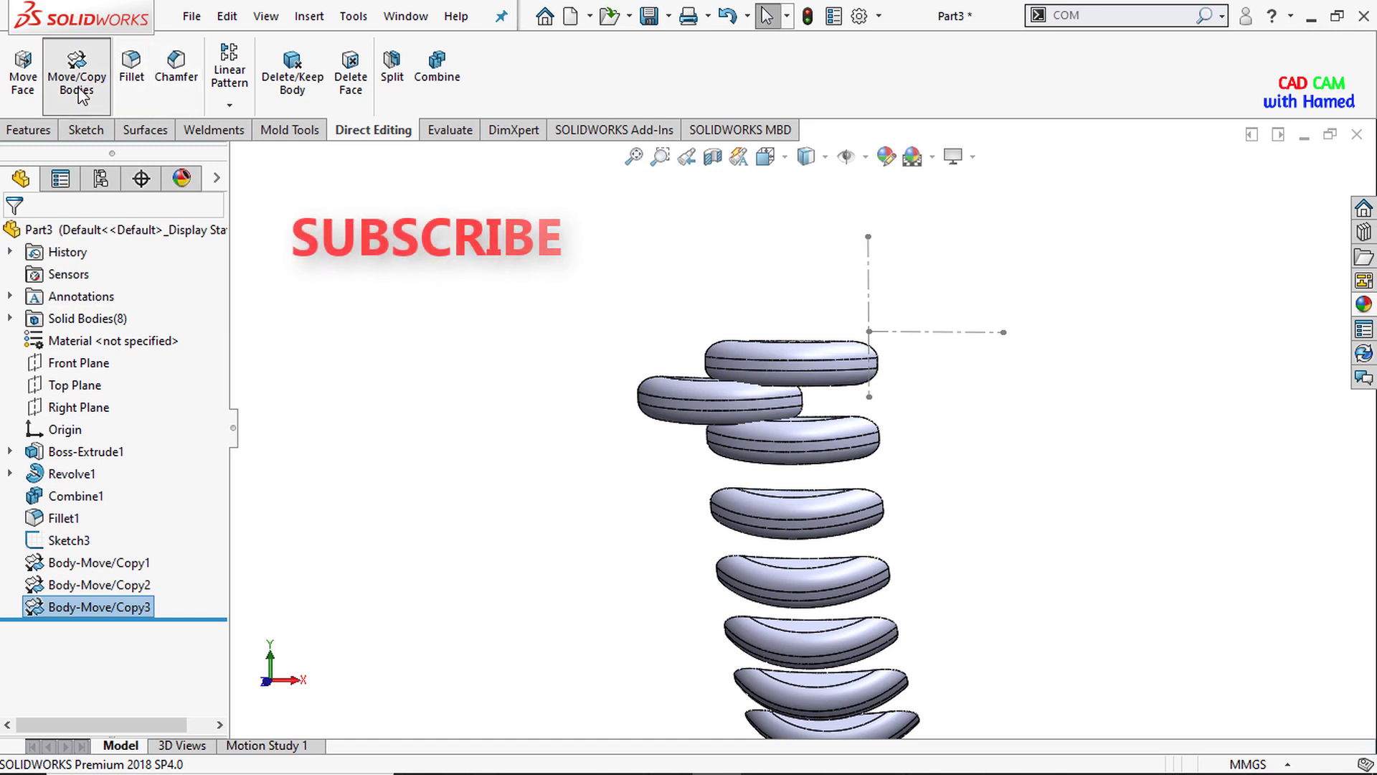
{"action": "left_click", "coordinate": [682, 391]}
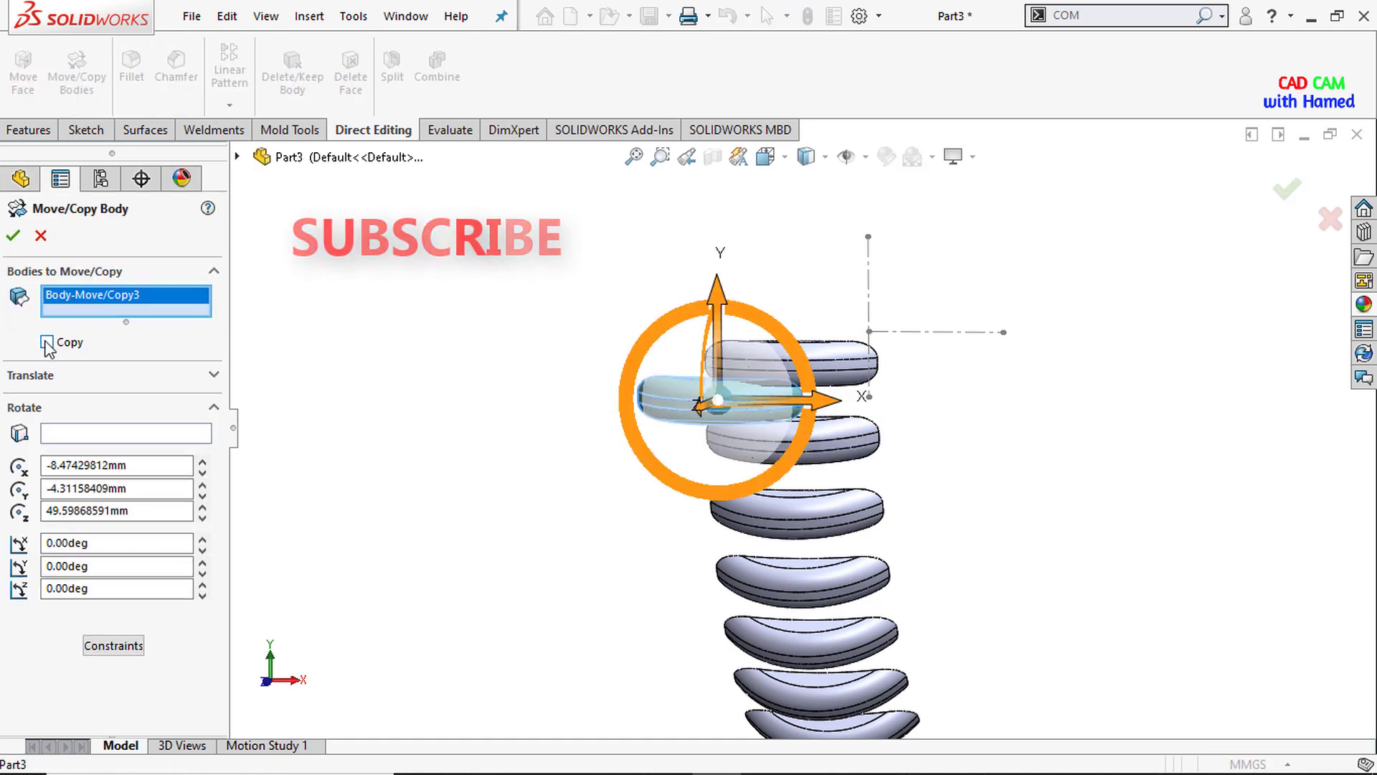
{"action": "left_click", "coordinate": [46, 342]}
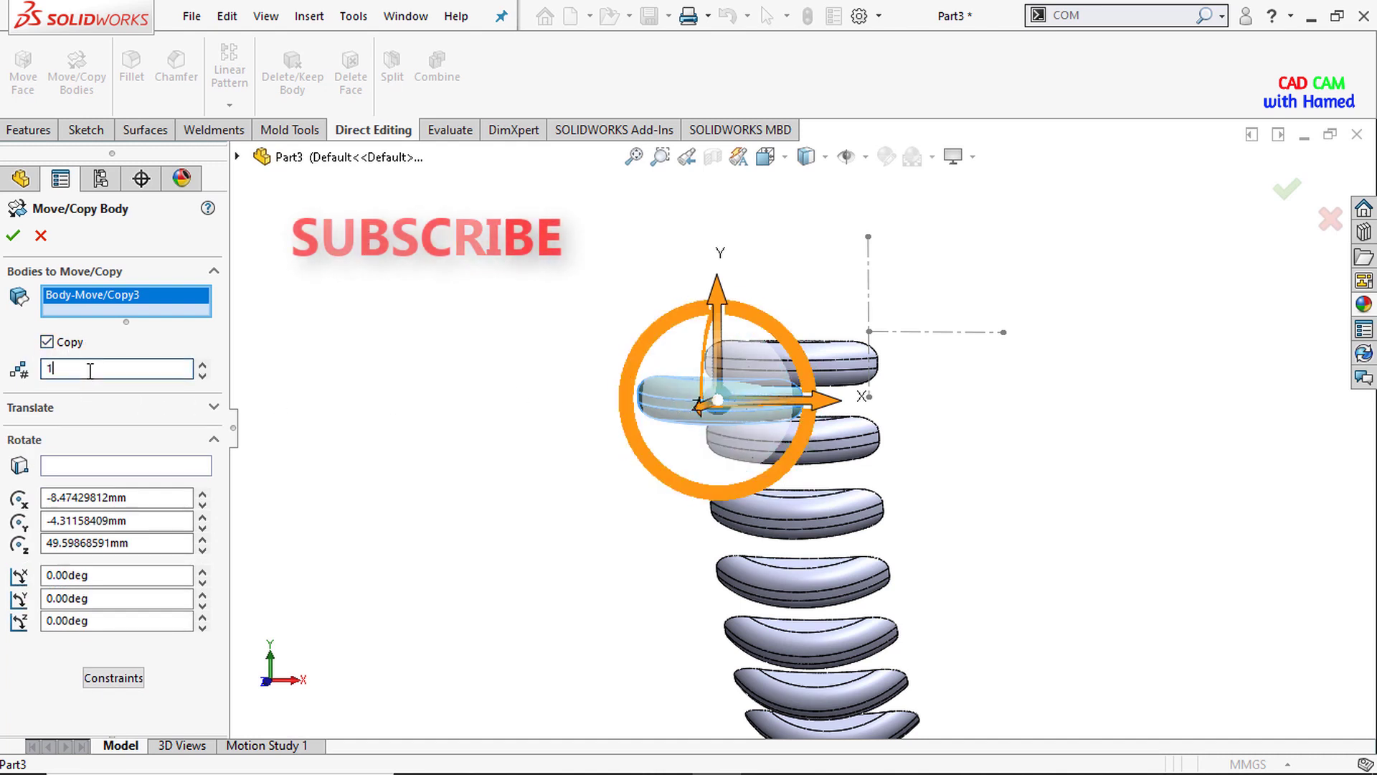
{"action": "type", "text": "6"}
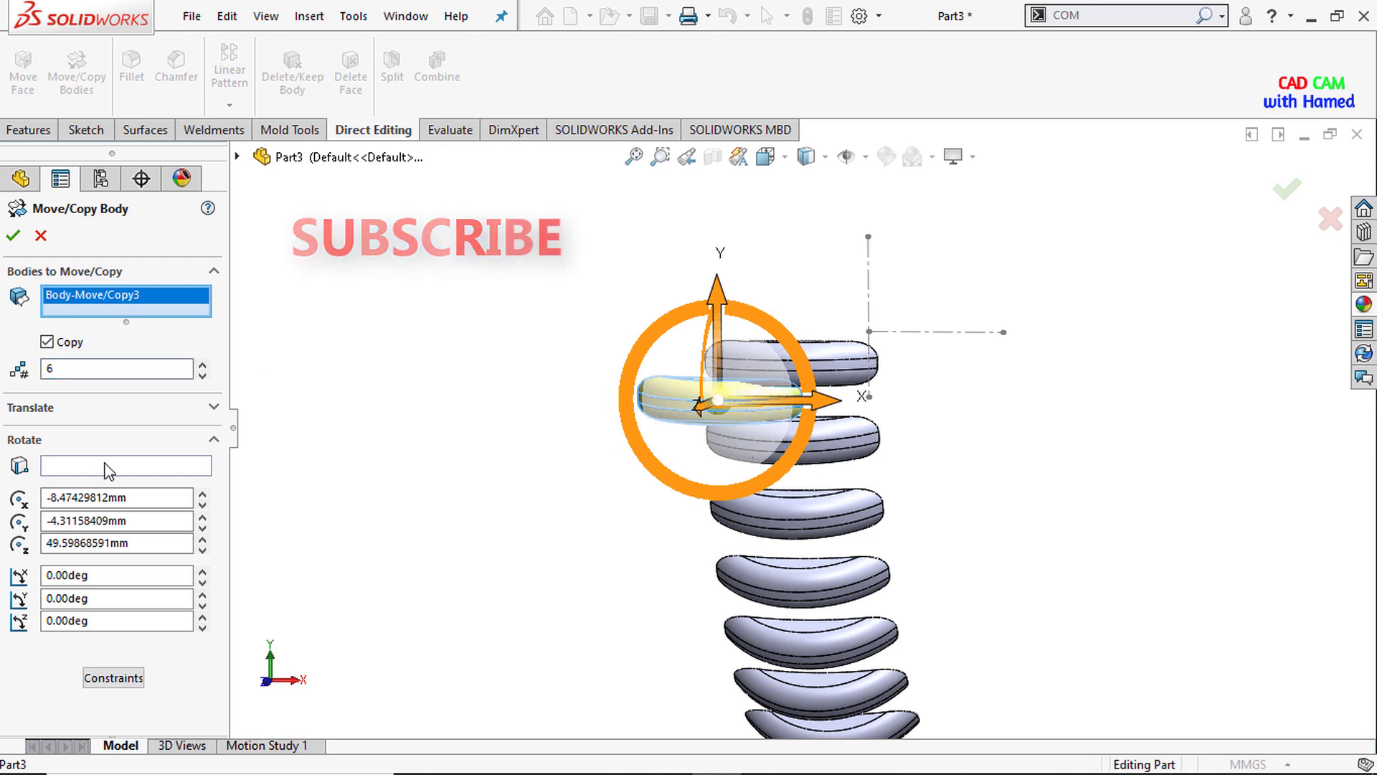
{"action": "left_click", "coordinate": [86, 468]}
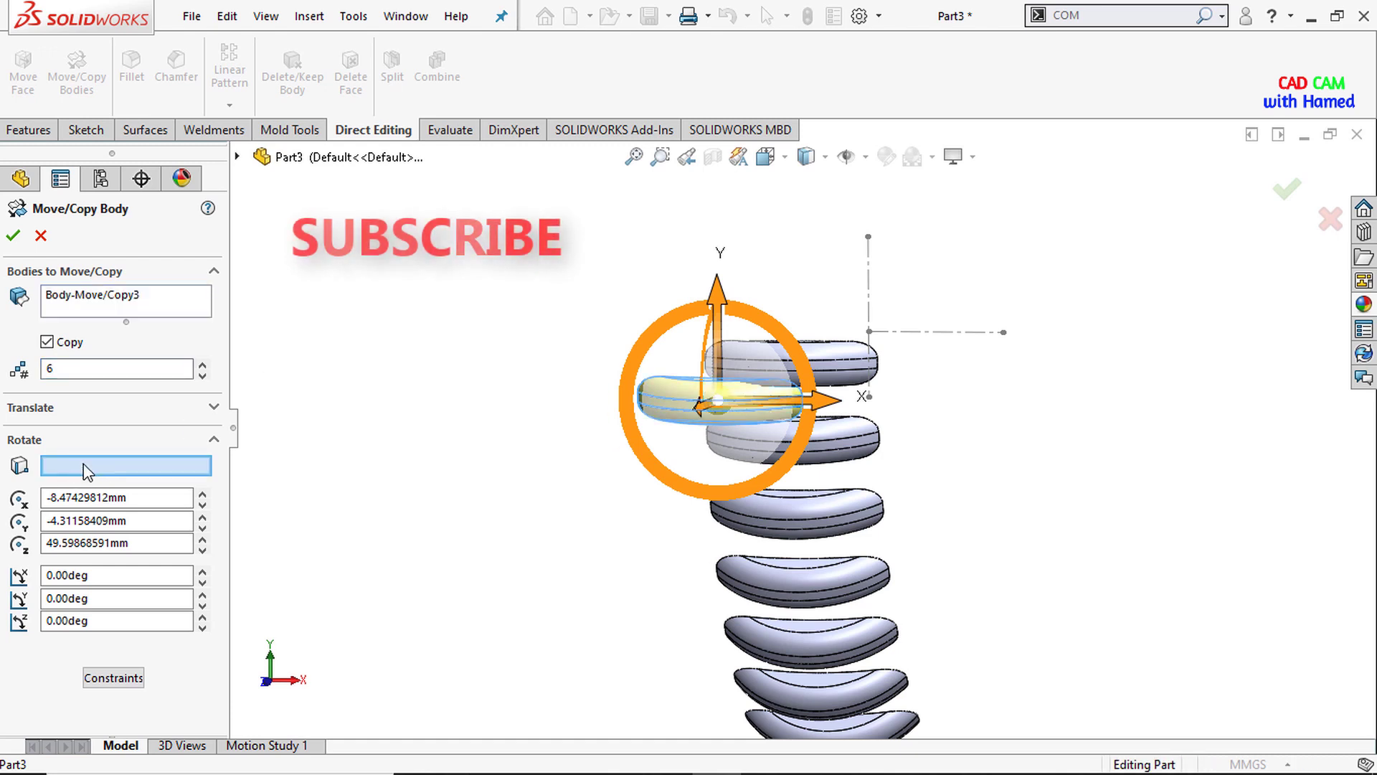
{"action": "left_click", "coordinate": [972, 333]}
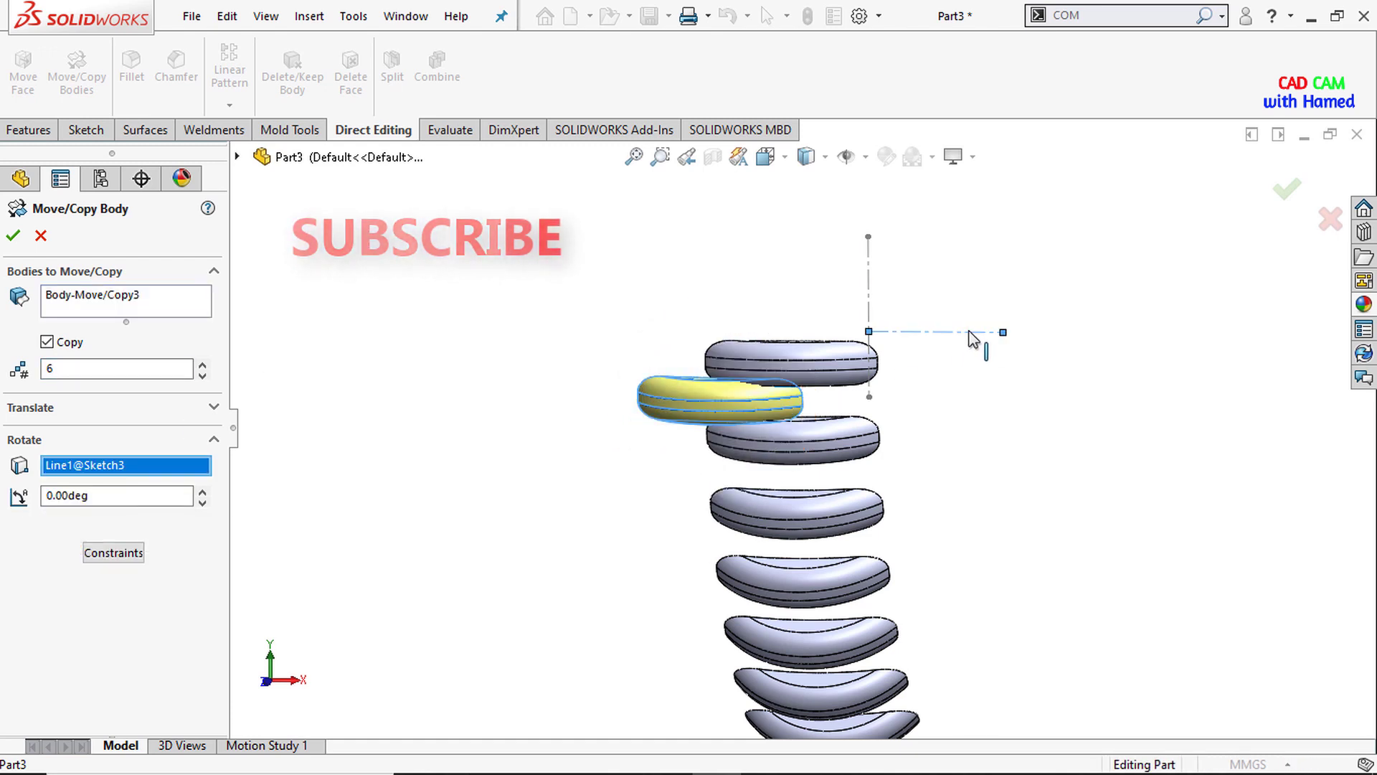
{"action": "left_click", "coordinate": [158, 494]}
{"action": "double_click", "coordinate": [109, 495]}
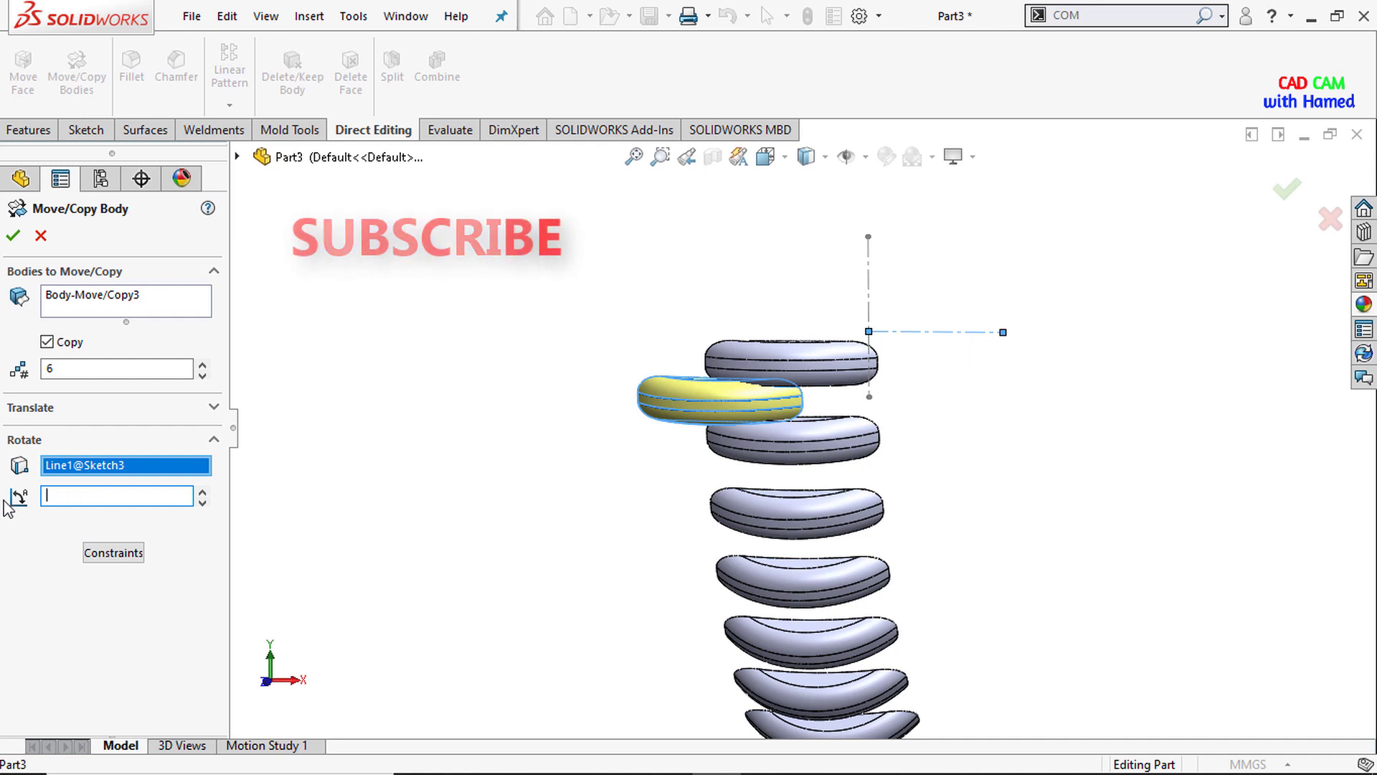
{"action": "type", "text": "10"}
{"action": "key", "text": "Return"}
{"action": "scroll", "coordinate": [792, 597], "scroll_direction": "up", "scroll_amount": 3}
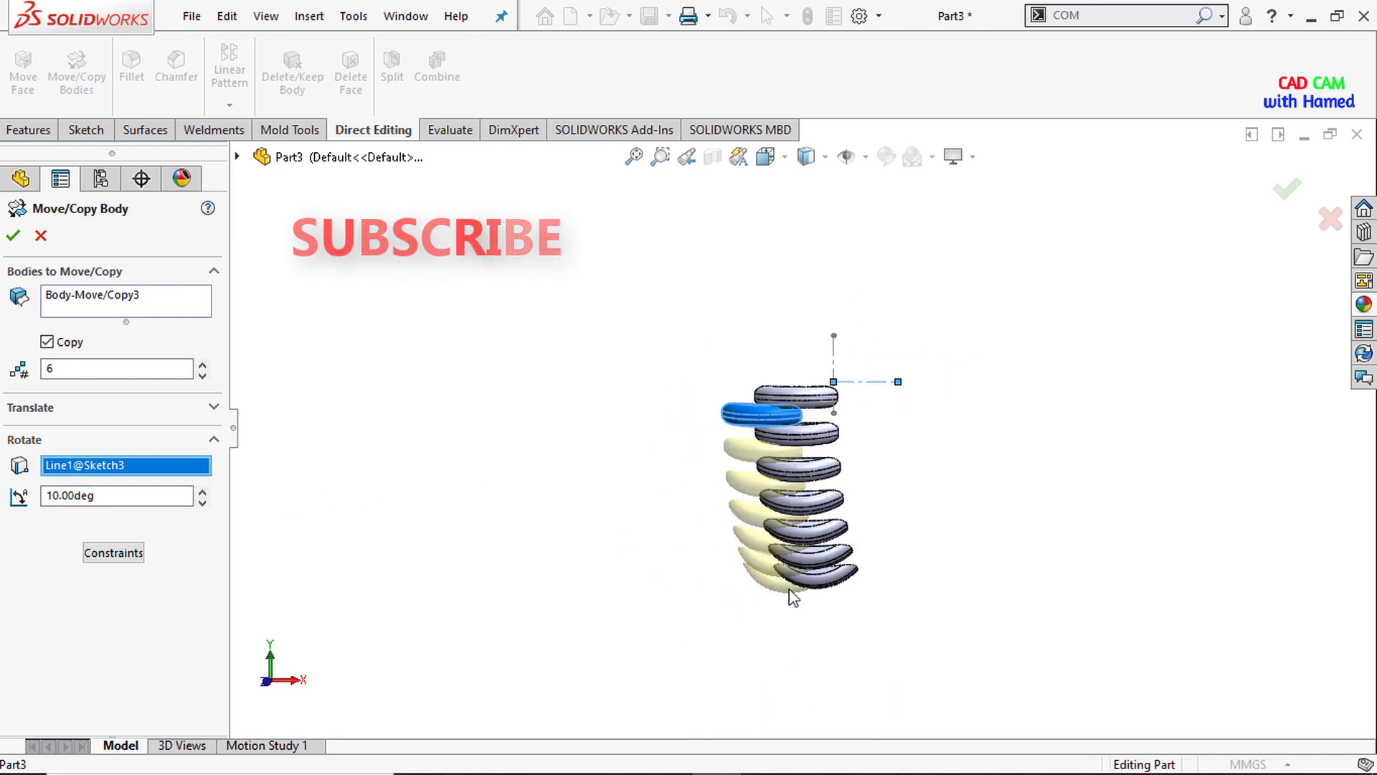
{"action": "middle_click_drag", "start_coordinate": [793, 597], "coordinate": [779, 477]}
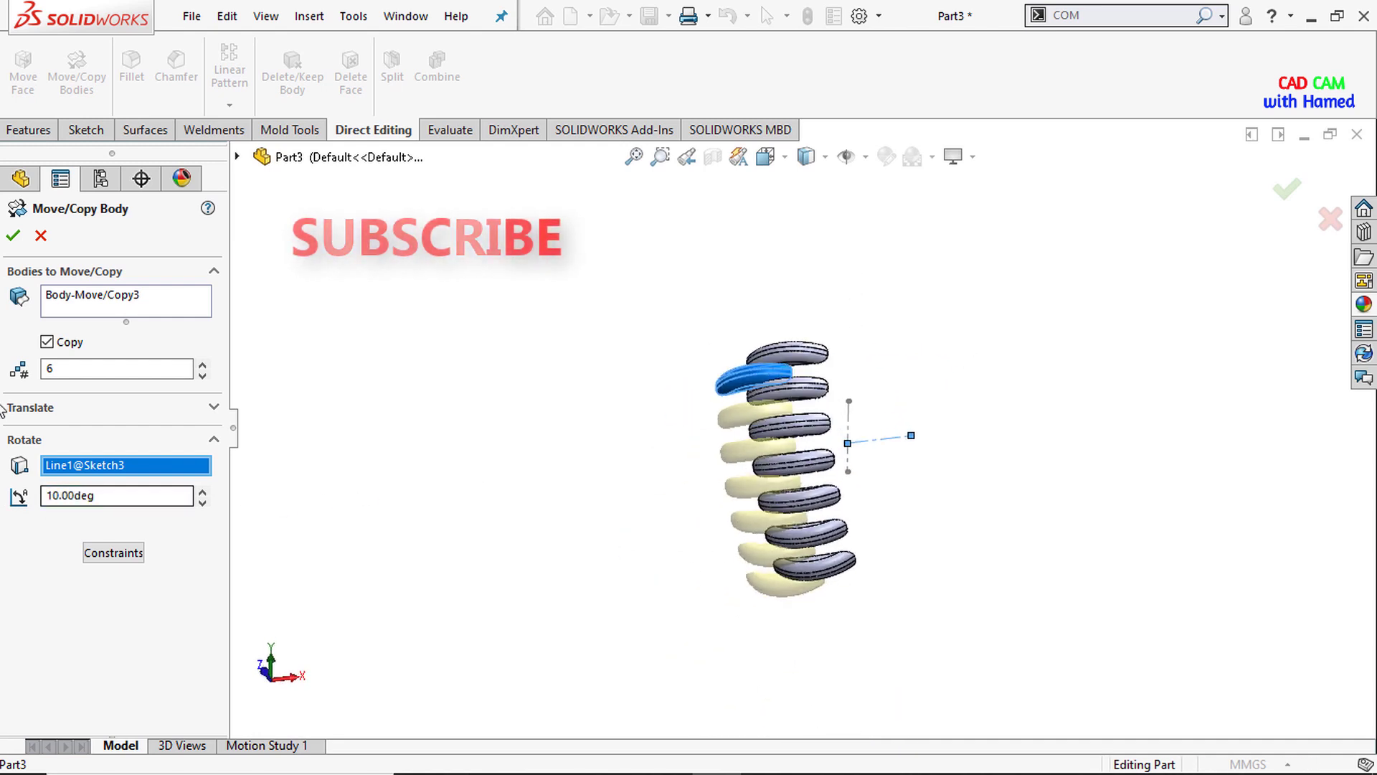
{"action": "left_click", "coordinate": [13, 235]}
{"action": "scroll", "coordinate": [753, 394], "scroll_direction": "down", "scroll_amount": 1}
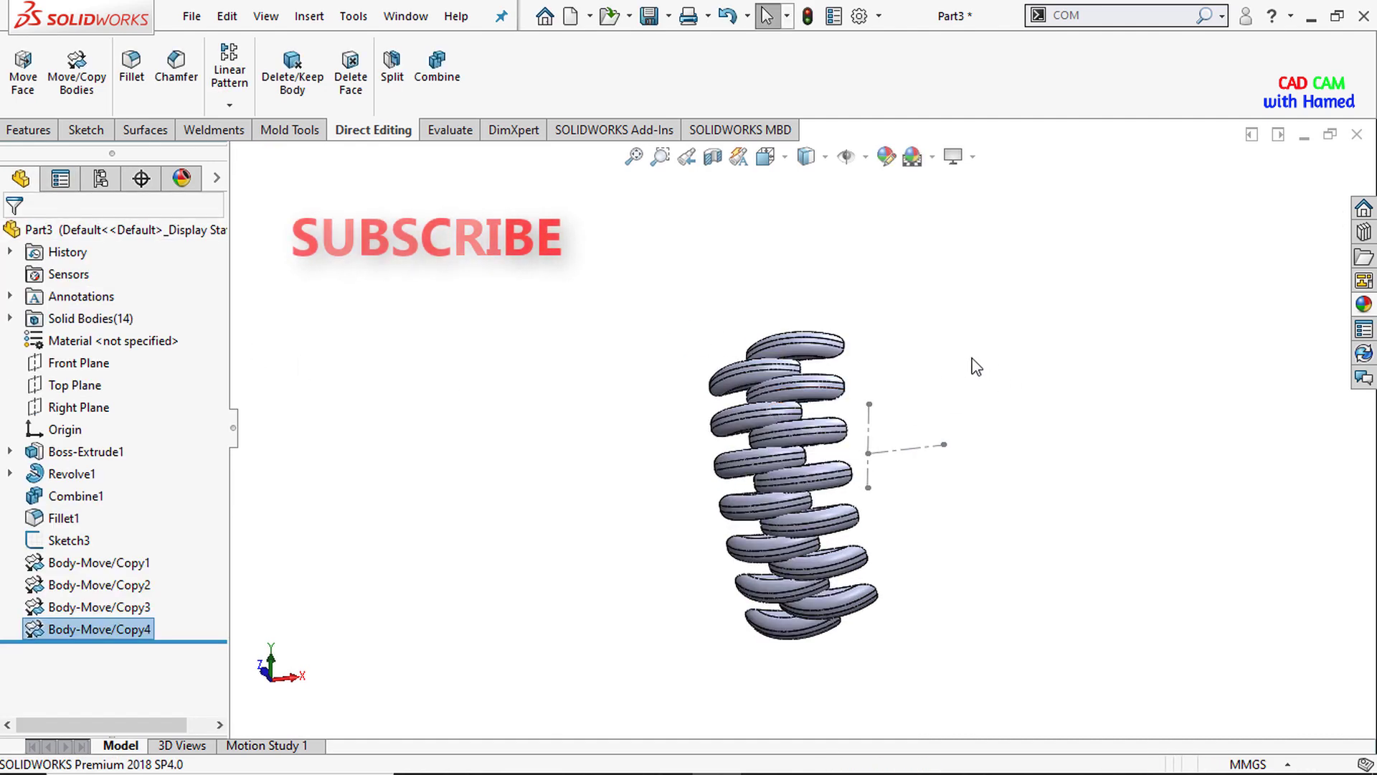
Step: Combine all the staggered strand bodies into a single body with the Add operation
{"action": "left_click", "coordinate": [1112, 18]}
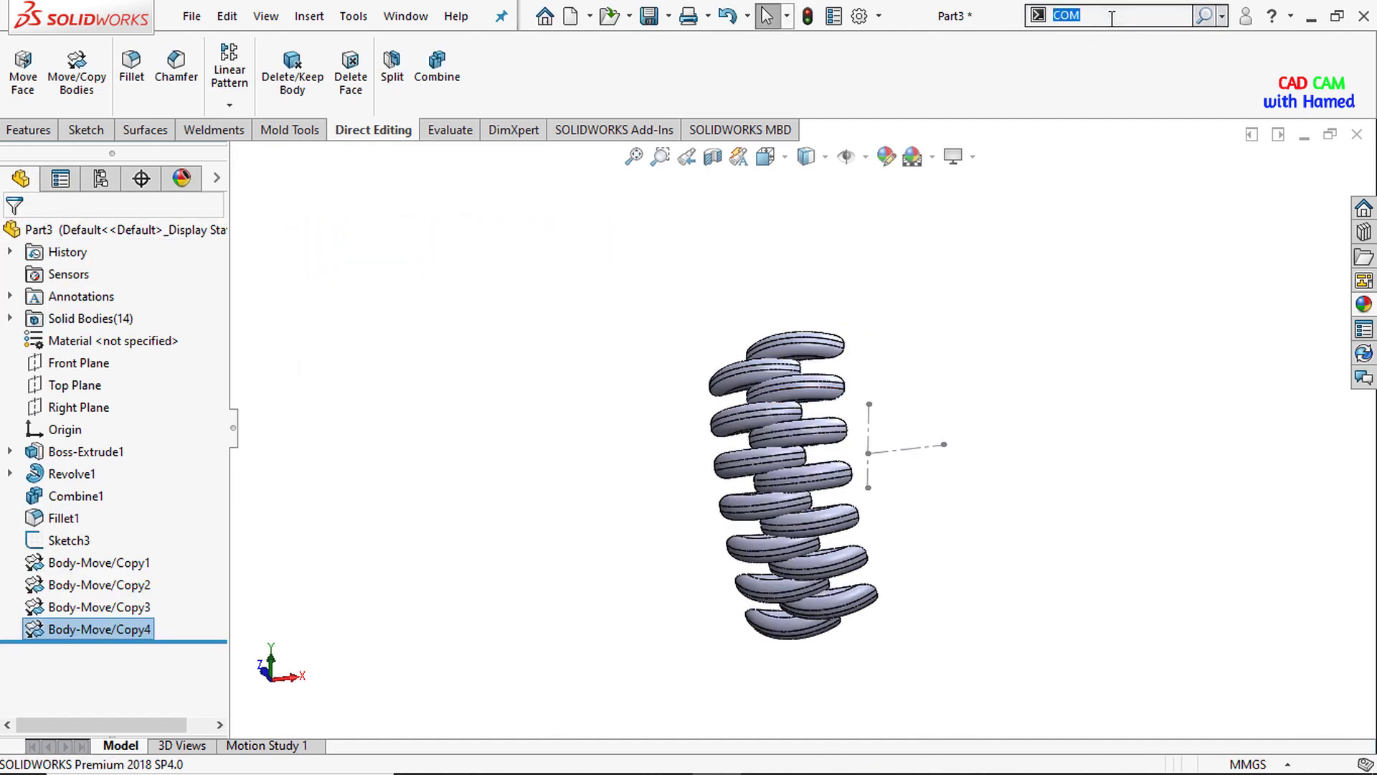
{"action": "left_click", "coordinate": [1080, 56]}
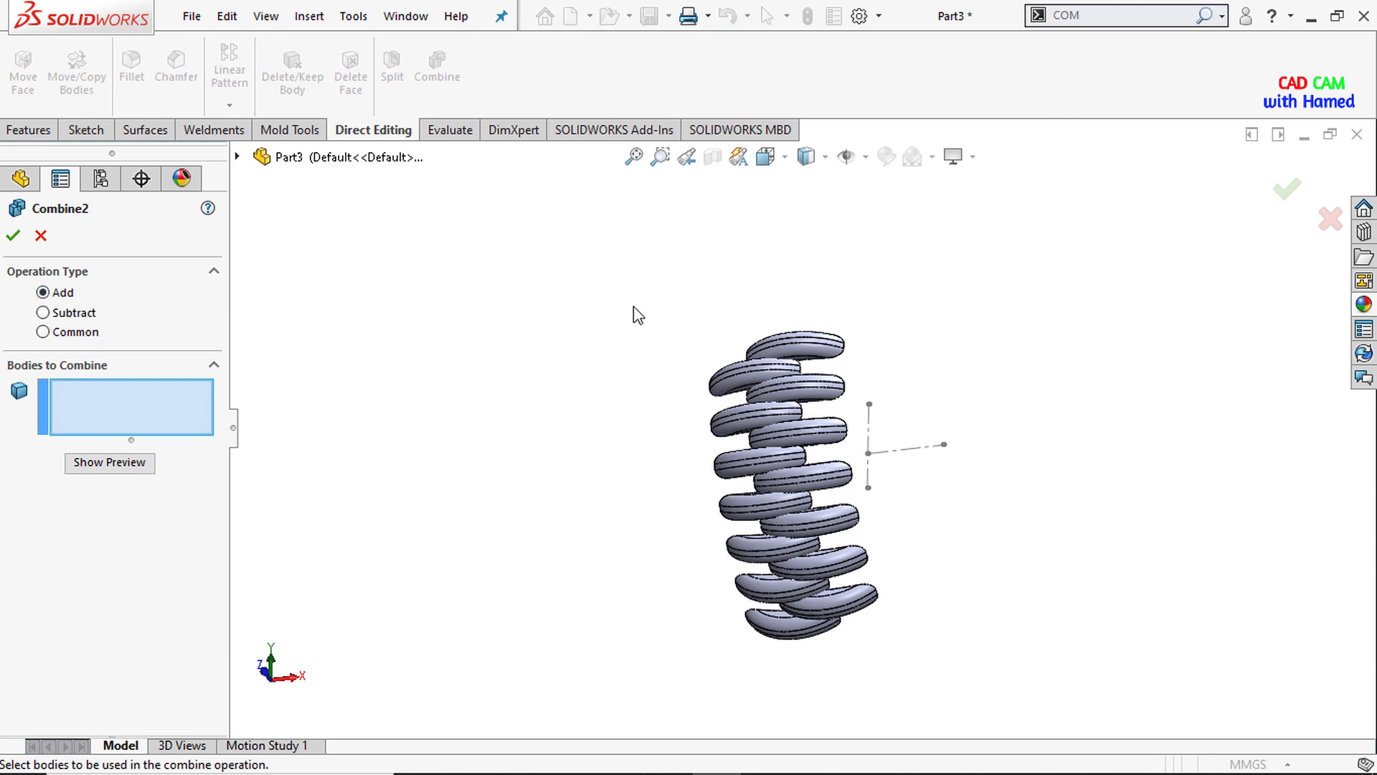
{"action": "left_click_drag", "start_coordinate": [634, 307], "coordinate": [917, 738]}
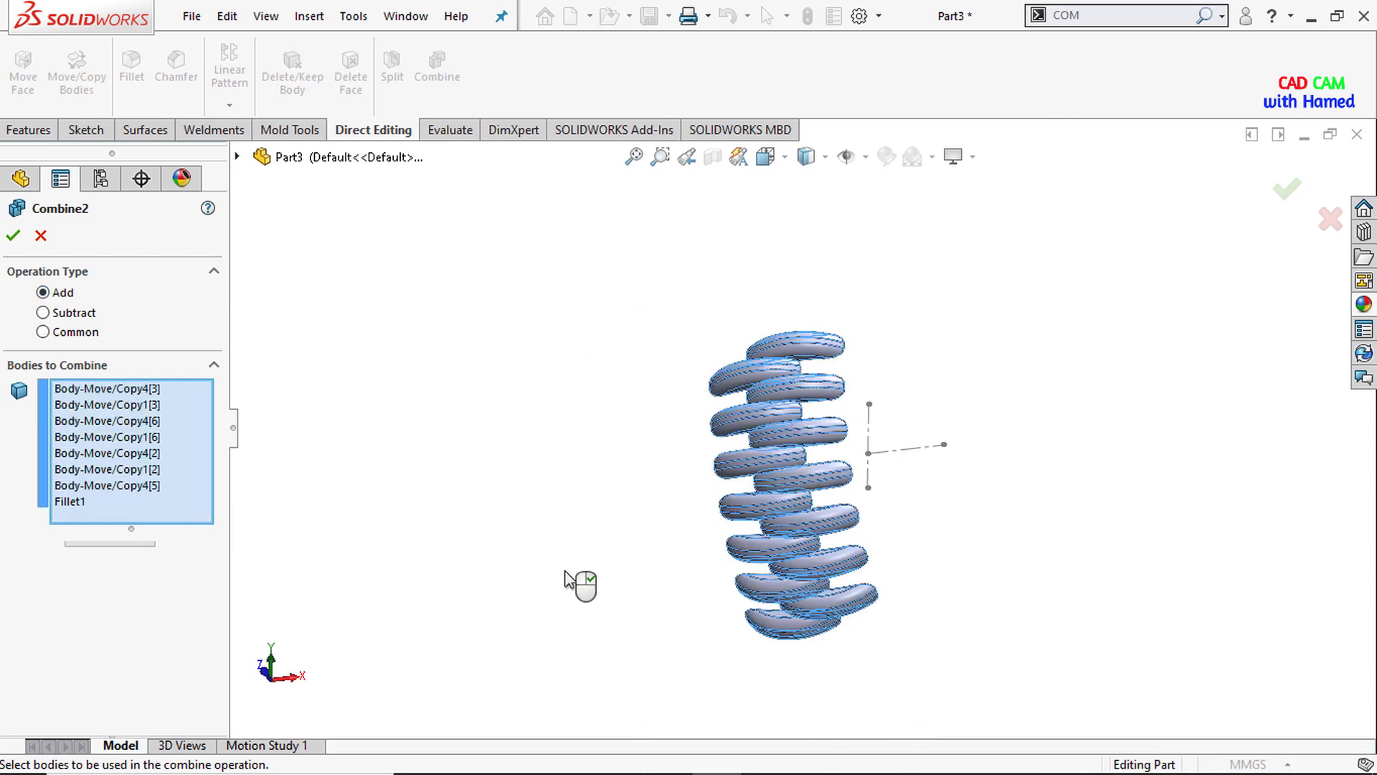
{"action": "key", "text": "Return"}
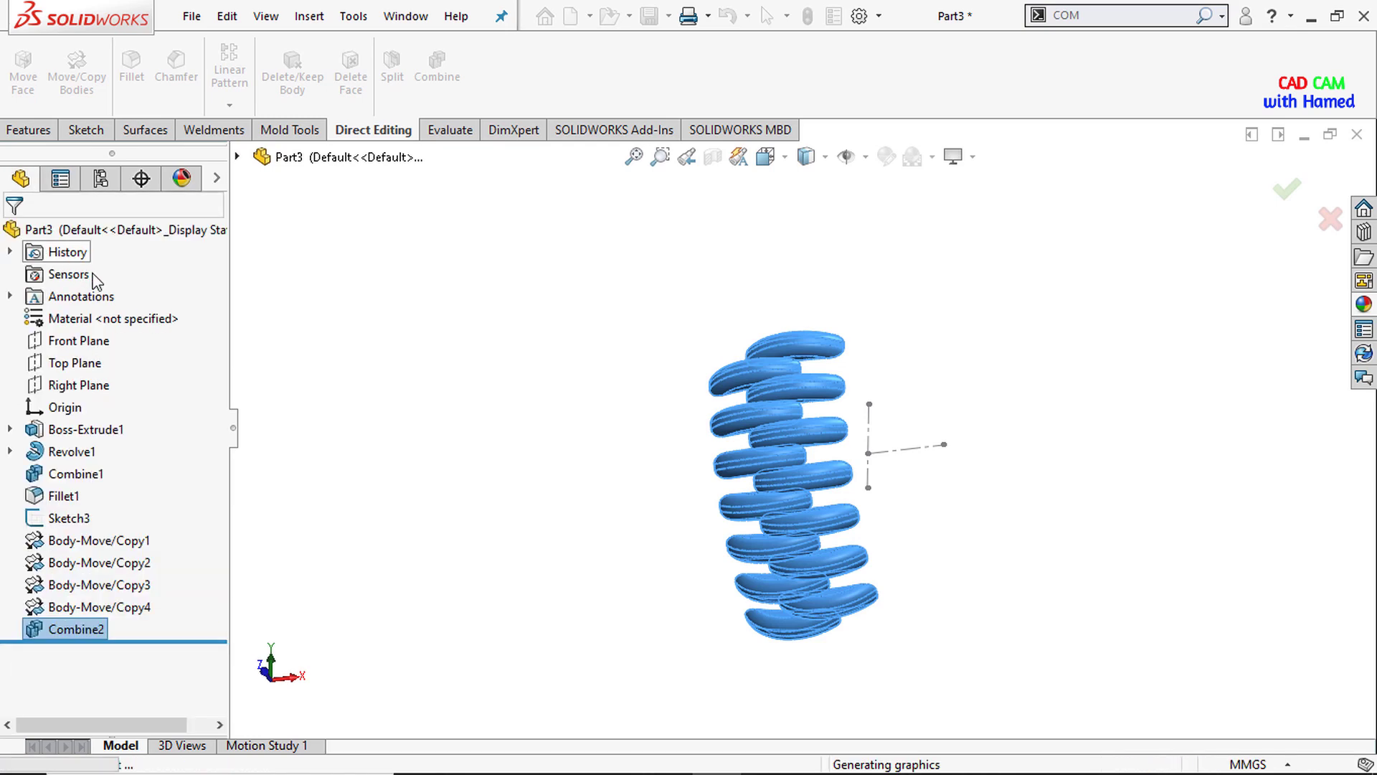
Step: Circular-pattern the combined strand body about the vertical centerline, with 16 equally spaced instances over 360°
{"action": "middle_click_drag", "start_coordinate": [645, 338], "coordinate": [670, 442]}
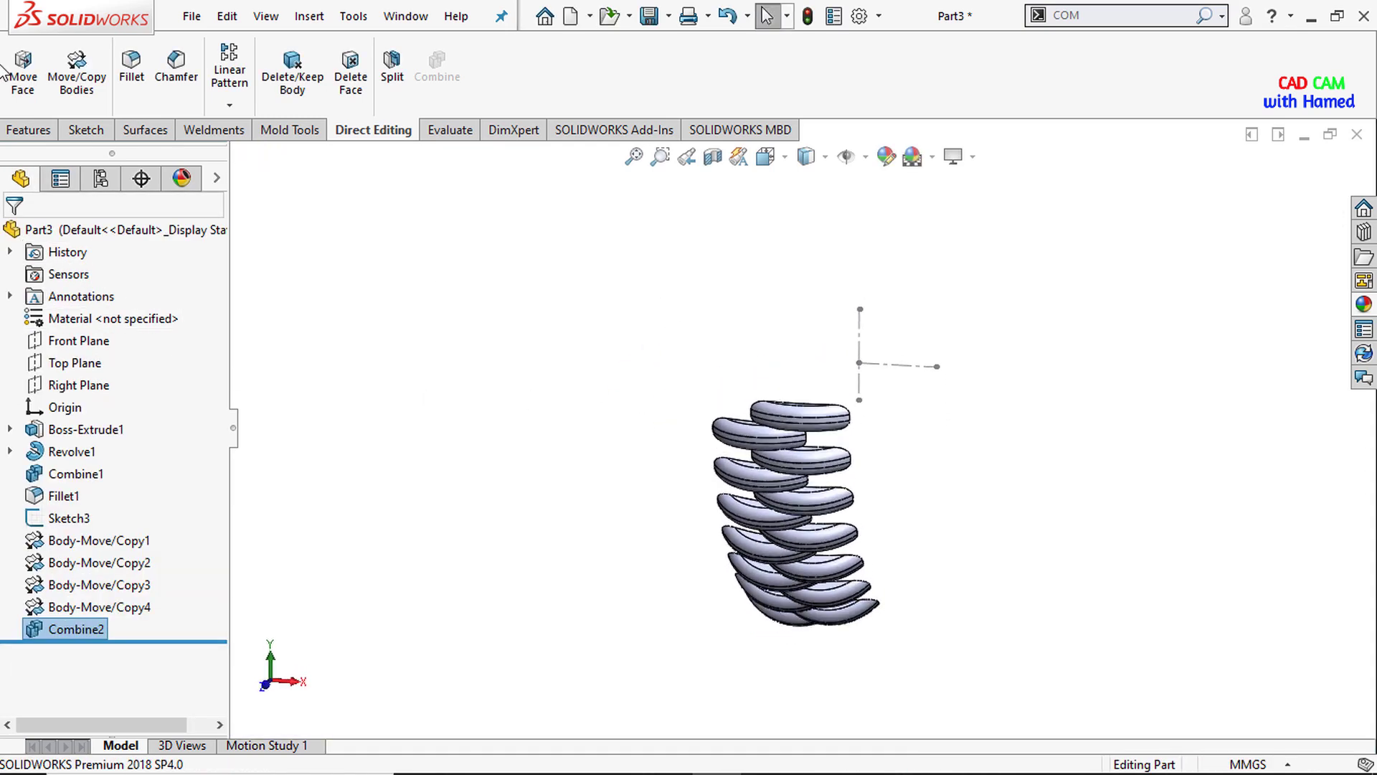
{"action": "left_click", "coordinate": [32, 132]}
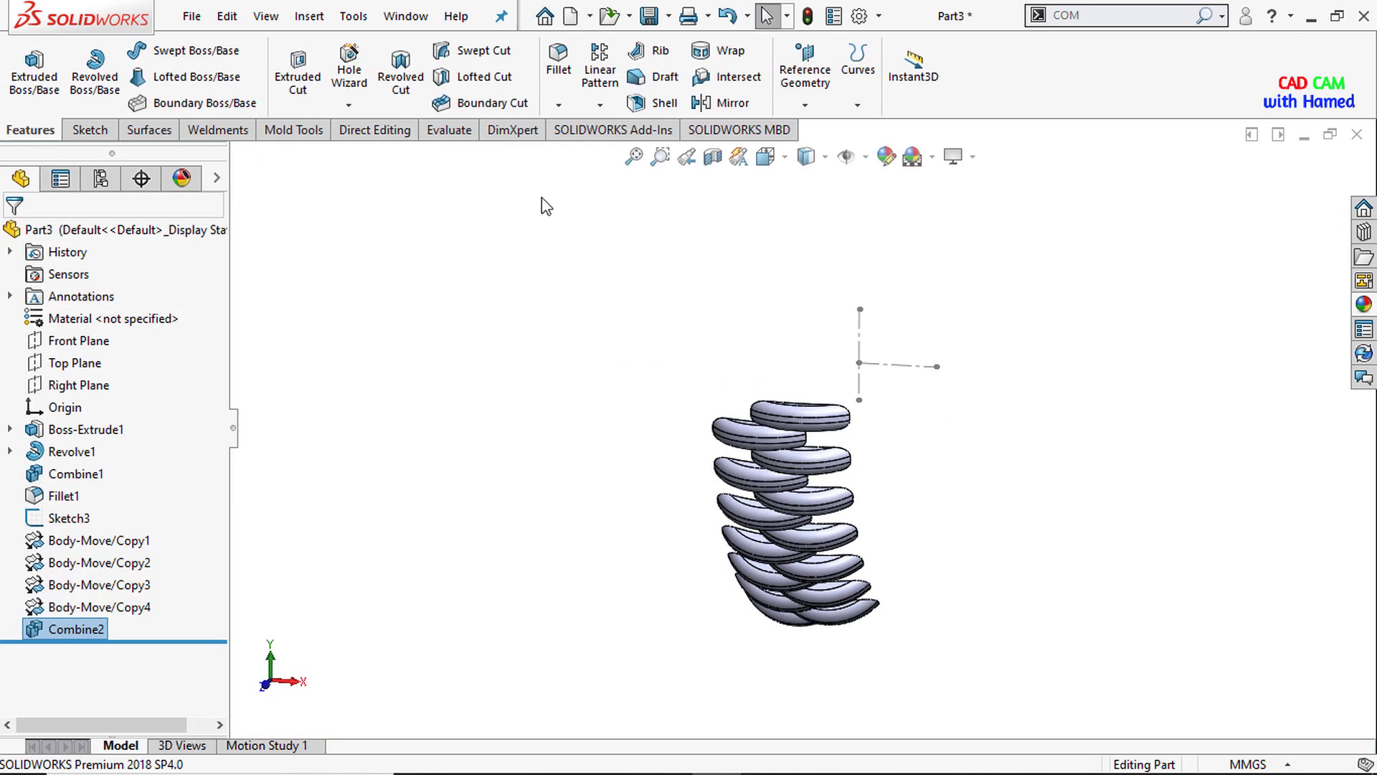
{"action": "left_click", "coordinate": [610, 106]}
{"action": "left_click", "coordinate": [643, 154]}
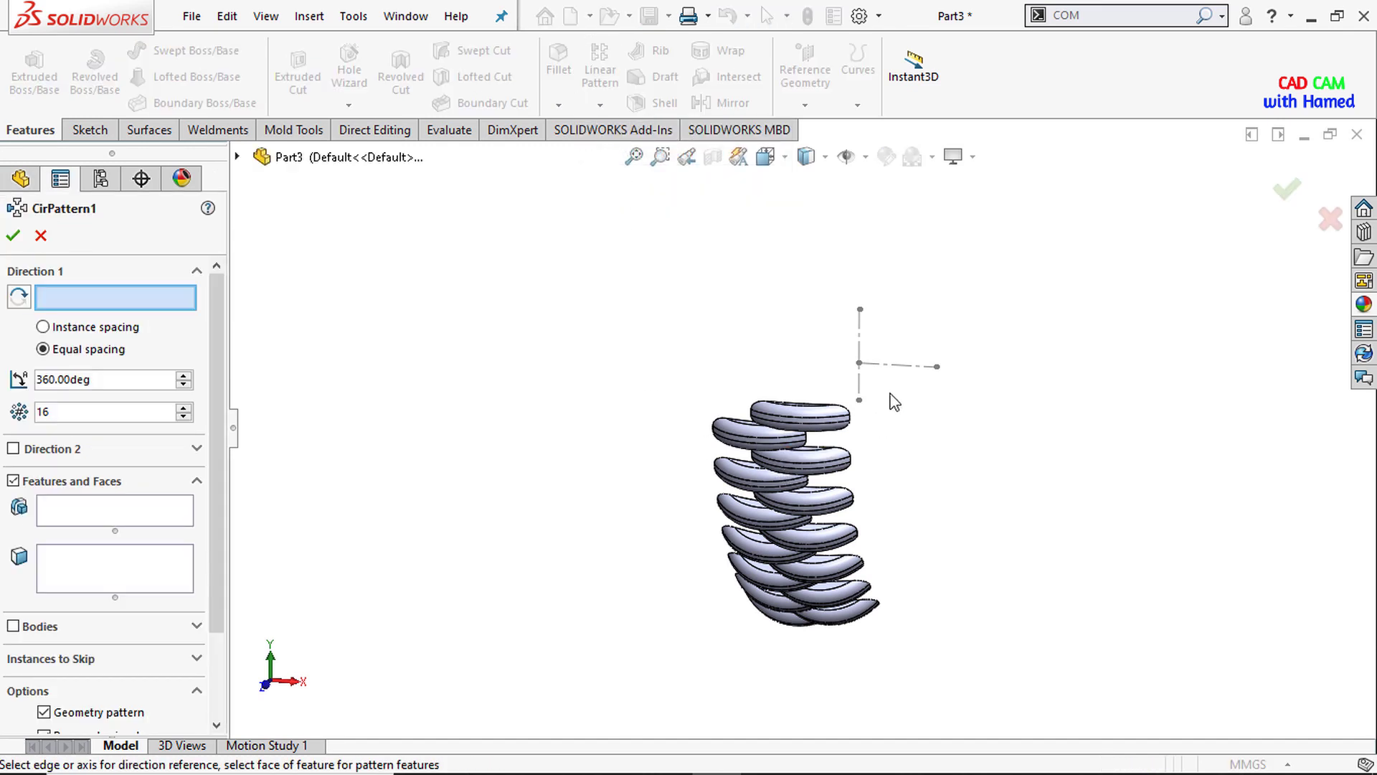
{"action": "left_click", "coordinate": [860, 337]}
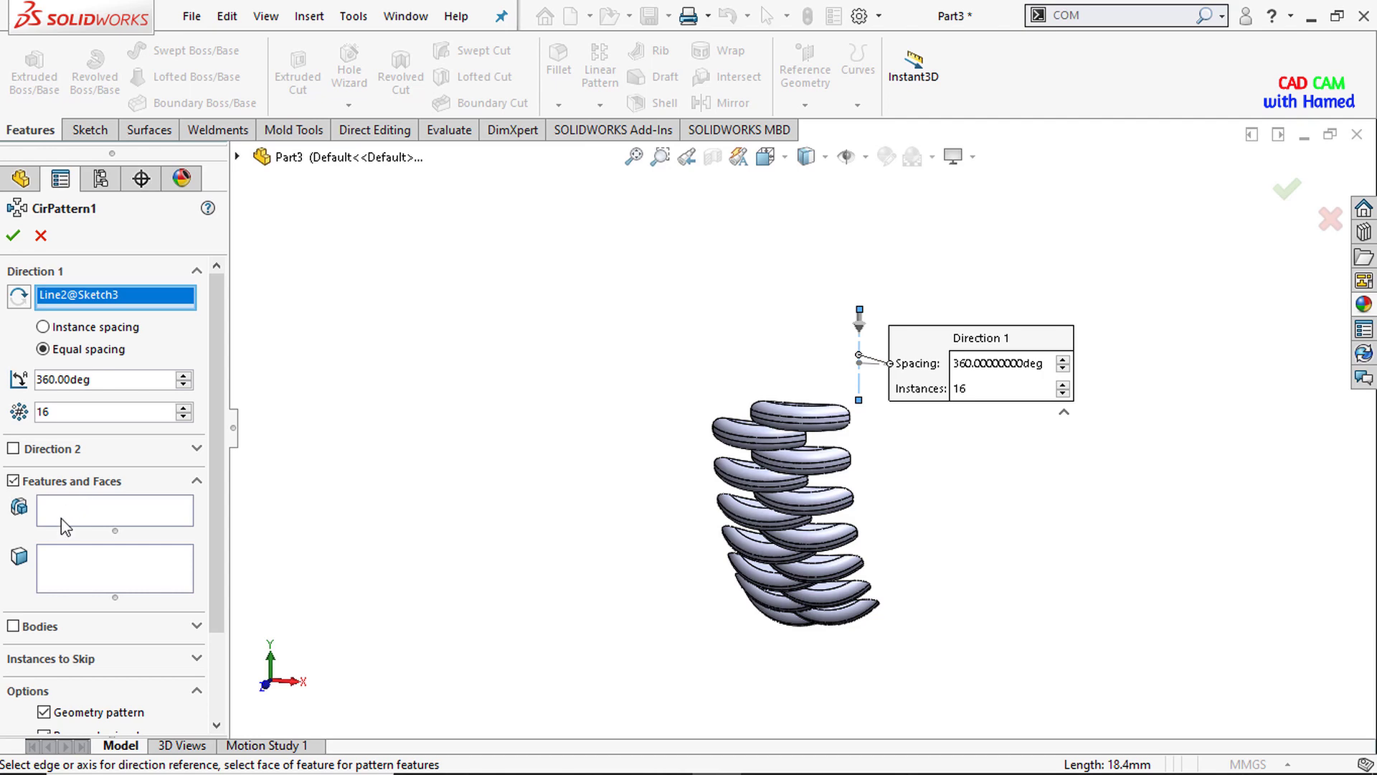
{"action": "left_click", "coordinate": [13, 626]}
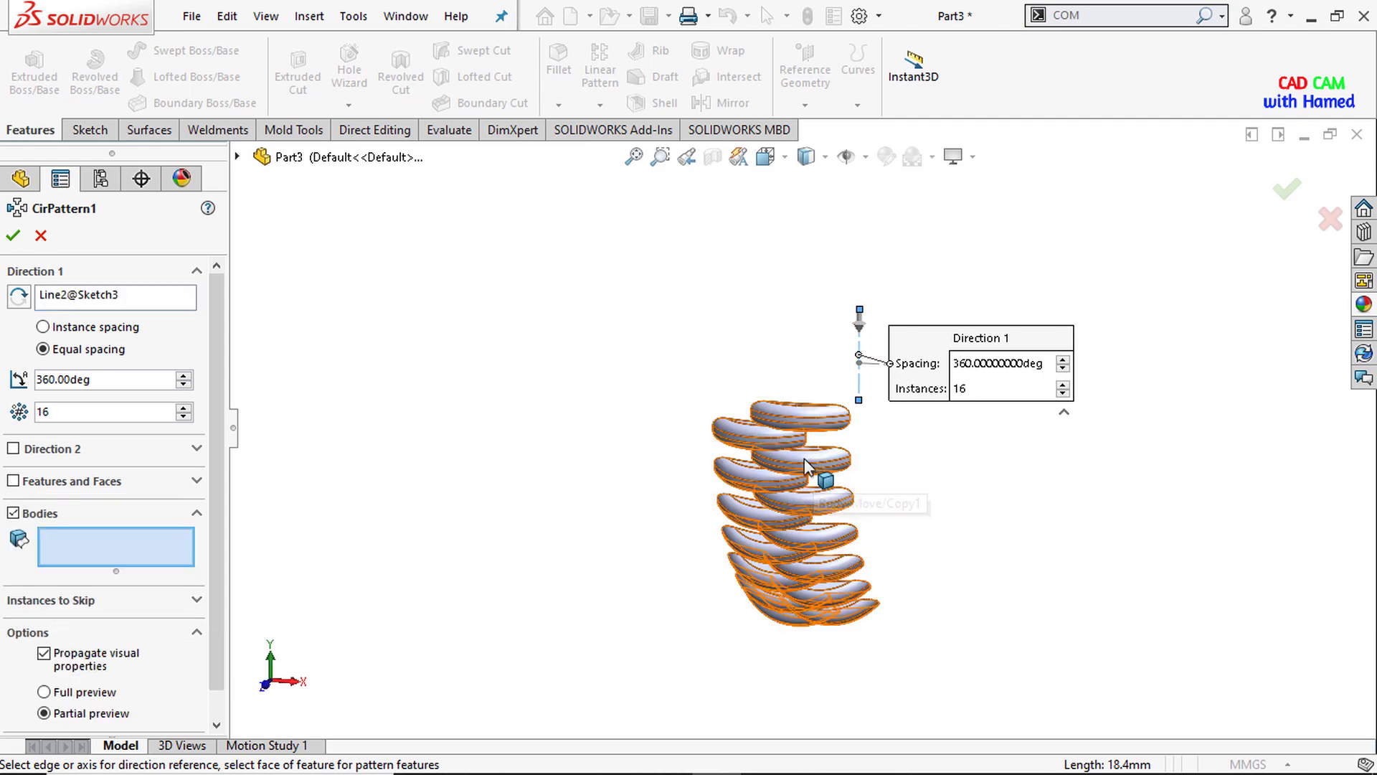
{"action": "left_click", "coordinate": [766, 481]}
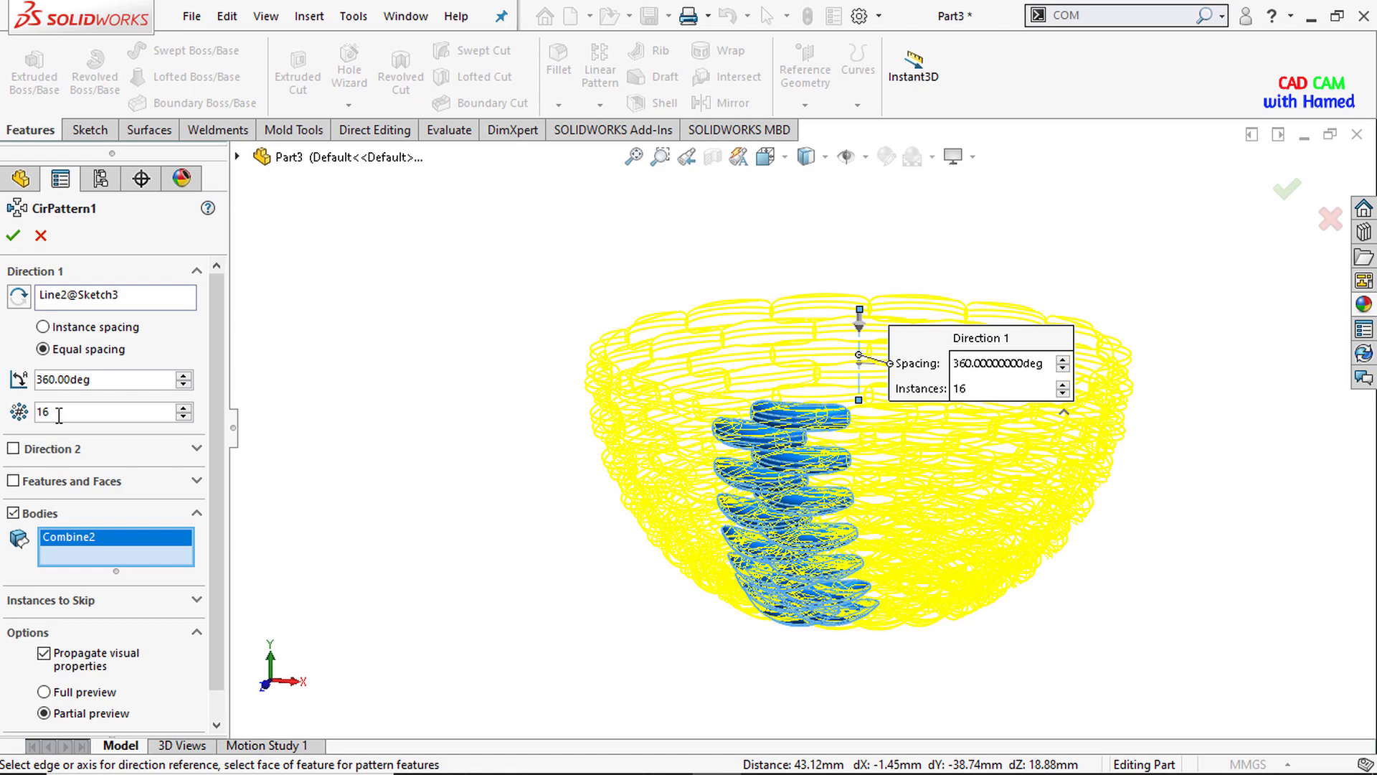
{"action": "scroll", "coordinate": [837, 491], "scroll_direction": "up", "scroll_amount": 2}
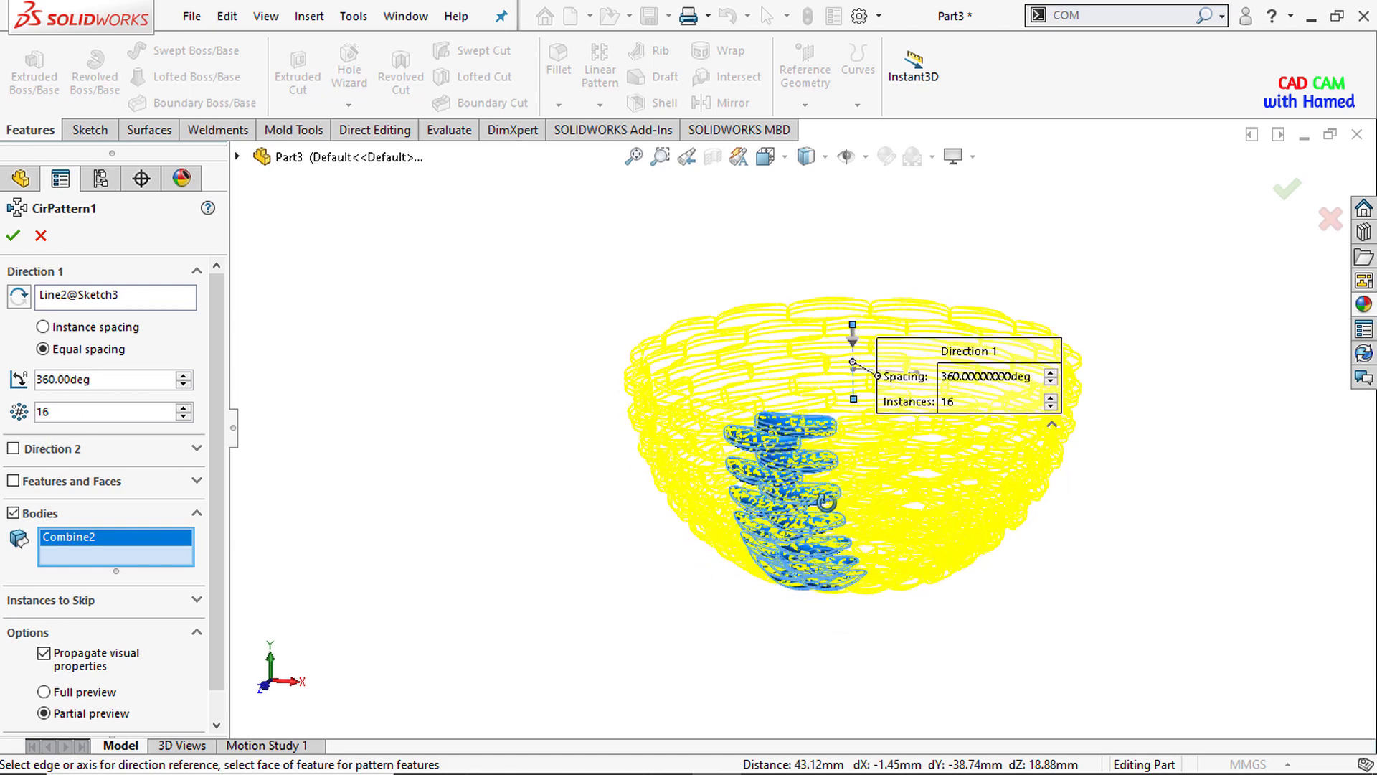
{"action": "left_click", "coordinate": [13, 237]}
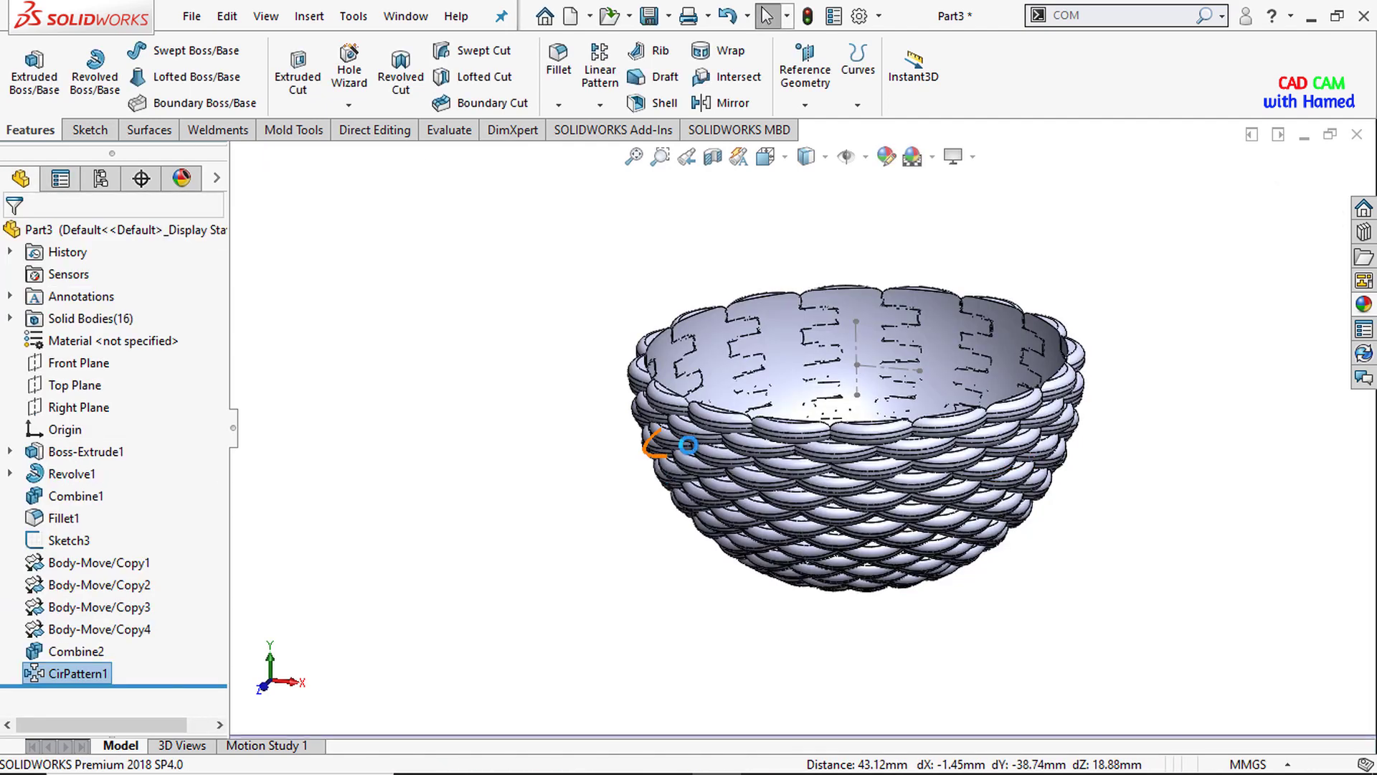
Step: Combine all the patterned bodies into one basket body with the Add operation
{"action": "scroll", "coordinate": [891, 383], "scroll_direction": "down", "scroll_amount": 3}
{"action": "scroll", "coordinate": [752, 461], "scroll_direction": "up", "scroll_amount": 2}
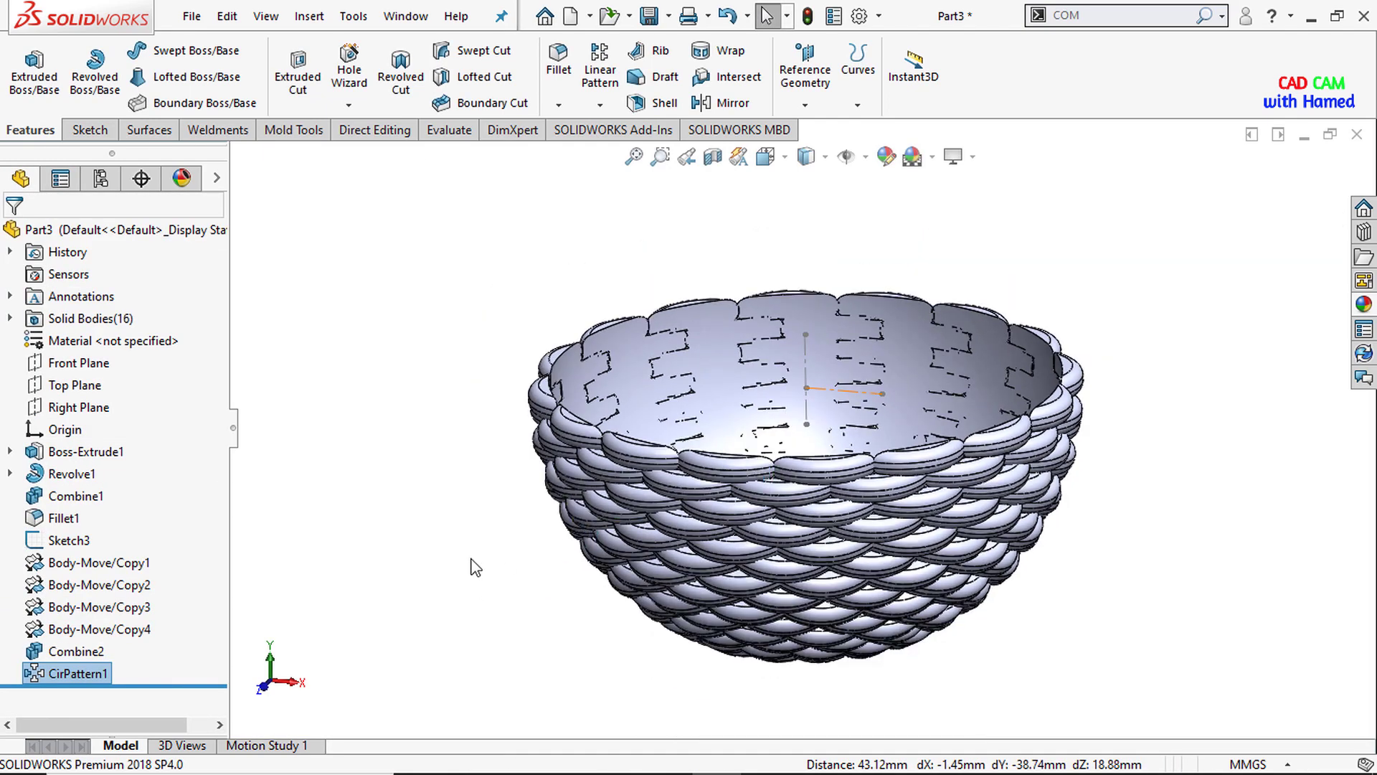
{"action": "left_click", "coordinate": [547, 594]}
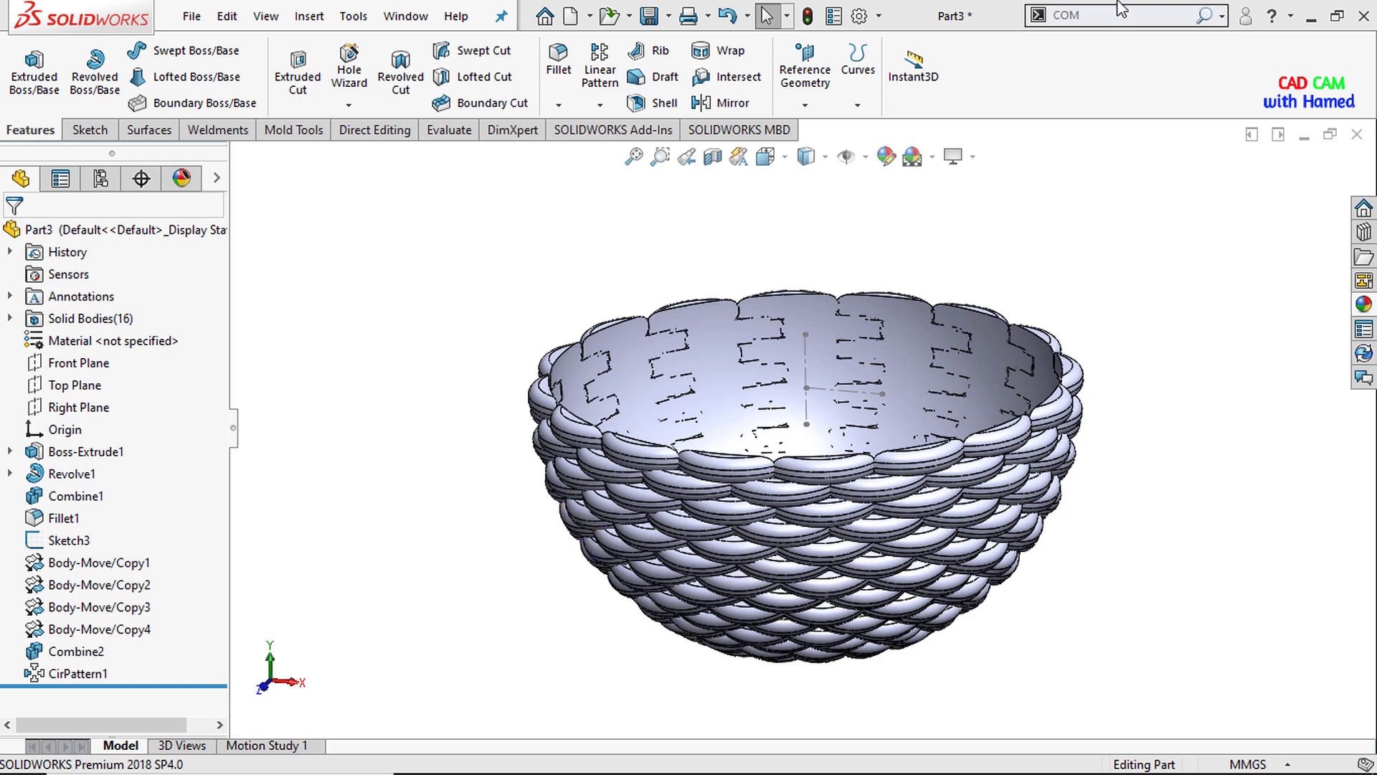
{"action": "left_click", "coordinate": [1101, 15]}
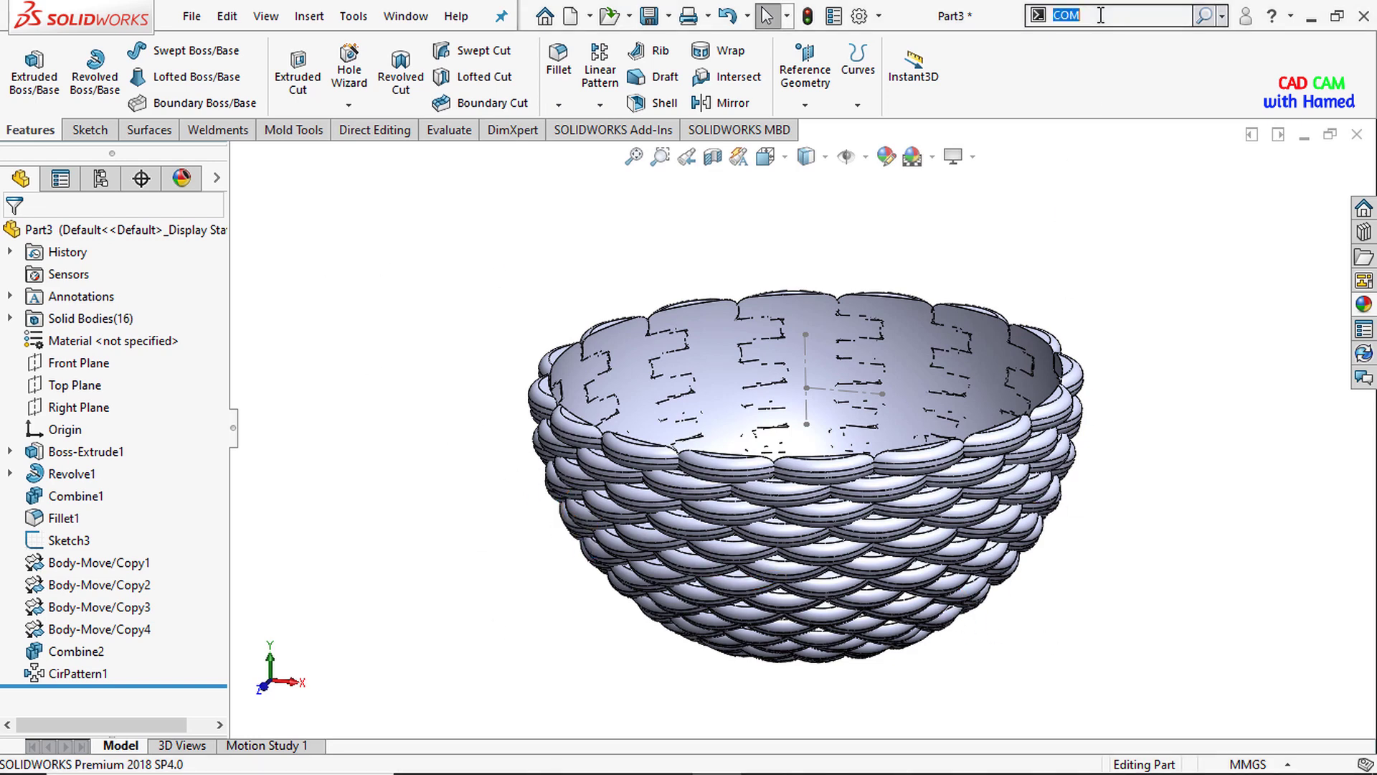
{"action": "type", "text": "COM"}
{"action": "left_click", "coordinate": [1111, 60]}
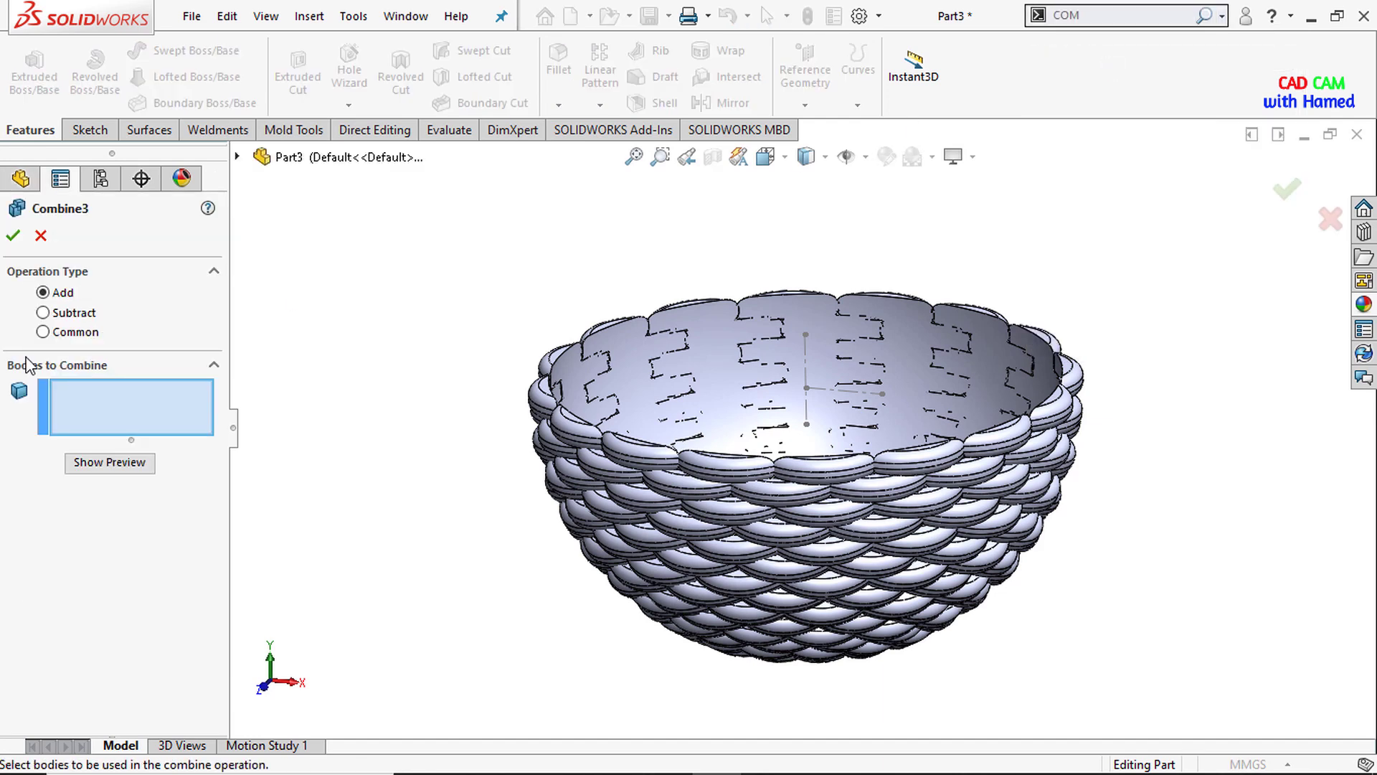
{"action": "left_click_drag", "start_coordinate": [393, 215], "coordinate": [1170, 713]}
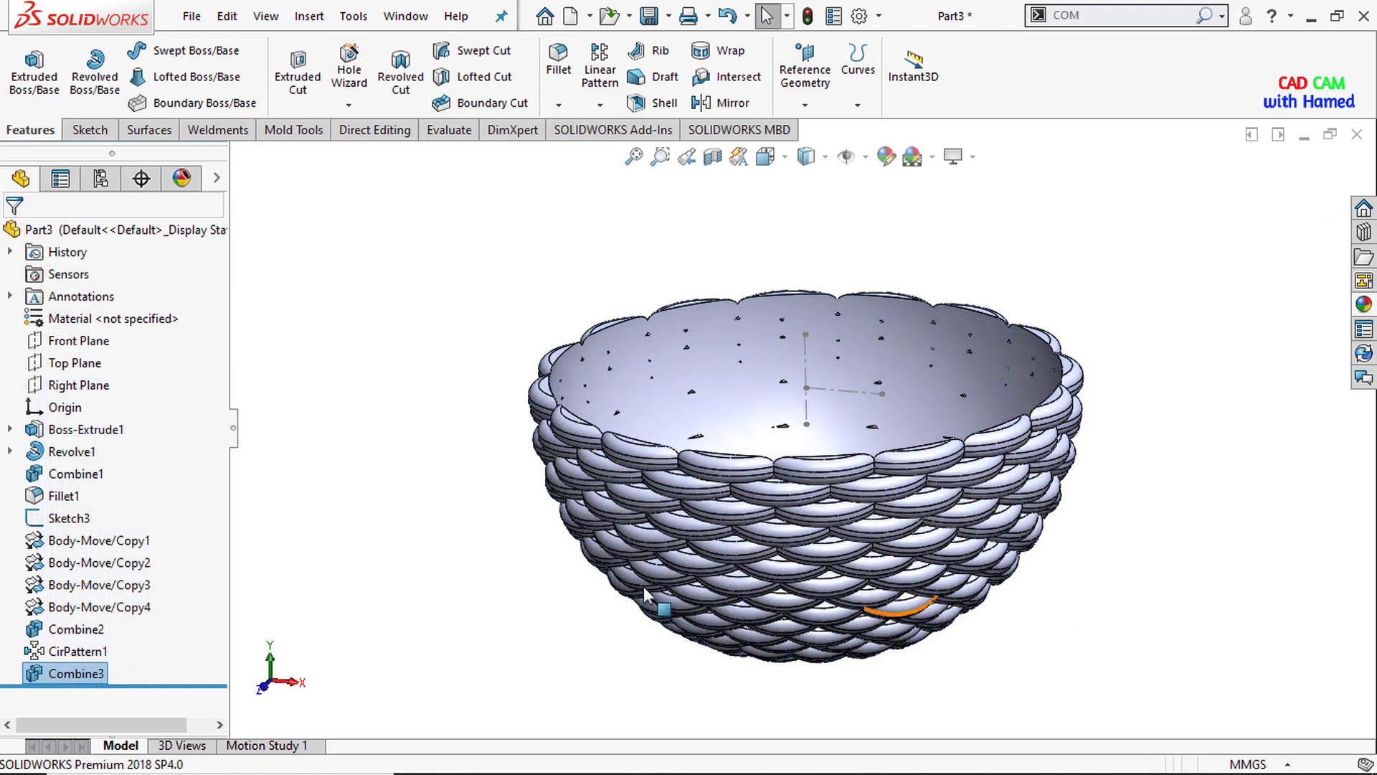
Step: On the Right Plane, sketch a center rectangle about 24 mm wide and 121 mm high, centered on the origin
{"action": "right_click", "coordinate": [83, 385]}
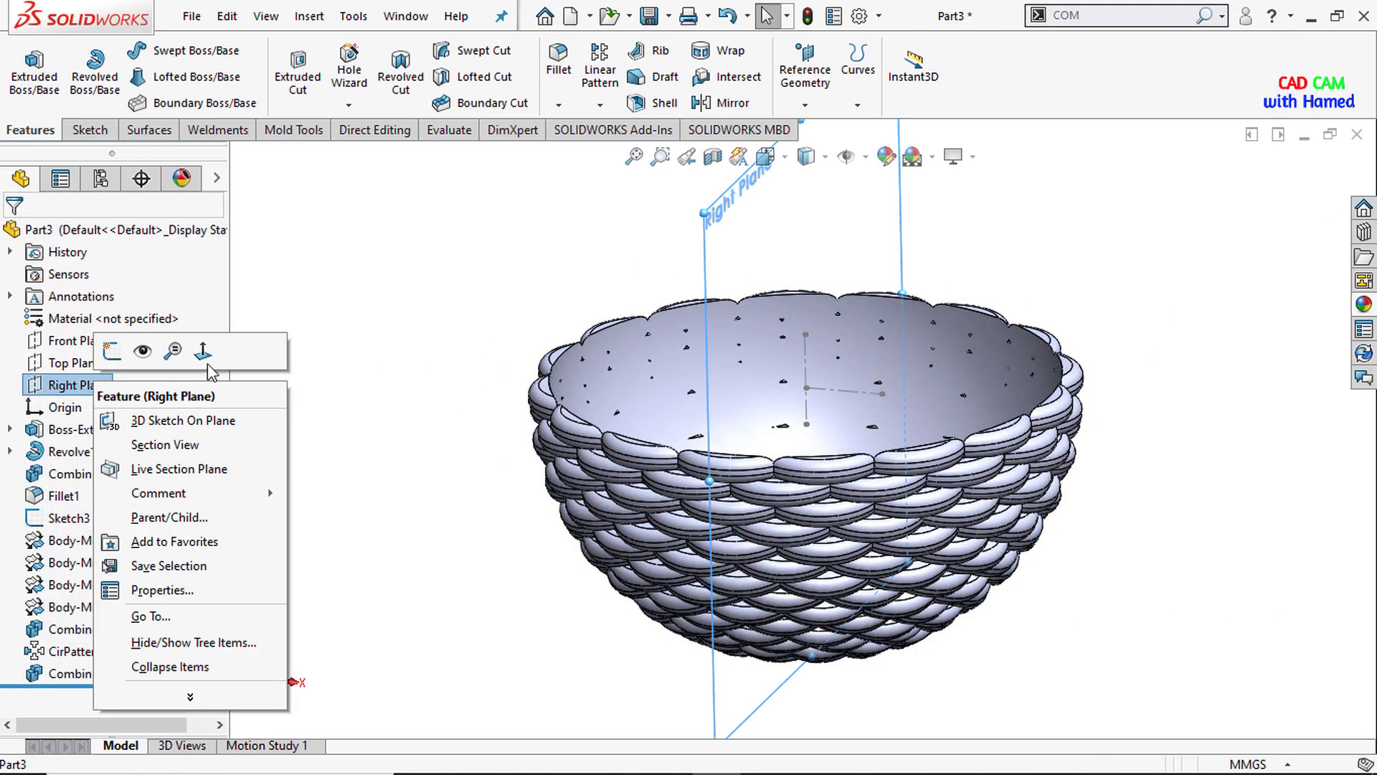
{"action": "left_click", "coordinate": [204, 351]}
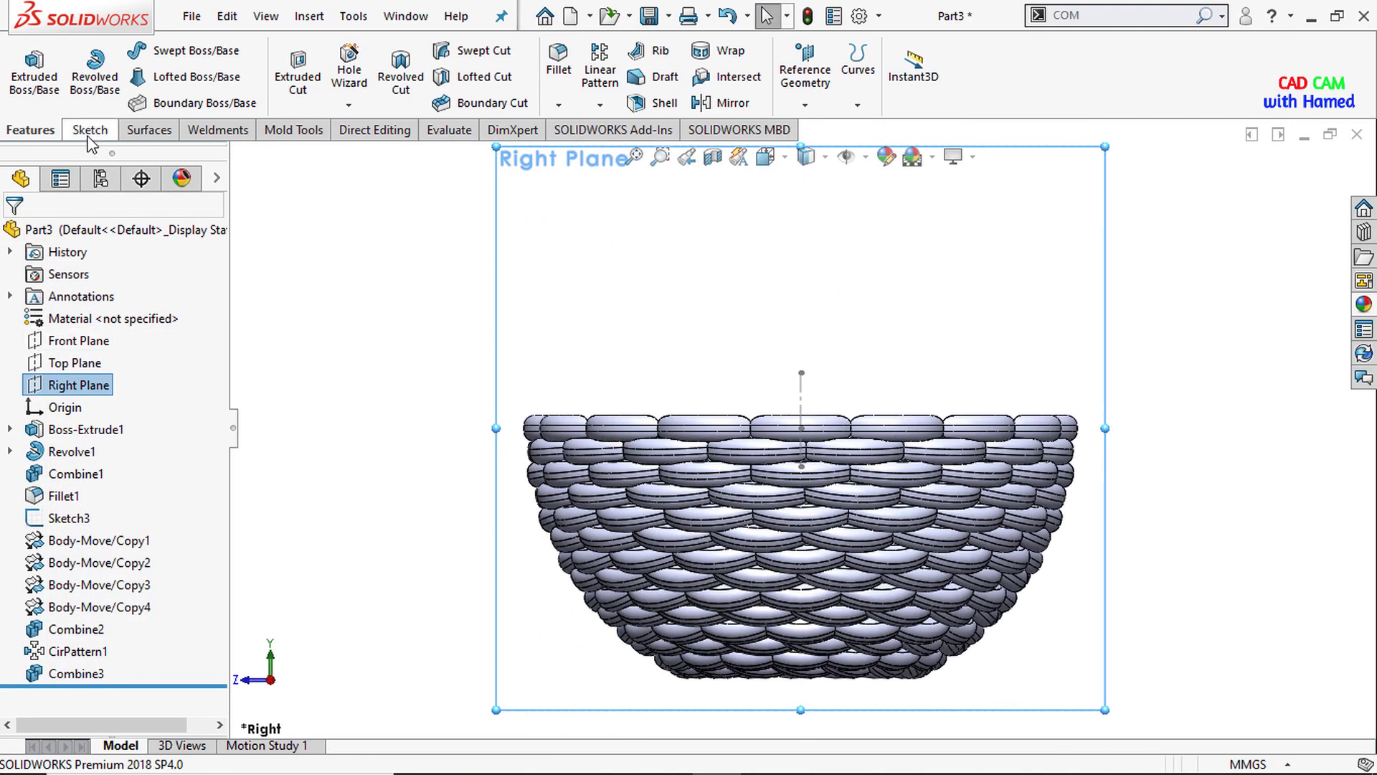
{"action": "left_click", "coordinate": [87, 131]}
{"action": "left_click", "coordinate": [150, 77]}
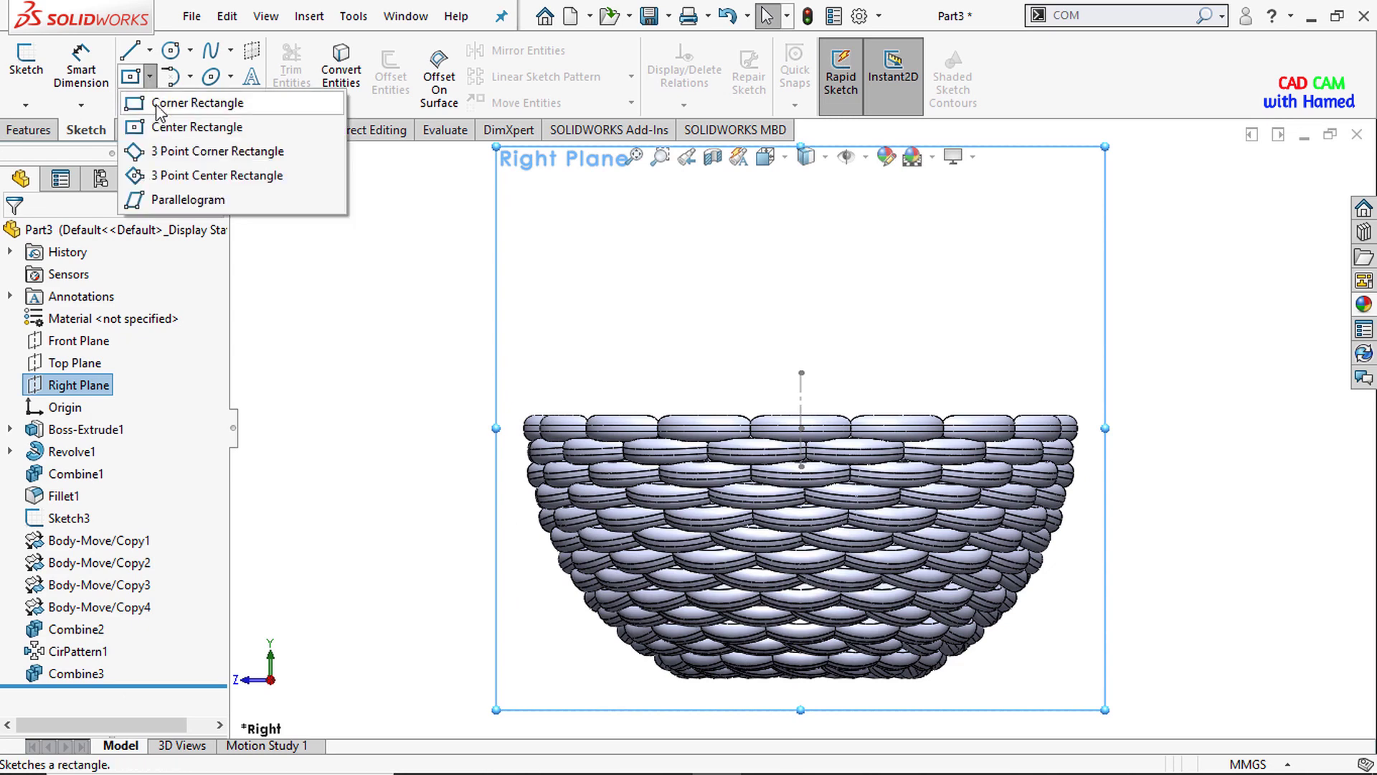
{"action": "left_click", "coordinate": [183, 128]}
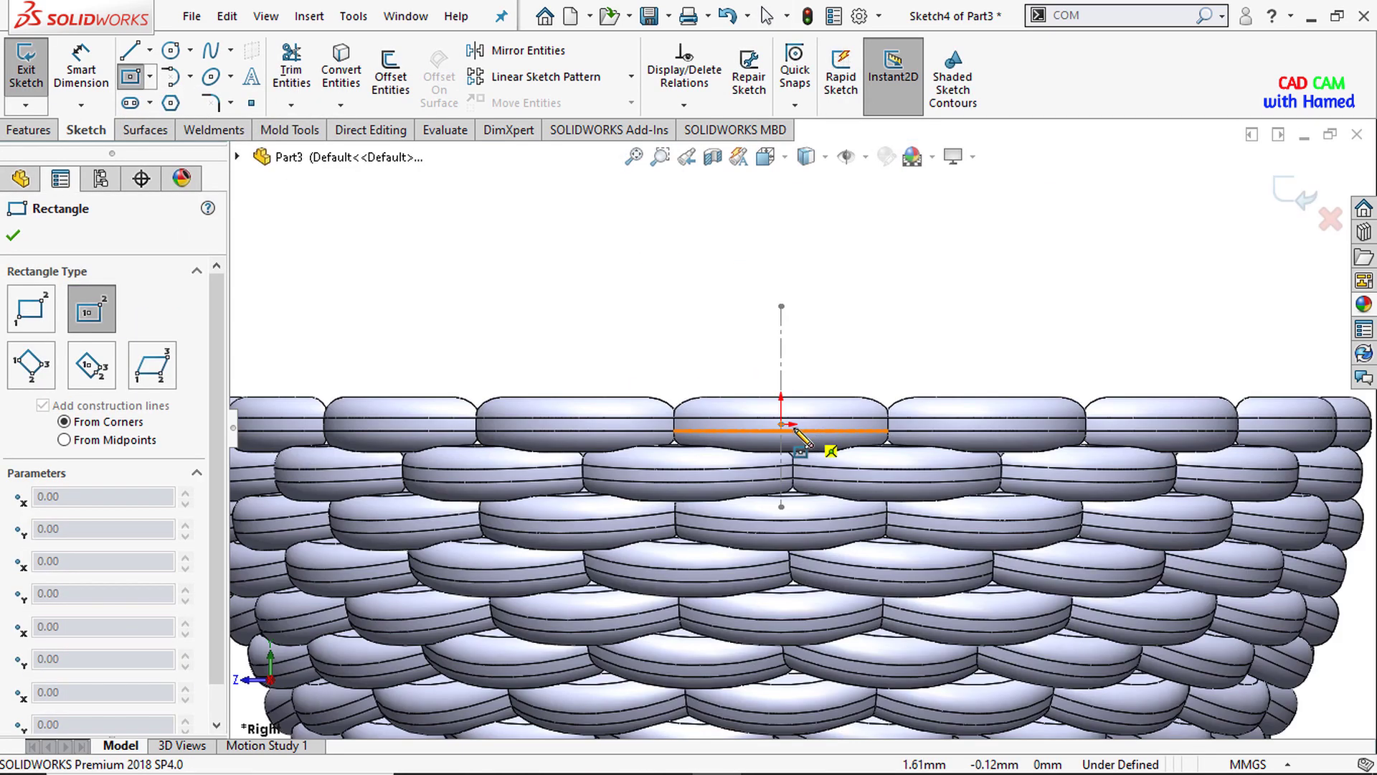
{"action": "left_click", "coordinate": [796, 428]}
{"action": "scroll", "coordinate": [797, 431], "scroll_direction": "up", "scroll_amount": 5}
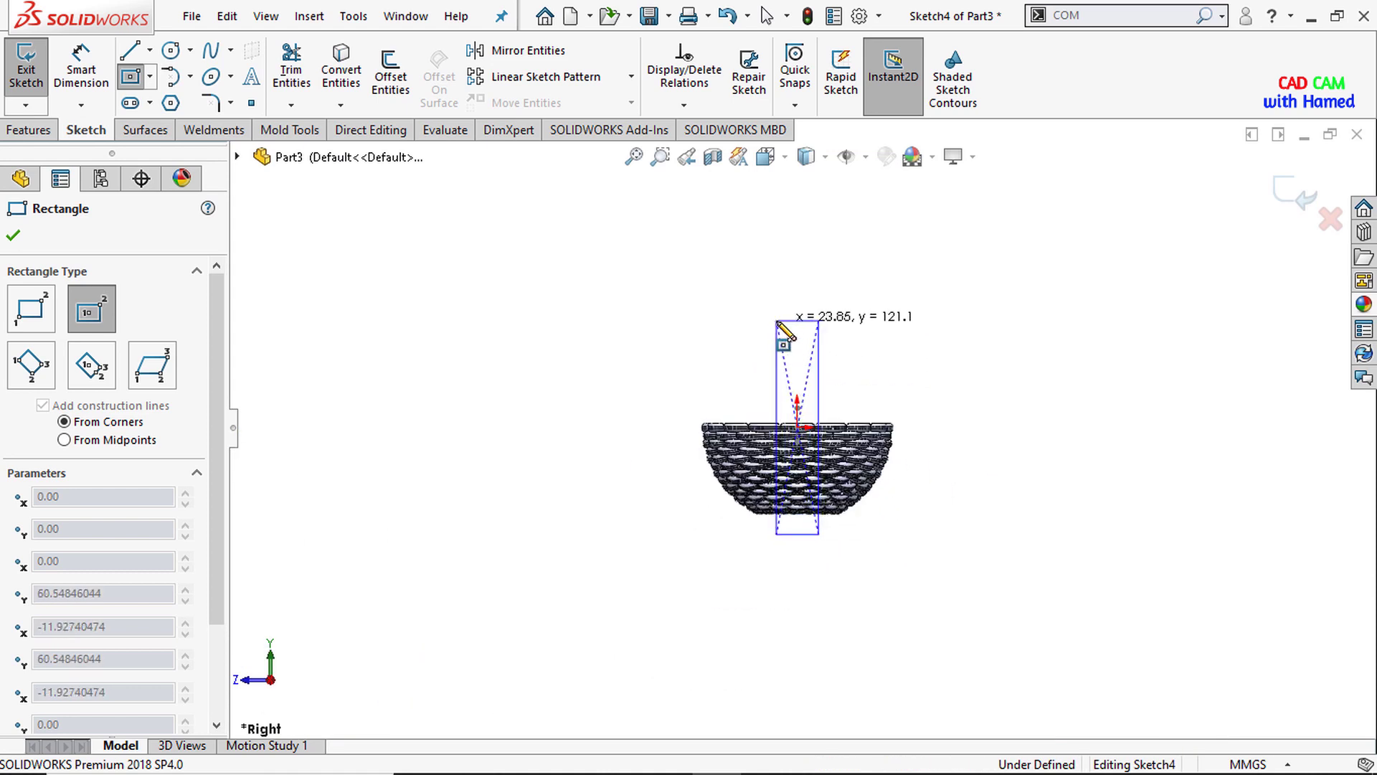
{"action": "left_click", "coordinate": [776, 322]}
Step: Set the rectangle's width to 5 mm and exit the sketch
{"action": "key", "text": "d"}
{"action": "scroll", "coordinate": [823, 325], "scroll_direction": "down", "scroll_amount": 2}
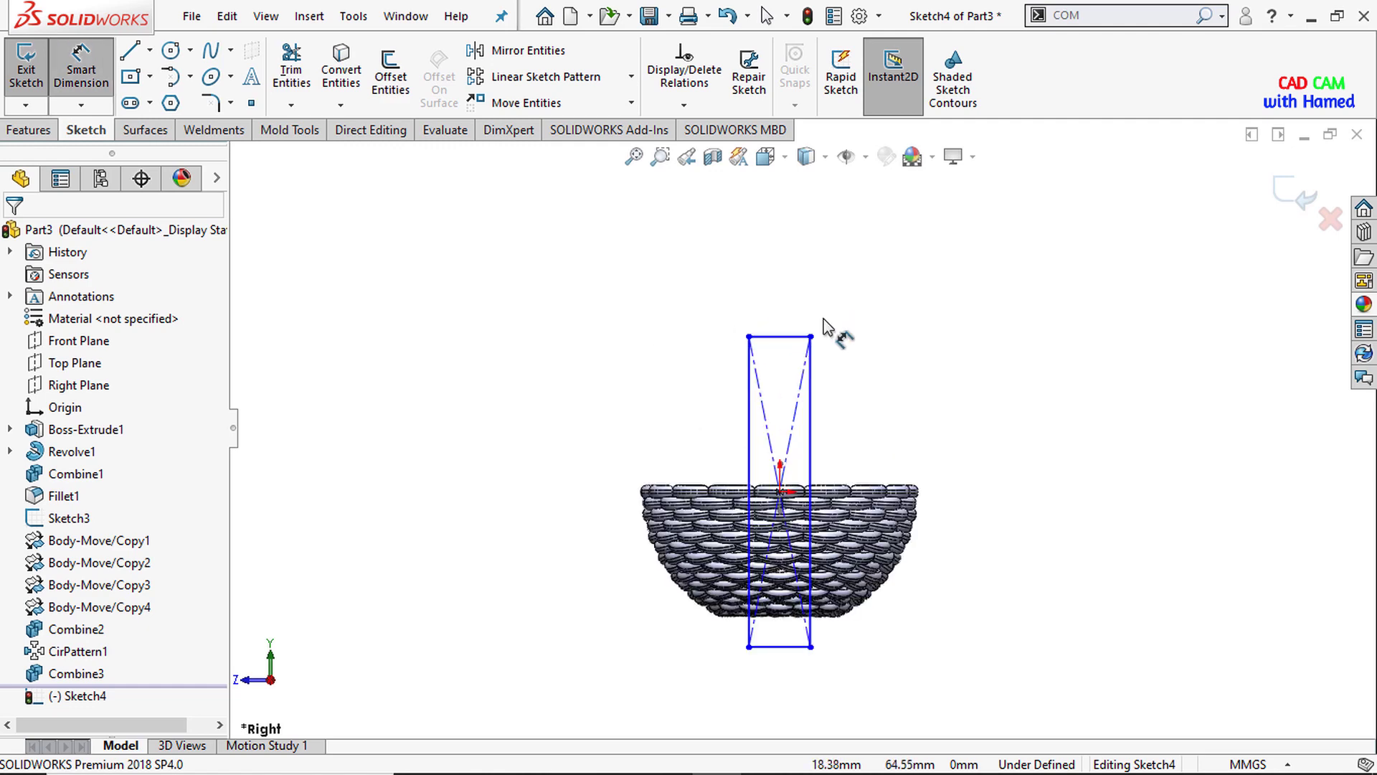
{"action": "left_click", "coordinate": [797, 338]}
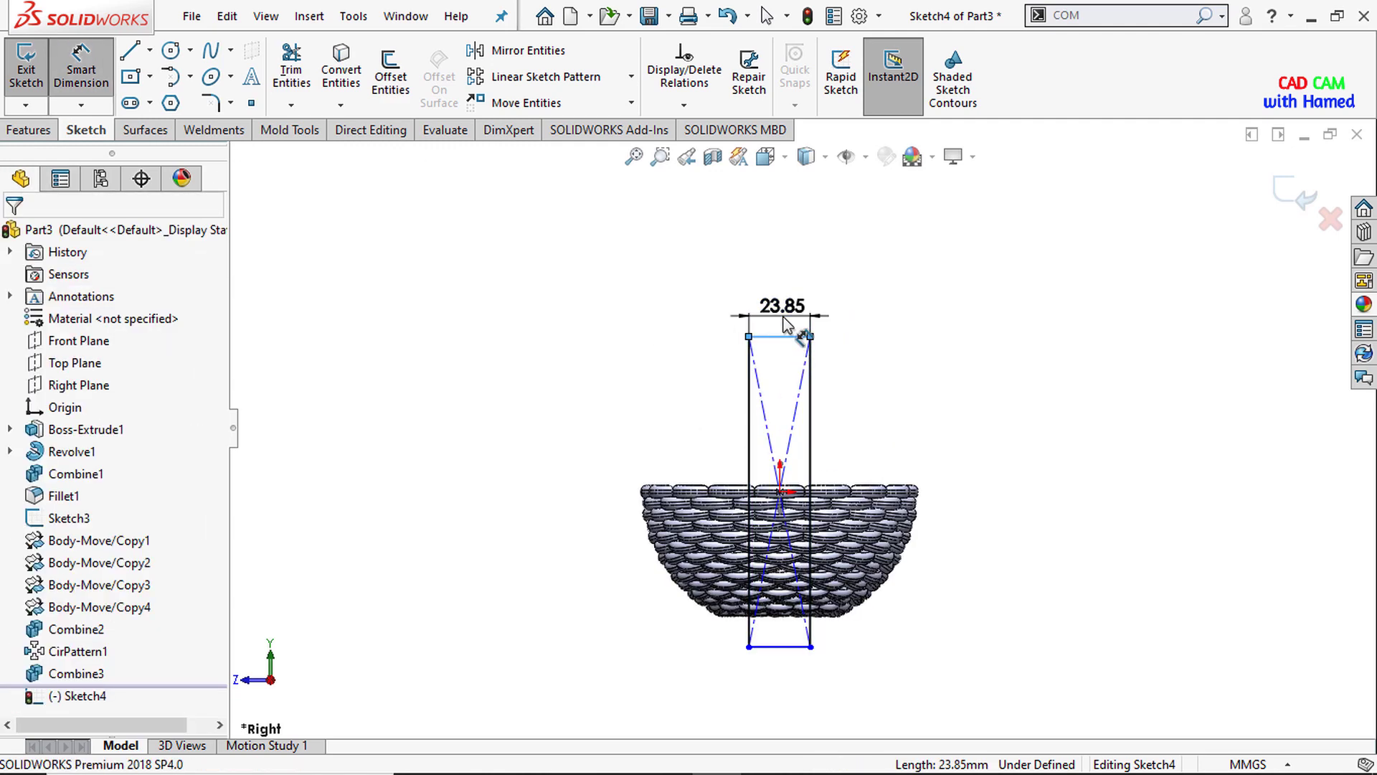
{"action": "left_click", "coordinate": [784, 319]}
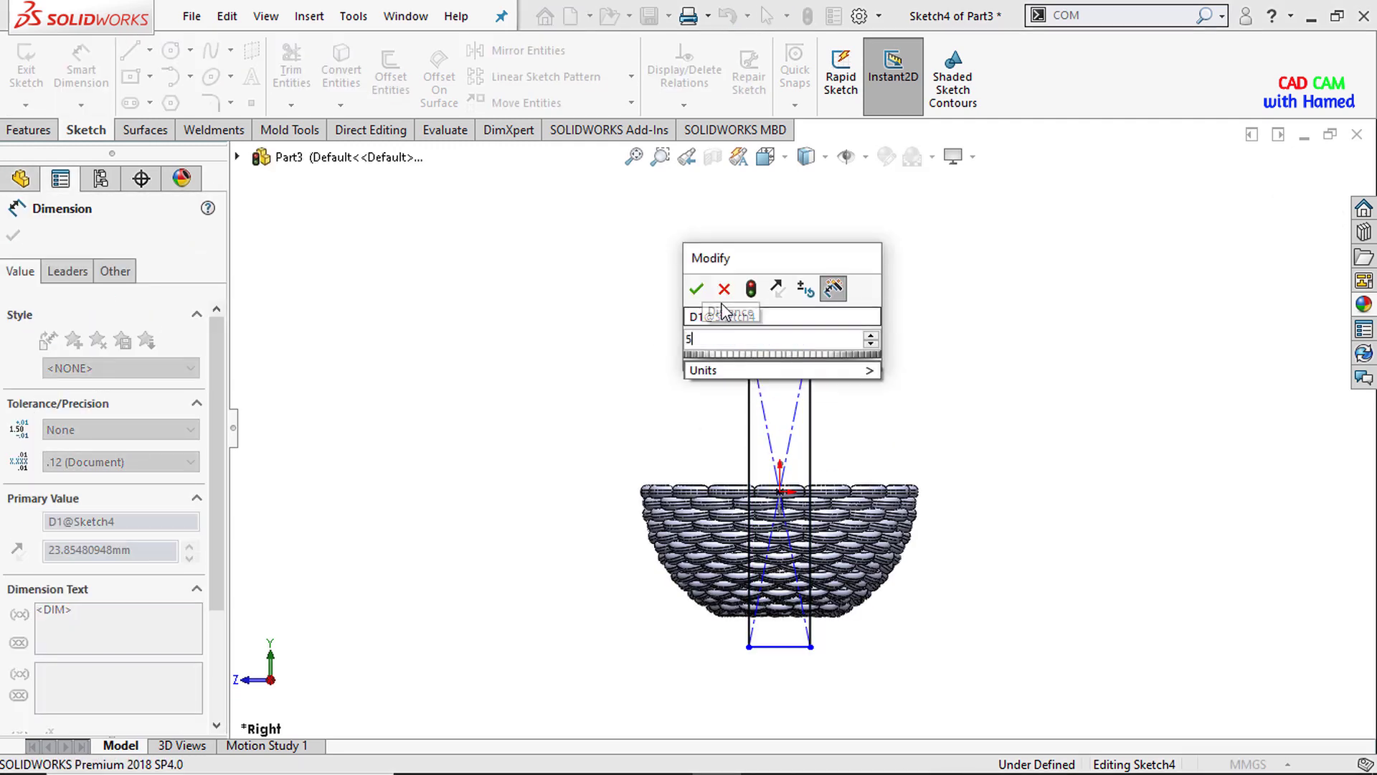
{"action": "left_click", "coordinate": [699, 289]}
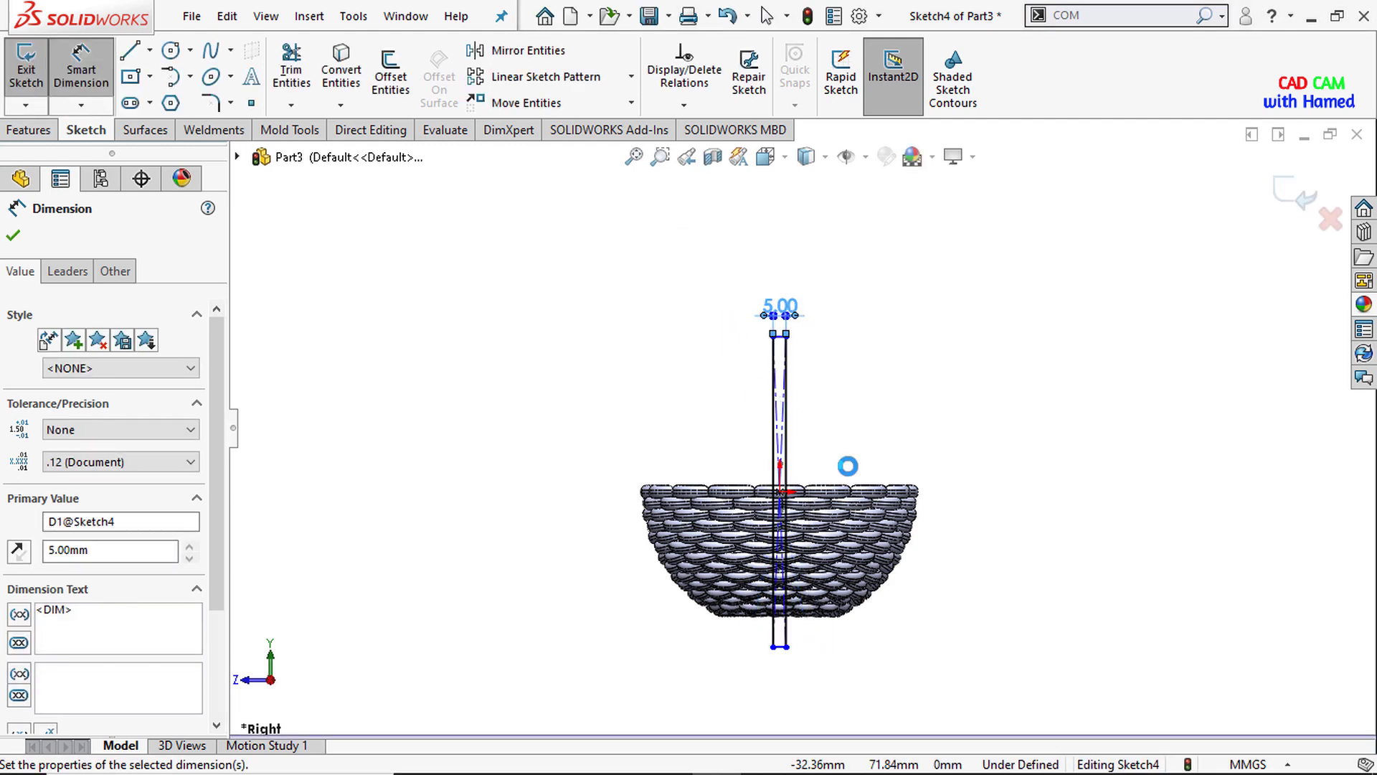
{"action": "left_click", "coordinate": [1295, 192]}
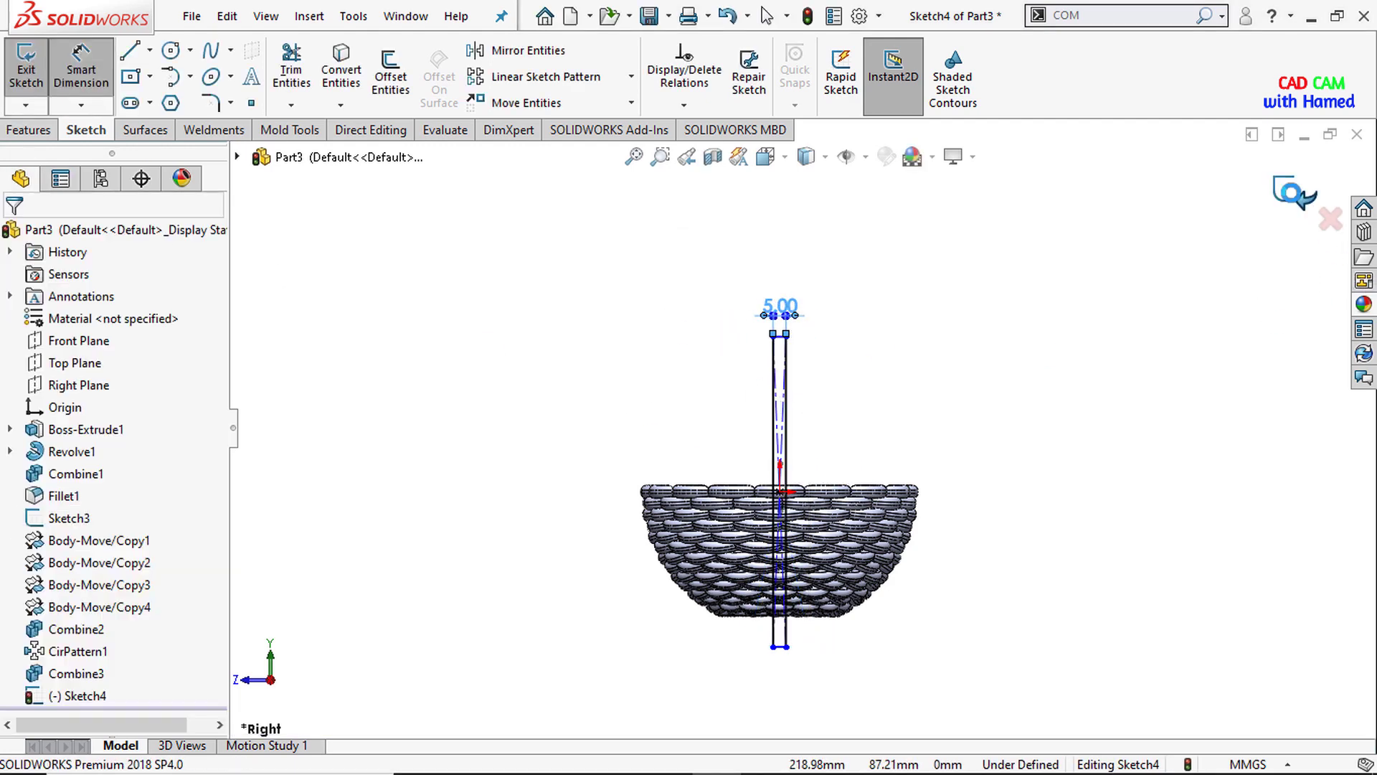
Step: Create a projection Split Line from the narrow rectangle sketch onto the basket's inner face, in a single direction only
{"action": "left_click", "coordinate": [24, 134]}
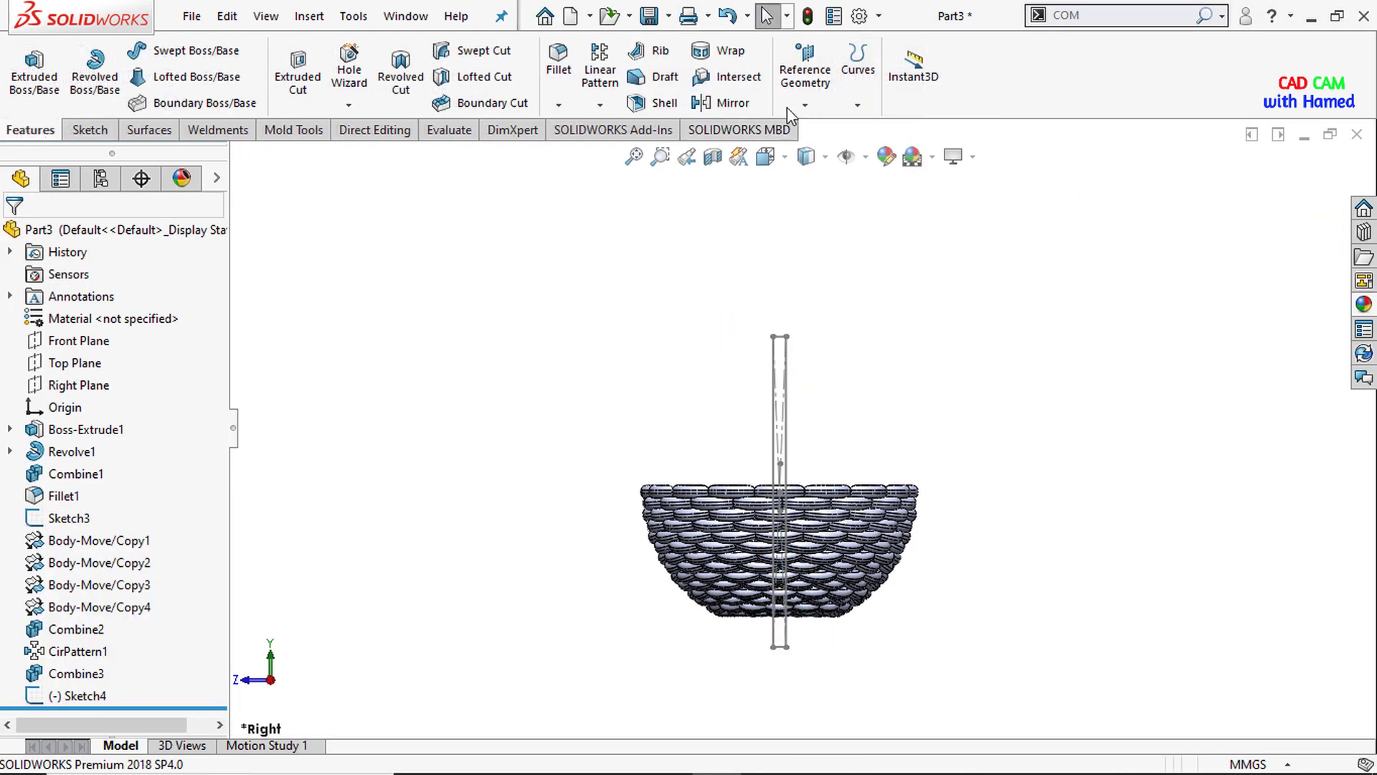
{"action": "left_click", "coordinate": [858, 72]}
{"action": "left_click", "coordinate": [898, 126]}
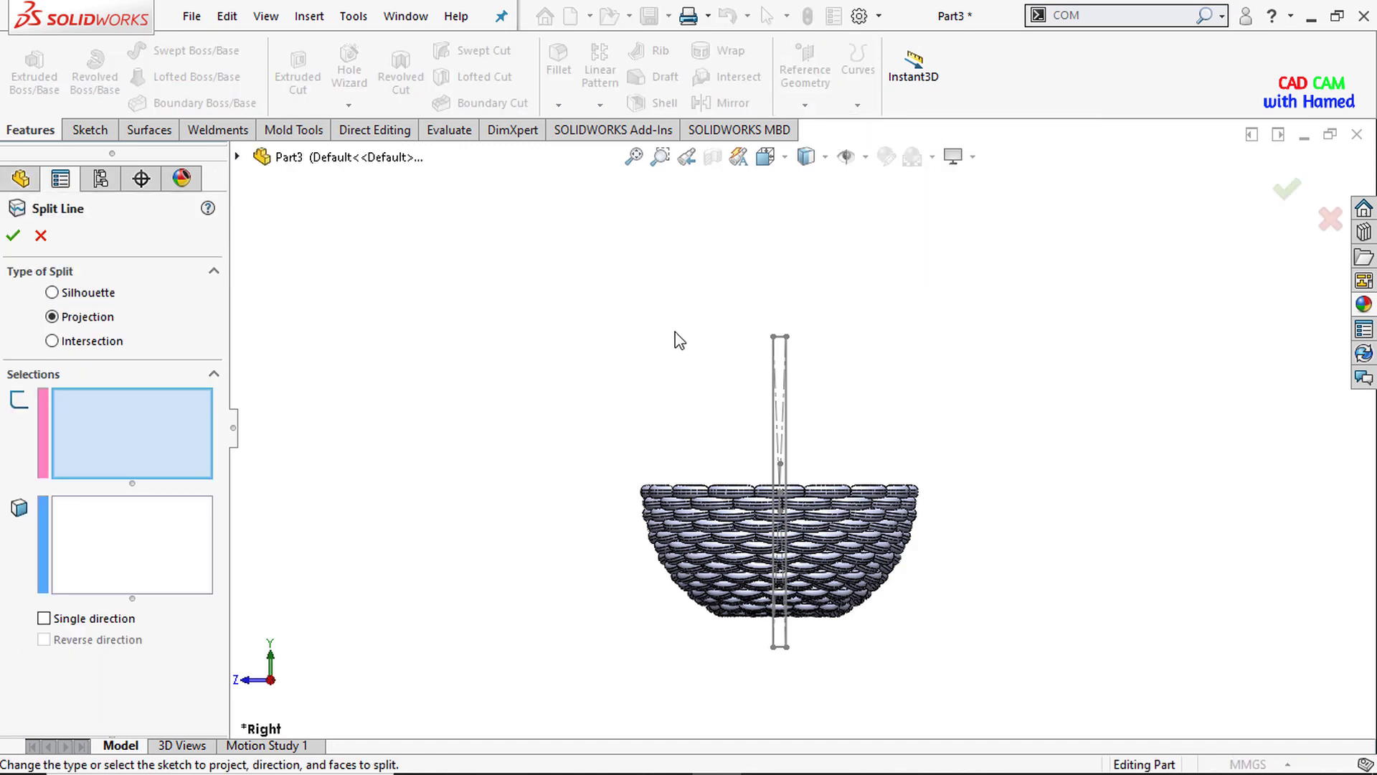
{"action": "middle_click_drag", "start_coordinate": [681, 340], "coordinate": [741, 472]}
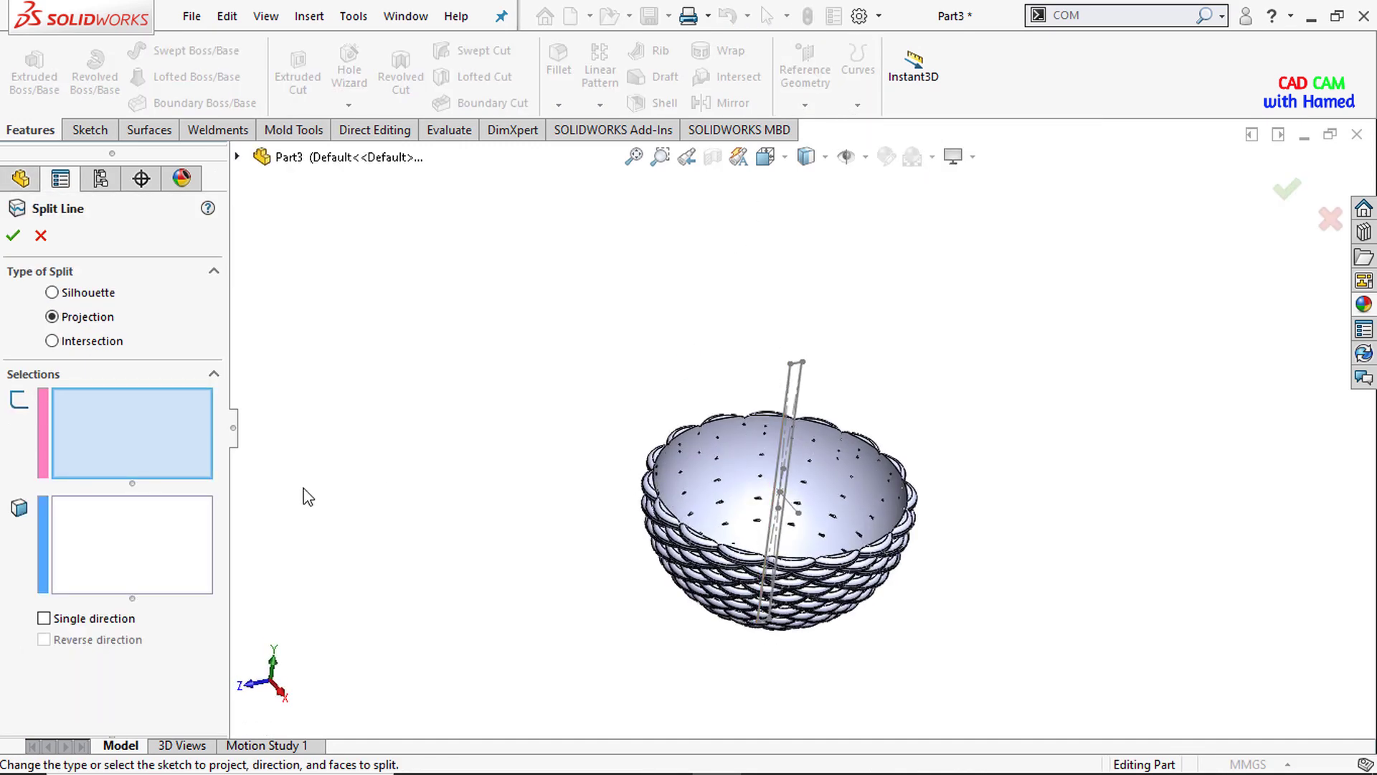
{"action": "scroll", "coordinate": [782, 494], "scroll_direction": "down", "scroll_amount": 5}
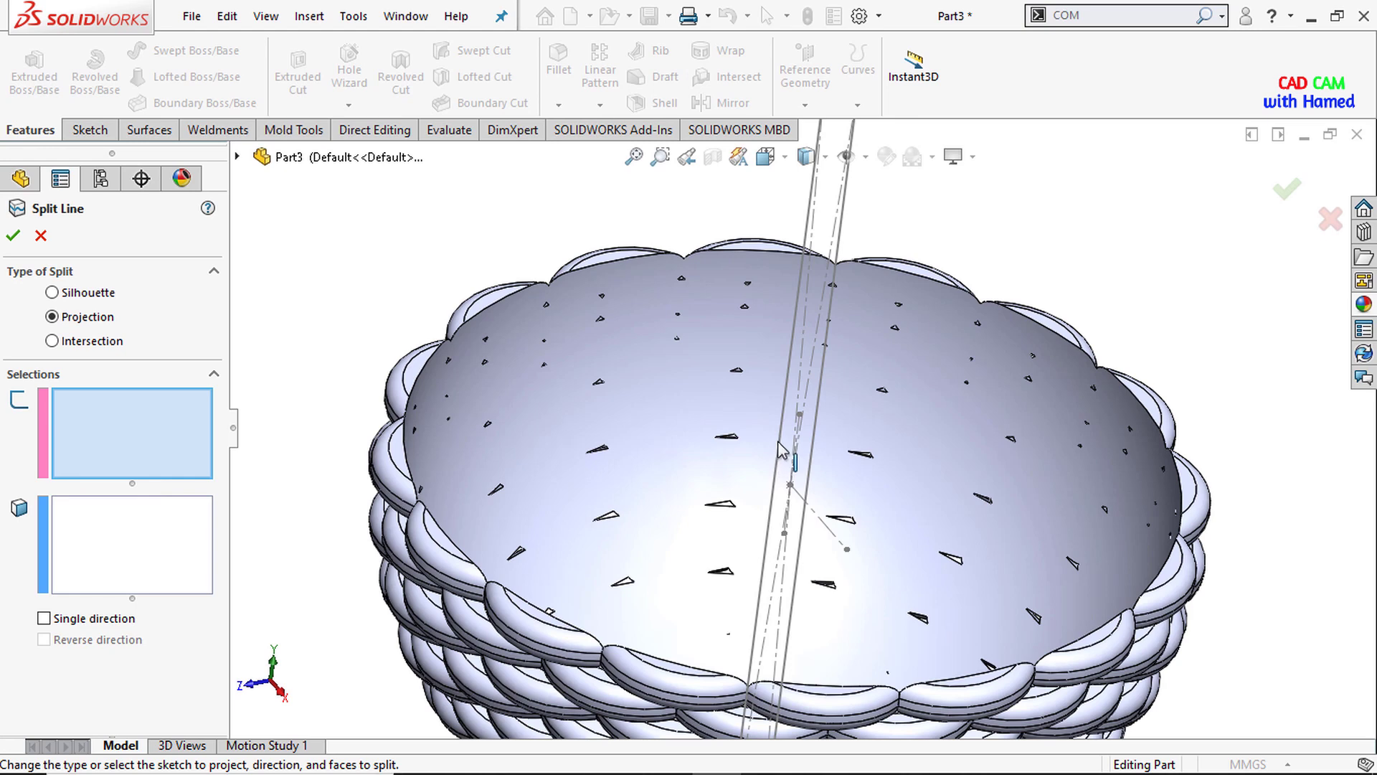
{"action": "left_click", "coordinate": [789, 453]}
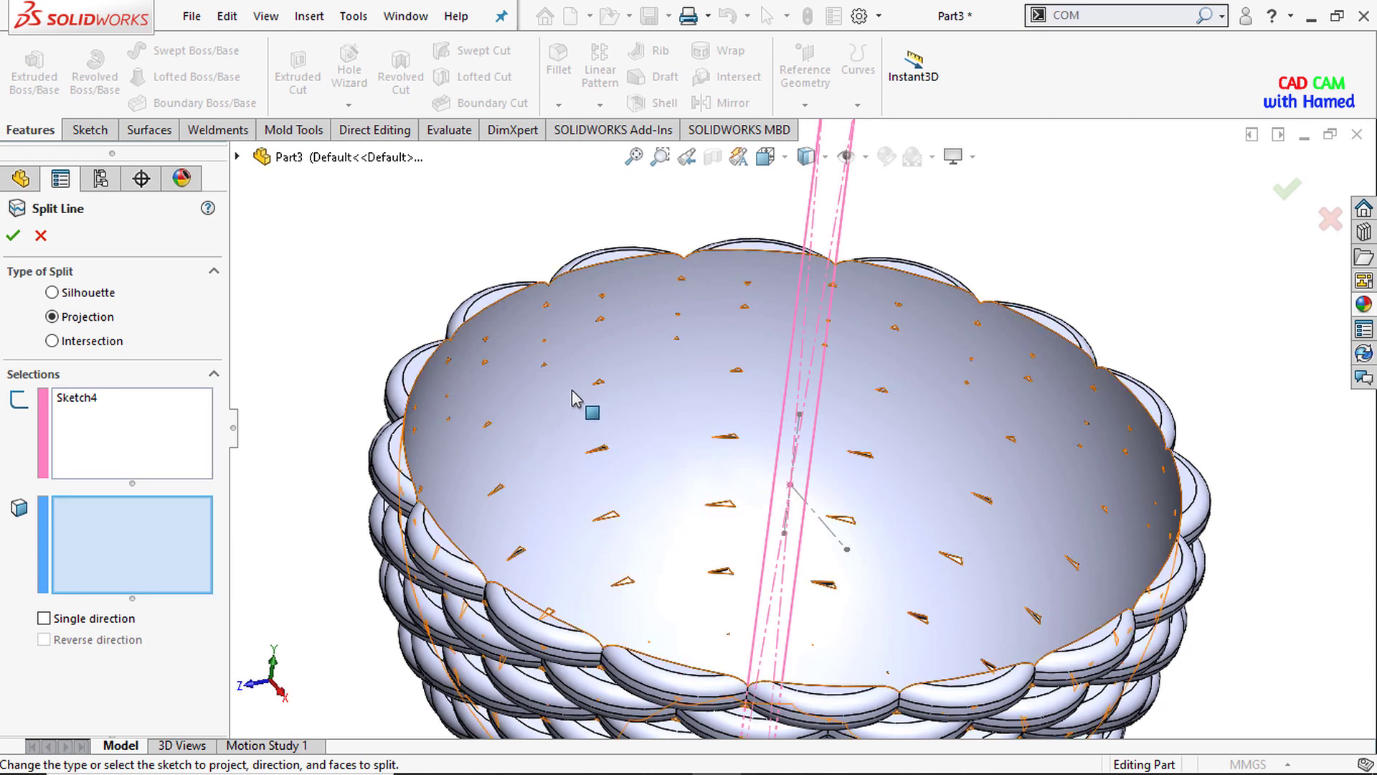
{"action": "left_click", "coordinate": [671, 400]}
{"action": "key", "text": "f"}
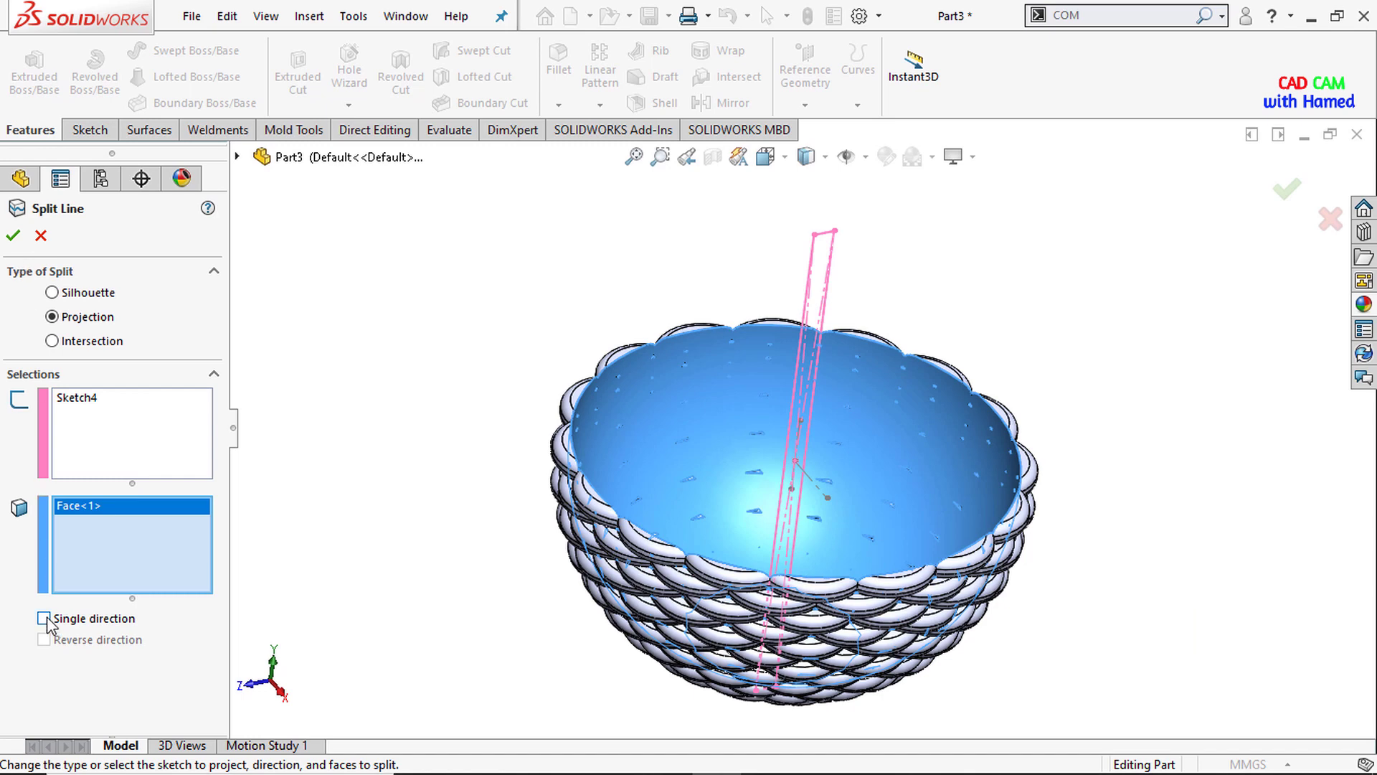
{"action": "left_click", "coordinate": [14, 238]}
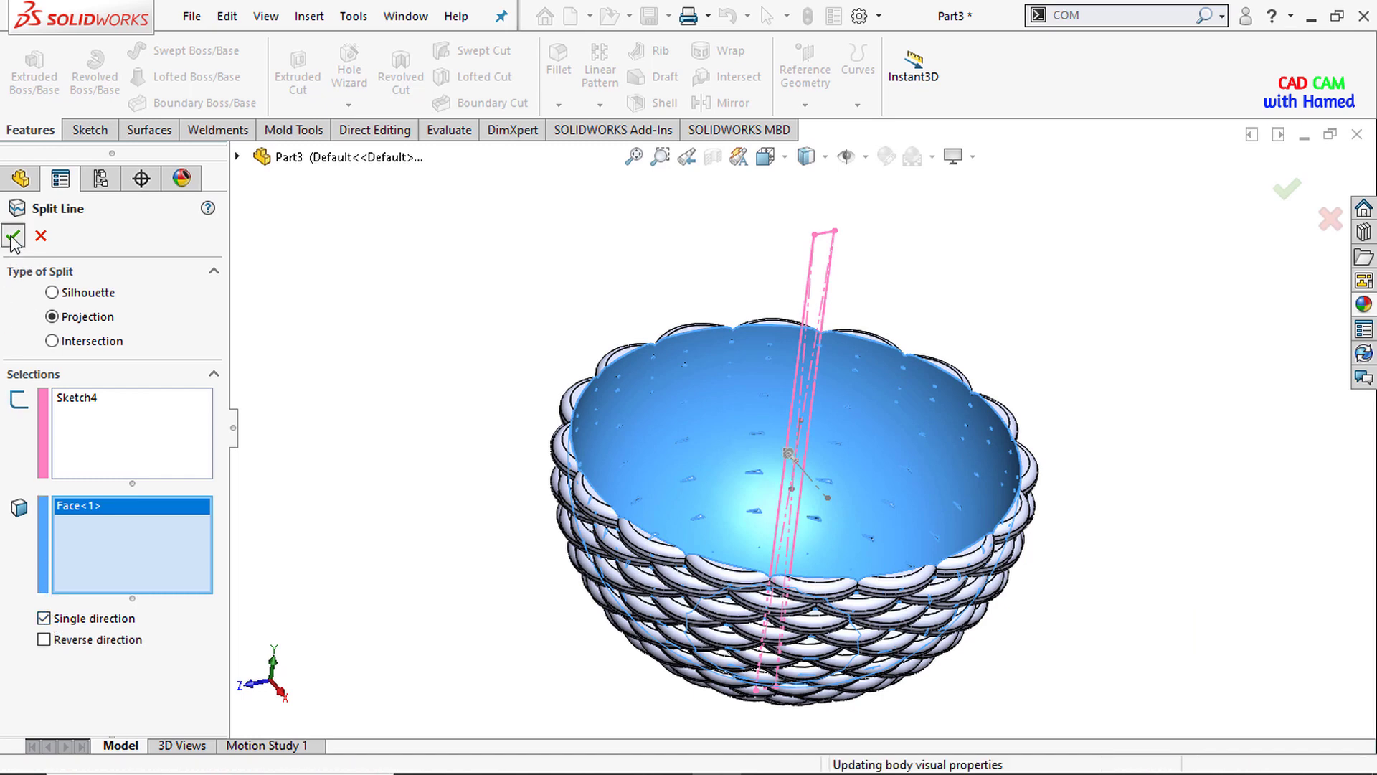
{"action": "scroll", "coordinate": [703, 400], "scroll_direction": "up", "scroll_amount": 3}
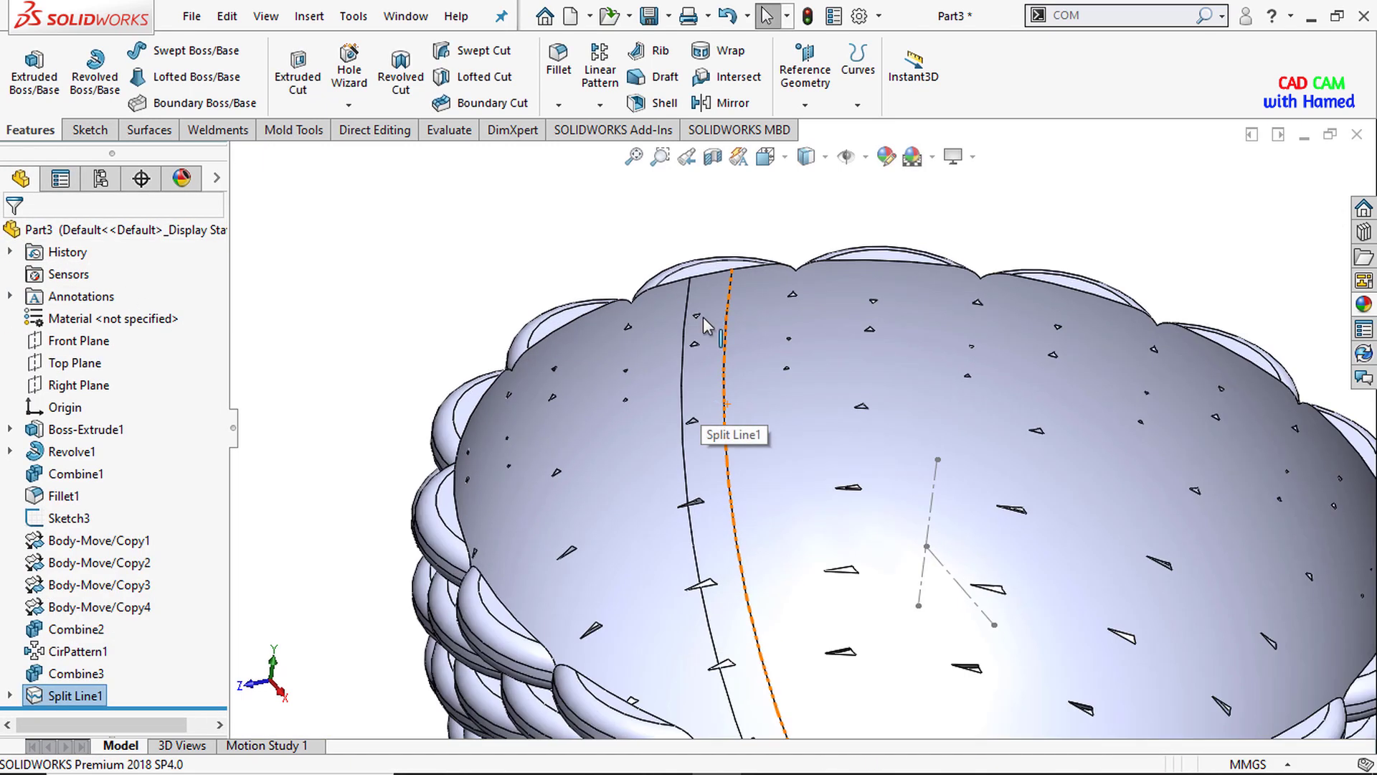
Step: Knit the narrow split strip face on the basket's inner wall into a separate surface, without merging entities
{"action": "scroll", "coordinate": [694, 378], "scroll_direction": "down", "scroll_amount": 2}
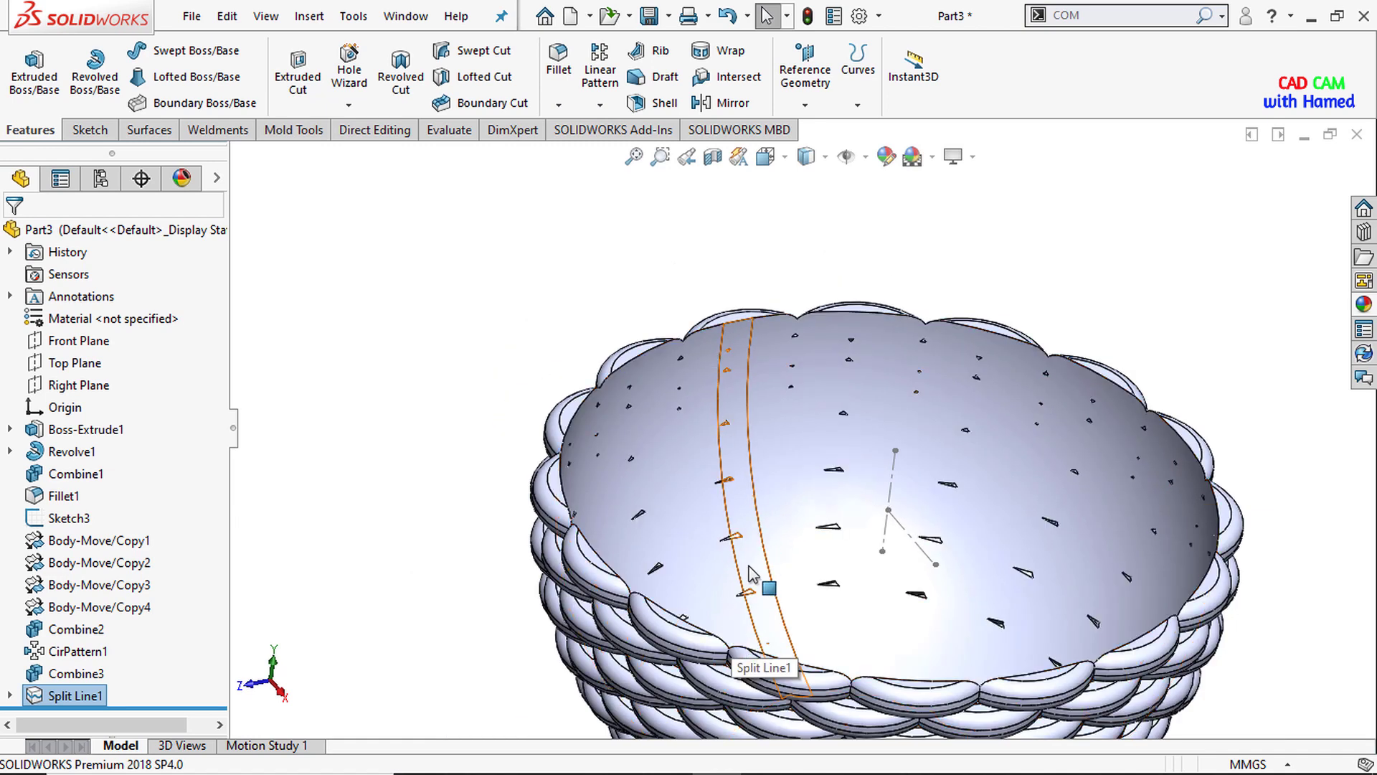
{"action": "scroll", "coordinate": [753, 452], "scroll_direction": "up", "scroll_amount": 2}
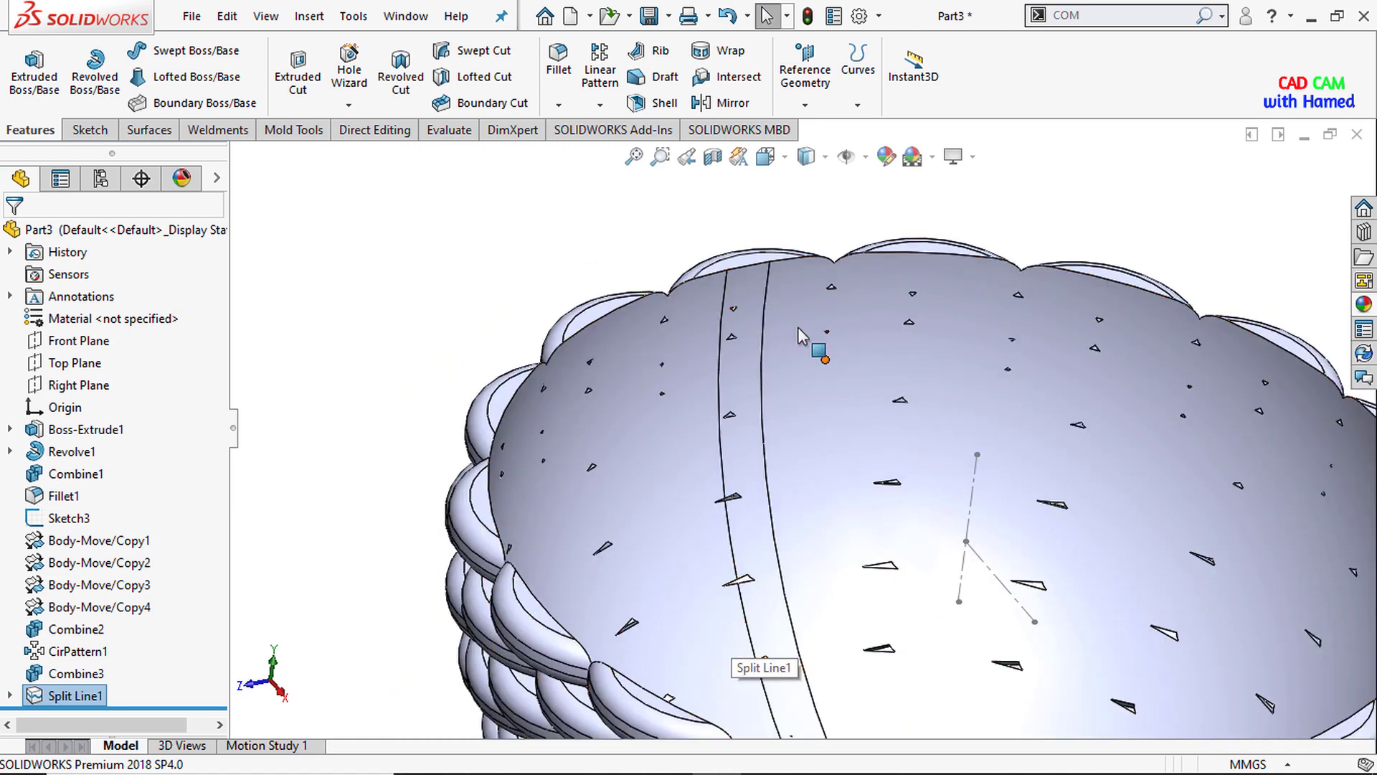
{"action": "left_click", "coordinate": [147, 130]}
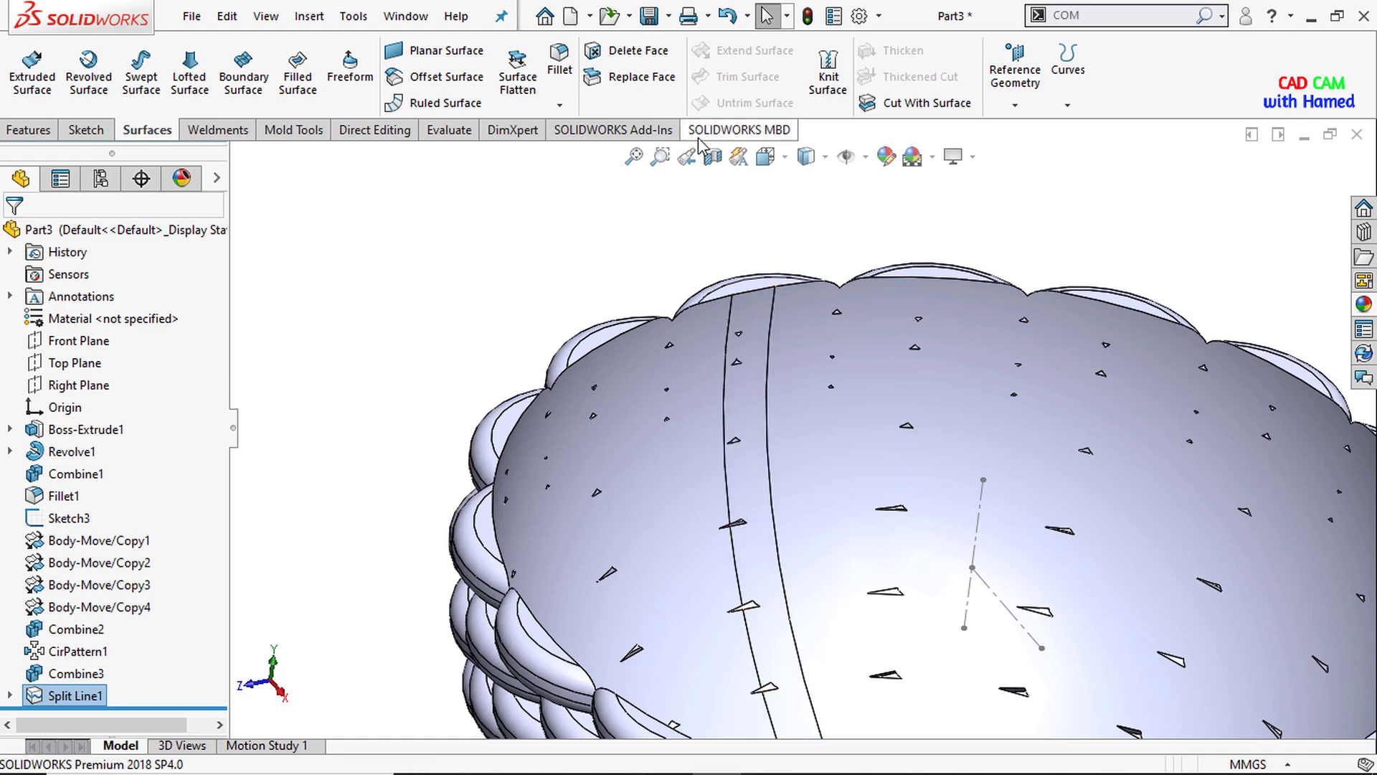
{"action": "left_click", "coordinate": [829, 77]}
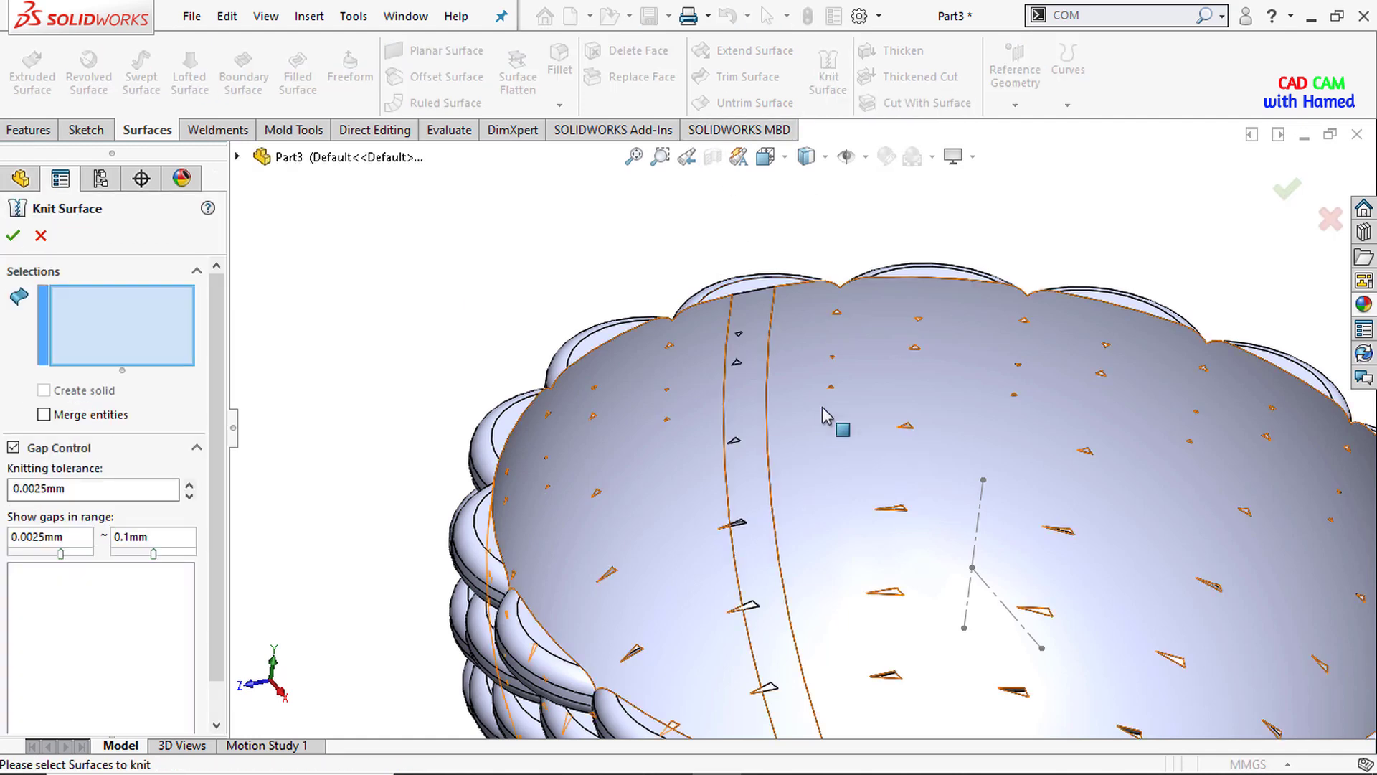
{"action": "left_click", "coordinate": [754, 415]}
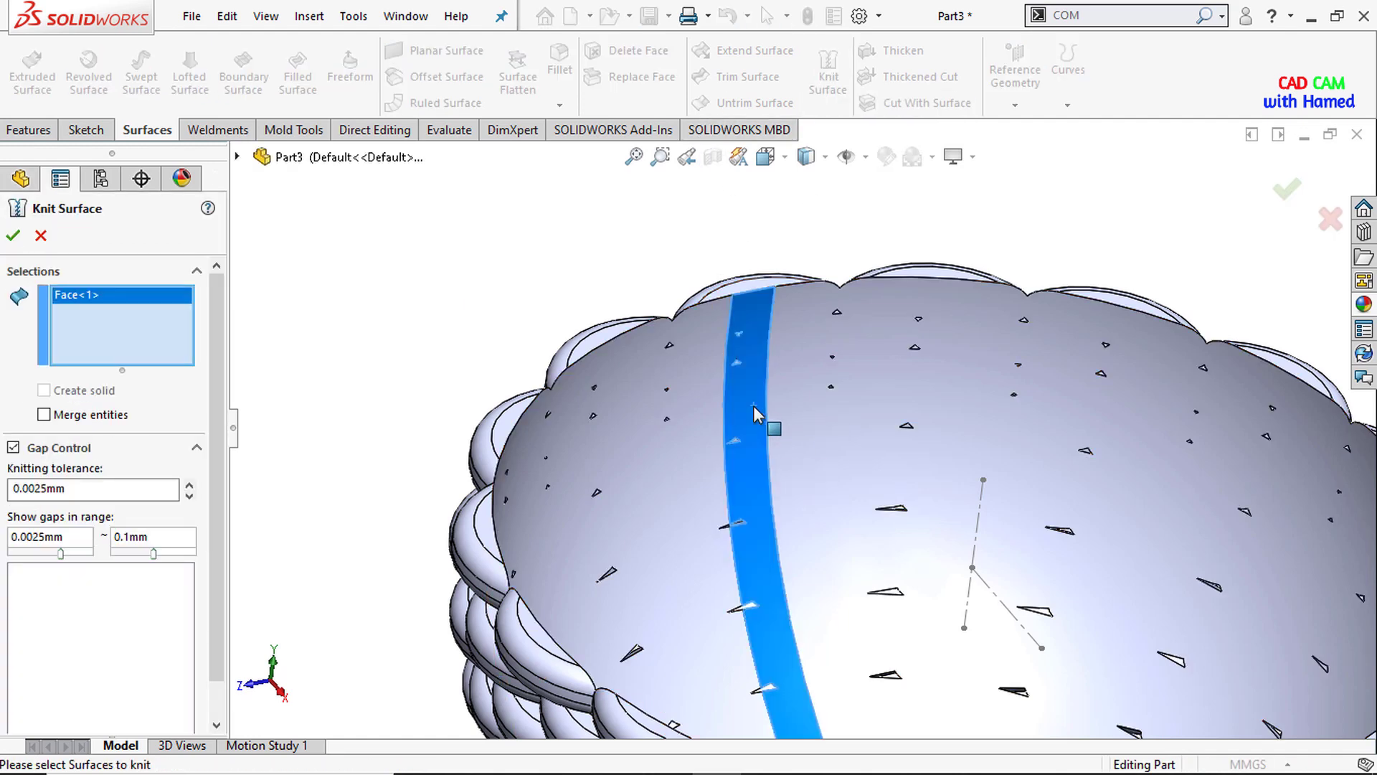
{"action": "left_click", "coordinate": [12, 236]}
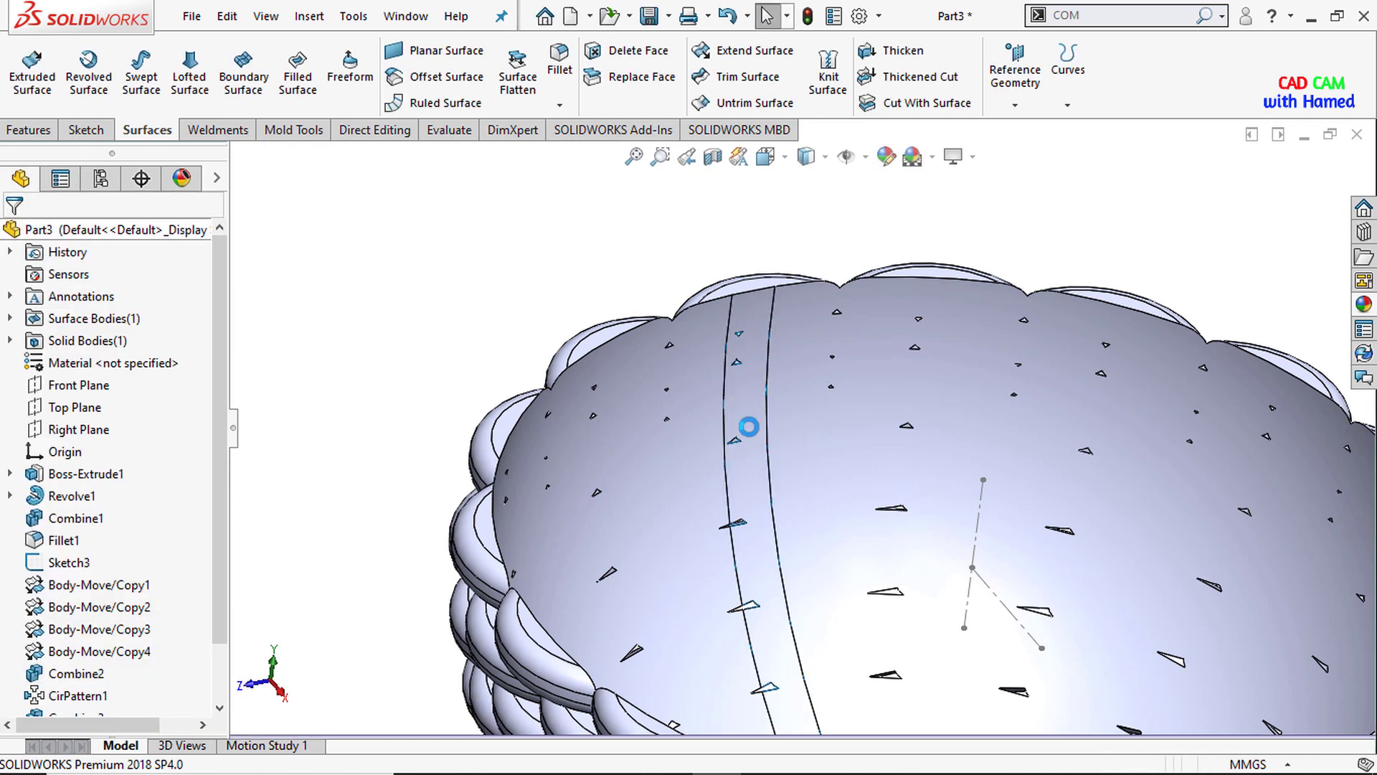
Step: Hide the solid basket body, leaving only the knitted strip surface in view
{"action": "left_click", "coordinate": [928, 399]}
{"action": "right_click", "coordinate": [928, 398]}
{"action": "left_click", "coordinate": [978, 243]}
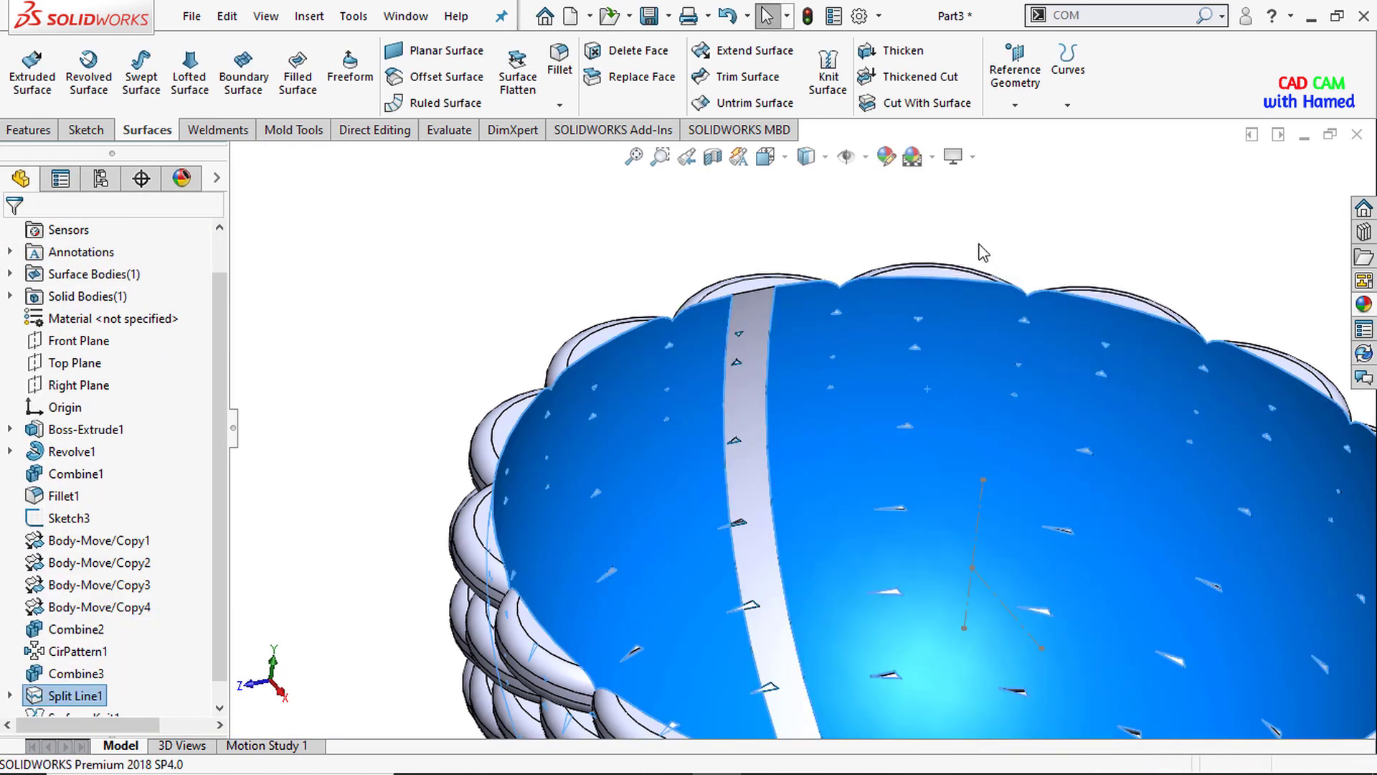
{"action": "middle_click_drag", "start_coordinate": [744, 399], "coordinate": [735, 326]}
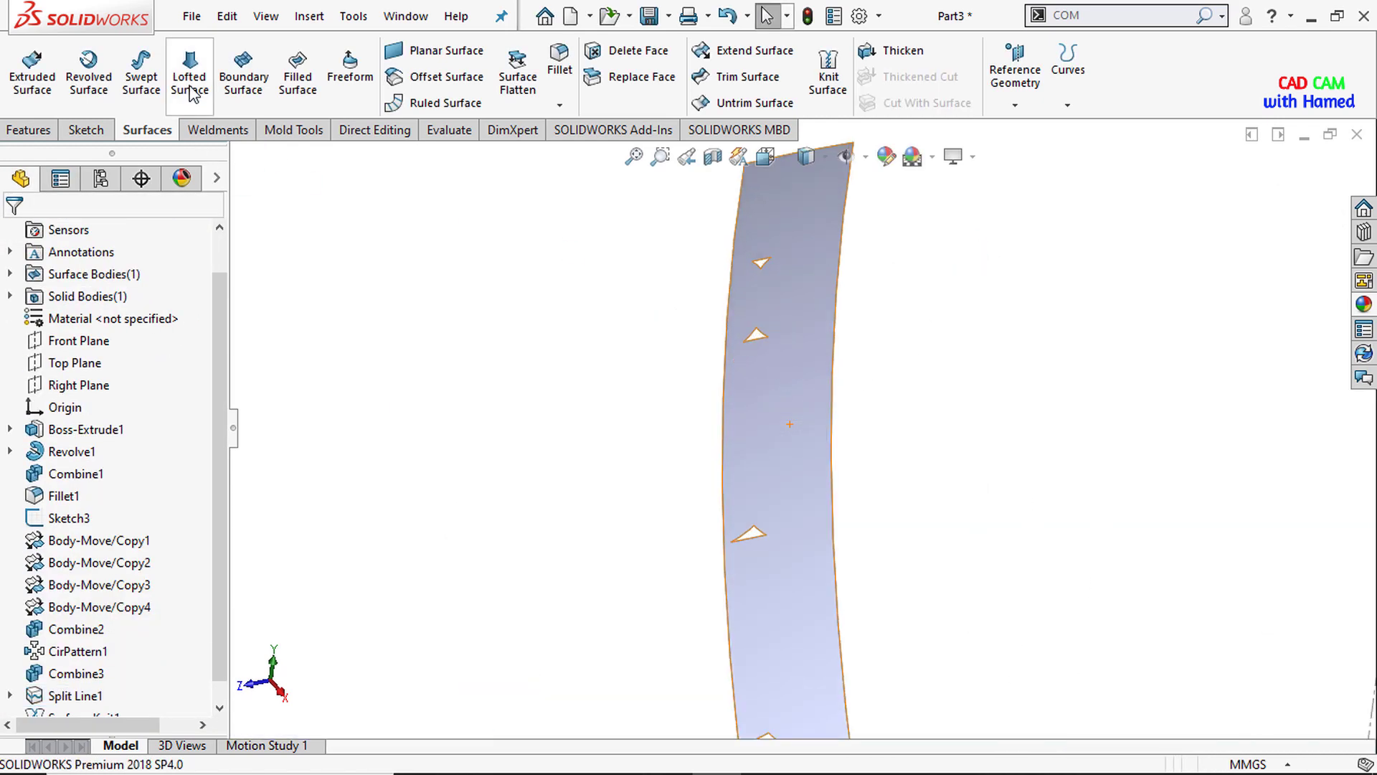
Step: Fill the uppermost triangular hole in the strip with a Filled Surface bounded by its three edges, using Contact
{"action": "left_click", "coordinate": [297, 79]}
{"action": "scroll", "coordinate": [888, 304], "scroll_direction": "down", "scroll_amount": 6}
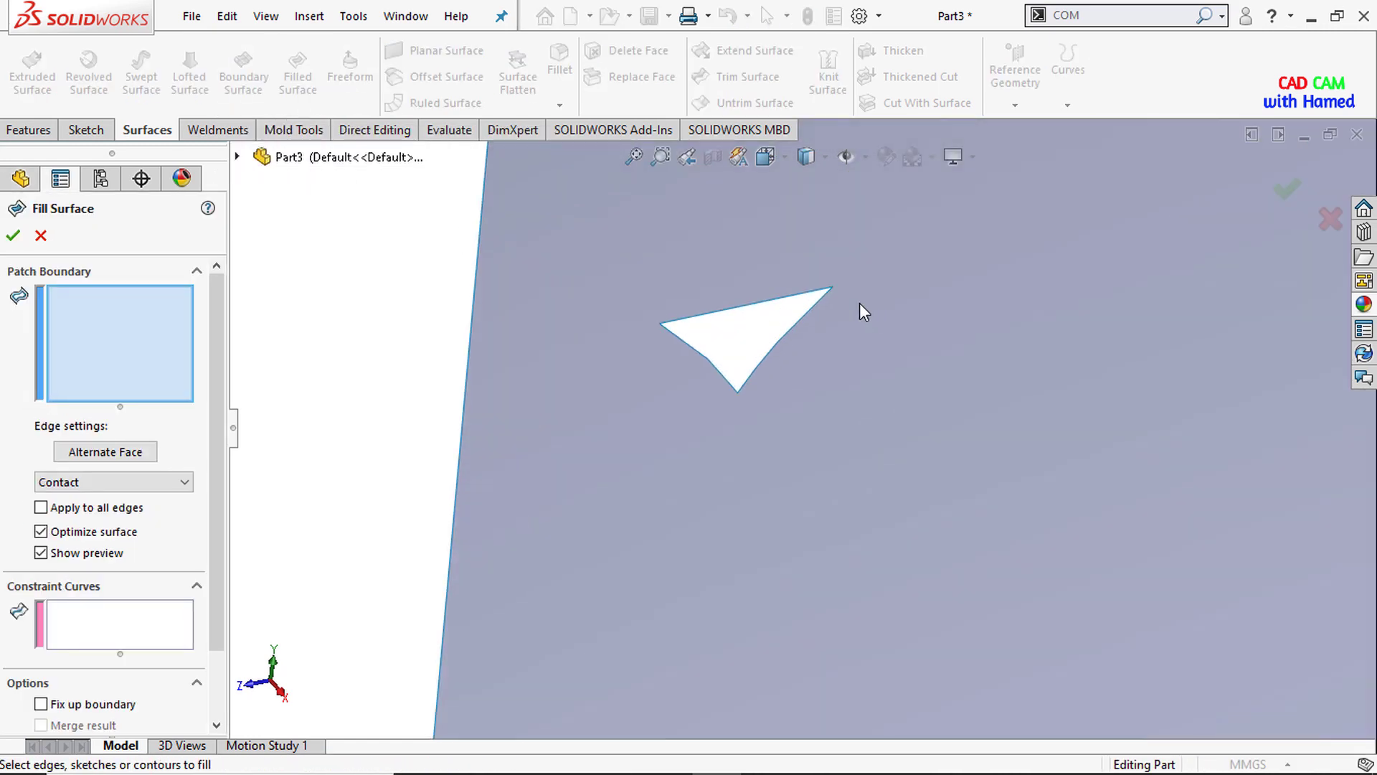
{"action": "left_click", "coordinate": [710, 366]}
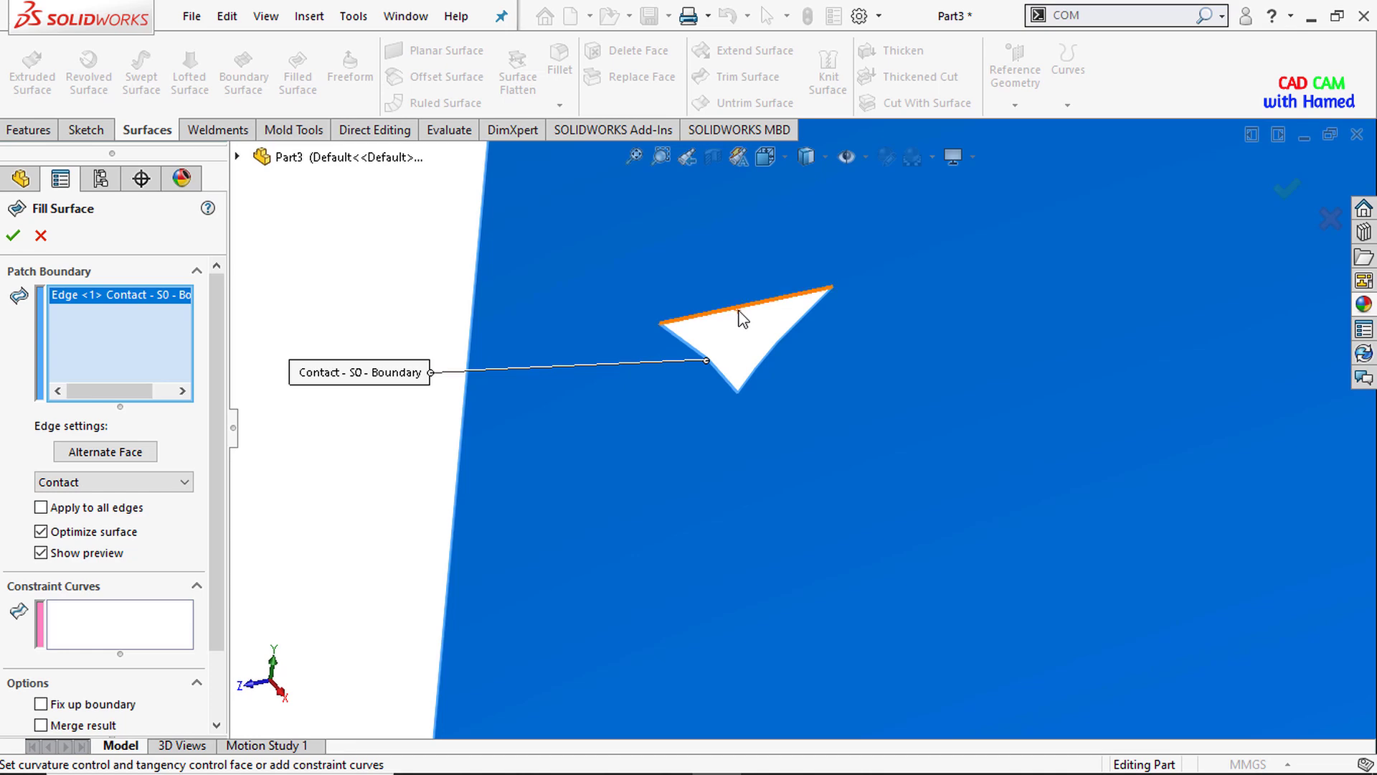
{"action": "left_click", "coordinate": [738, 313]}
{"action": "left_click", "coordinate": [783, 347]}
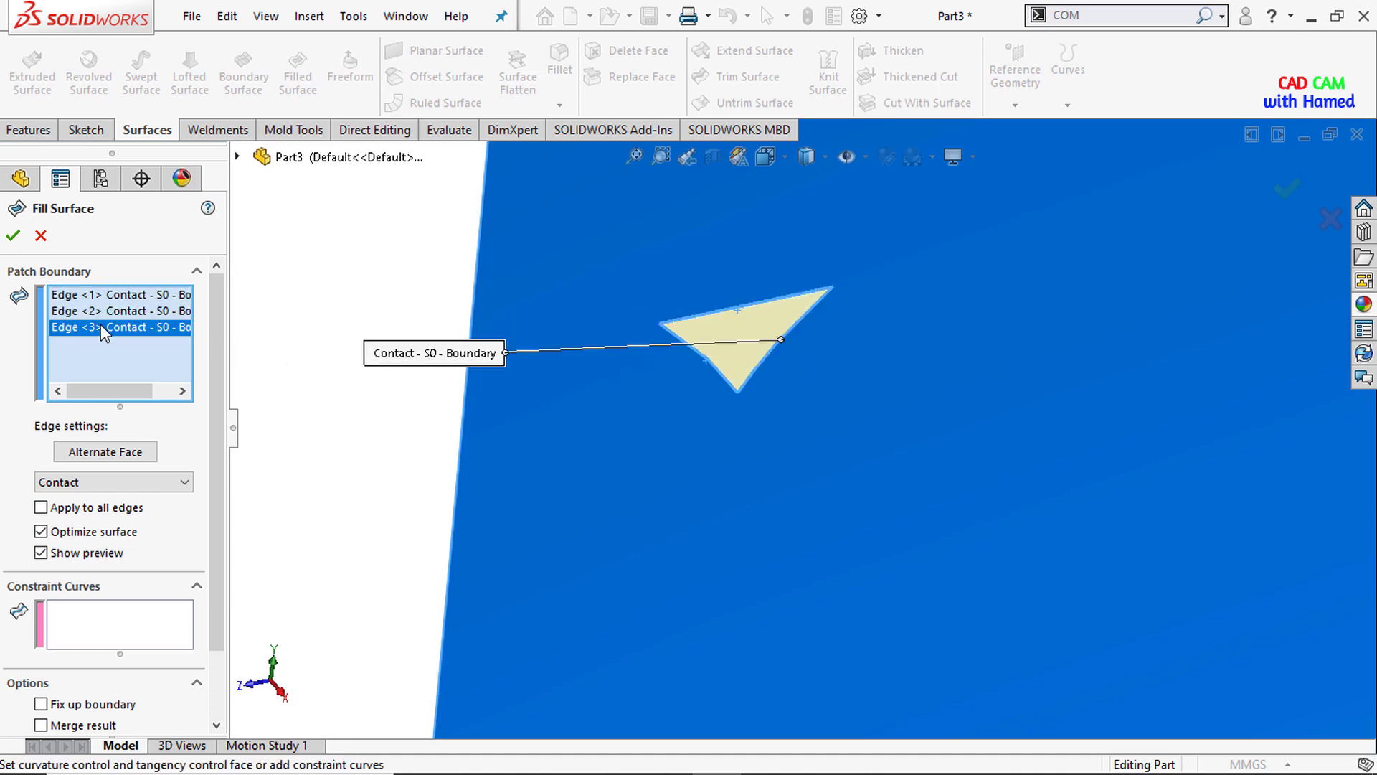
{"action": "left_click", "coordinate": [13, 235]}
{"action": "scroll", "coordinate": [752, 583], "scroll_direction": "up", "scroll_amount": 3}
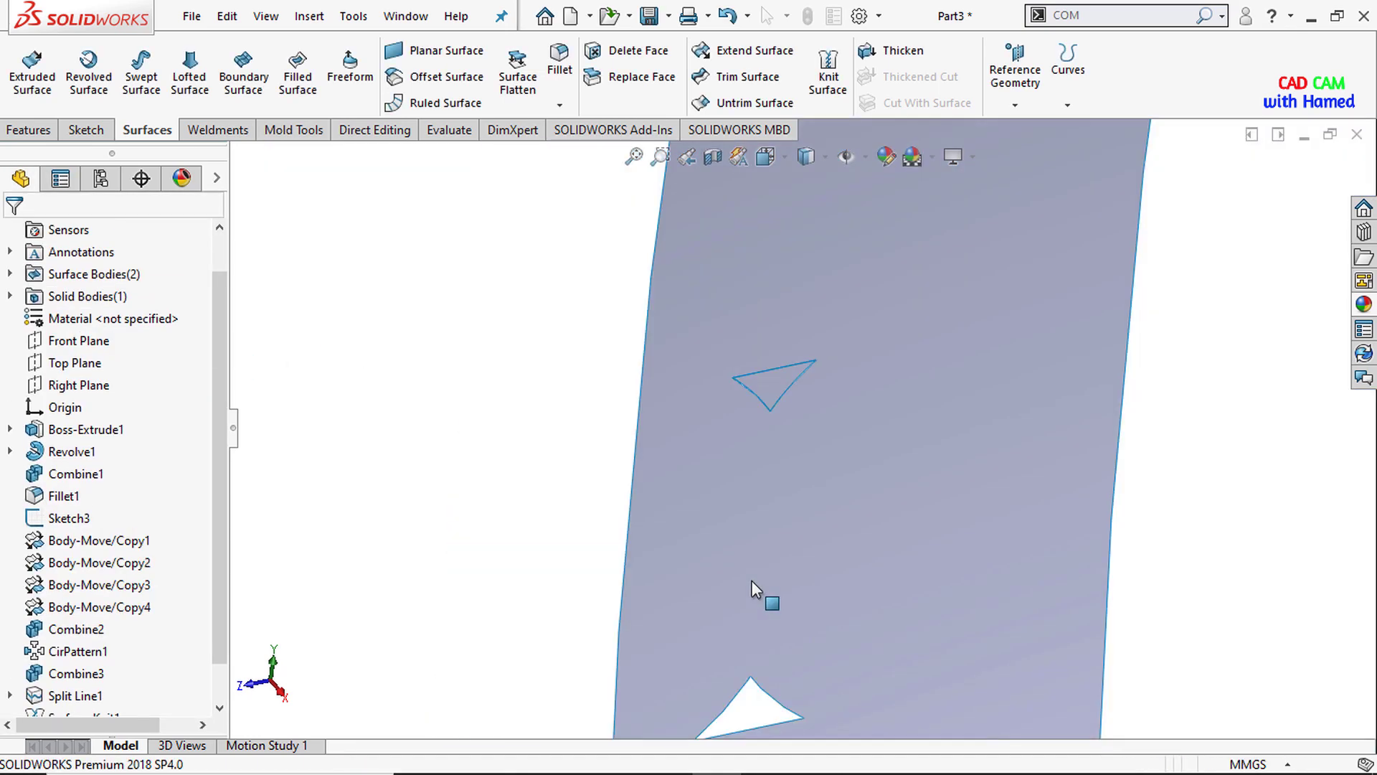
Step: Patch the second triangular hole down the strip with a Filled Surface through its three edges, using Contact
{"action": "scroll", "coordinate": [762, 545], "scroll_direction": "down", "scroll_amount": 3}
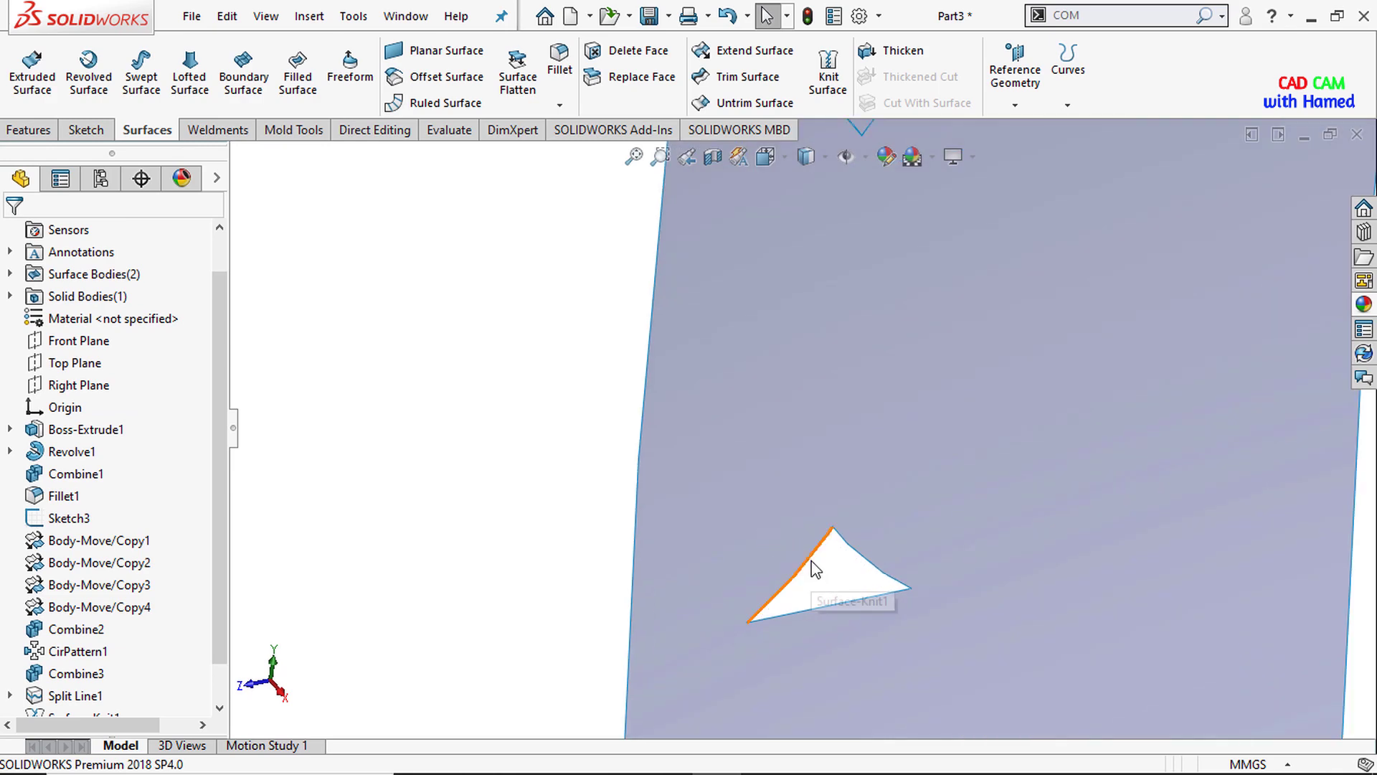
{"action": "left_click", "coordinate": [853, 556]}
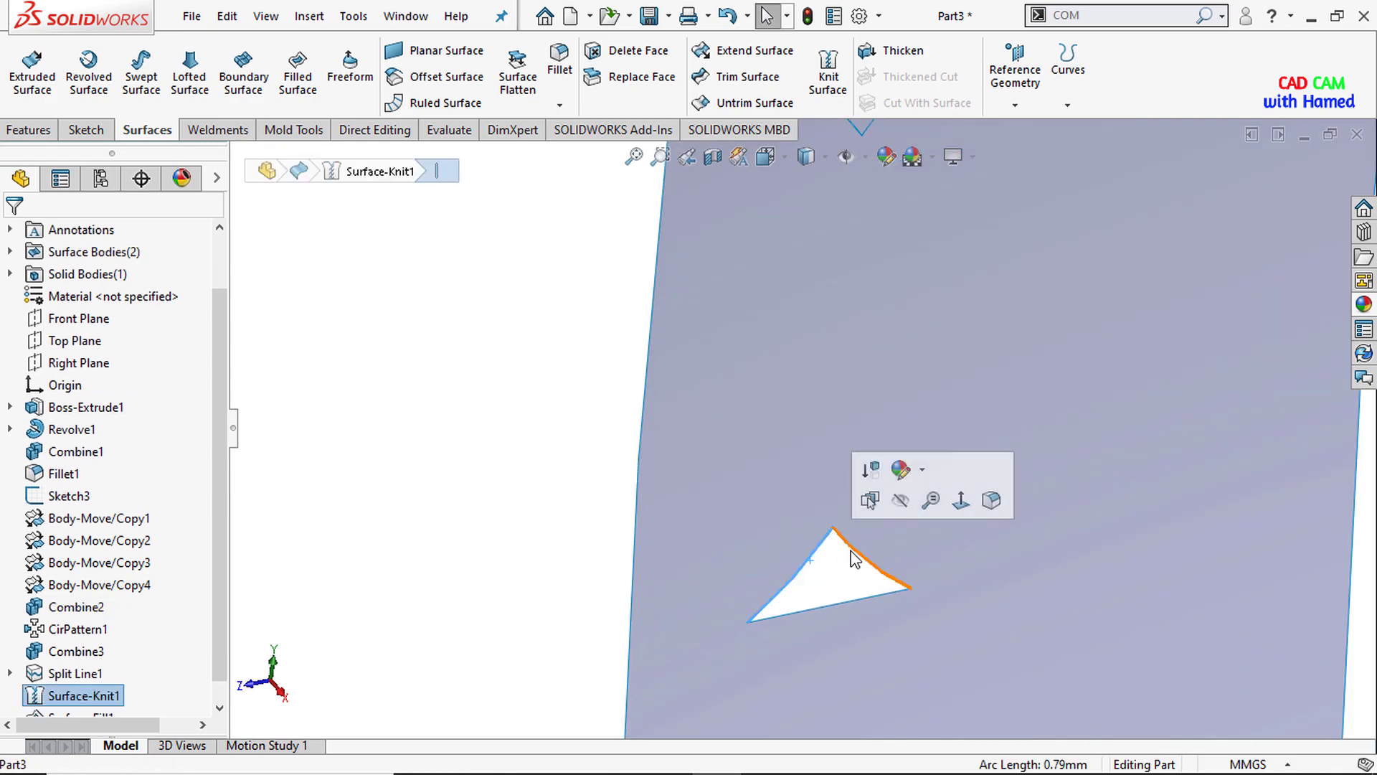
{"action": "left_click", "coordinate": [841, 605]}
{"action": "left_click", "coordinate": [298, 82]}
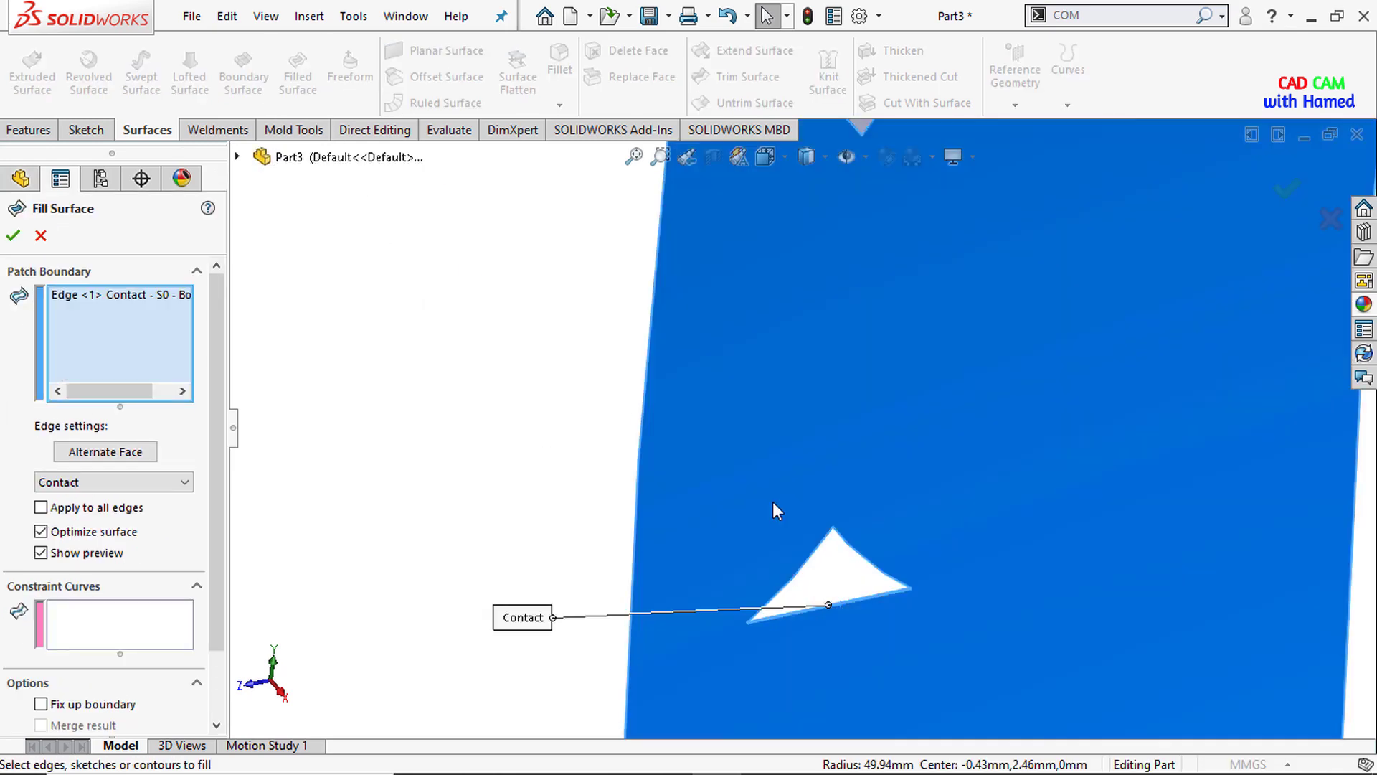
{"action": "left_click", "coordinate": [811, 566]}
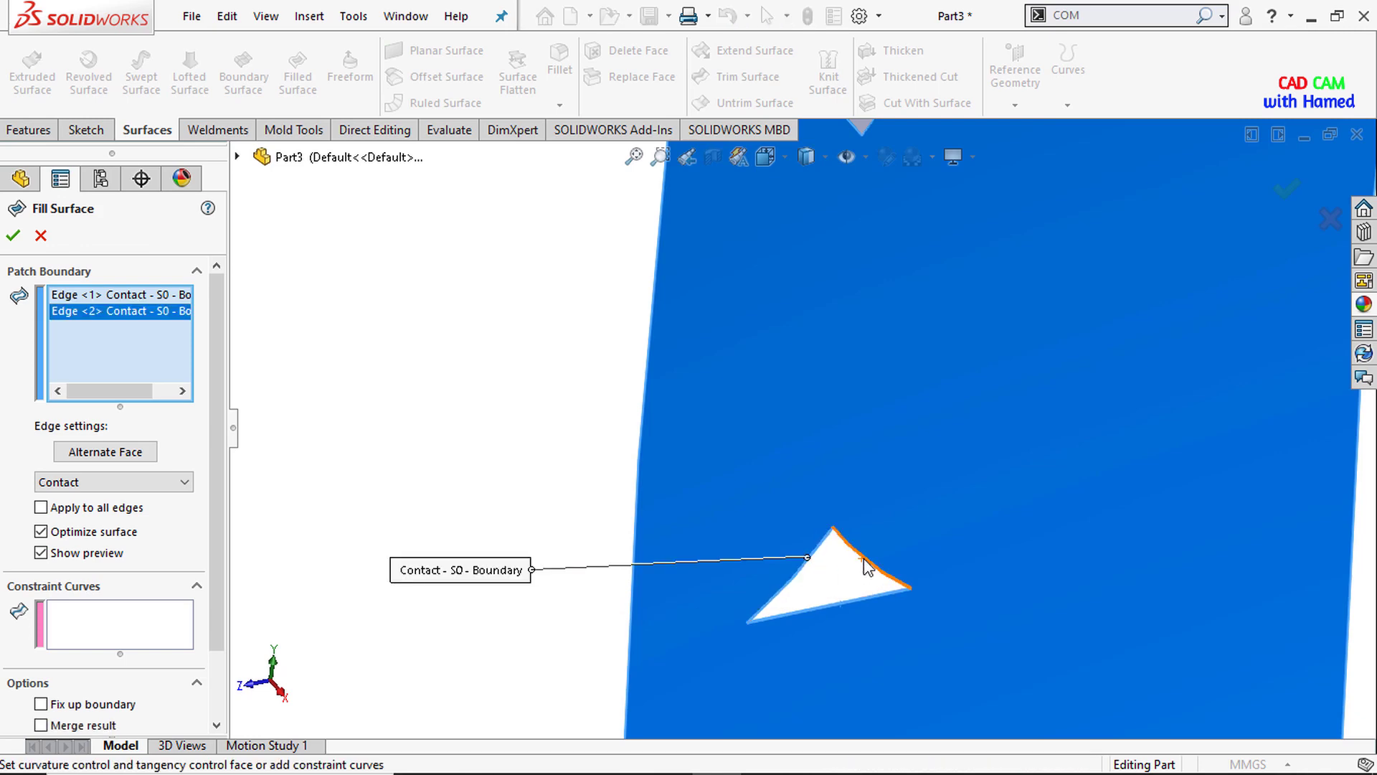
{"action": "left_click", "coordinate": [867, 560]}
{"action": "left_click", "coordinate": [16, 235]}
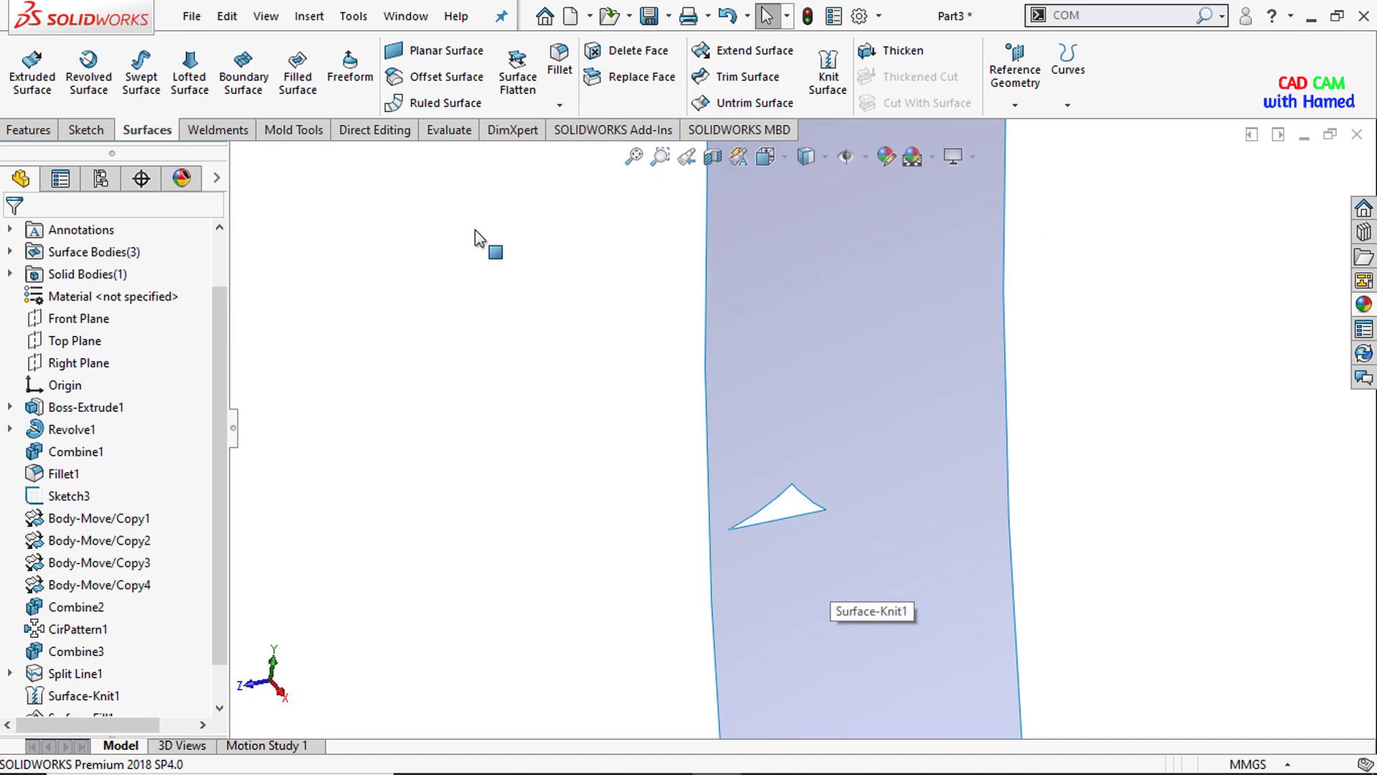
Step: Close the third triangular hole down the strip with a Contact Filled Surface along its three edges
{"action": "left_click", "coordinate": [298, 83]}
{"action": "scroll", "coordinate": [765, 506], "scroll_direction": "down", "scroll_amount": 5}
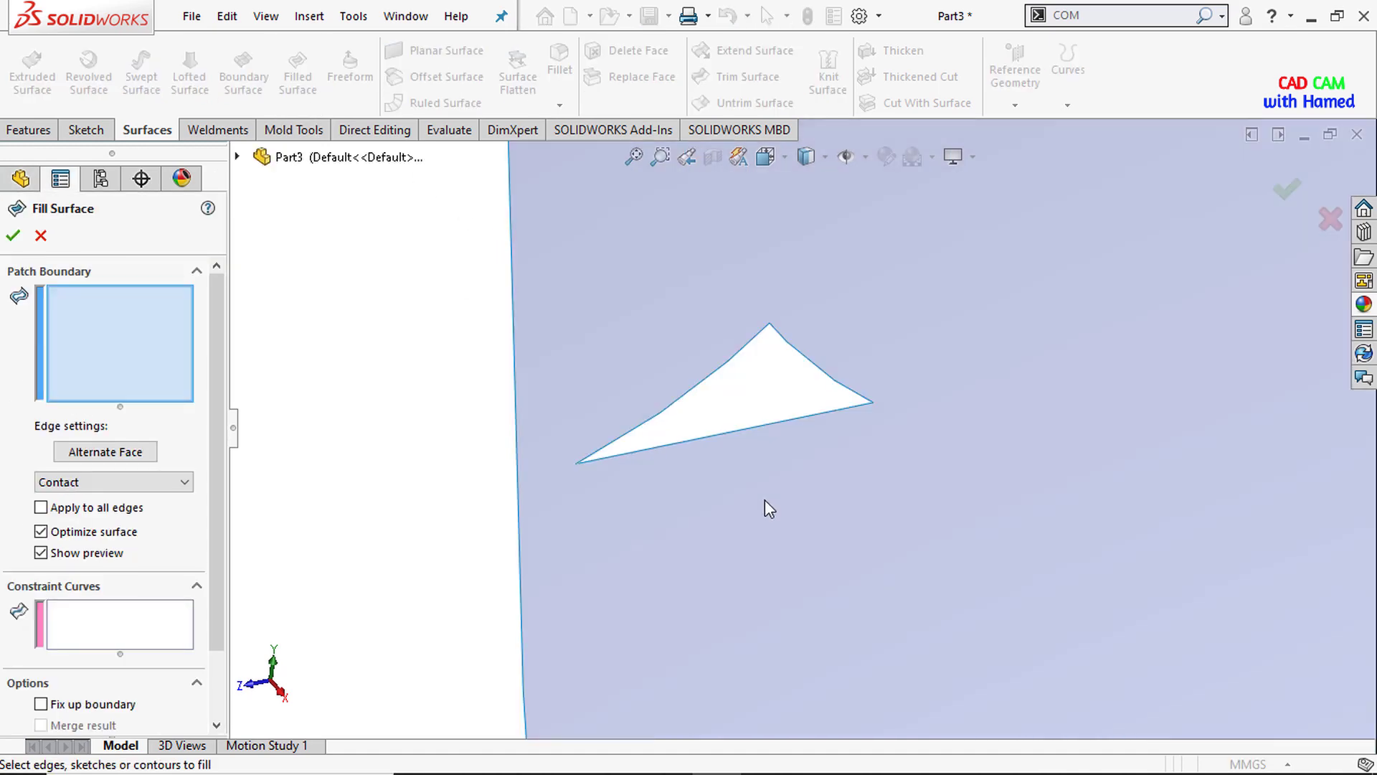
{"action": "left_click", "coordinate": [696, 351]}
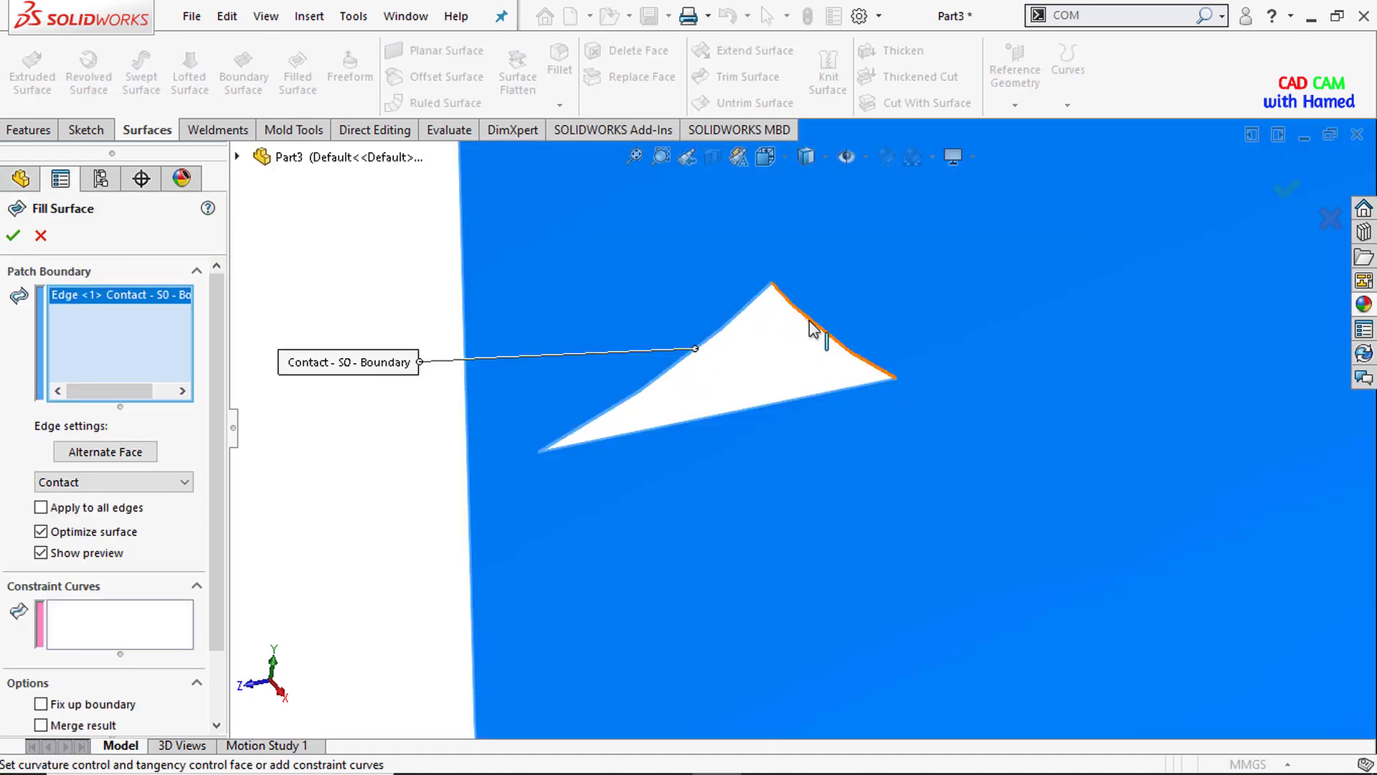
{"action": "left_click", "coordinate": [811, 327]}
{"action": "left_click", "coordinate": [767, 404]}
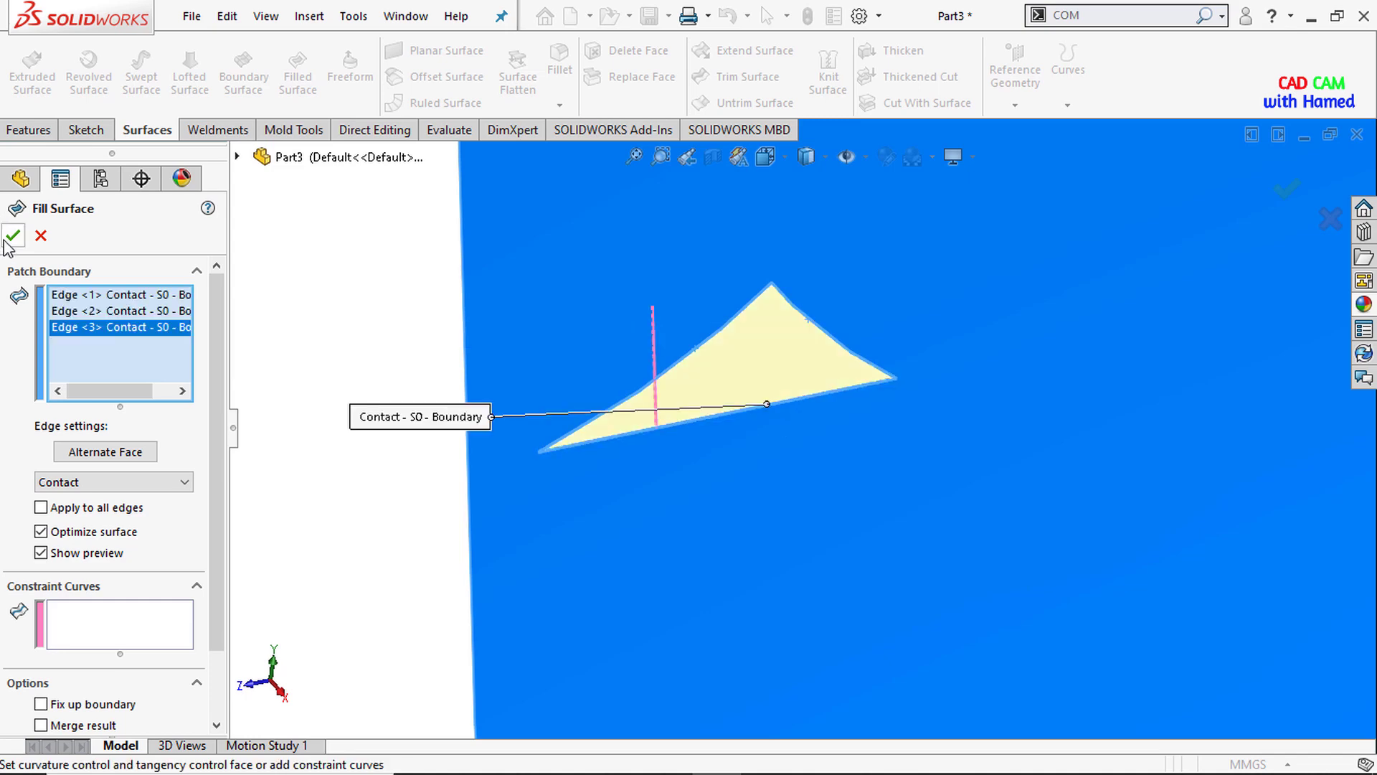
{"action": "left_click", "coordinate": [13, 236]}
{"action": "scroll", "coordinate": [696, 548], "scroll_direction": "up", "scroll_amount": 5}
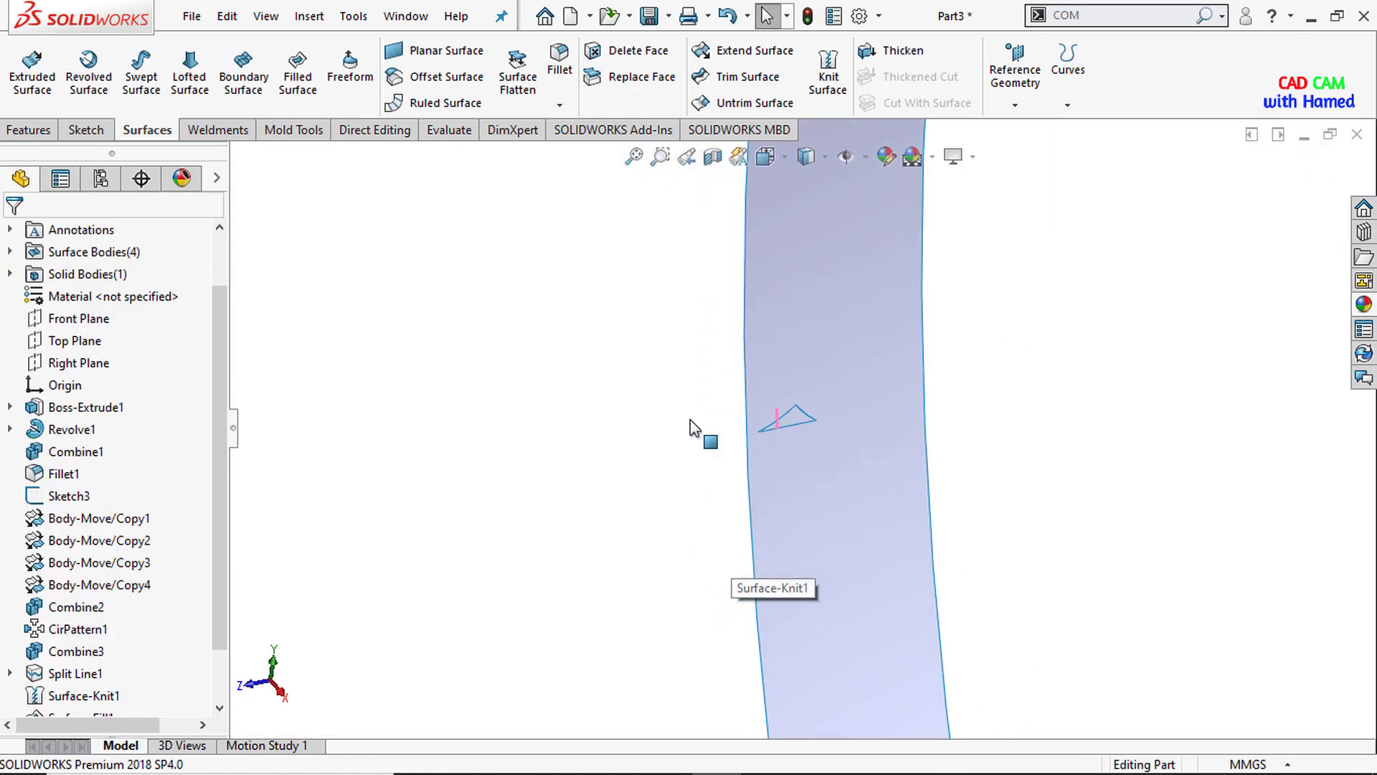
Step: Inspect the third filled patch, then reopen Surface-Fill3 and accept it again with the same three boundary edges
{"action": "scroll", "coordinate": [756, 411], "scroll_direction": "down", "scroll_amount": 8}
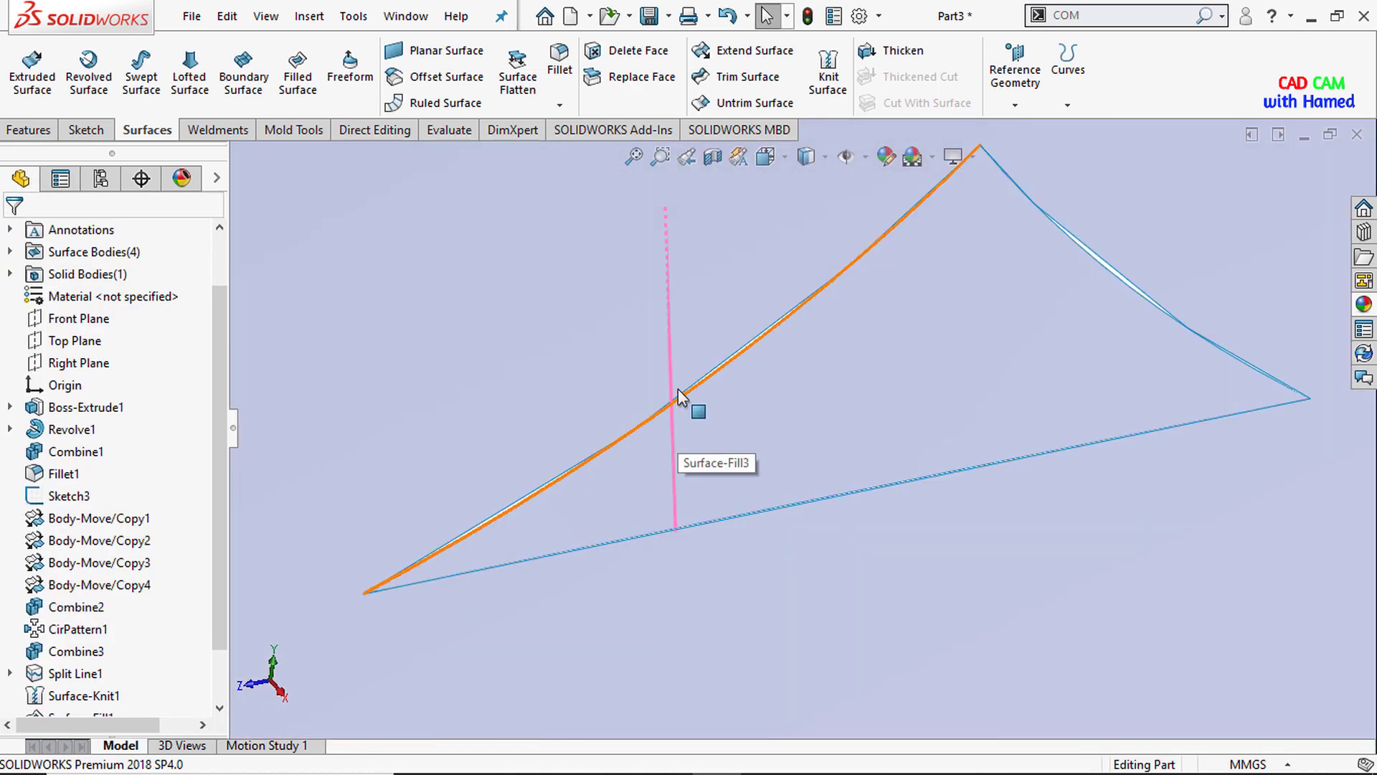
{"action": "middle_click_drag", "start_coordinate": [678, 389], "coordinate": [741, 421]}
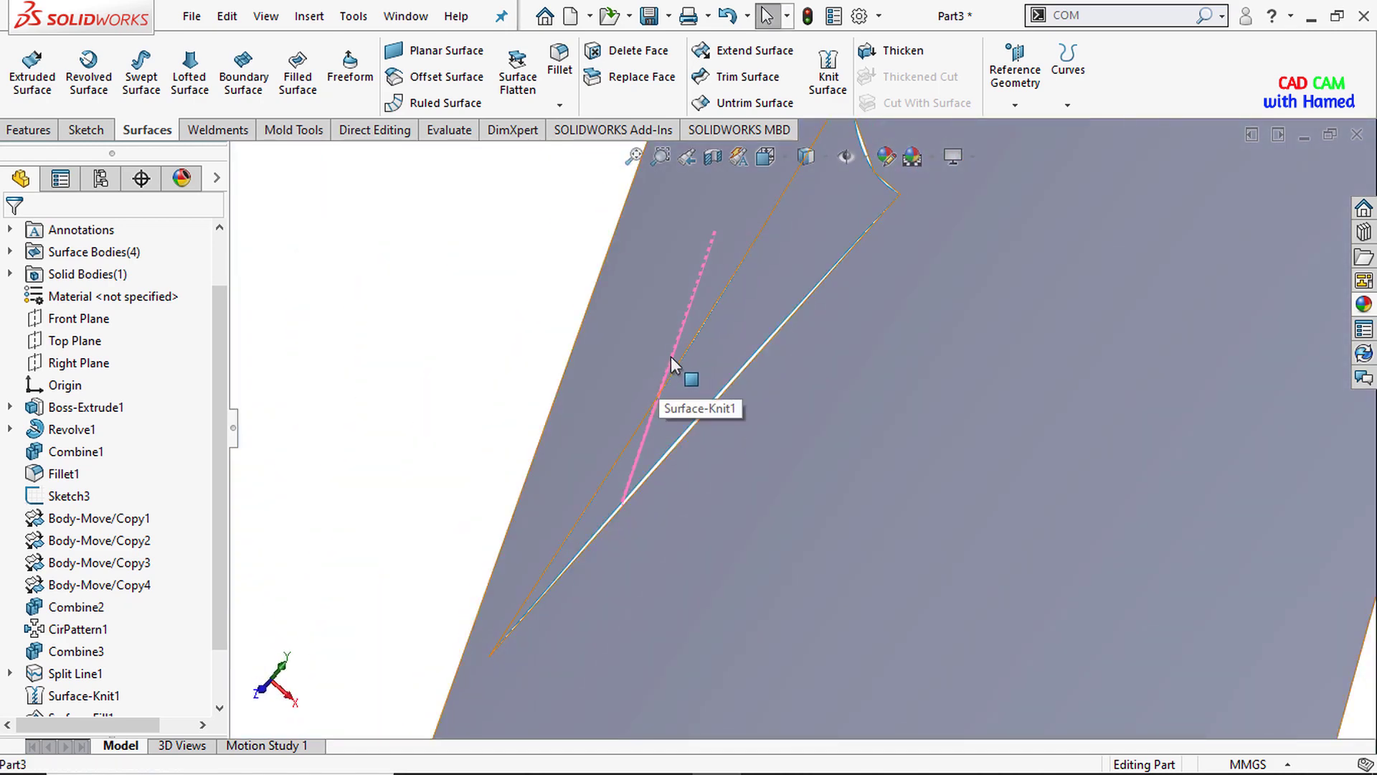
{"action": "left_click", "coordinate": [672, 365]}
{"action": "middle_click_drag", "start_coordinate": [670, 455], "coordinate": [581, 649]}
{"action": "scroll", "coordinate": [175, 602], "scroll_direction": "down", "scroll_amount": 1}
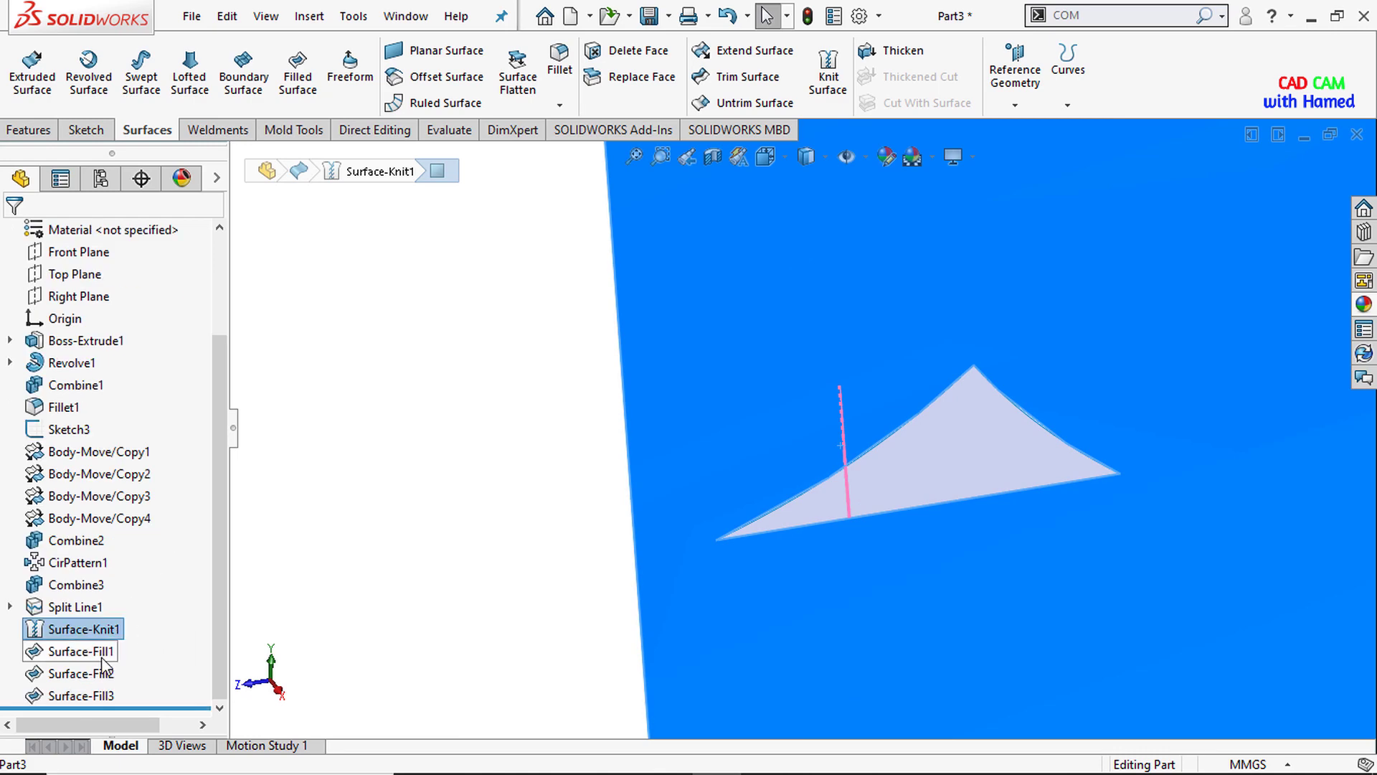
{"action": "left_click", "coordinate": [82, 696]}
{"action": "left_click", "coordinate": [99, 634]}
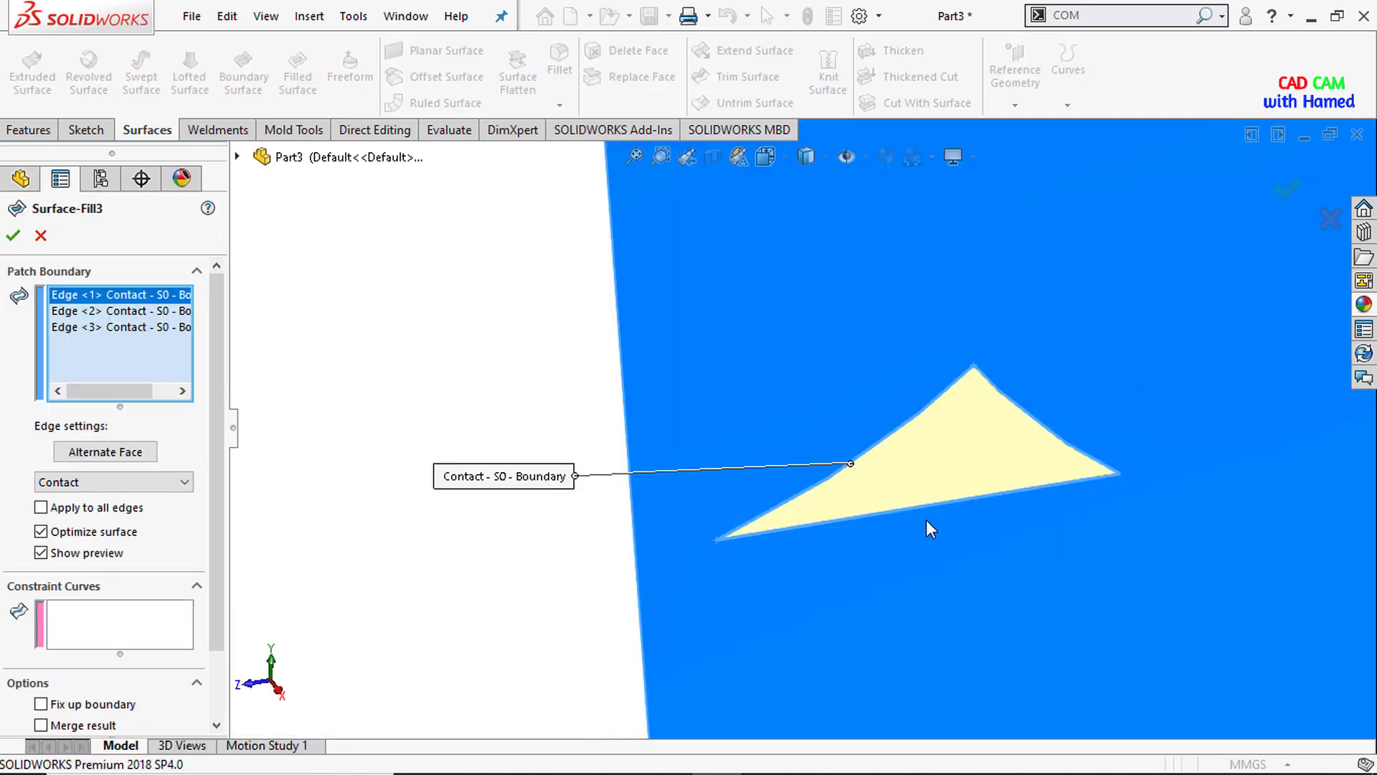
{"action": "left_click", "coordinate": [12, 236]}
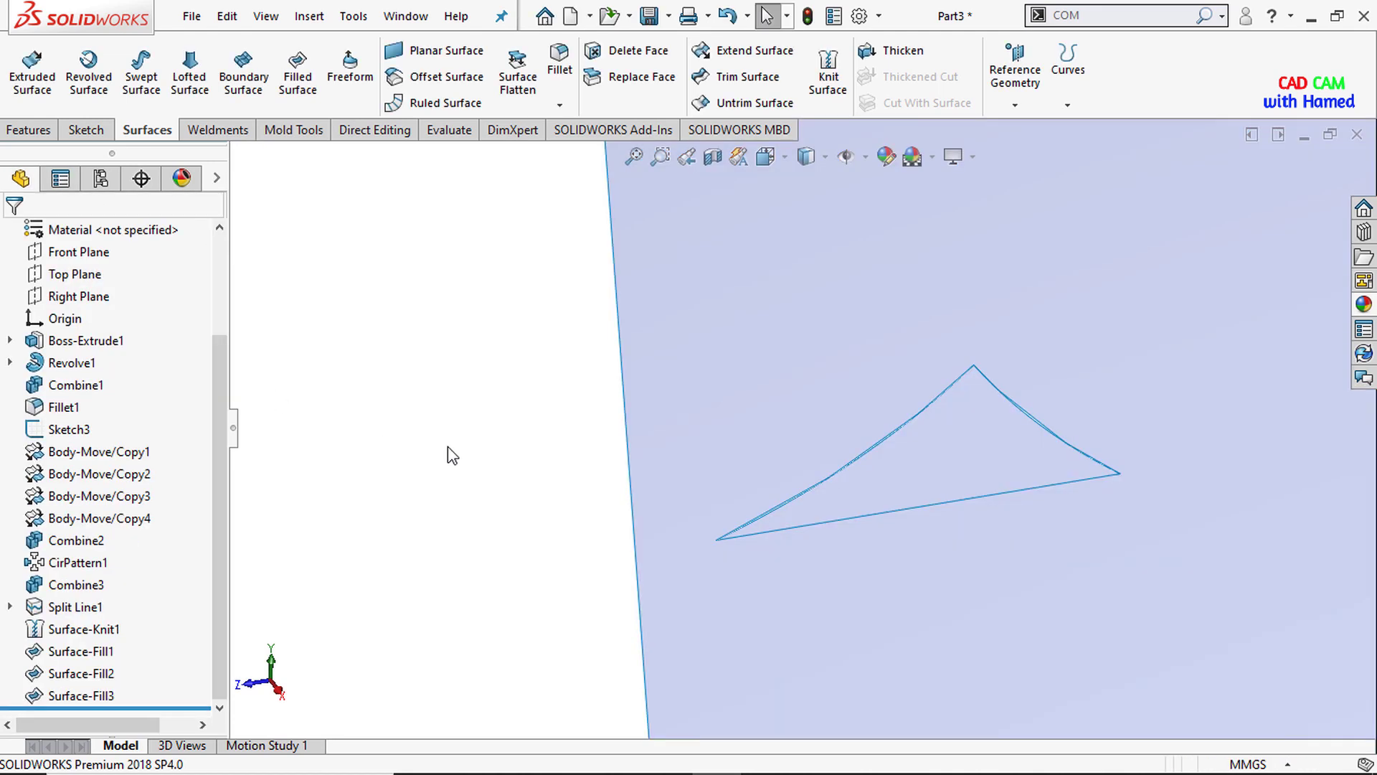
Step: Create a Curve Through Reference Points joining the two corner vertices of the first open notch along the strip's side edge
{"action": "scroll", "coordinate": [1078, 463], "scroll_direction": "up", "scroll_amount": 5}
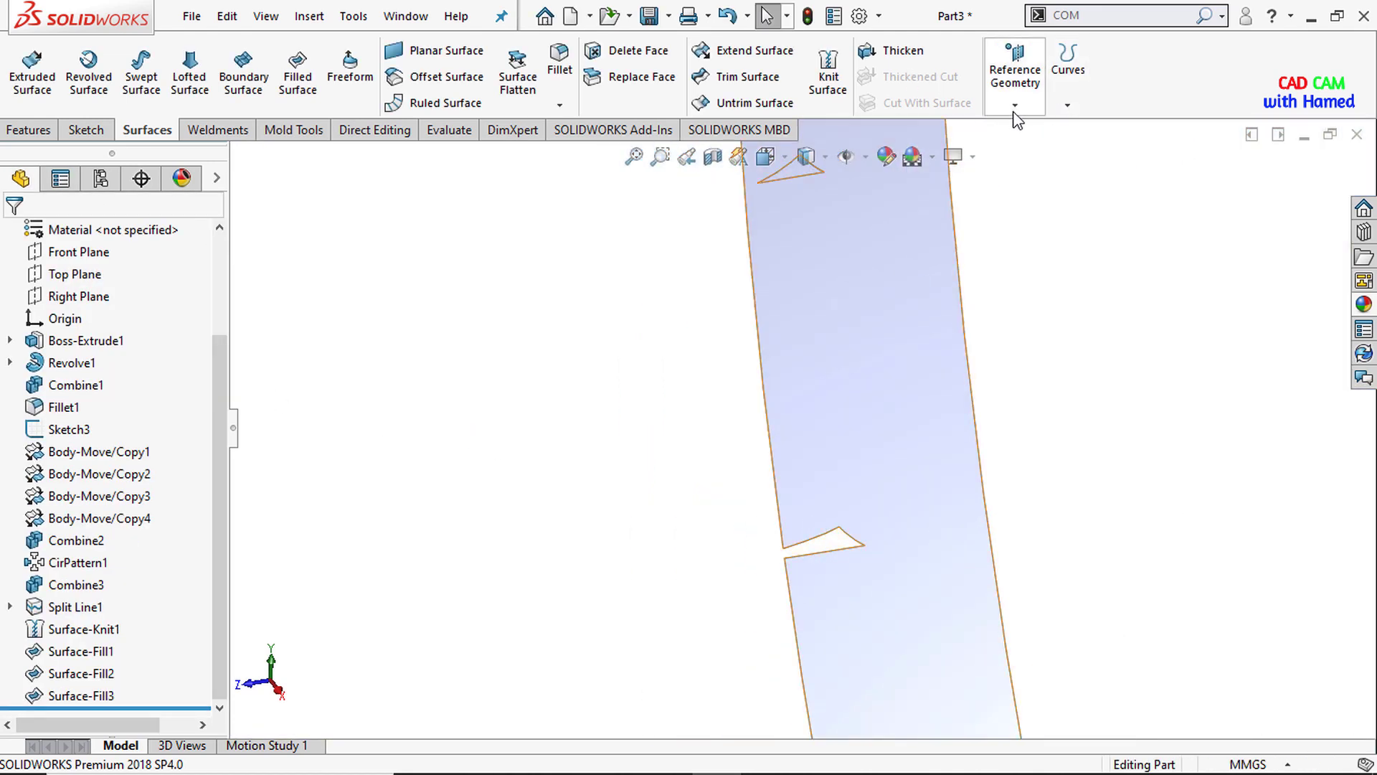
{"action": "left_click", "coordinate": [1013, 109]}
{"action": "left_click", "coordinate": [1066, 109]}
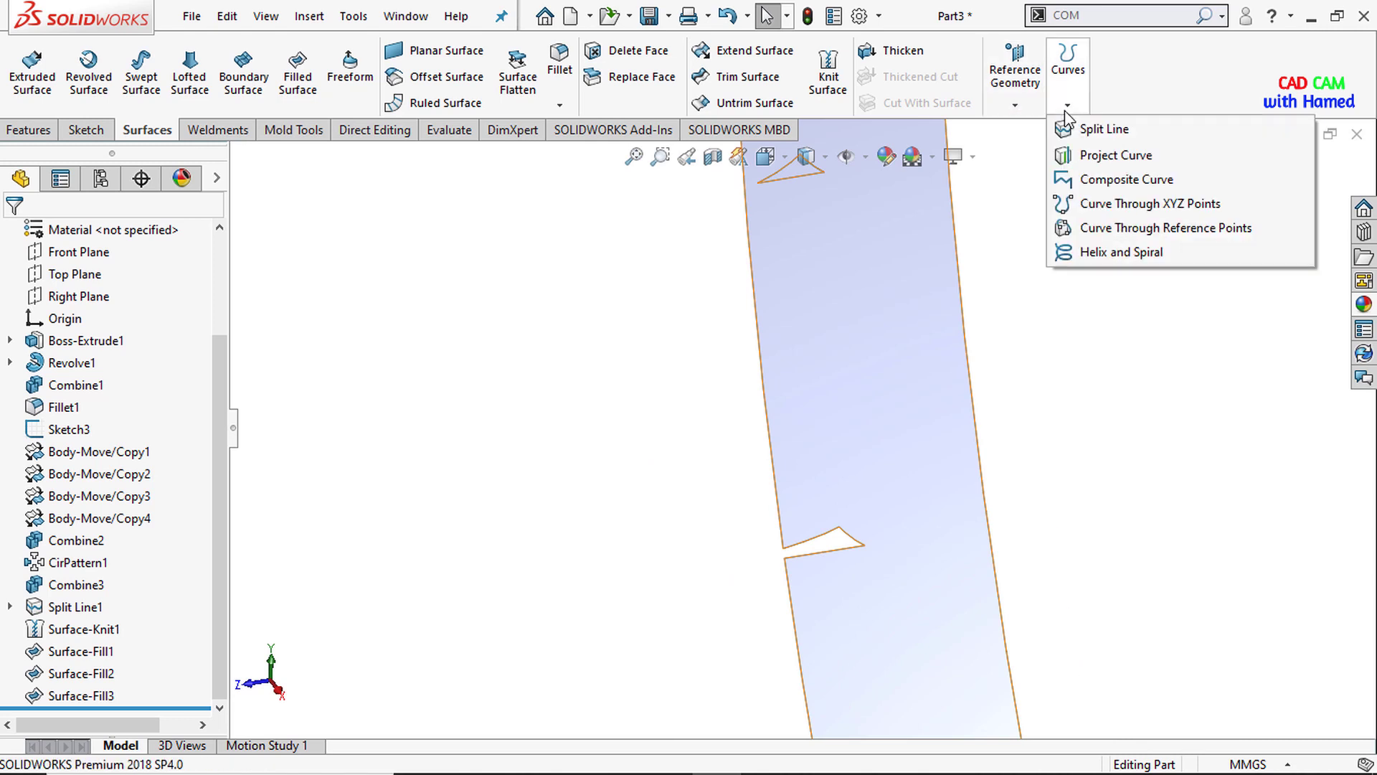
{"action": "left_click", "coordinate": [1120, 230]}
{"action": "scroll", "coordinate": [902, 534], "scroll_direction": "down", "scroll_amount": 5}
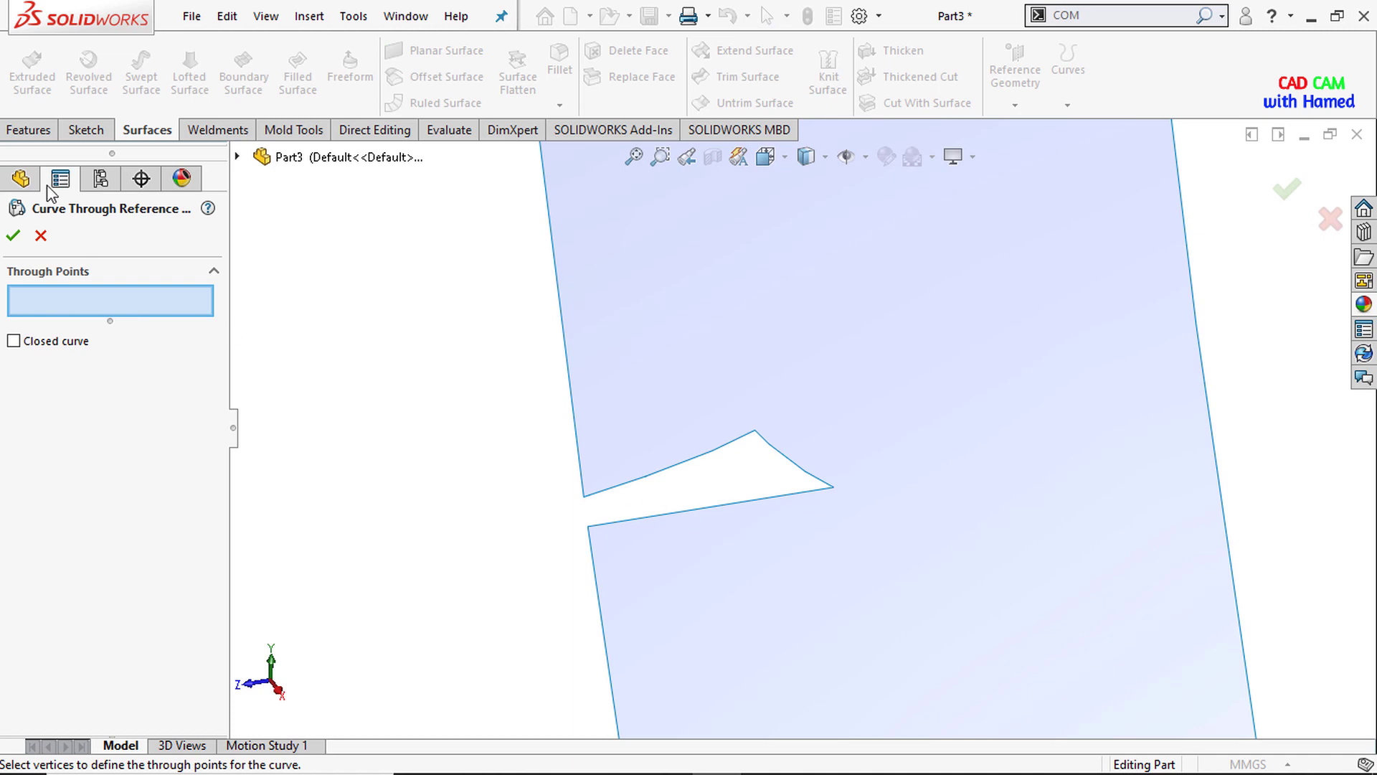
{"action": "left_click", "coordinate": [584, 496]}
{"action": "left_click", "coordinate": [588, 527]}
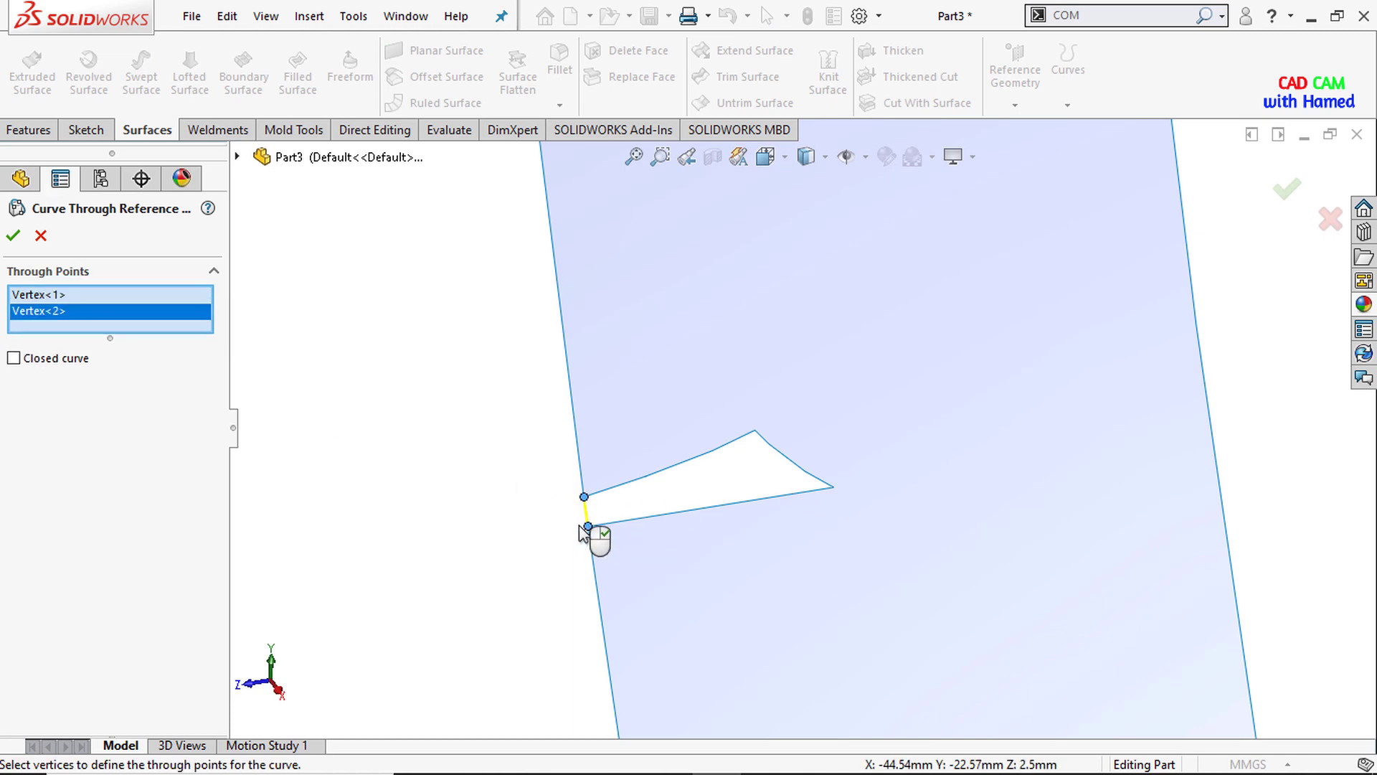
{"action": "left_click", "coordinate": [15, 237]}
Step: Create a Curve Through Reference Points joining the two corner vertices of the second open notch along the strip's side edge
{"action": "scroll", "coordinate": [789, 581], "scroll_direction": "up", "scroll_amount": 5}
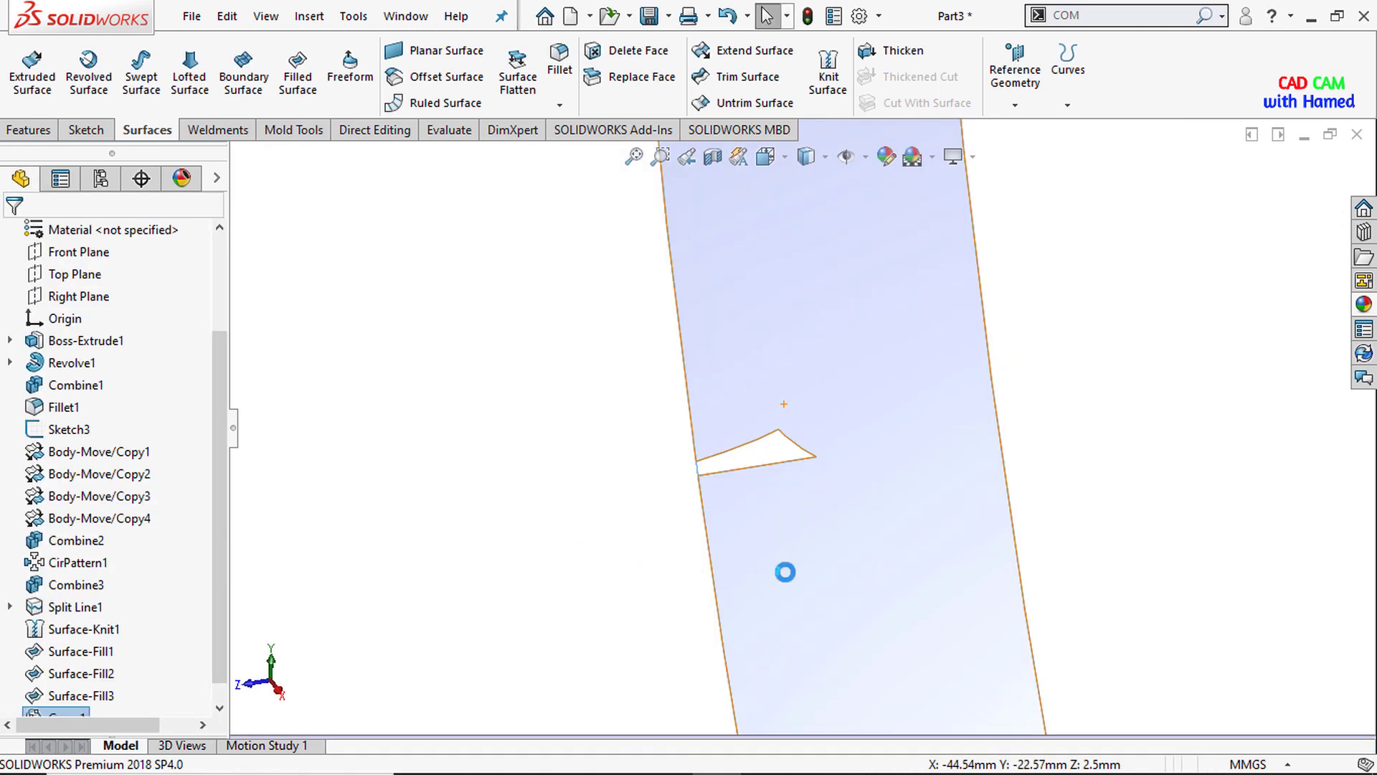
{"action": "scroll", "coordinate": [801, 600], "scroll_direction": "down", "scroll_amount": 3}
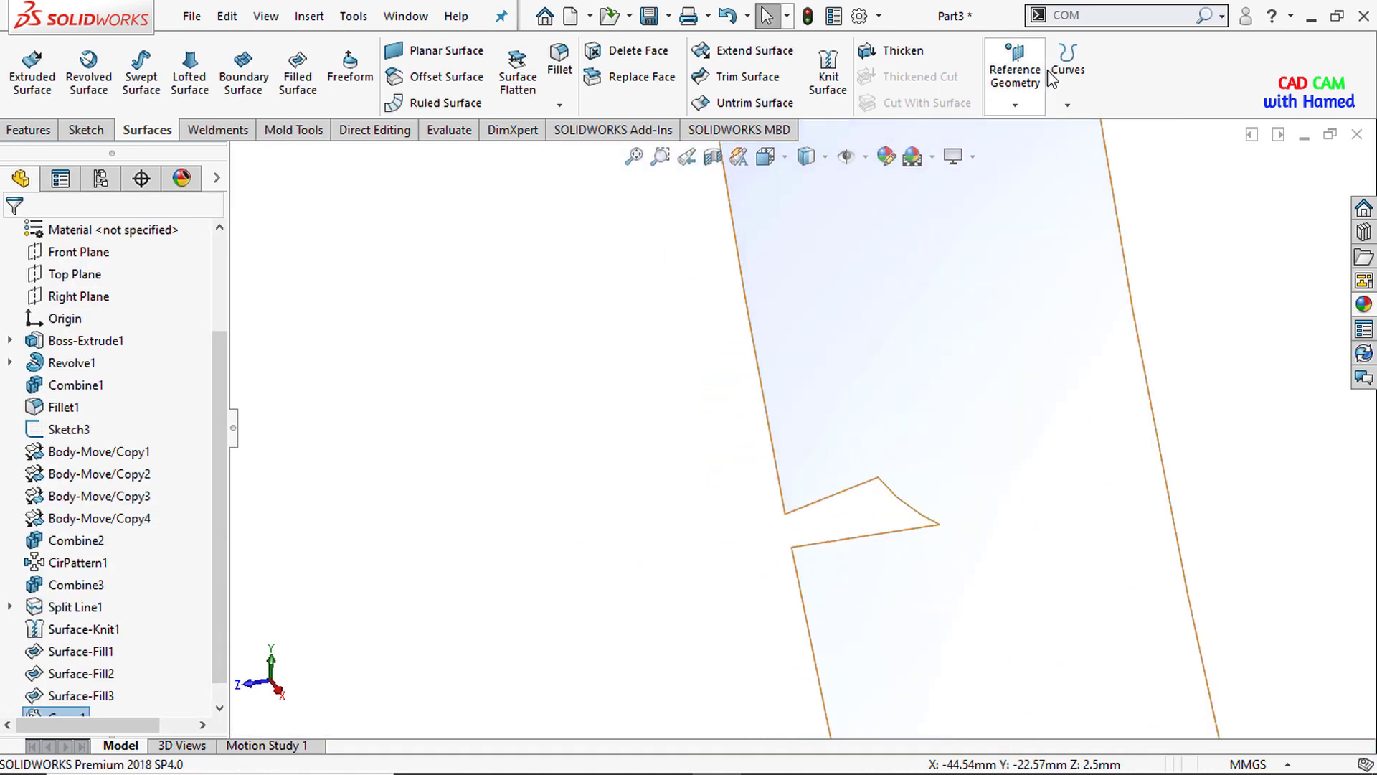
{"action": "left_click", "coordinate": [1068, 105]}
{"action": "left_click", "coordinate": [1076, 226]}
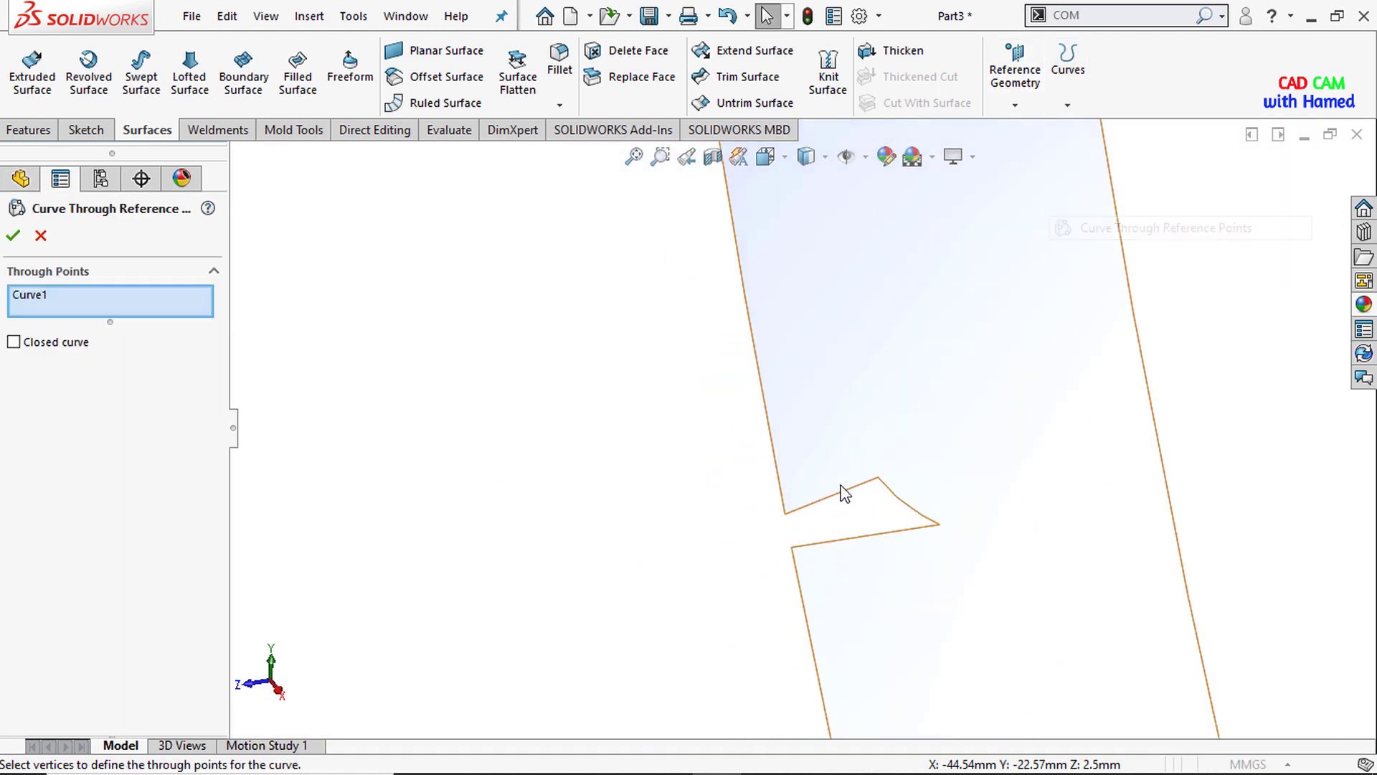
{"action": "scroll", "coordinate": [836, 556], "scroll_direction": "down", "scroll_amount": 2}
{"action": "scroll", "coordinate": [835, 559], "scroll_direction": "down", "scroll_amount": 3}
{"action": "left_click", "coordinate": [645, 334]}
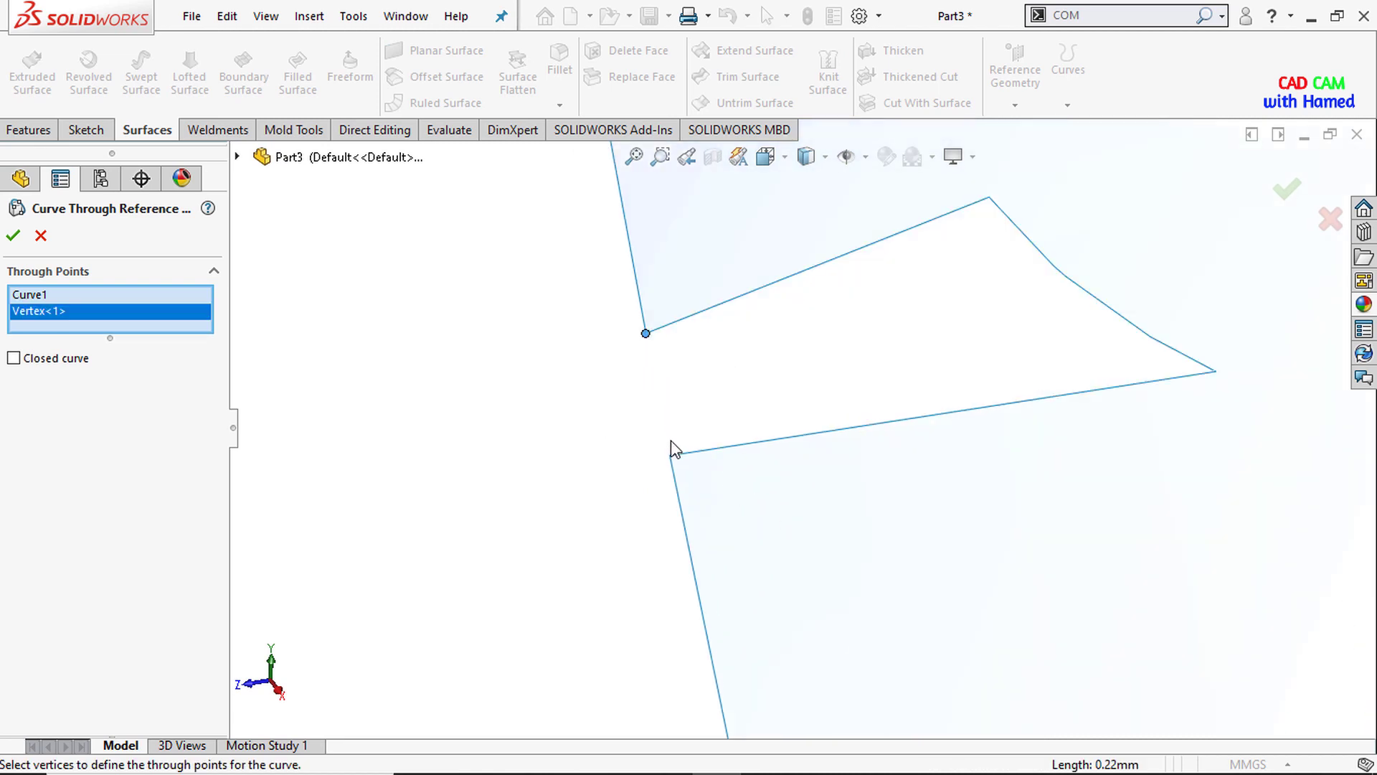
{"action": "left_click", "coordinate": [670, 456]}
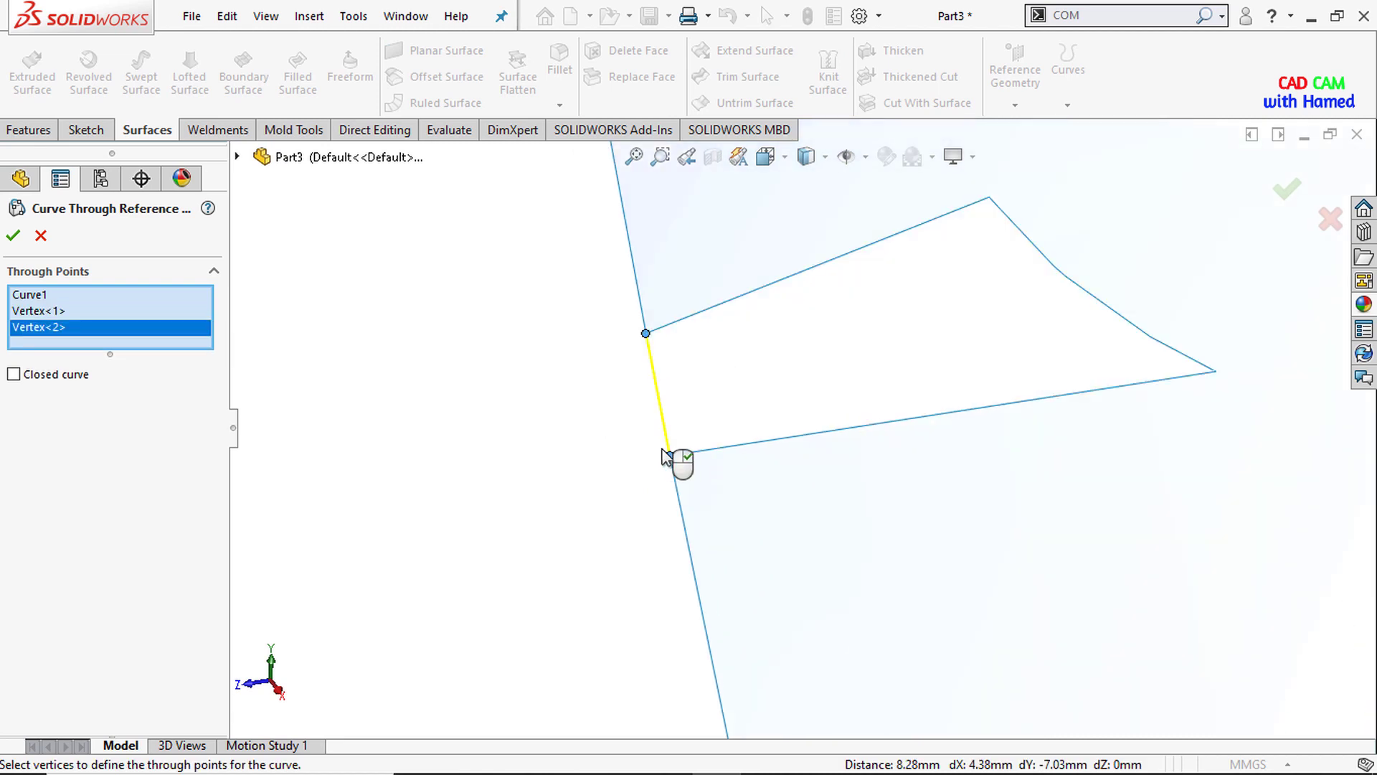
{"action": "left_click", "coordinate": [12, 236]}
Step: Bridge the mouth of the third open edge notch with a Curve Through Reference Points between its two corner vertices
{"action": "scroll", "coordinate": [849, 584], "scroll_direction": "up", "scroll_amount": 4}
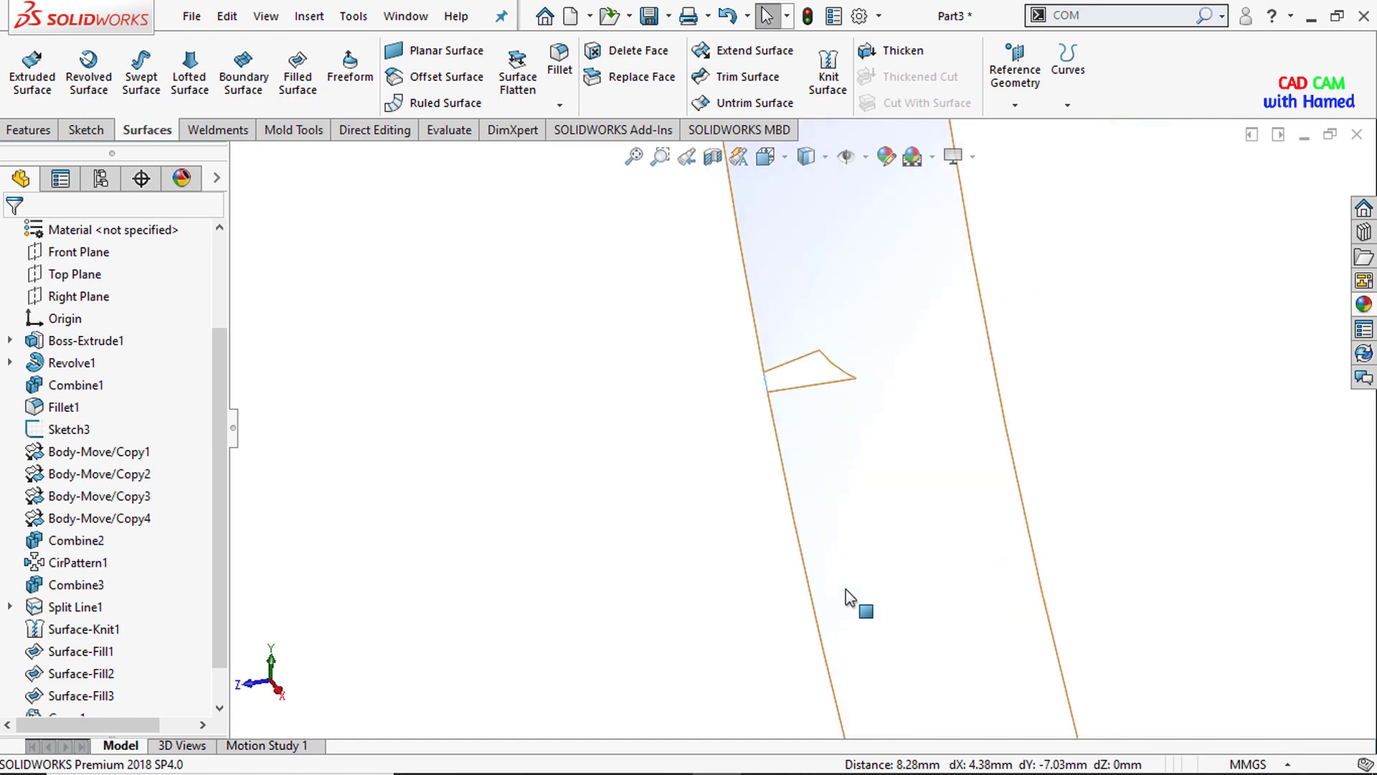
{"action": "scroll", "coordinate": [845, 591], "scroll_direction": "up", "scroll_amount": 2}
{"action": "scroll", "coordinate": [825, 542], "scroll_direction": "down", "scroll_amount": 6}
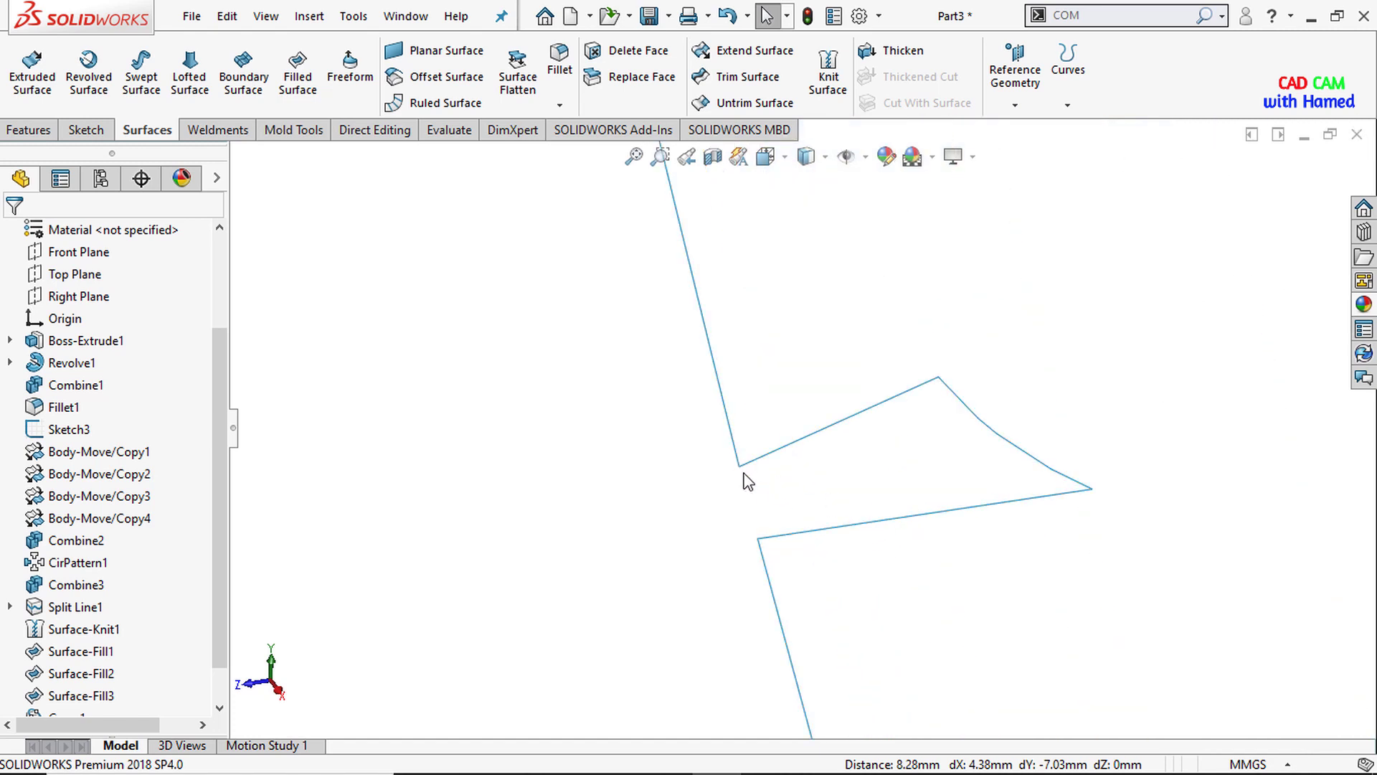
{"action": "left_click", "coordinate": [1068, 69]}
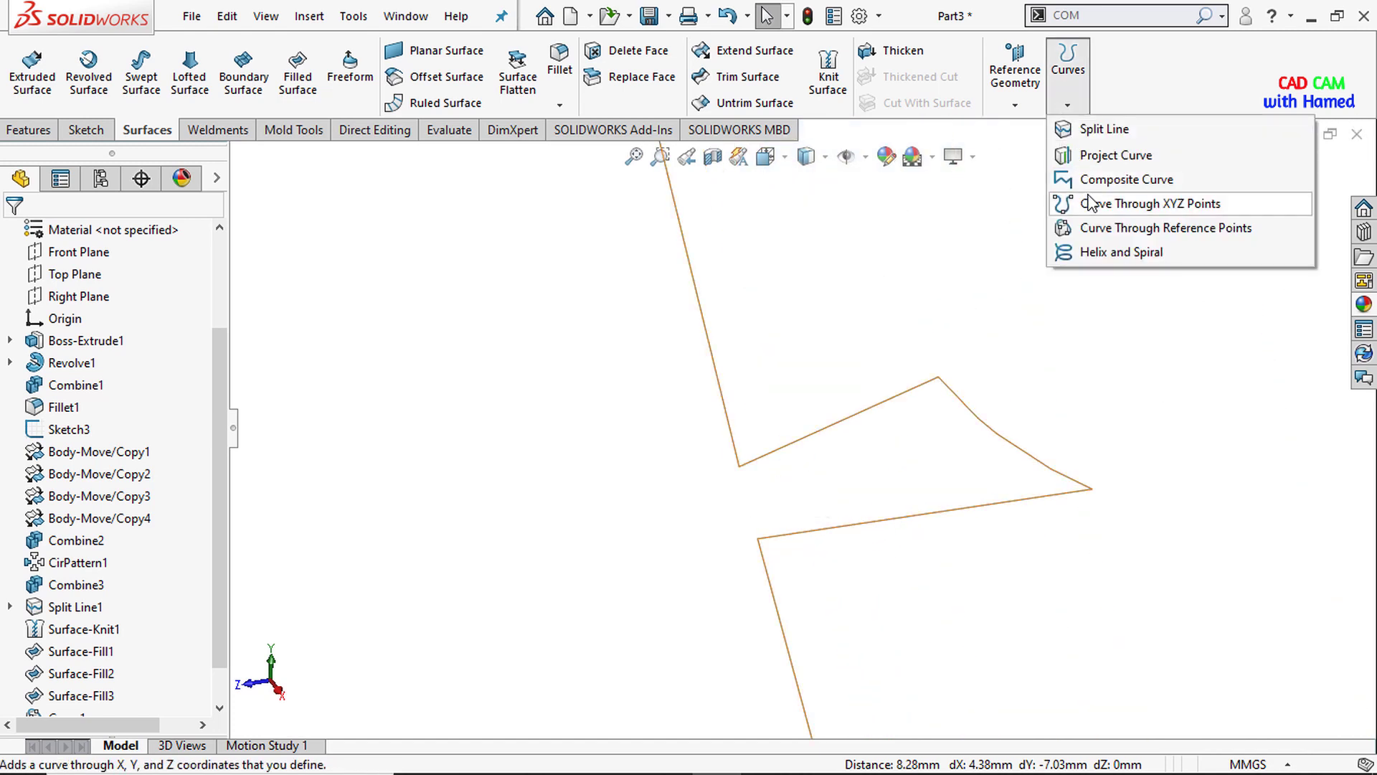
{"action": "left_click", "coordinate": [1097, 227]}
{"action": "left_click", "coordinate": [740, 467]}
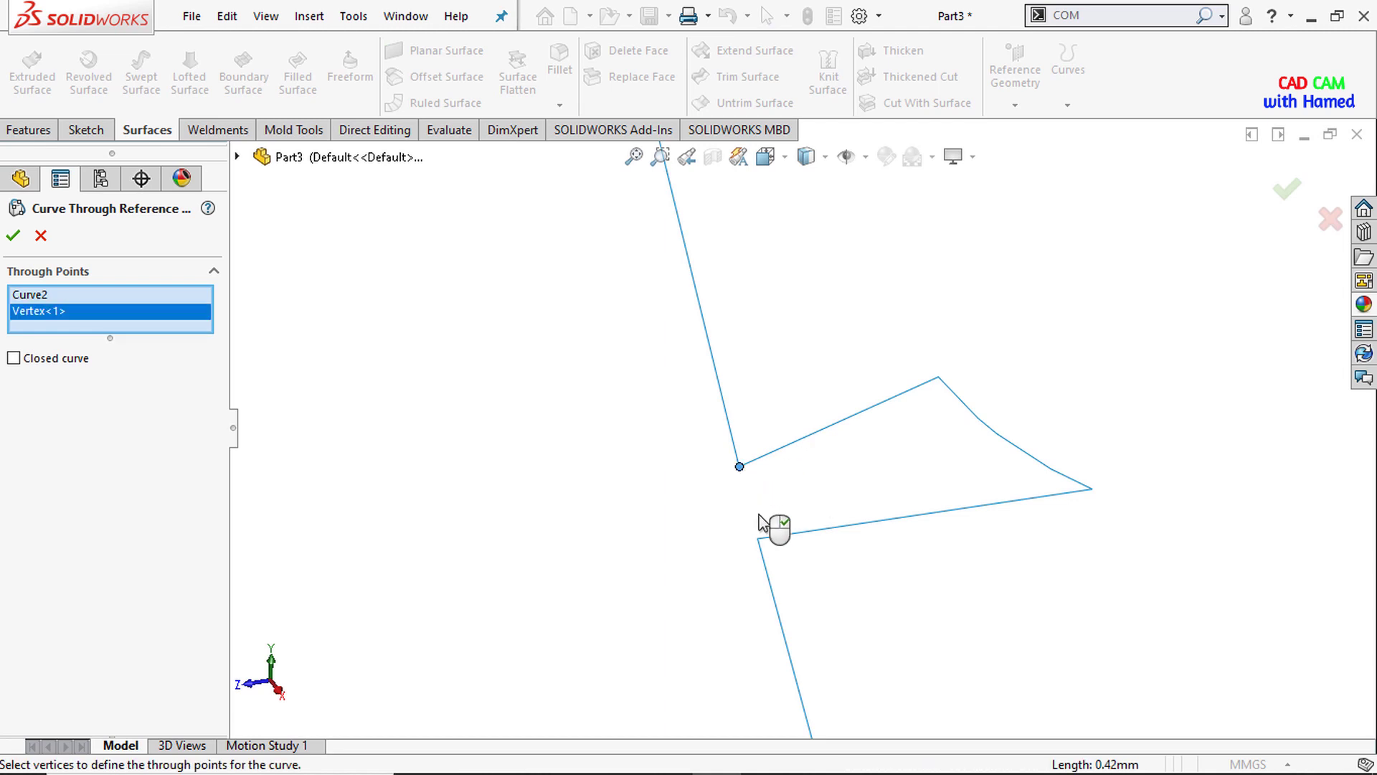
{"action": "left_click", "coordinate": [759, 539]}
{"action": "left_click", "coordinate": [13, 235]}
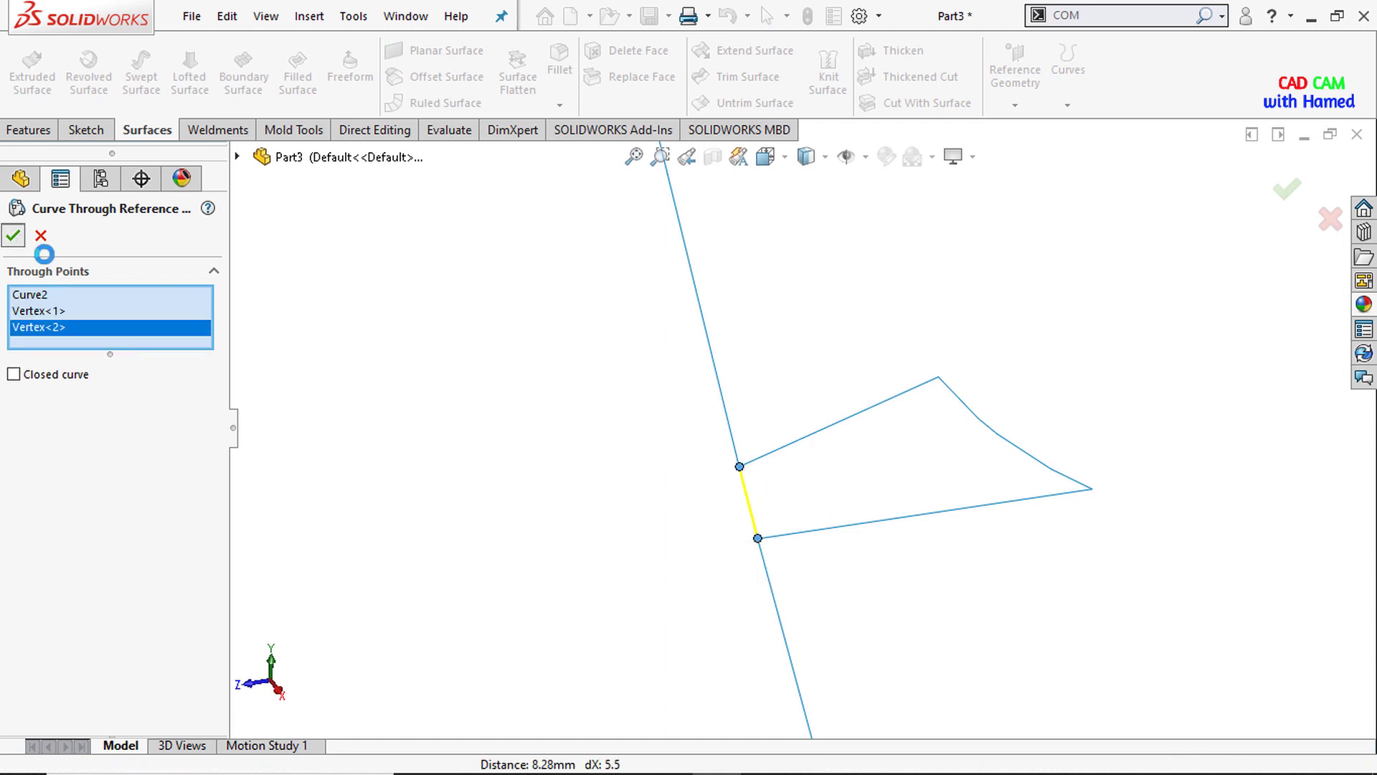
Step: Clear the preselected patch boundary and fill the tiny triangular hole near the strip's lower end along its three edges, using Contact
{"action": "scroll", "coordinate": [861, 503], "scroll_direction": "up", "scroll_amount": 5}
{"action": "scroll", "coordinate": [870, 547], "scroll_direction": "up", "scroll_amount": 3}
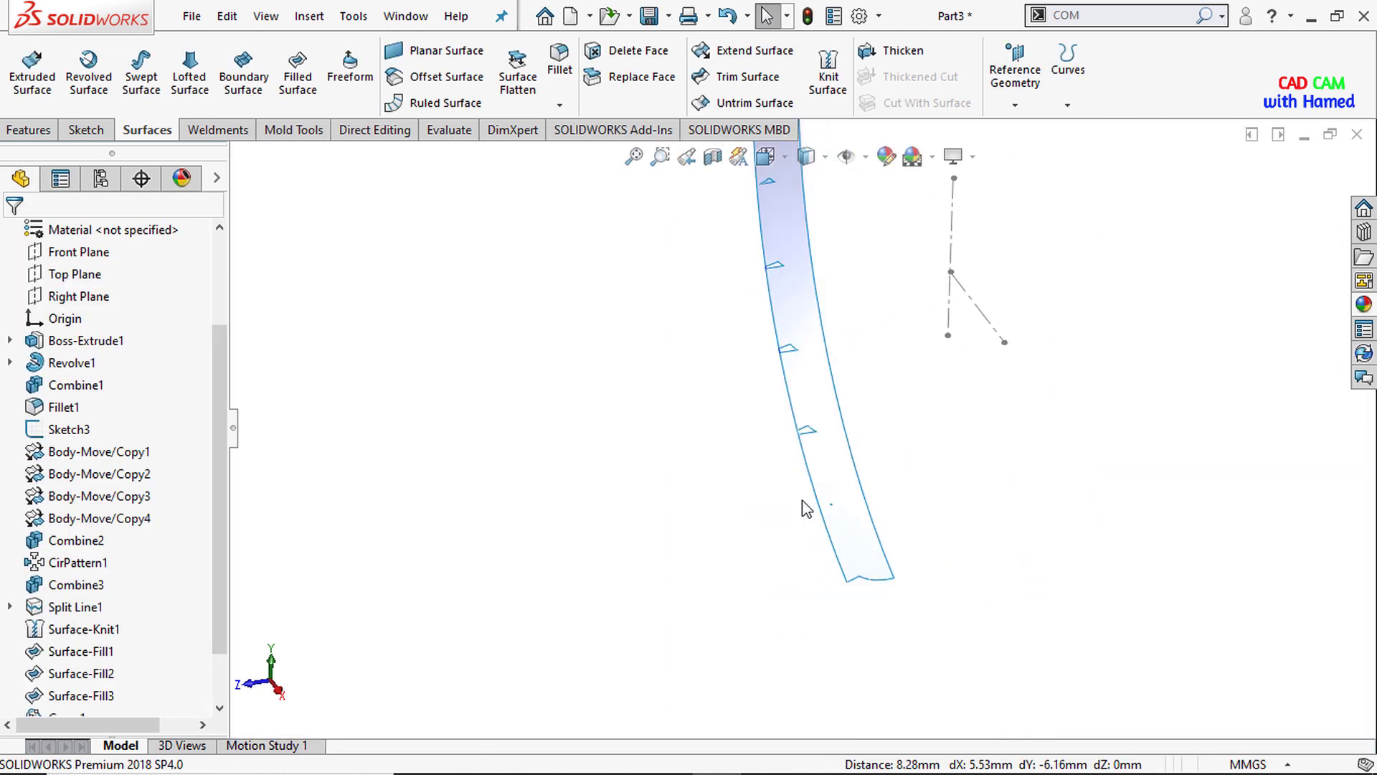
{"action": "scroll", "coordinate": [861, 495], "scroll_direction": "down", "scroll_amount": 5}
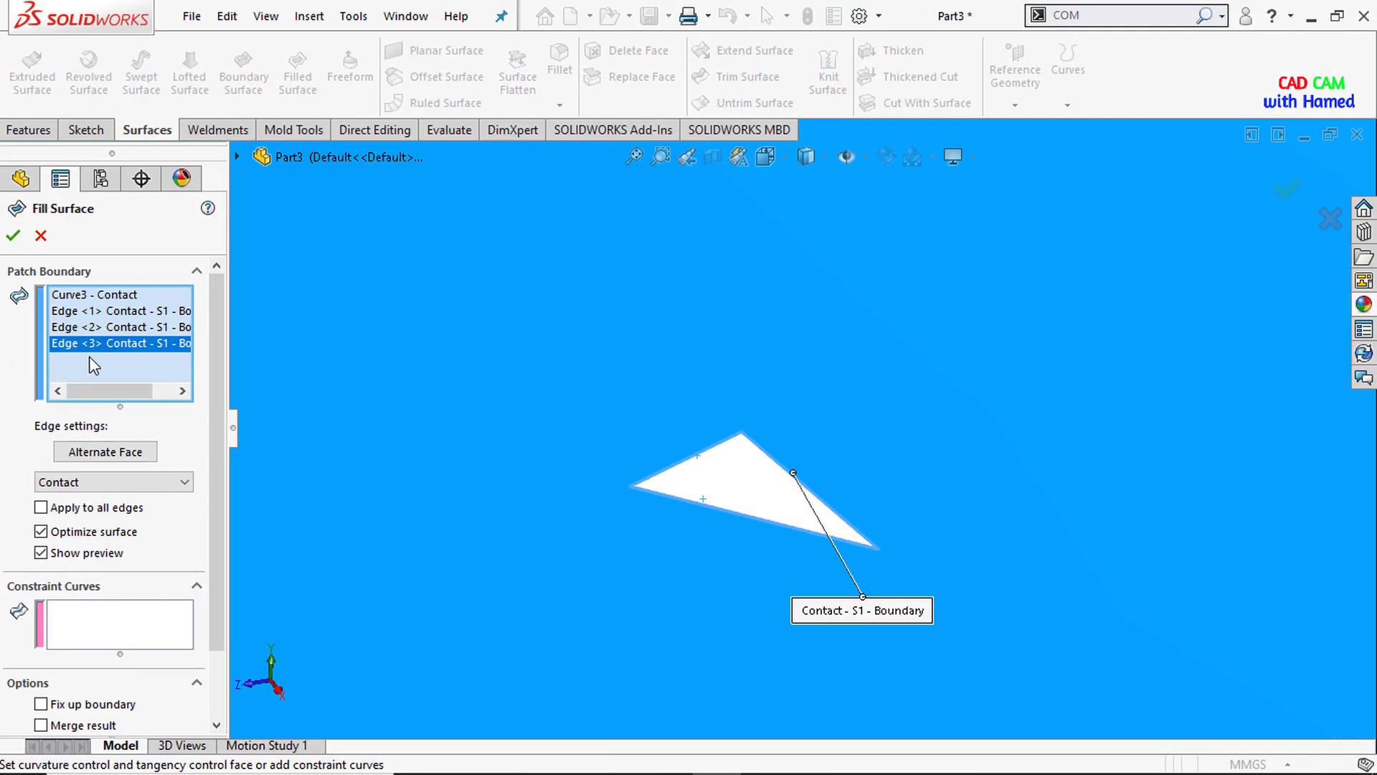
{"action": "right_click", "coordinate": [94, 366]}
{"action": "left_click", "coordinate": [169, 368]}
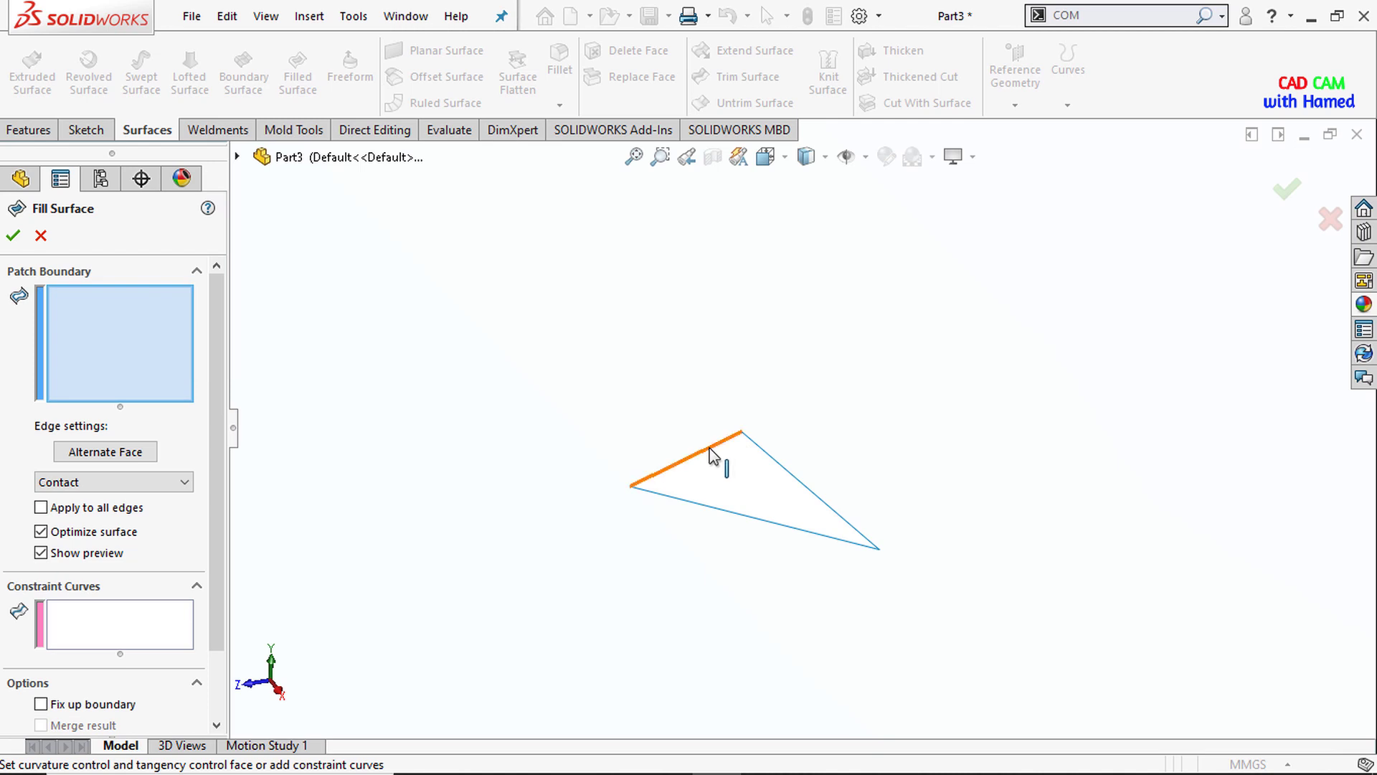
{"action": "left_click", "coordinate": [713, 455]}
{"action": "left_click", "coordinate": [705, 510]}
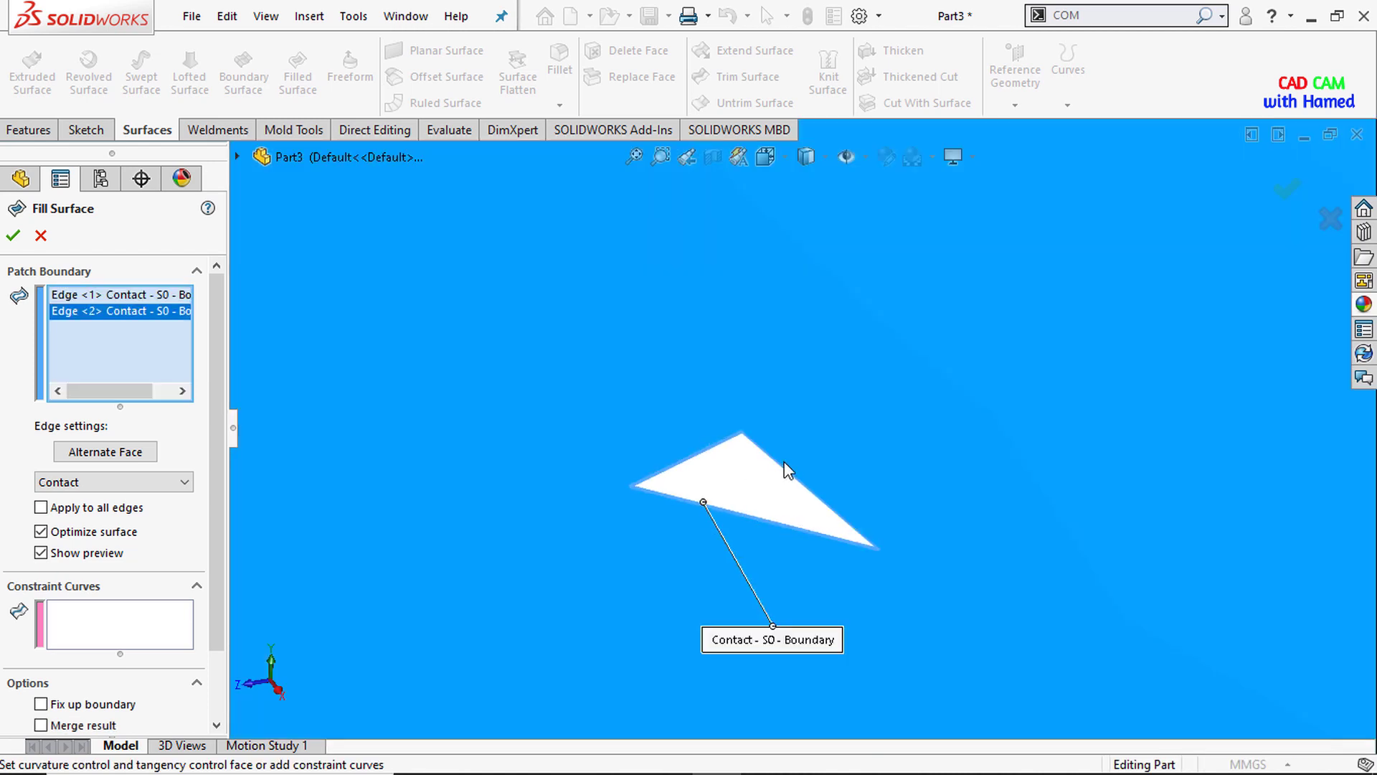
{"action": "left_click", "coordinate": [782, 472]}
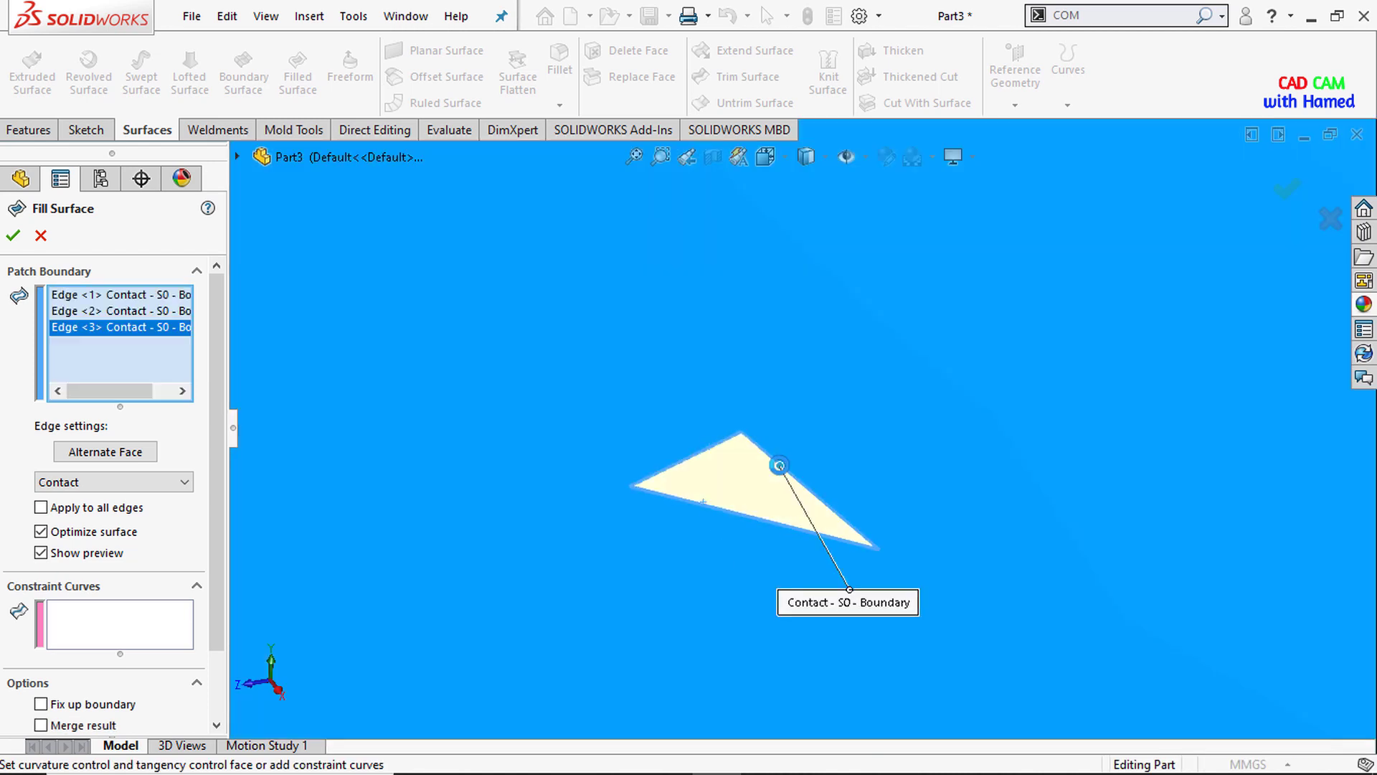
{"action": "left_click", "coordinate": [13, 235]}
Step: Patch the third edge notch with a Contact Filled Surface bounded by Curve3 and the notch's three edges
{"action": "scroll", "coordinate": [805, 402], "scroll_direction": "down", "scroll_amount": 5}
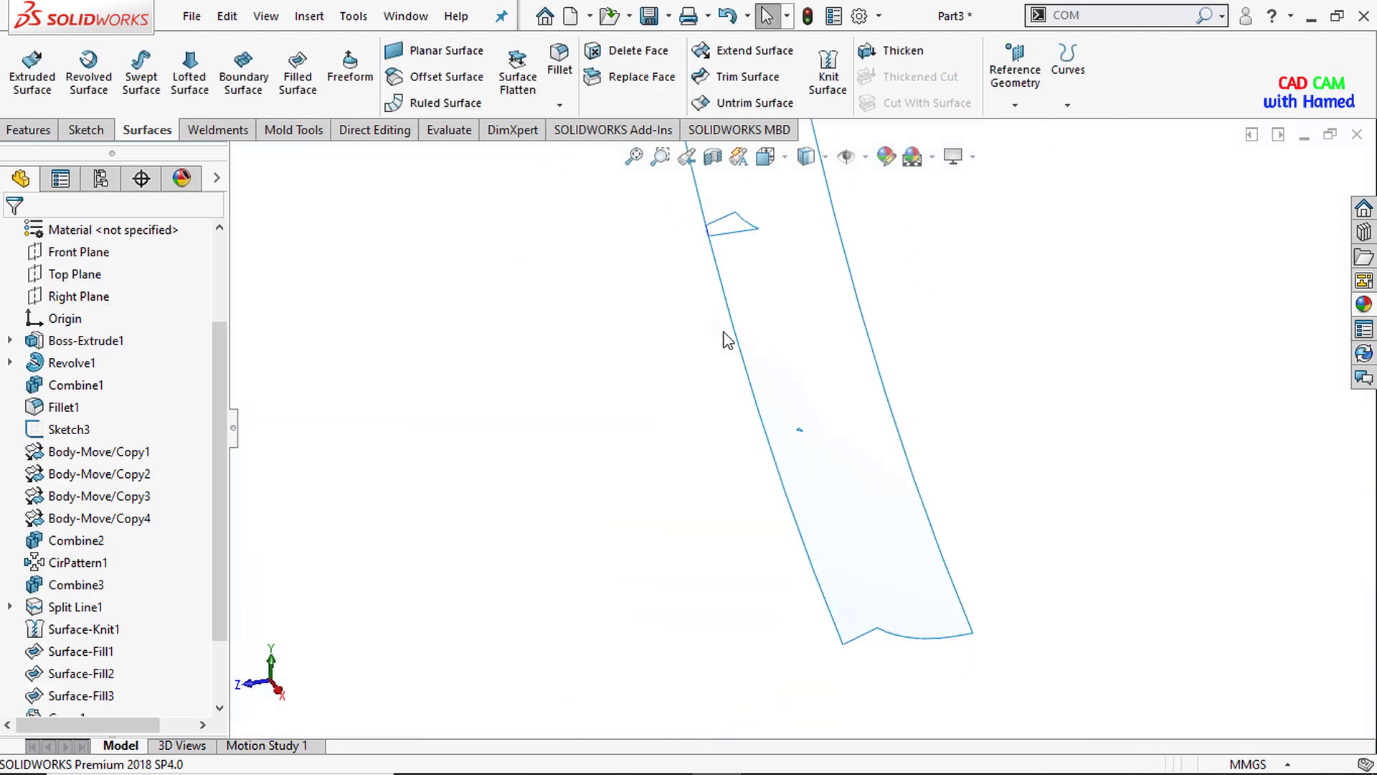
{"action": "scroll", "coordinate": [716, 329], "scroll_direction": "down", "scroll_amount": 6}
{"action": "mouse_move", "coordinate": [682, 351]}
{"action": "middle_mouse_down"}
{"action": "mouse_move", "coordinate": [732, 292]}
{"action": "mouse_move", "coordinate": [675, 350]}
{"action": "middle_mouse_up"}
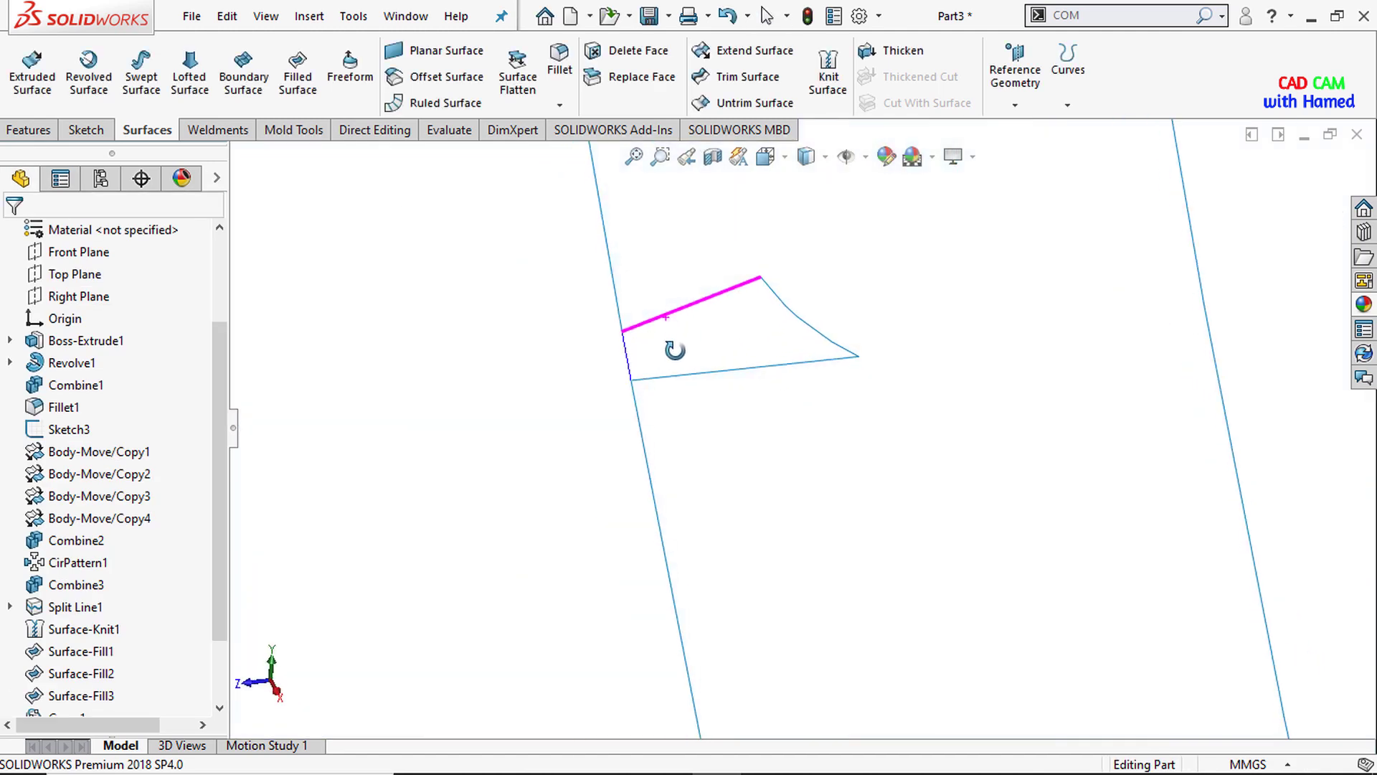
{"action": "left_click", "coordinate": [311, 83]}
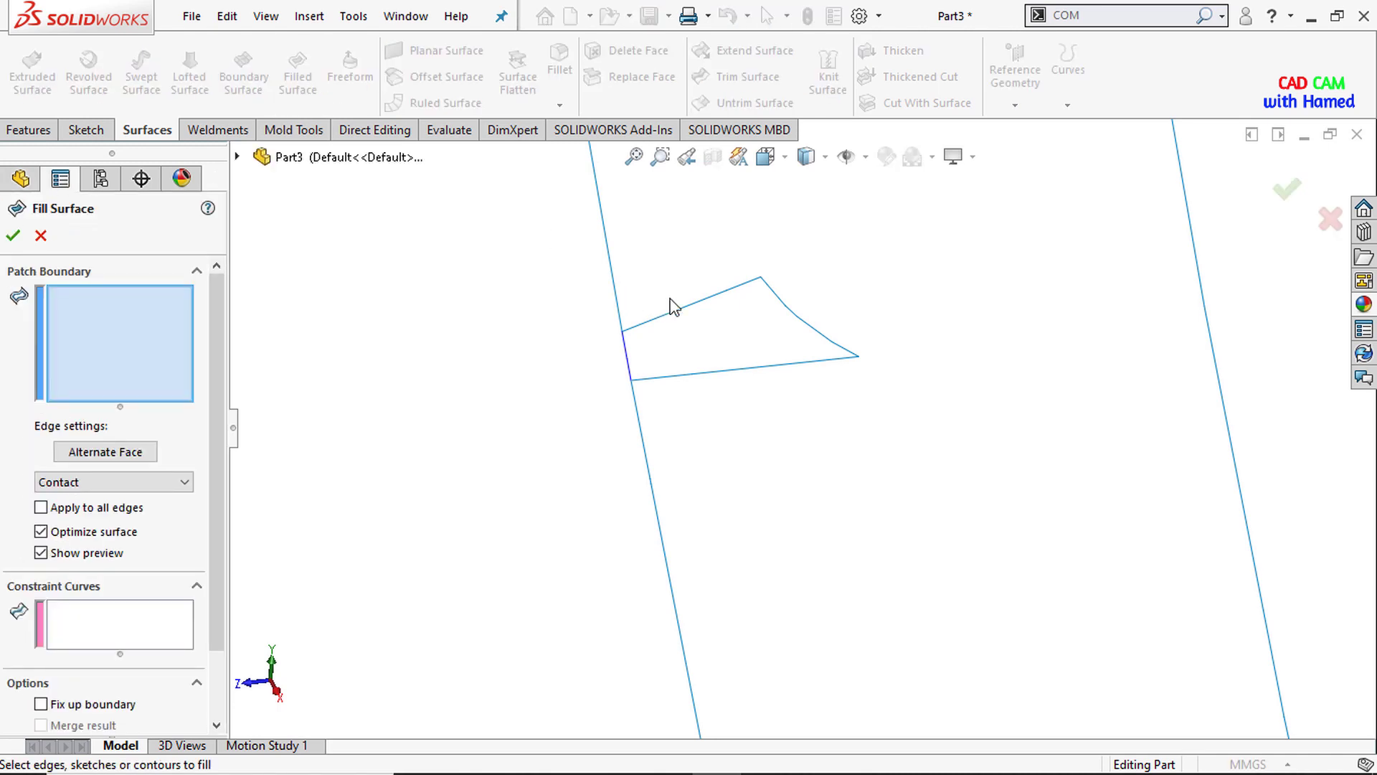
{"action": "scroll", "coordinate": [653, 335], "scroll_direction": "down", "scroll_amount": 2}
{"action": "left_click", "coordinate": [605, 422]}
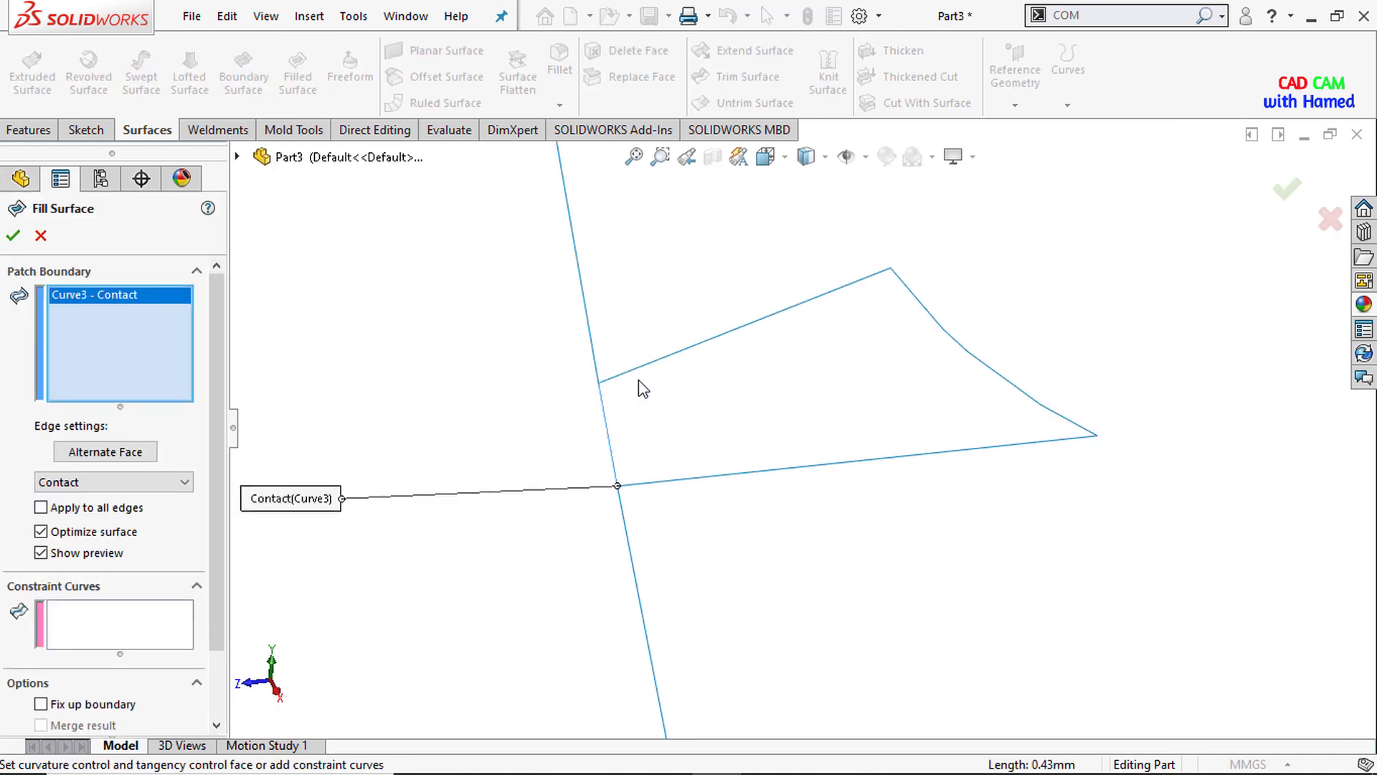
{"action": "left_click", "coordinate": [646, 368]}
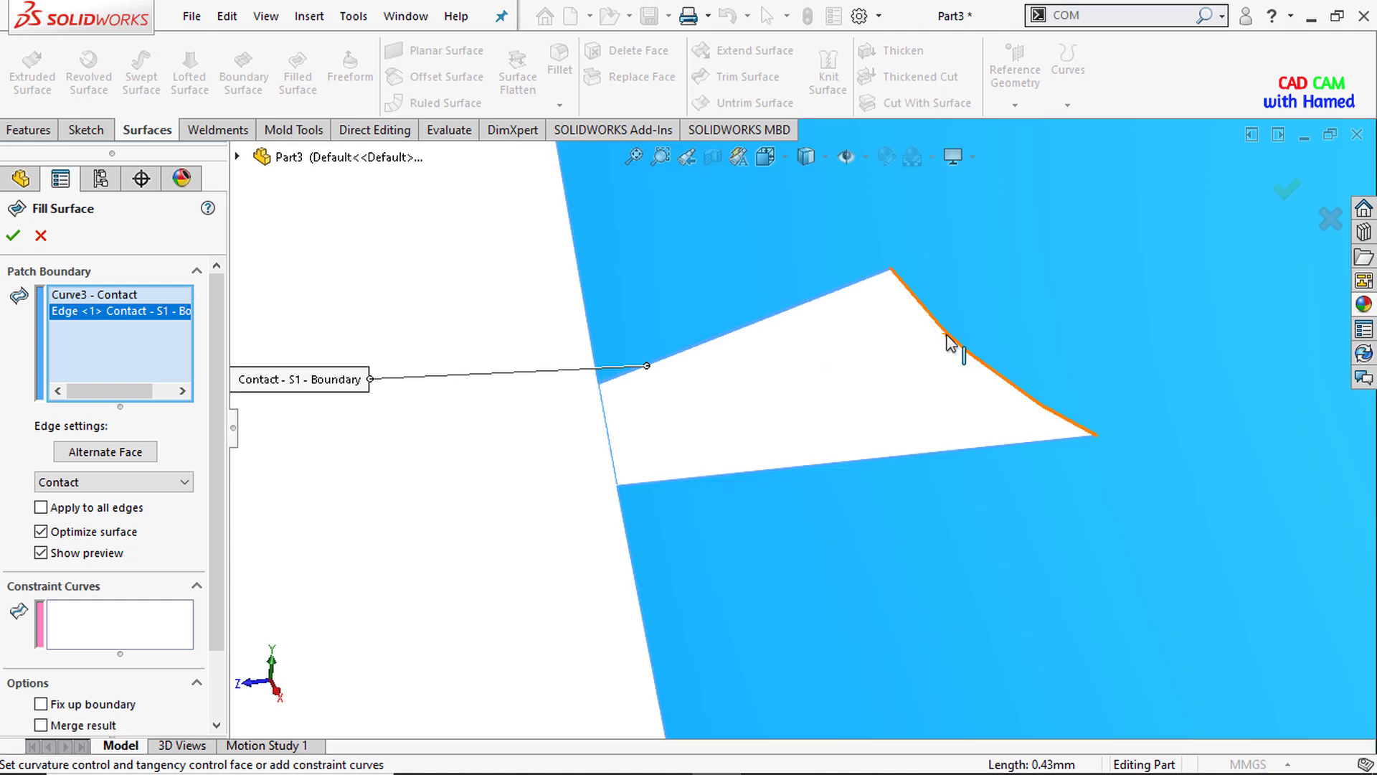
{"action": "left_click", "coordinate": [948, 337]}
{"action": "left_click", "coordinate": [863, 464]}
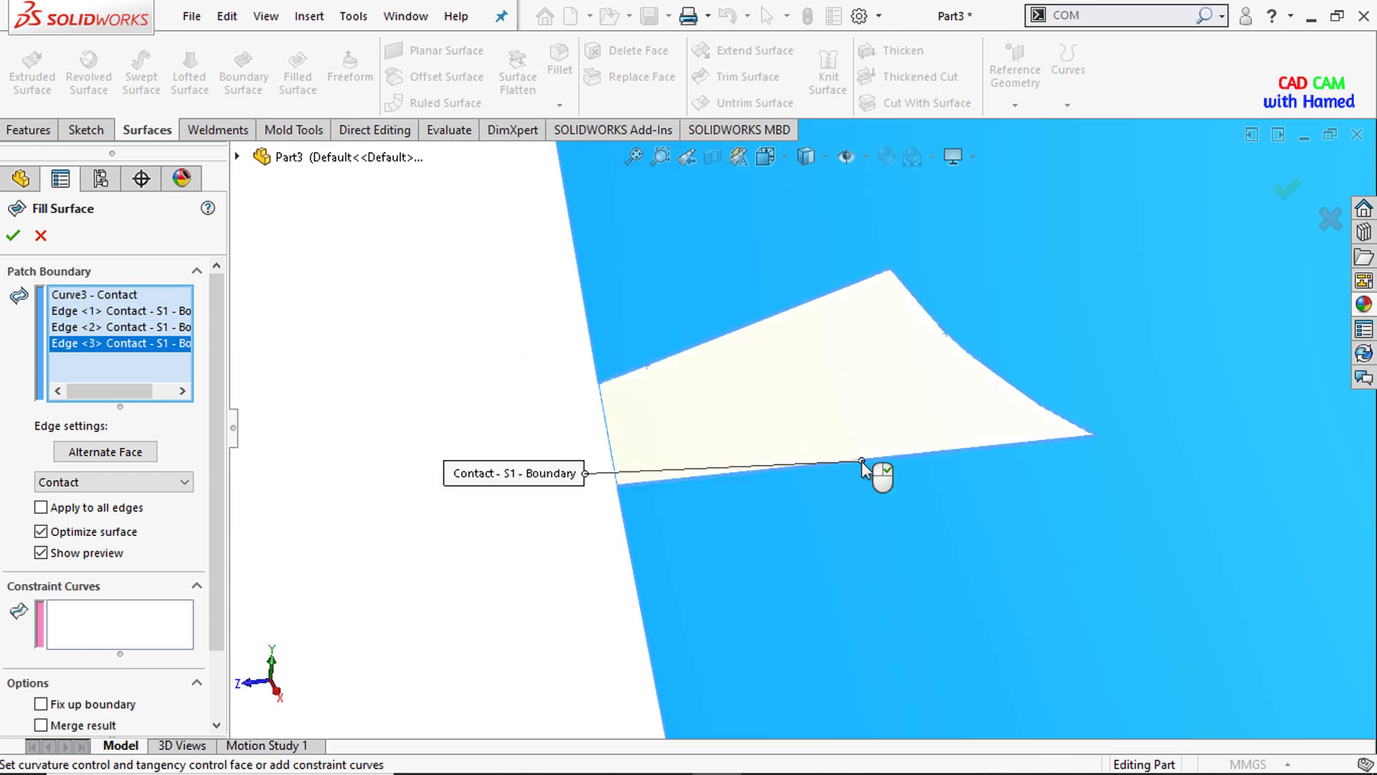
{"action": "middle_click_drag", "start_coordinate": [760, 449], "coordinate": [606, 384]}
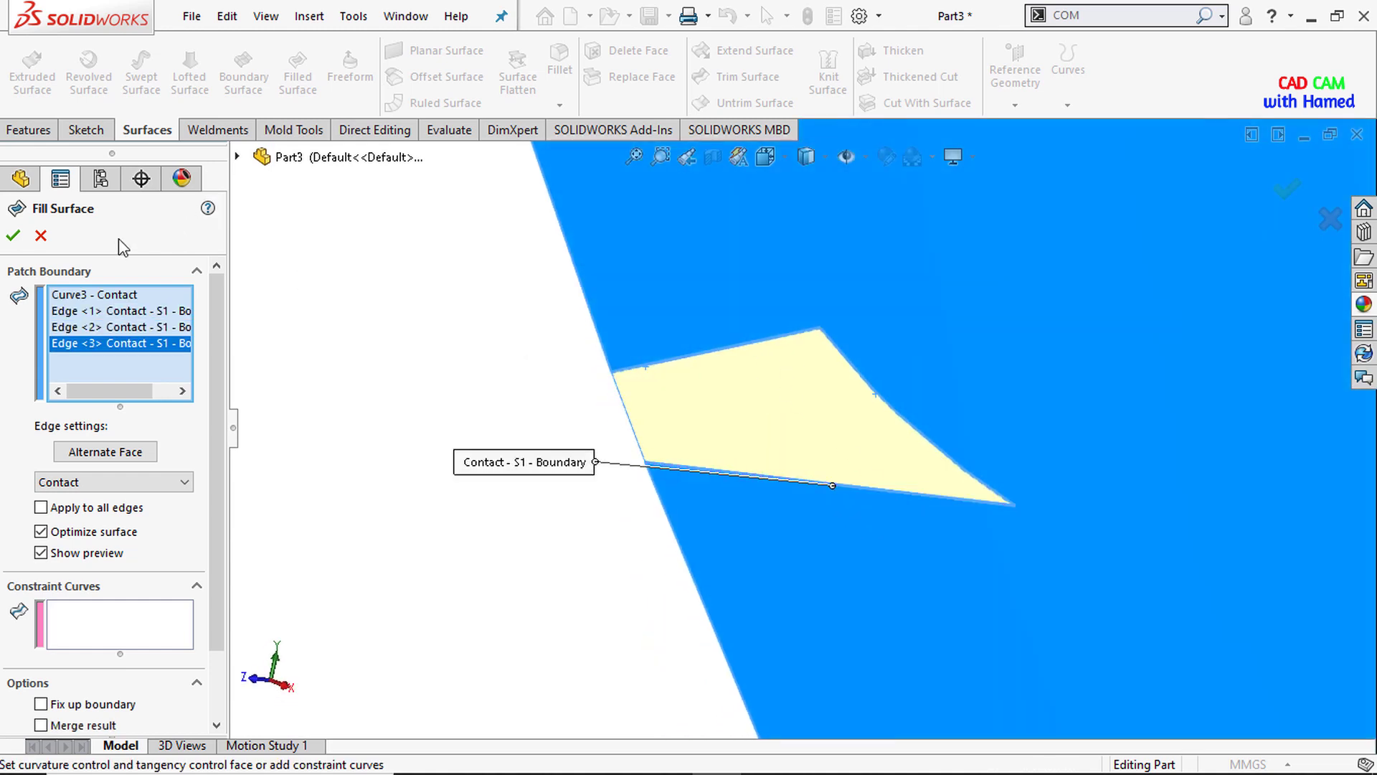
{"action": "left_click", "coordinate": [11, 238]}
Step: Close the second edge notch with a Filled Surface through Curve2 and its three edges, using Contact
{"action": "middle_click_drag", "start_coordinate": [731, 368], "coordinate": [732, 309]}
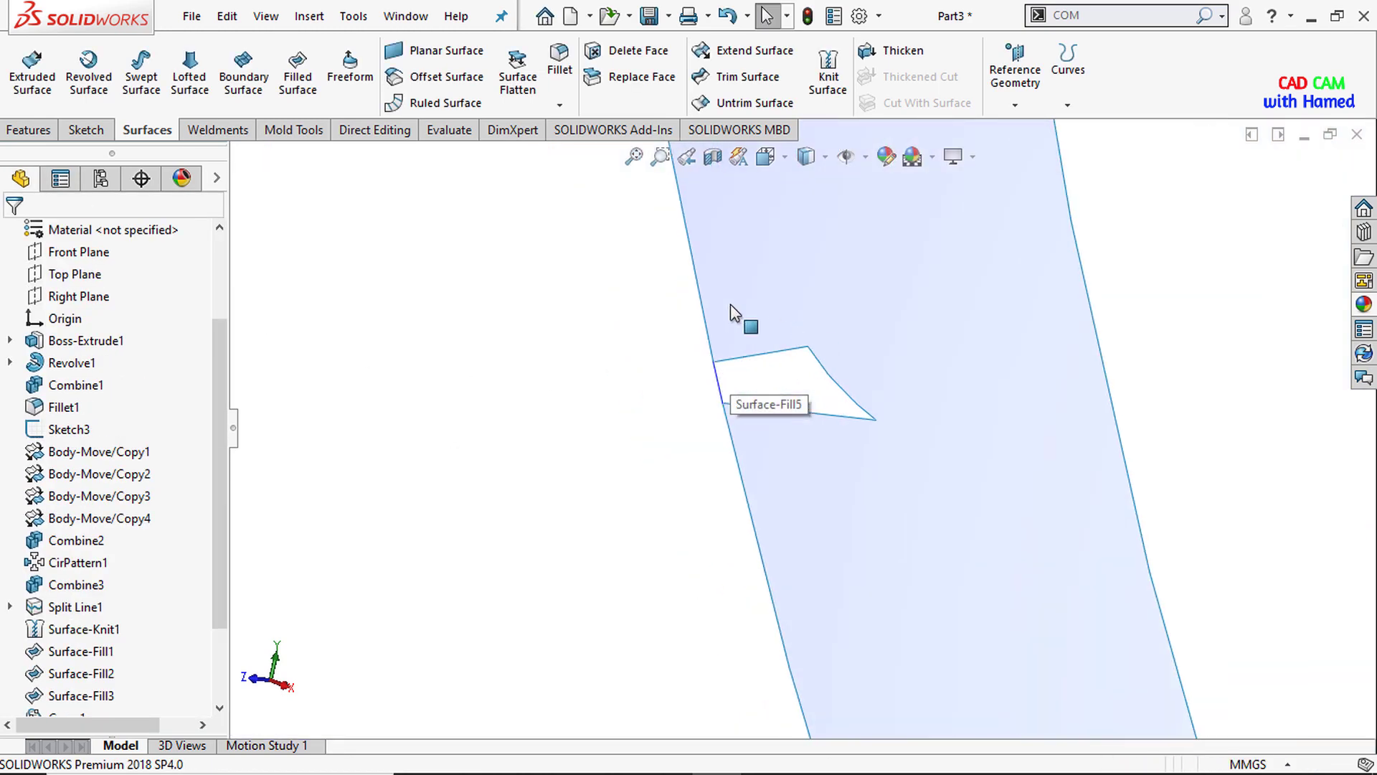
{"action": "left_click", "coordinate": [297, 77]}
{"action": "scroll", "coordinate": [747, 375], "scroll_direction": "down", "scroll_amount": 8}
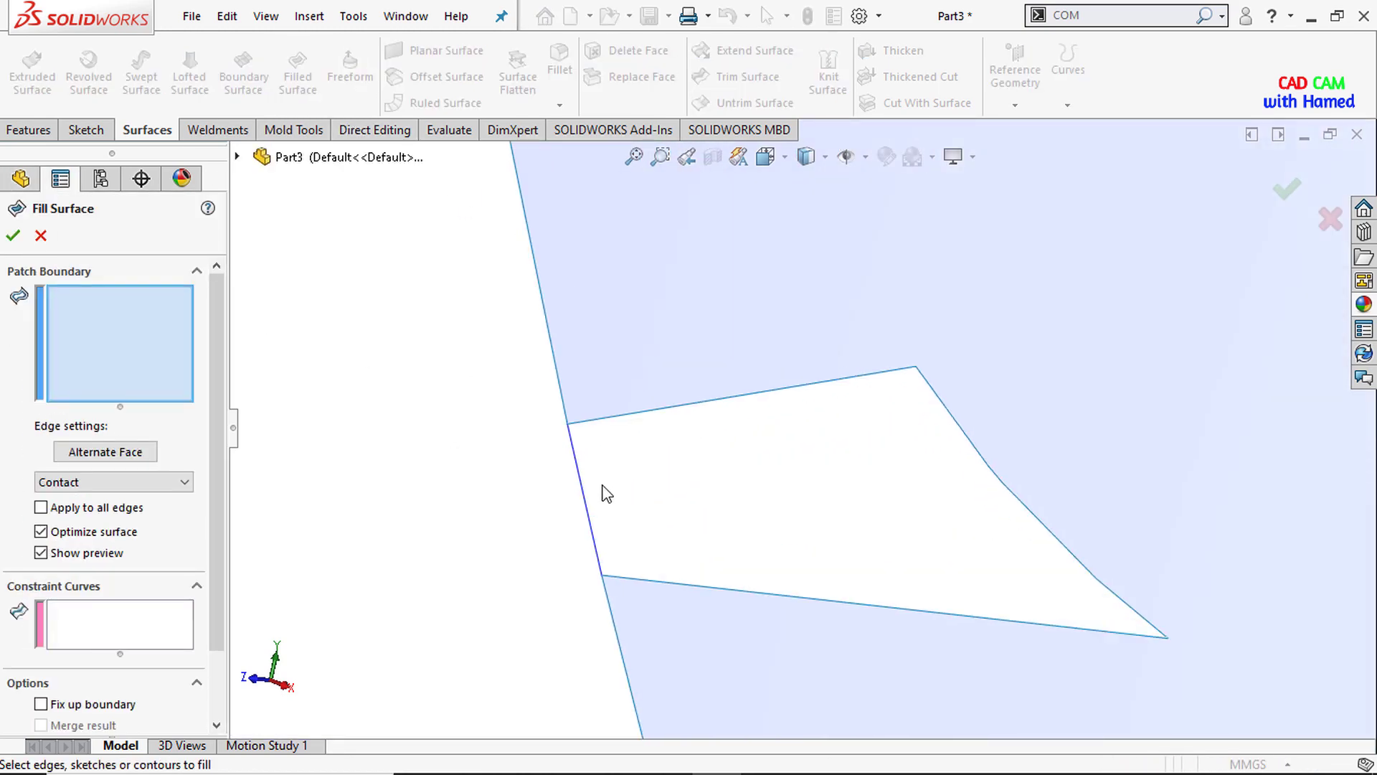
{"action": "left_click", "coordinate": [579, 479]}
{"action": "left_click", "coordinate": [640, 413]}
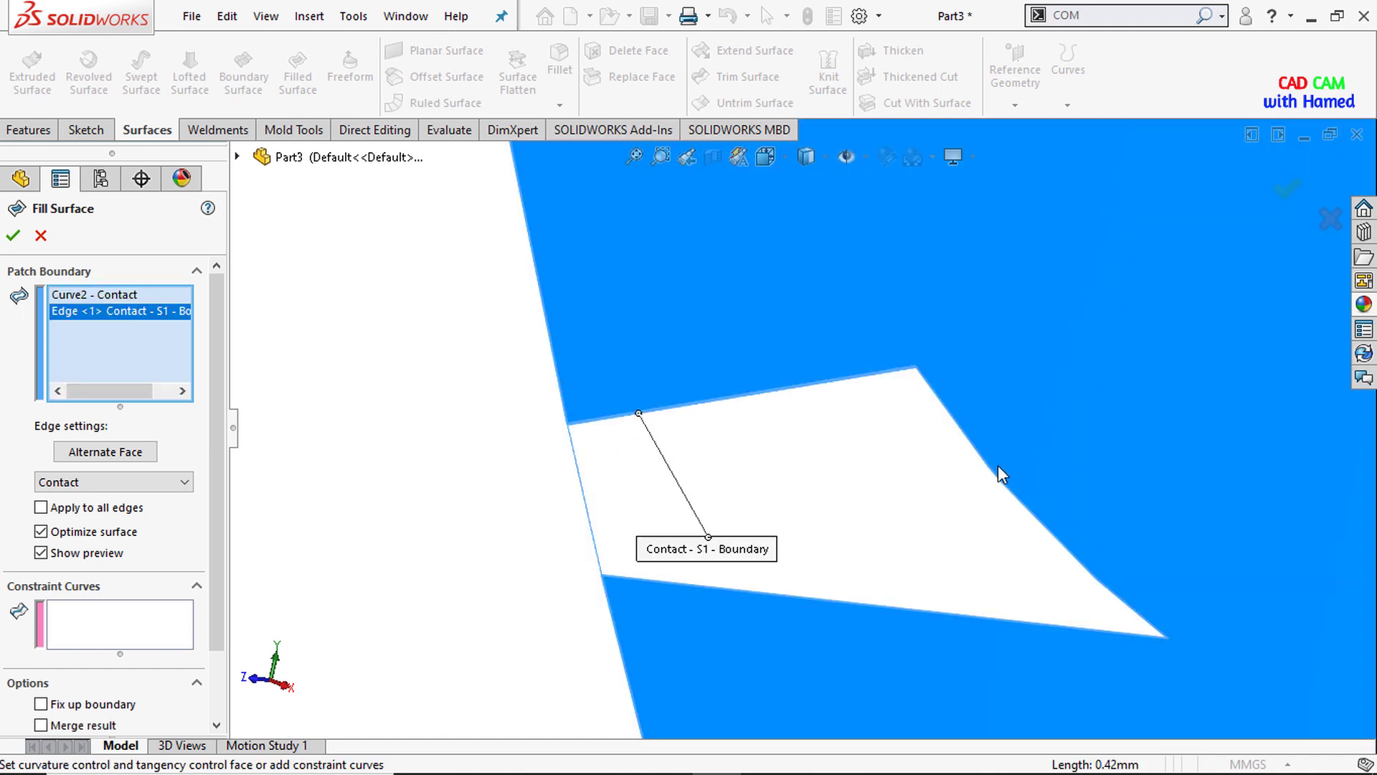
{"action": "left_click", "coordinate": [997, 482]}
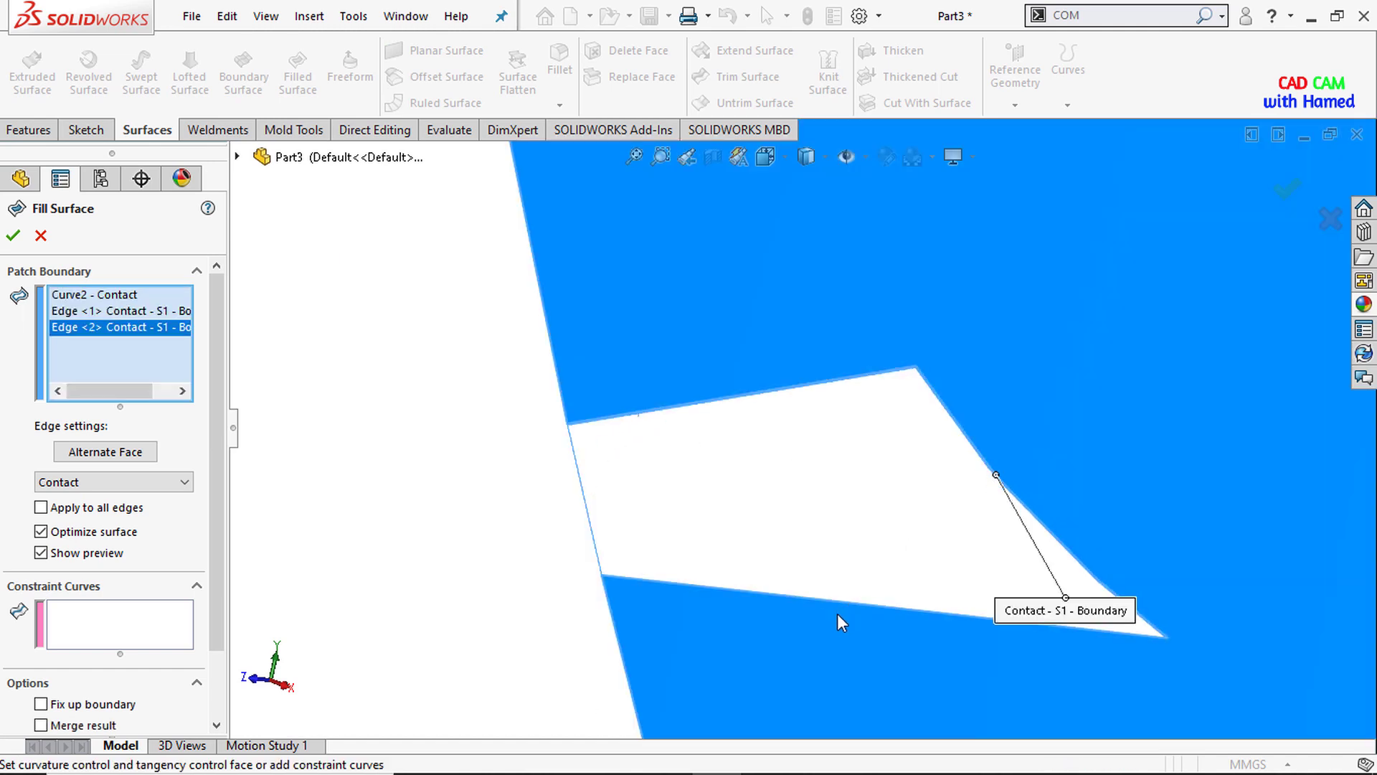
{"action": "left_click", "coordinate": [835, 606]}
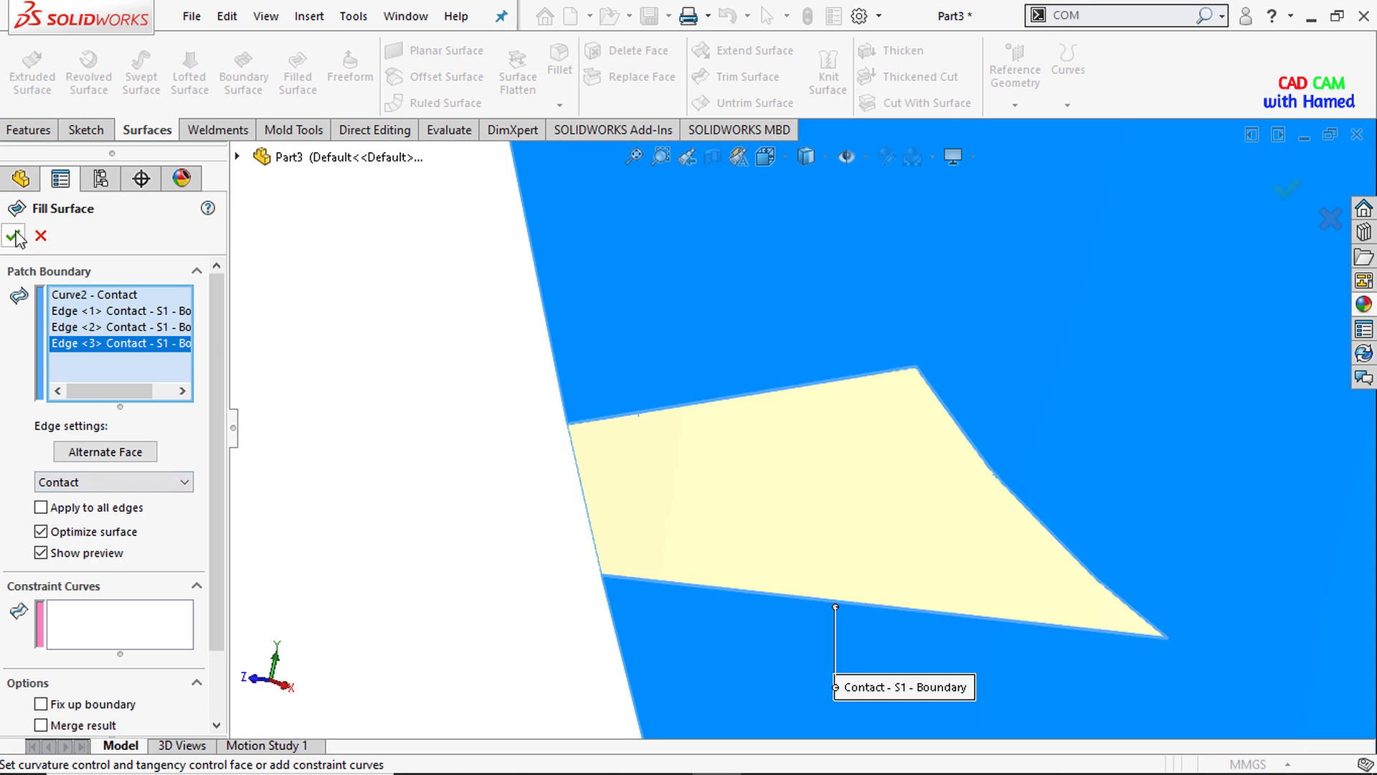
{"action": "left_click", "coordinate": [14, 236]}
Step: Fill the first edge notch with a Contact Filled Surface bounded by Curve1 and the notch's four edges
{"action": "scroll", "coordinate": [828, 363], "scroll_direction": "up", "scroll_amount": 8}
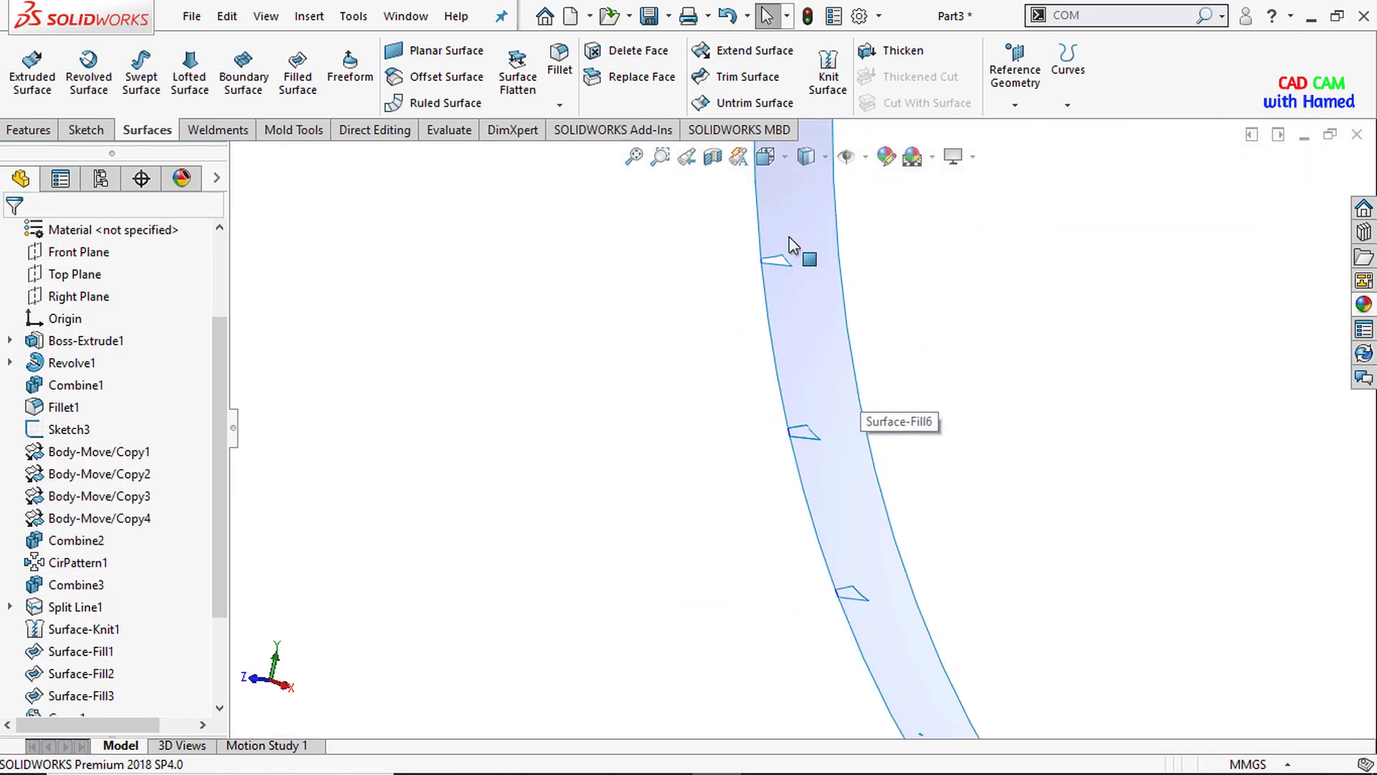
{"action": "scroll", "coordinate": [789, 237], "scroll_direction": "down", "scroll_amount": 10}
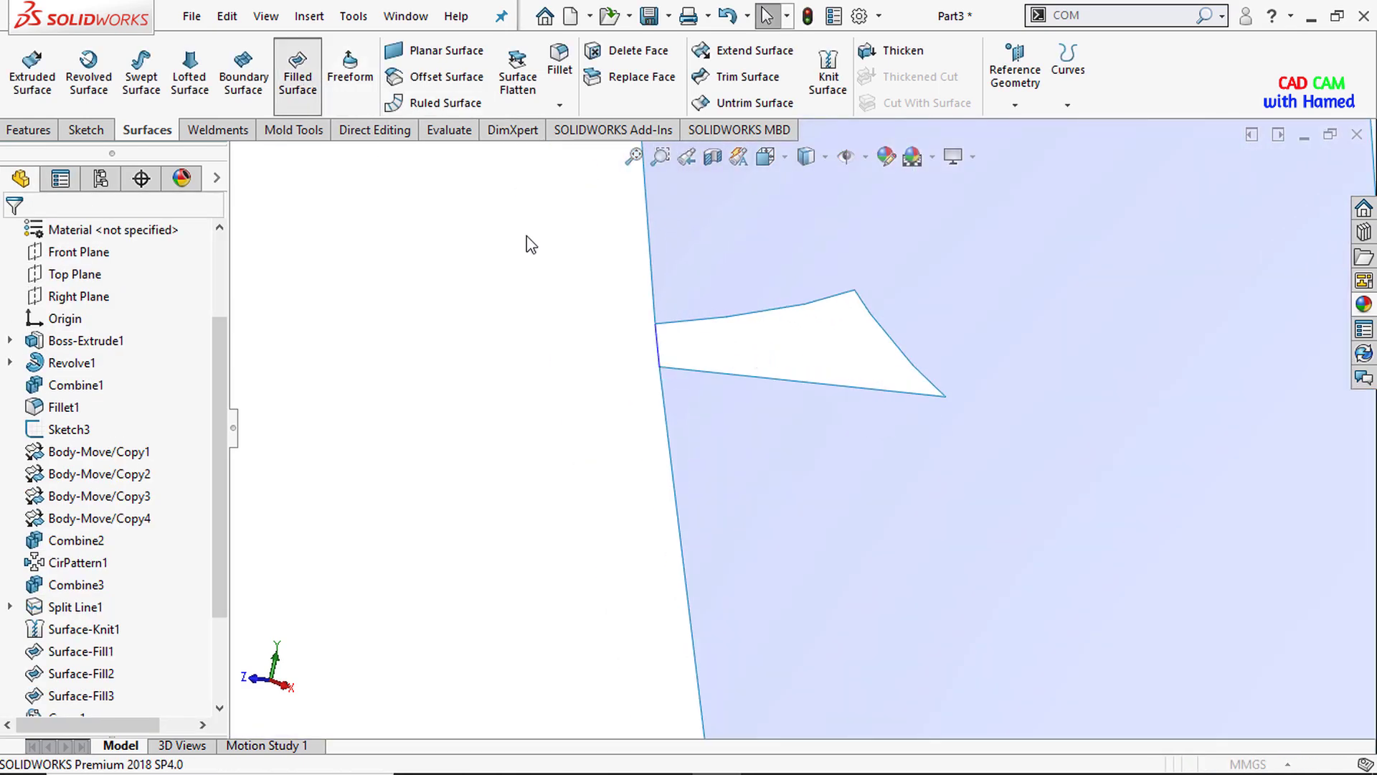
{"action": "key", "text": "Return"}
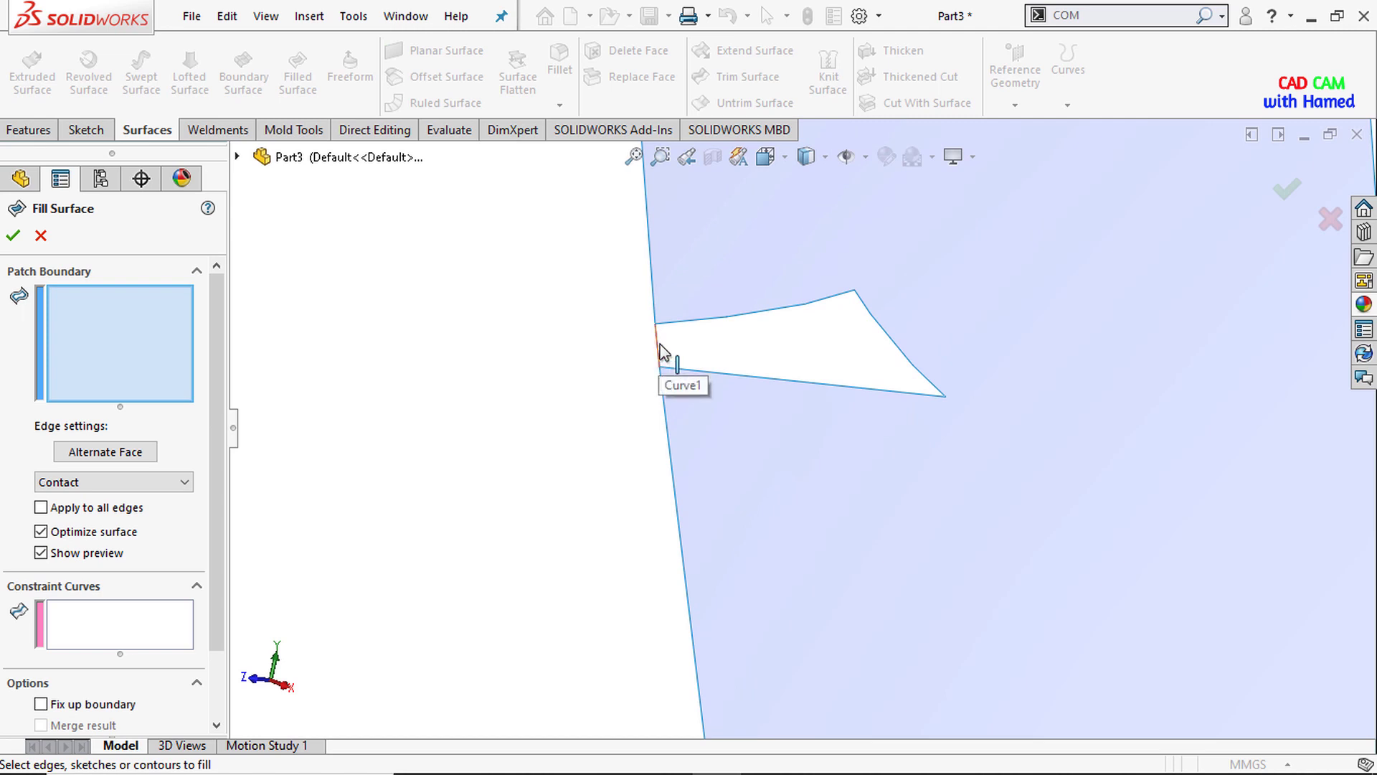
{"action": "left_click", "coordinate": [655, 353]}
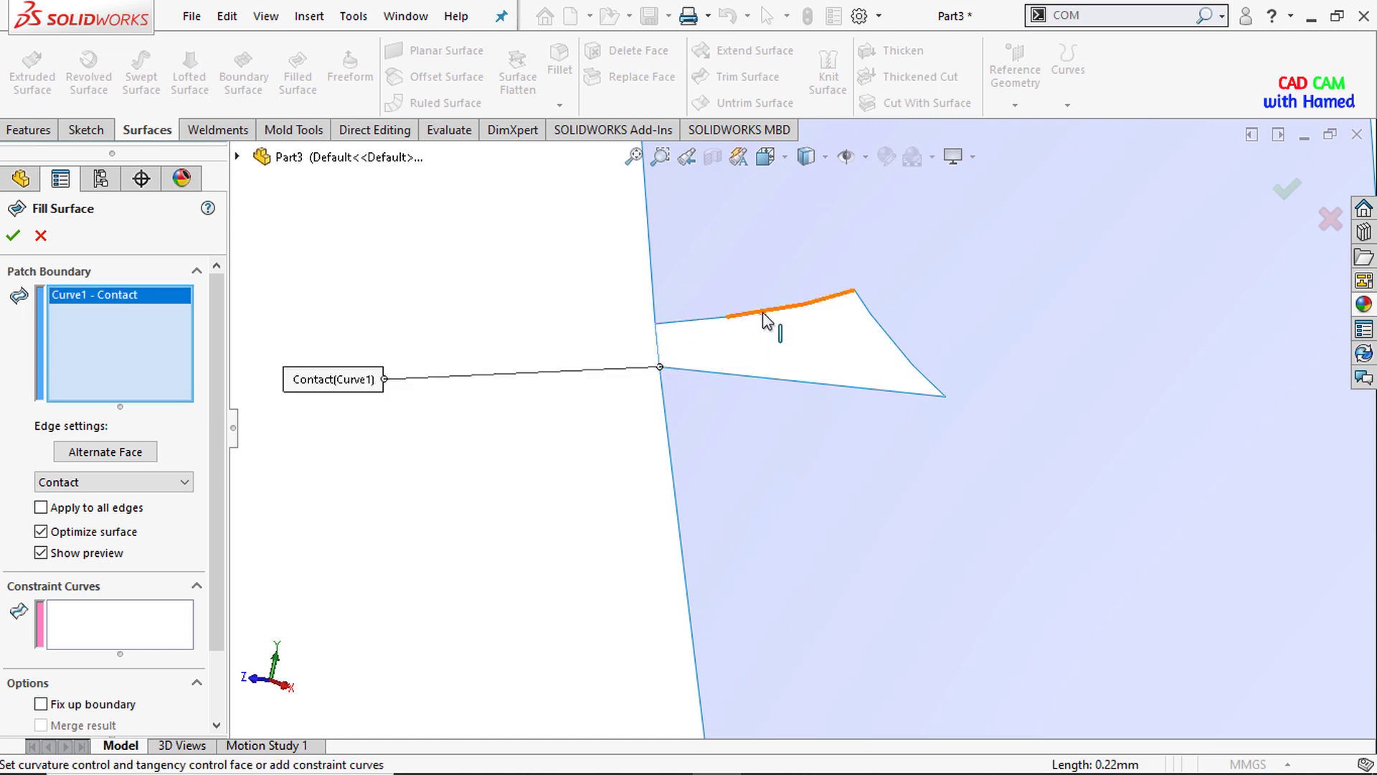
{"action": "left_click", "coordinate": [720, 320]}
{"action": "left_click", "coordinate": [706, 367]}
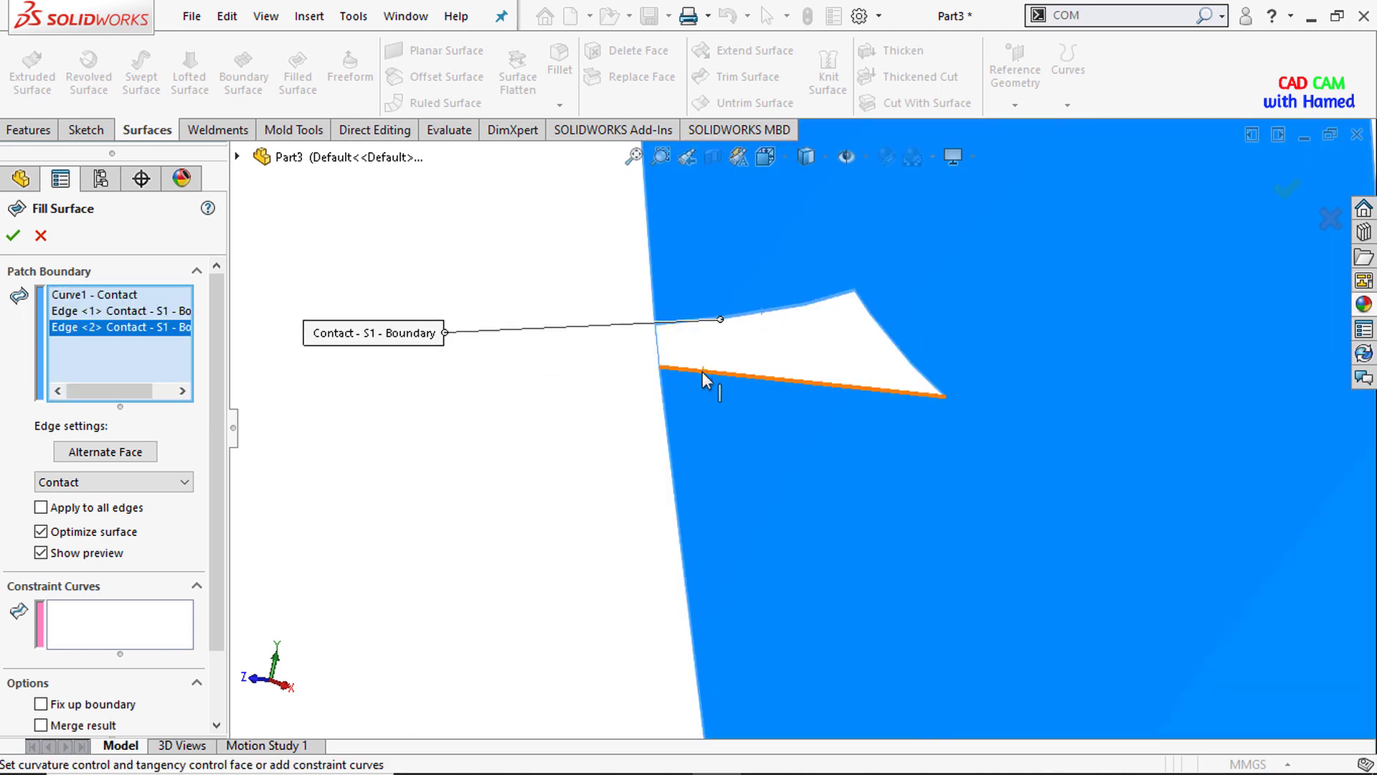
{"action": "left_click", "coordinate": [703, 371]}
{"action": "left_click", "coordinate": [911, 361]}
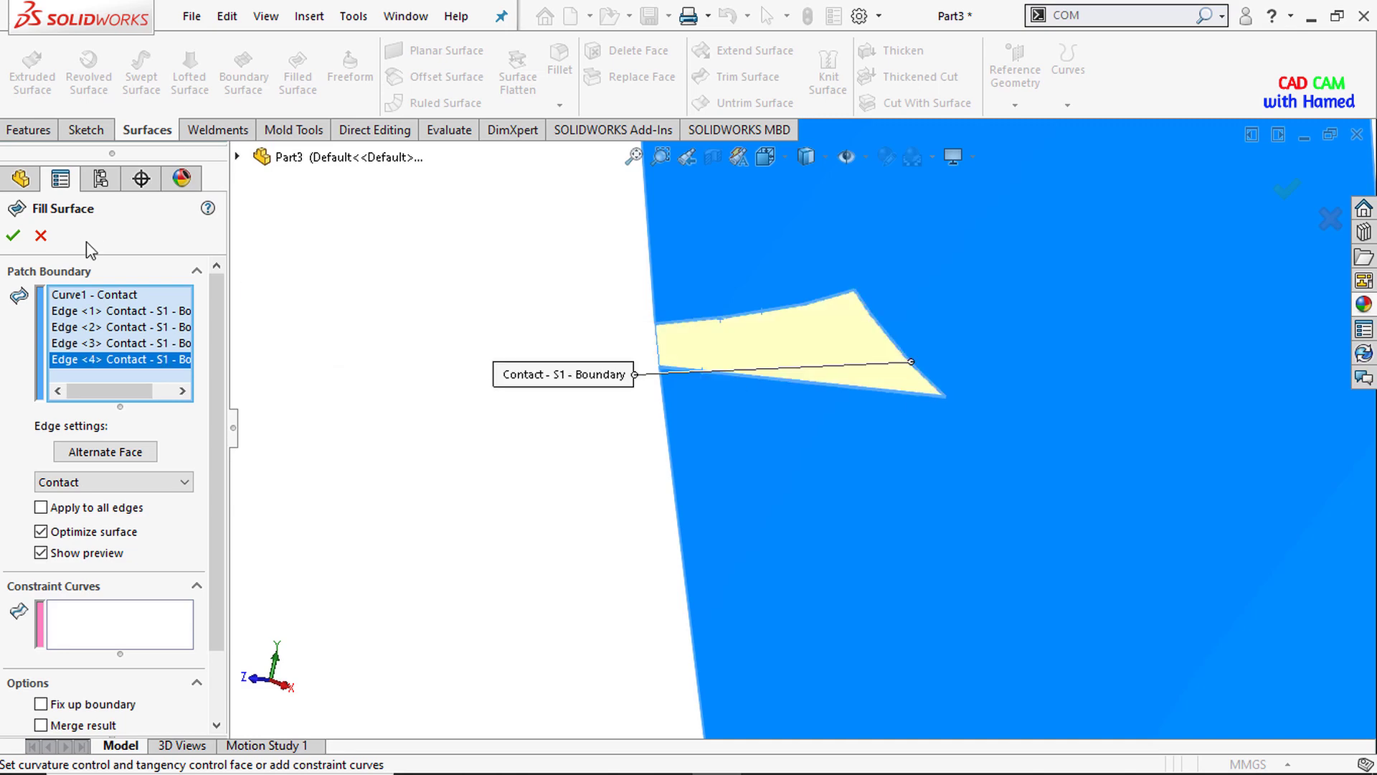
{"action": "left_click", "coordinate": [36, 241]}
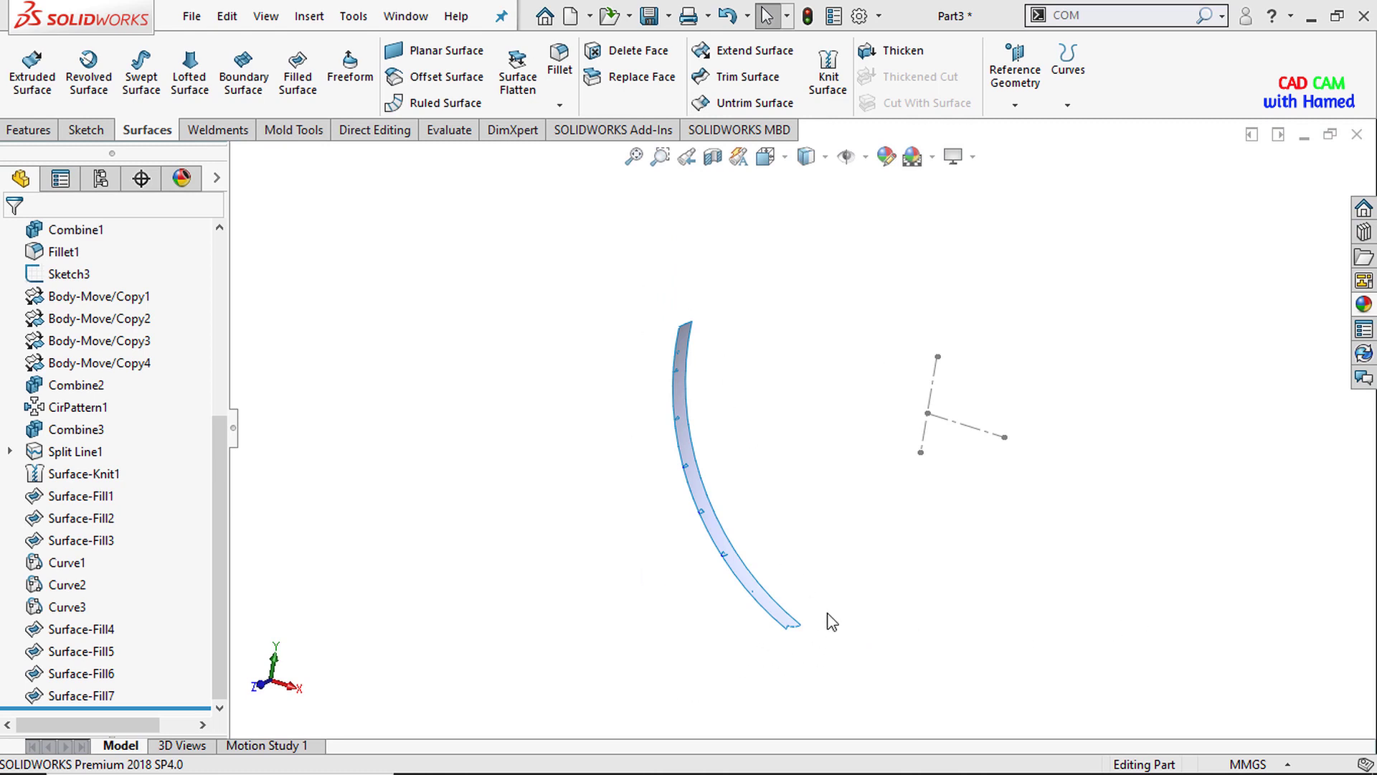
Step: Knit the strip surface and all seven filled patches together with a 0.0025 mm knitting tolerance, leaving Merge entities off
{"action": "left_click", "coordinate": [828, 77]}
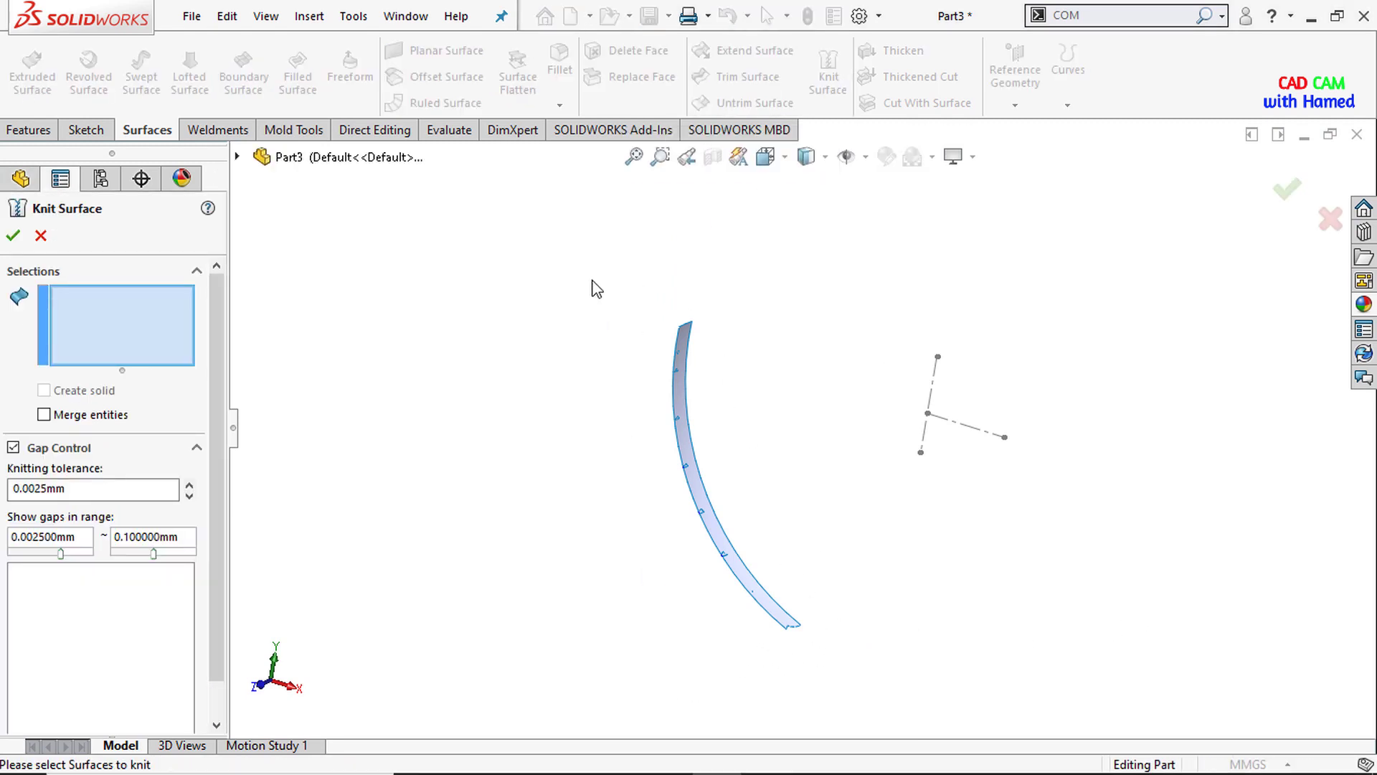
{"action": "left_click_drag", "start_coordinate": [565, 281], "coordinate": [863, 686]}
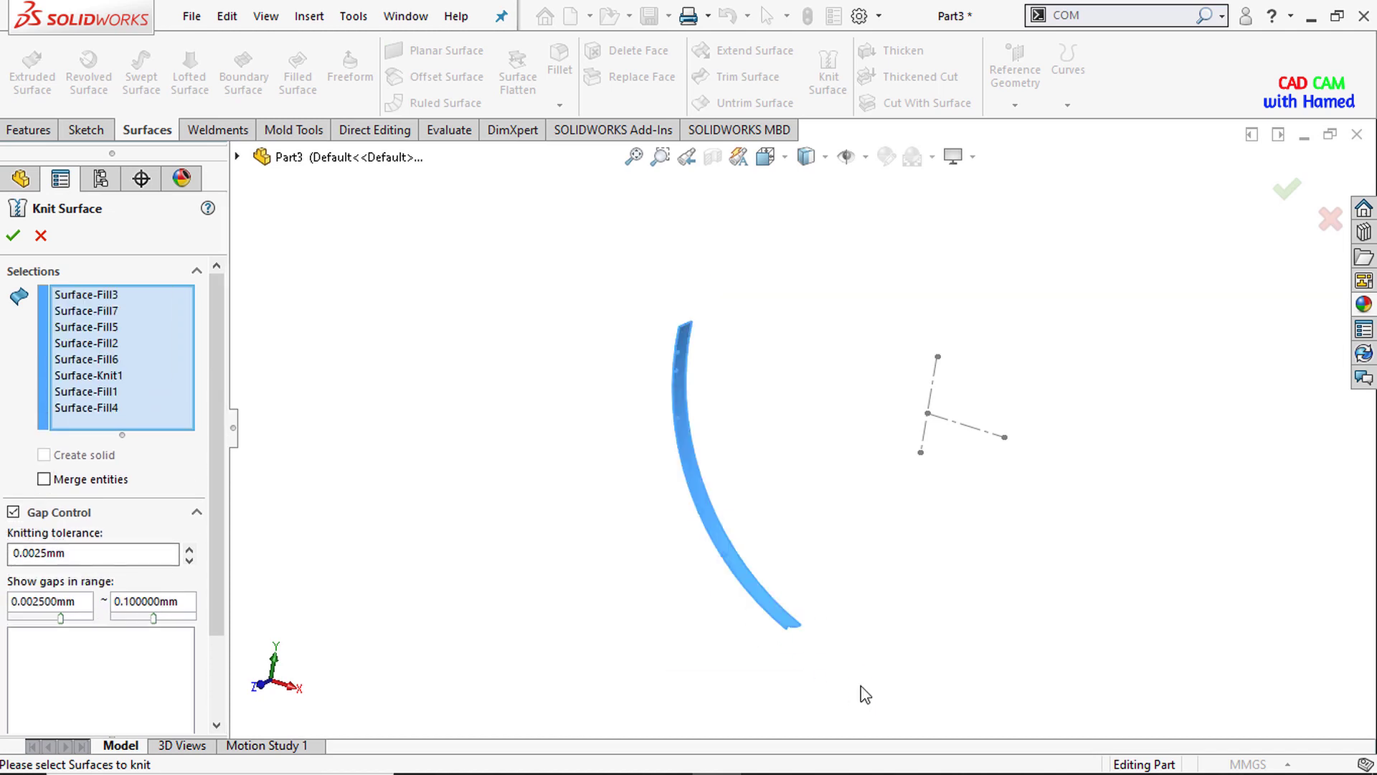
{"action": "left_click", "coordinate": [12, 237]}
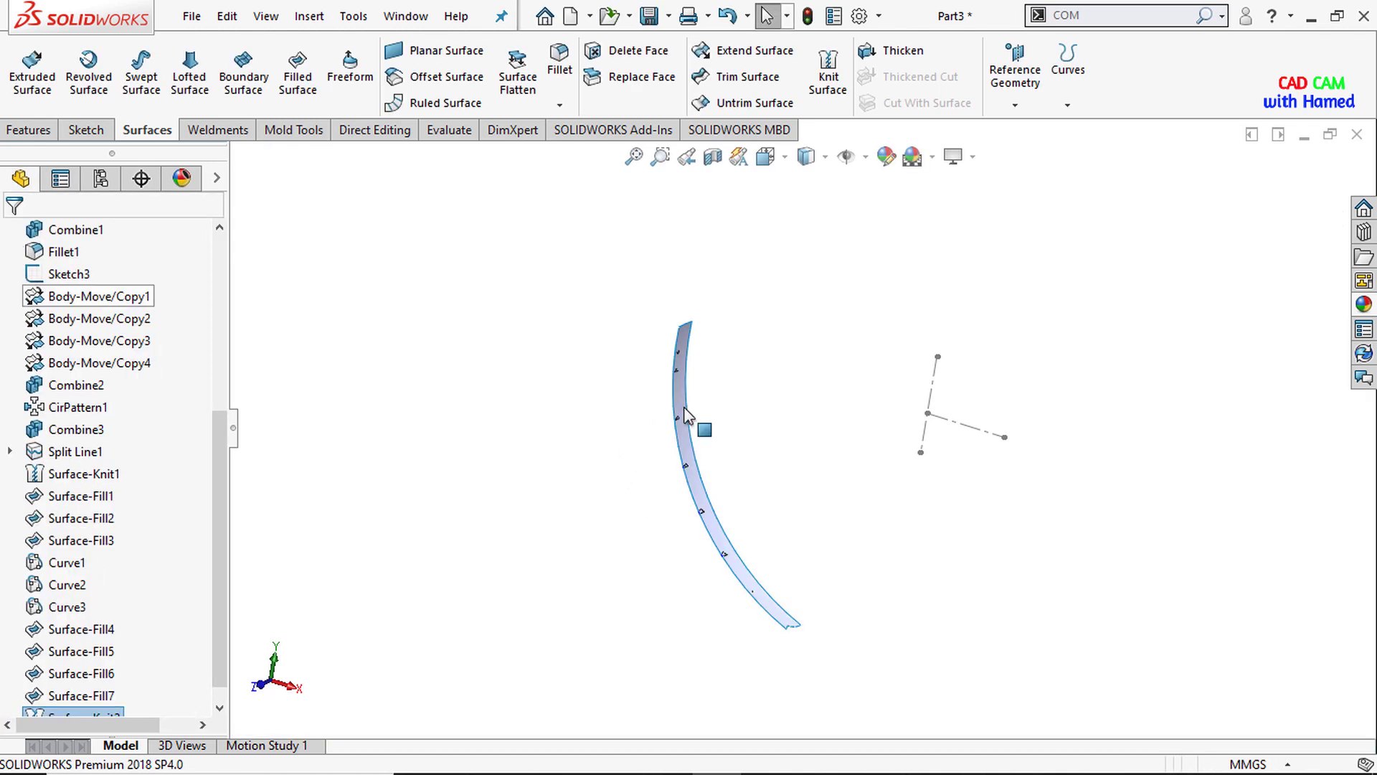
{"action": "scroll", "coordinate": [685, 416], "scroll_direction": "down", "scroll_amount": 3}
{"action": "scroll", "coordinate": [787, 498], "scroll_direction": "up", "scroll_amount": 2}
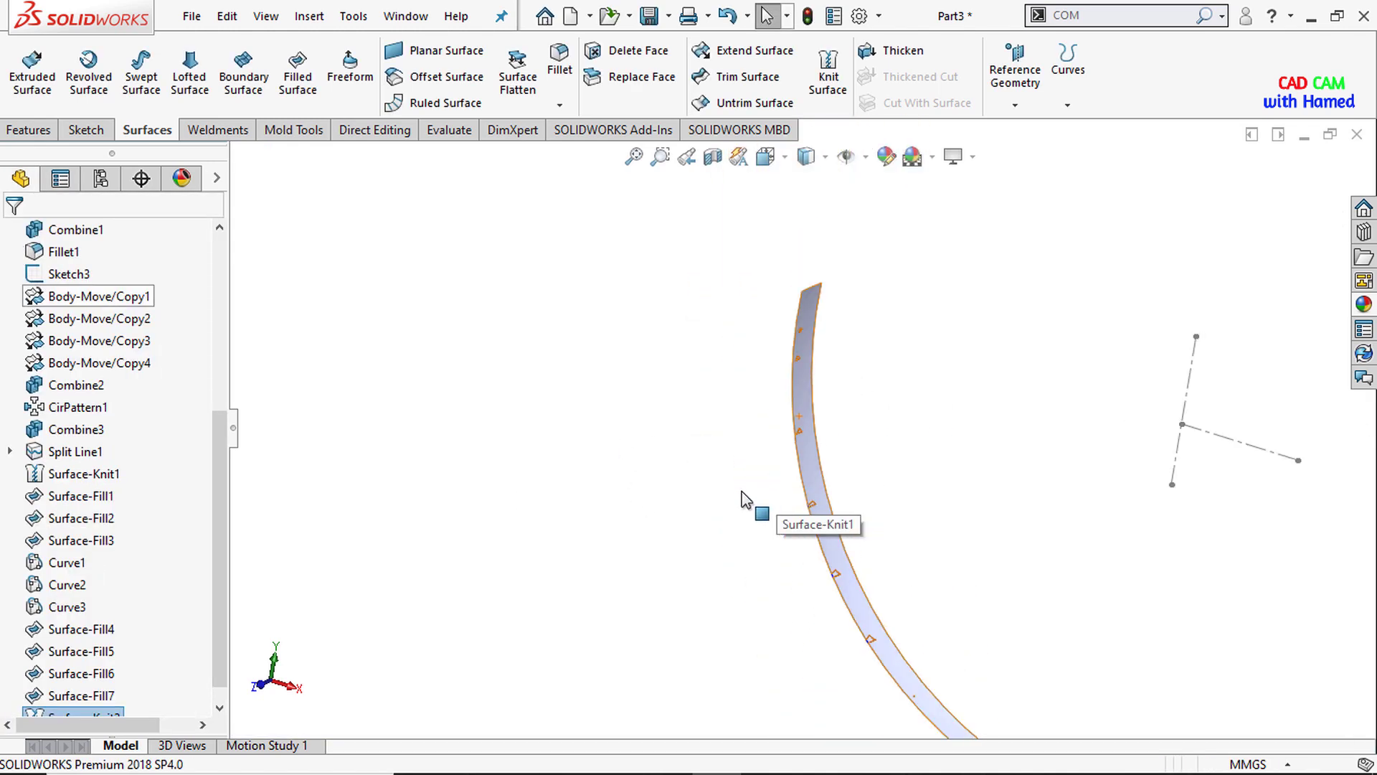
Step: Thicken the knitted curved strip surface by 2.5 mm into a separate body without merging the result
{"action": "middle_click_drag", "start_coordinate": [612, 484], "coordinate": [647, 499]}
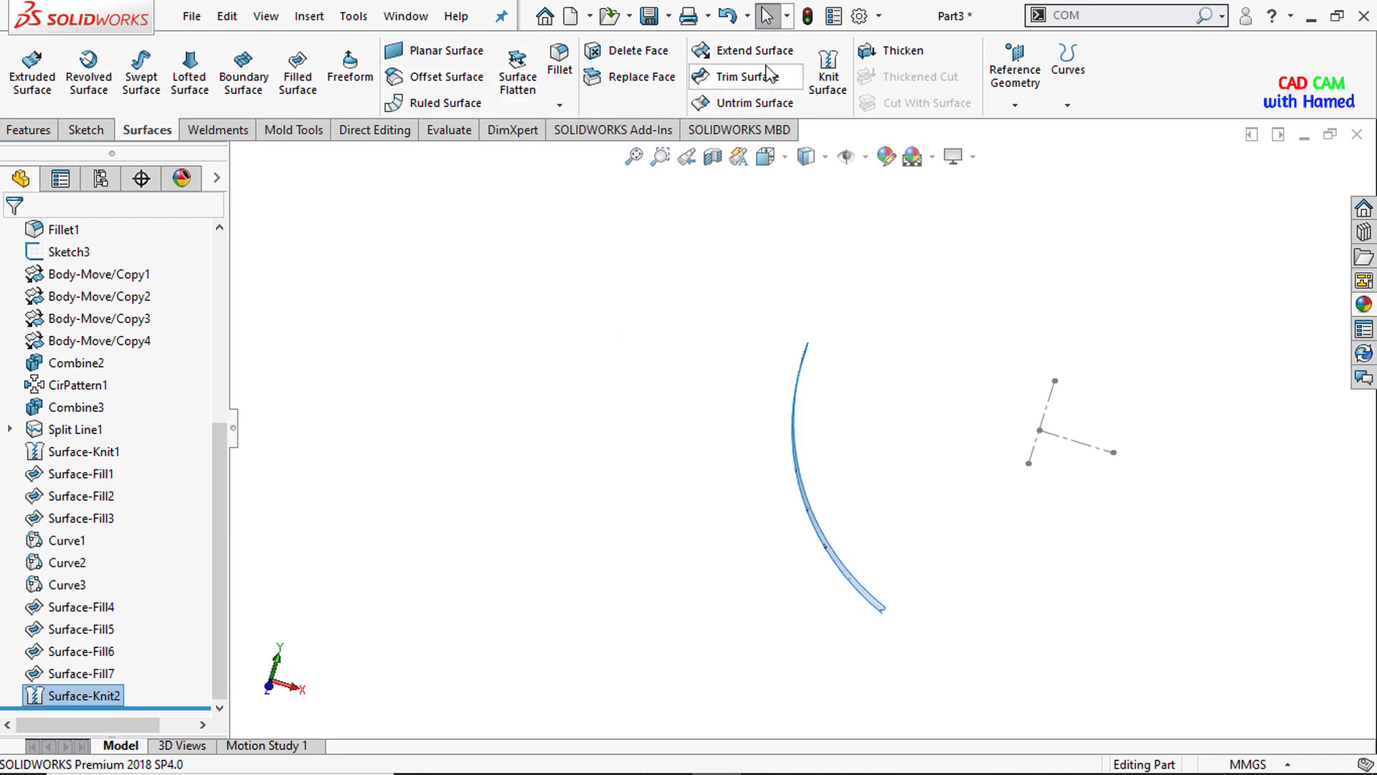
{"action": "left_click", "coordinate": [889, 50]}
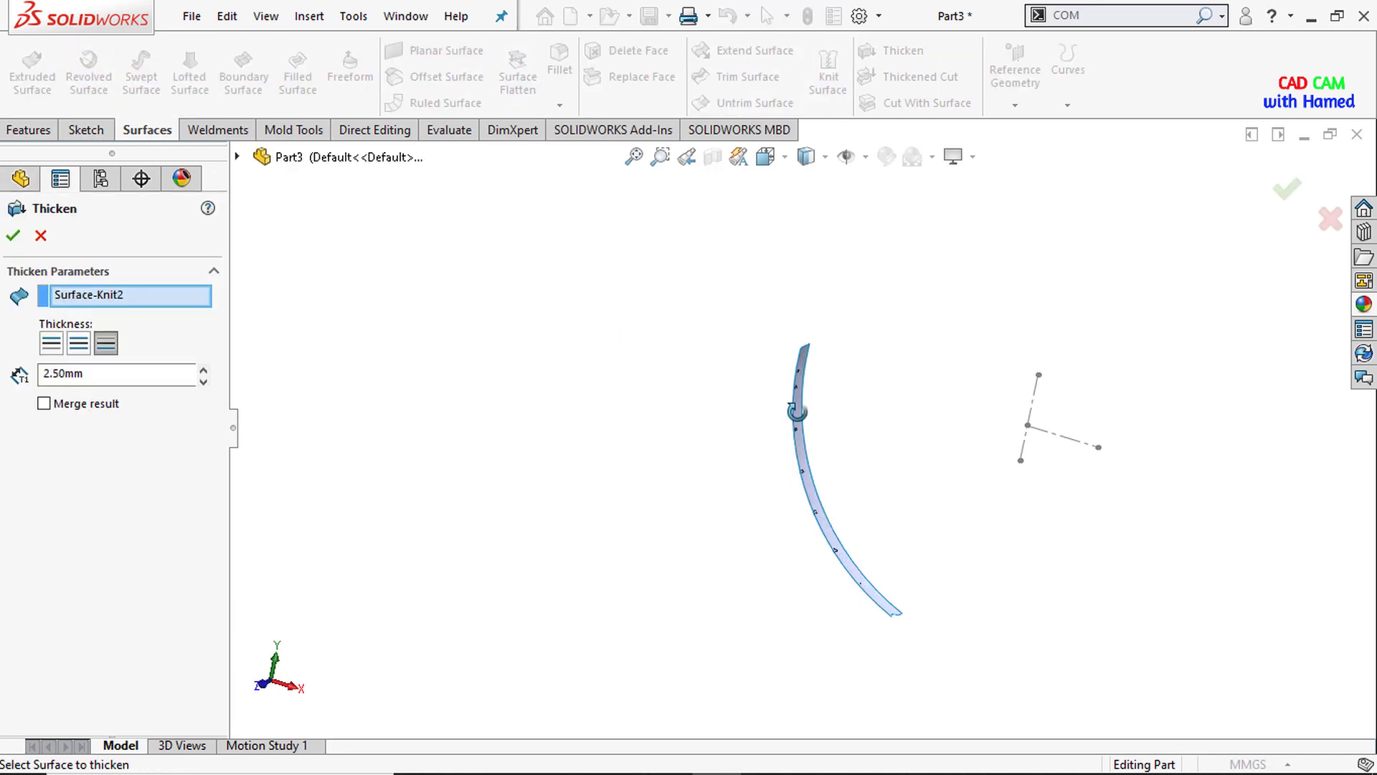
{"action": "middle_click_drag", "start_coordinate": [797, 411], "coordinate": [787, 406]}
{"action": "scroll", "coordinate": [845, 419], "scroll_direction": "down", "scroll_amount": 5}
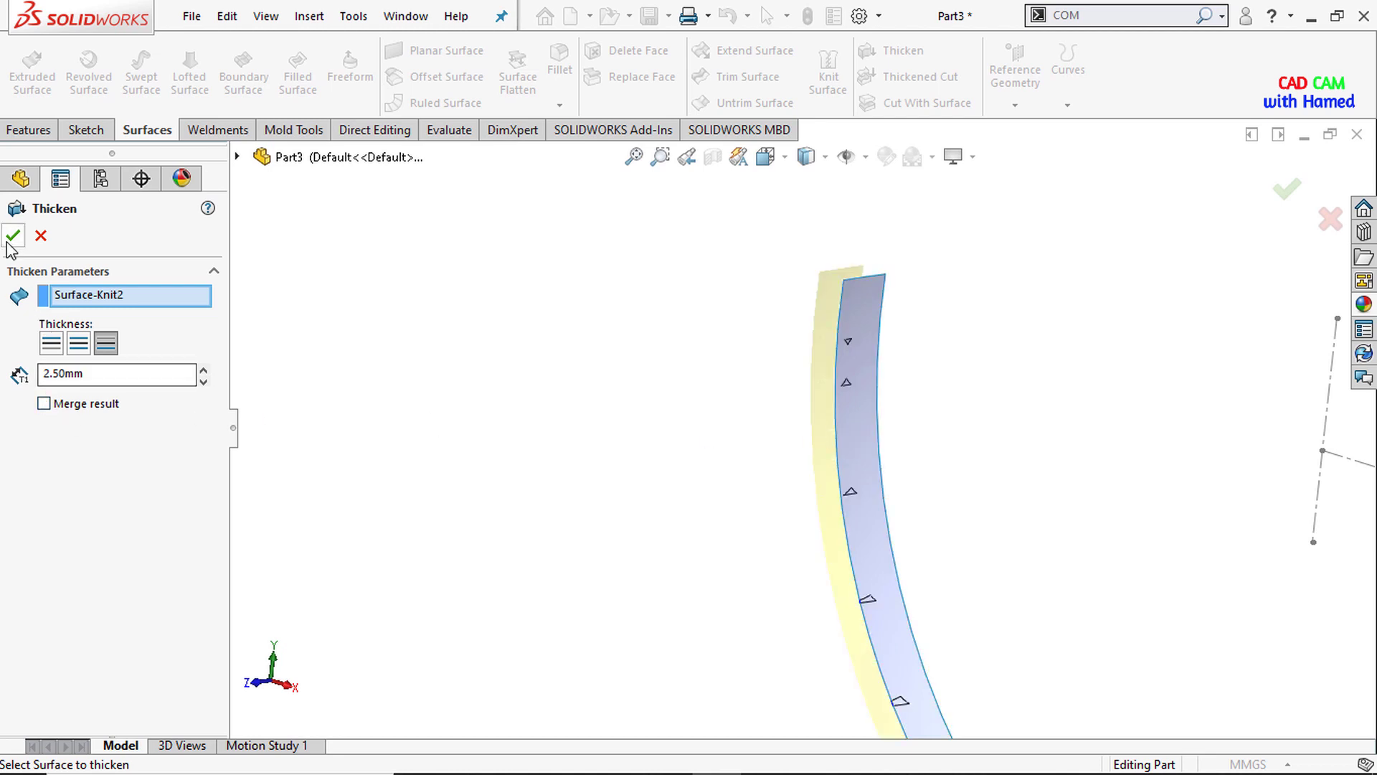
{"action": "key", "text": "Return"}
Step: Start a Delete Face with Delete and Patch, selecting the small triangular imprint and the first notch imprint's two faces on the strip
{"action": "middle_click_drag", "start_coordinate": [876, 431], "coordinate": [978, 507]}
{"action": "scroll", "coordinate": [786, 522], "scroll_direction": "down", "scroll_amount": 3}
{"action": "scroll", "coordinate": [593, 390], "scroll_direction": "down", "scroll_amount": 2}
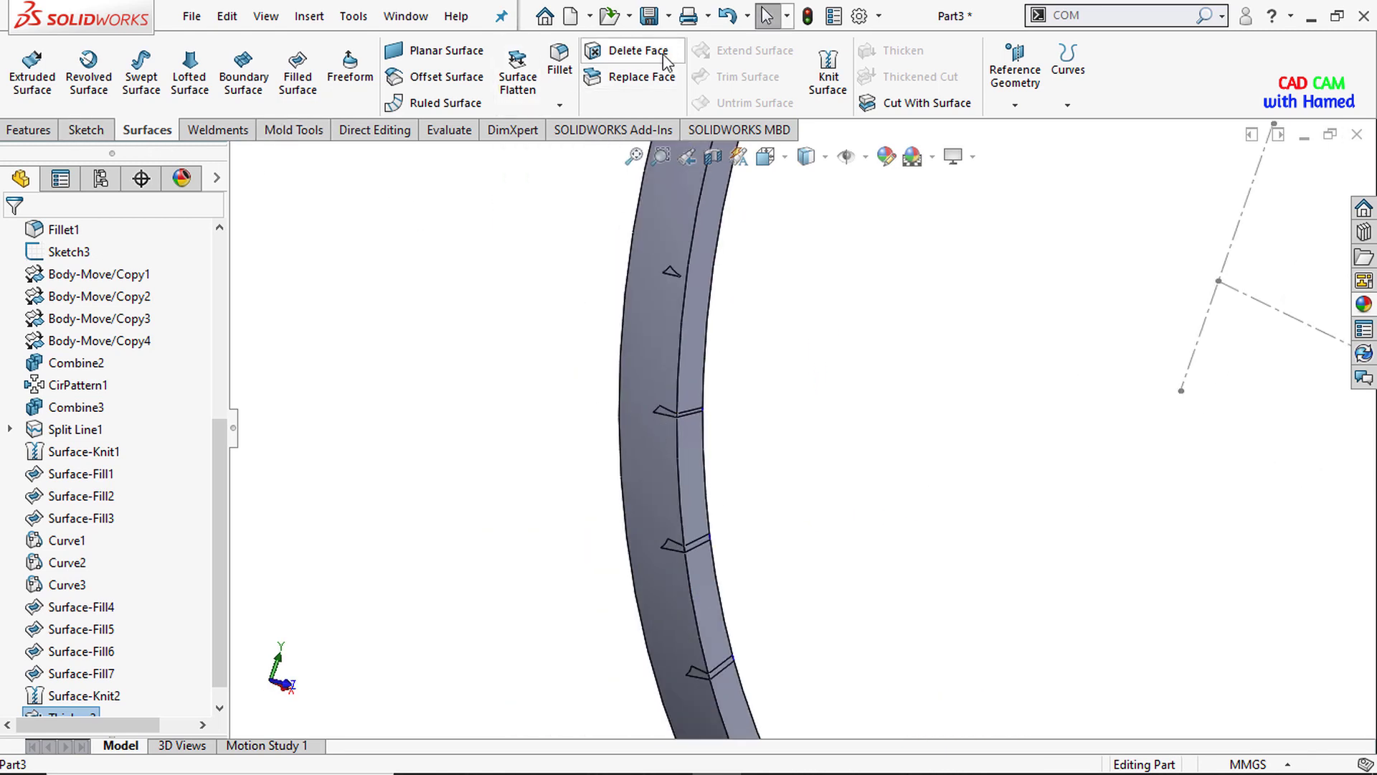
{"action": "left_click", "coordinate": [641, 65]}
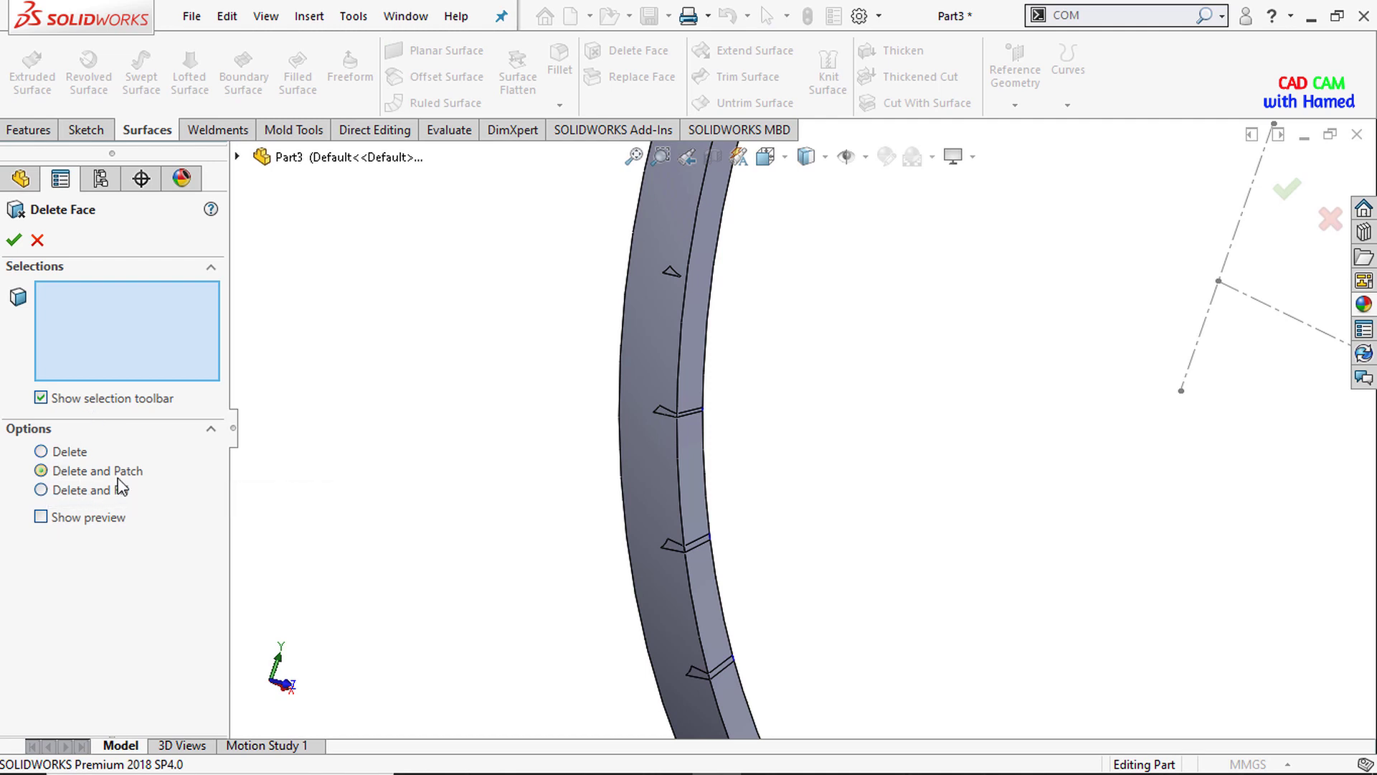
{"action": "scroll", "coordinate": [689, 294], "scroll_direction": "down", "scroll_amount": 3}
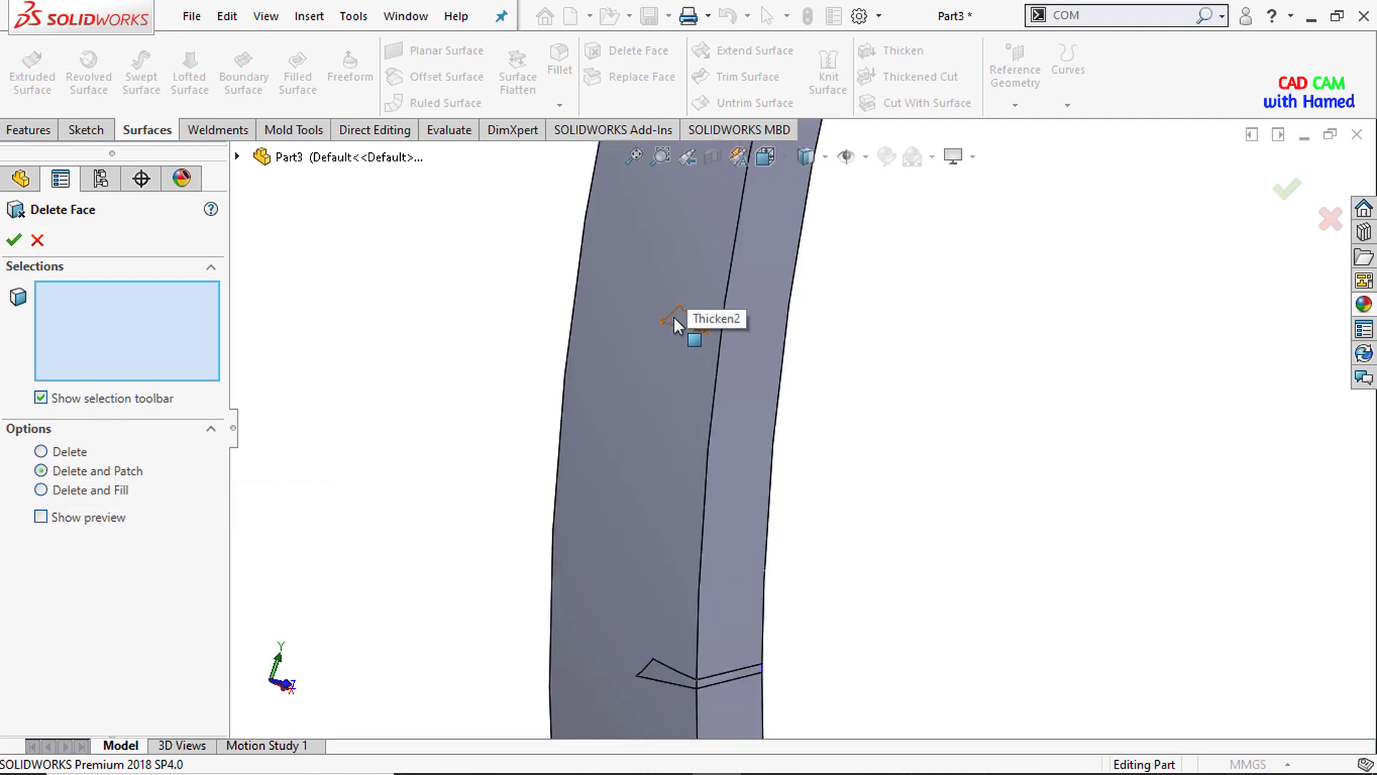
{"action": "left_click", "coordinate": [674, 318]}
{"action": "scroll", "coordinate": [710, 548], "scroll_direction": "up", "scroll_amount": 2}
{"action": "scroll", "coordinate": [753, 566], "scroll_direction": "down", "scroll_amount": 3}
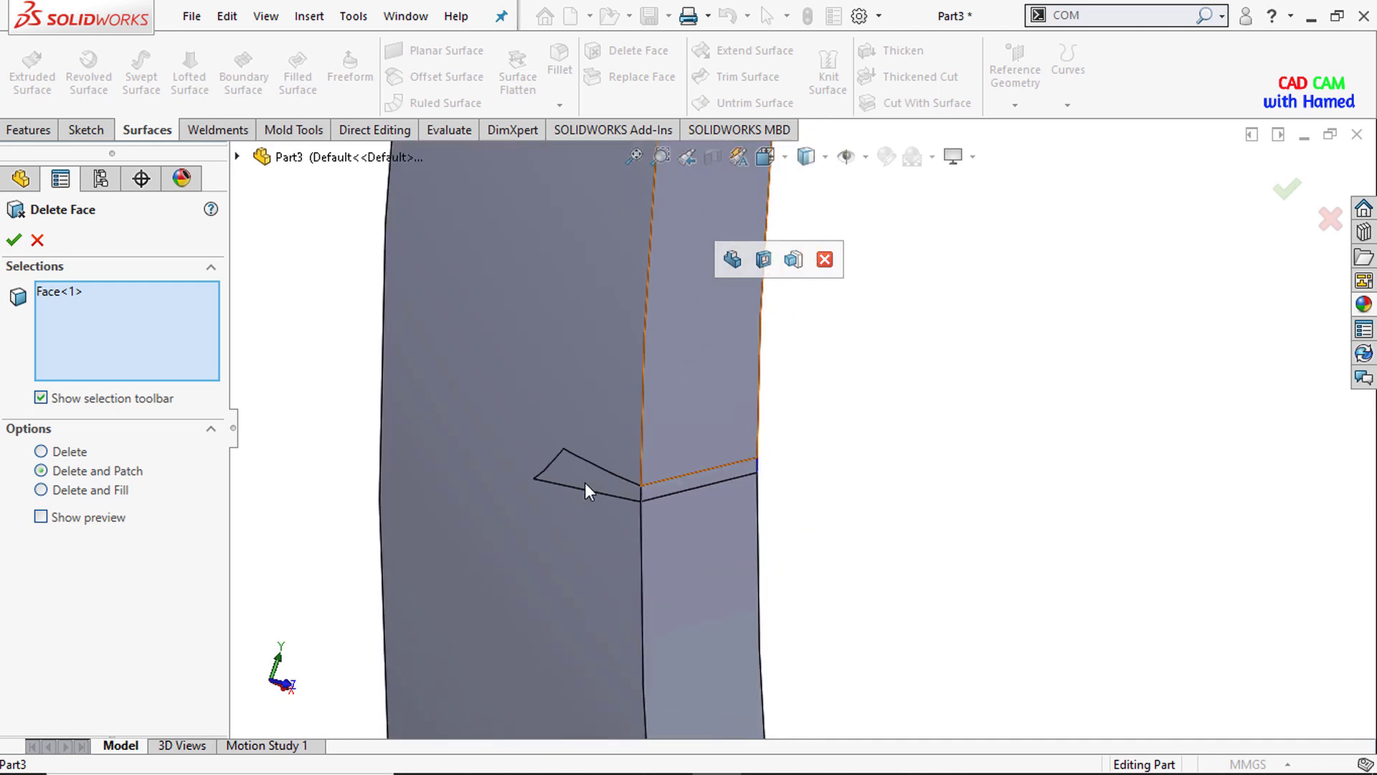
{"action": "left_click", "coordinate": [584, 482]}
{"action": "left_click", "coordinate": [700, 481]}
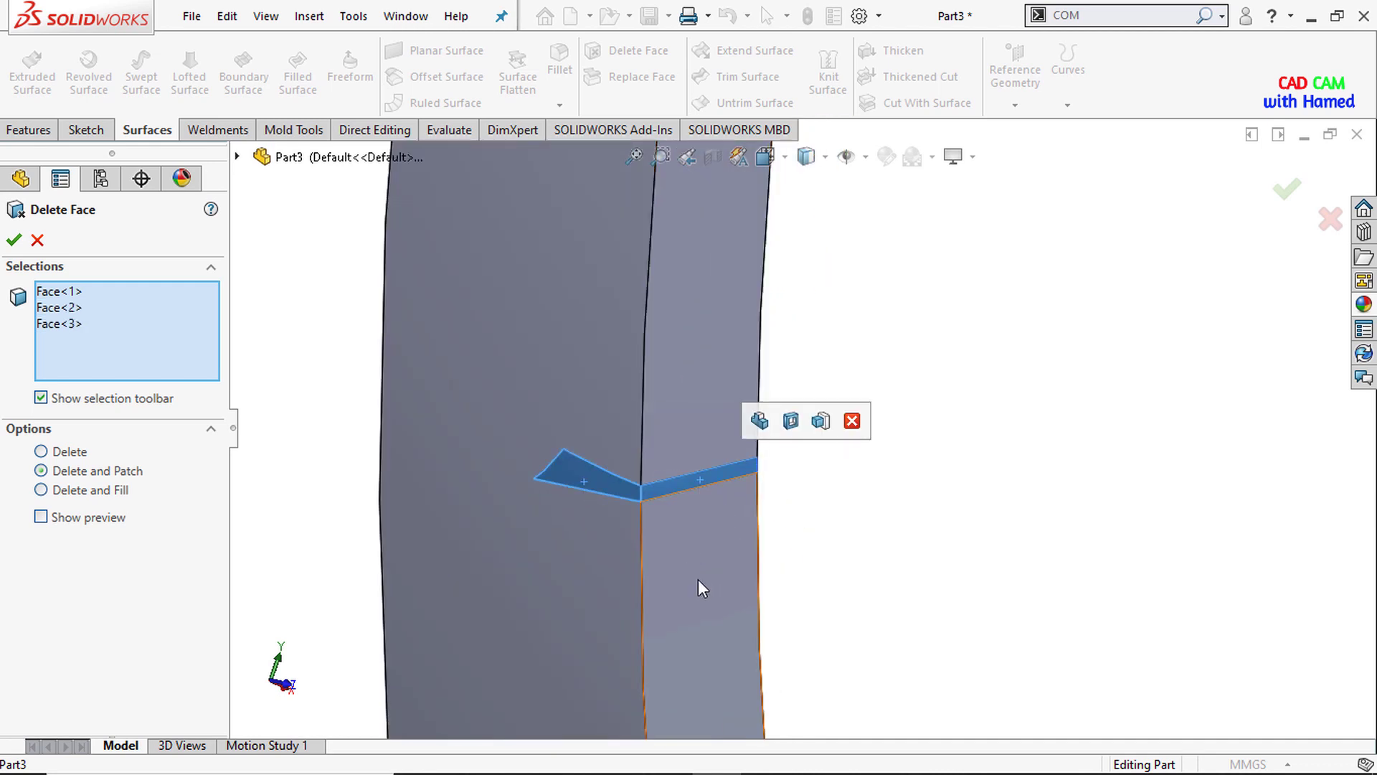
Step: Add the next two notch imprints and the tiny round imprint on the strip's outer side to the faces for deletion
{"action": "scroll", "coordinate": [717, 606], "scroll_direction": "up", "scroll_amount": 2}
{"action": "scroll", "coordinate": [769, 612], "scroll_direction": "down", "scroll_amount": 3}
{"action": "left_click", "coordinate": [763, 579]}
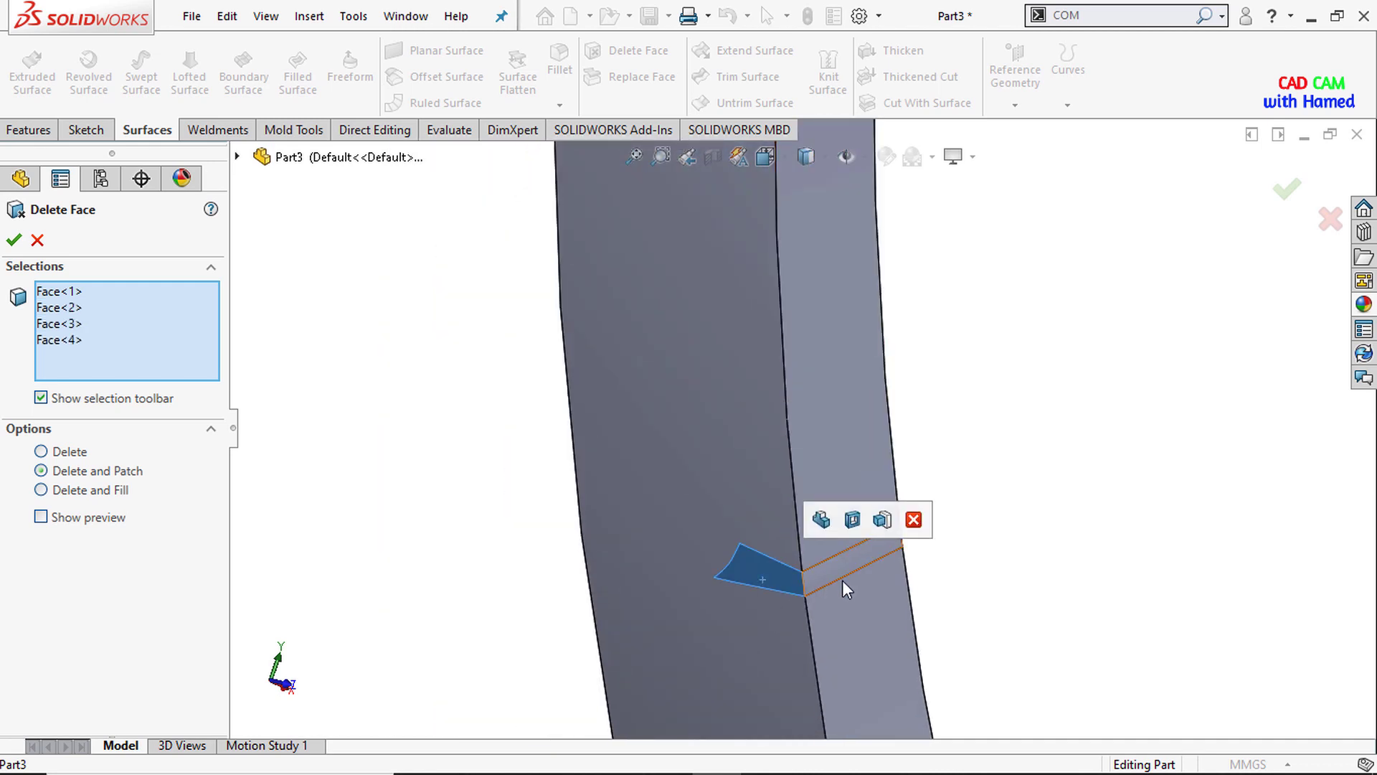
{"action": "left_click", "coordinate": [844, 581]}
{"action": "scroll", "coordinate": [839, 574], "scroll_direction": "up", "scroll_amount": 2}
{"action": "scroll", "coordinate": [842, 419], "scroll_direction": "down", "scroll_amount": 3}
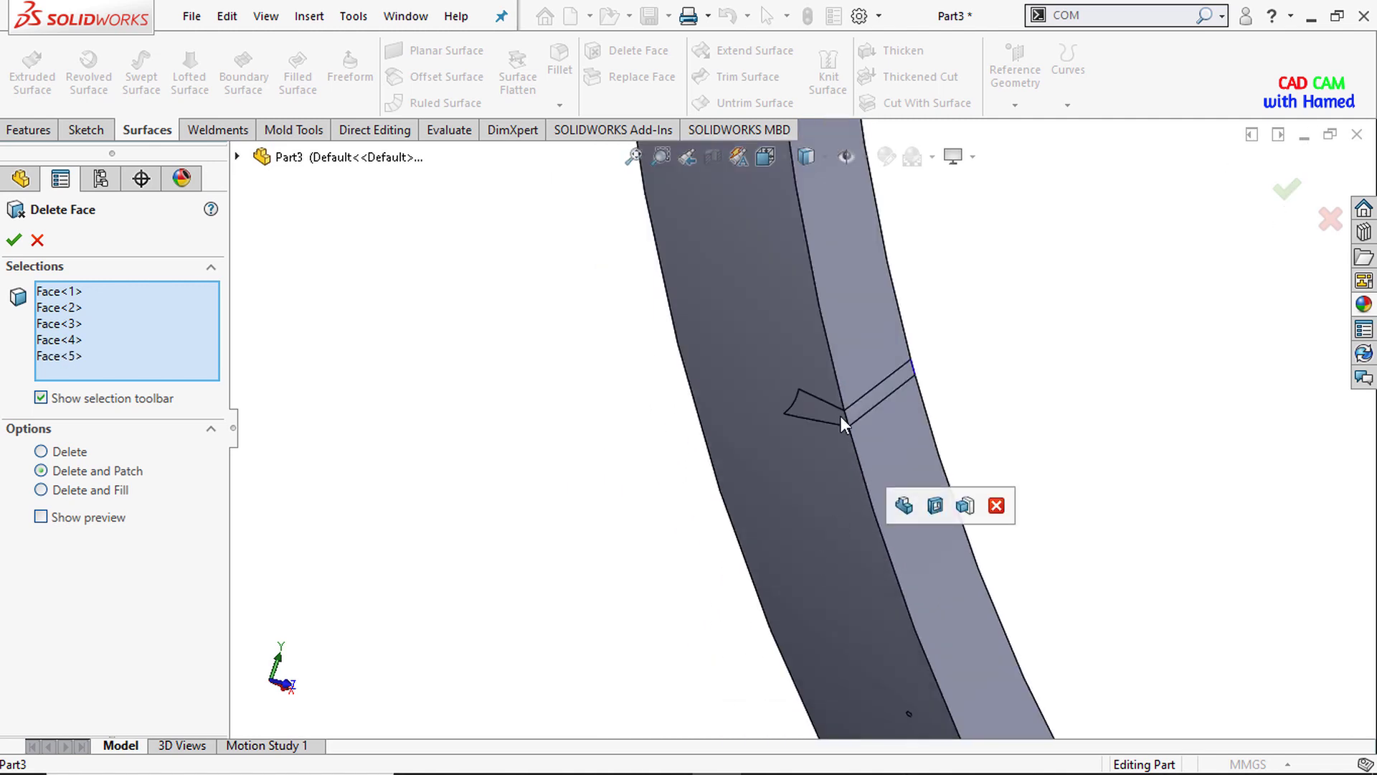
{"action": "left_click", "coordinate": [838, 415]}
{"action": "left_click", "coordinate": [884, 392]}
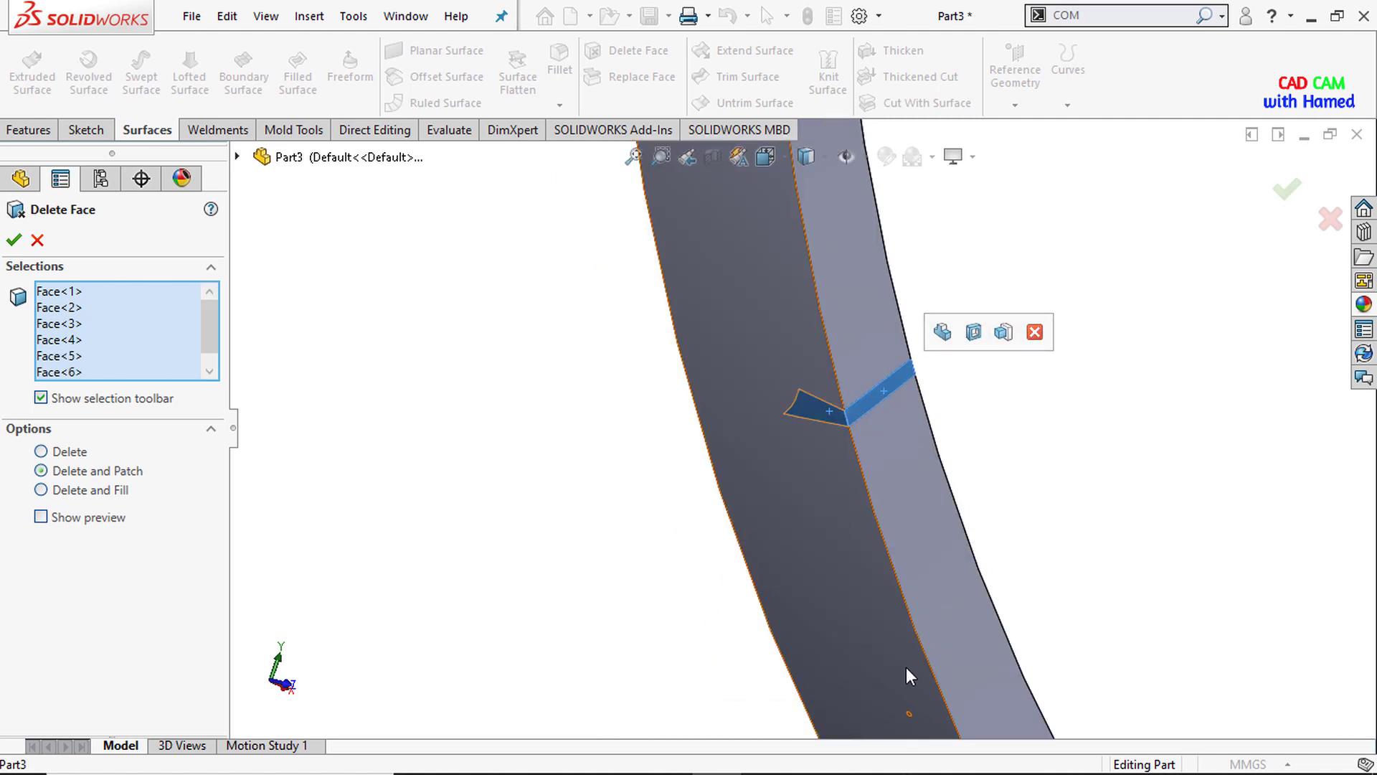
{"action": "scroll", "coordinate": [906, 667], "scroll_direction": "up", "scroll_amount": 1}
{"action": "scroll", "coordinate": [905, 642], "scroll_direction": "down", "scroll_amount": 4}
{"action": "left_click", "coordinate": [739, 454]}
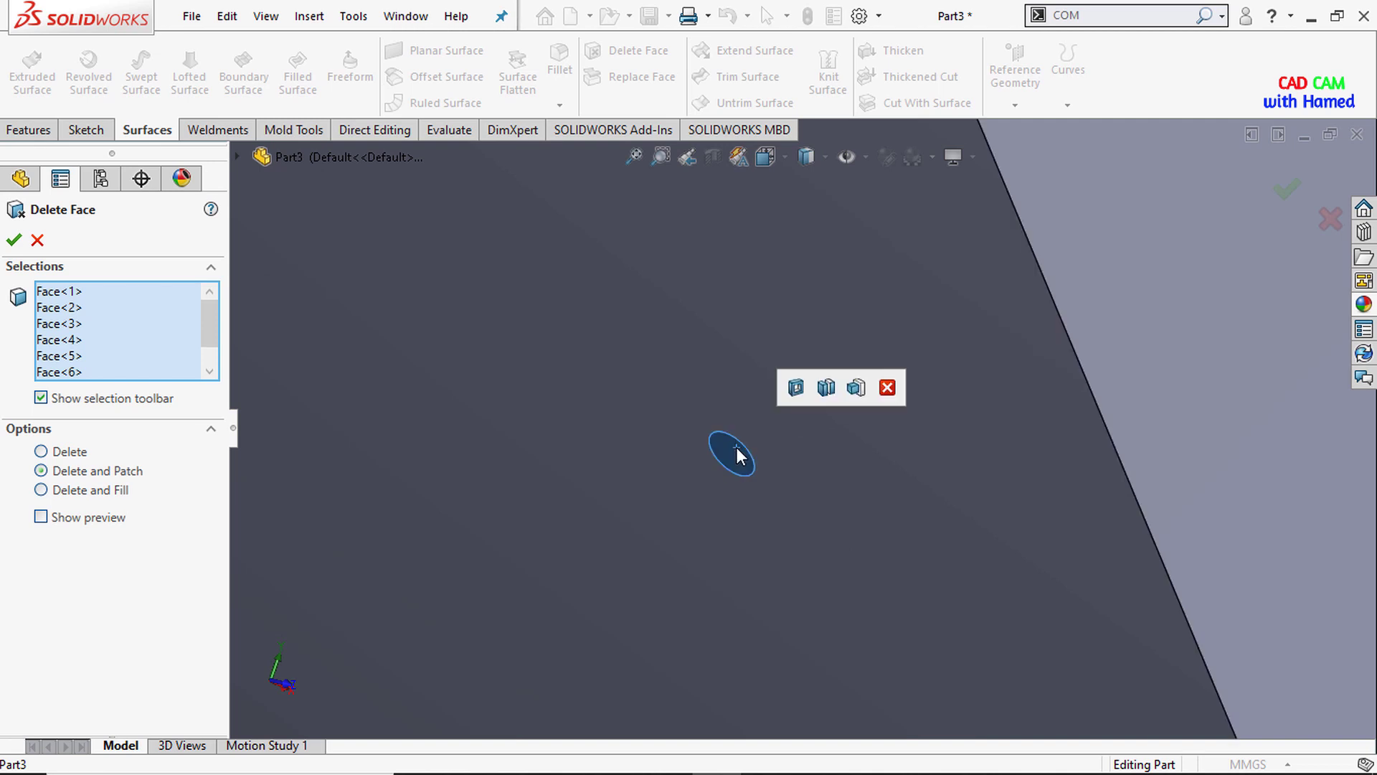
Step: Add the small triangular imprint faces along the strip's inner side to the faces for deletion
{"action": "scroll", "coordinate": [738, 456], "scroll_direction": "up", "scroll_amount": 5}
{"action": "middle_click_drag", "start_coordinate": [1057, 375], "coordinate": [942, 356]}
{"action": "scroll", "coordinate": [898, 424], "scroll_direction": "down", "scroll_amount": 6}
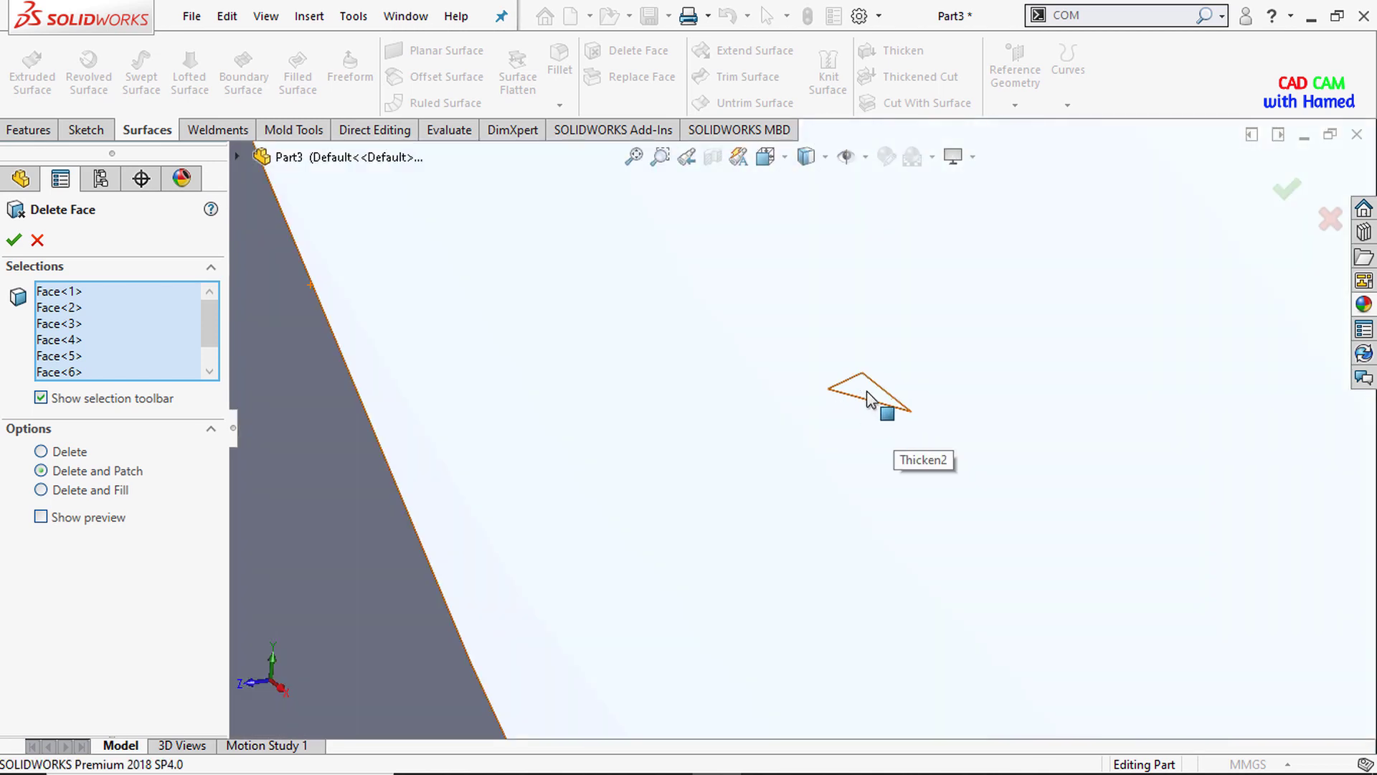
{"action": "scroll", "coordinate": [870, 398], "scroll_direction": "up", "scroll_amount": 5}
{"action": "scroll", "coordinate": [728, 274], "scroll_direction": "down", "scroll_amount": 5}
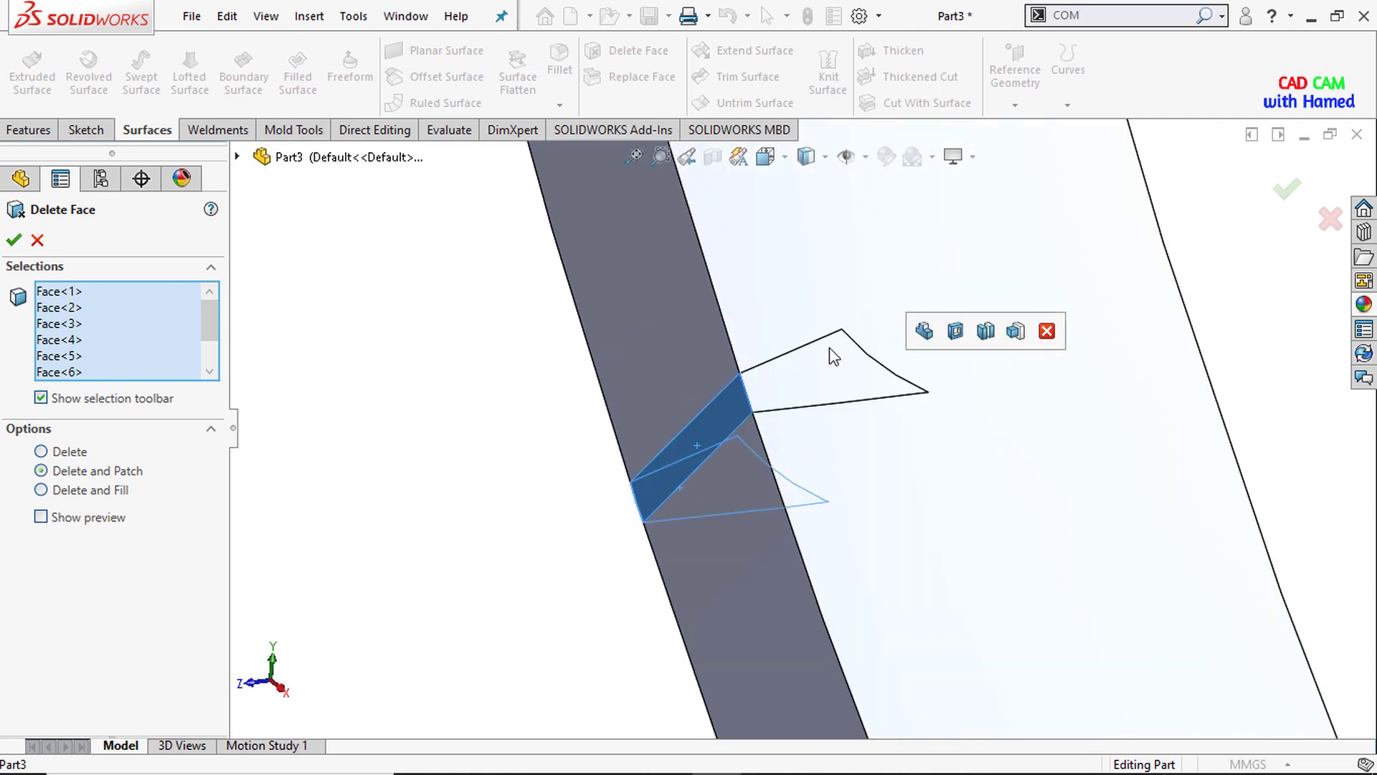
{"action": "scroll", "coordinate": [772, 326], "scroll_direction": "up", "scroll_amount": 5}
{"action": "scroll", "coordinate": [771, 326], "scroll_direction": "down", "scroll_amount": 2}
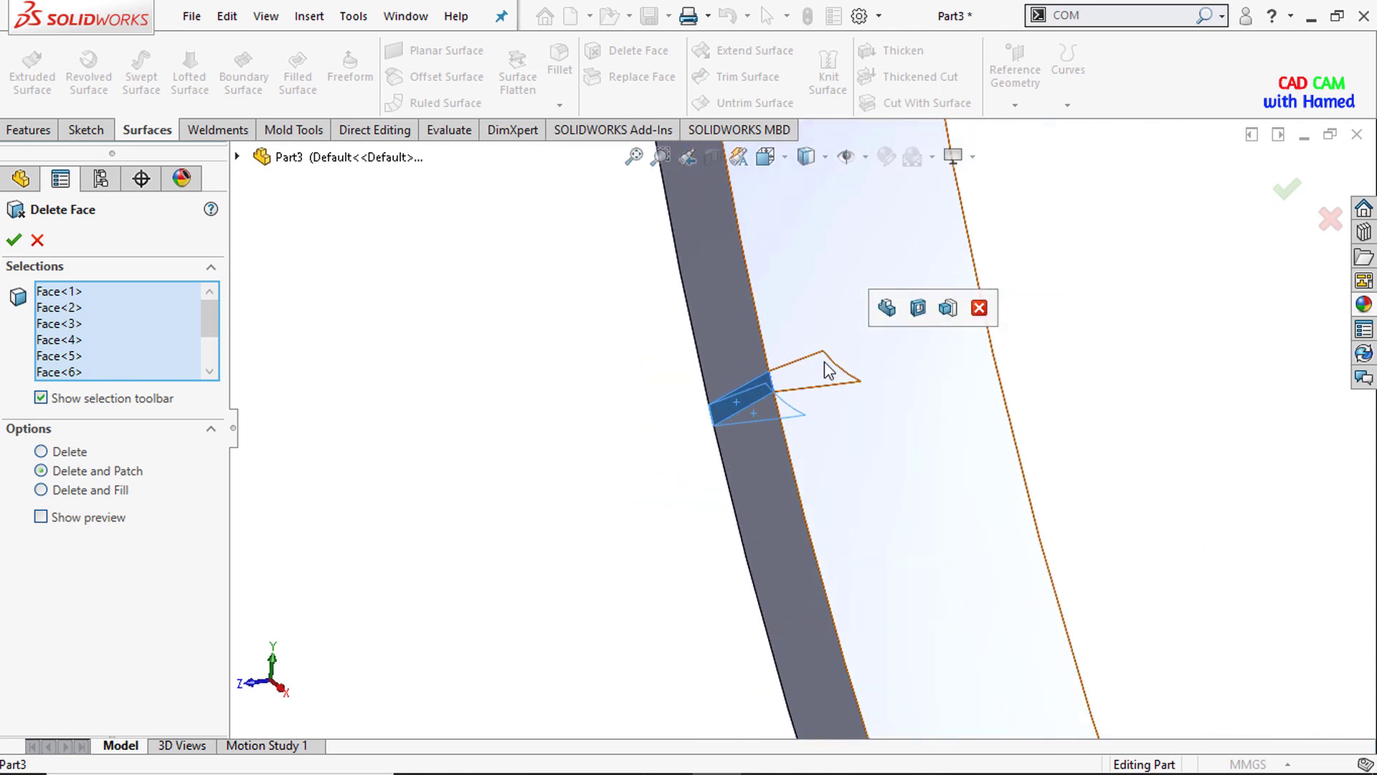
{"action": "scroll", "coordinate": [769, 326], "scroll_direction": "down", "scroll_amount": 1}
{"action": "scroll", "coordinate": [786, 326], "scroll_direction": "up", "scroll_amount": 4}
{"action": "scroll", "coordinate": [821, 520], "scroll_direction": "down", "scroll_amount": 4}
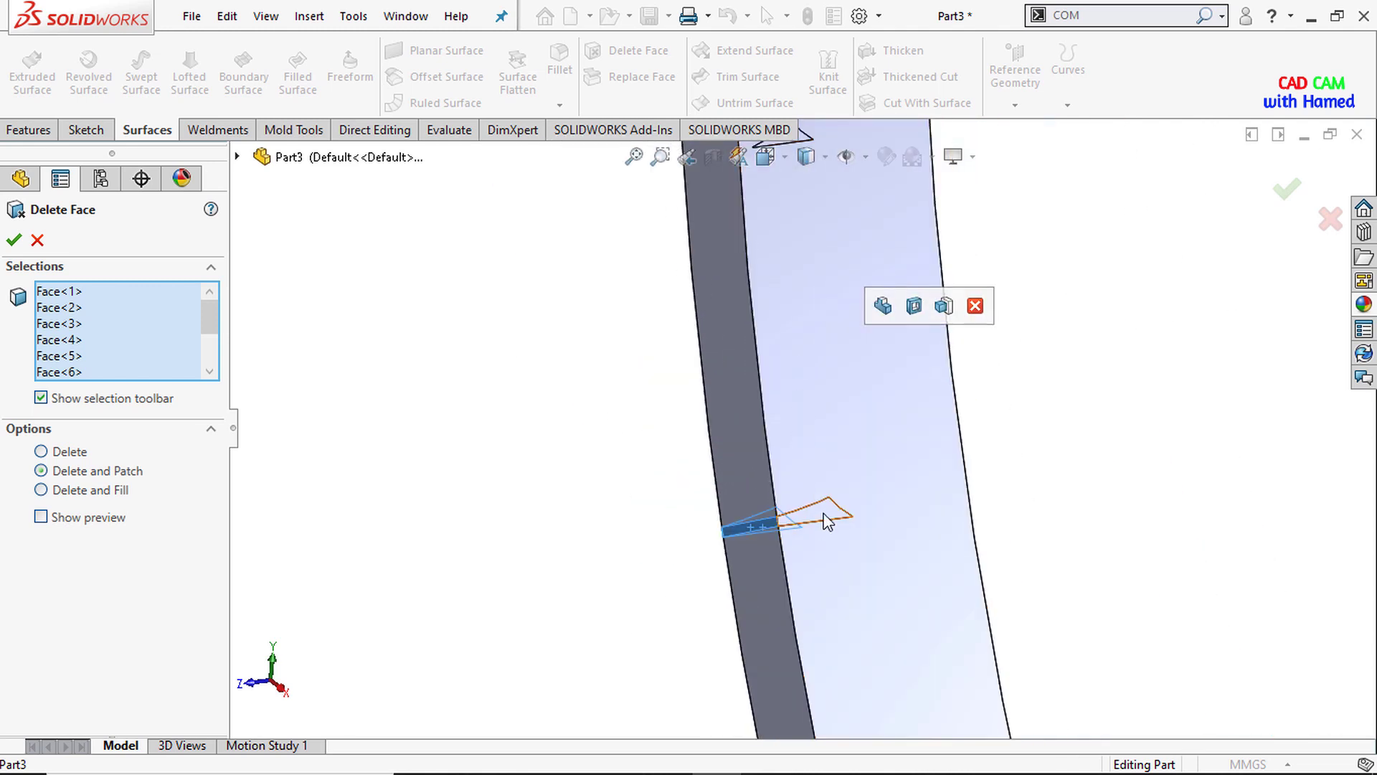
{"action": "scroll", "coordinate": [793, 424], "scroll_direction": "up", "scroll_amount": 4}
{"action": "scroll", "coordinate": [805, 385], "scroll_direction": "down", "scroll_amount": 5}
{"action": "scroll", "coordinate": [741, 399], "scroll_direction": "down", "scroll_amount": 1}
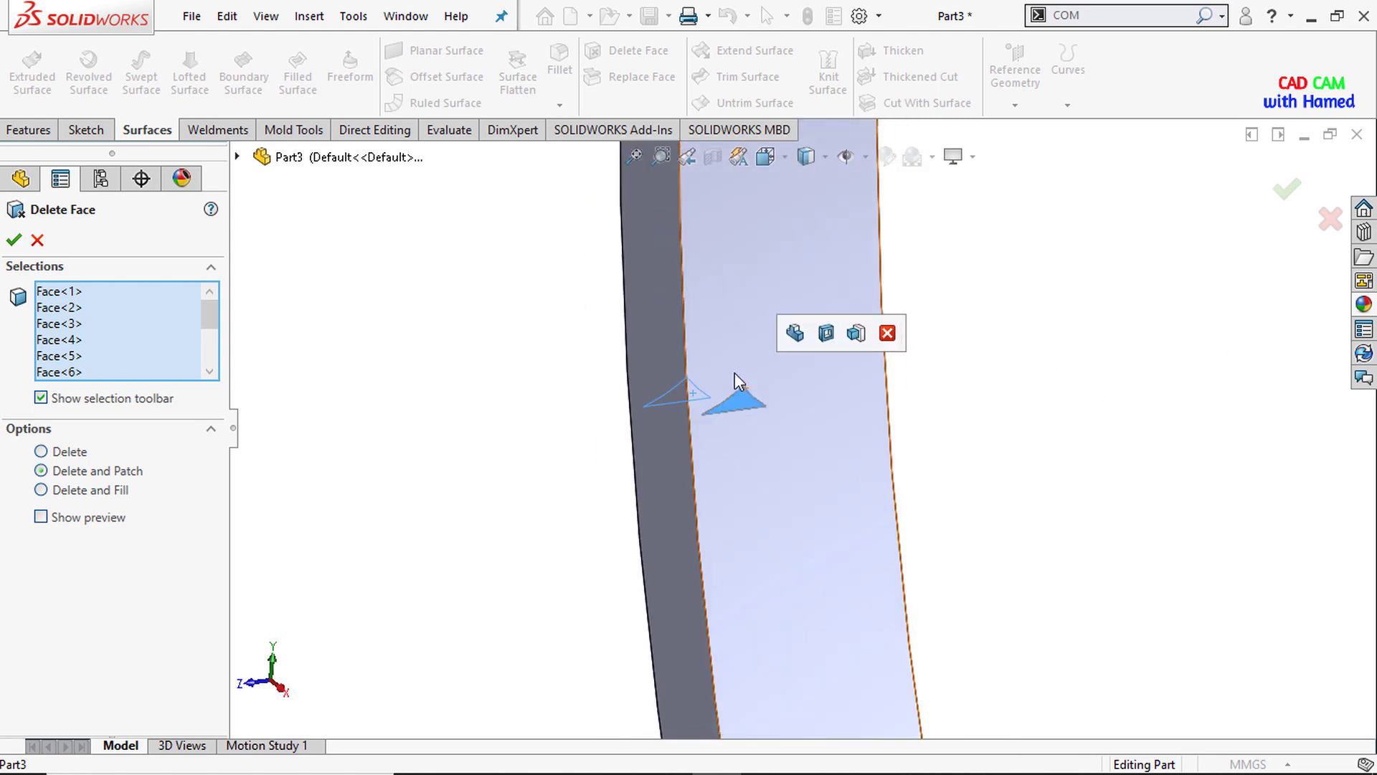
{"action": "scroll", "coordinate": [793, 261], "scroll_direction": "up", "scroll_amount": 4}
{"action": "scroll", "coordinate": [746, 334], "scroll_direction": "down", "scroll_amount": 4}
{"action": "scroll", "coordinate": [746, 306], "scroll_direction": "up", "scroll_amount": 2}
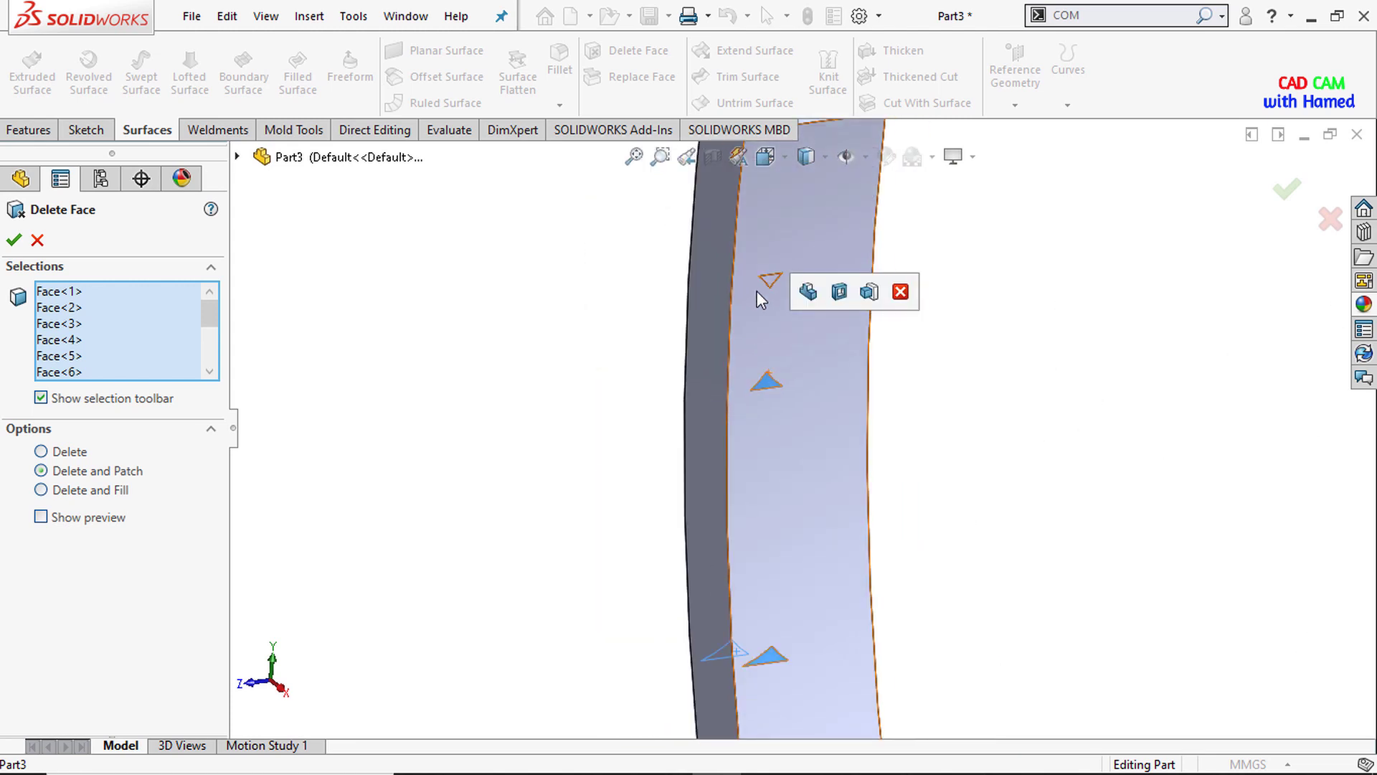
{"action": "scroll", "coordinate": [800, 305], "scroll_direction": "down", "scroll_amount": 3}
{"action": "scroll", "coordinate": [796, 313], "scroll_direction": "up", "scroll_amount": 5}
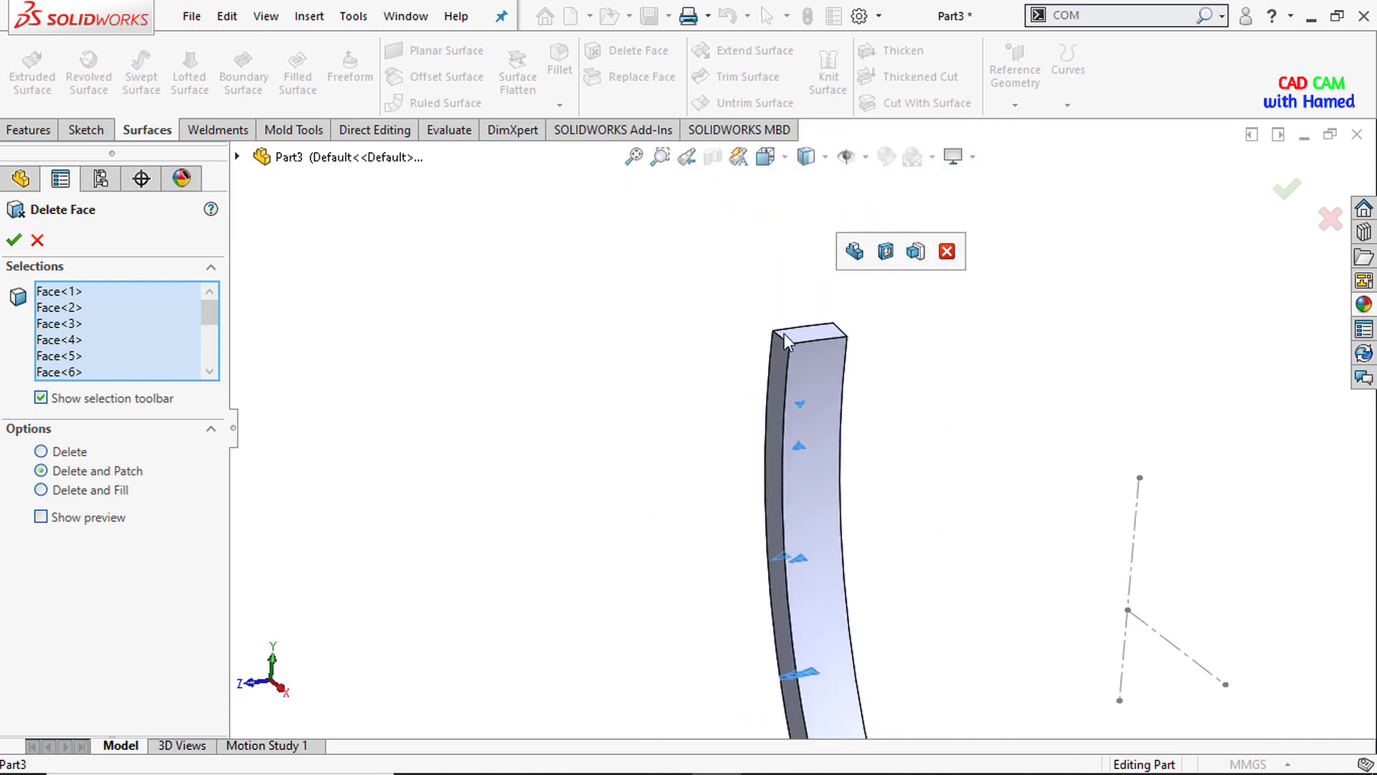
Step: Add the two remaining triangular imprints near the strip's upper end, and delete and patch all the selected faces
{"action": "middle_click_drag", "start_coordinate": [785, 332], "coordinate": [785, 479]}
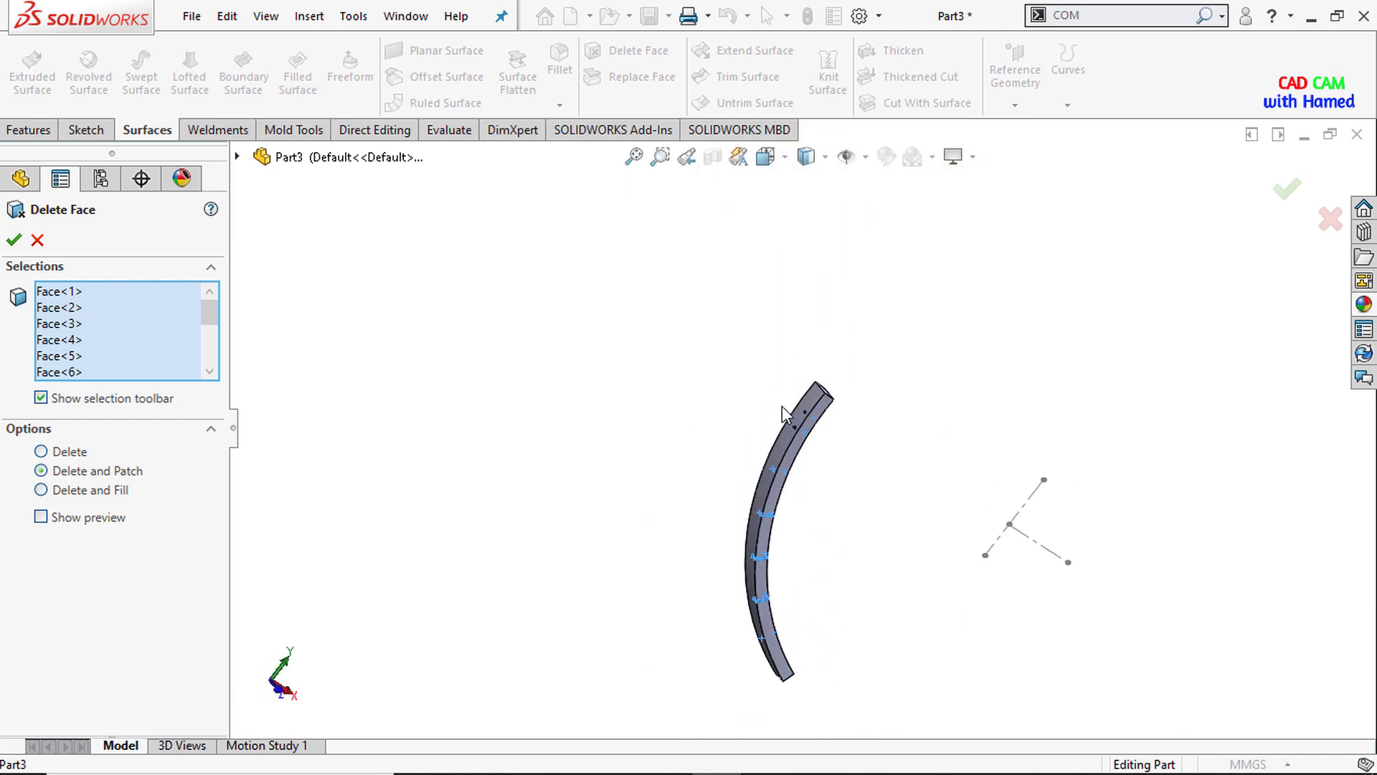
{"action": "scroll", "coordinate": [787, 414], "scroll_direction": "down", "scroll_amount": 6}
{"action": "left_click", "coordinate": [752, 370]}
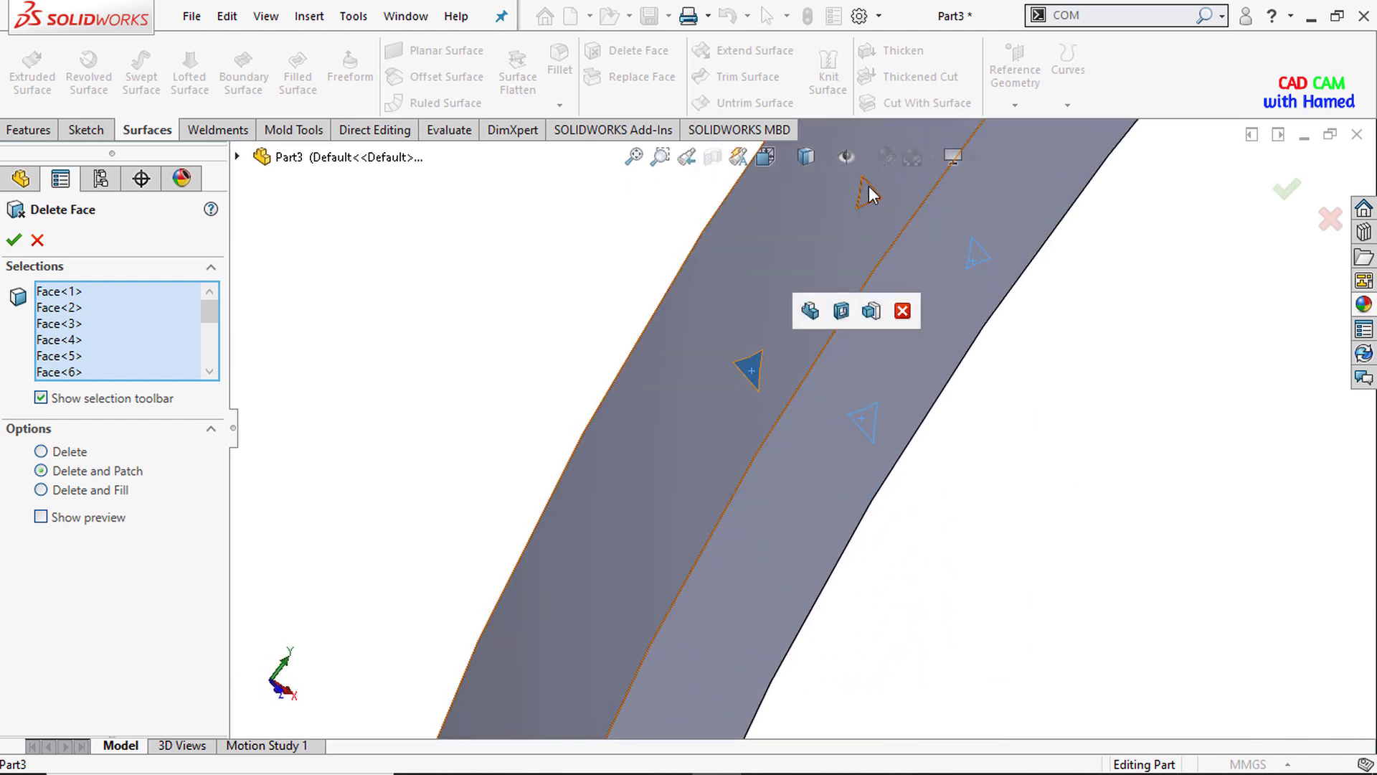
{"action": "left_click", "coordinate": [870, 195]}
{"action": "scroll", "coordinate": [841, 370], "scroll_direction": "up", "scroll_amount": 6}
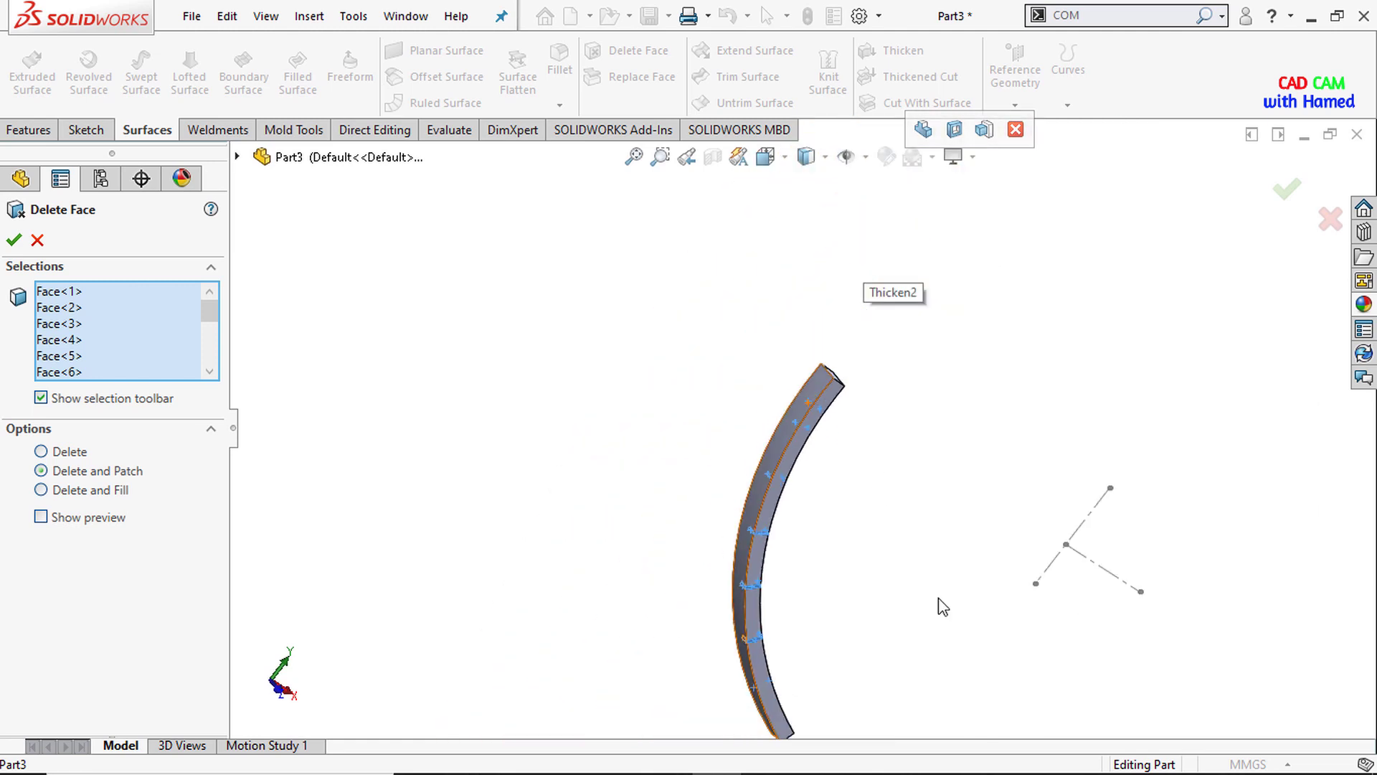
{"action": "middle_click_drag", "start_coordinate": [942, 606], "coordinate": [931, 538]}
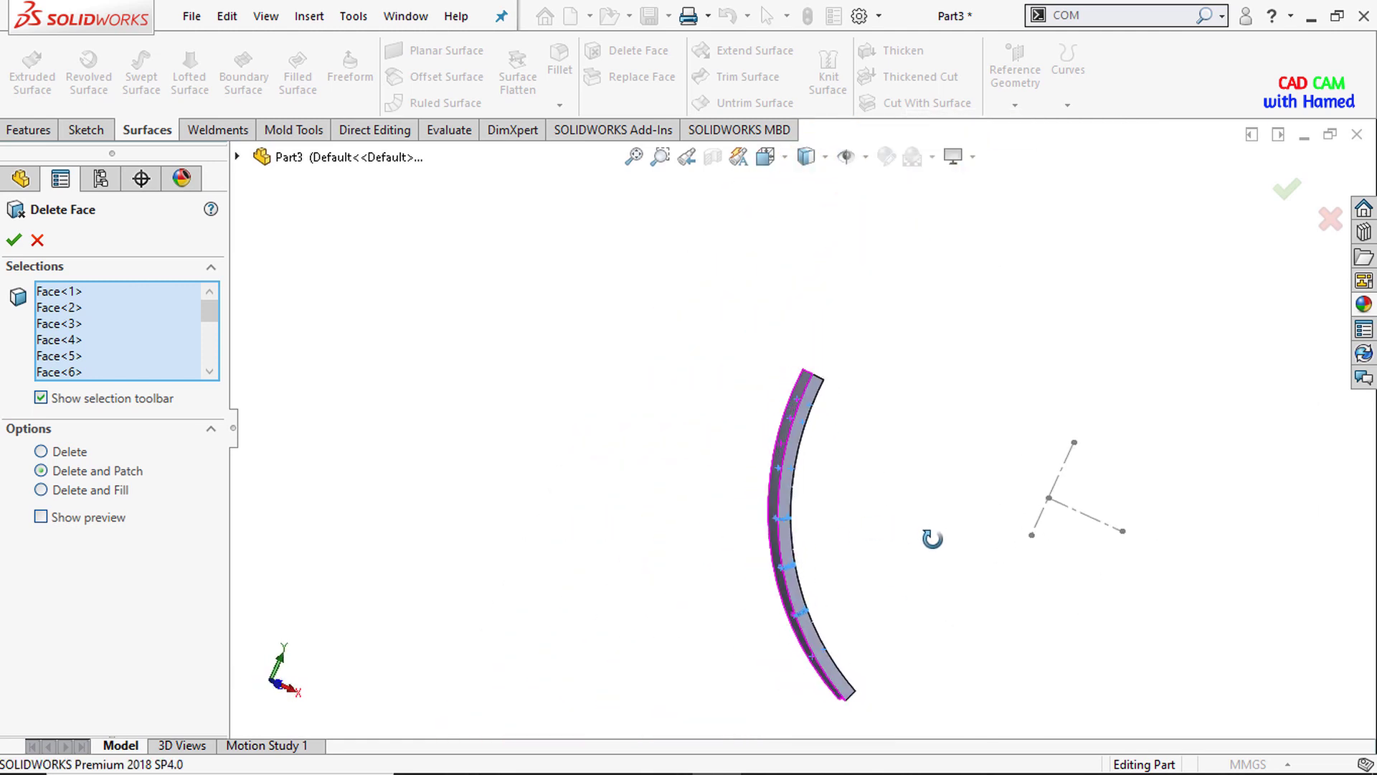
{"action": "left_click", "coordinate": [16, 241]}
Step: Fillet the strip's two long outer edges with a 1.5 mm radius
{"action": "scroll", "coordinate": [825, 388], "scroll_direction": "down", "scroll_amount": 4}
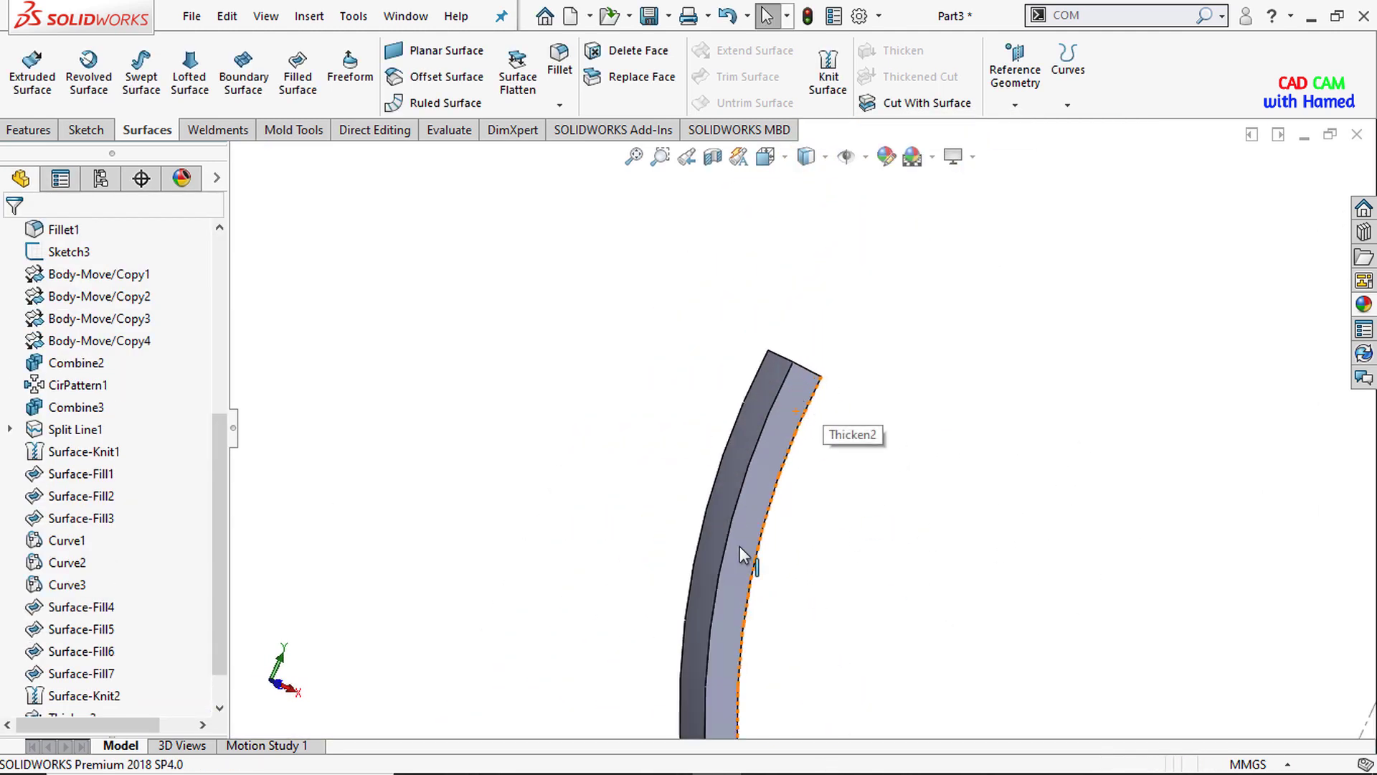
{"action": "scroll", "coordinate": [806, 532], "scroll_direction": "up", "scroll_amount": 4}
{"action": "mouse_move", "coordinate": [805, 531]}
{"action": "middle_mouse_down"}
{"action": "mouse_move", "coordinate": [811, 495]}
{"action": "mouse_move", "coordinate": [729, 655]}
{"action": "mouse_move", "coordinate": [818, 521]}
{"action": "mouse_move", "coordinate": [824, 541]}
{"action": "mouse_move", "coordinate": [814, 517]}
{"action": "middle_mouse_up"}
{"action": "scroll", "coordinate": [804, 495], "scroll_direction": "down", "scroll_amount": 3}
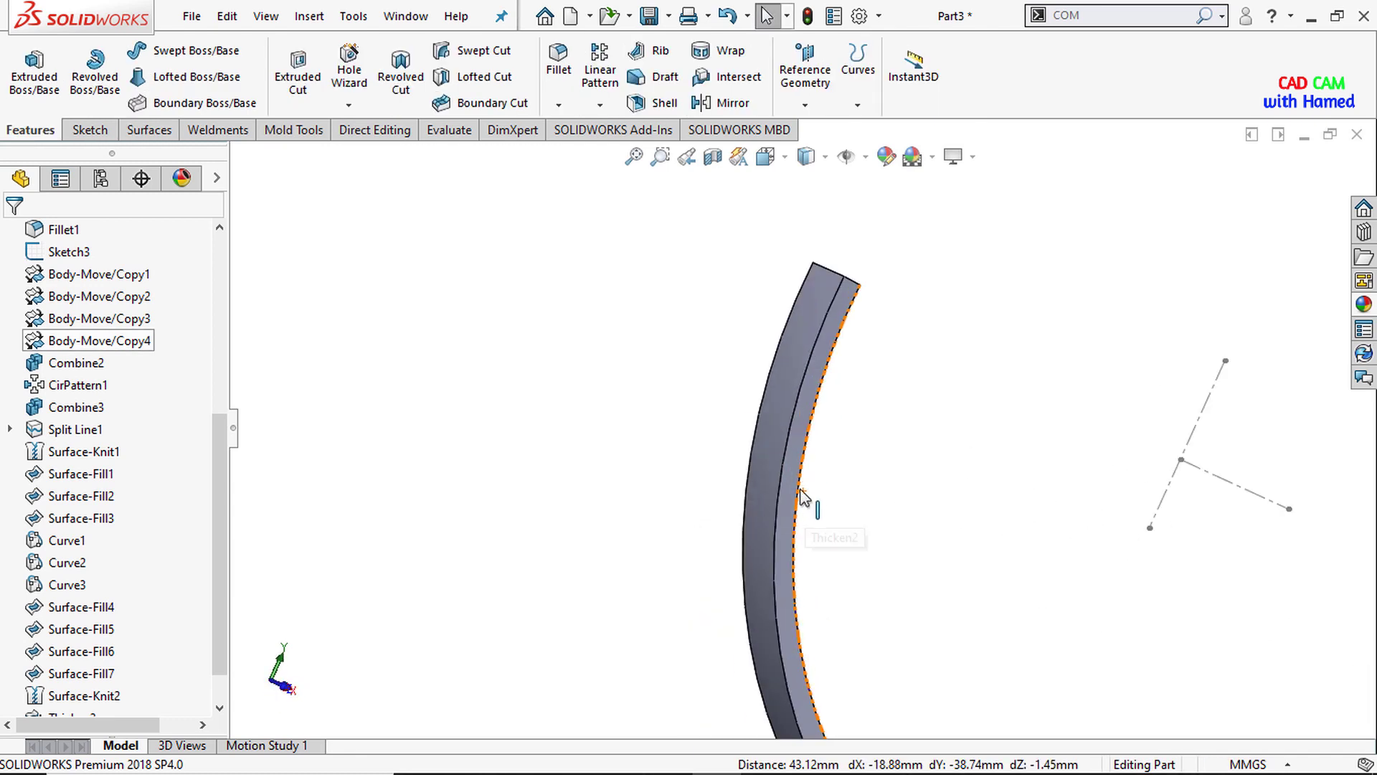
{"action": "left_click", "coordinate": [568, 79]}
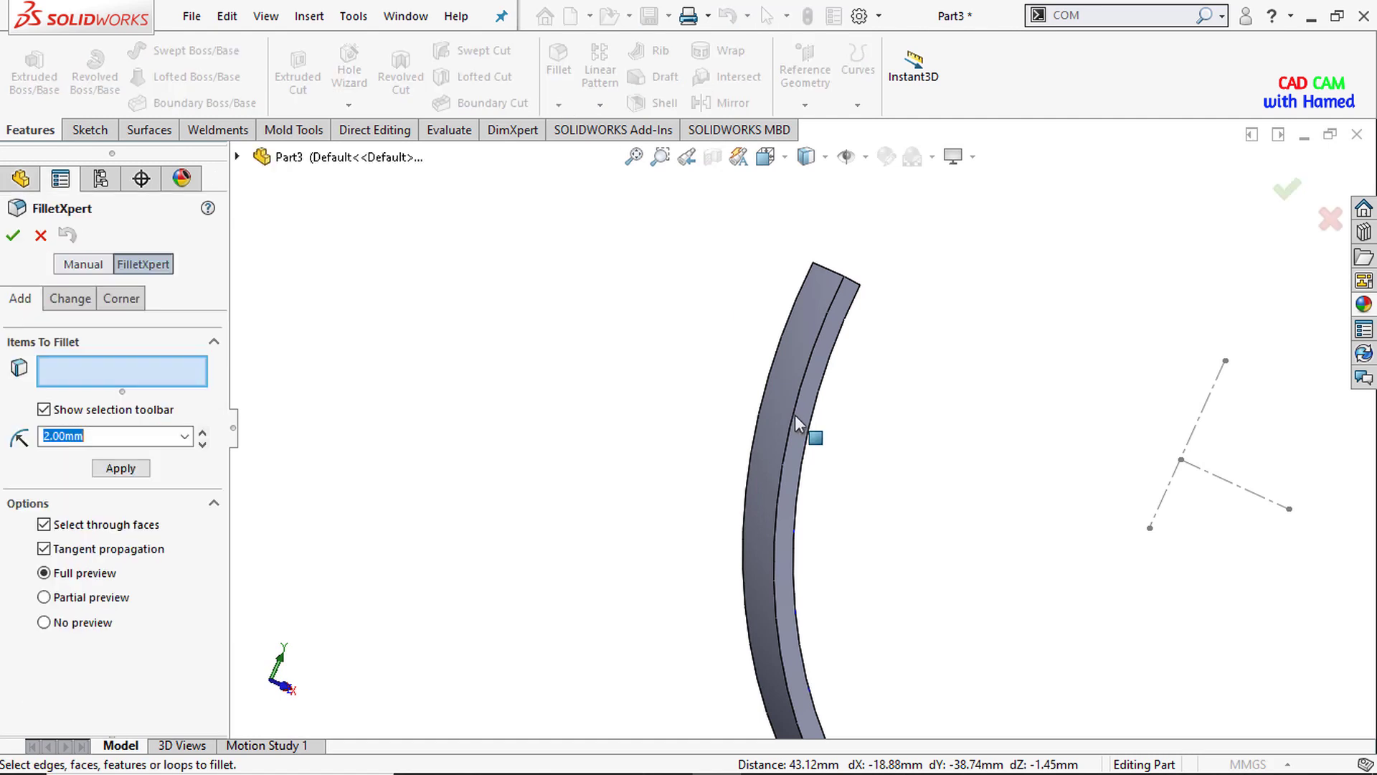
{"action": "left_click", "coordinate": [800, 391]}
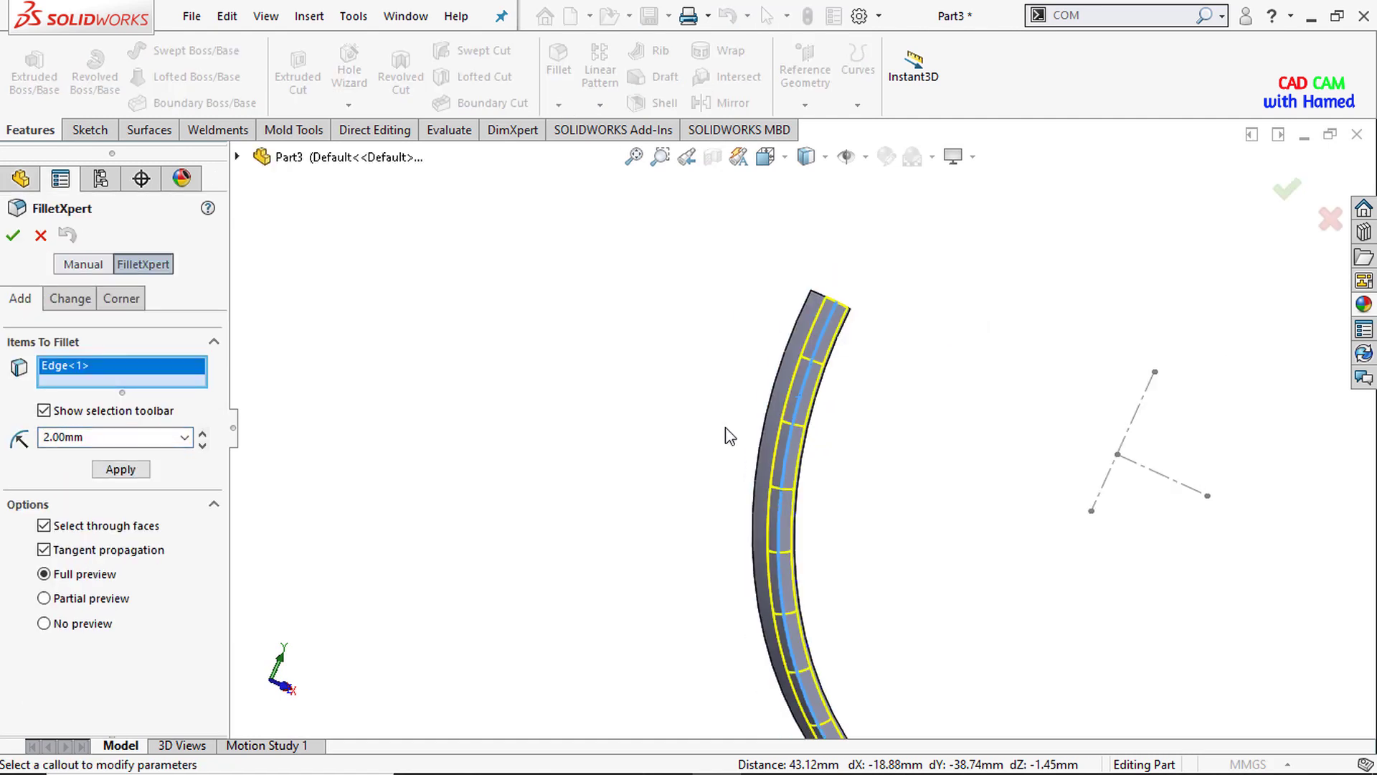
{"action": "mouse_move", "coordinate": [729, 347]}
{"action": "middle_mouse_down"}
{"action": "mouse_move", "coordinate": [799, 391]}
{"action": "mouse_move", "coordinate": [909, 541]}
{"action": "mouse_move", "coordinate": [1083, 515]}
{"action": "middle_mouse_up"}
{"action": "scroll", "coordinate": [1083, 515], "scroll_direction": "down", "scroll_amount": 4}
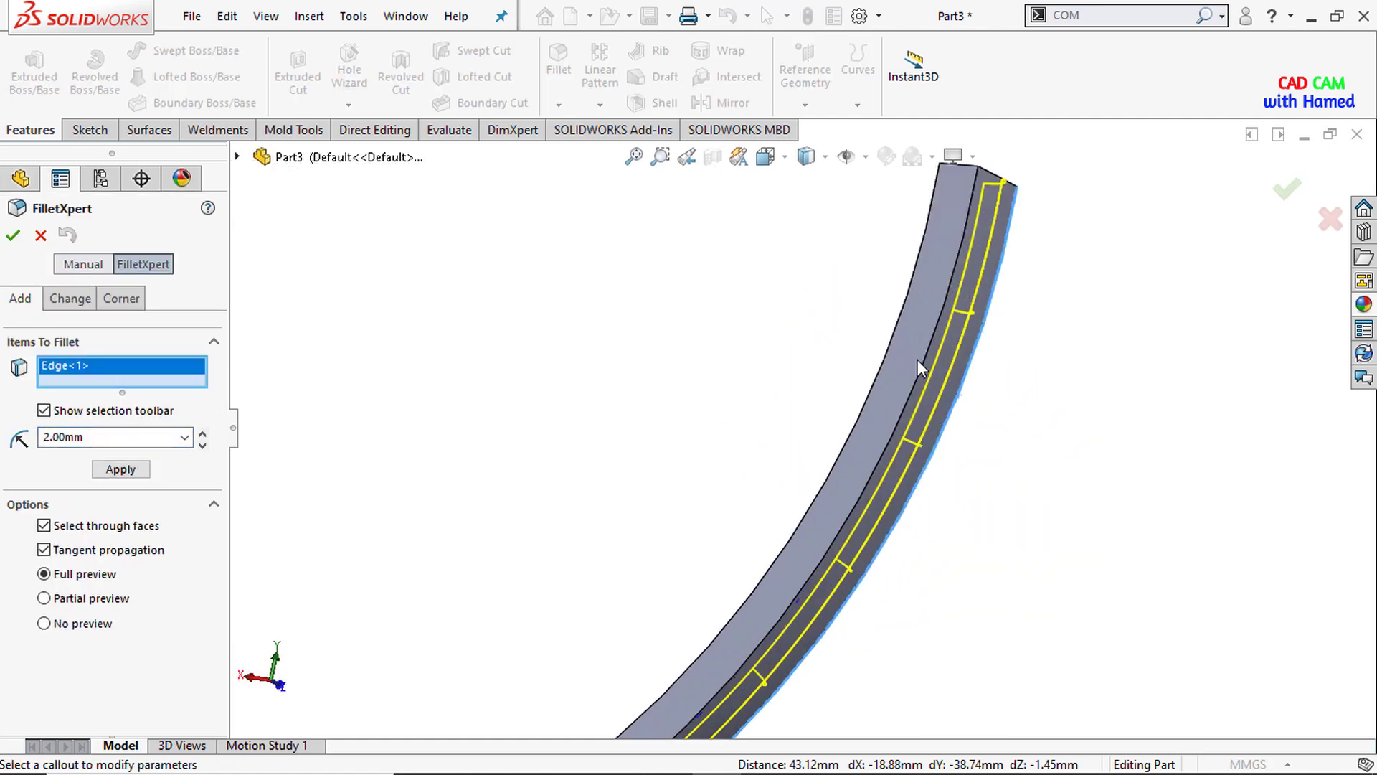
{"action": "left_click", "coordinate": [927, 352]}
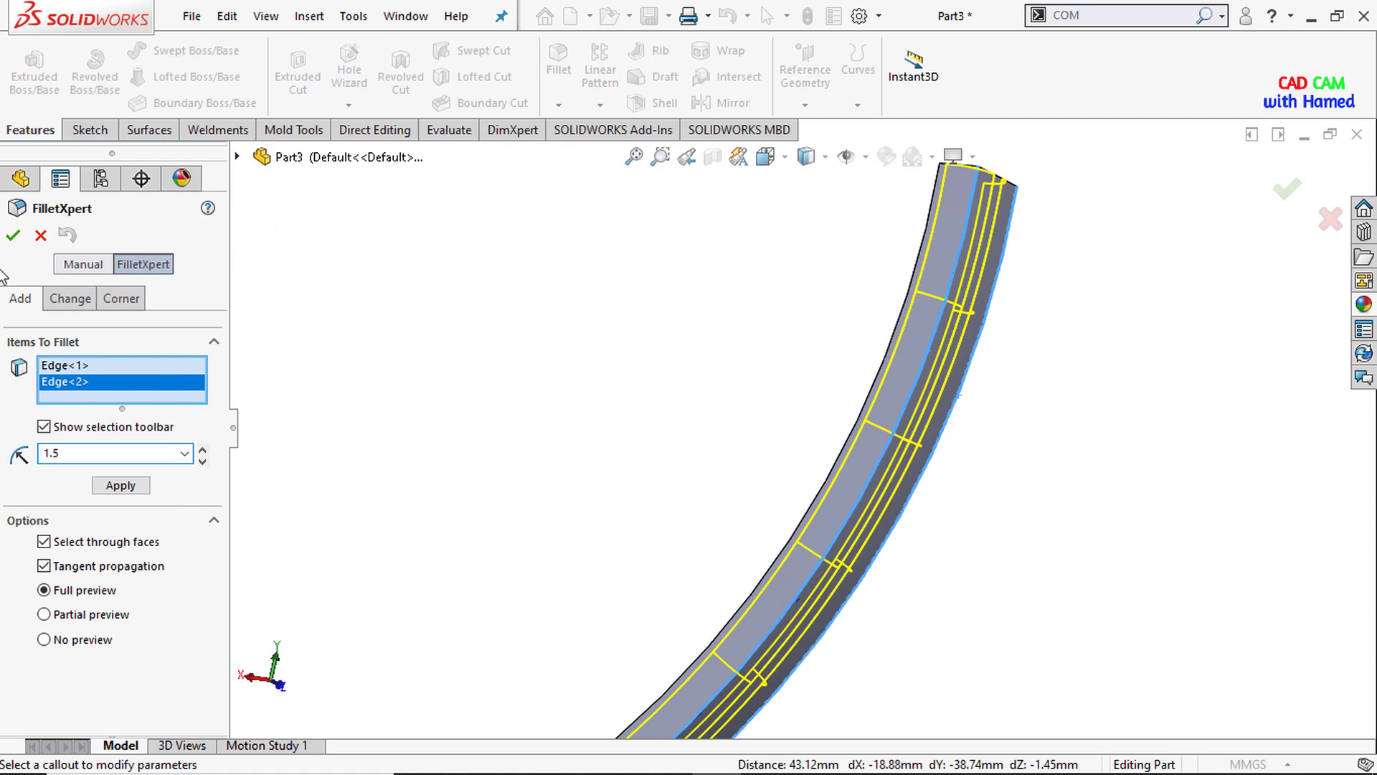
{"action": "left_click", "coordinate": [15, 237]}
Step: Pattern the filleted strip body circularly about the vertical centerline of Sketch3 with 16 equally spaced instances over 360 degrees
{"action": "middle_click_drag", "start_coordinate": [963, 556], "coordinate": [939, 410]}
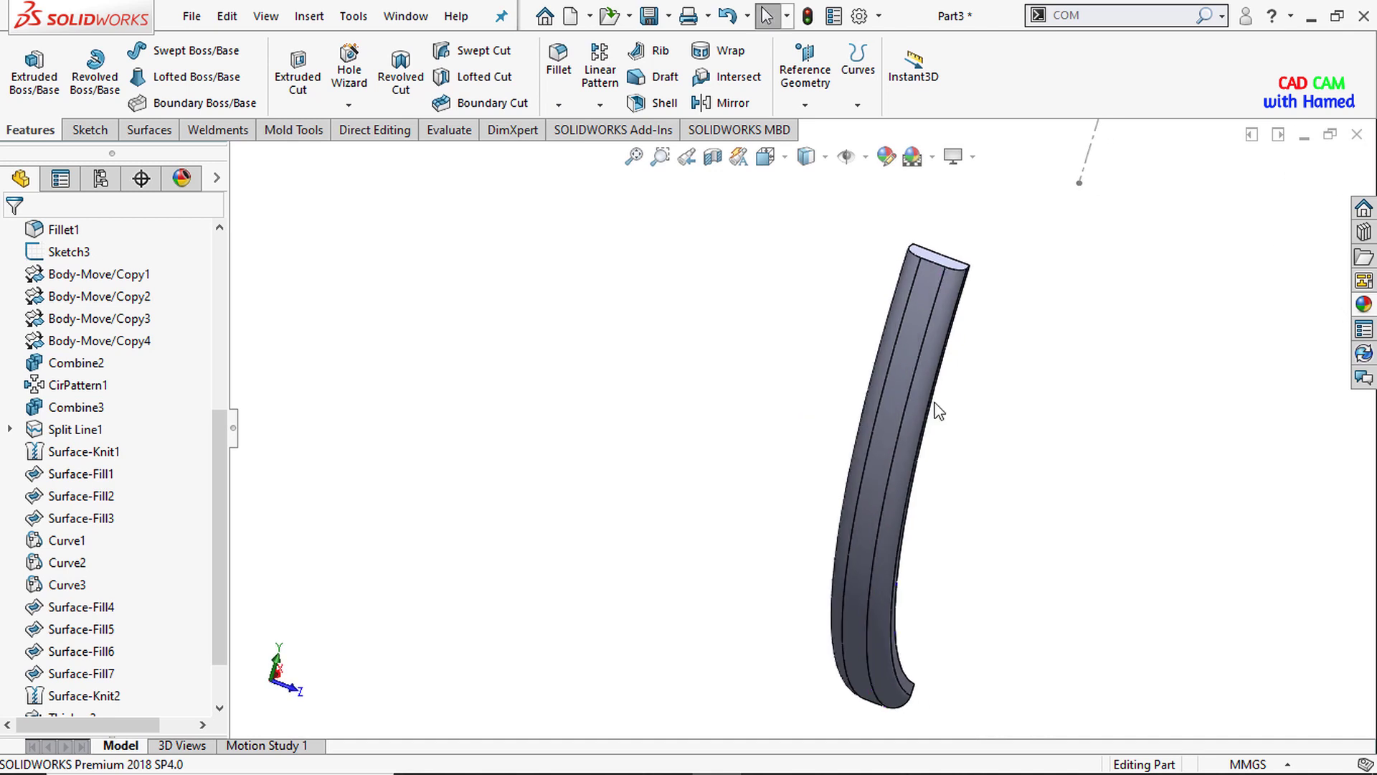
{"action": "middle_click_drag", "start_coordinate": [892, 487], "coordinate": [848, 511]}
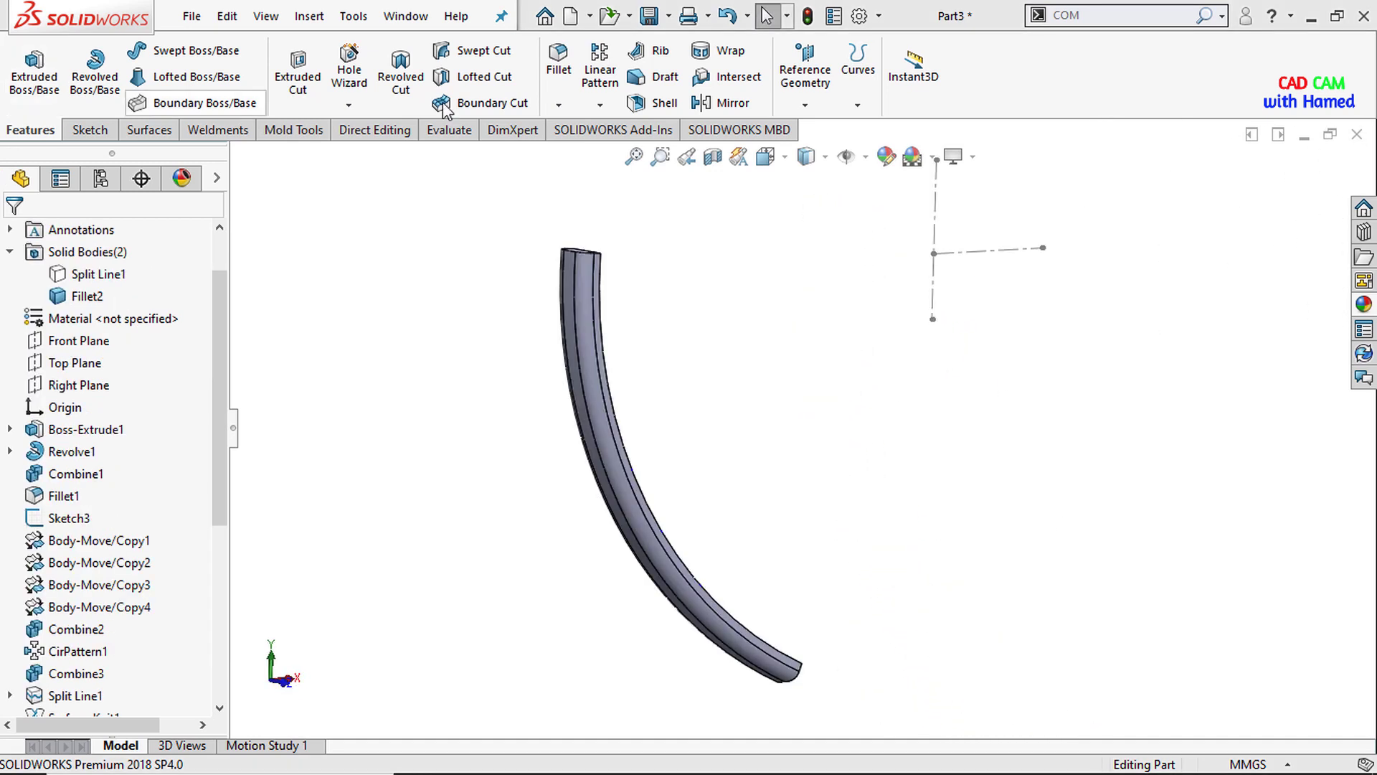
{"action": "left_click", "coordinate": [608, 109]}
{"action": "left_click", "coordinate": [646, 151]}
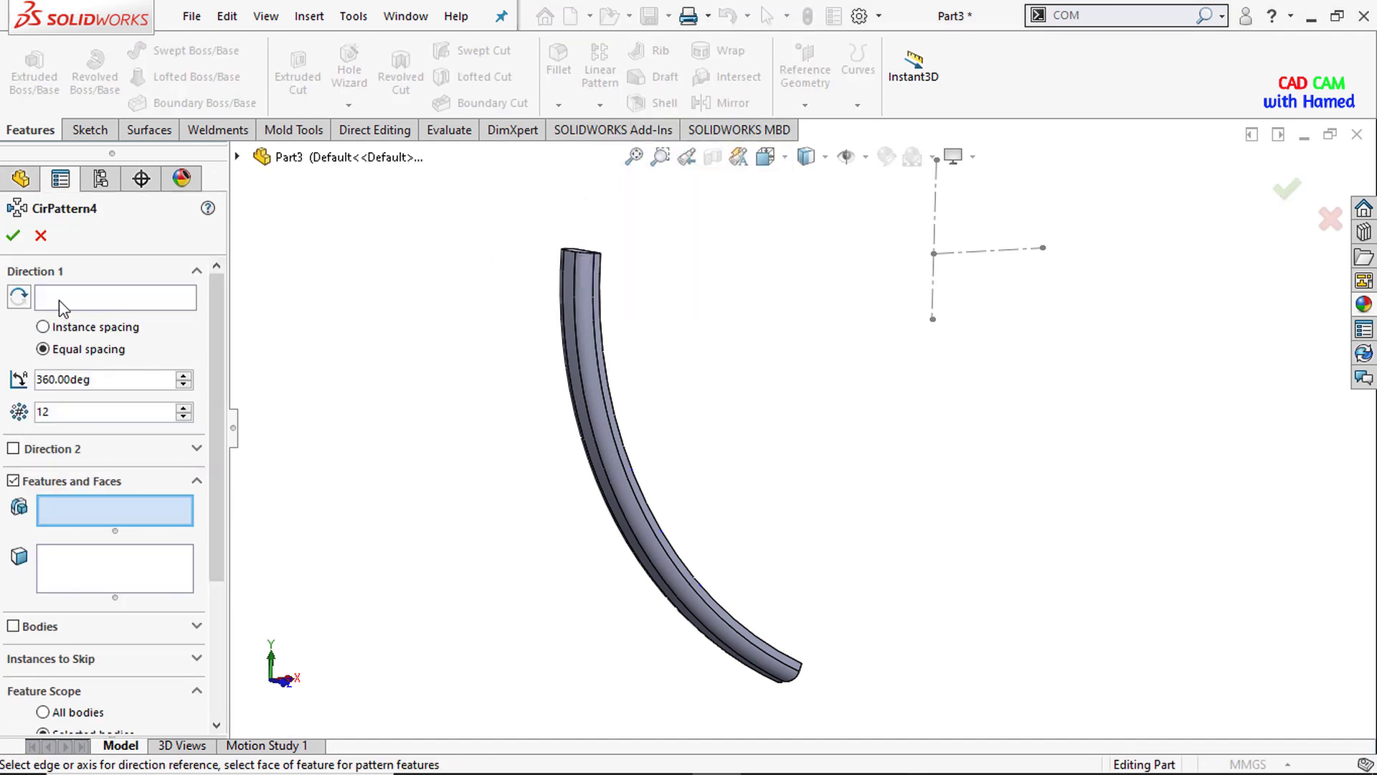
{"action": "left_click", "coordinate": [60, 301]}
{"action": "left_click", "coordinate": [934, 295]}
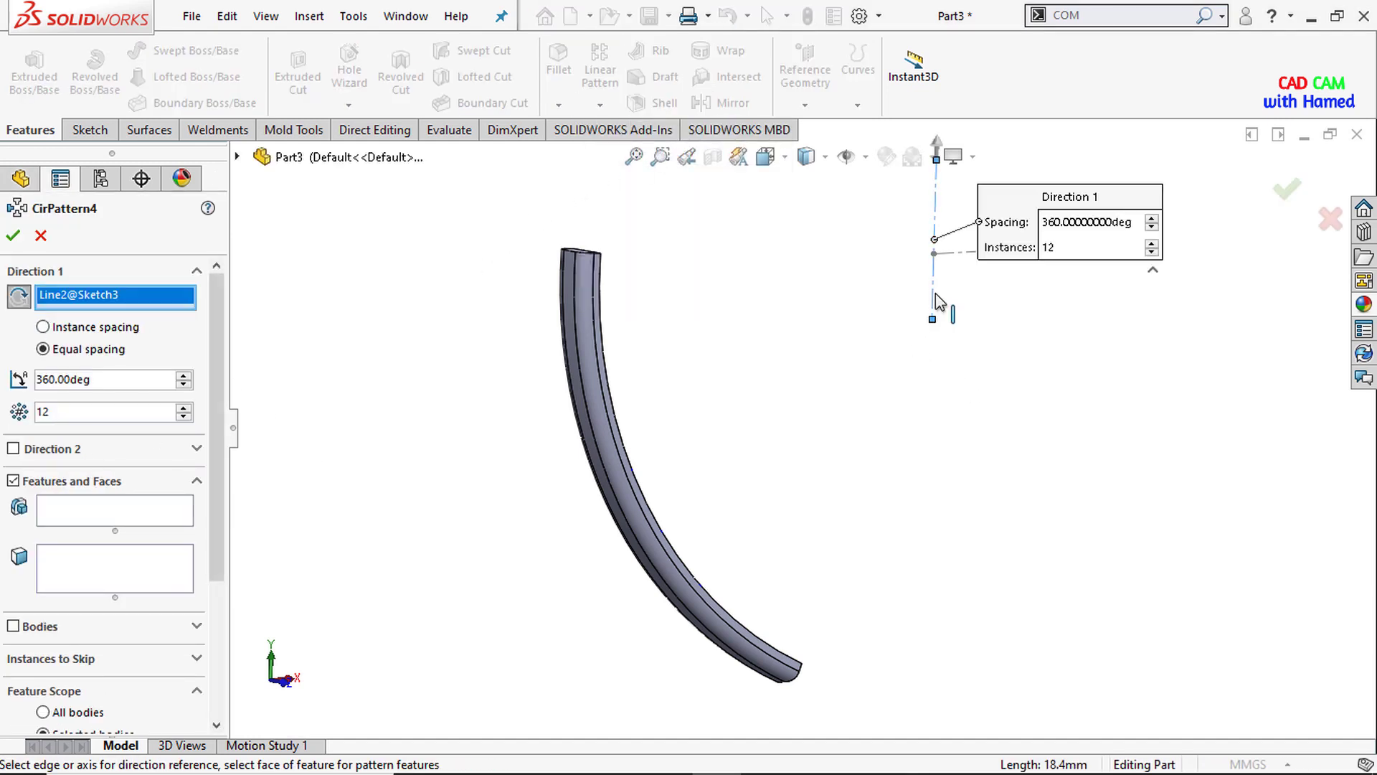
{"action": "left_click", "coordinate": [14, 626]}
{"action": "left_click", "coordinate": [595, 406]}
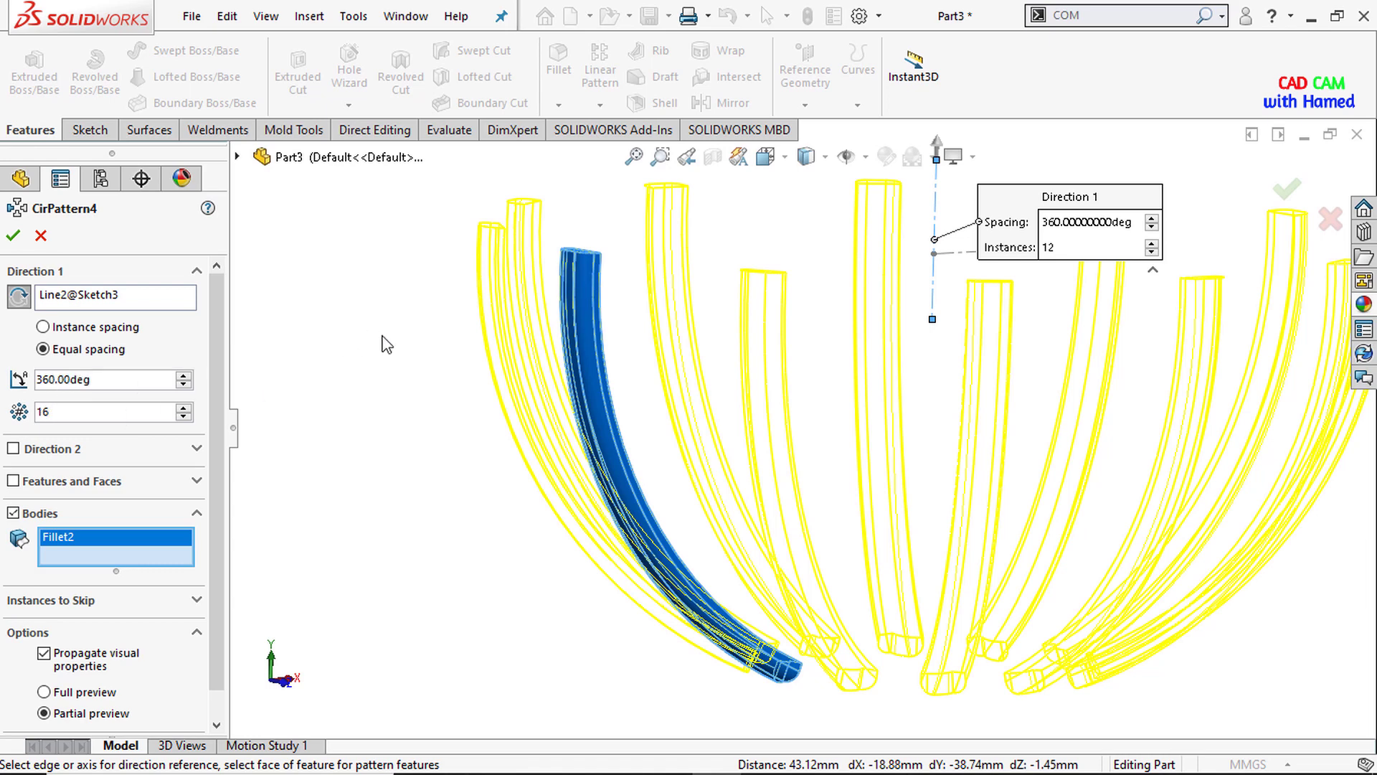
{"action": "left_click", "coordinate": [14, 235]}
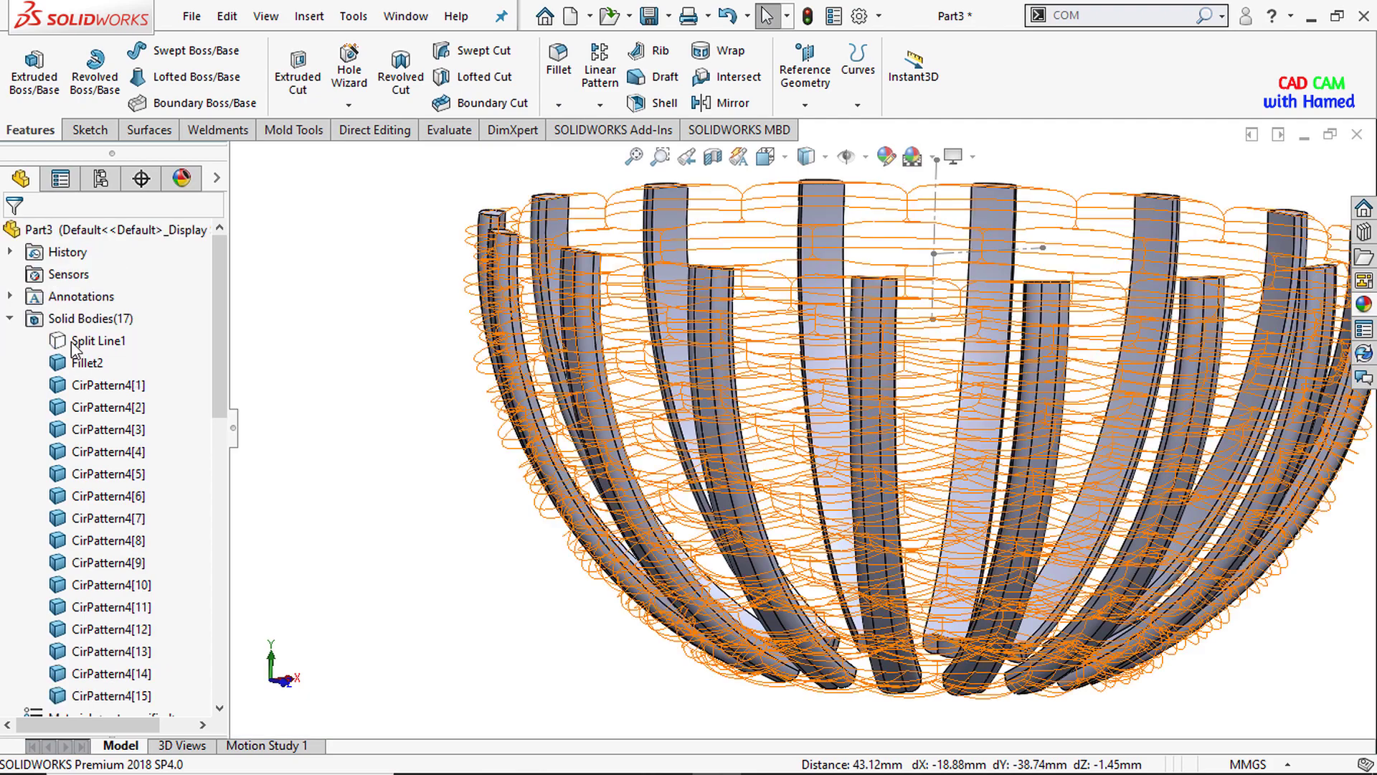
Step: Show the hidden woven basket body Split Line1 together with the patterned ribs
{"action": "right_click", "coordinate": [99, 333]}
{"action": "left_click", "coordinate": [89, 310]}
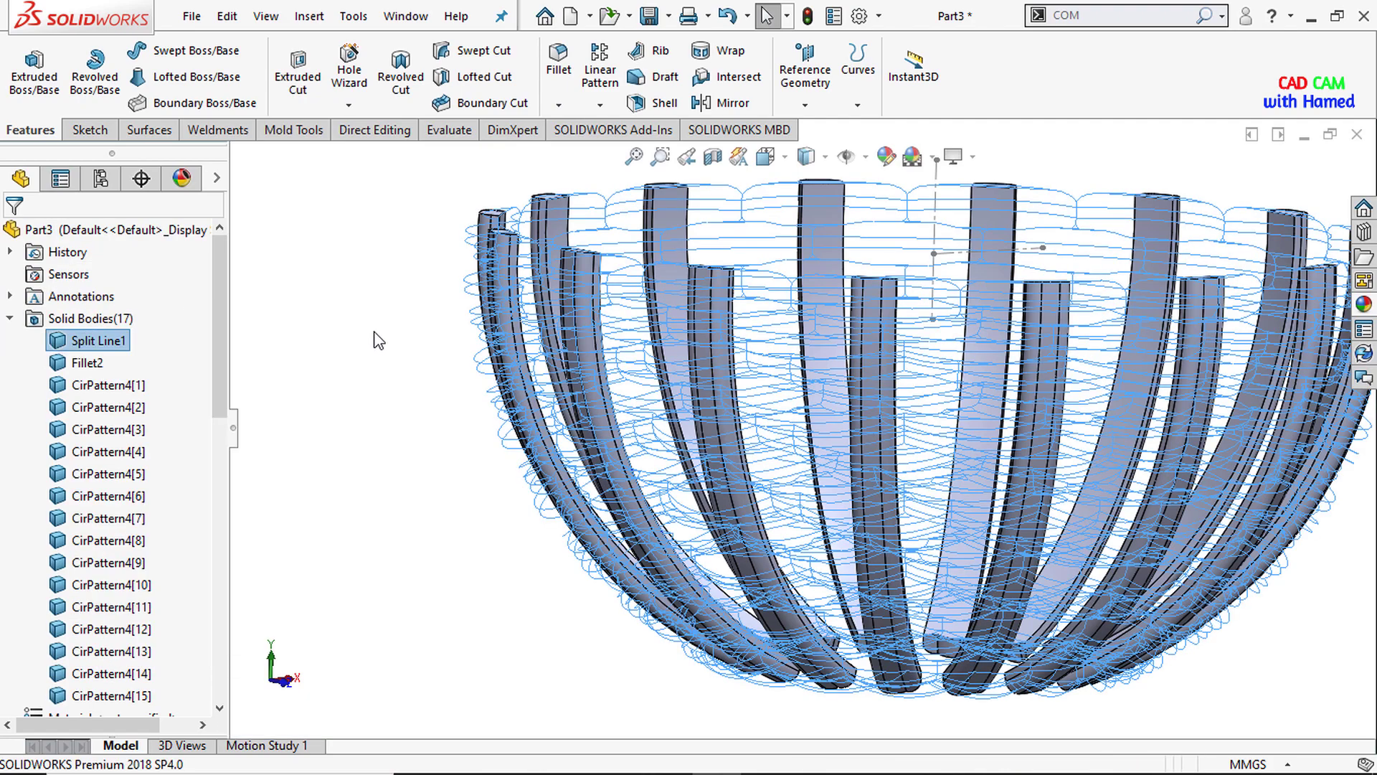
{"action": "mouse_move", "coordinate": [794, 399]}
{"action": "middle_mouse_down"}
{"action": "mouse_move", "coordinate": [811, 315]}
{"action": "mouse_move", "coordinate": [747, 209]}
{"action": "mouse_move", "coordinate": [704, 477]}
{"action": "mouse_move", "coordinate": [832, 316]}
{"action": "mouse_move", "coordinate": [881, 323]}
{"action": "mouse_move", "coordinate": [1069, 283]}
{"action": "mouse_move", "coordinate": [660, 297]}
{"action": "middle_mouse_up"}
{"action": "key", "text": "Escape"}
{"action": "middle_click_drag", "start_coordinate": [619, 368], "coordinate": [787, 315]}
{"action": "key", "text": "ctrl+1"}
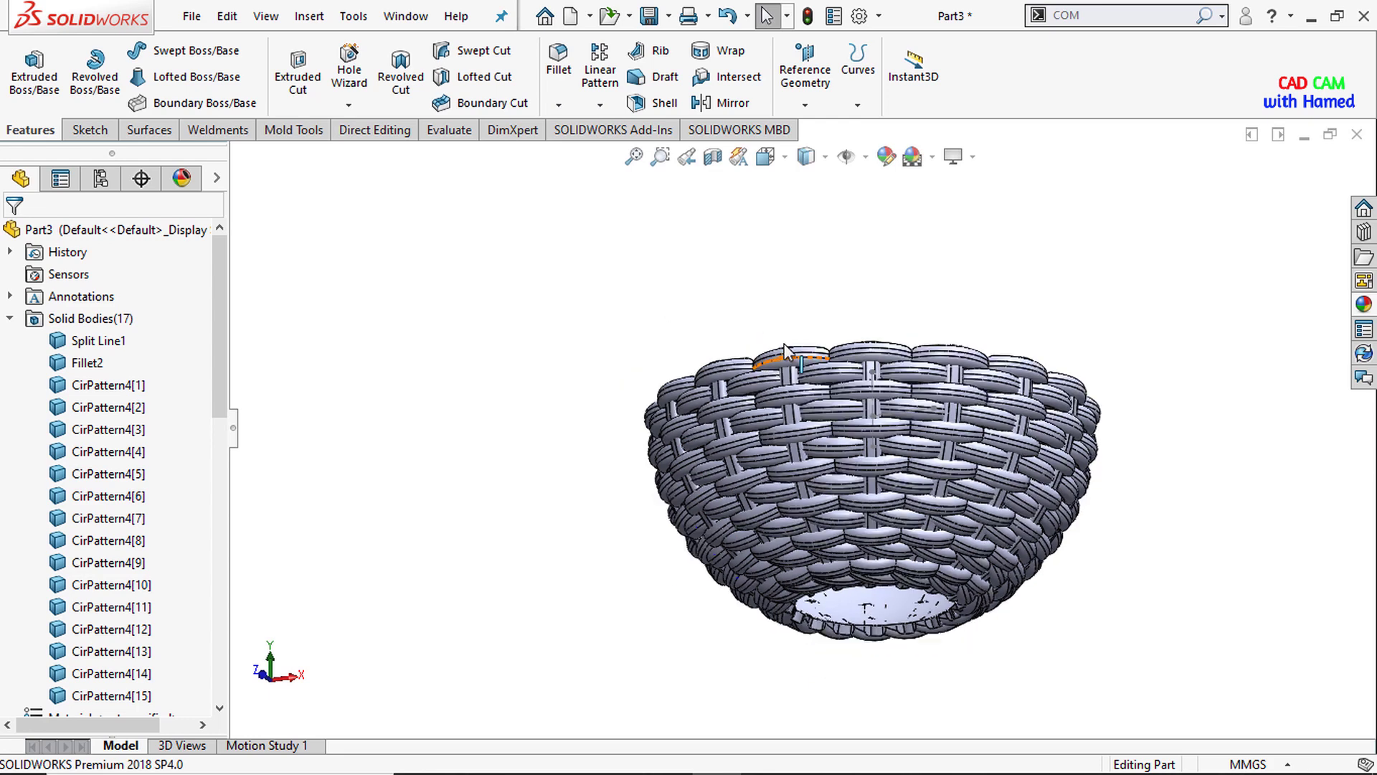
Step: Combine the woven basket body and all the patterned rib bodies into one solid using the Add operation
{"action": "left_click_drag", "start_coordinate": [588, 290], "coordinate": [1076, 689]}
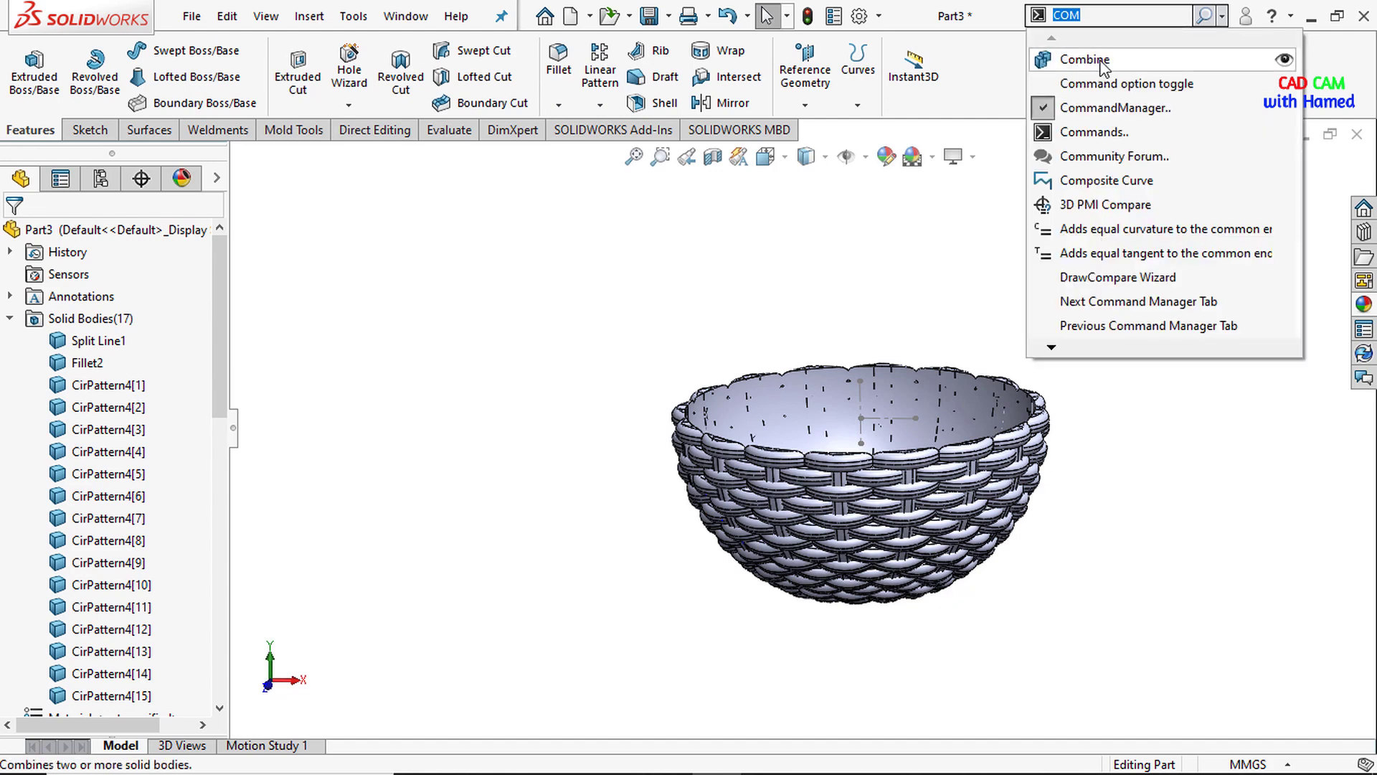
{"action": "left_click", "coordinate": [1083, 55]}
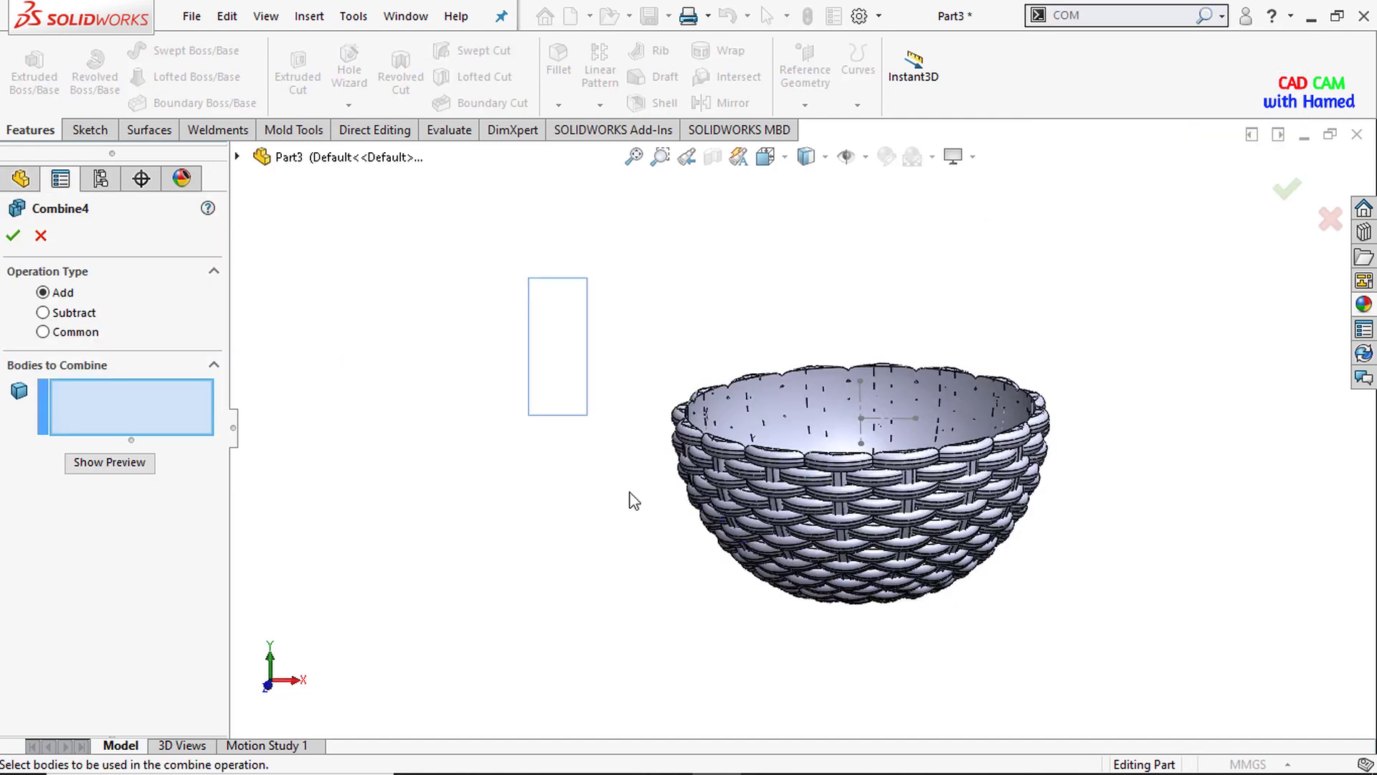
{"action": "left_click_drag", "start_coordinate": [634, 501], "coordinate": [1199, 667]}
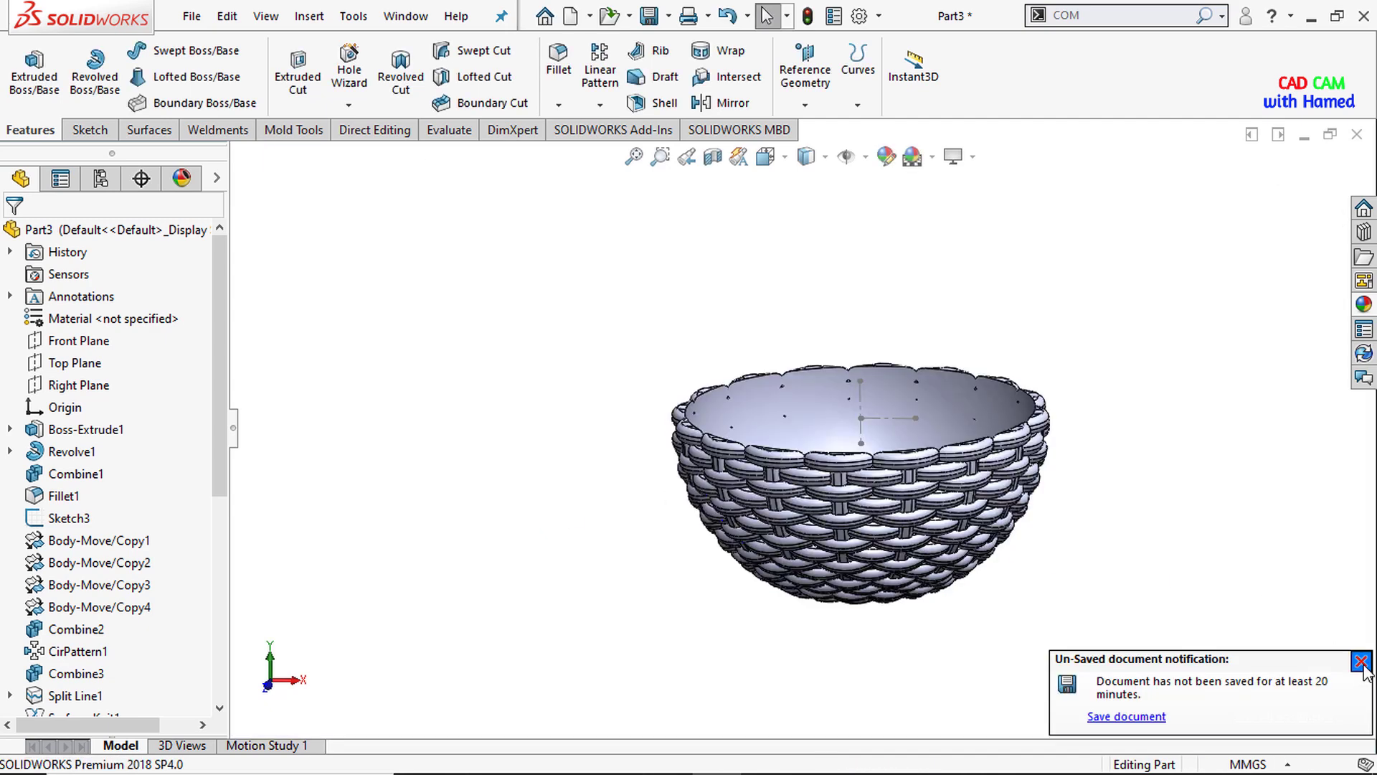
{"action": "left_click", "coordinate": [1361, 660]}
{"action": "scroll", "coordinate": [847, 430], "scroll_direction": "down", "scroll_amount": 4}
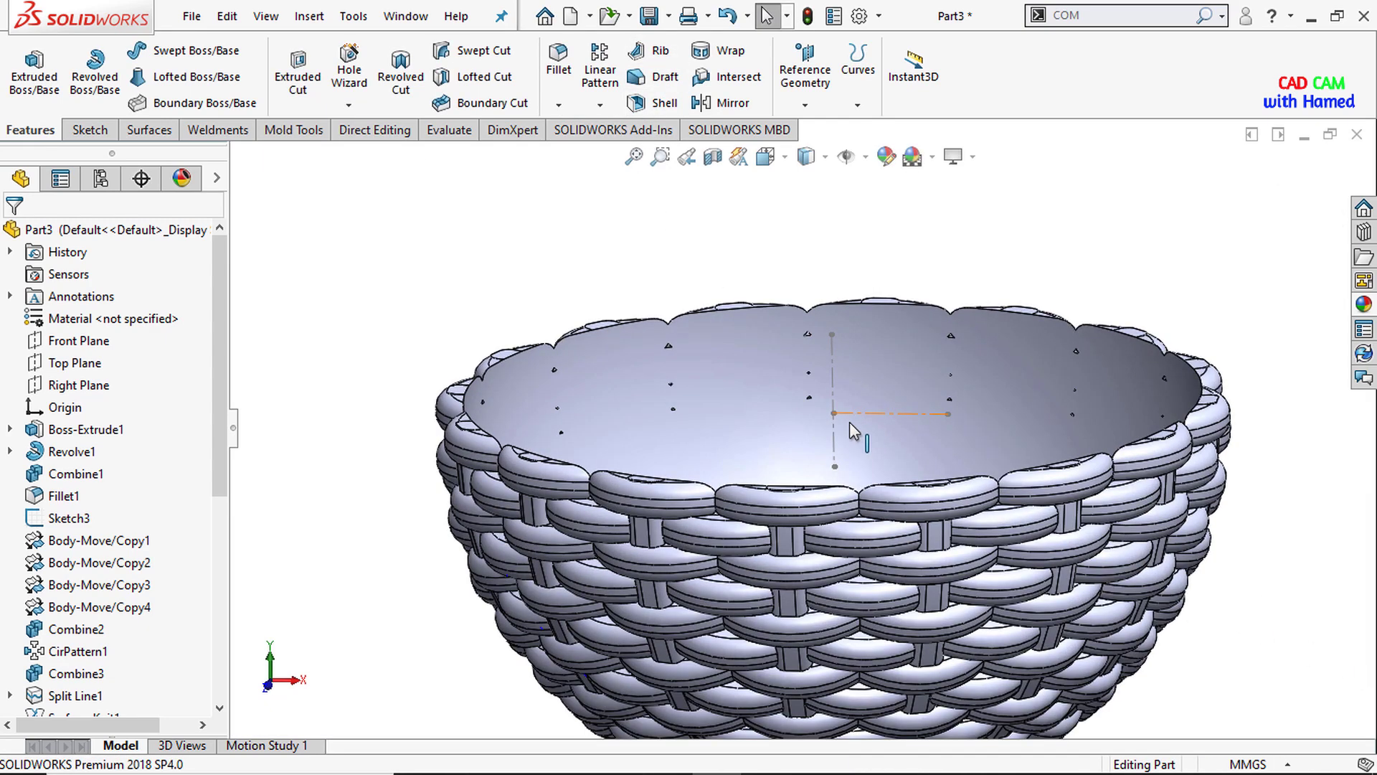
{"action": "left_click", "coordinate": [668, 16]}
{"action": "left_click", "coordinate": [676, 46]}
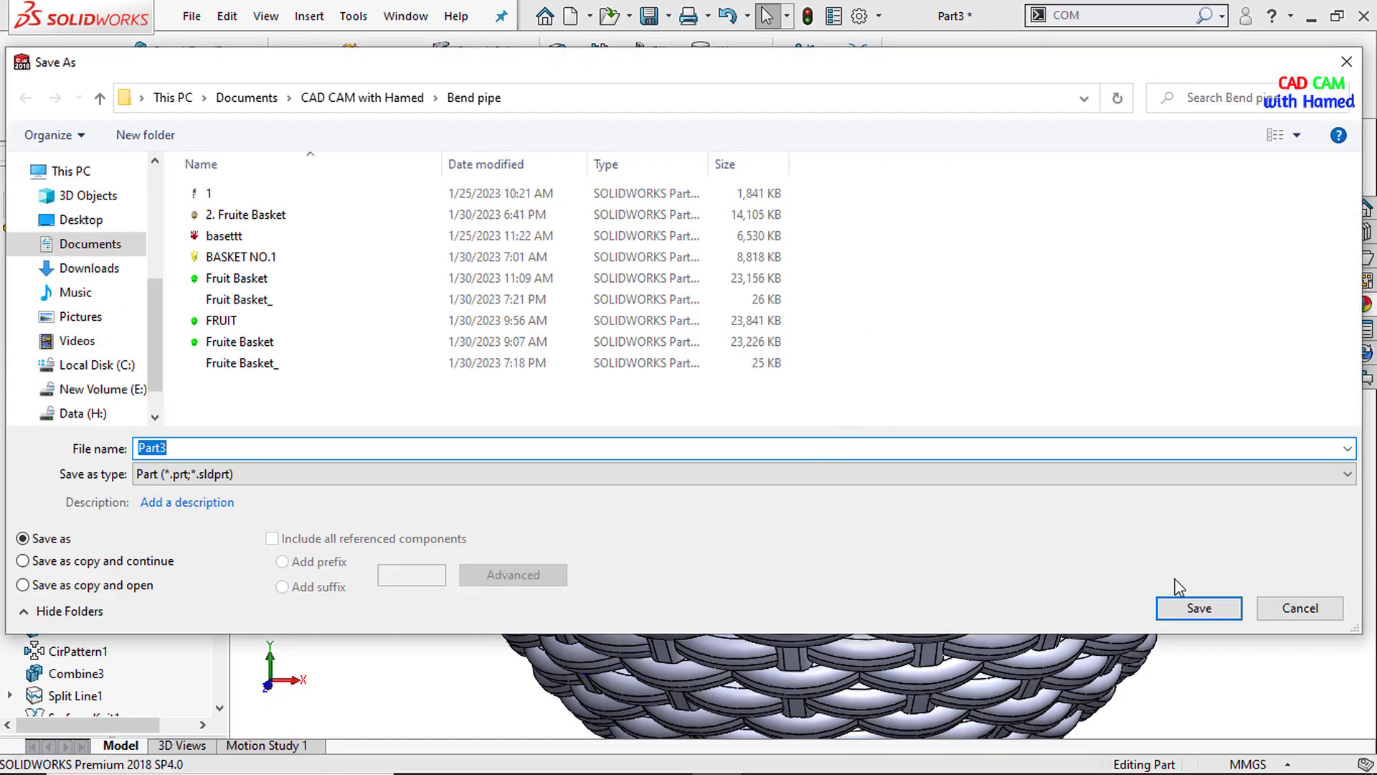
{"action": "left_click", "coordinate": [1346, 61]}
{"action": "scroll", "coordinate": [828, 423], "scroll_direction": "up", "scroll_amount": 4}
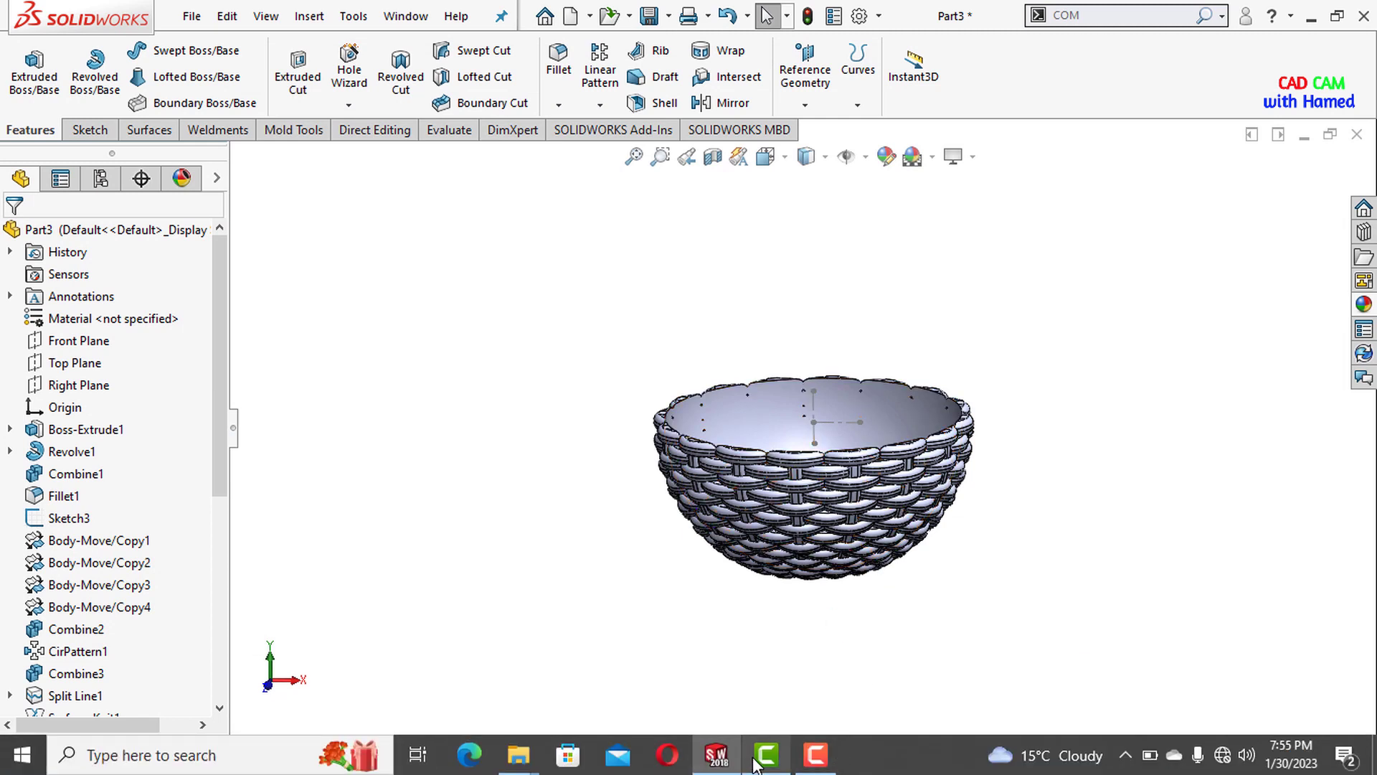
{"action": "left_click", "coordinate": [825, 765]}
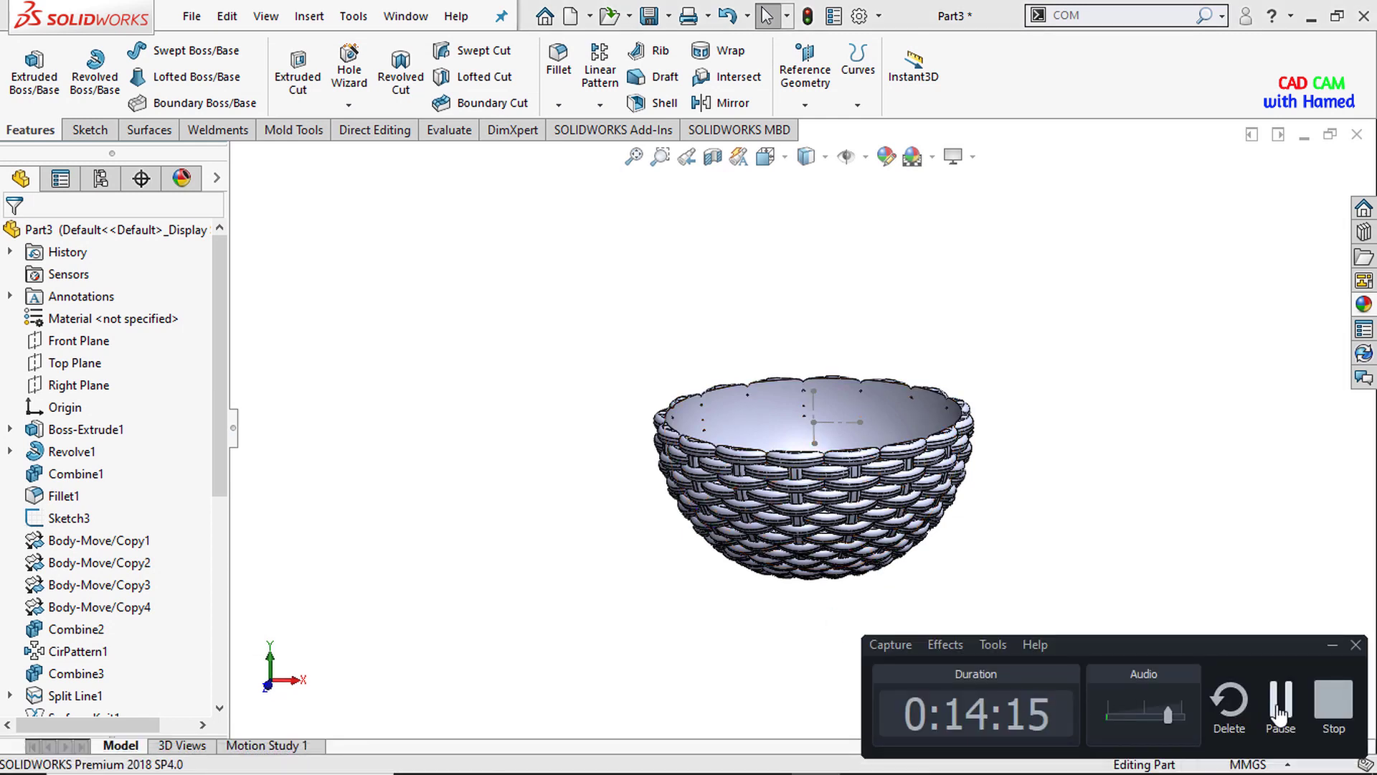
{"action": "left_click", "coordinate": [1184, 559]}
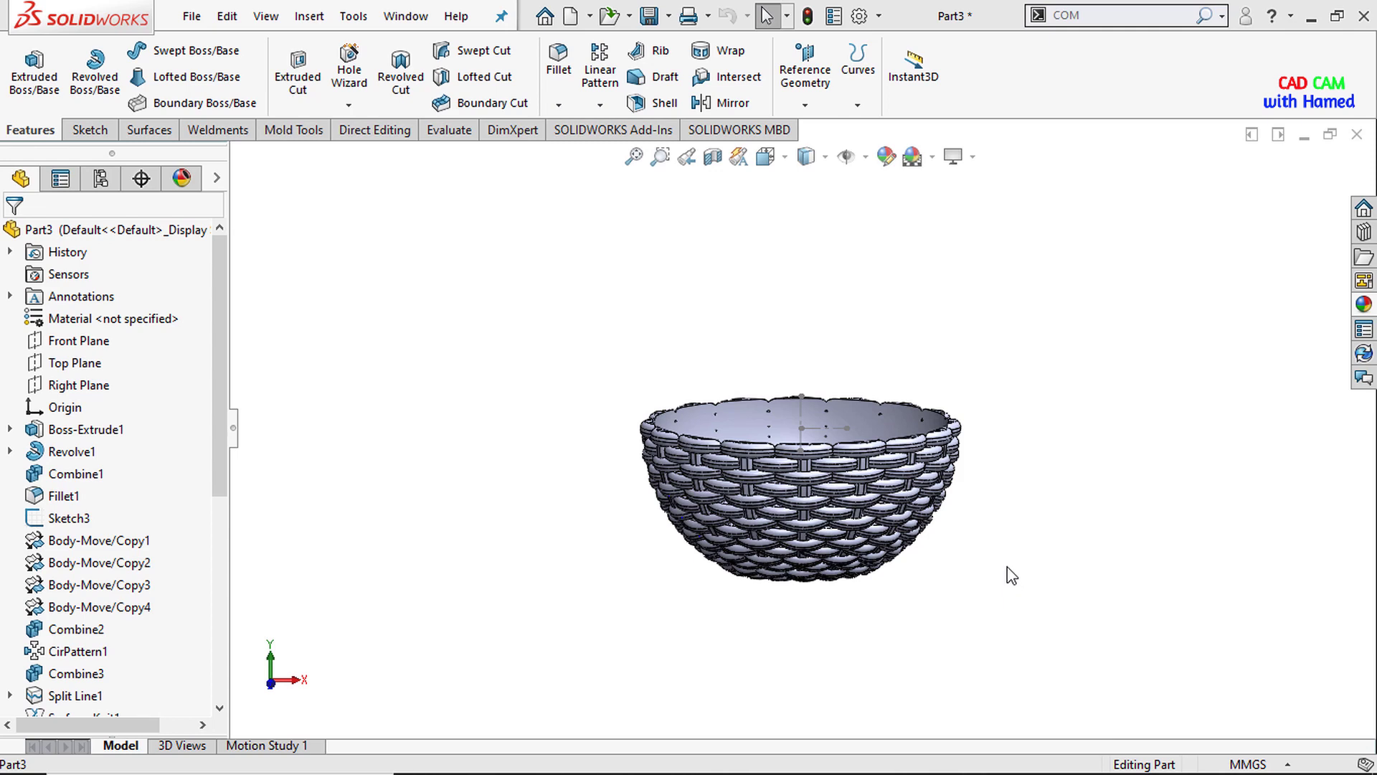
Step: Sketch a corner rectangle about 12 mm high on the Front Plane, just above the basket rim and extending past both sides of it
{"action": "scroll", "coordinate": [884, 526], "scroll_direction": "down", "scroll_amount": 3}
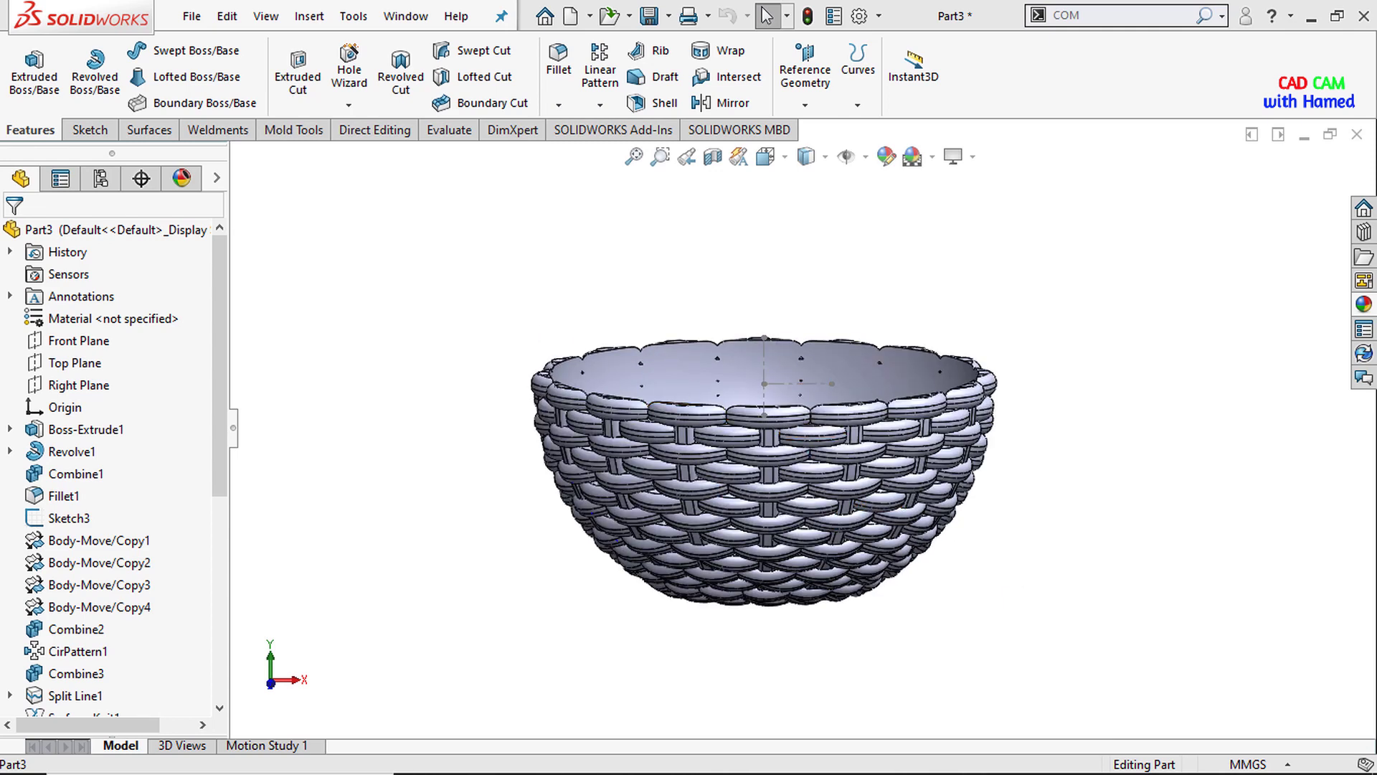
{"action": "right_click", "coordinate": [92, 343]}
{"action": "left_click", "coordinate": [204, 310]}
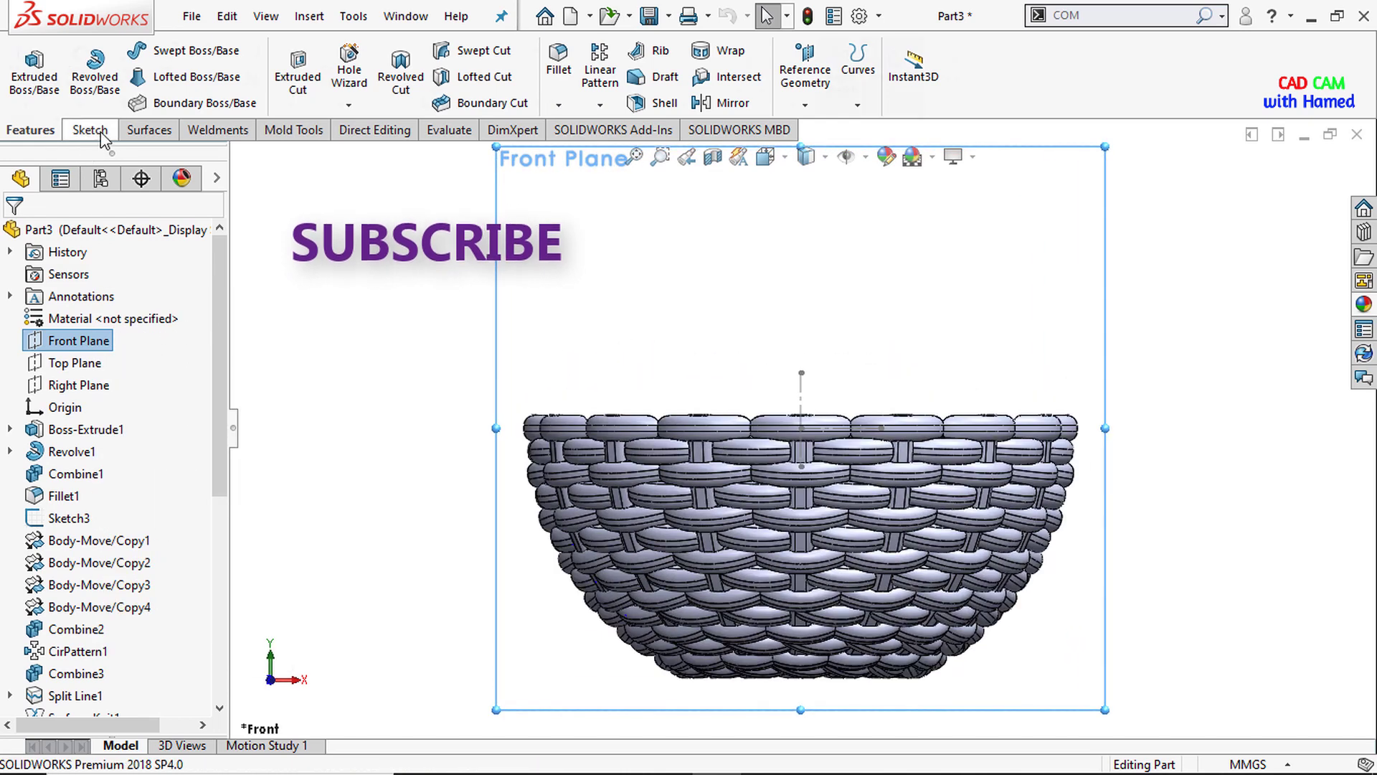
{"action": "left_click", "coordinate": [90, 130]}
{"action": "left_click", "coordinate": [151, 79]}
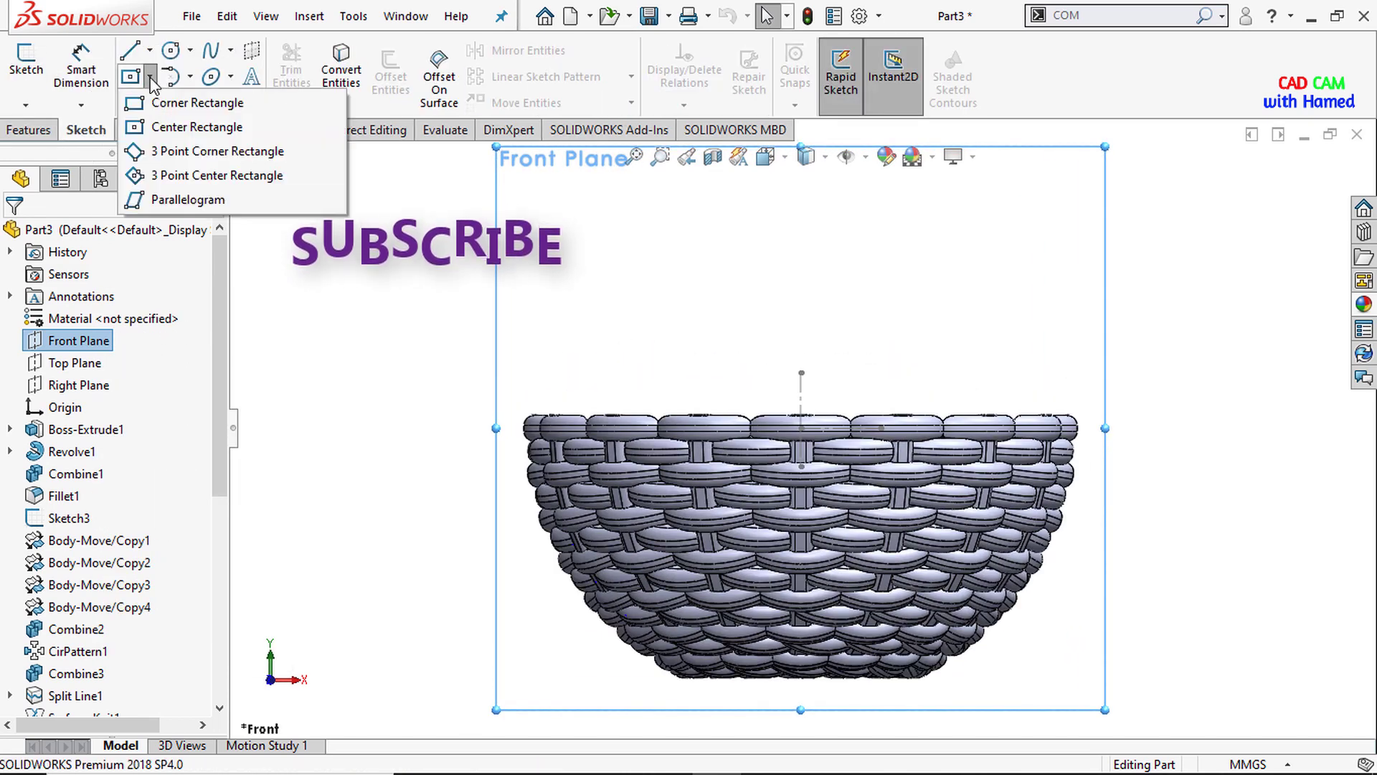
{"action": "left_click", "coordinate": [190, 102]}
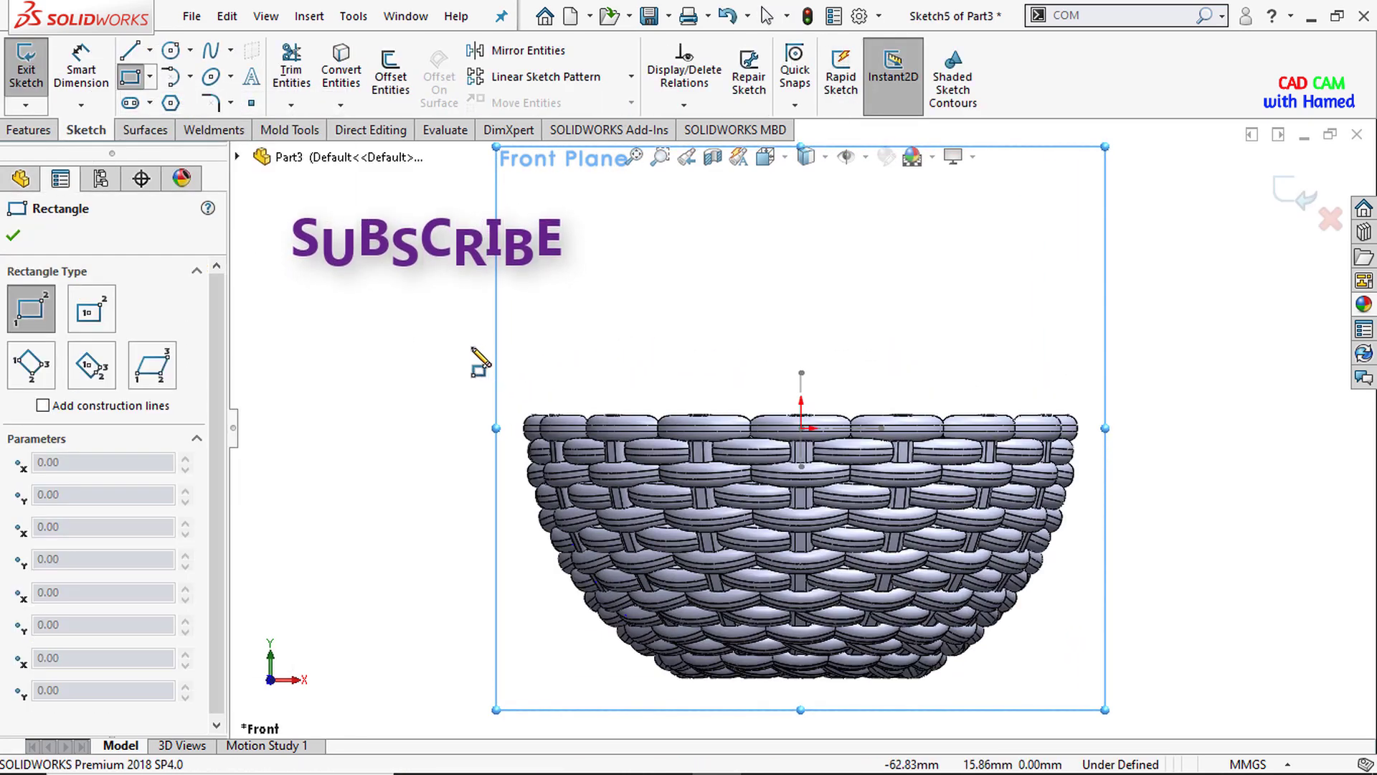
{"action": "left_click", "coordinate": [469, 347]}
{"action": "left_click", "coordinate": [879, 408]}
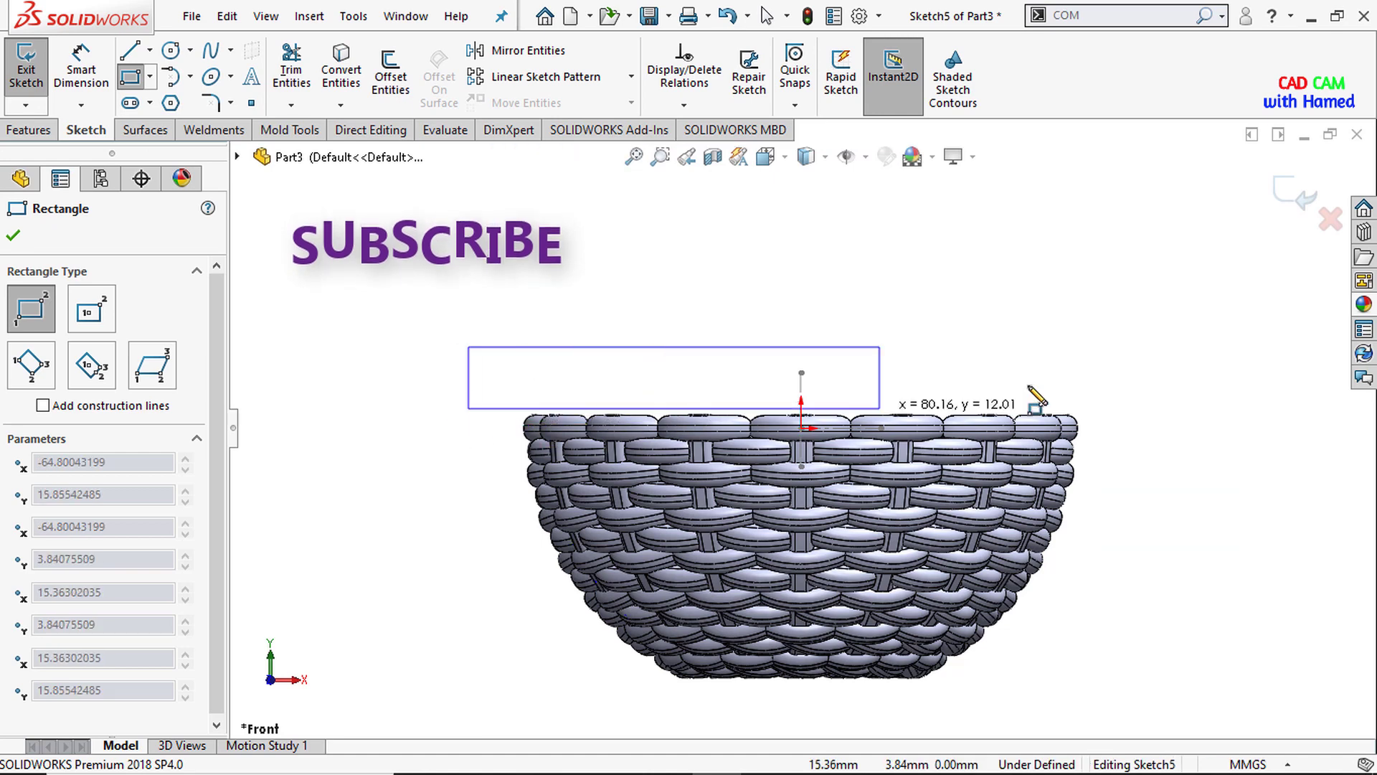
{"action": "left_click", "coordinate": [1169, 409]}
{"action": "right_click", "coordinate": [888, 245]}
{"action": "left_click", "coordinate": [934, 251]}
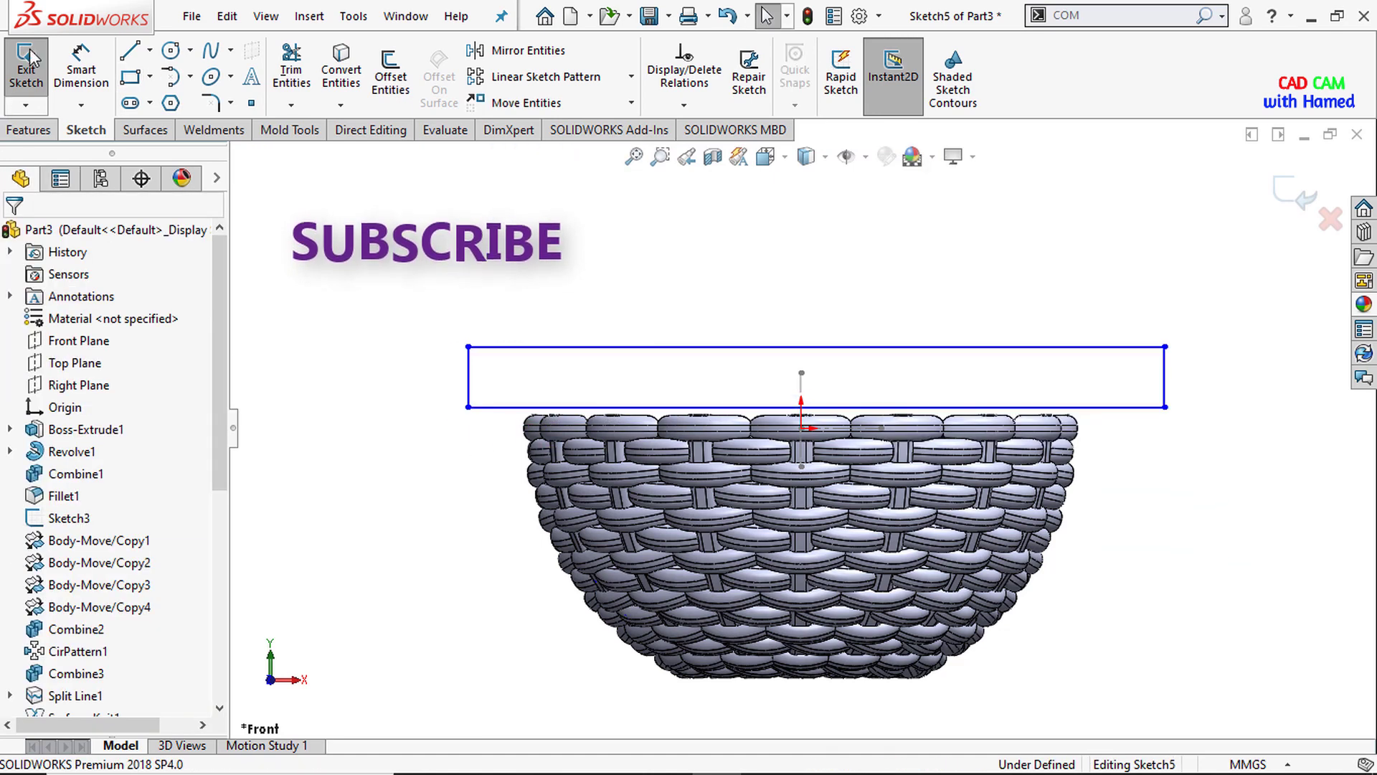
Step: Dimension the distance from the origin to the rectangle's lower edge as 2.5 mm
{"action": "left_click", "coordinate": [83, 84]}
{"action": "scroll", "coordinate": [803, 430], "scroll_direction": "down", "scroll_amount": 4}
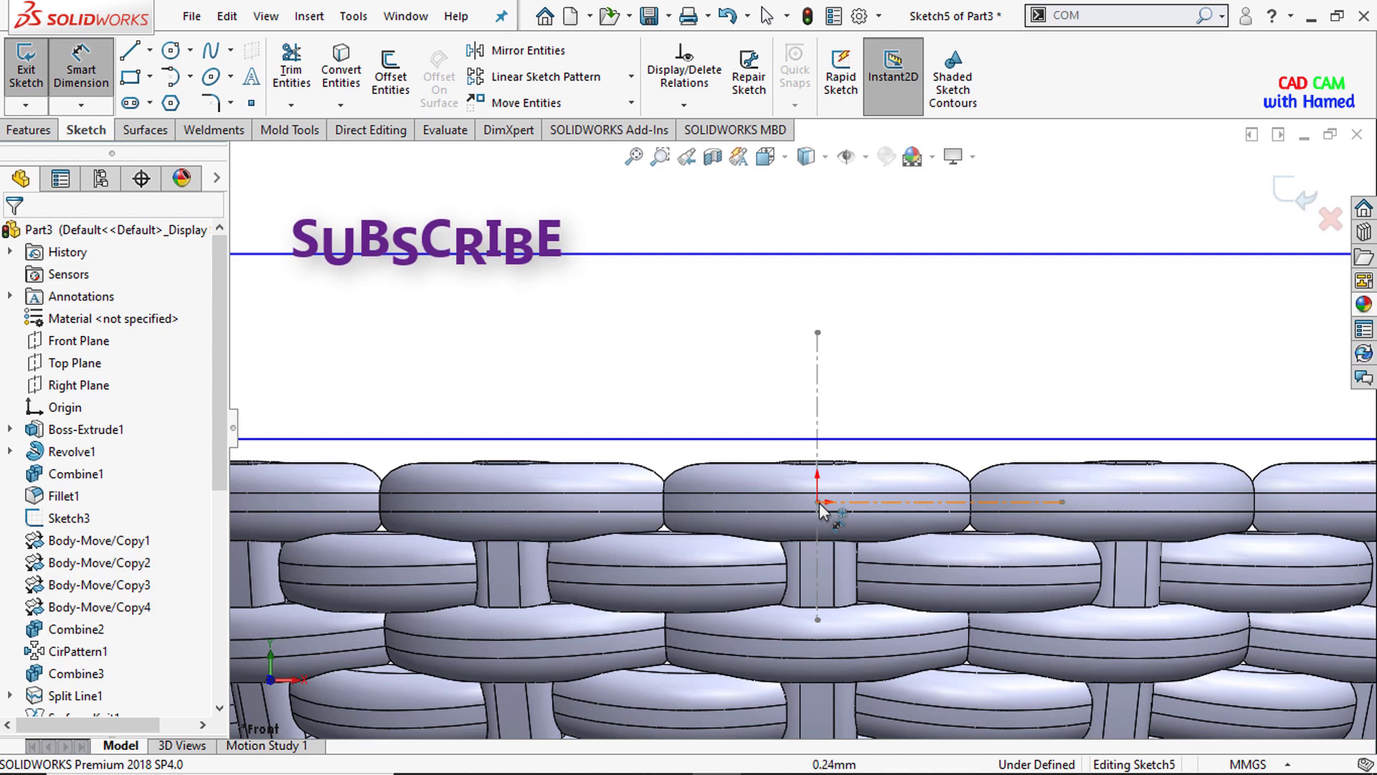
{"action": "left_click", "coordinate": [818, 502]}
{"action": "scroll", "coordinate": [818, 502], "scroll_direction": "up", "scroll_amount": 5}
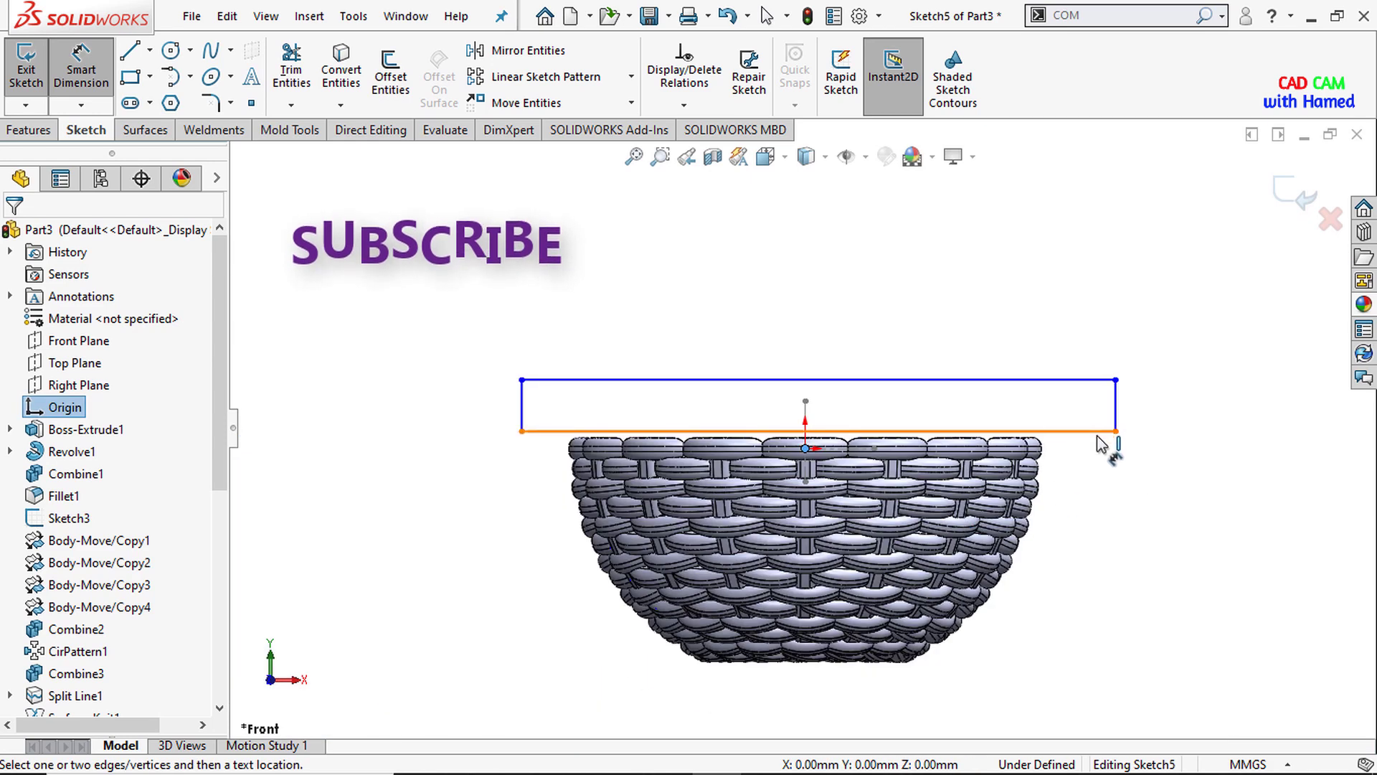
{"action": "left_click", "coordinate": [1103, 434]}
{"action": "left_click", "coordinate": [1169, 448]}
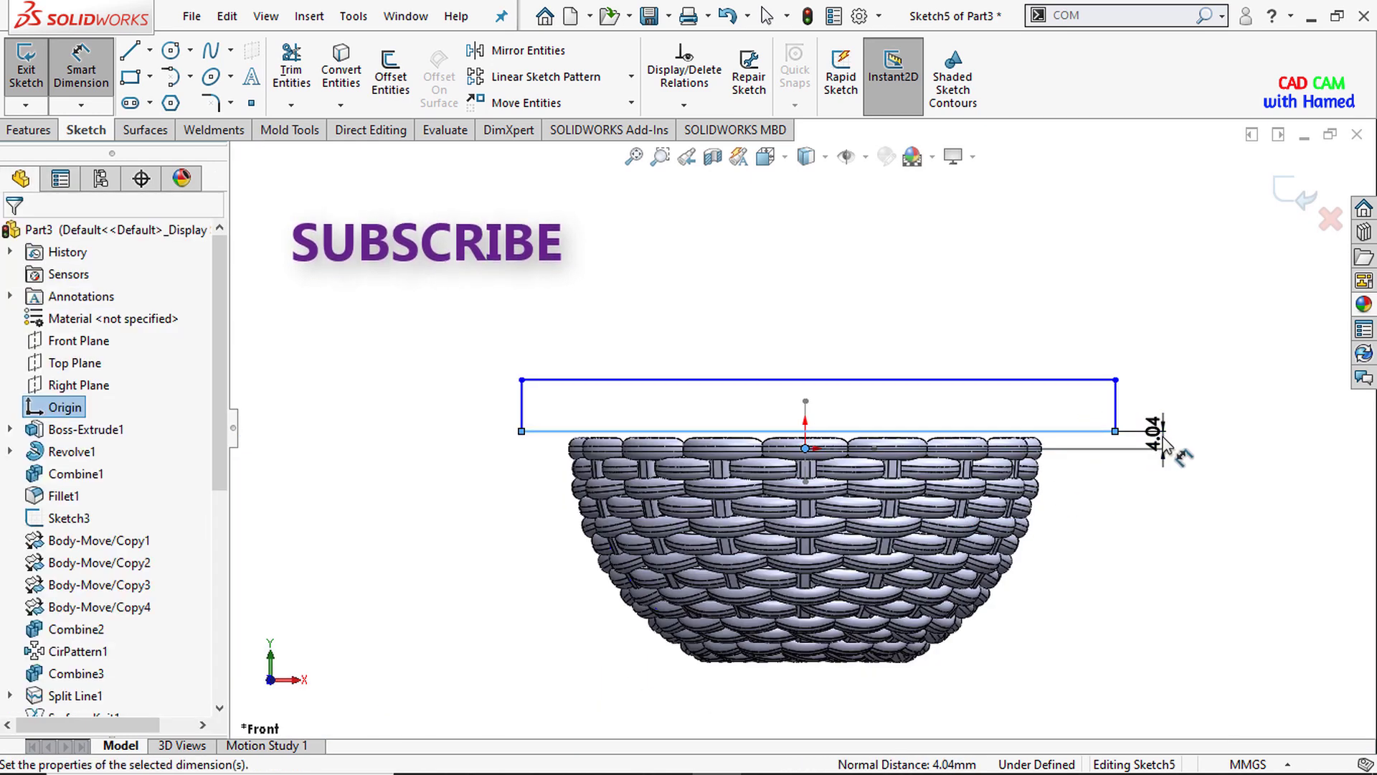
{"action": "key", "text": "BackSpace"}
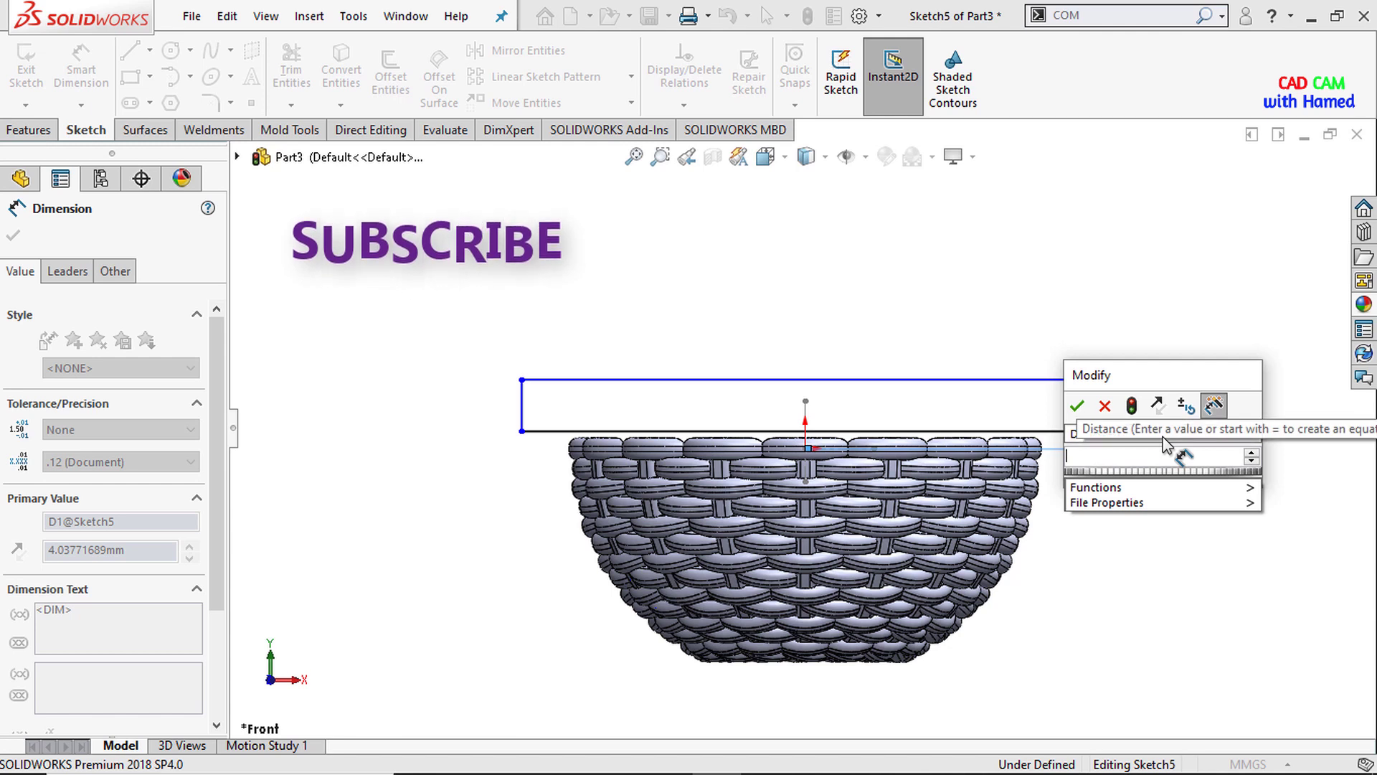
{"action": "type", "text": "2."}
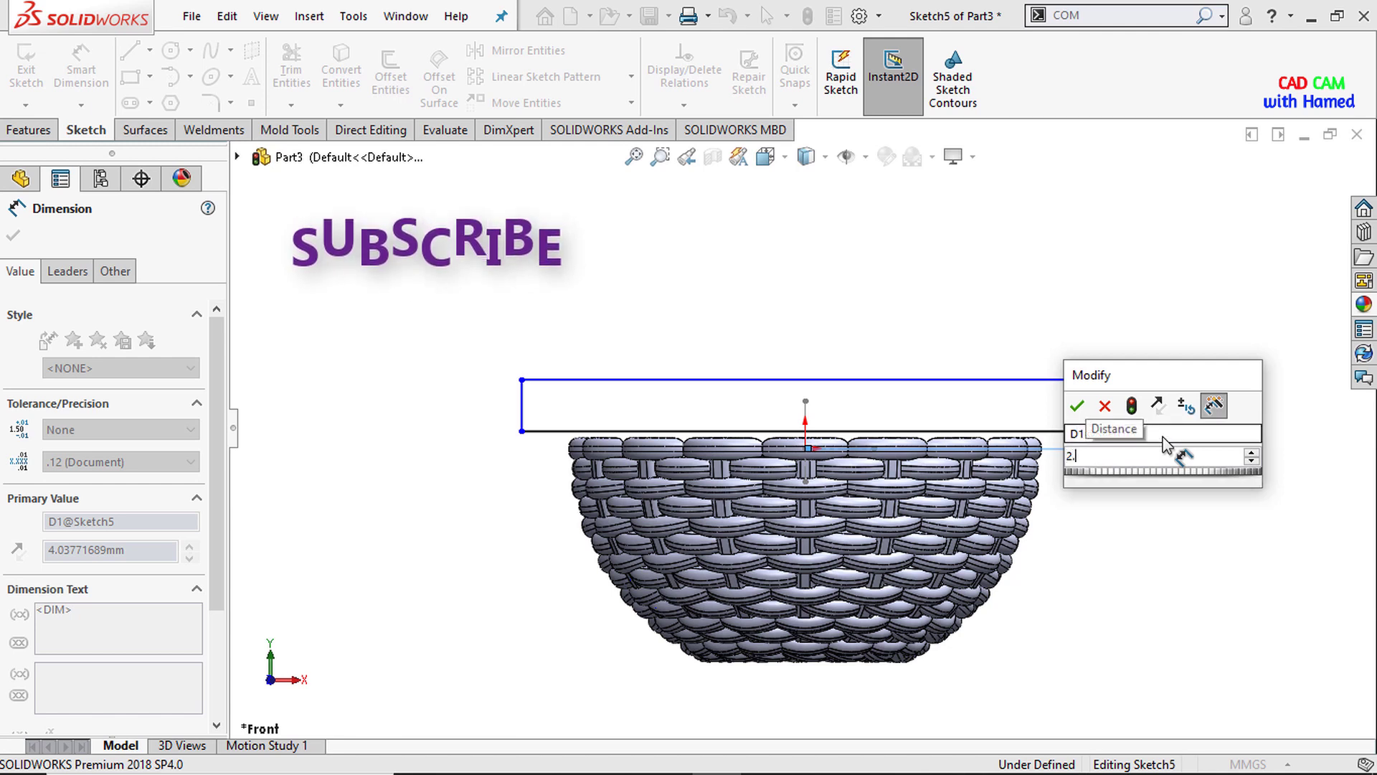
{"action": "type", "text": "5"}
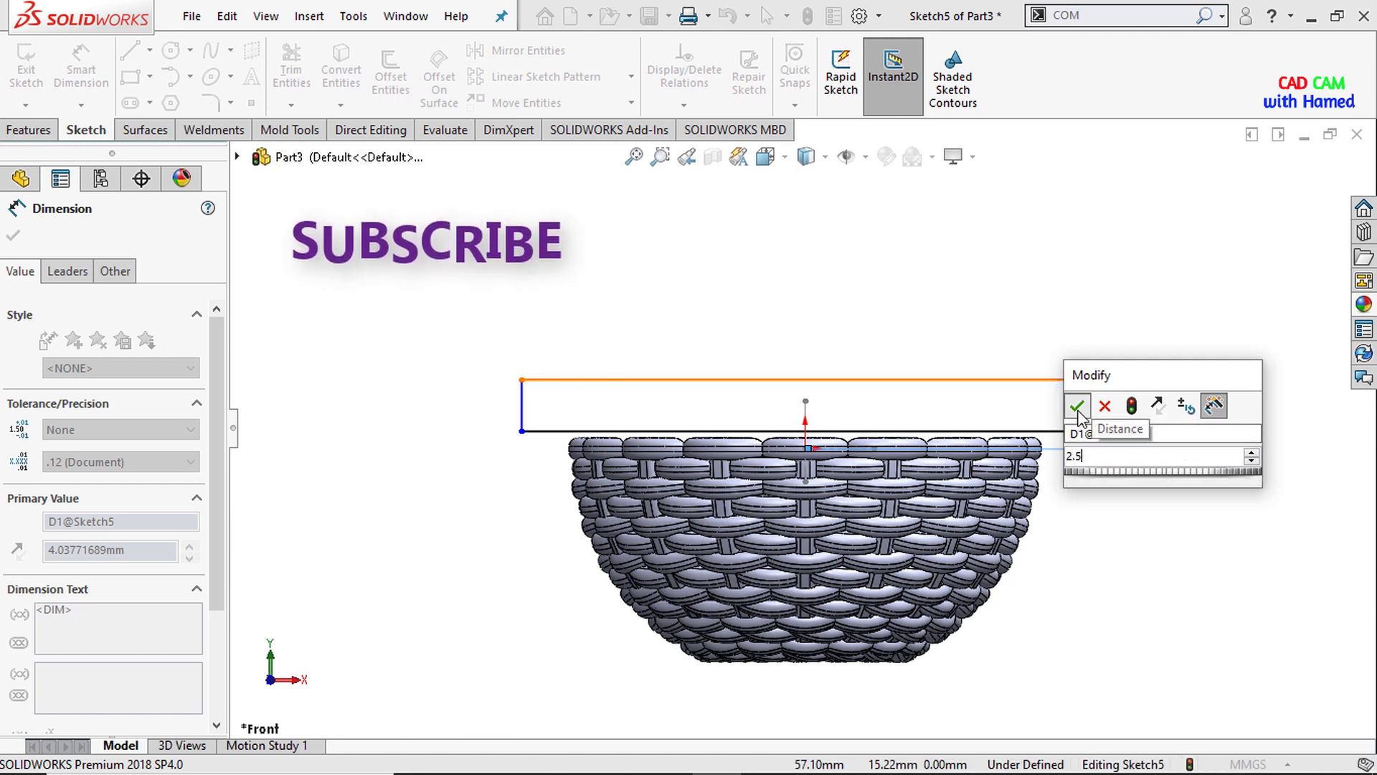
{"action": "left_click", "coordinate": [1077, 406]}
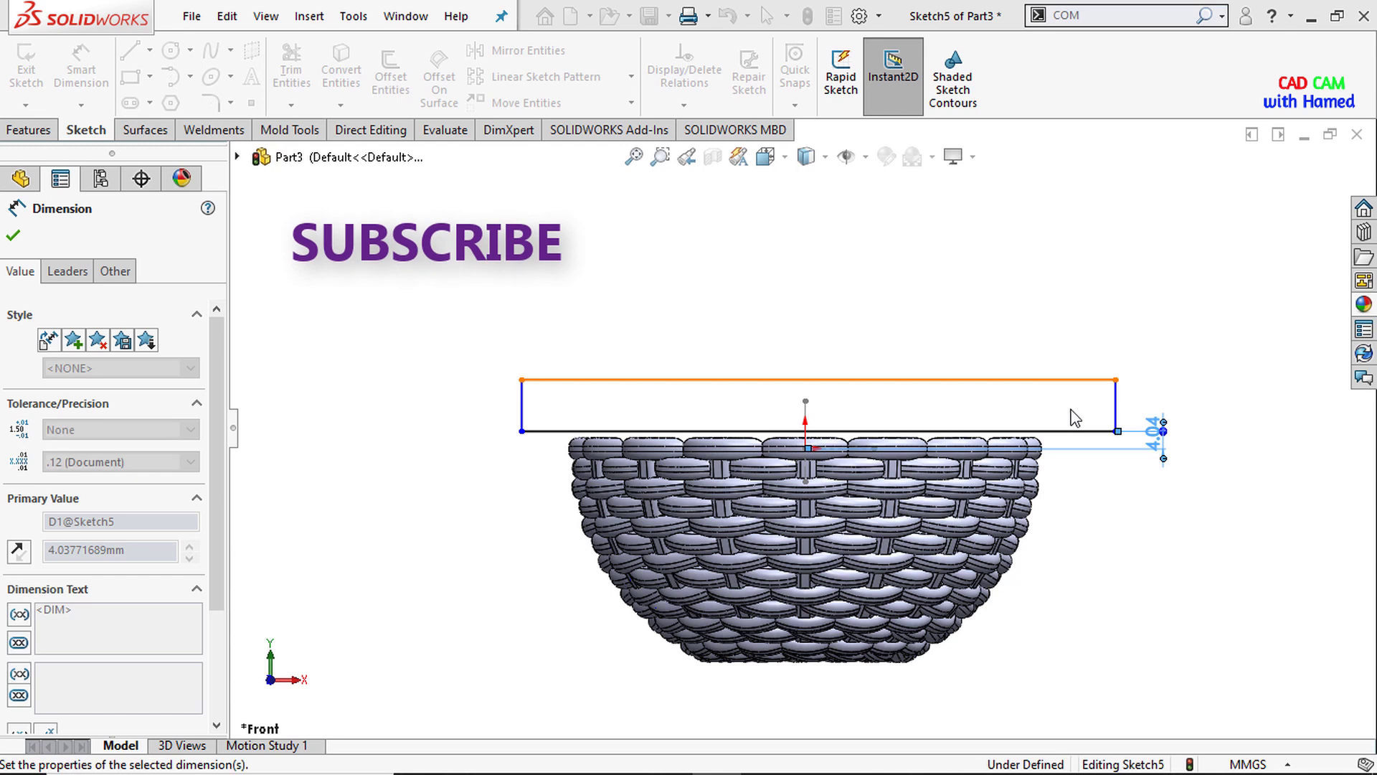
Step: Set the distance between the origin and the rectangle's lower edge to 2 mm
{"action": "double_click", "coordinate": [1154, 442]}
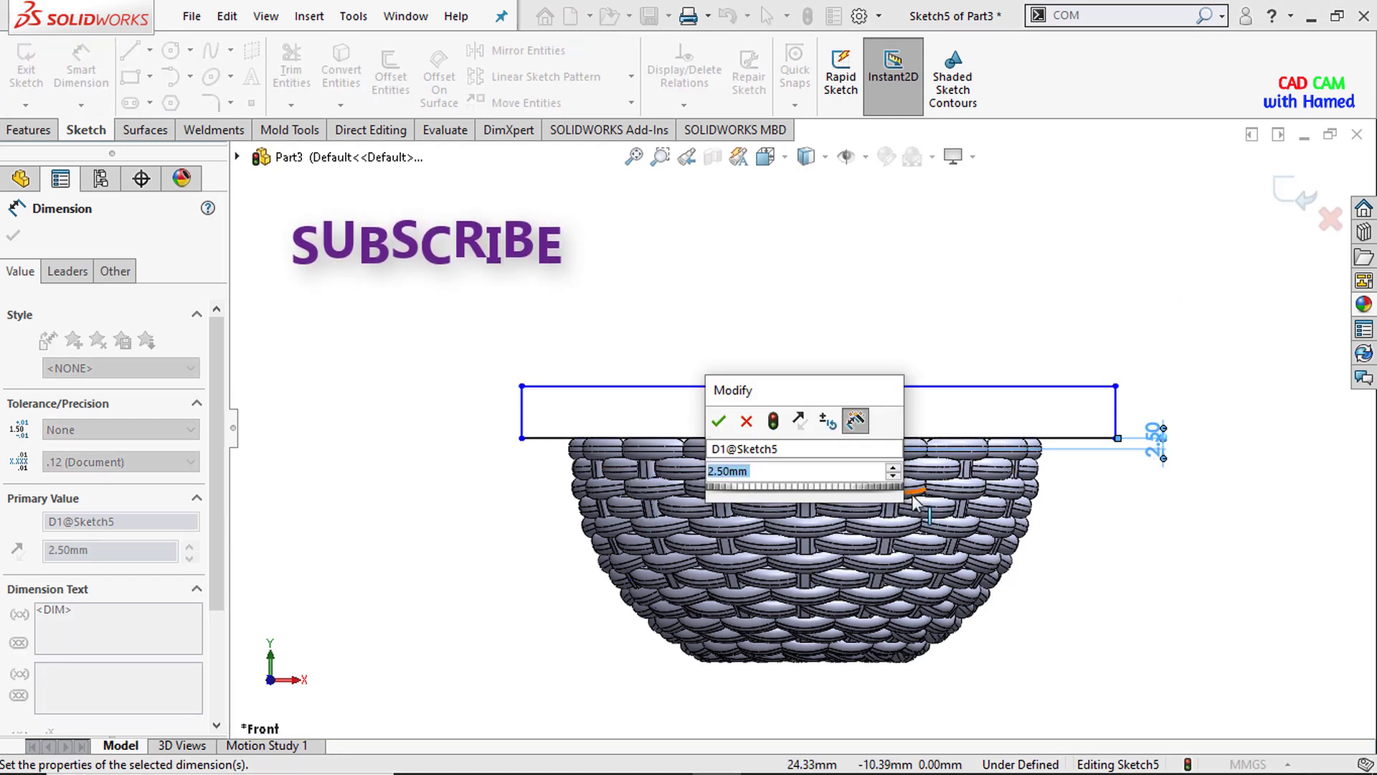
{"action": "type", "text": "2"}
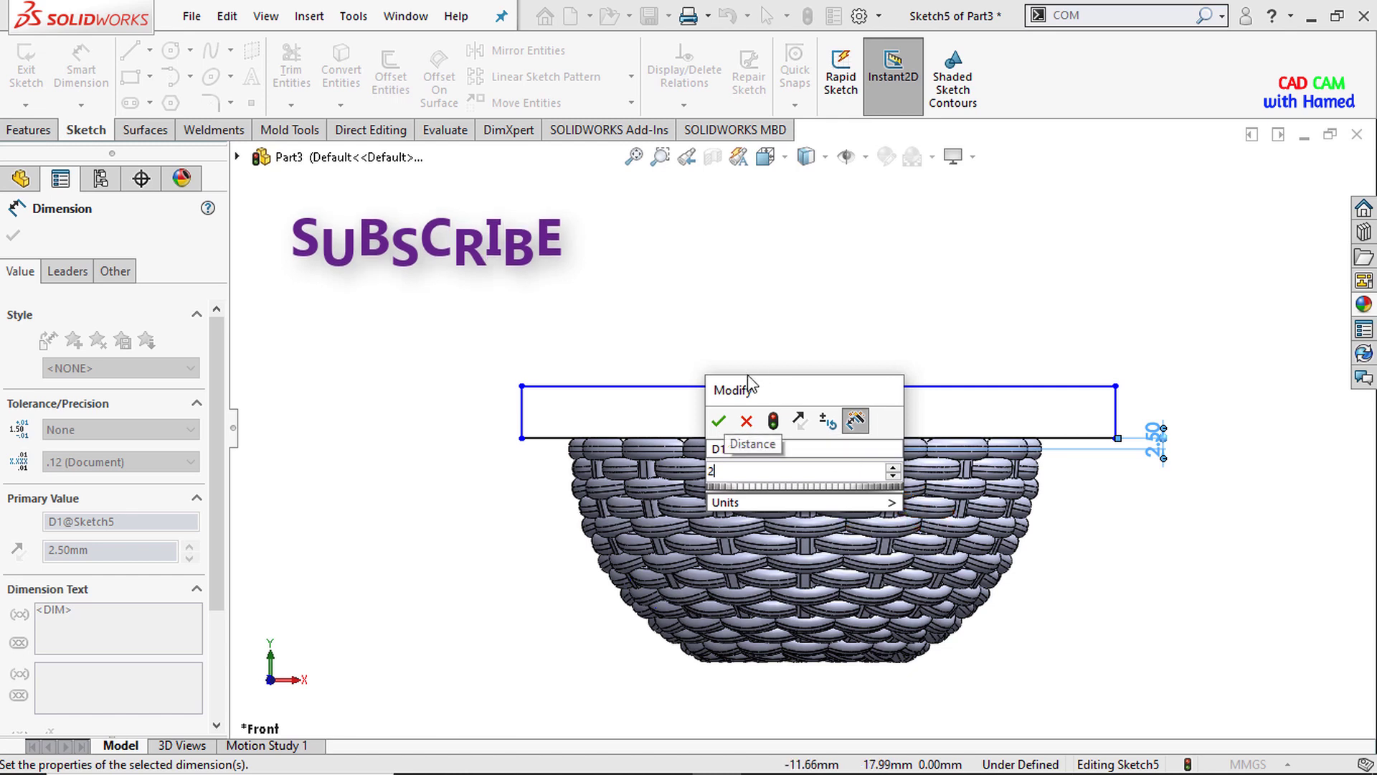
{"action": "left_click", "coordinate": [720, 422]}
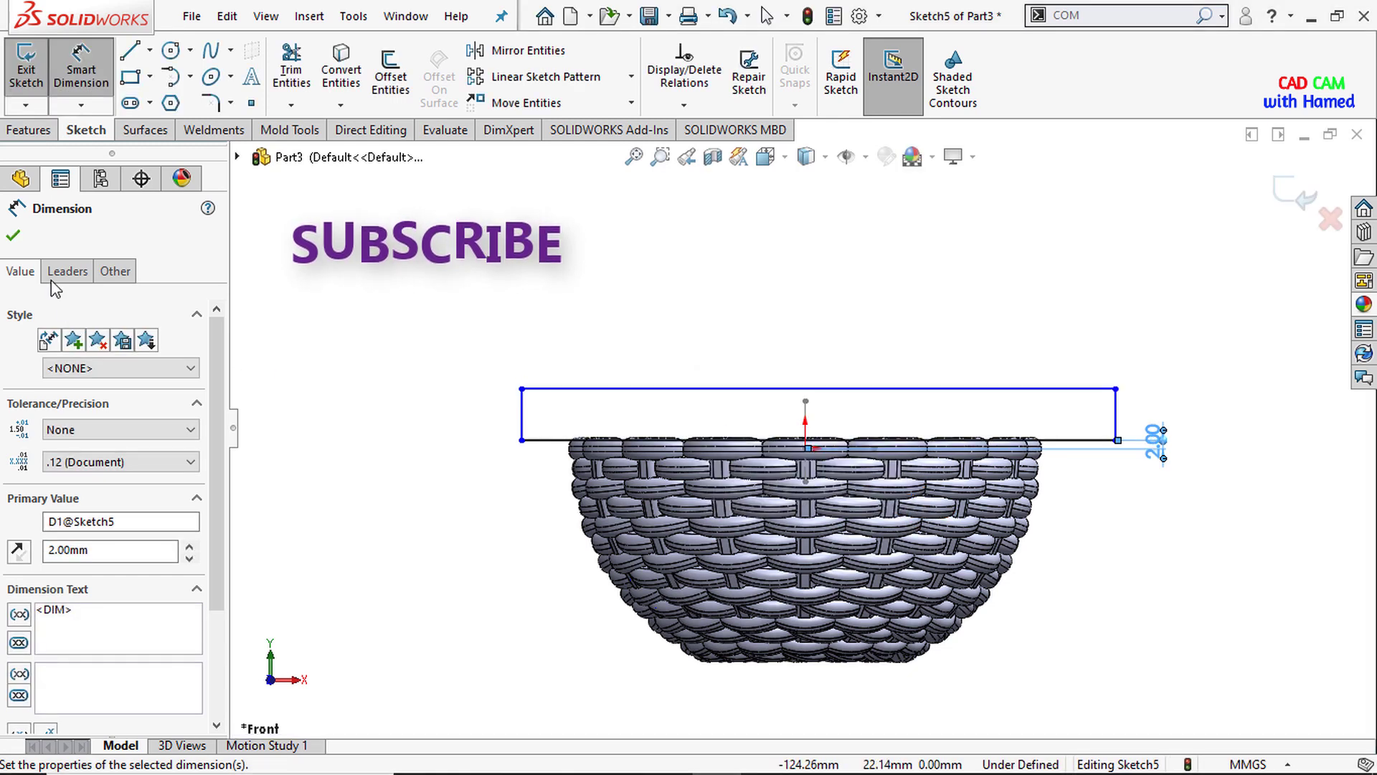
Step: Trim the basket's rim flat with an extruded cut of the rectangle, using Mid Plane and a depth of 120 mm
{"action": "left_click", "coordinate": [28, 129]}
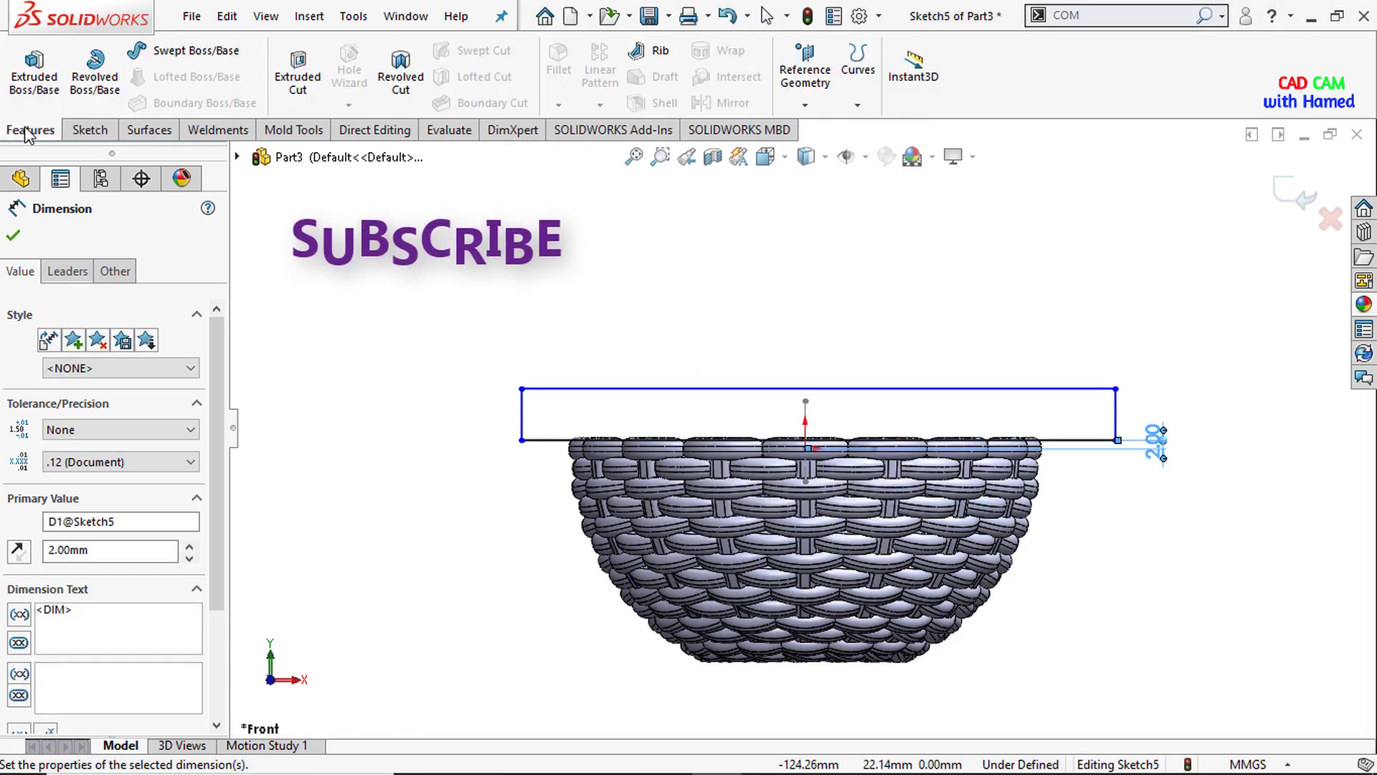
{"action": "left_click", "coordinate": [307, 88]}
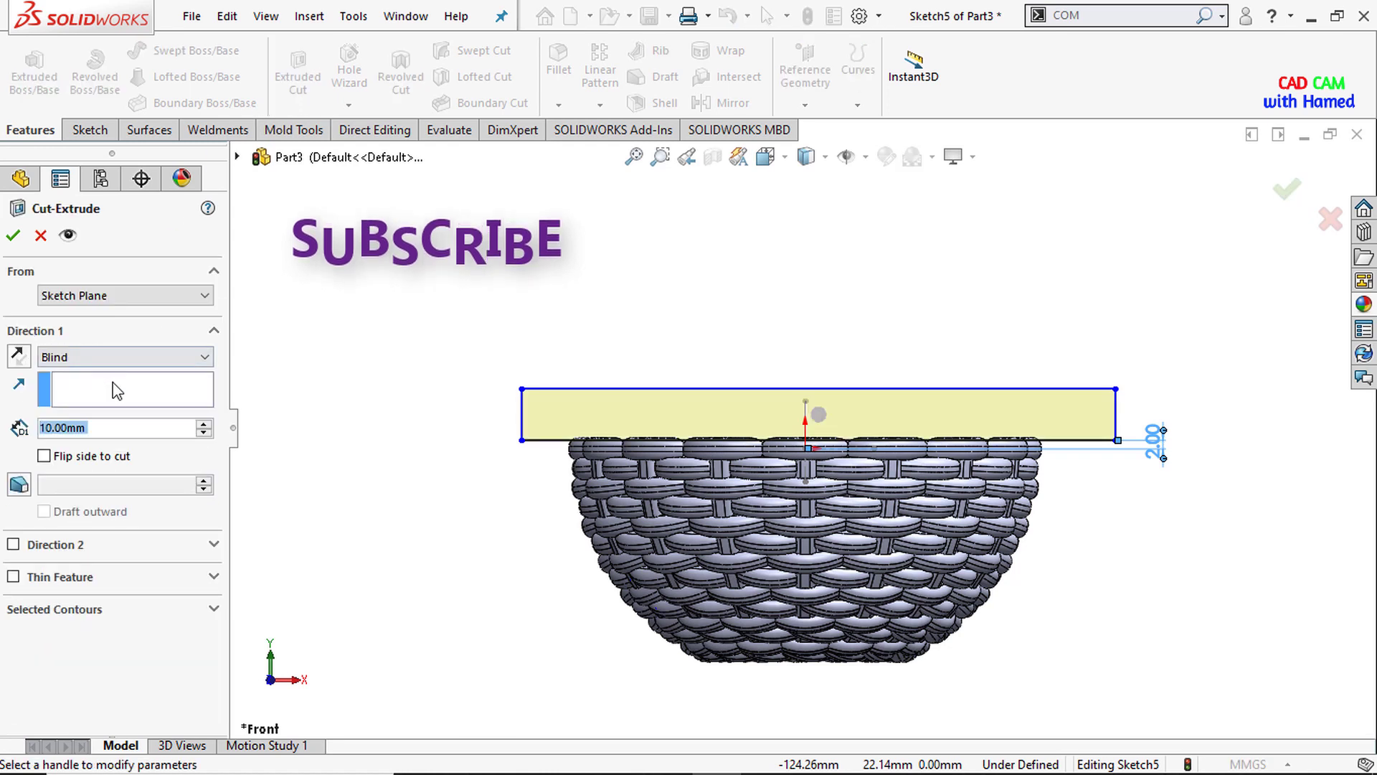
{"action": "left_click", "coordinate": [144, 364]}
{"action": "left_click", "coordinate": [103, 477]}
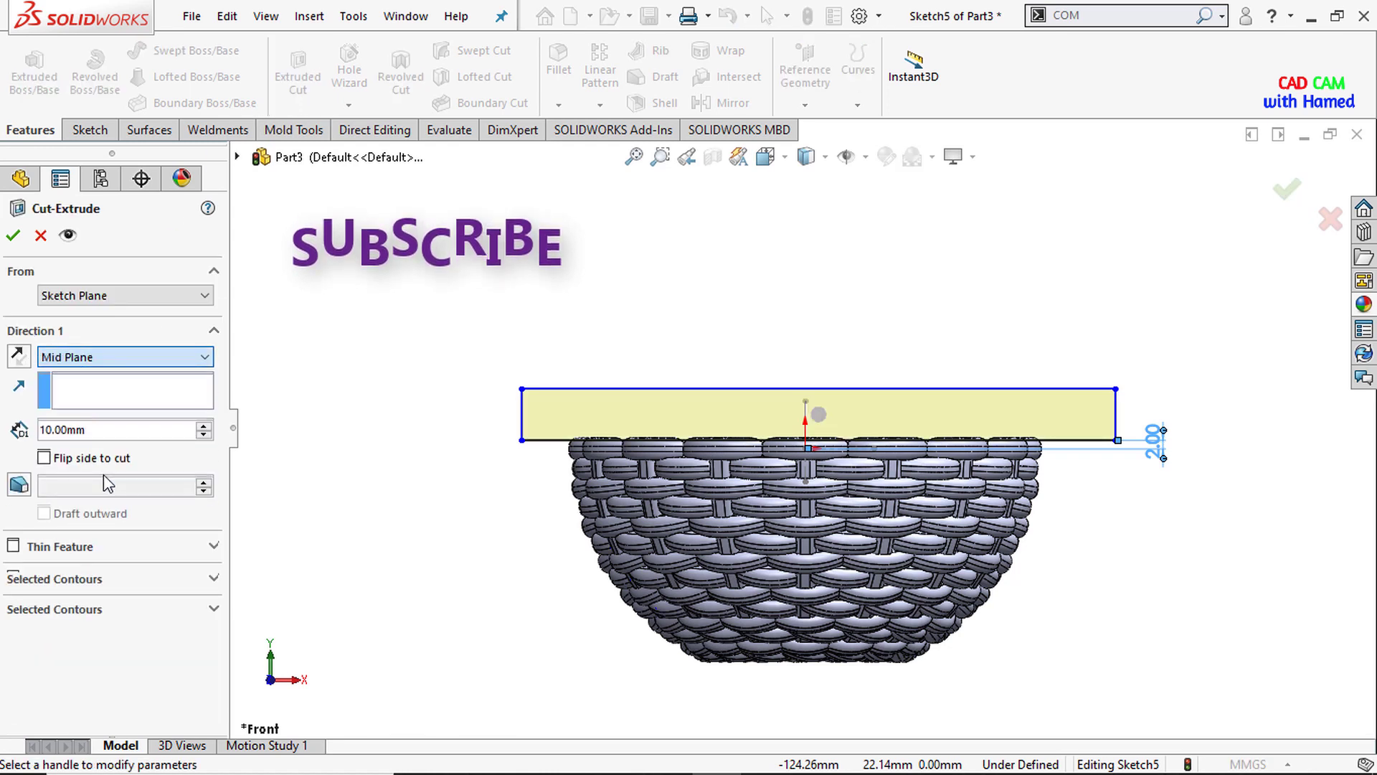
{"action": "type", "text": "1"}
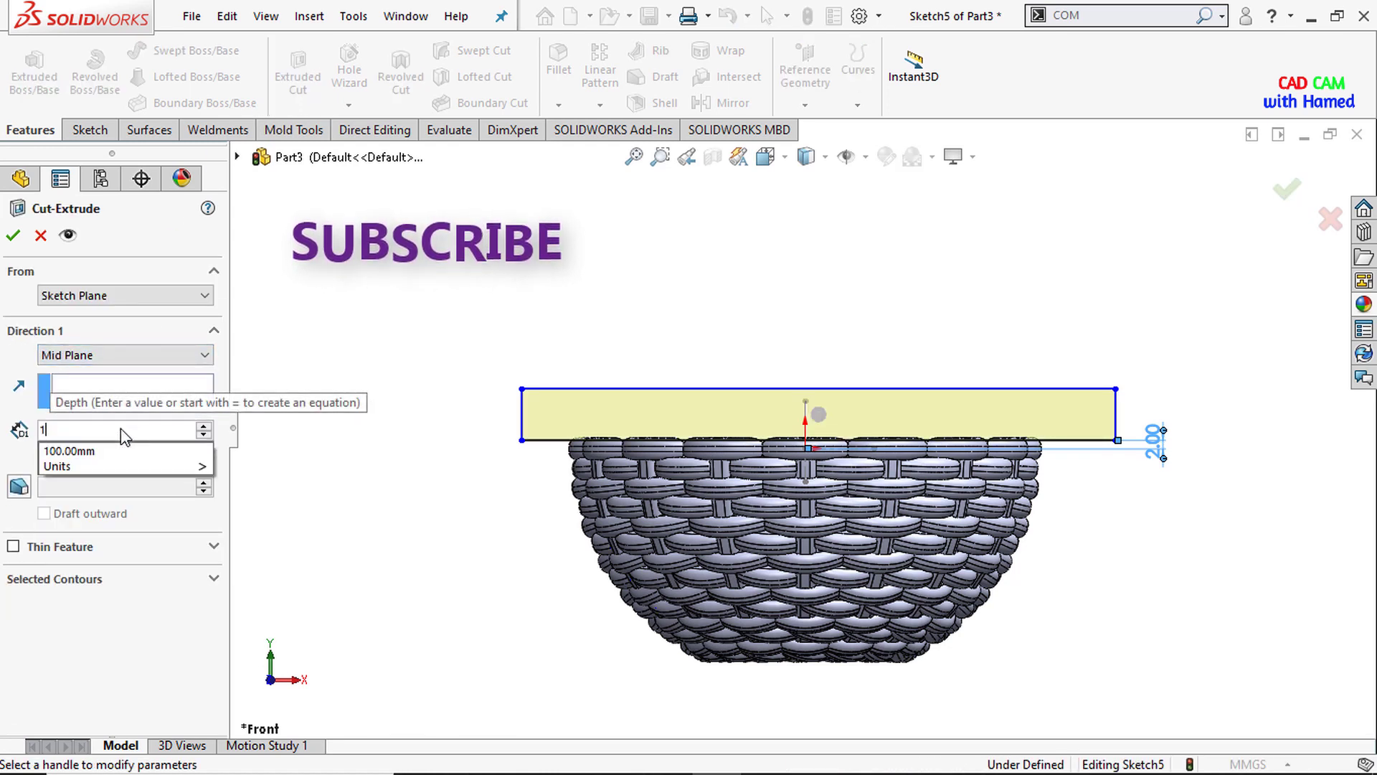
{"action": "type", "text": "20"}
{"action": "key", "text": "Return"}
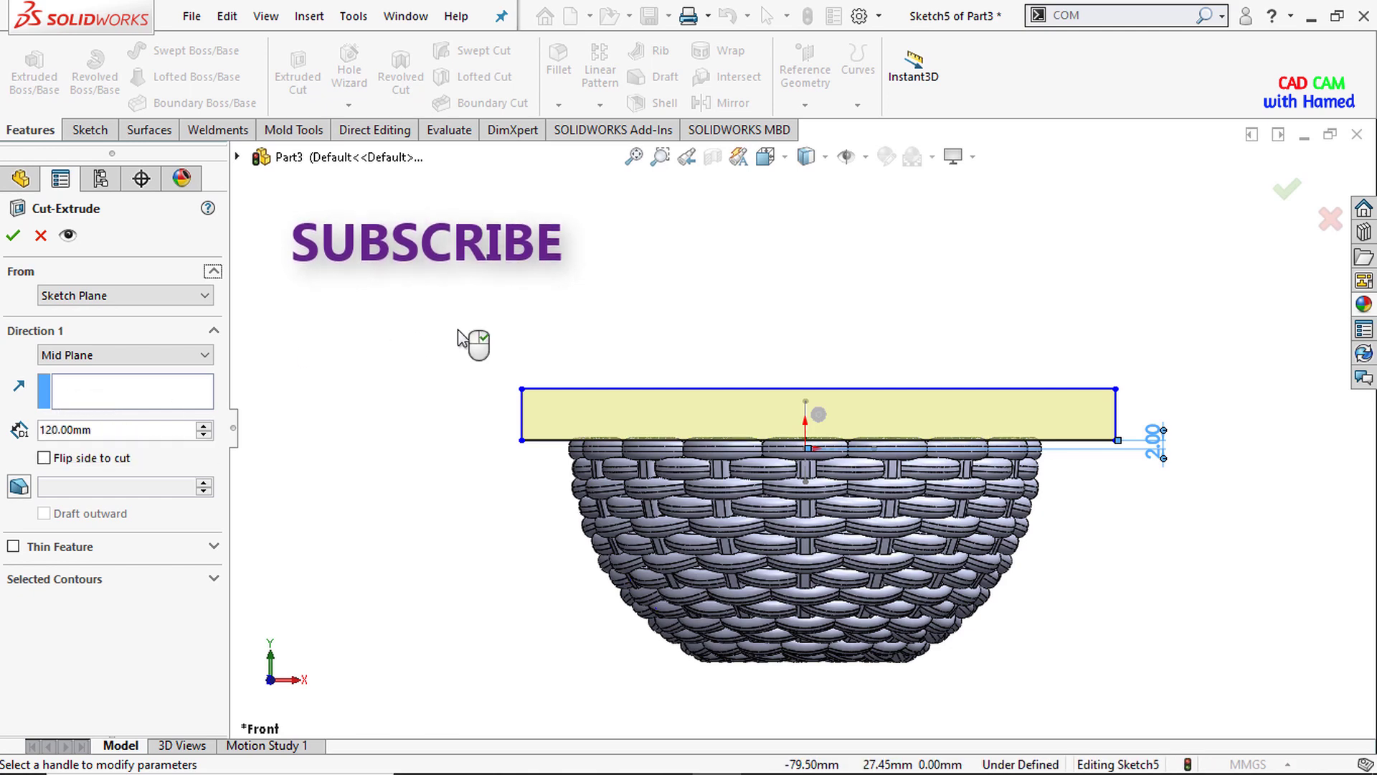
{"action": "middle_click_drag", "start_coordinate": [451, 388], "coordinate": [382, 336]}
{"action": "left_click", "coordinate": [13, 234]}
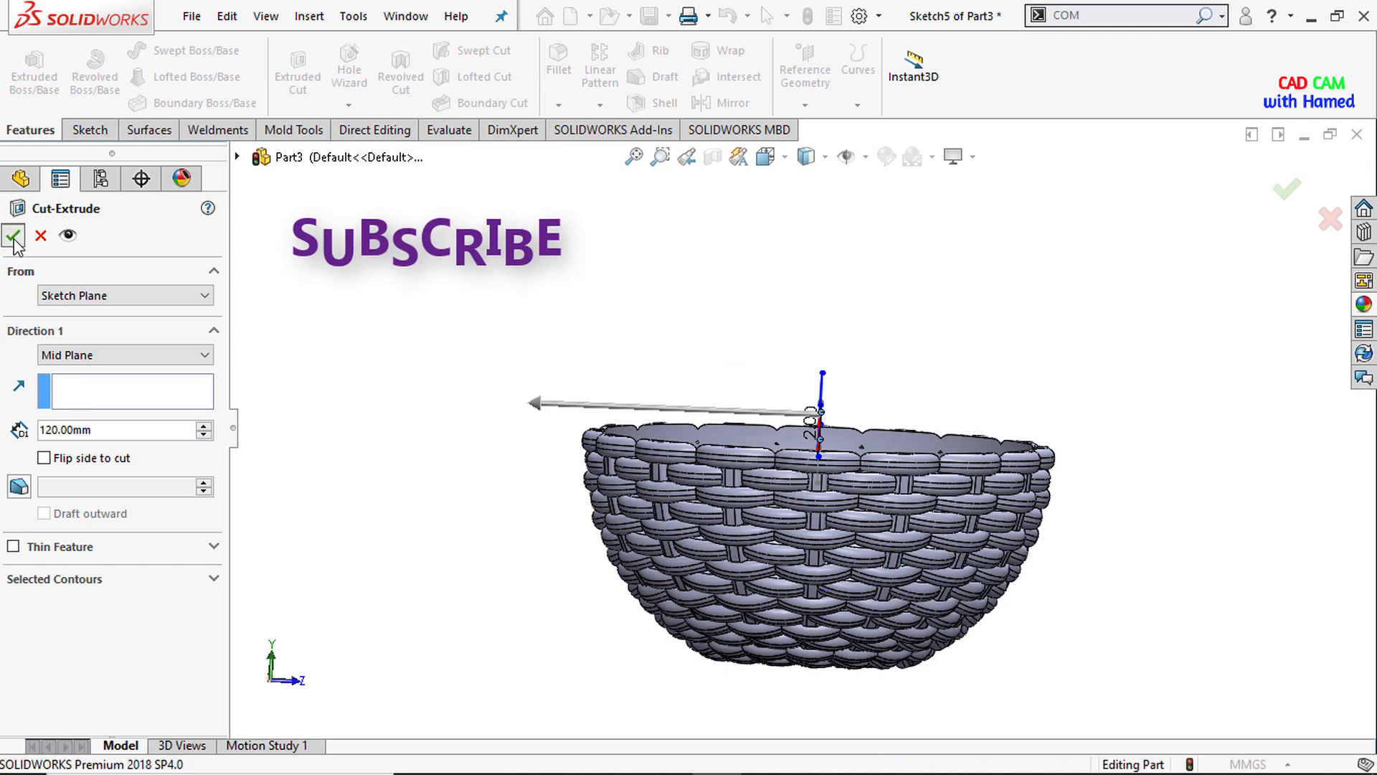
{"action": "middle_click_drag", "start_coordinate": [947, 639], "coordinate": [947, 560]}
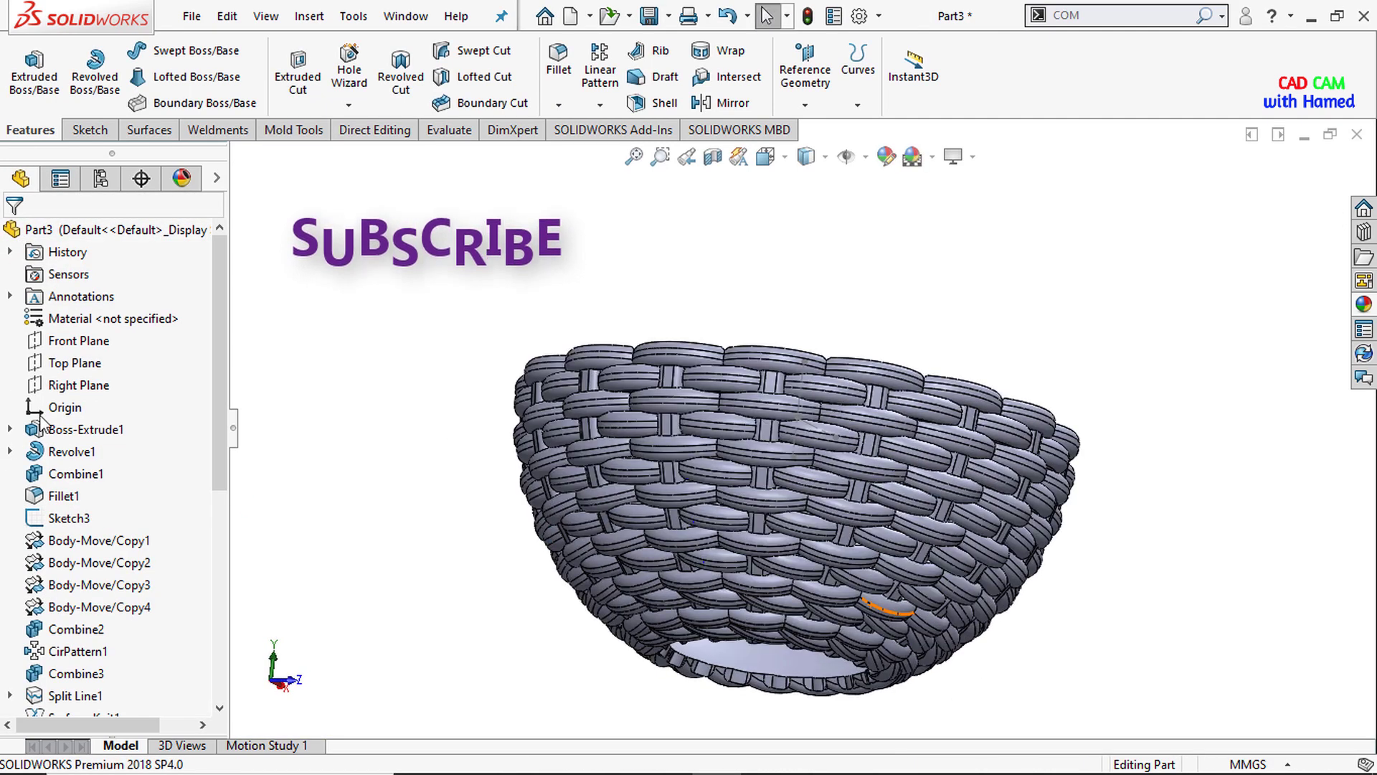
Step: Sketch a corner rectangle on the Front Plane just below the basket's base, extending past both sides of it
{"action": "right_click", "coordinate": [79, 340]}
{"action": "left_click", "coordinate": [190, 316]}
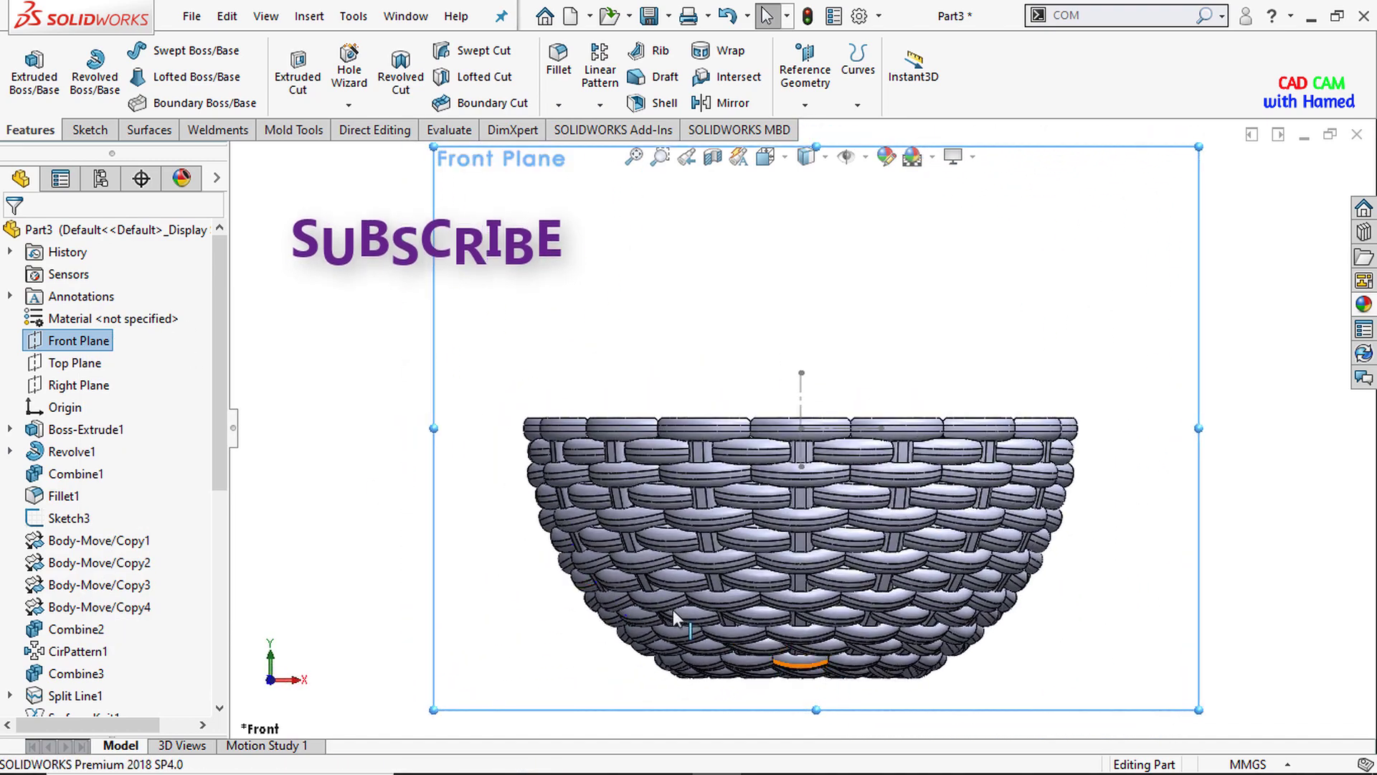
{"action": "left_click", "coordinate": [89, 132]}
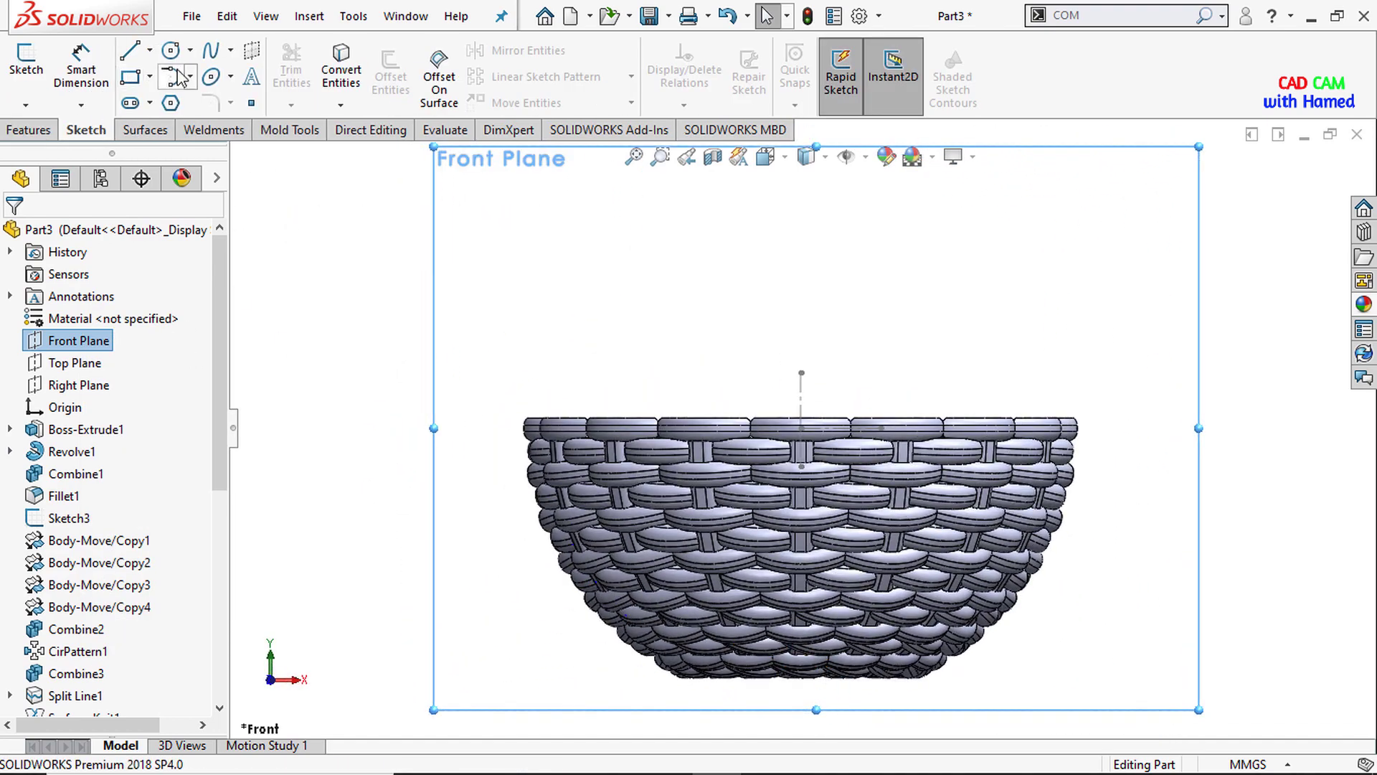
{"action": "left_click", "coordinate": [149, 76]}
{"action": "left_click", "coordinate": [182, 102]}
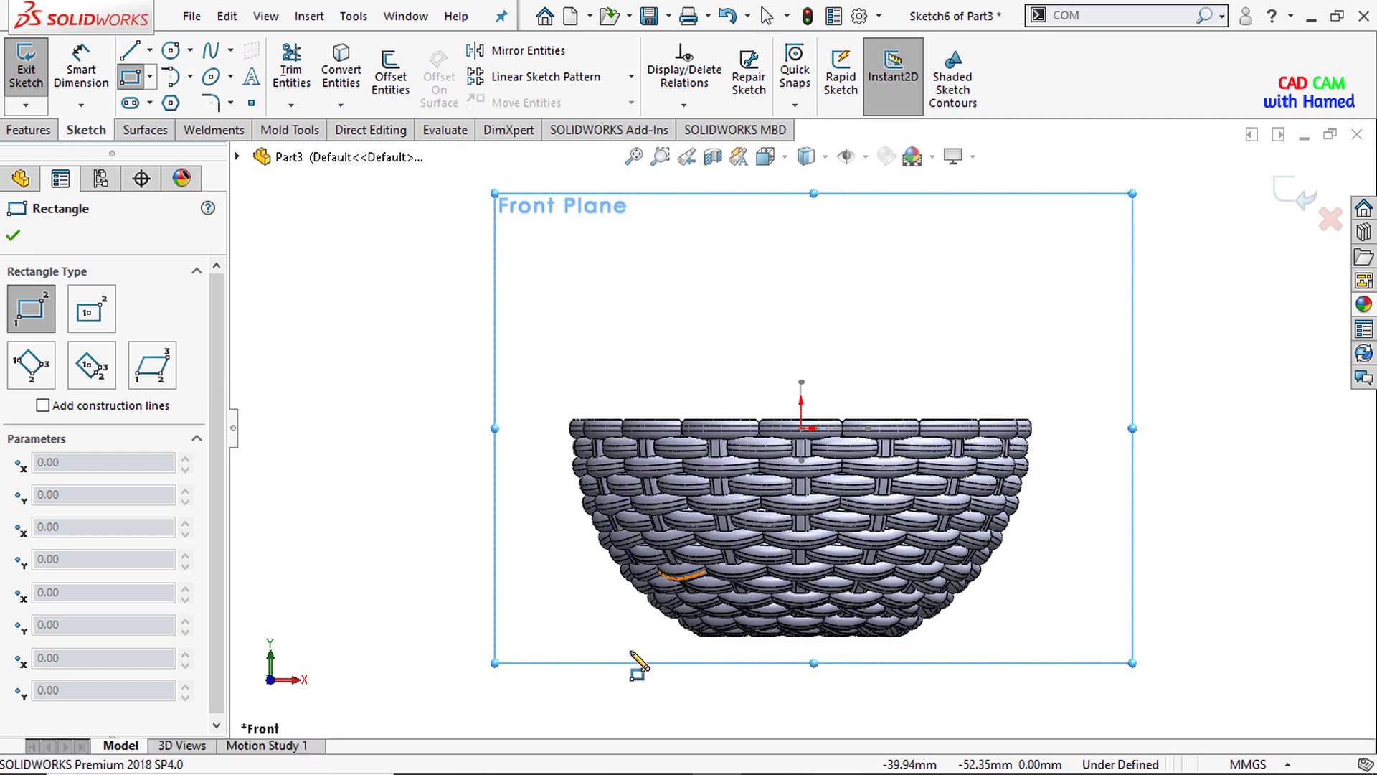
{"action": "left_click", "coordinate": [631, 650]}
{"action": "left_click", "coordinate": [994, 698]}
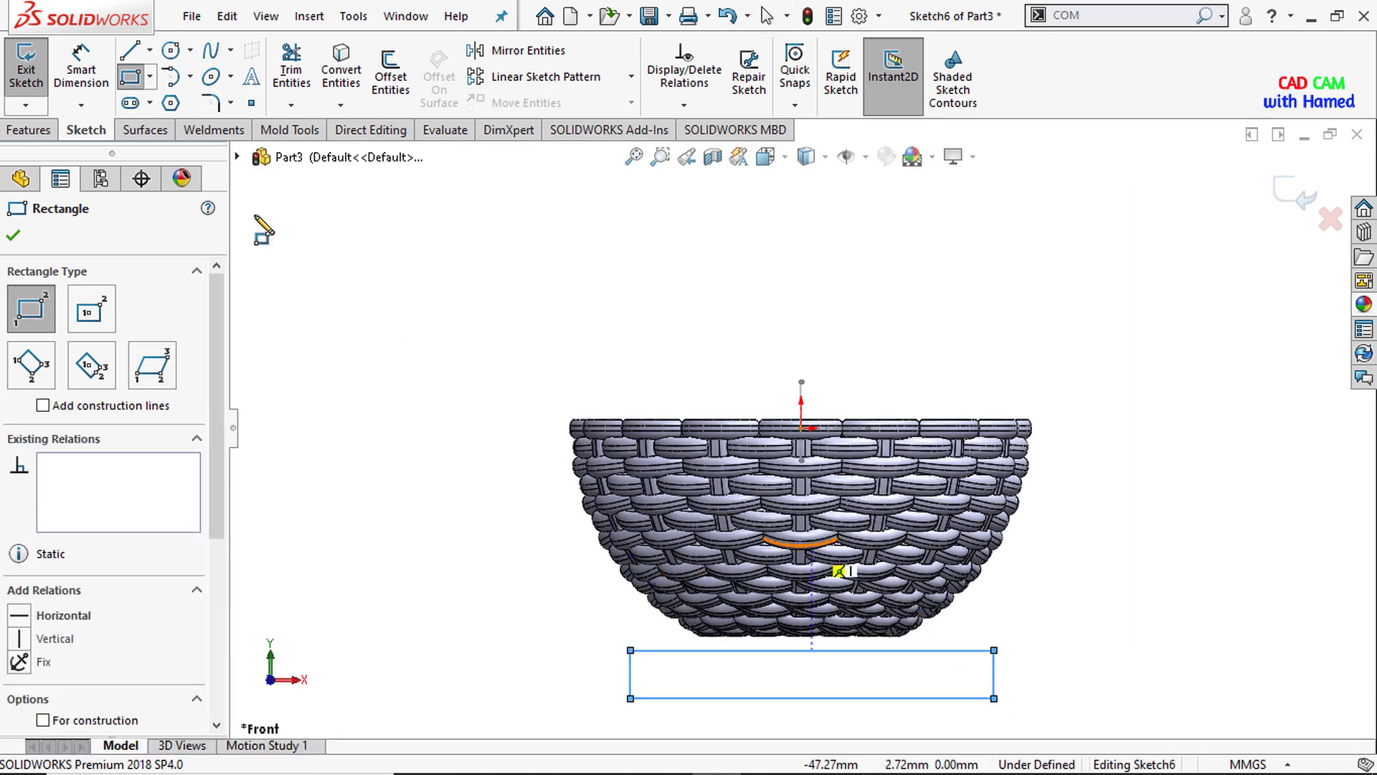
Step: Dimension the distance from the origin to the rectangle's upper edge as 48 mm
{"action": "left_click", "coordinate": [81, 72]}
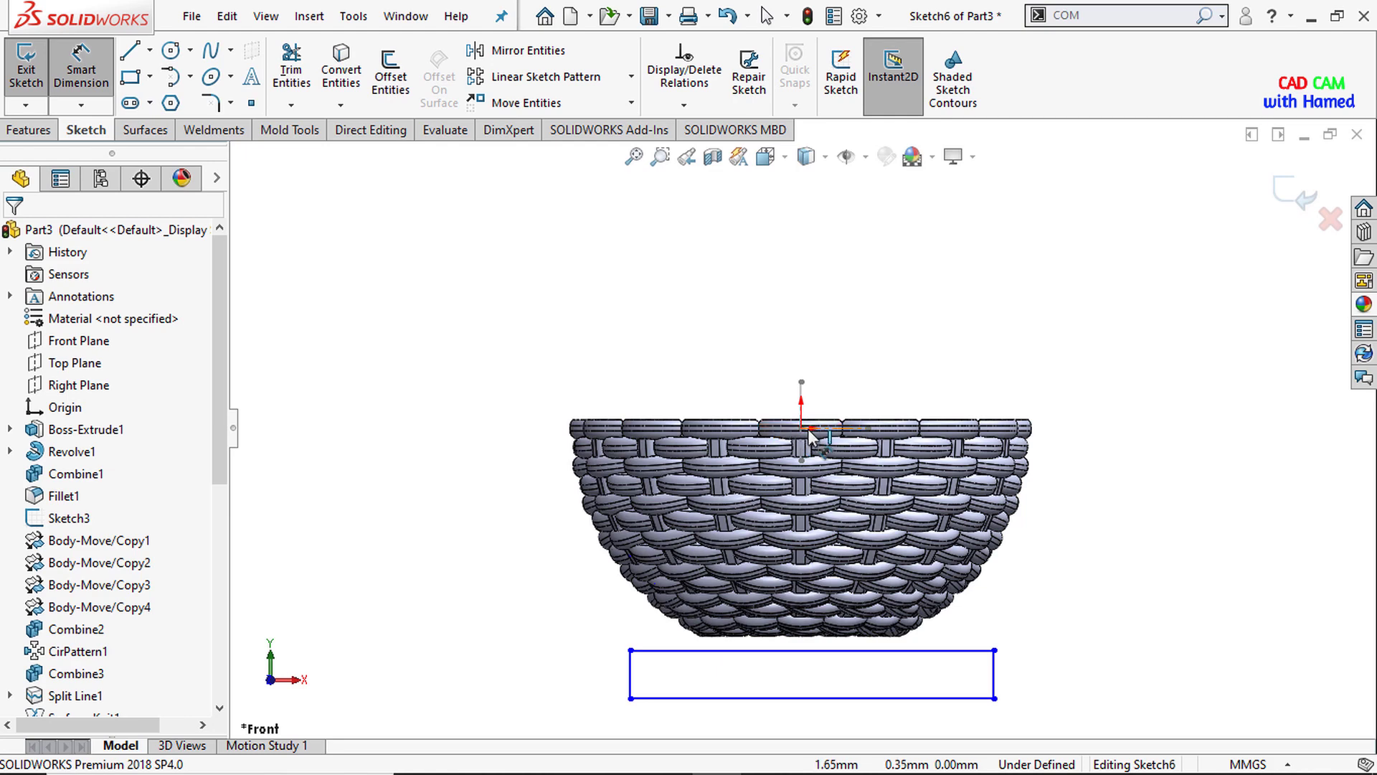
{"action": "scroll", "coordinate": [808, 434], "scroll_direction": "down", "scroll_amount": 3}
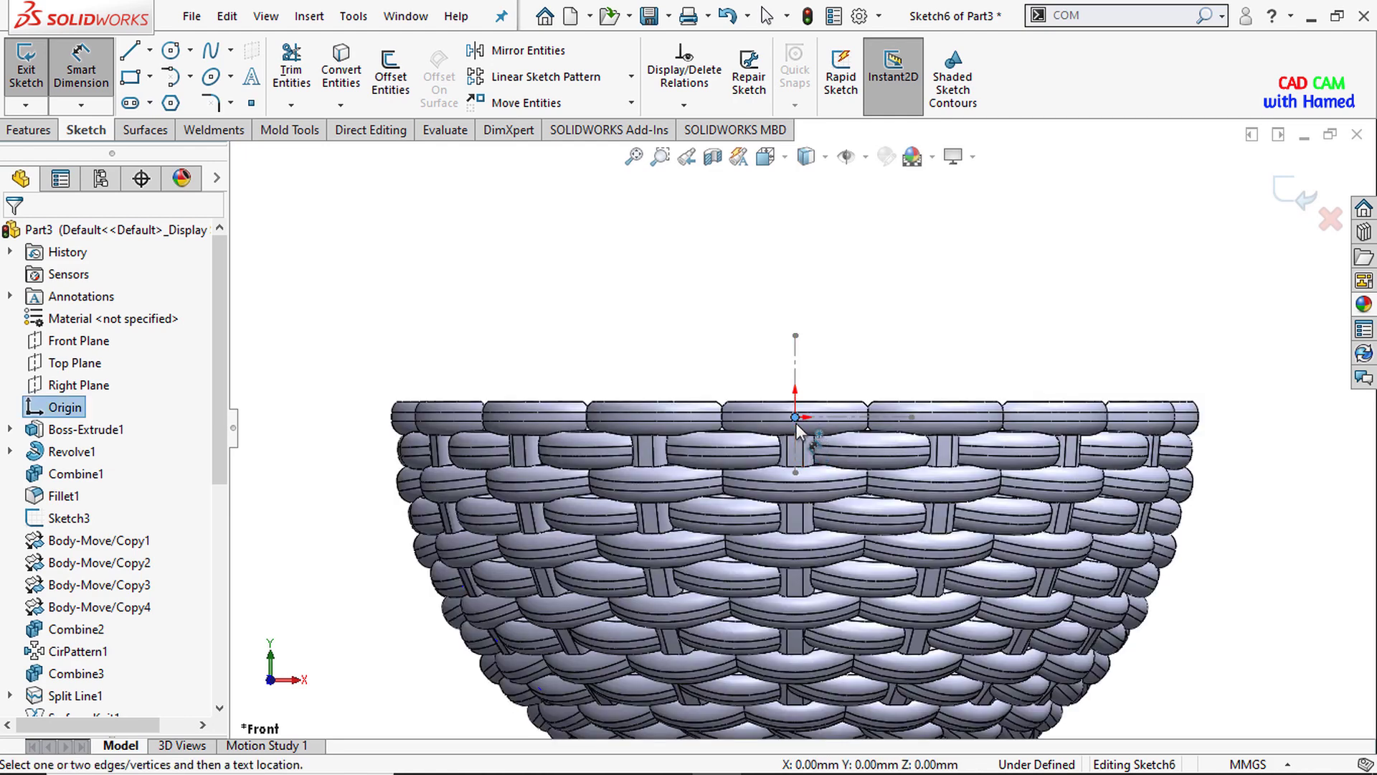
{"action": "scroll", "coordinate": [796, 430], "scroll_direction": "up", "scroll_amount": 5}
{"action": "left_click", "coordinate": [884, 556]}
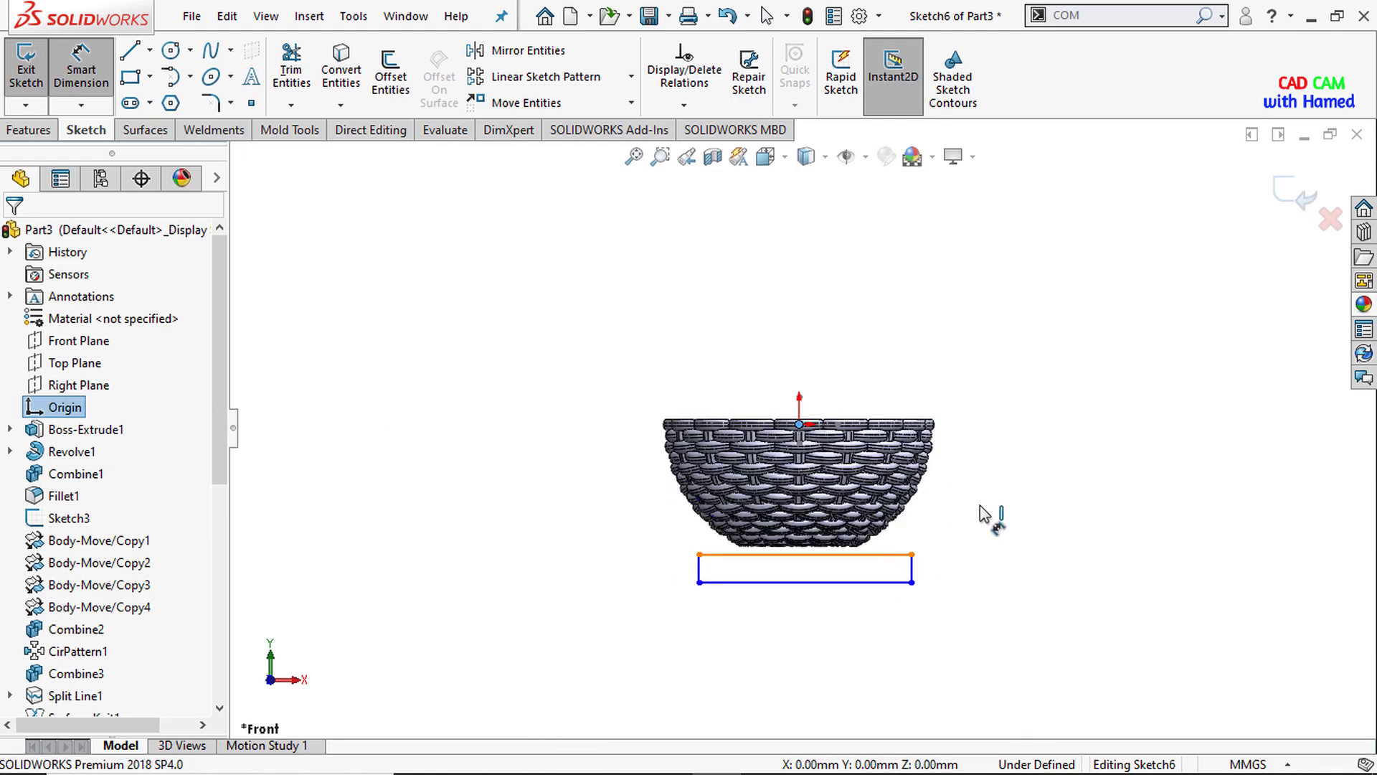
{"action": "left_click", "coordinate": [983, 508]}
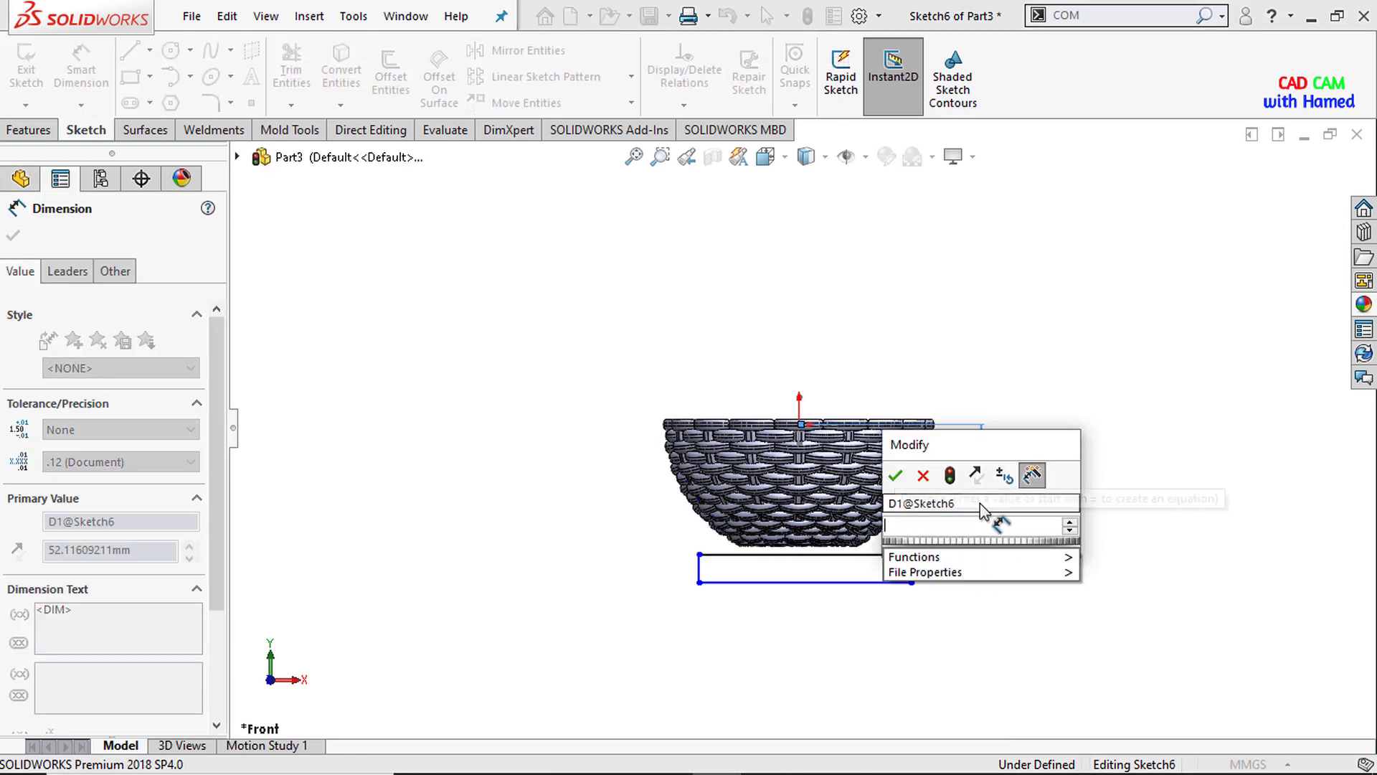
{"action": "type", "text": "48"}
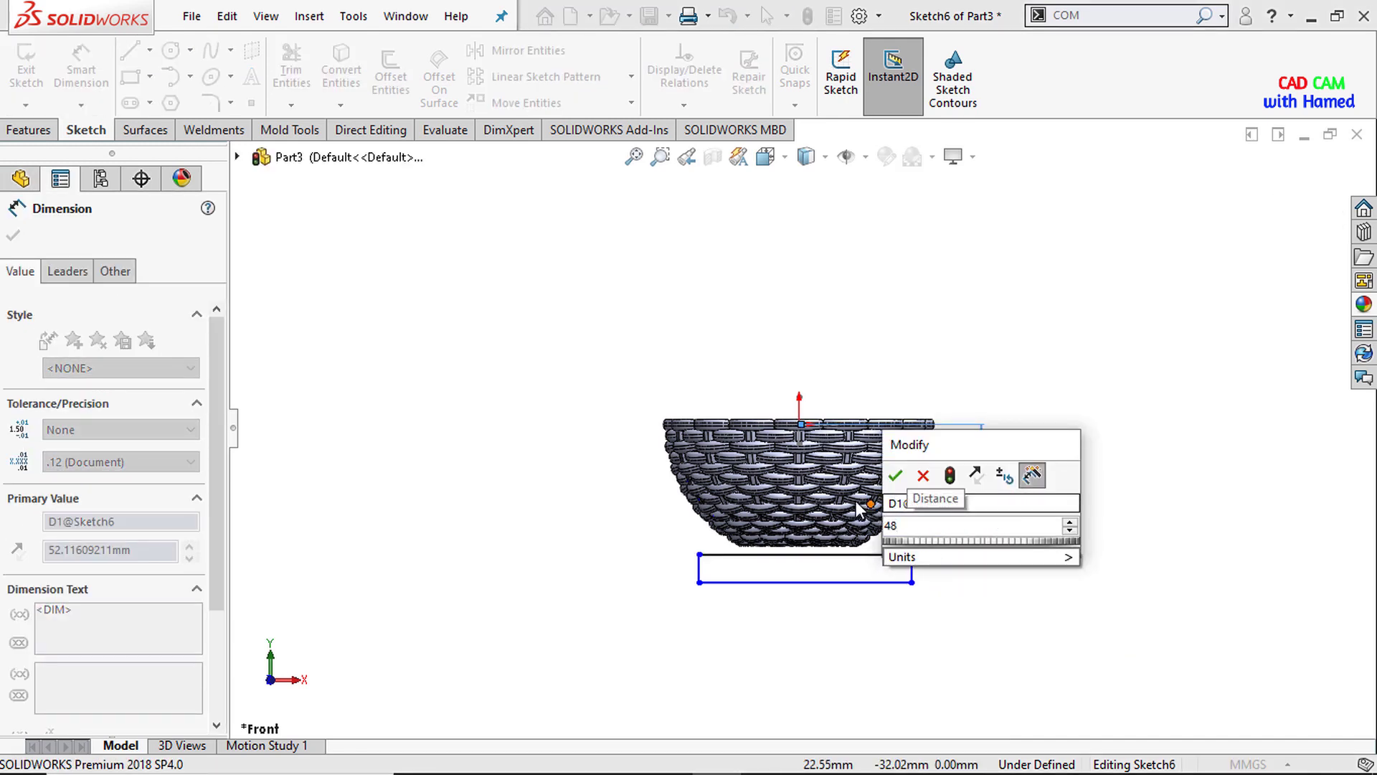
{"action": "left_click", "coordinate": [895, 476]}
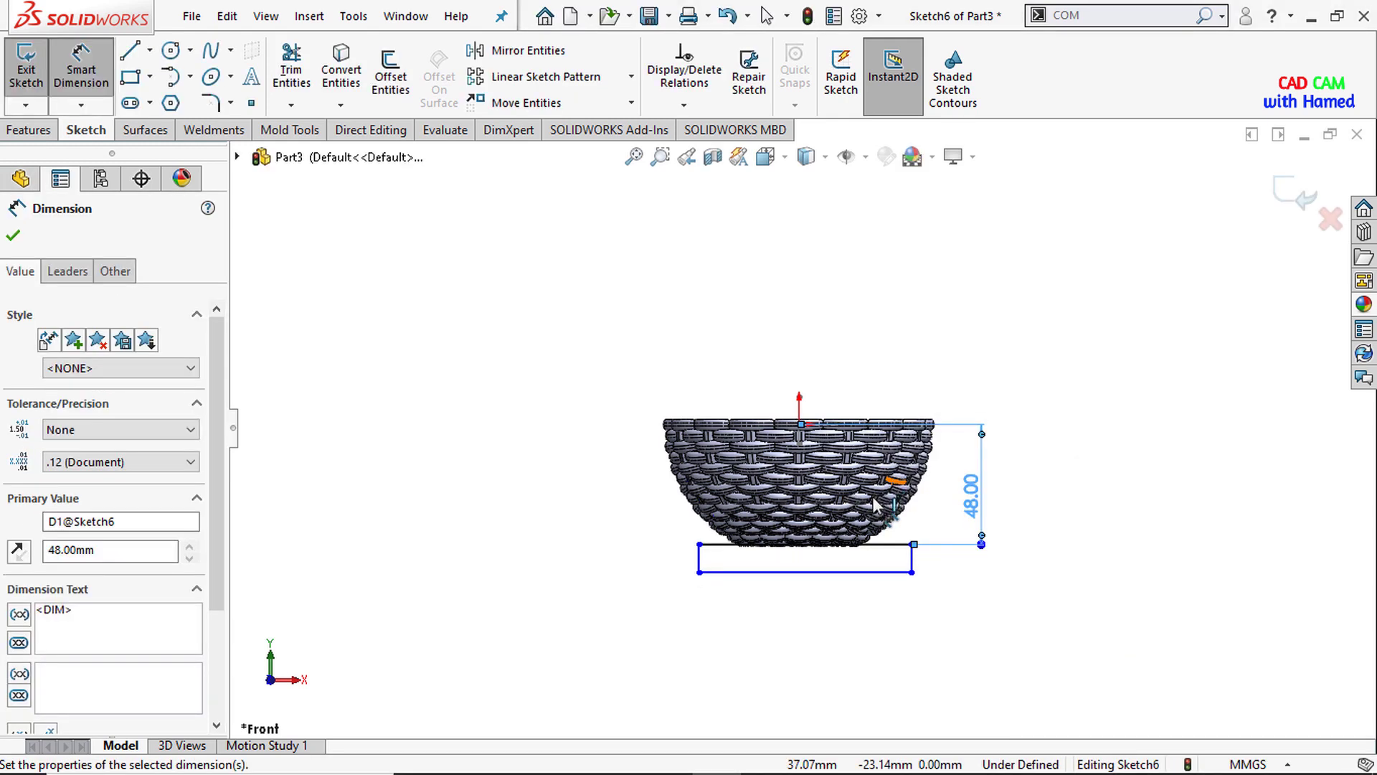
{"action": "scroll", "coordinate": [798, 551], "scroll_direction": "down", "scroll_amount": 4}
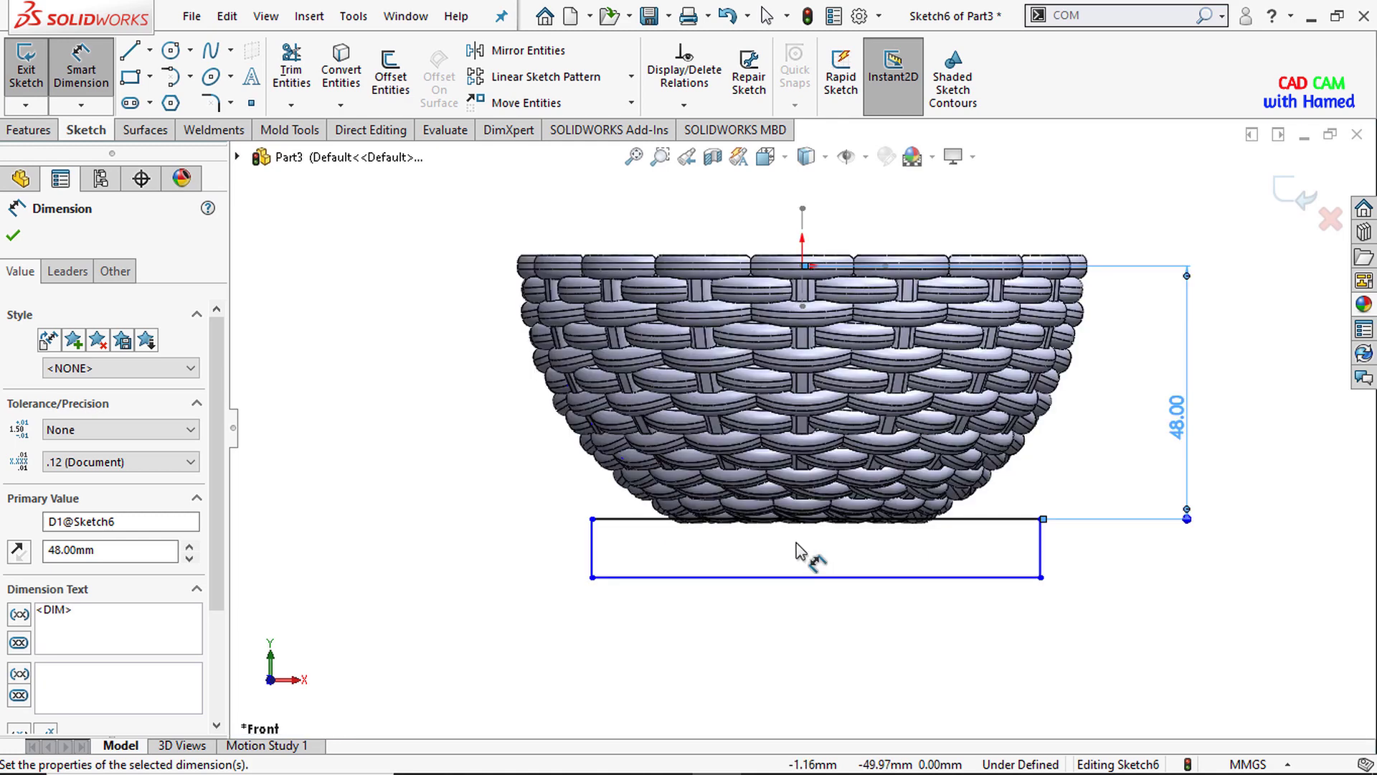
Step: Trim the basket's base flat with an extruded cut of the rectangle, using Mid Plane and a depth of 120 mm
{"action": "left_click", "coordinate": [28, 134]}
{"action": "left_click", "coordinate": [280, 75]}
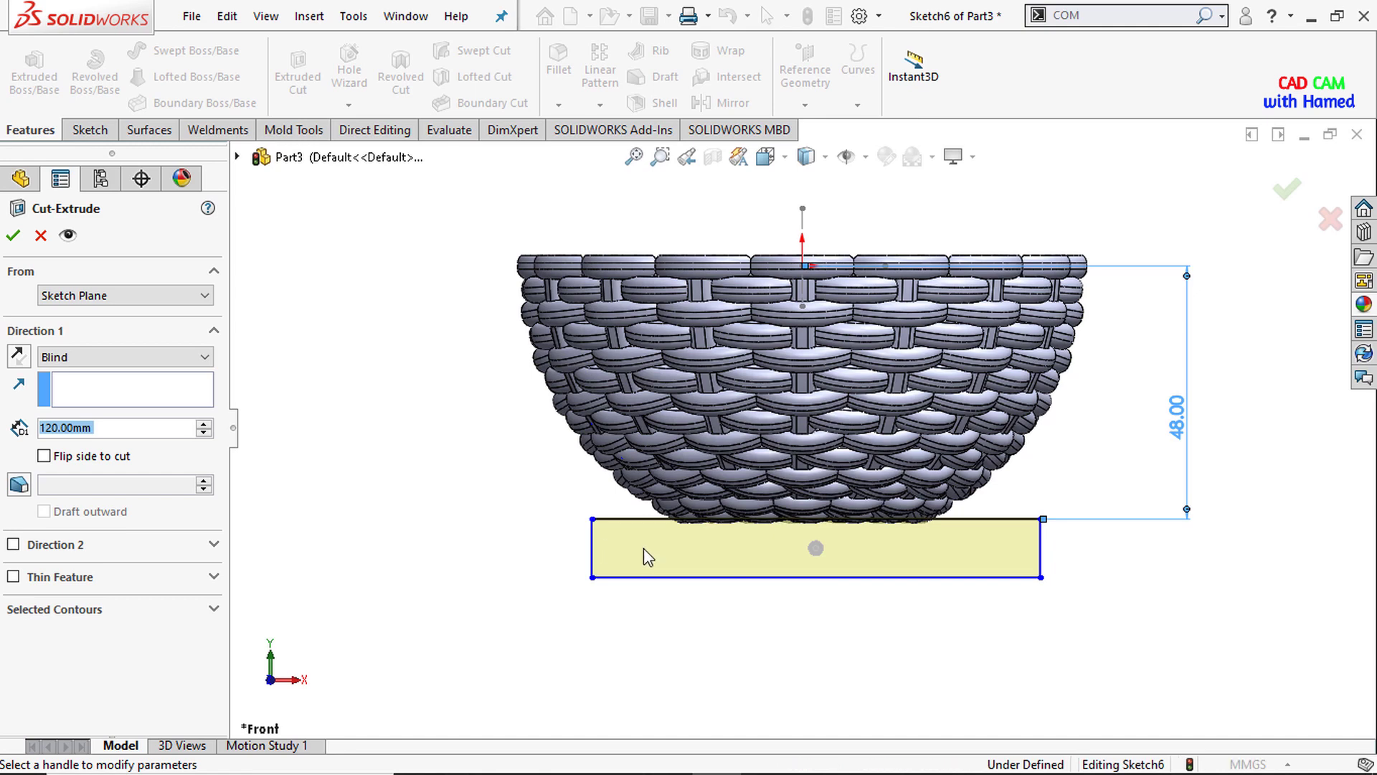
{"action": "left_click", "coordinate": [179, 357]}
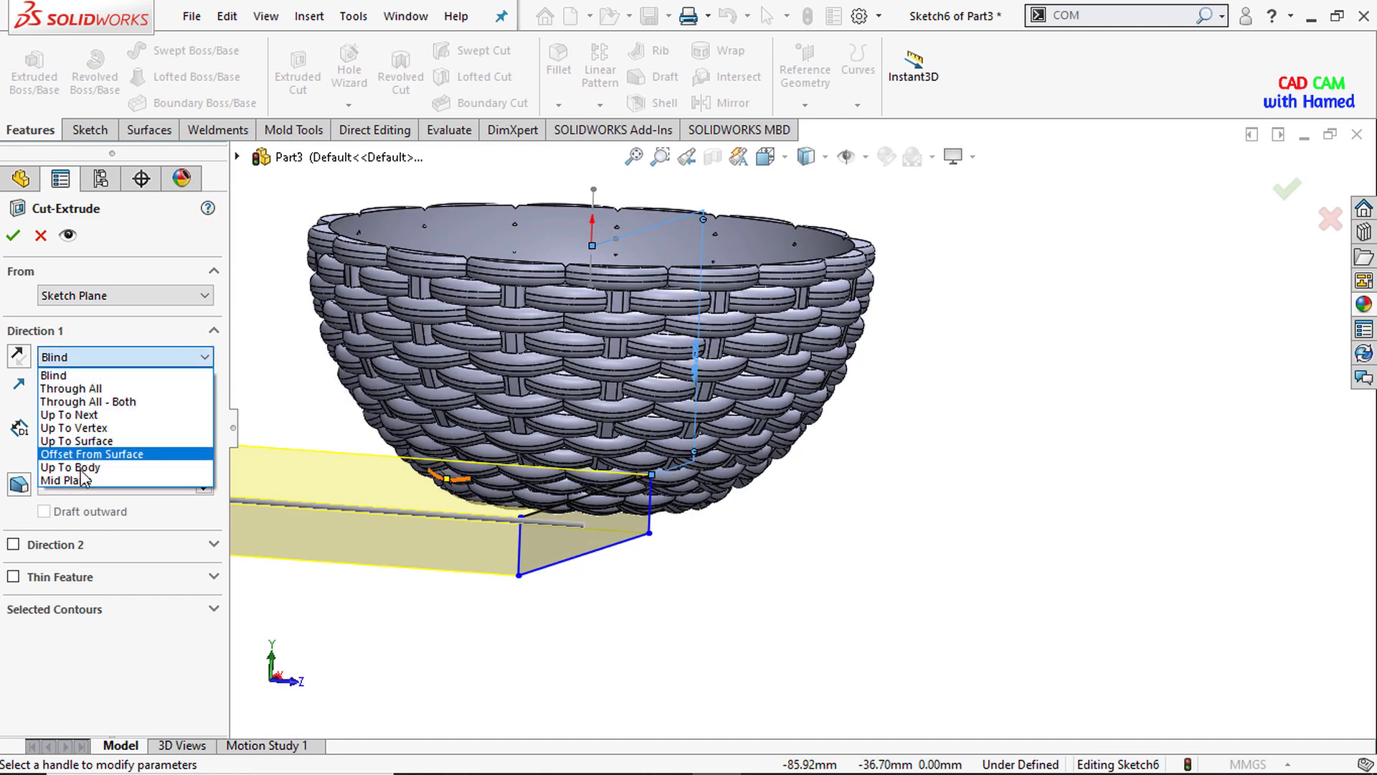
{"action": "left_click", "coordinate": [81, 481]}
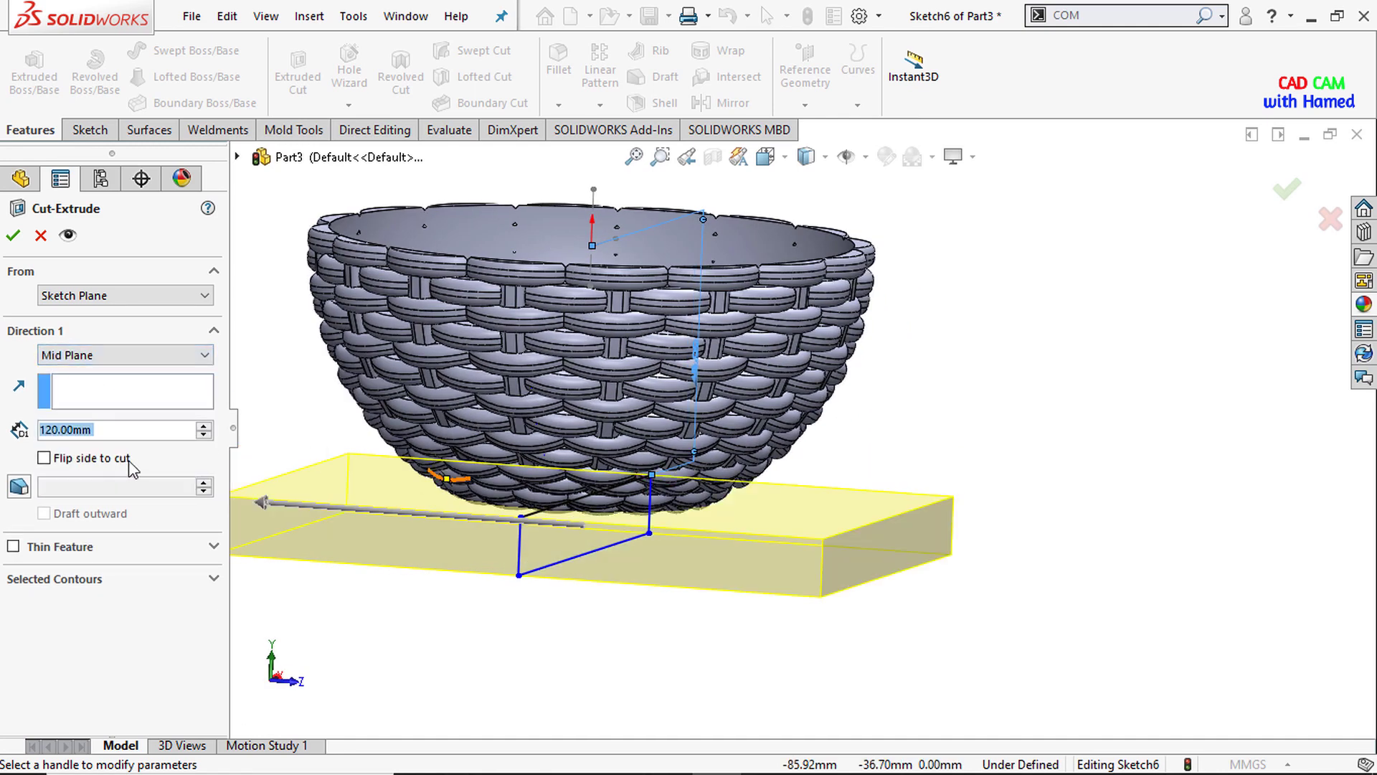
{"action": "left_click", "coordinate": [14, 238]}
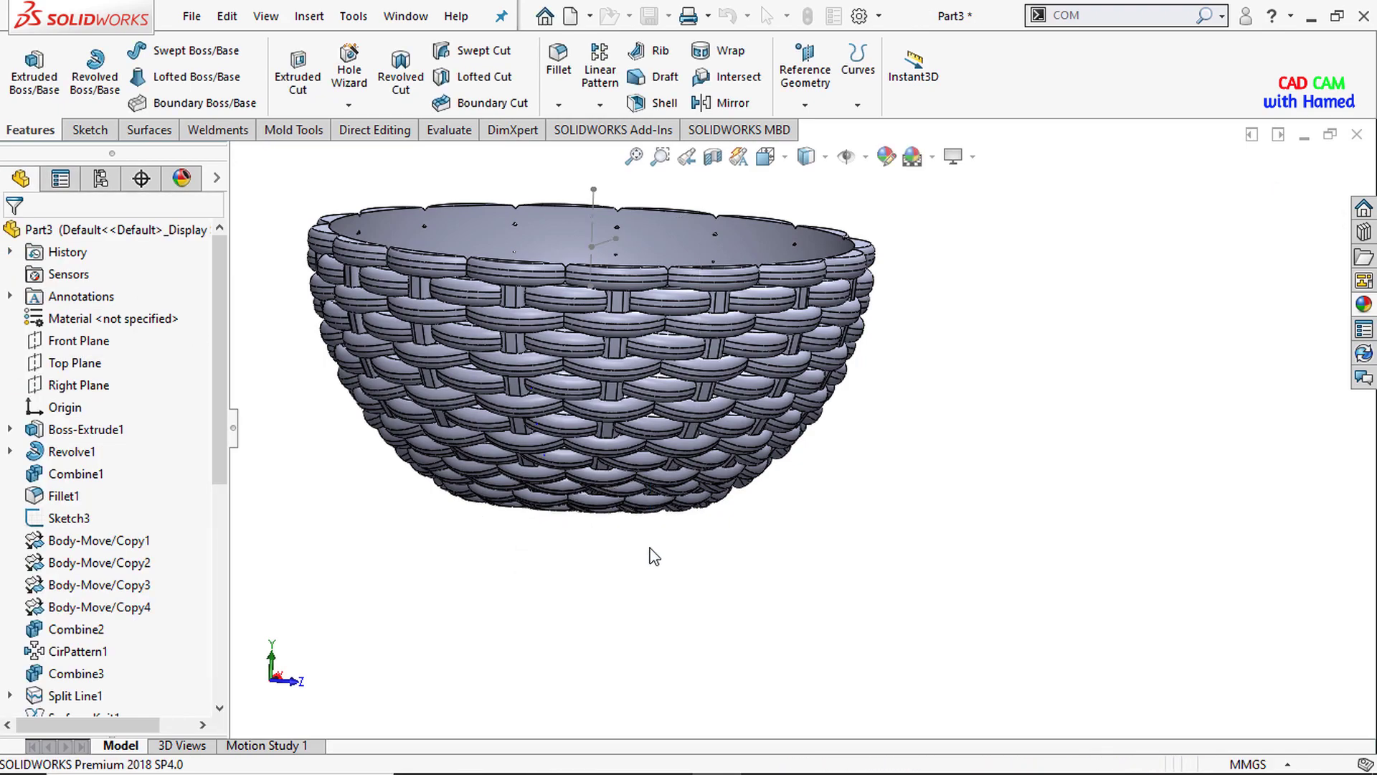
Step: Create a reference plane through a point on the basket's inner rim edge, parallel to the Top Plane
{"action": "middle_click_drag", "start_coordinate": [543, 527], "coordinate": [359, 459]}
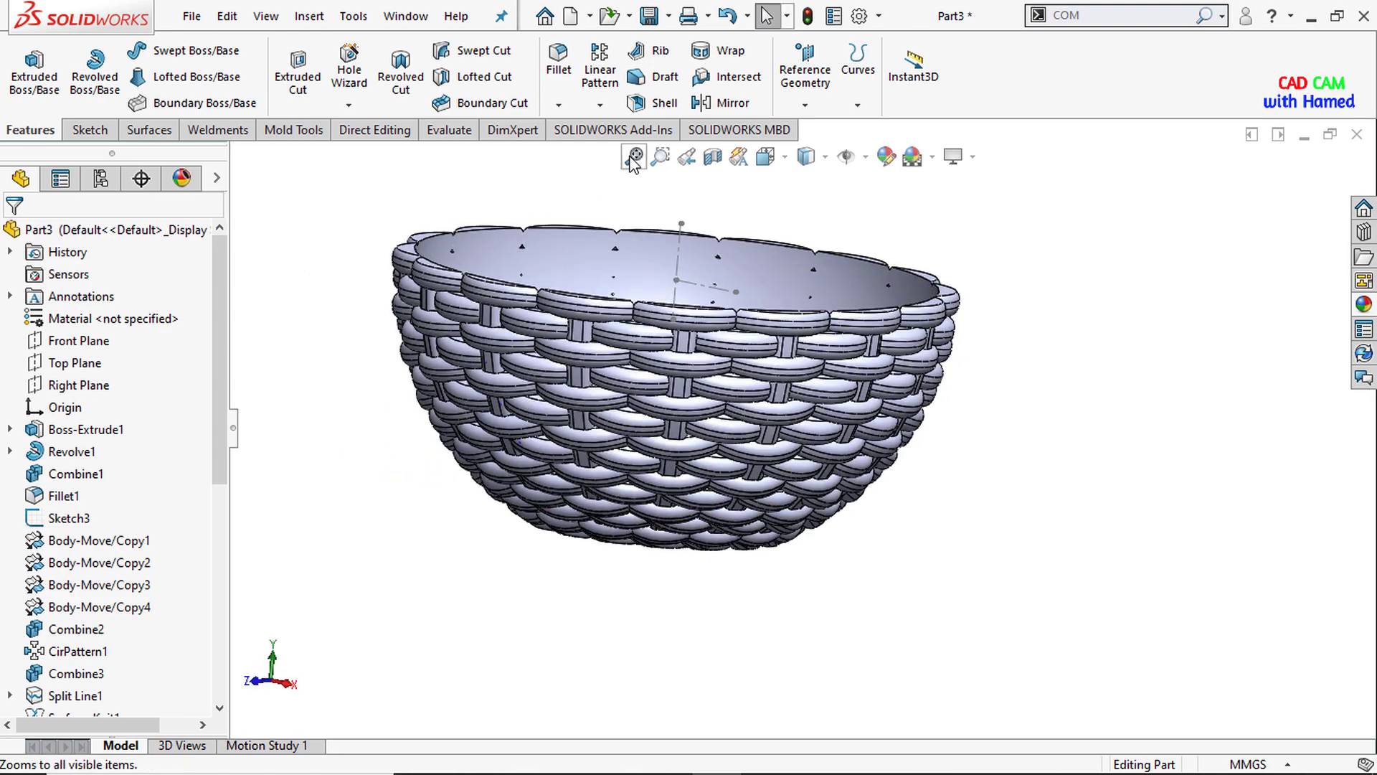
{"action": "left_click", "coordinate": [633, 158]}
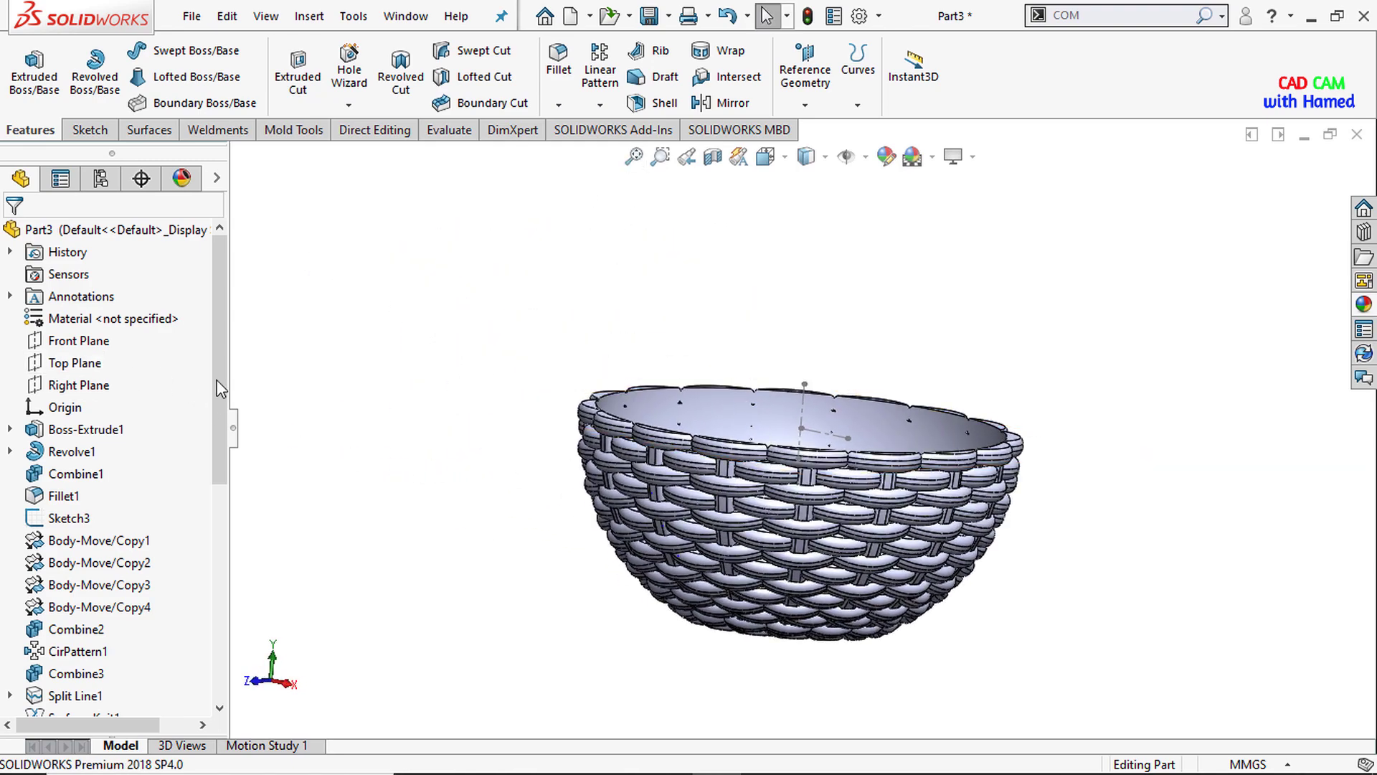
{"action": "middle_click_drag", "start_coordinate": [789, 405], "coordinate": [505, 270]}
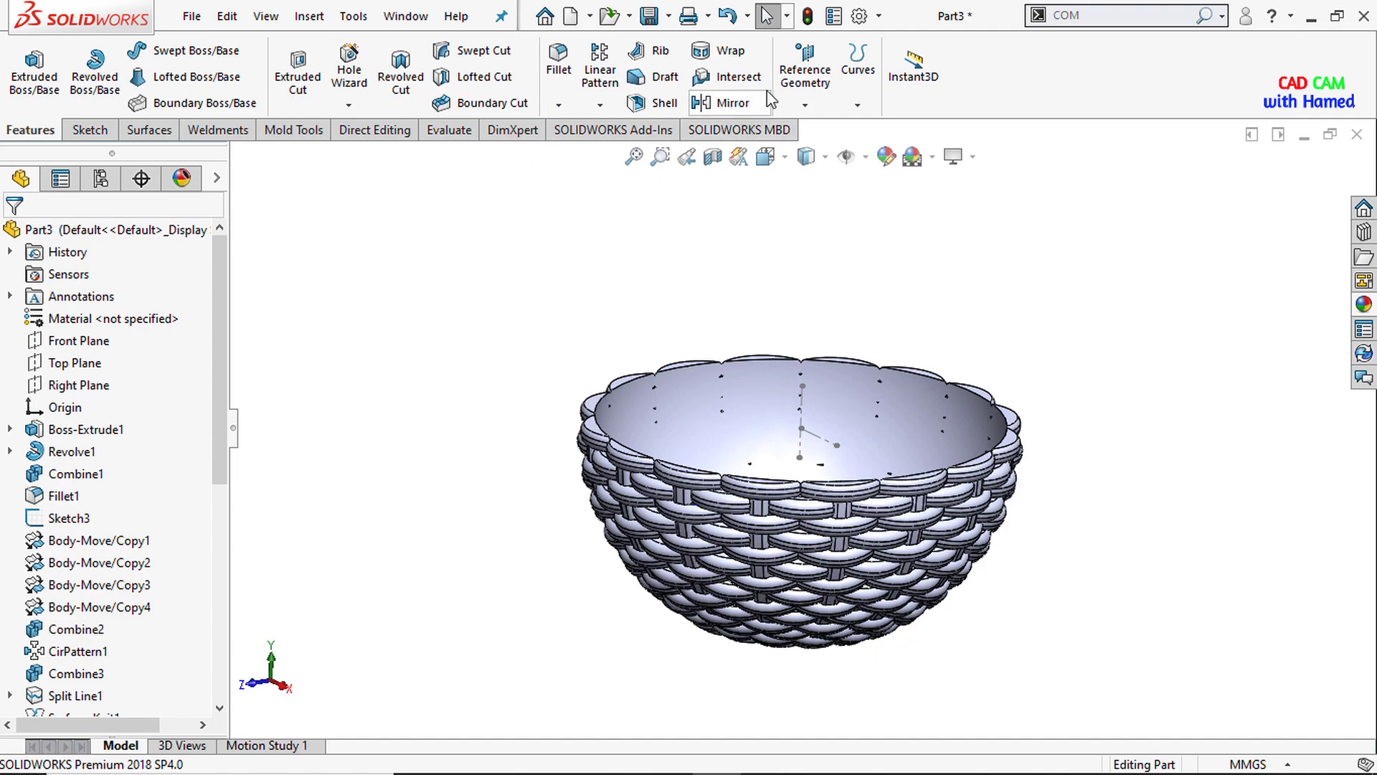
{"action": "left_click", "coordinate": [805, 105]}
{"action": "left_click", "coordinate": [818, 127]}
{"action": "scroll", "coordinate": [674, 424], "scroll_direction": "down", "scroll_amount": 5}
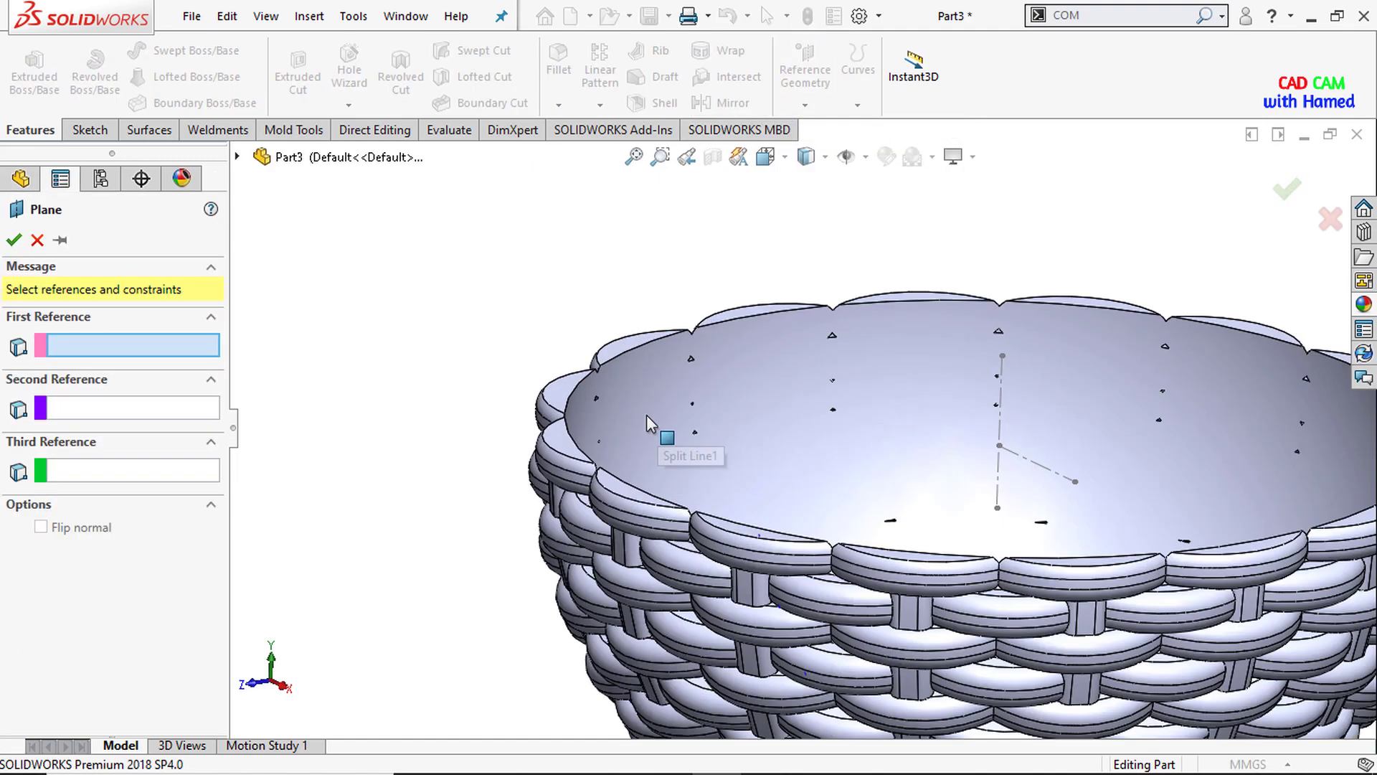
{"action": "middle_click_drag", "start_coordinate": [622, 400], "coordinate": [487, 468]}
{"action": "scroll", "coordinate": [488, 467], "scroll_direction": "up", "scroll_amount": 5}
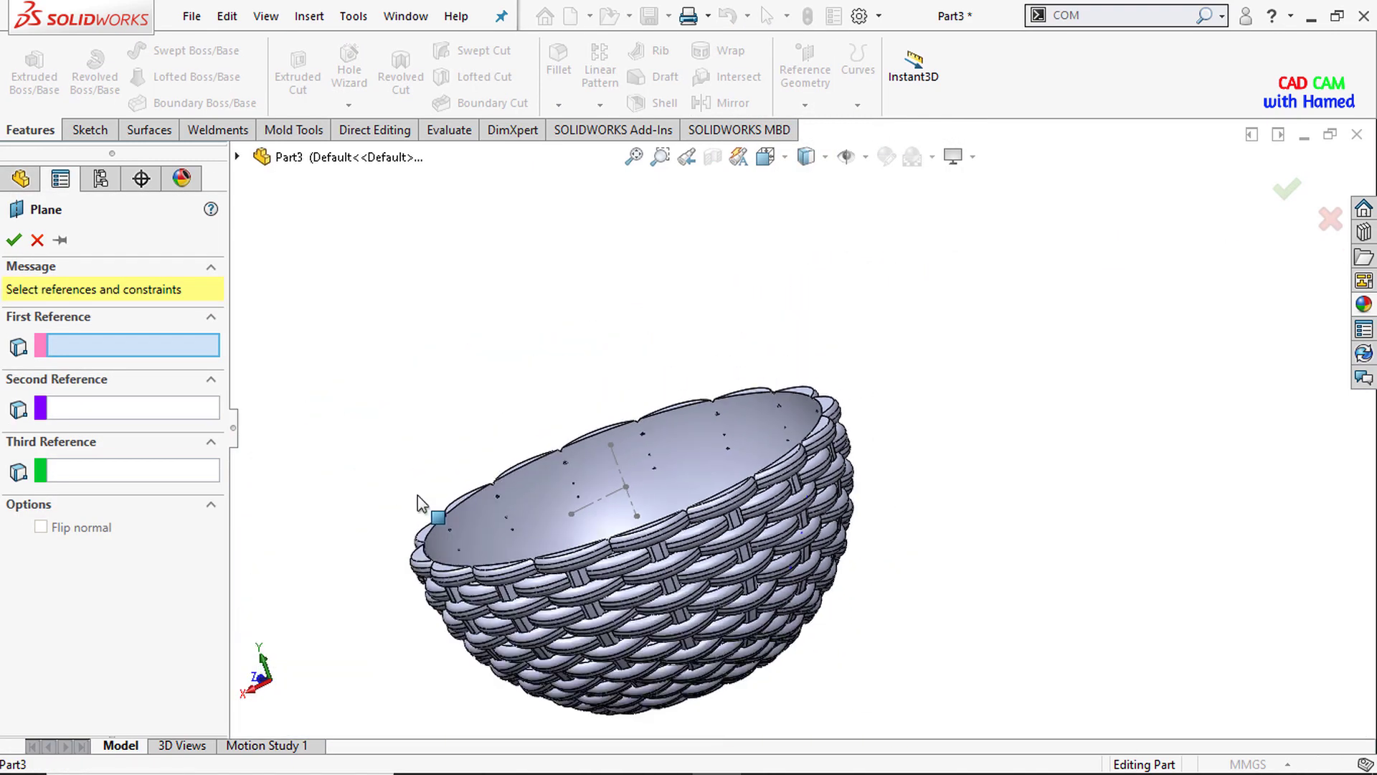
{"action": "scroll", "coordinate": [880, 549], "scroll_direction": "down", "scroll_amount": 6}
{"action": "middle_click_drag", "start_coordinate": [879, 549], "coordinate": [946, 559]}
{"action": "scroll", "coordinate": [941, 602], "scroll_direction": "down", "scroll_amount": 4}
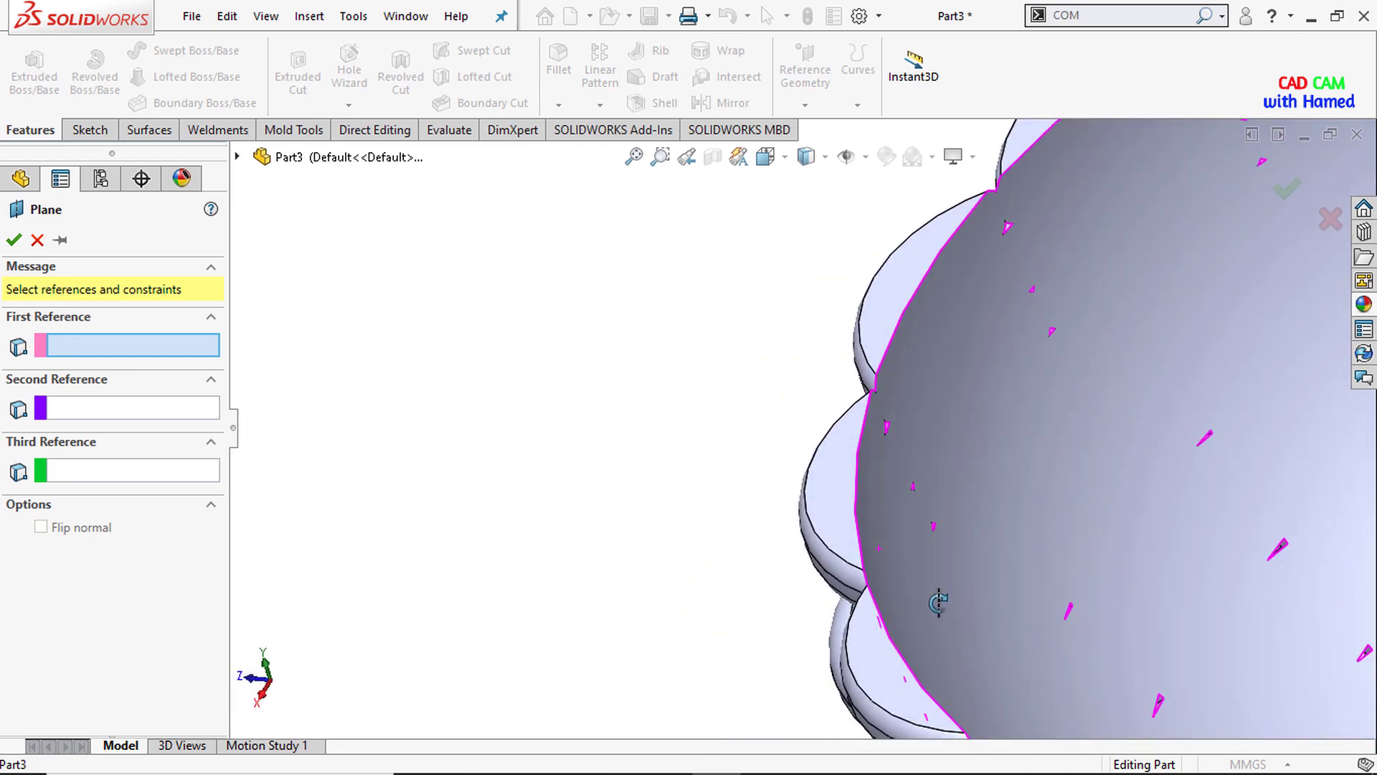
{"action": "left_click", "coordinate": [857, 482]}
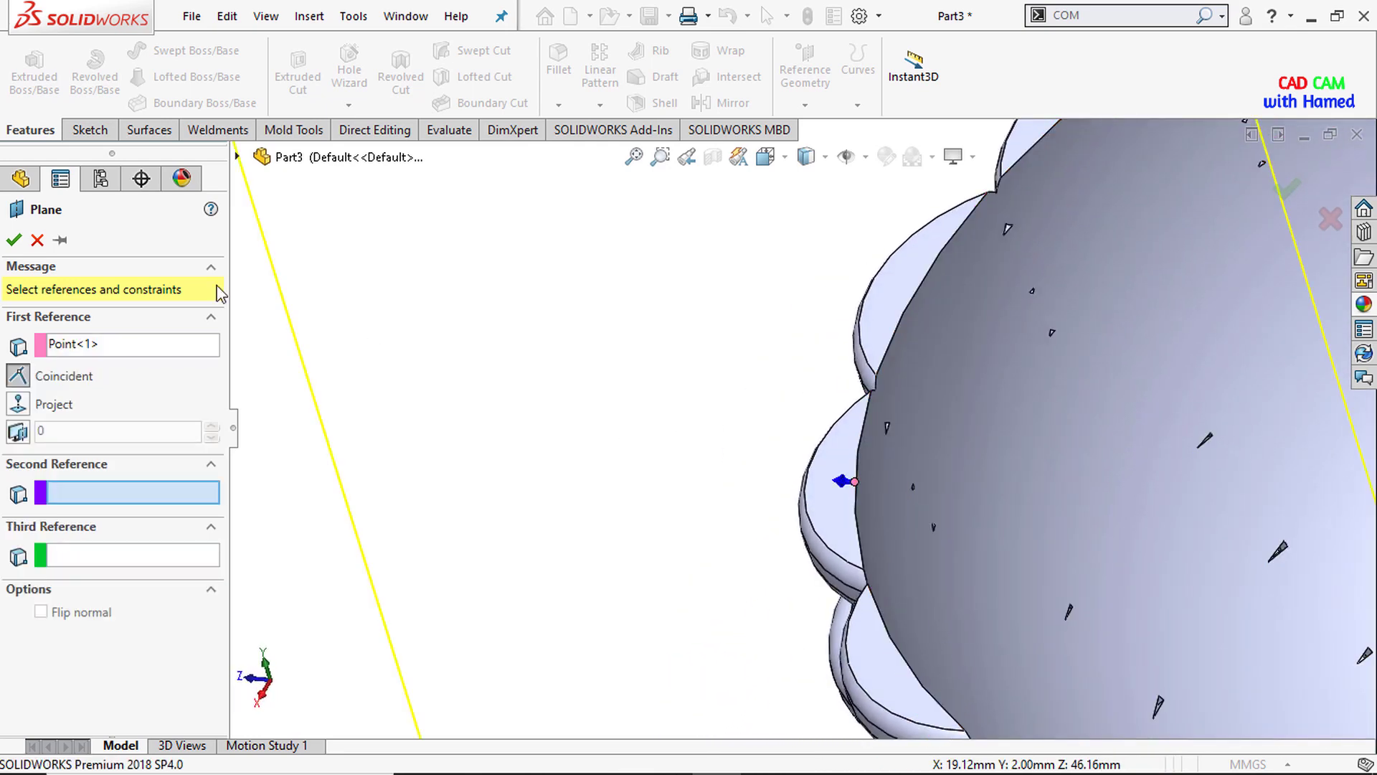
{"action": "left_click", "coordinate": [237, 155]}
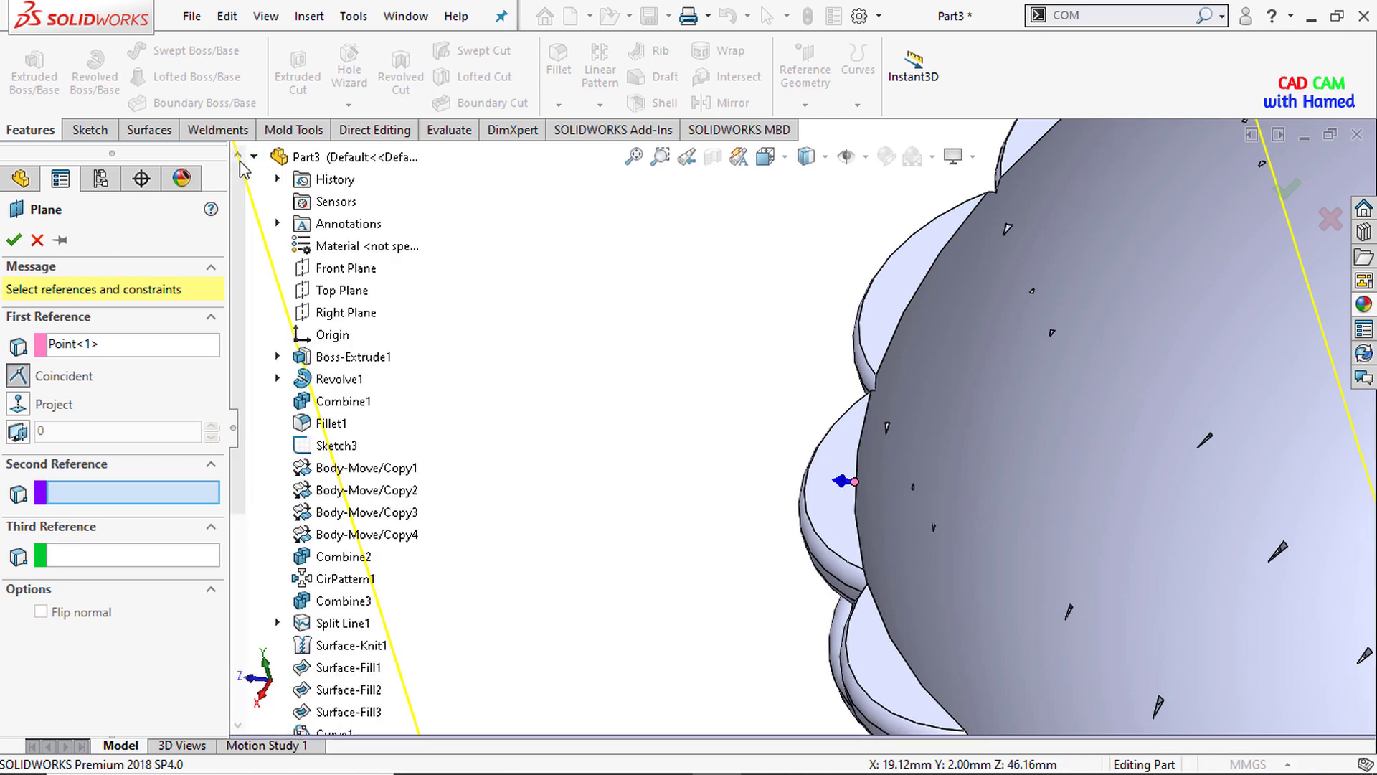
{"action": "left_click", "coordinate": [343, 291]}
{"action": "key", "text": "z"}
{"action": "key", "text": "z"}
{"action": "key", "text": "z"}
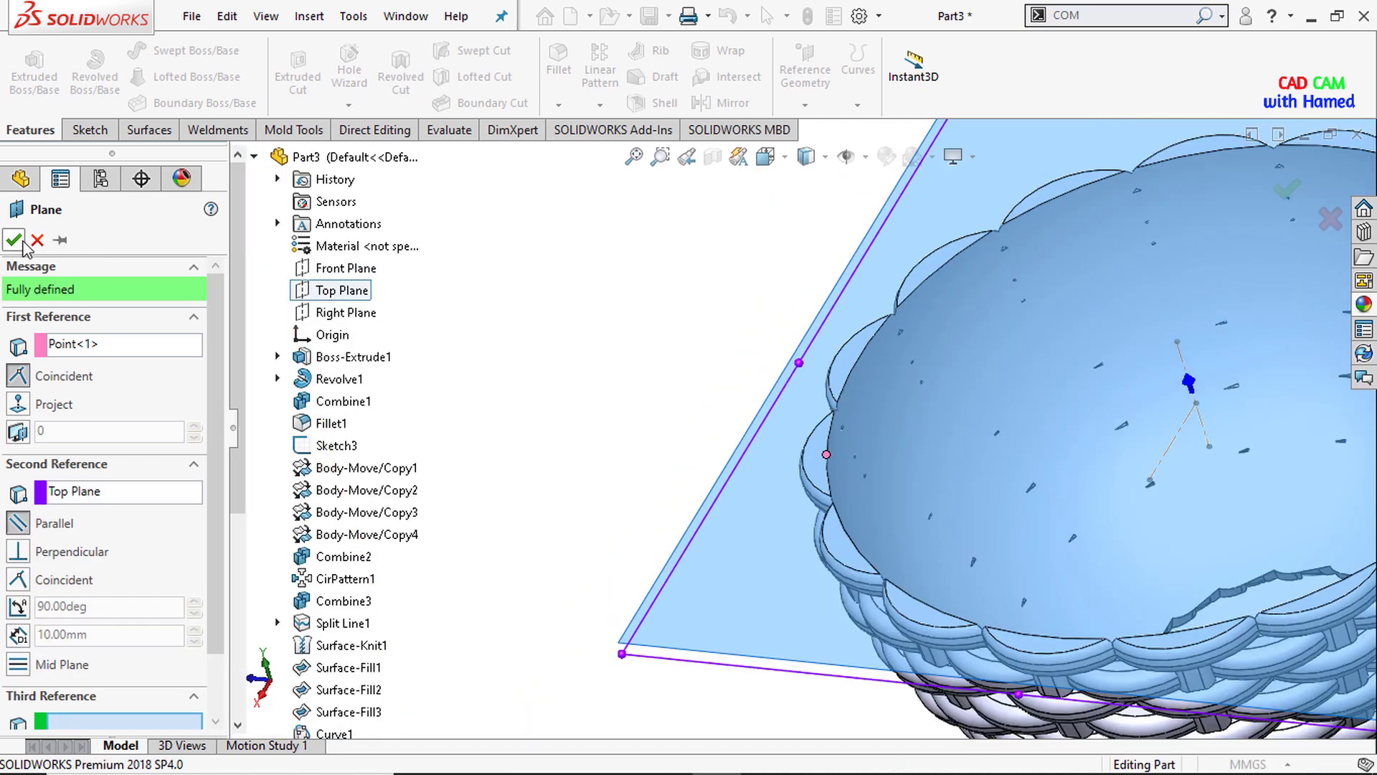
{"action": "left_click", "coordinate": [14, 241]}
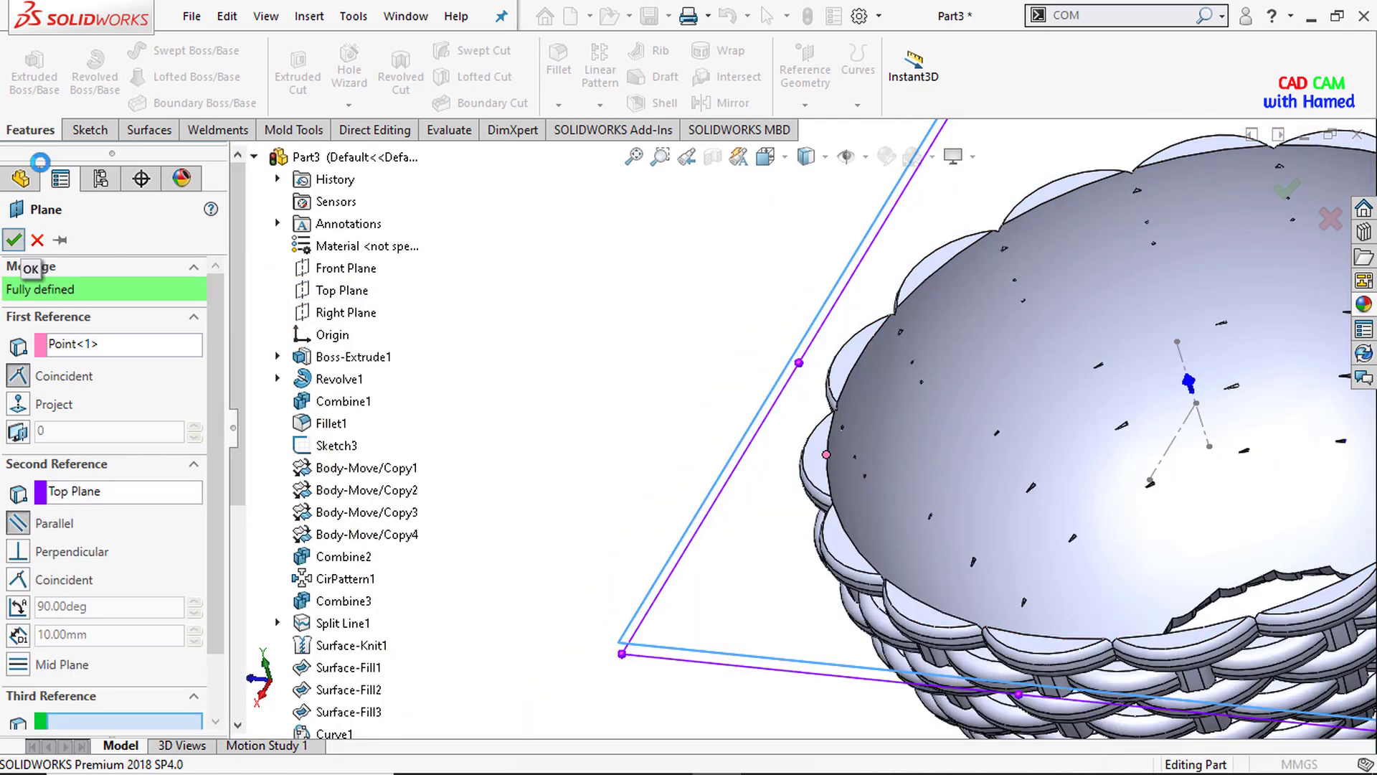
Step: Sketch a circle with a radius of about 57 mm on the new rim plane, centred on the origin
{"action": "left_click", "coordinate": [86, 130]}
{"action": "left_click", "coordinate": [170, 52]}
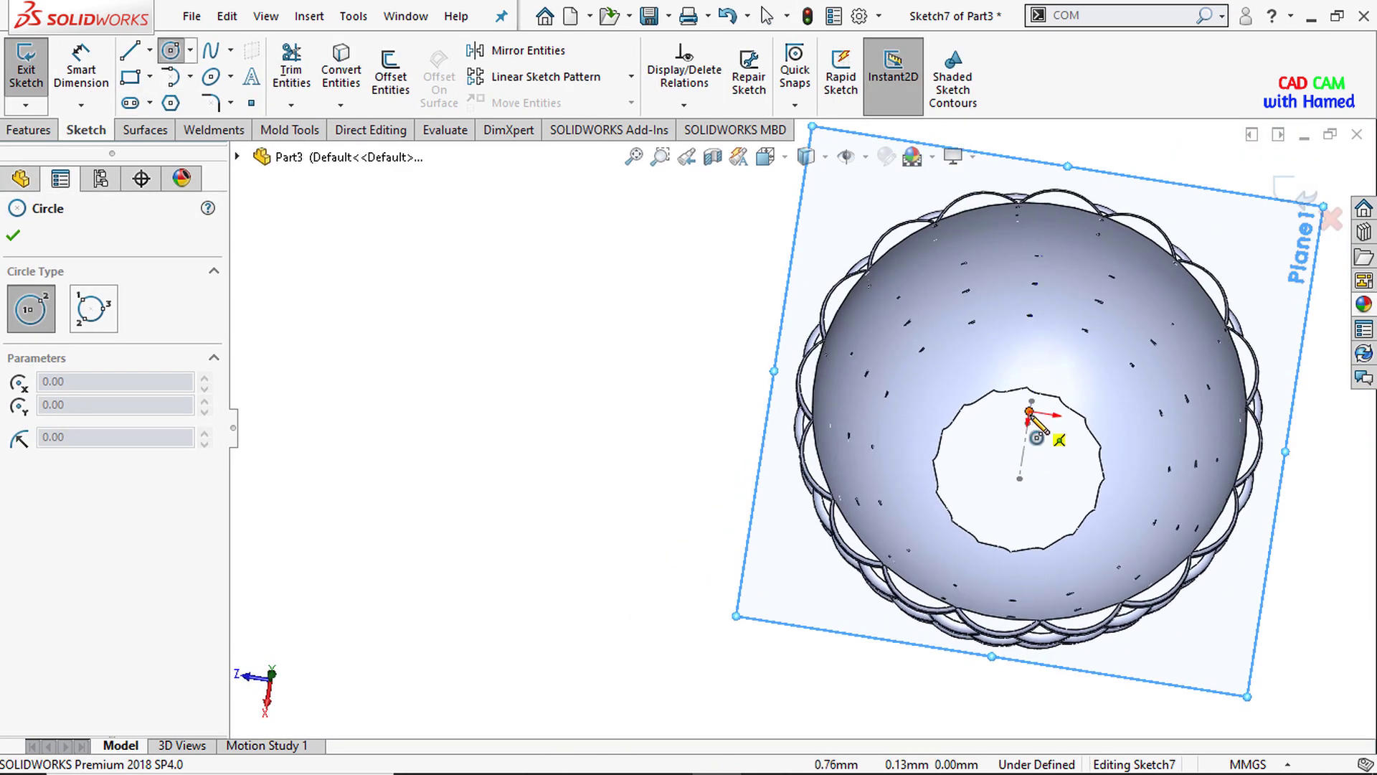
{"action": "left_click", "coordinate": [1029, 411]}
{"action": "left_click", "coordinate": [837, 271]}
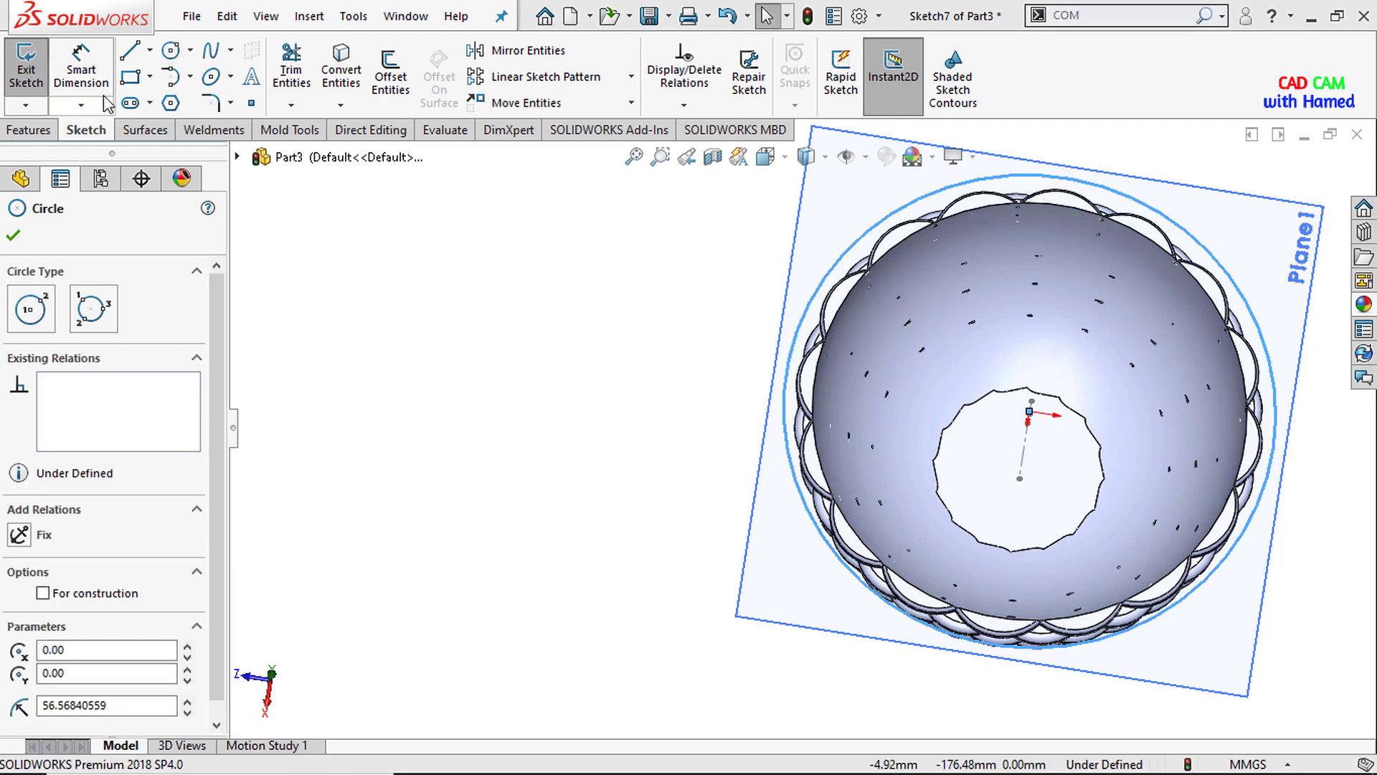
Step: Dimension the rim circle's diameter as 102 mm
{"action": "left_click", "coordinate": [92, 88]}
{"action": "left_click", "coordinate": [811, 310]}
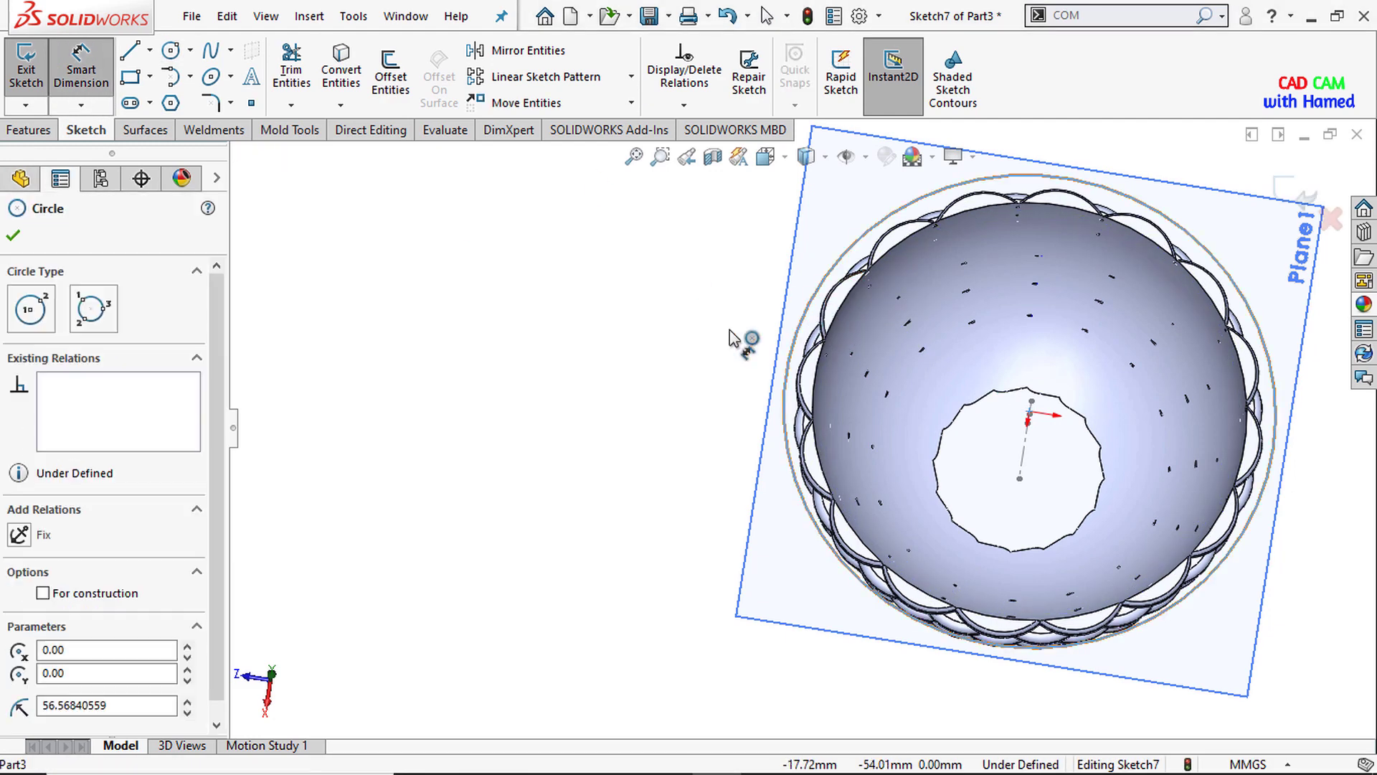
{"action": "left_click", "coordinate": [665, 365]}
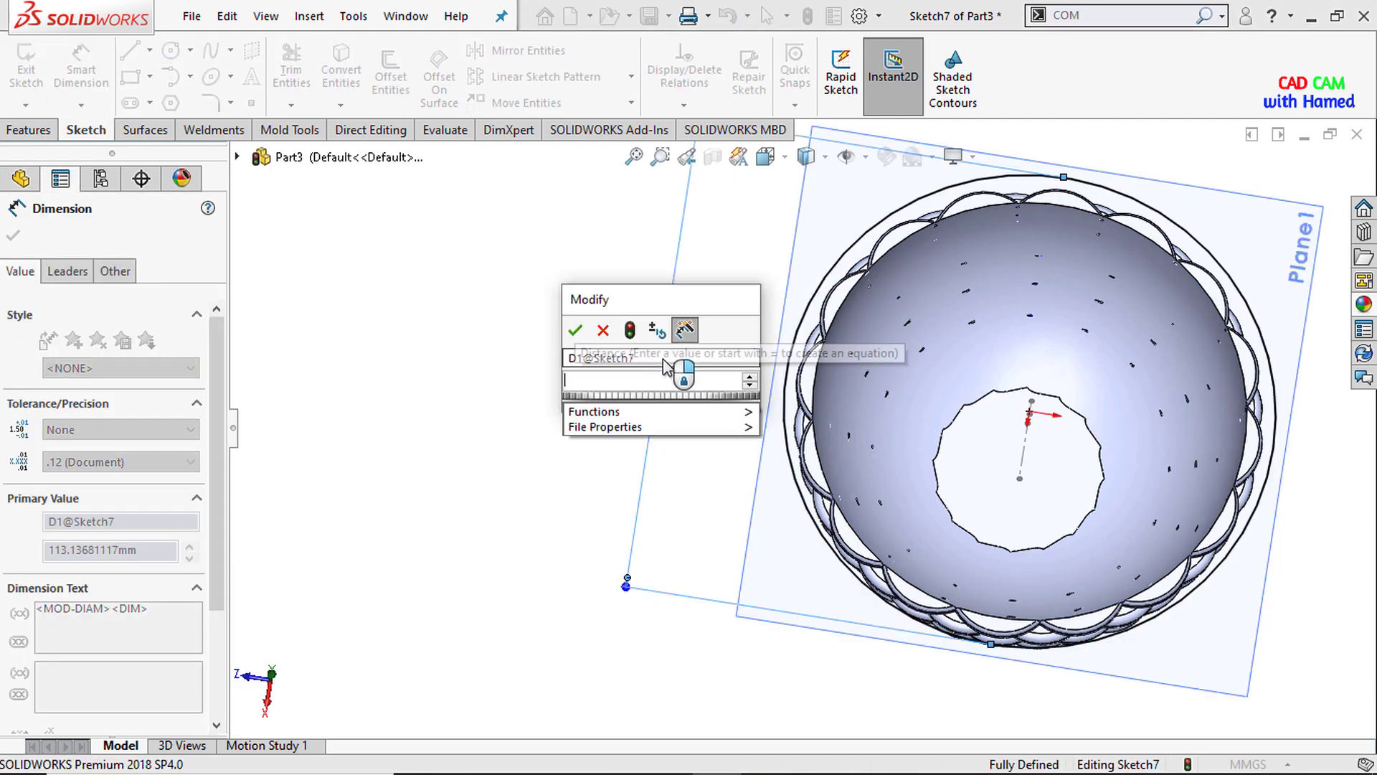
{"action": "type", "text": "102"}
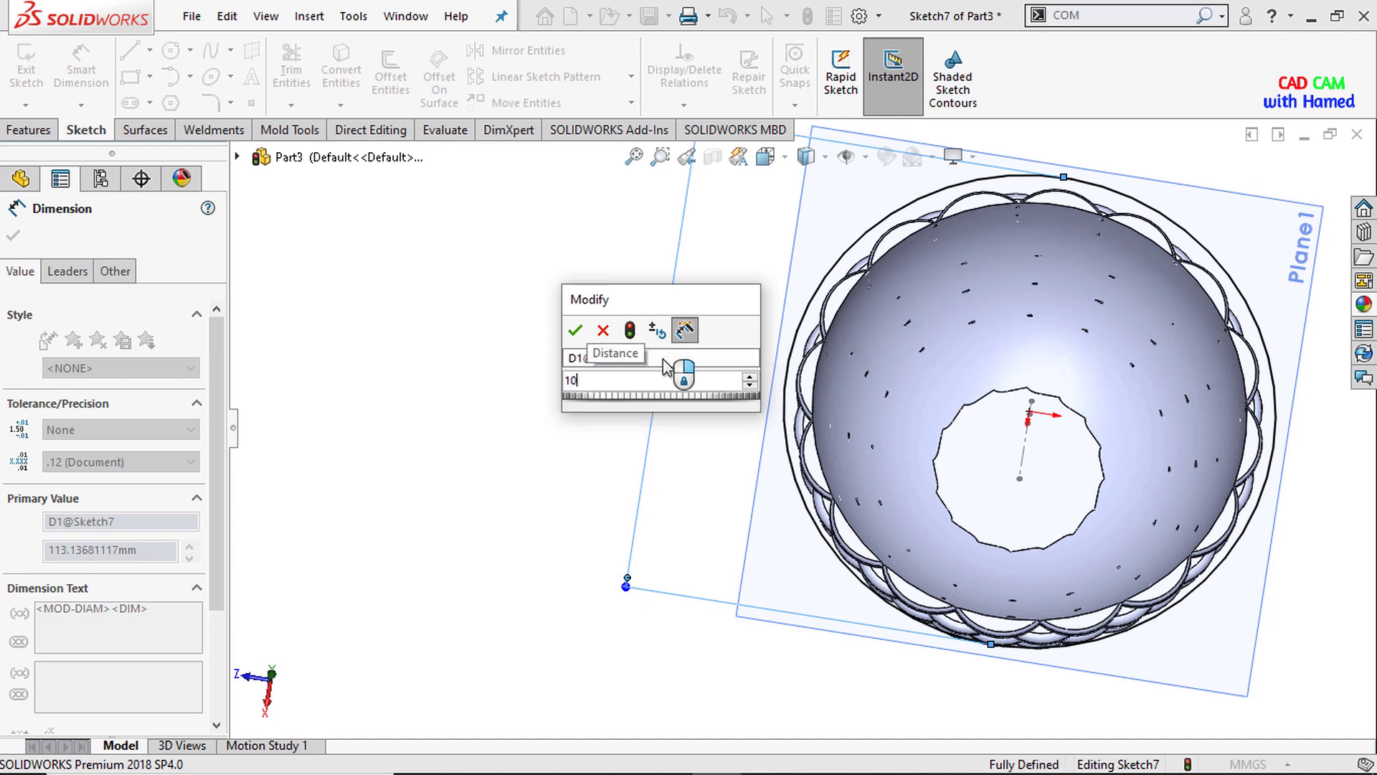
{"action": "left_click", "coordinate": [575, 330]}
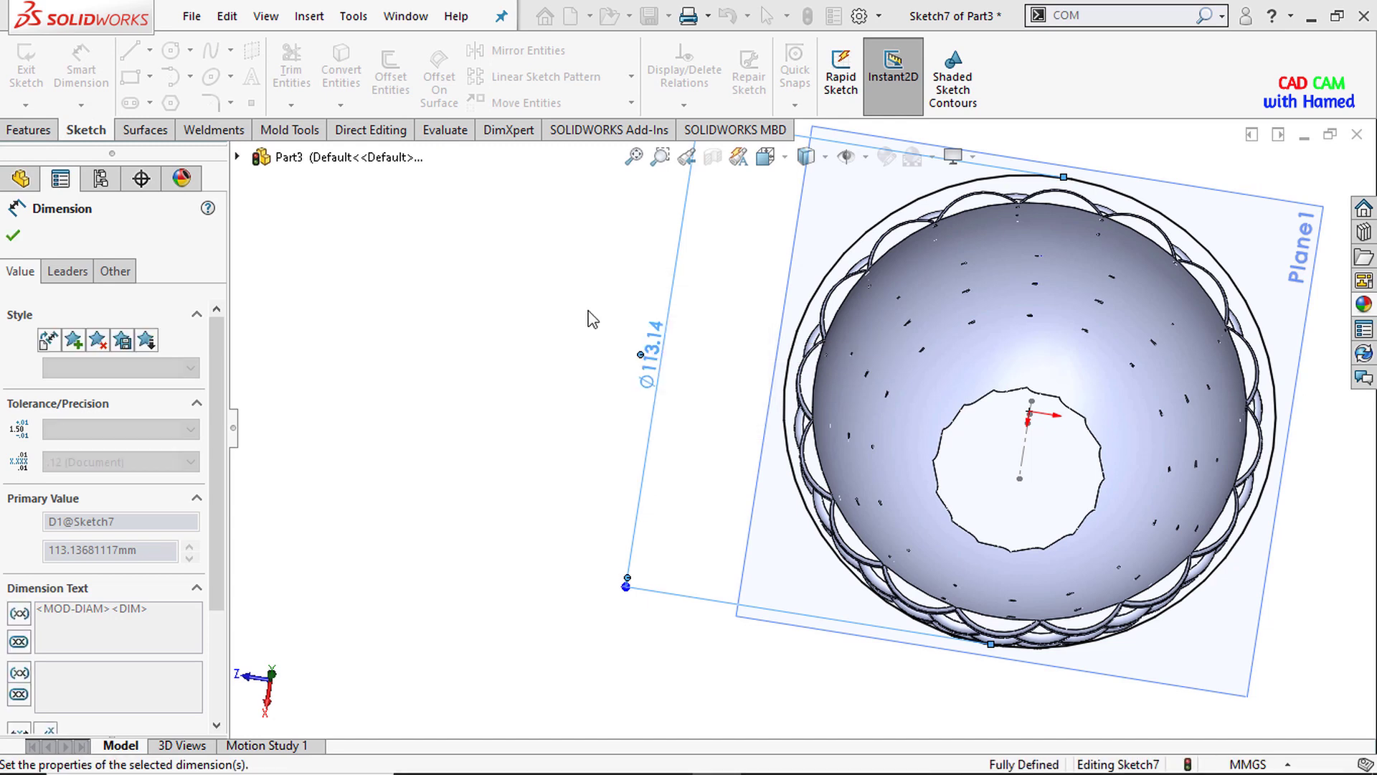
{"action": "left_click", "coordinate": [13, 239]}
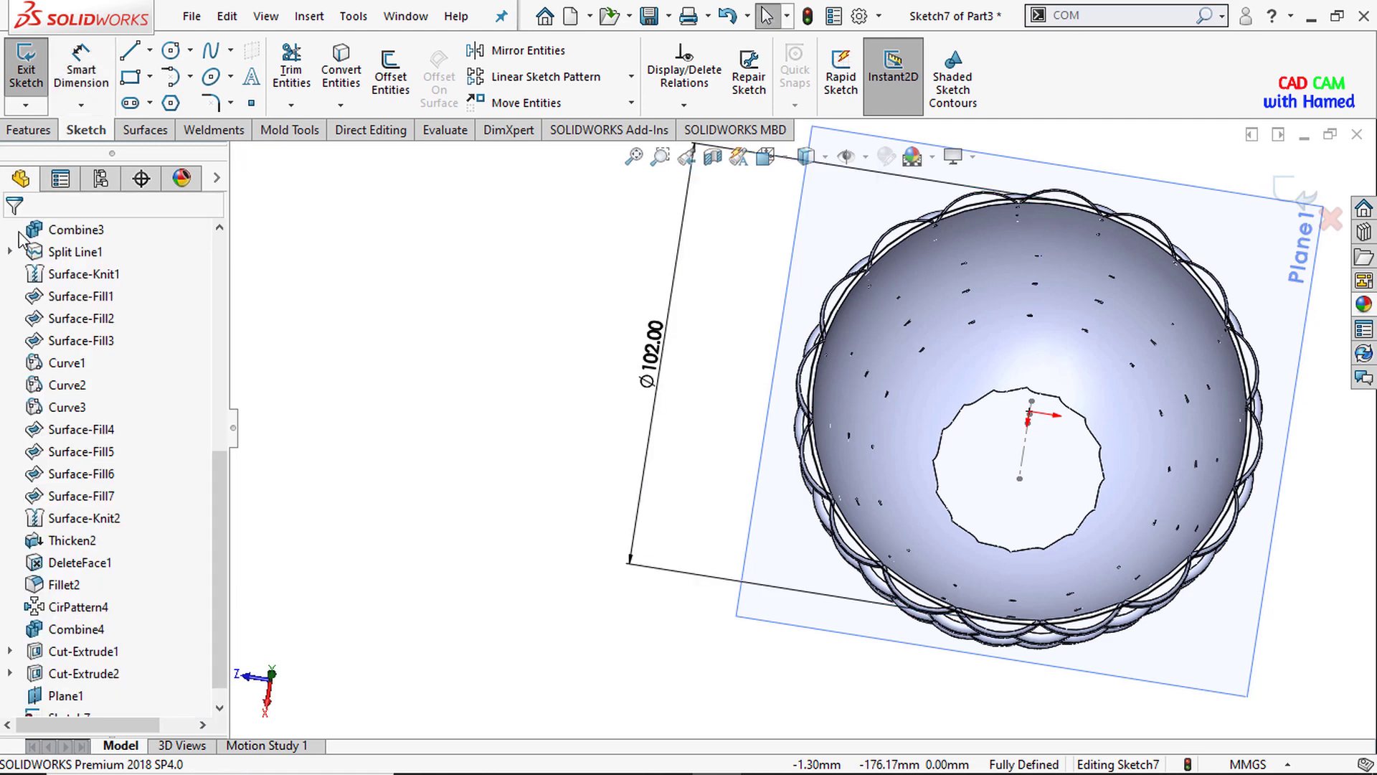
Step: Orient the view normal to the Front Plane and exit the rim circle sketch
{"action": "scroll", "coordinate": [57, 356], "scroll_direction": "up", "scroll_amount": 7}
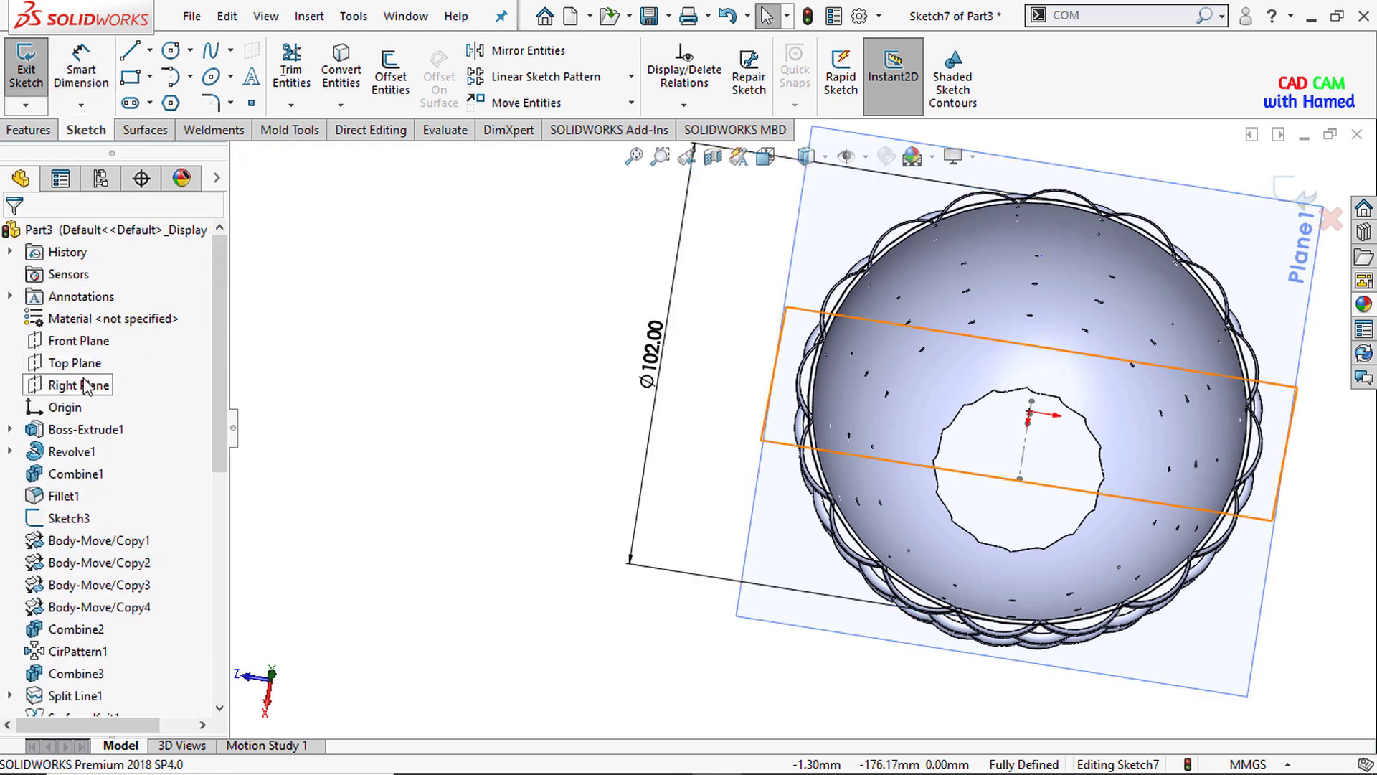
{"action": "right_click", "coordinate": [77, 341]}
{"action": "left_click", "coordinate": [191, 313]}
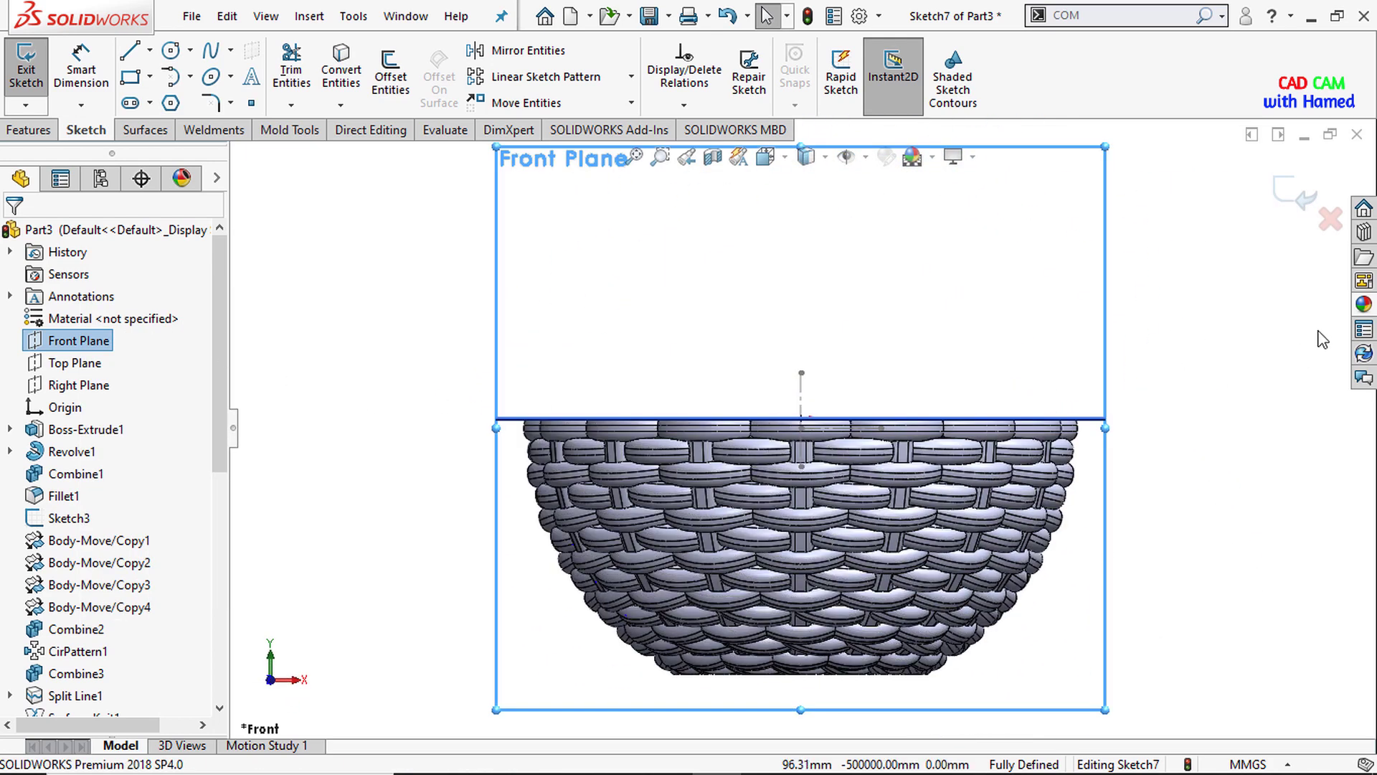
{"action": "left_click", "coordinate": [1302, 203]}
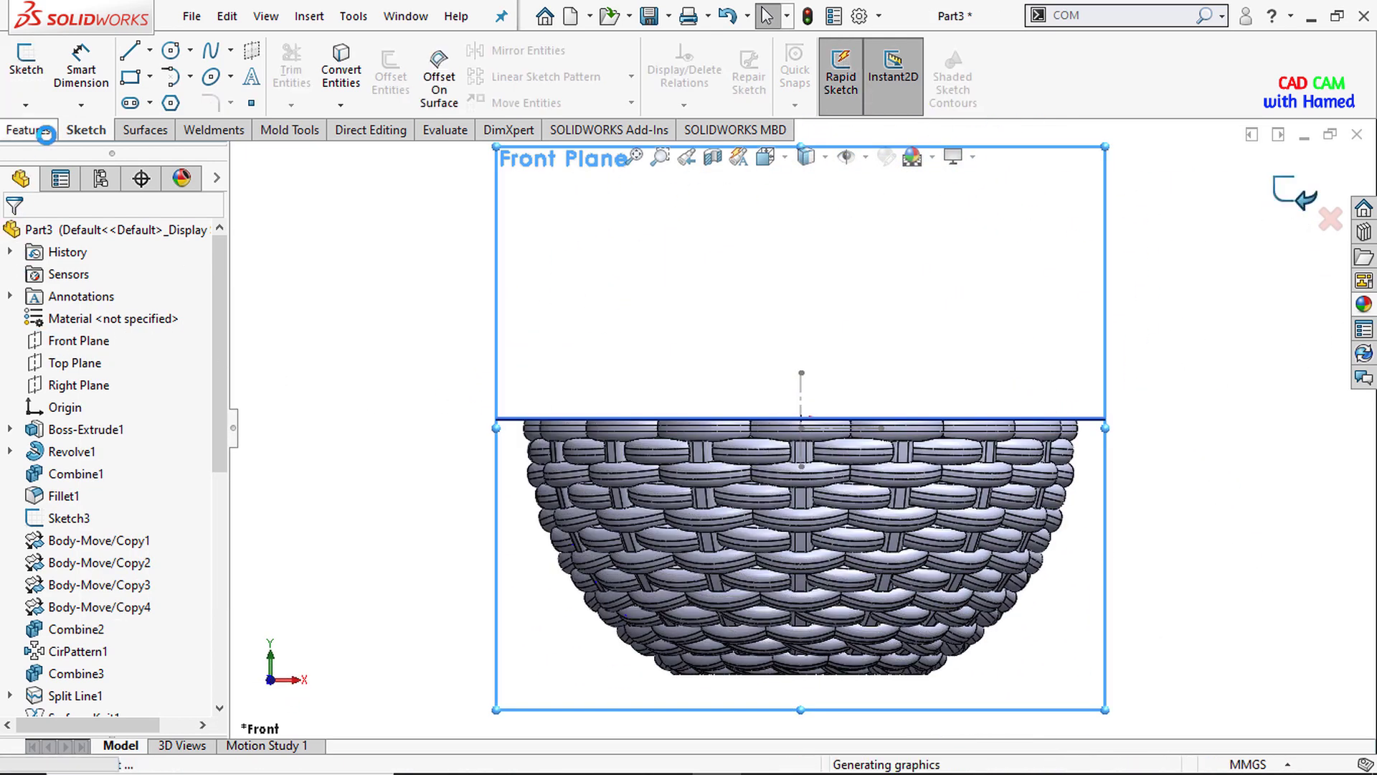
Step: Sketch a hexagon with sides about 8.4 mm long on the Front Plane, beside the basket and level with the origin
{"action": "left_click", "coordinate": [171, 104]}
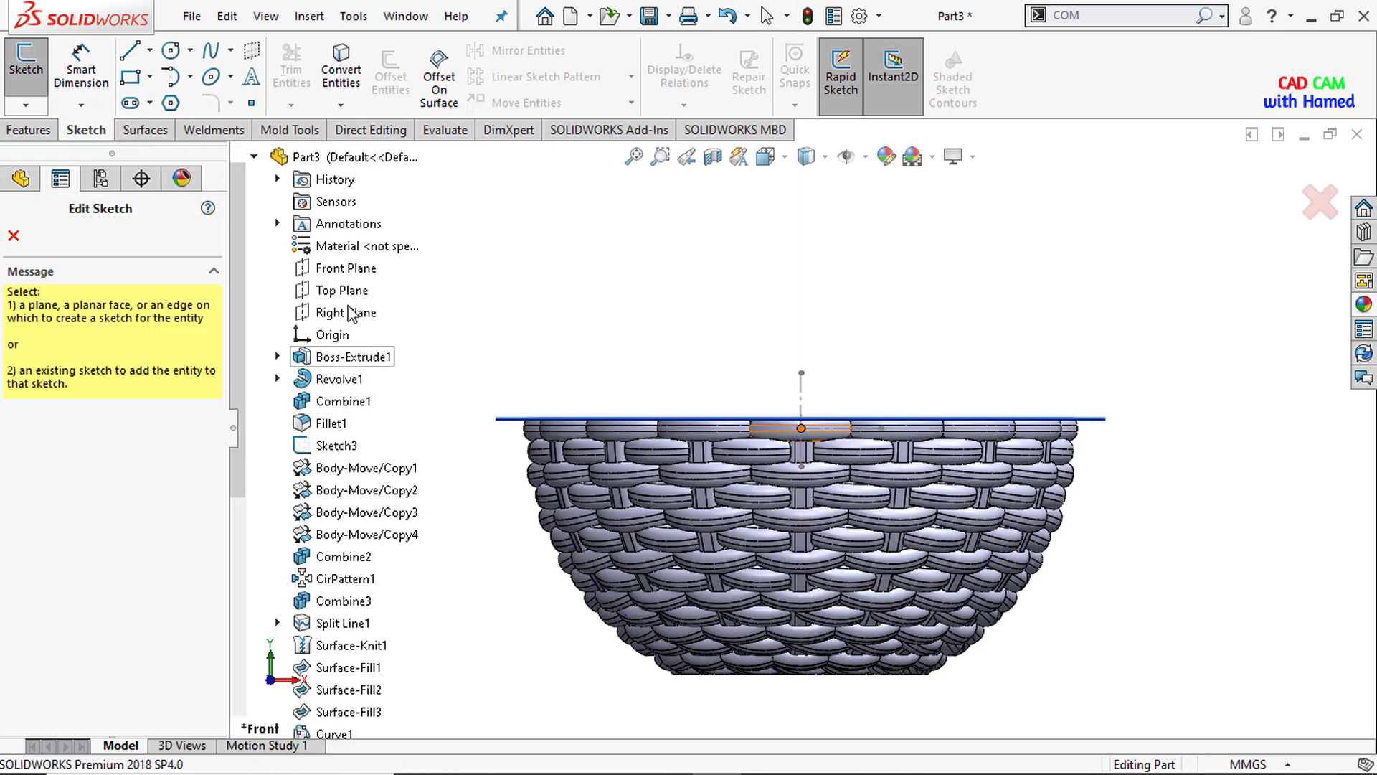
{"action": "left_click", "coordinate": [370, 283]}
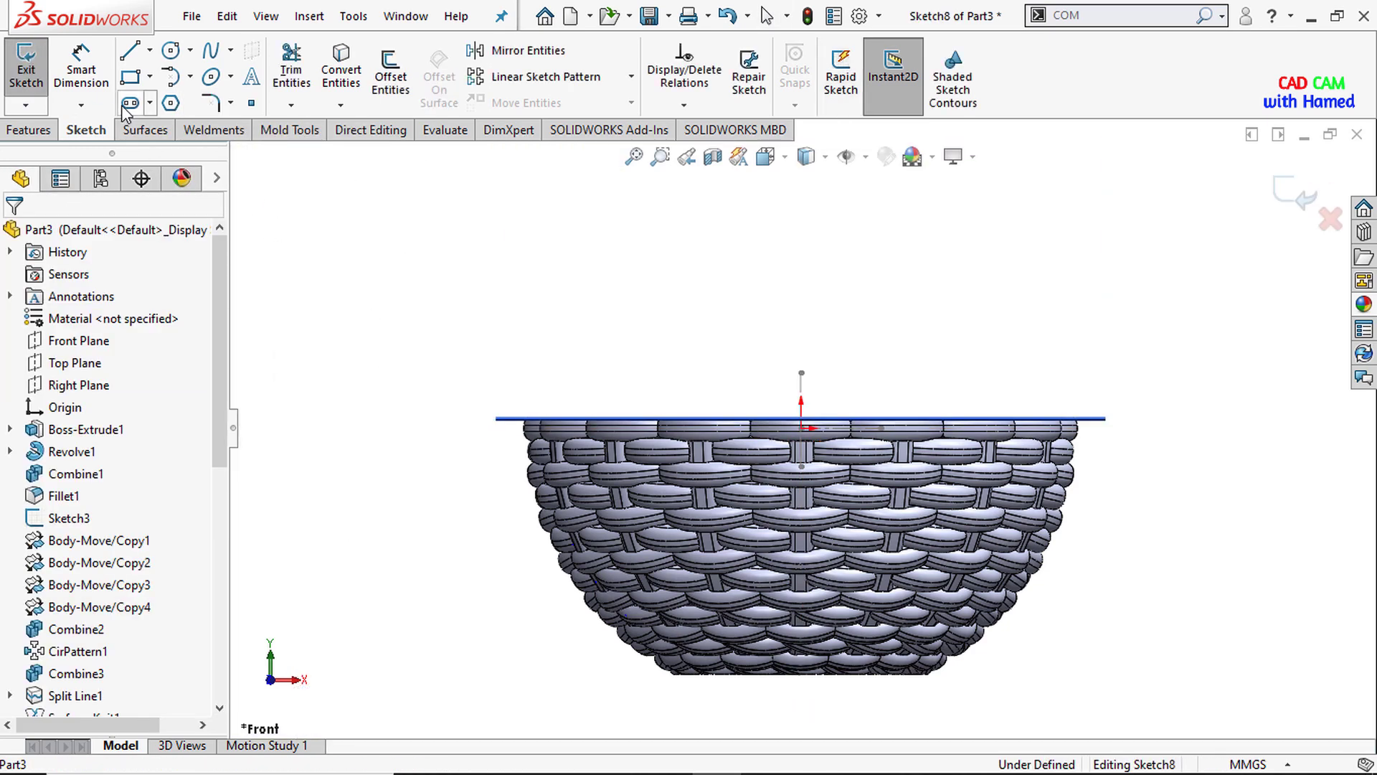
{"action": "left_click", "coordinate": [170, 104]}
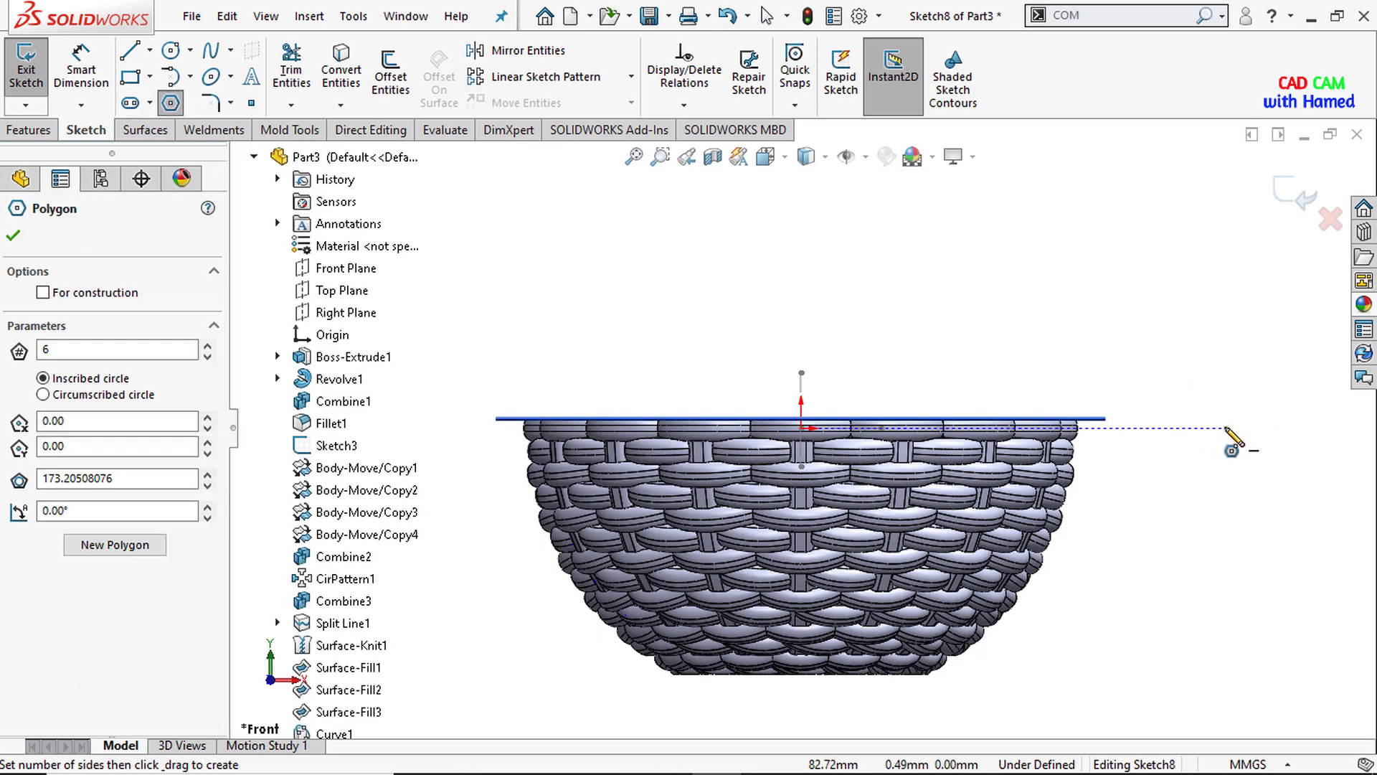
{"action": "left_click_drag", "start_coordinate": [1228, 428], "coordinate": [1207, 390]}
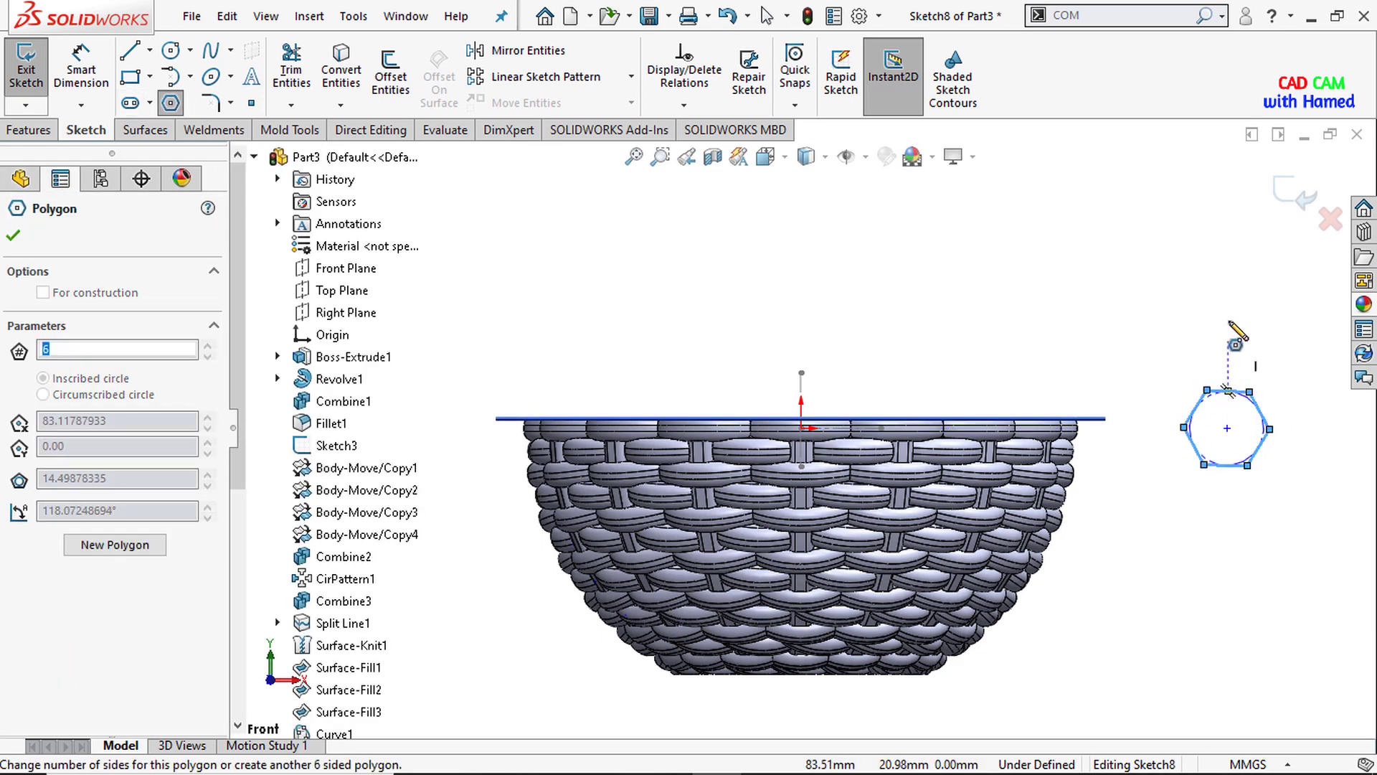
{"action": "right_click", "coordinate": [1231, 326]}
{"action": "left_click", "coordinate": [1247, 334]}
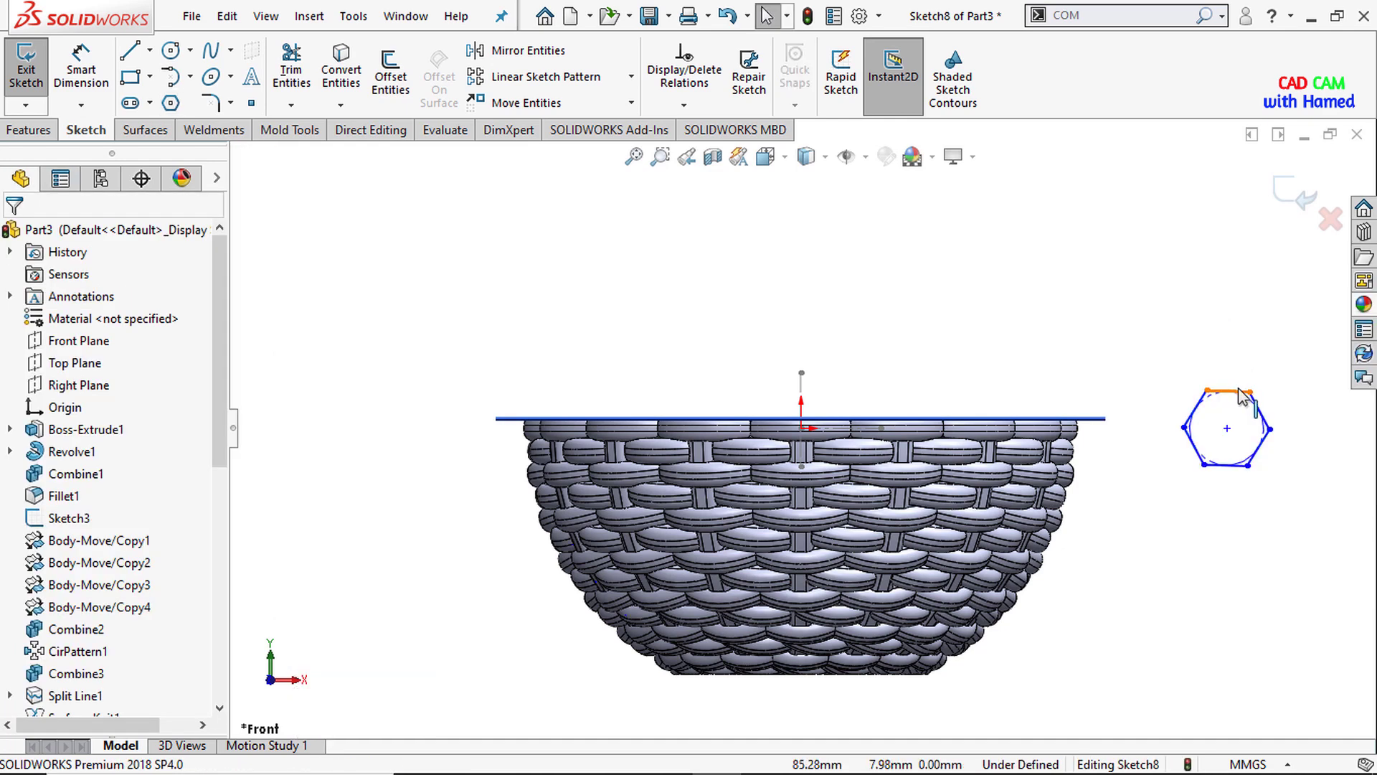
Step: Make the hexagon's upper side horizontal and dimension its length as 3 mm
{"action": "left_click", "coordinate": [1241, 393]}
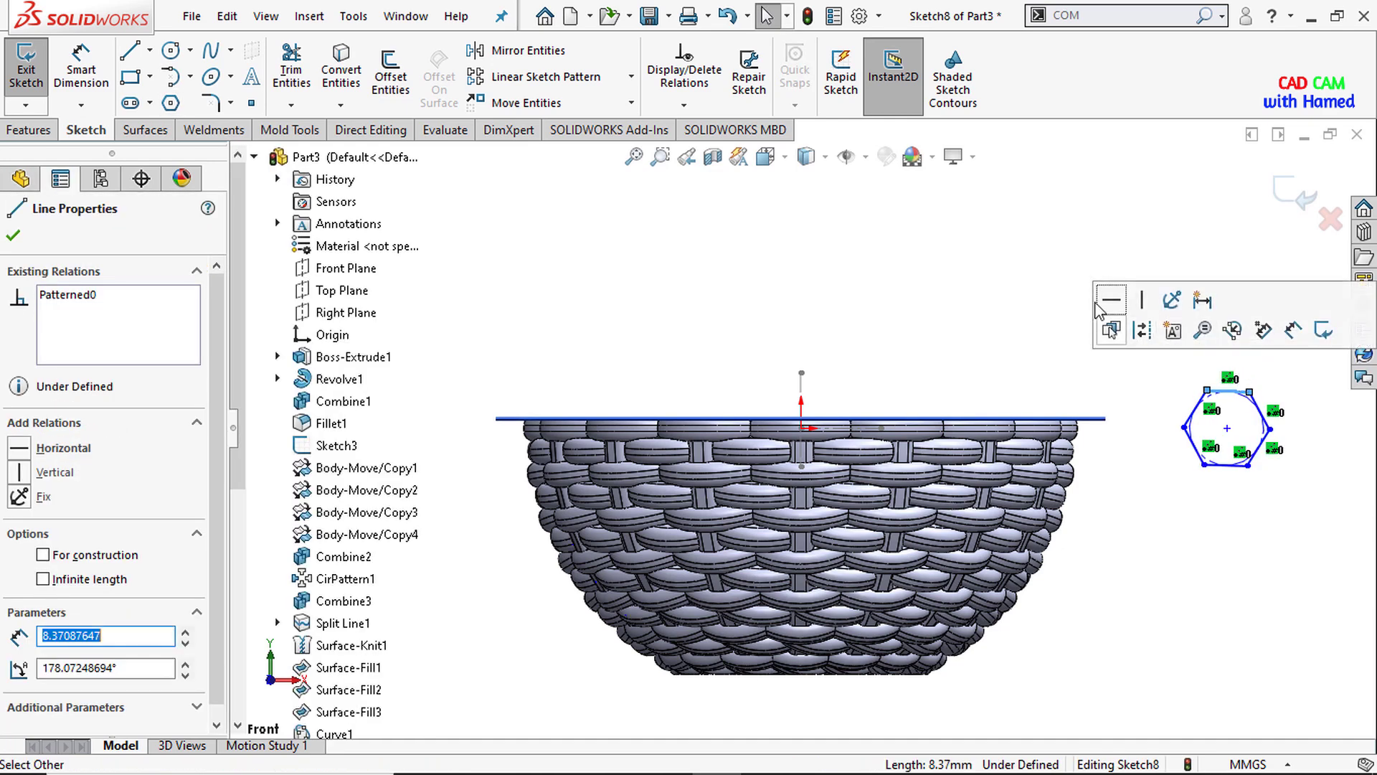
{"action": "left_click", "coordinate": [1110, 301]}
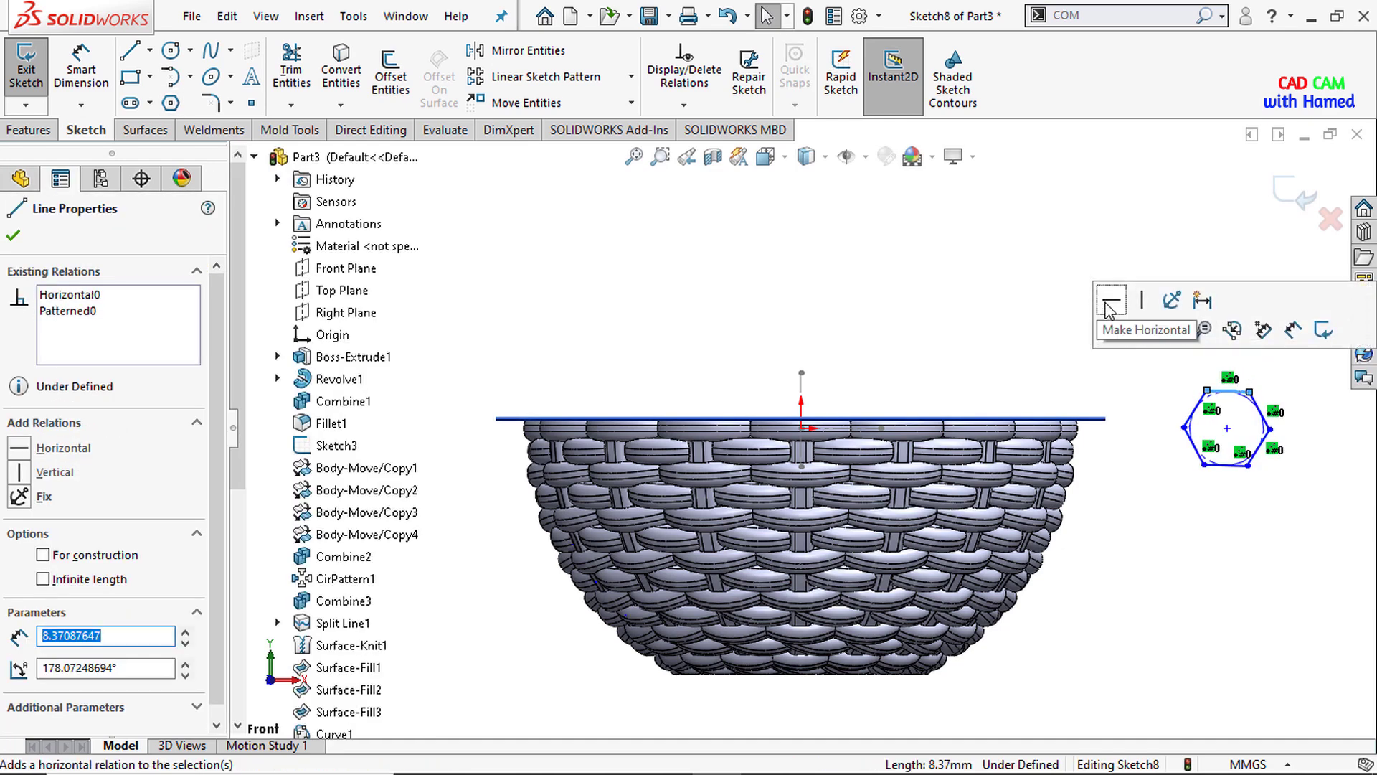
{"action": "left_click", "coordinate": [81, 72]}
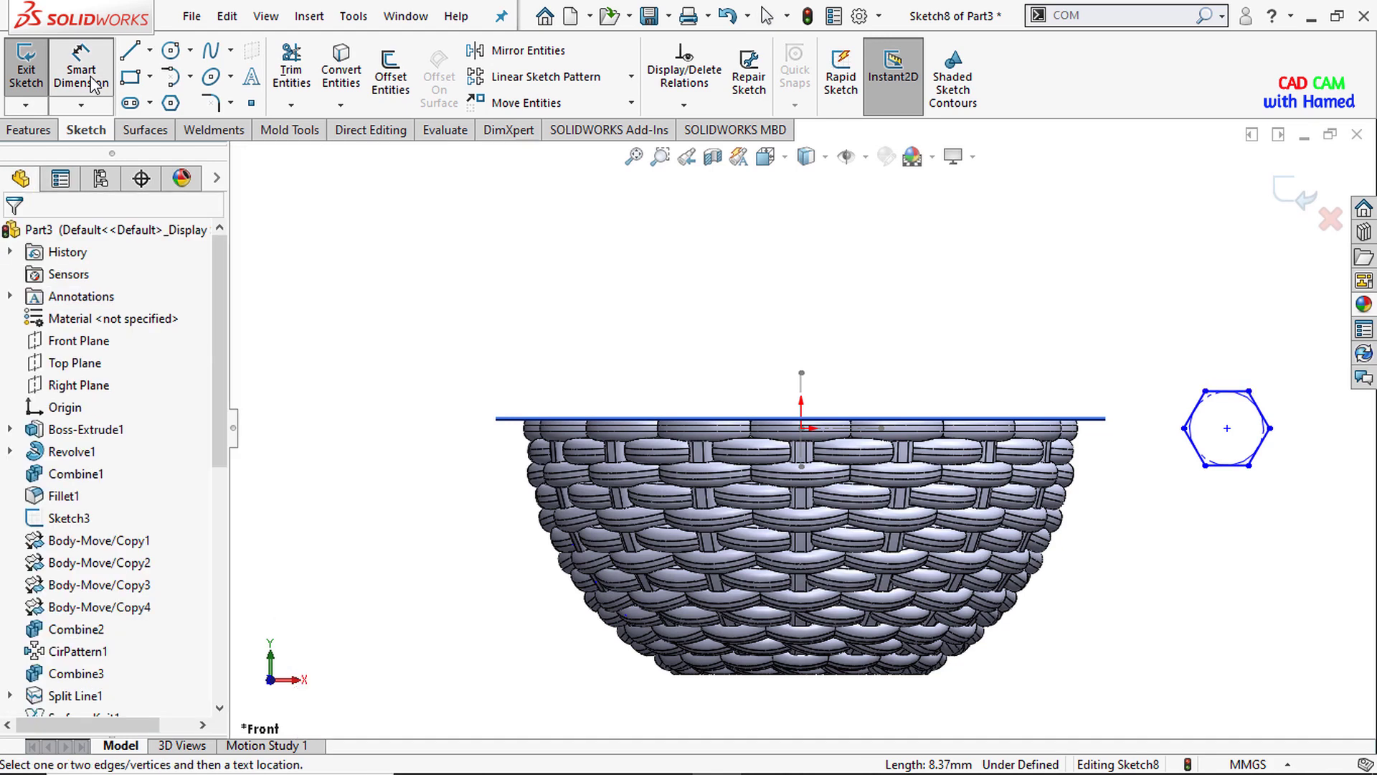
{"action": "left_click", "coordinate": [1245, 392]}
{"action": "left_click", "coordinate": [1228, 365]}
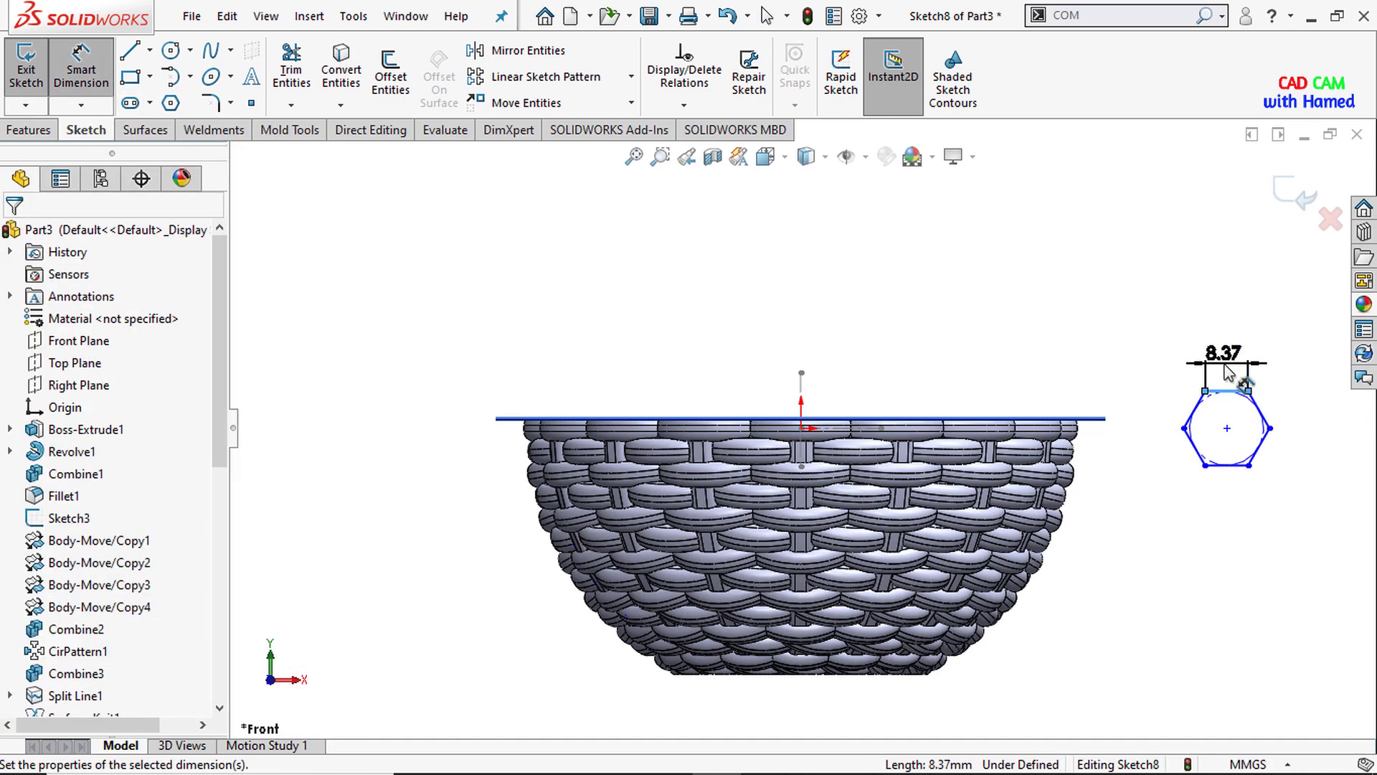
{"action": "type", "text": "3"}
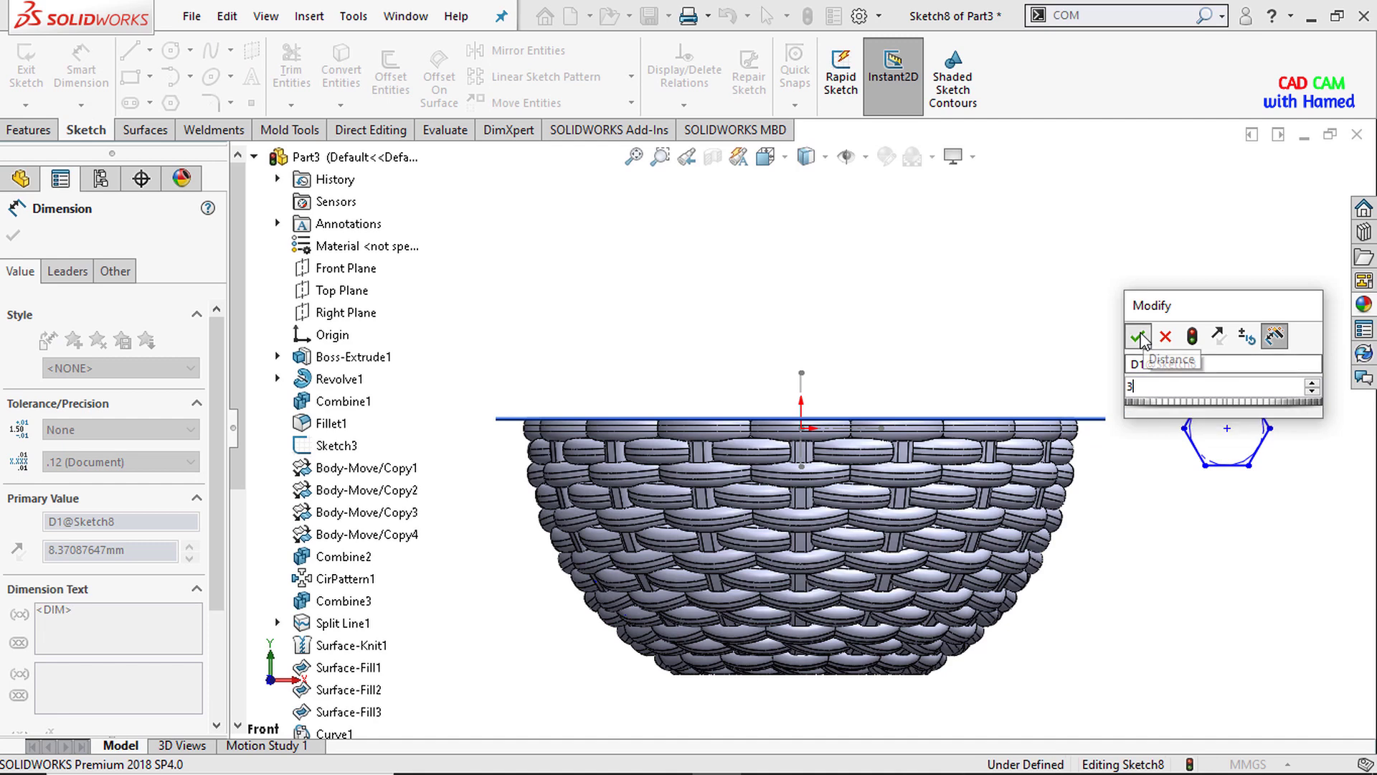
{"action": "left_click", "coordinate": [1140, 338]}
Step: Sketch a circle with a radius of about 1.6 mm centred on the hexagon's upper-left corner
{"action": "key", "text": "c"}
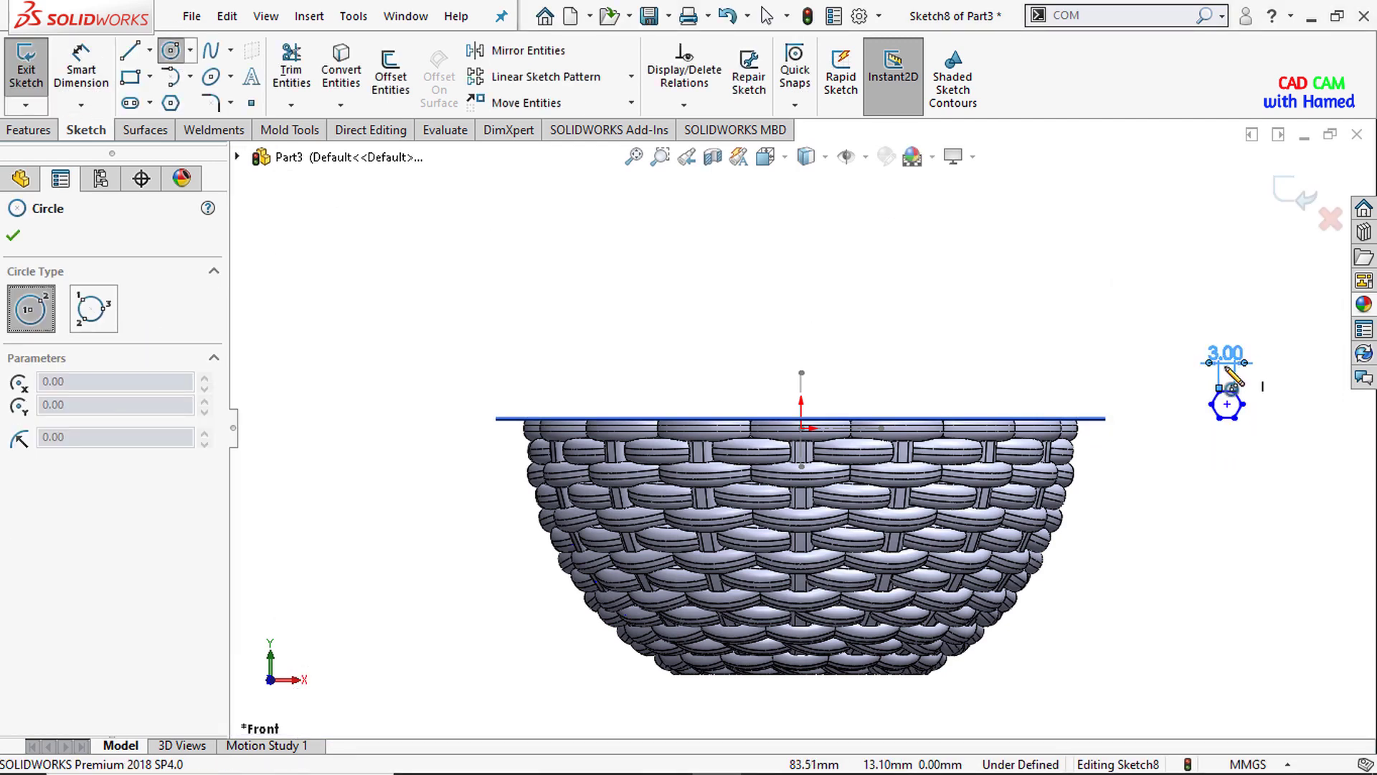
{"action": "scroll", "coordinate": [1232, 376], "scroll_direction": "down", "scroll_amount": 8}
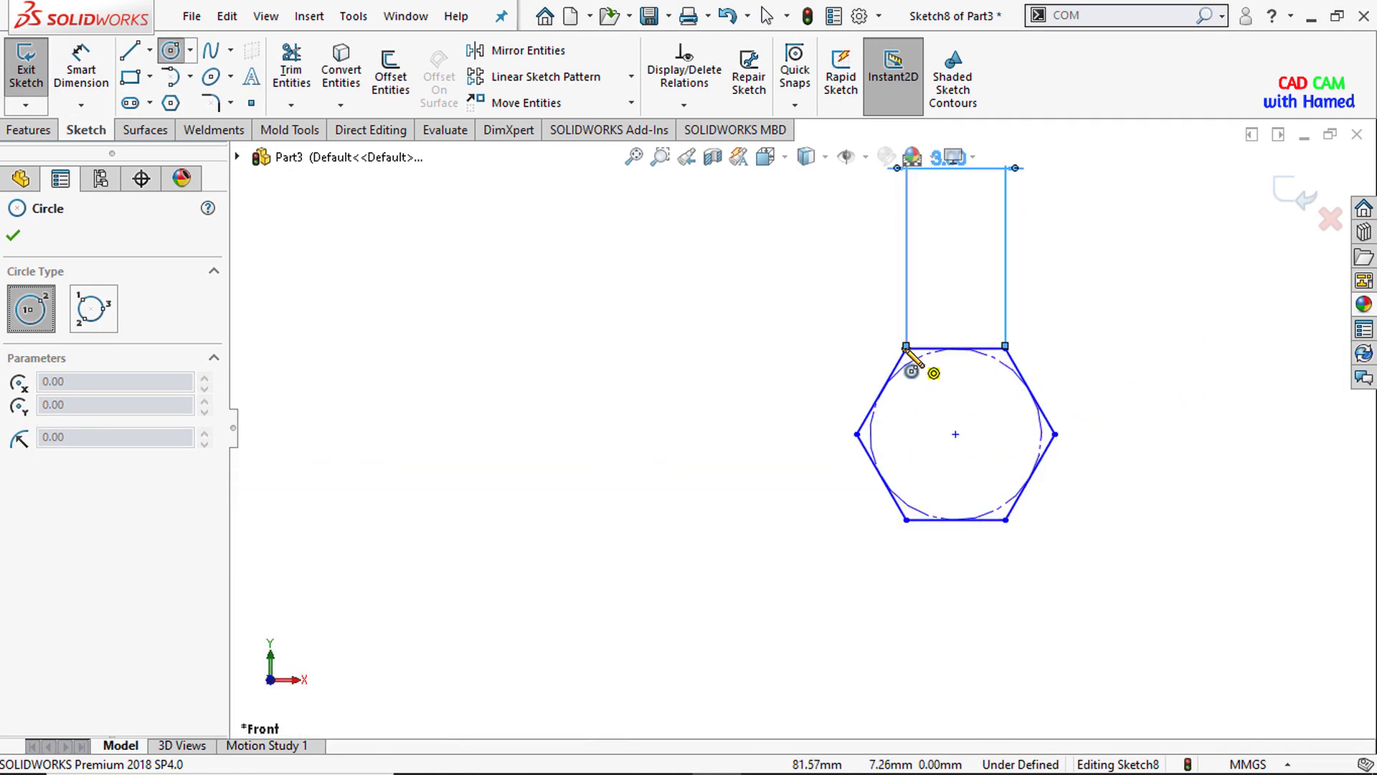
{"action": "left_click", "coordinate": [906, 348]}
{"action": "left_click", "coordinate": [959, 349]}
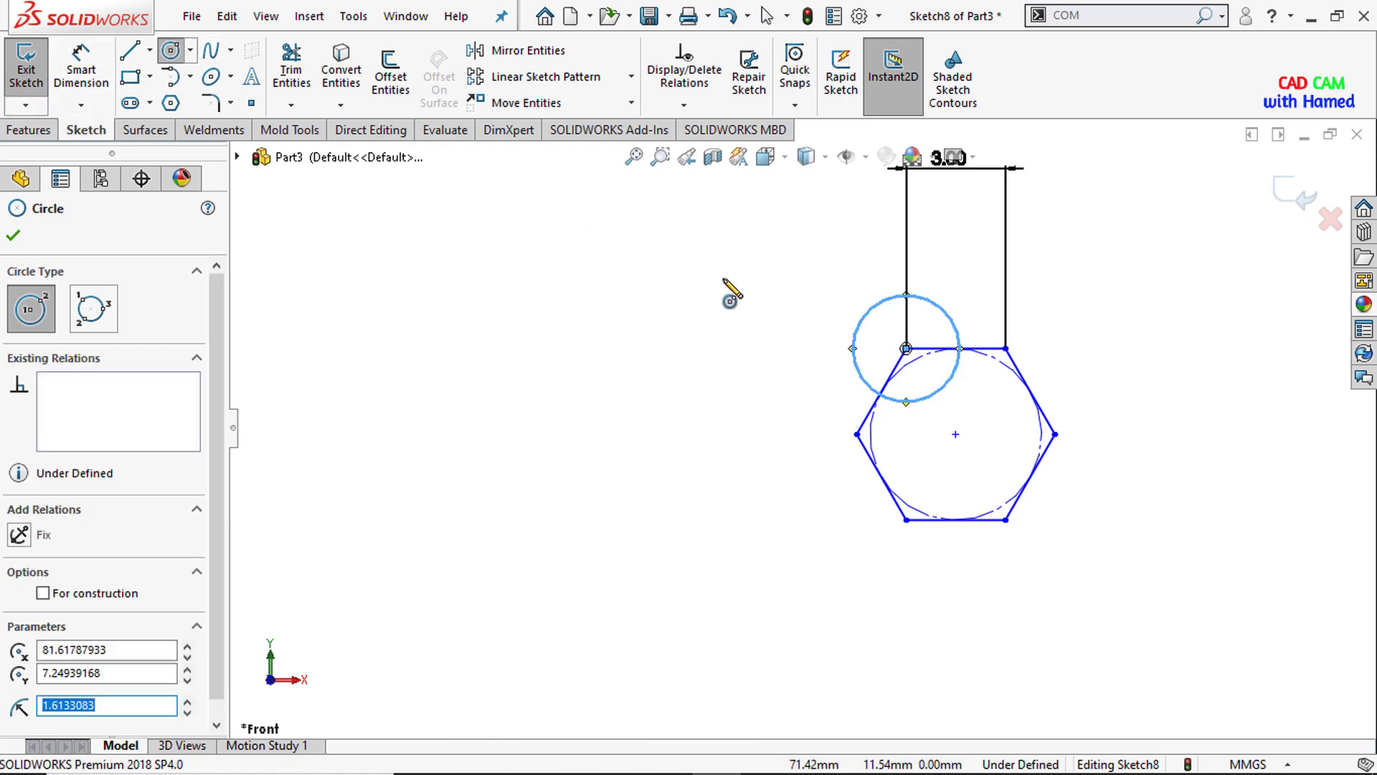
Step: Dimension the corner circle's diameter as 3 mm
{"action": "left_click", "coordinate": [81, 72]}
{"action": "left_click", "coordinate": [853, 337]}
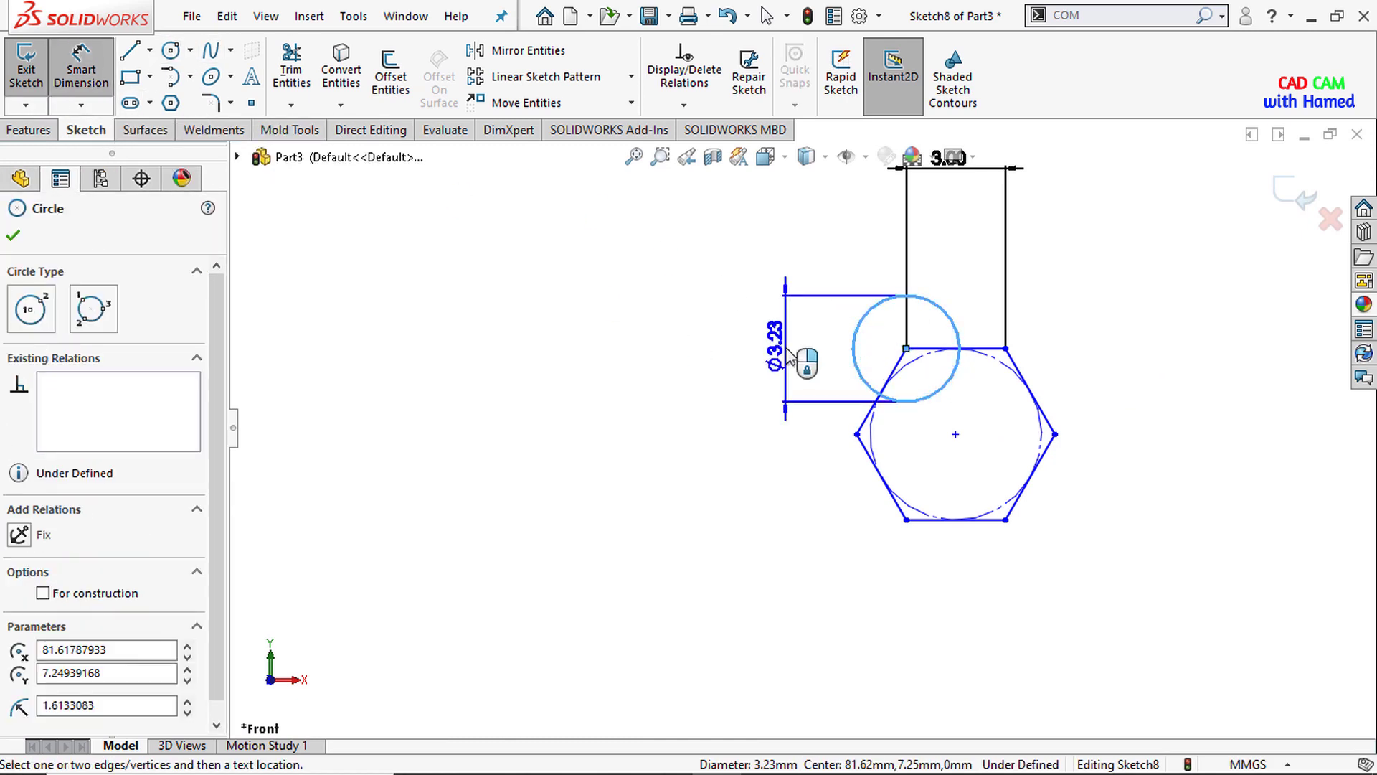
{"action": "left_click", "coordinate": [789, 353]}
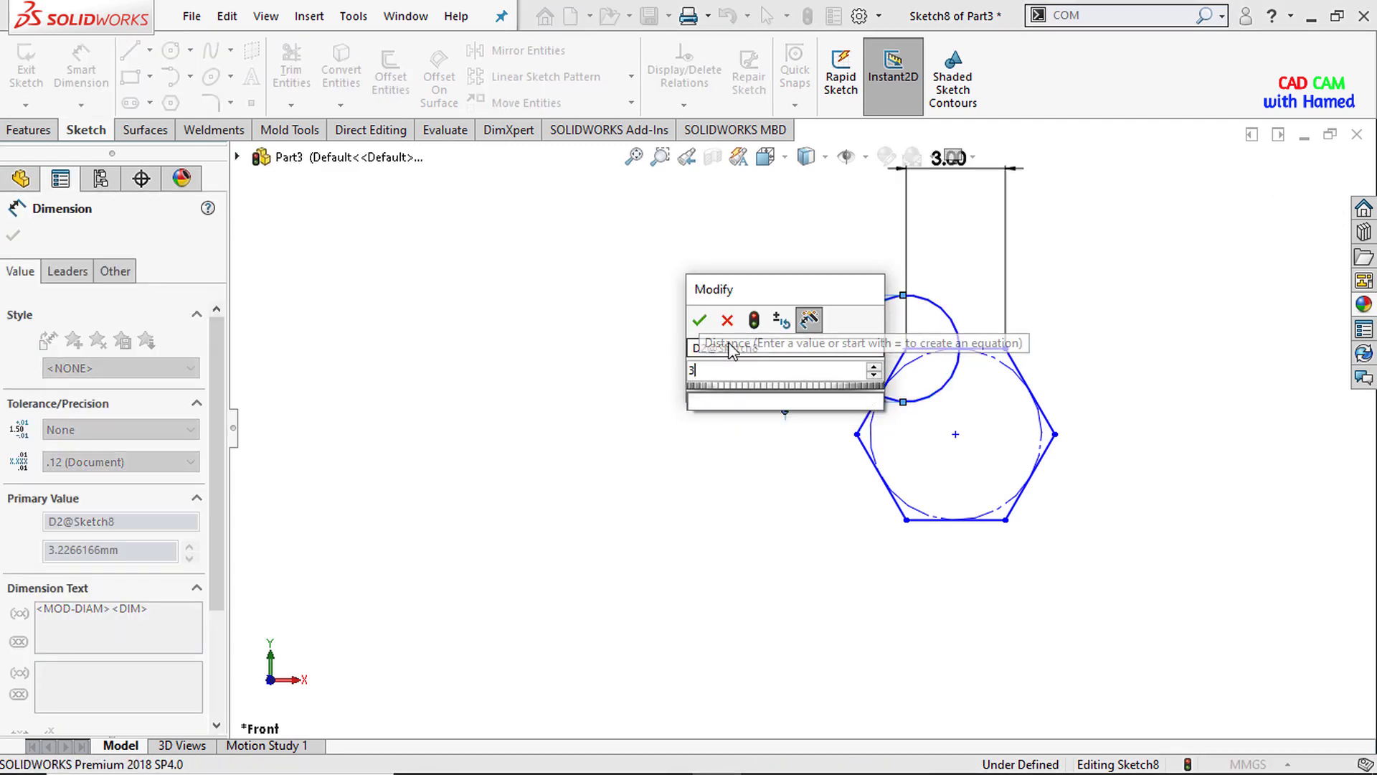
{"action": "left_click", "coordinate": [698, 318]}
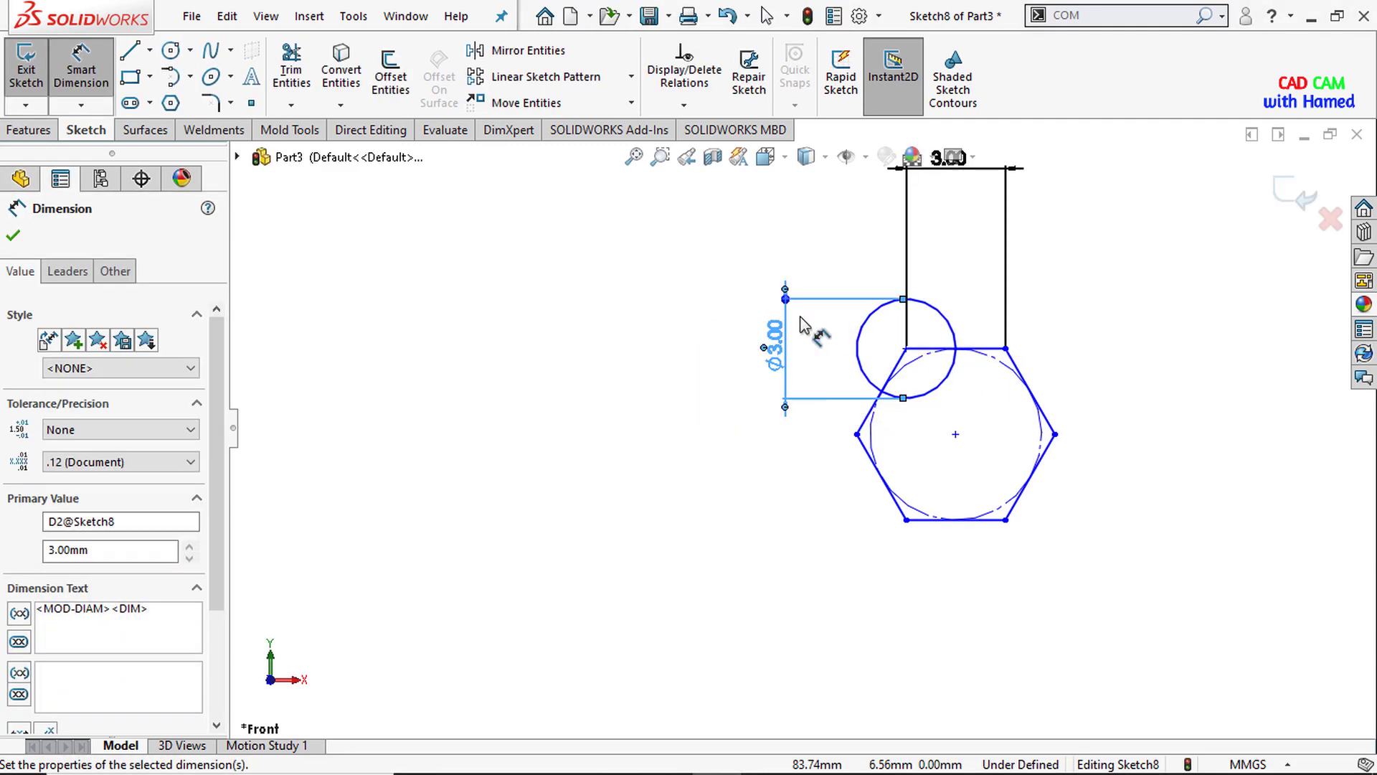
Step: Trim away the part of the corner circle that lies inside the hexagon
{"action": "left_click", "coordinate": [304, 74]}
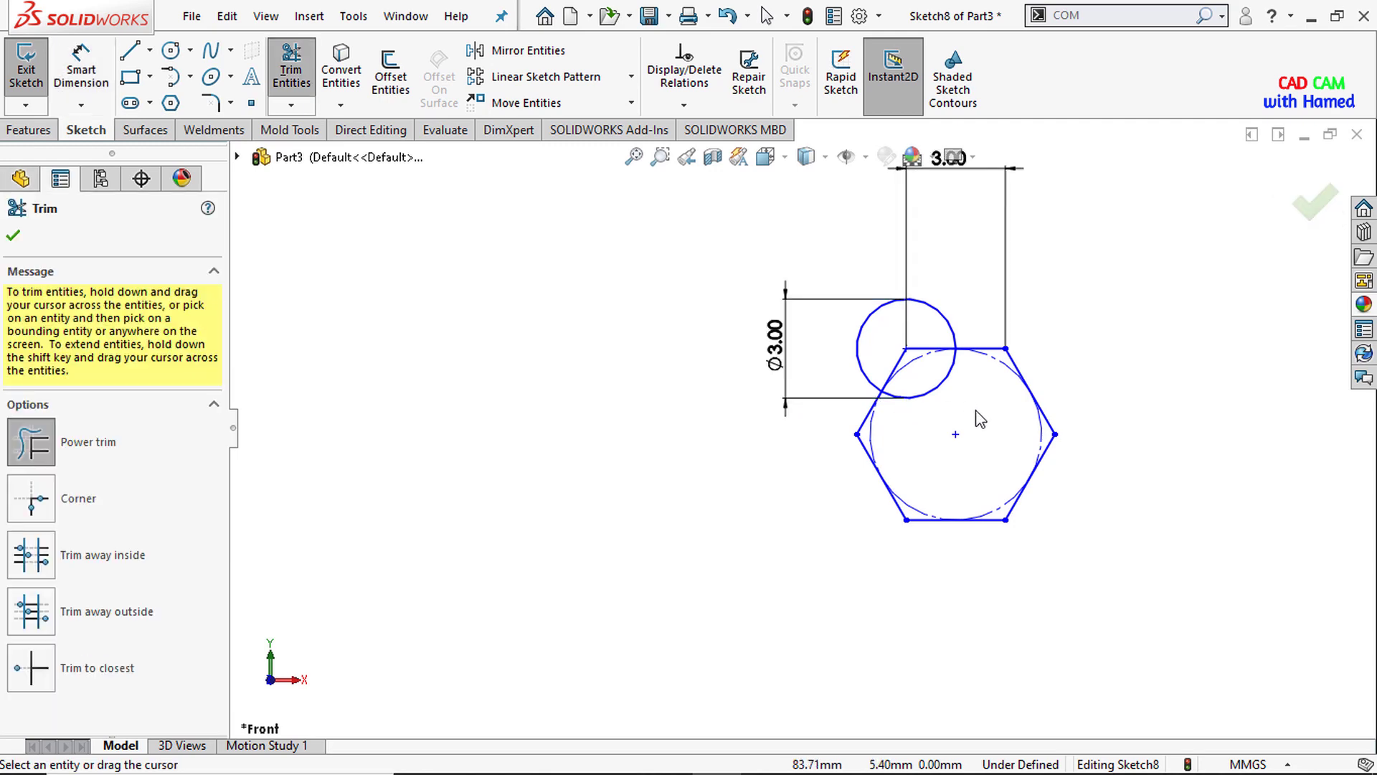
{"action": "left_click_drag", "start_coordinate": [940, 392], "coordinate": [920, 396]}
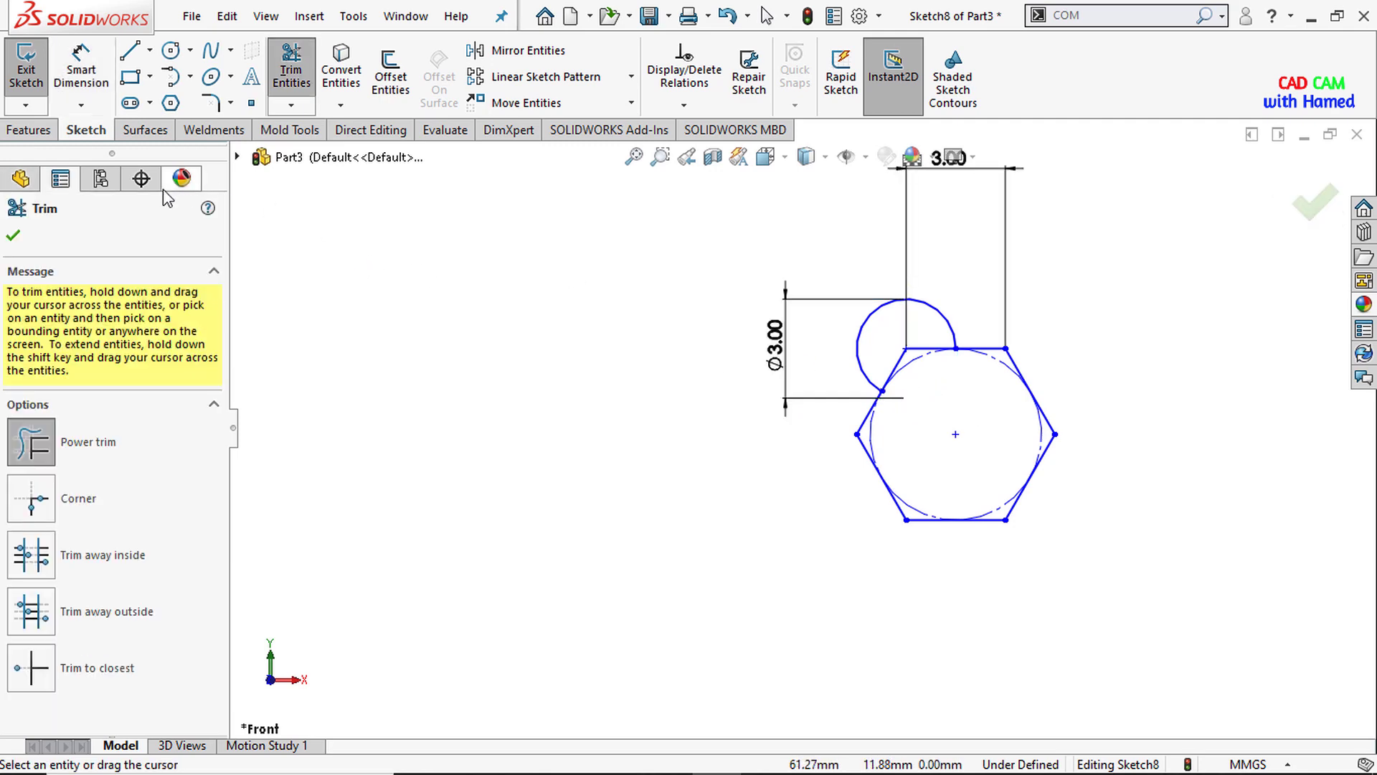
{"action": "left_click", "coordinate": [16, 236]}
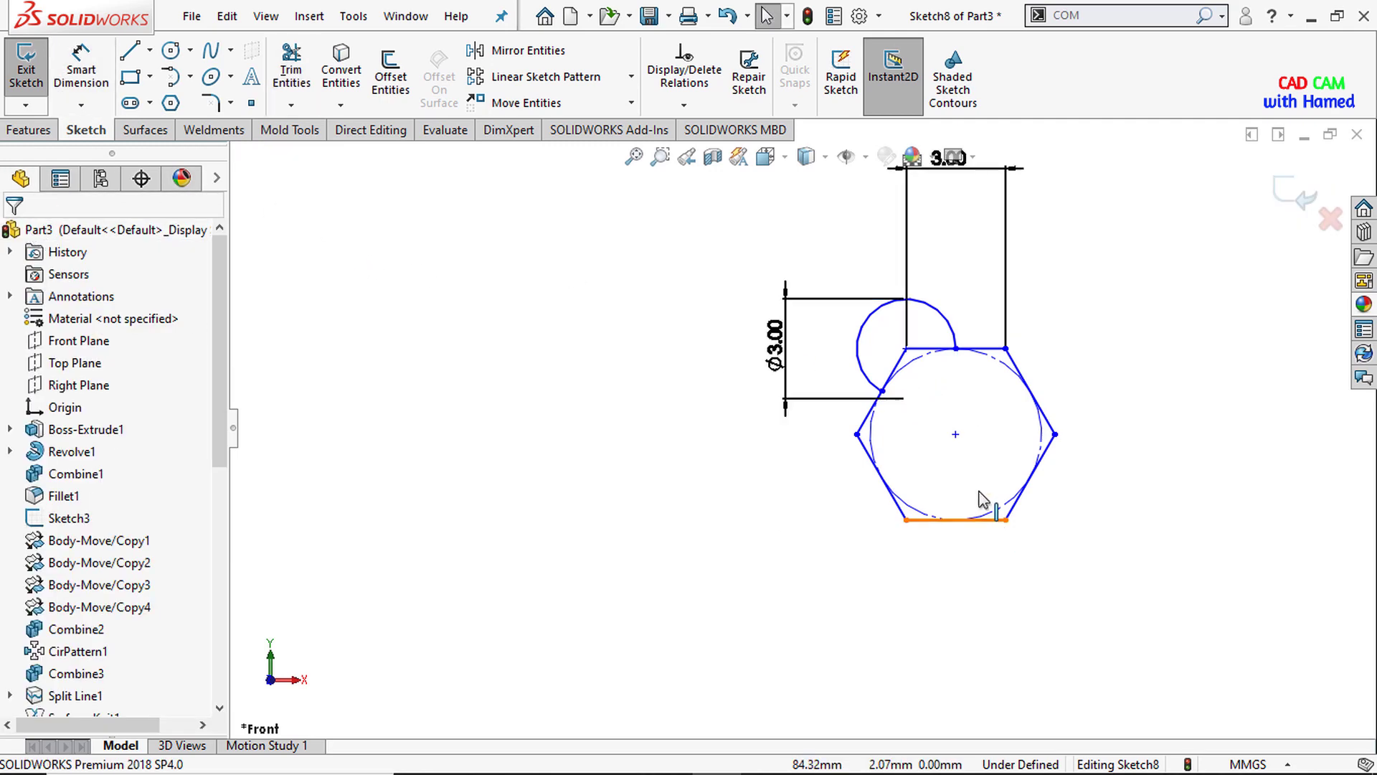
Step: Convert the hexagon's sides to construction geometry, keeping its inscribed circle as construction and the outer corner arc as solid geometry
{"action": "left_click", "coordinate": [901, 366]}
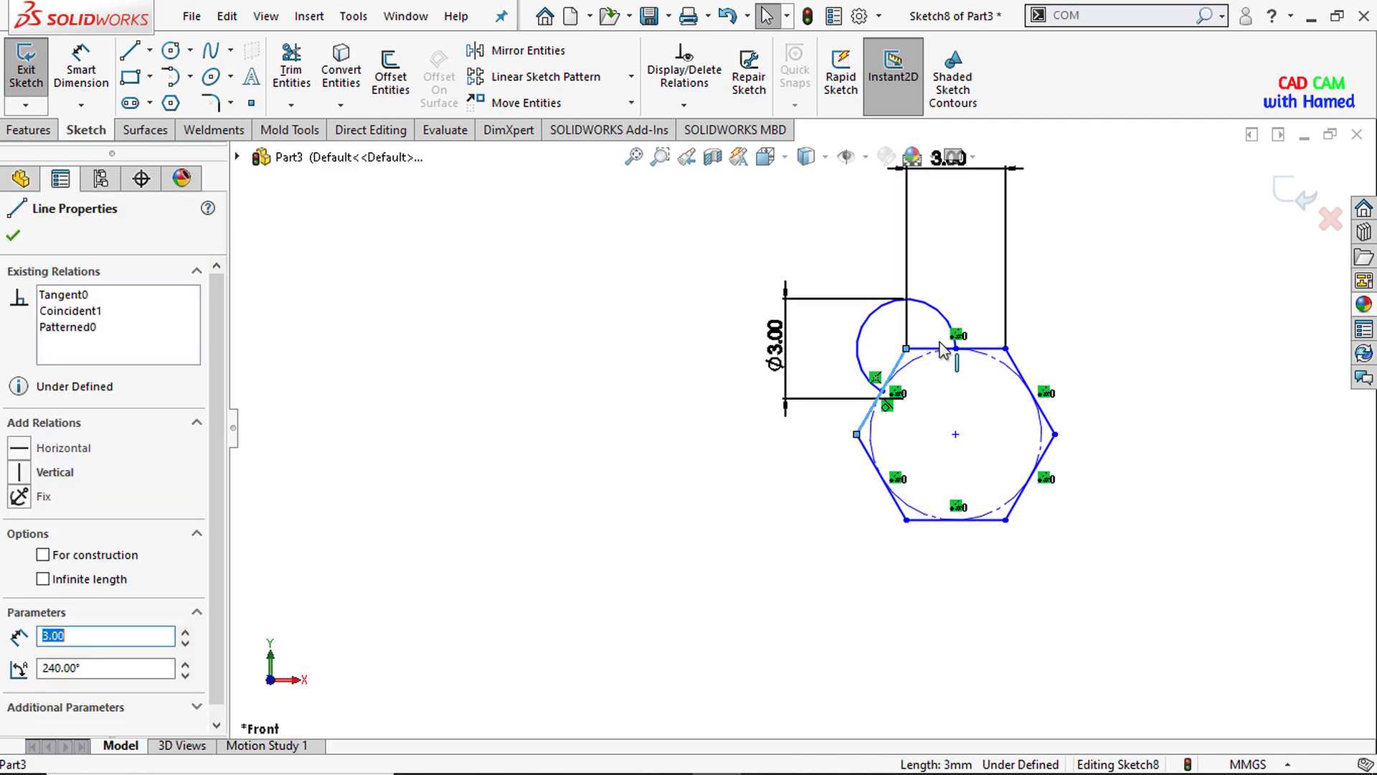
{"action": "left_click_drag", "start_coordinate": [760, 292], "coordinate": [1139, 604]}
{"action": "left_click", "coordinate": [1142, 556]}
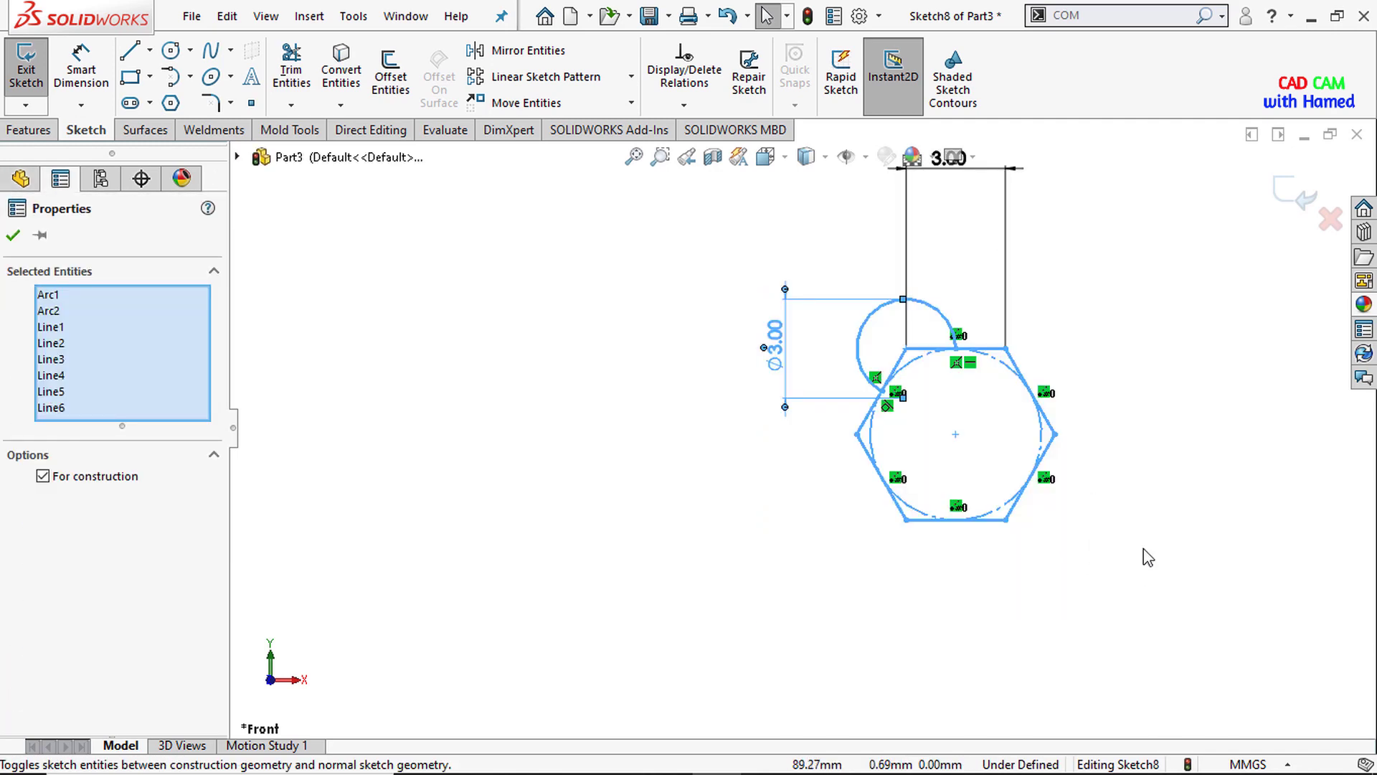
{"action": "left_click", "coordinate": [873, 325]}
{"action": "left_click", "coordinate": [958, 261]}
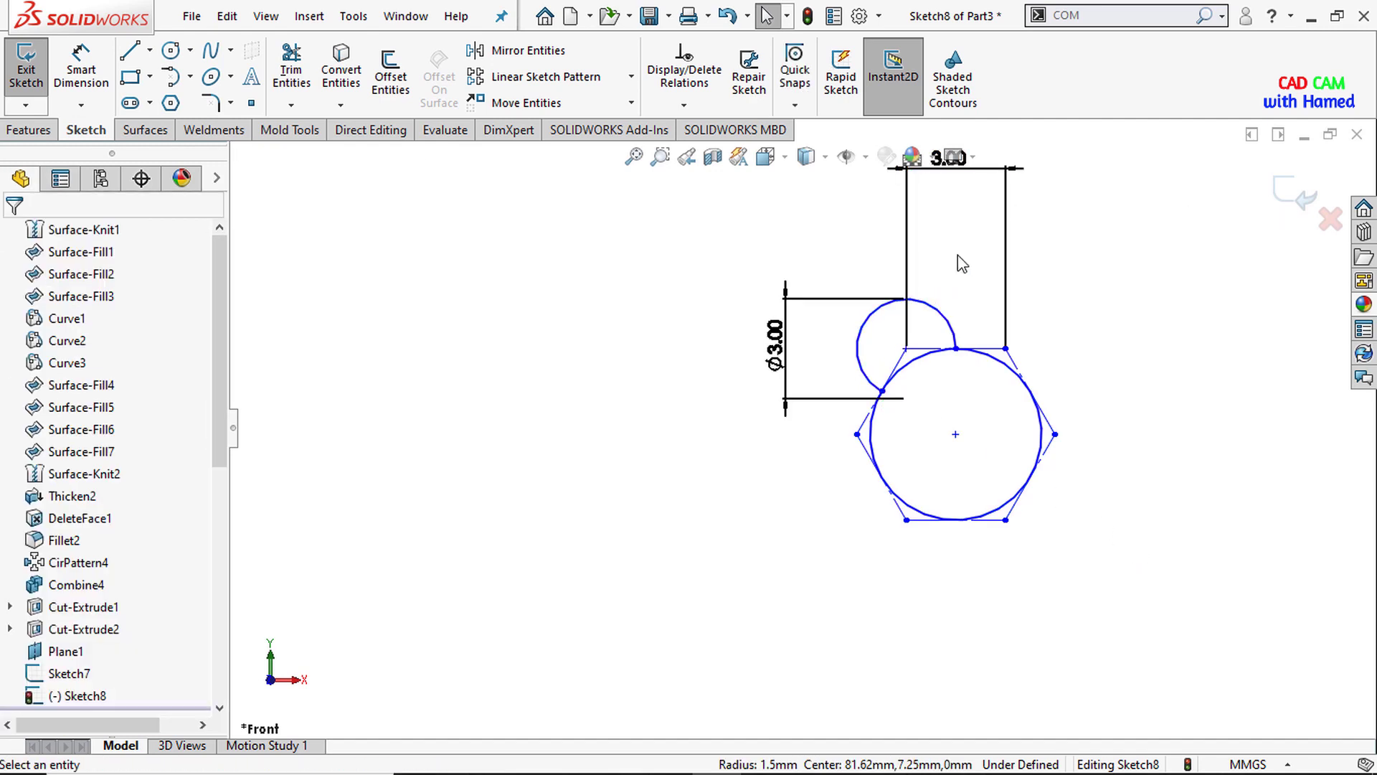
{"action": "left_click", "coordinate": [872, 436]}
{"action": "left_click", "coordinate": [959, 370]}
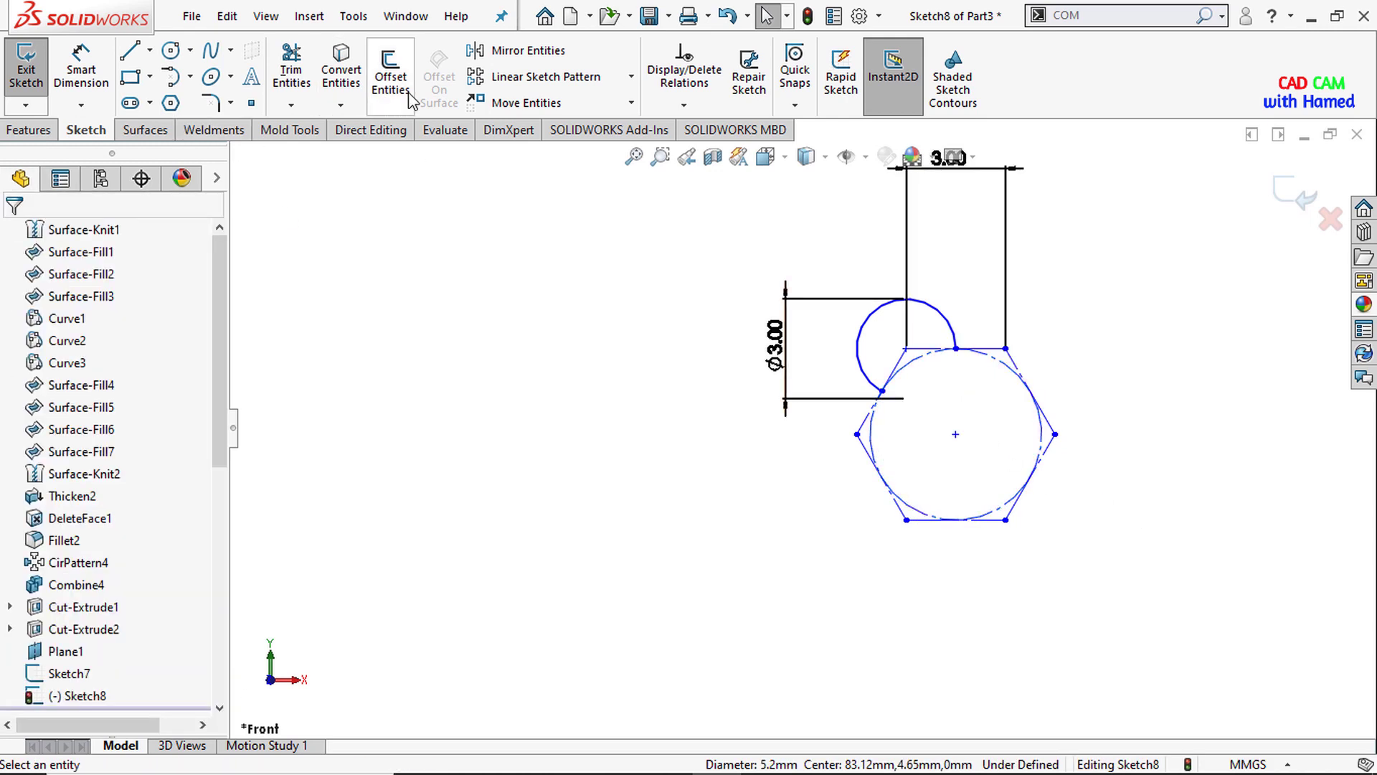
Step: Create a circular sketch pattern of the corner arc about the hexagon's centre with 6 equally spaced instances over 360 degrees
{"action": "left_click", "coordinate": [632, 77]}
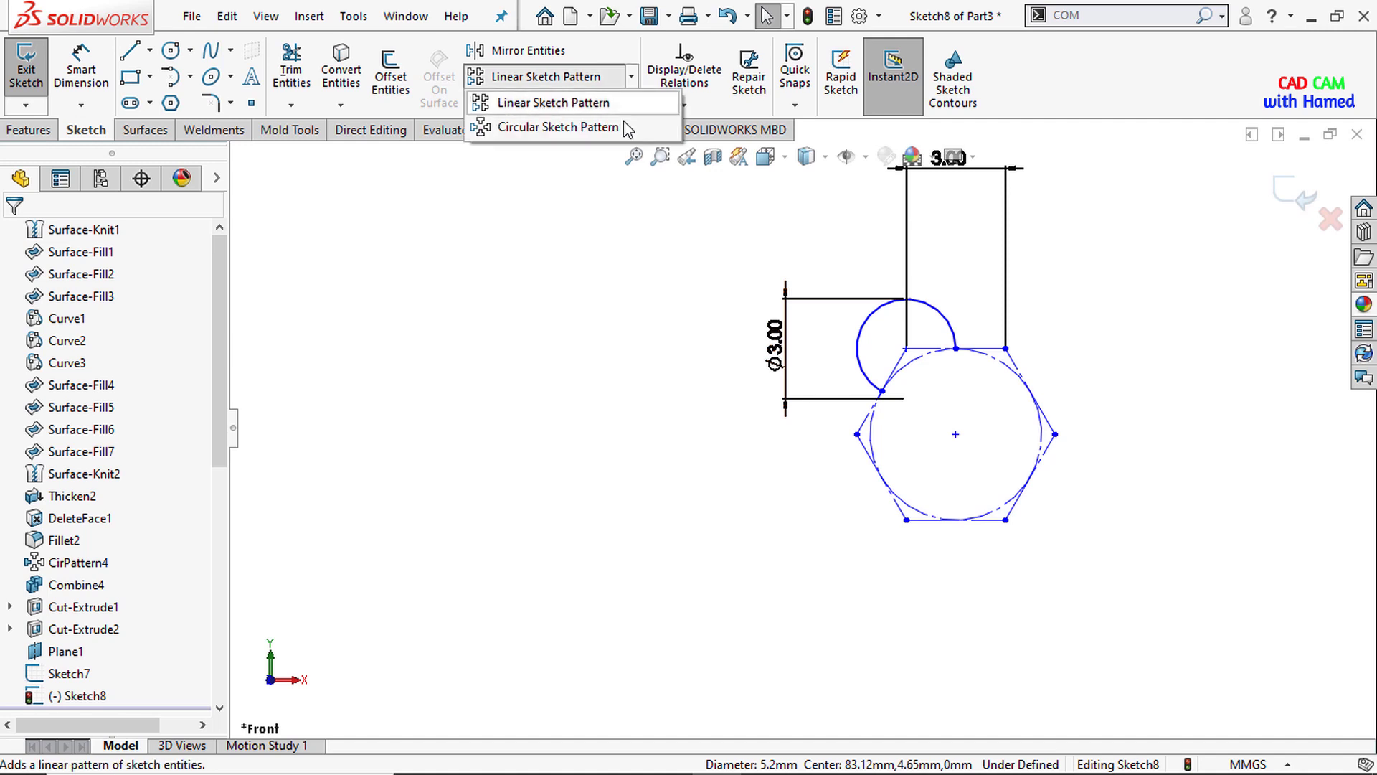
{"action": "left_click", "coordinate": [585, 127]}
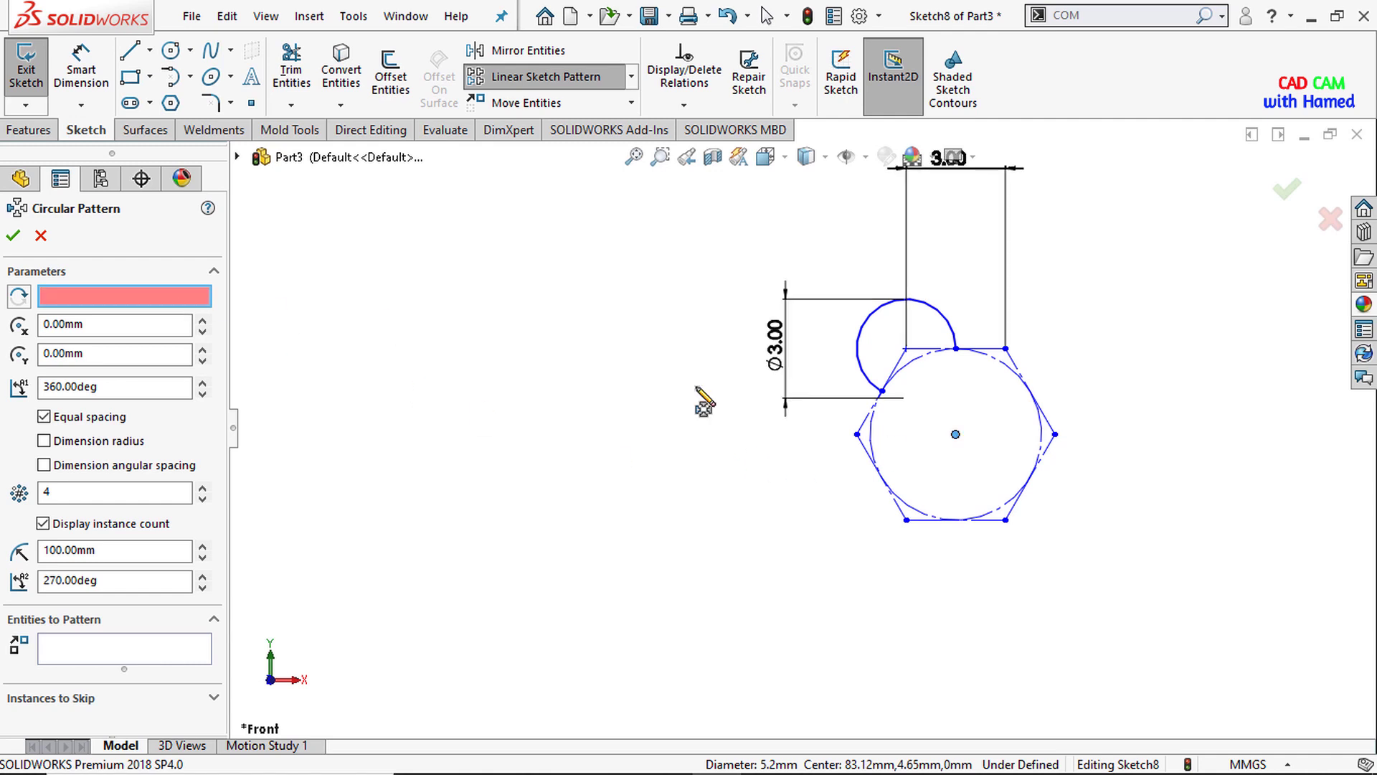
{"action": "left_click", "coordinate": [955, 434]}
{"action": "left_click", "coordinate": [132, 663]}
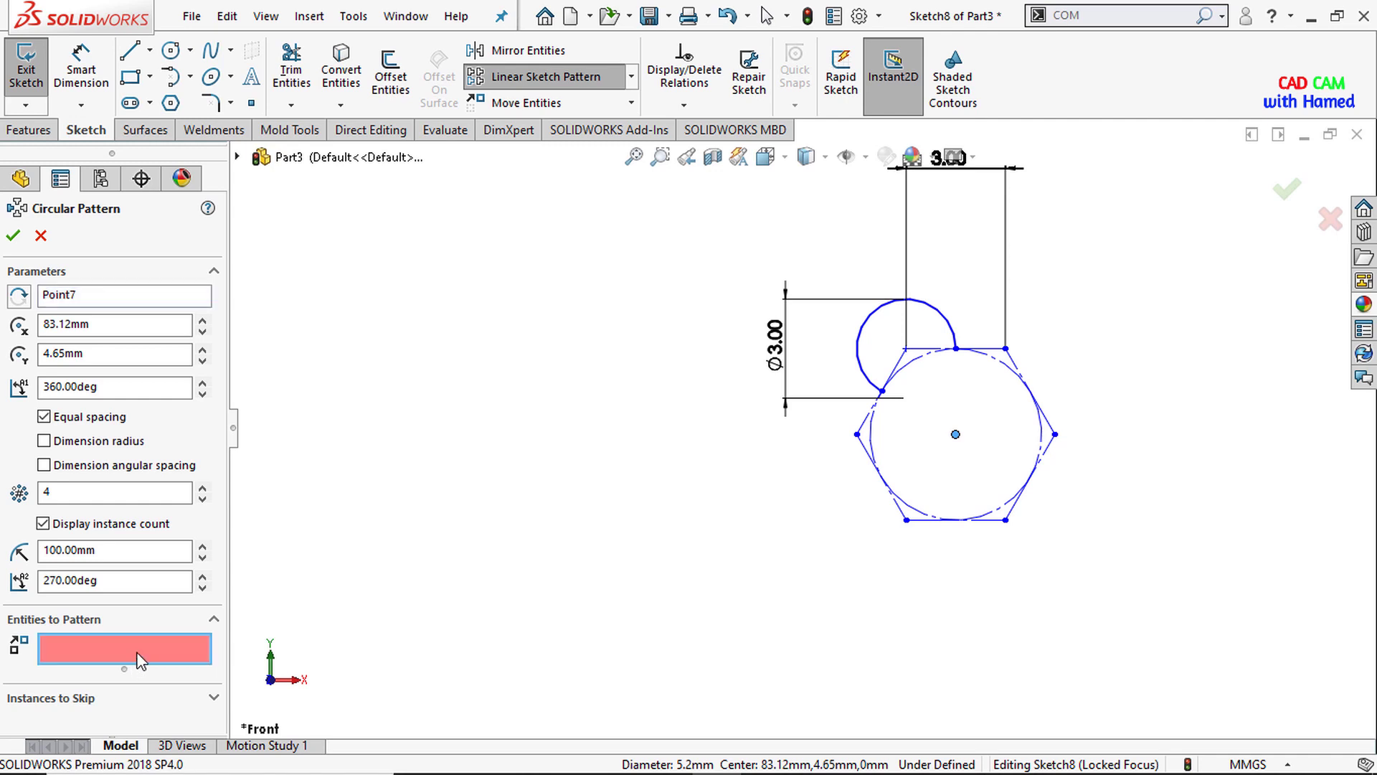
{"action": "left_click", "coordinate": [868, 326]}
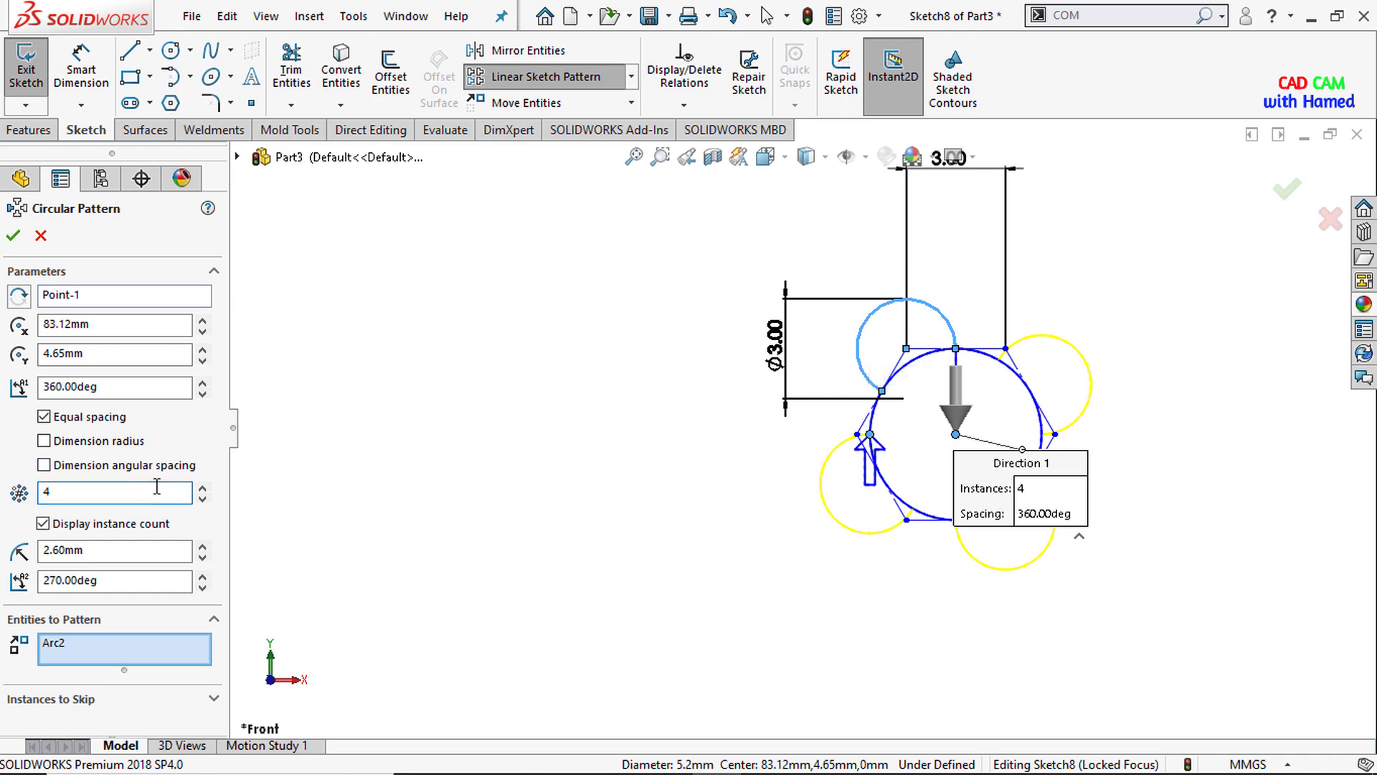
{"action": "type", "text": "6"}
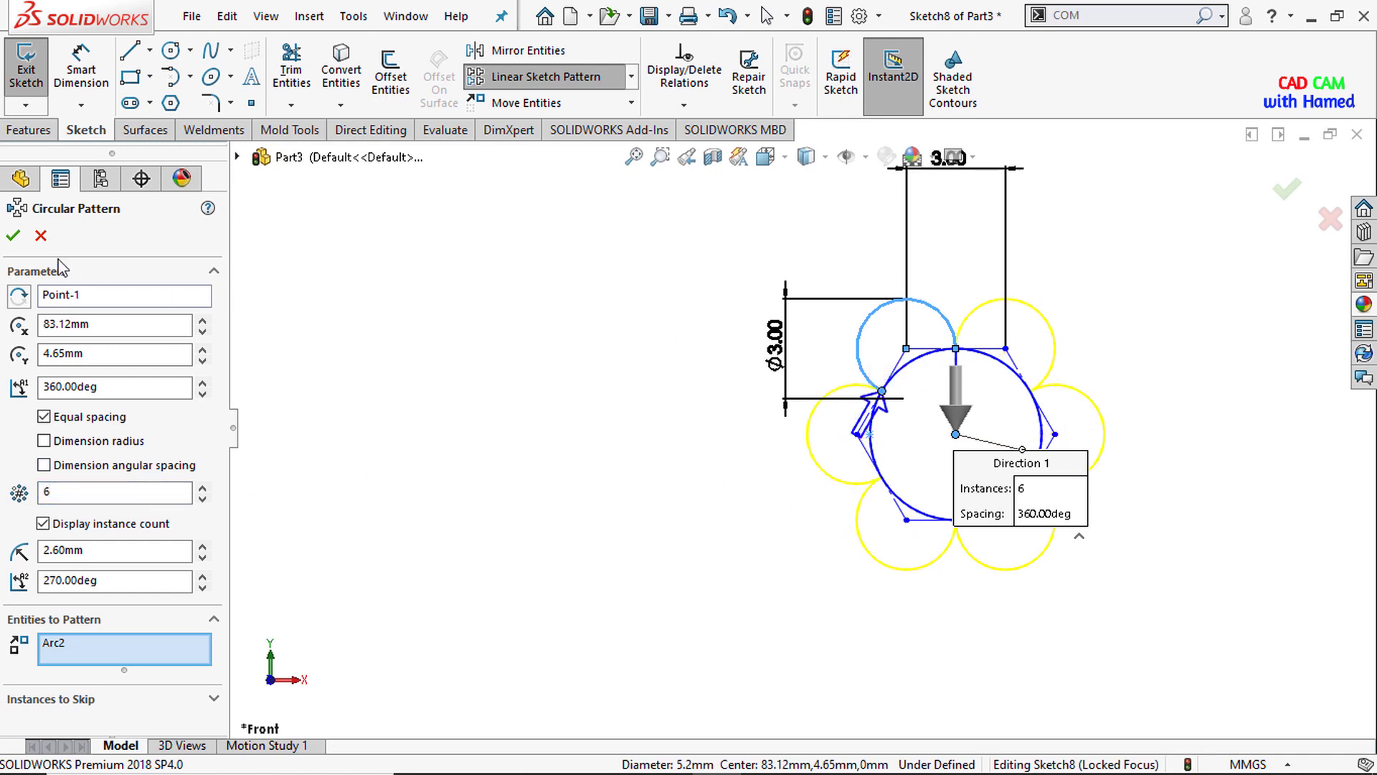
{"action": "left_click", "coordinate": [12, 235]}
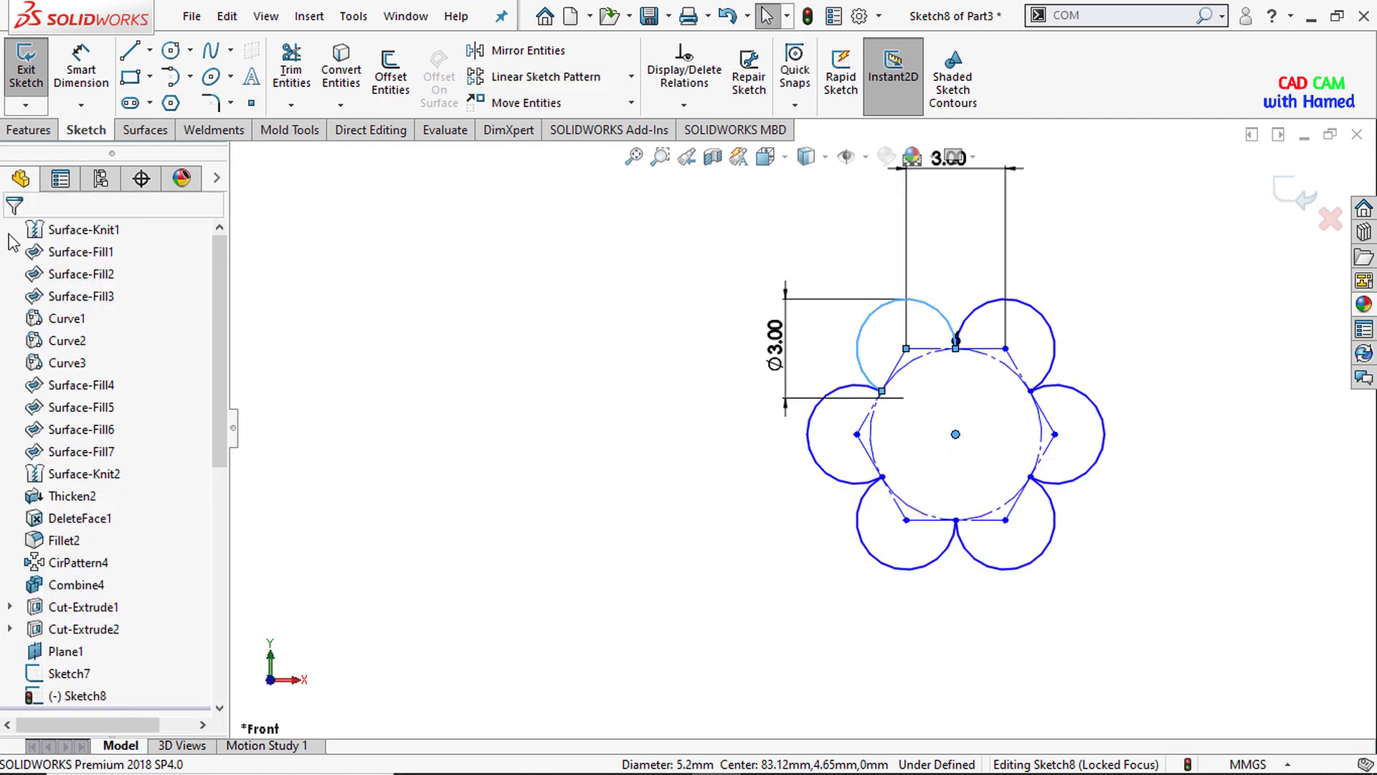
Step: Add a pierce relation between the hexagon's centre point and the rim circle sketch
{"action": "scroll", "coordinate": [837, 507], "scroll_direction": "up", "scroll_amount": 5}
{"action": "middle_click_drag", "start_coordinate": [836, 507], "coordinate": [1180, 443]}
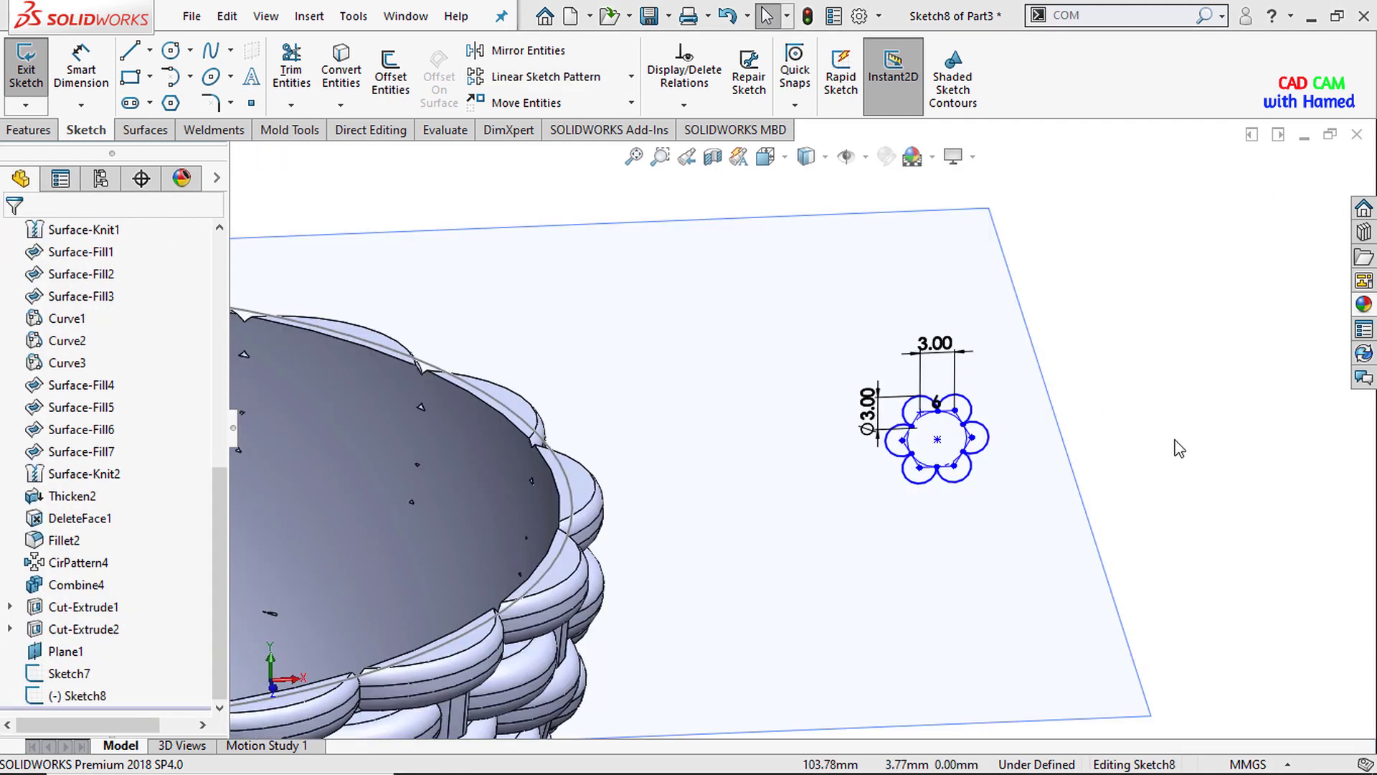
{"action": "left_click", "coordinate": [937, 439]}
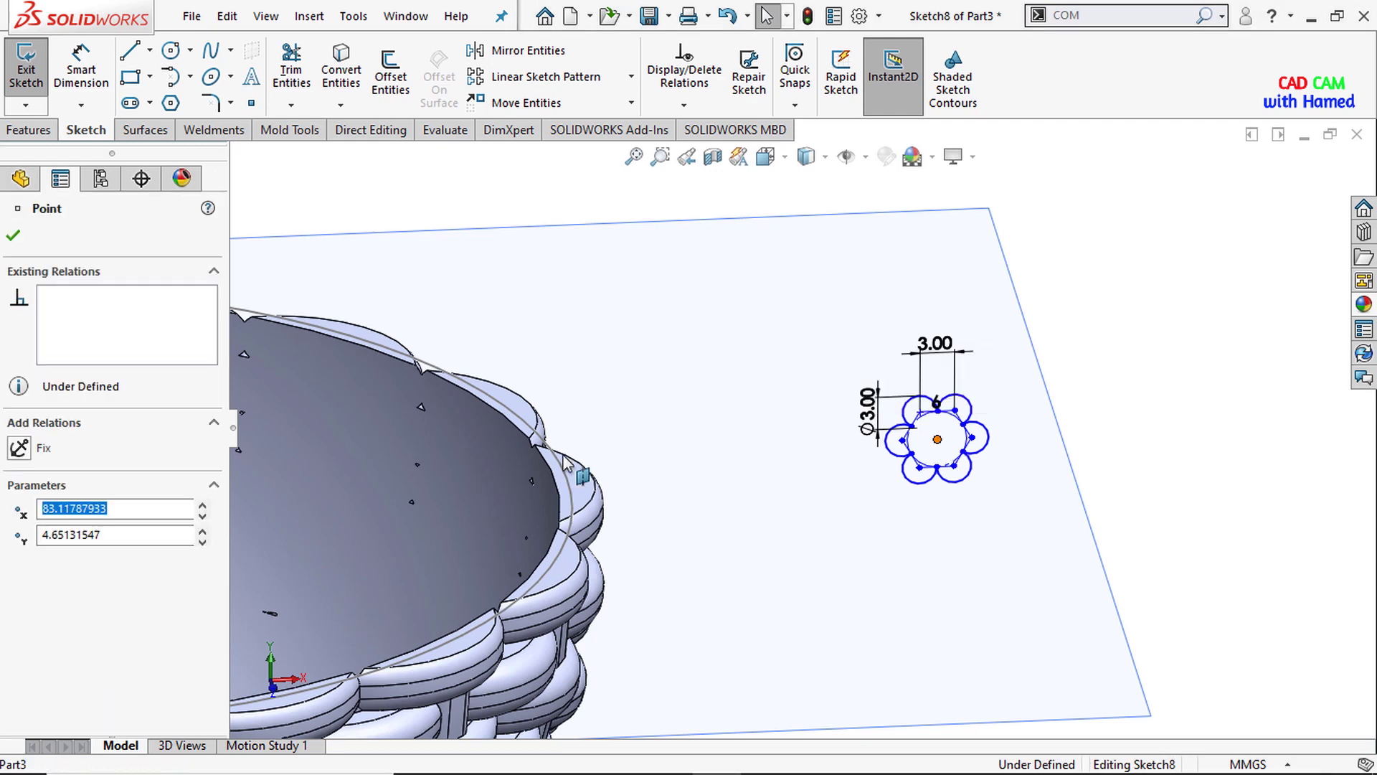
{"action": "left_click", "coordinate": [544, 445], "text": "ctrl"}
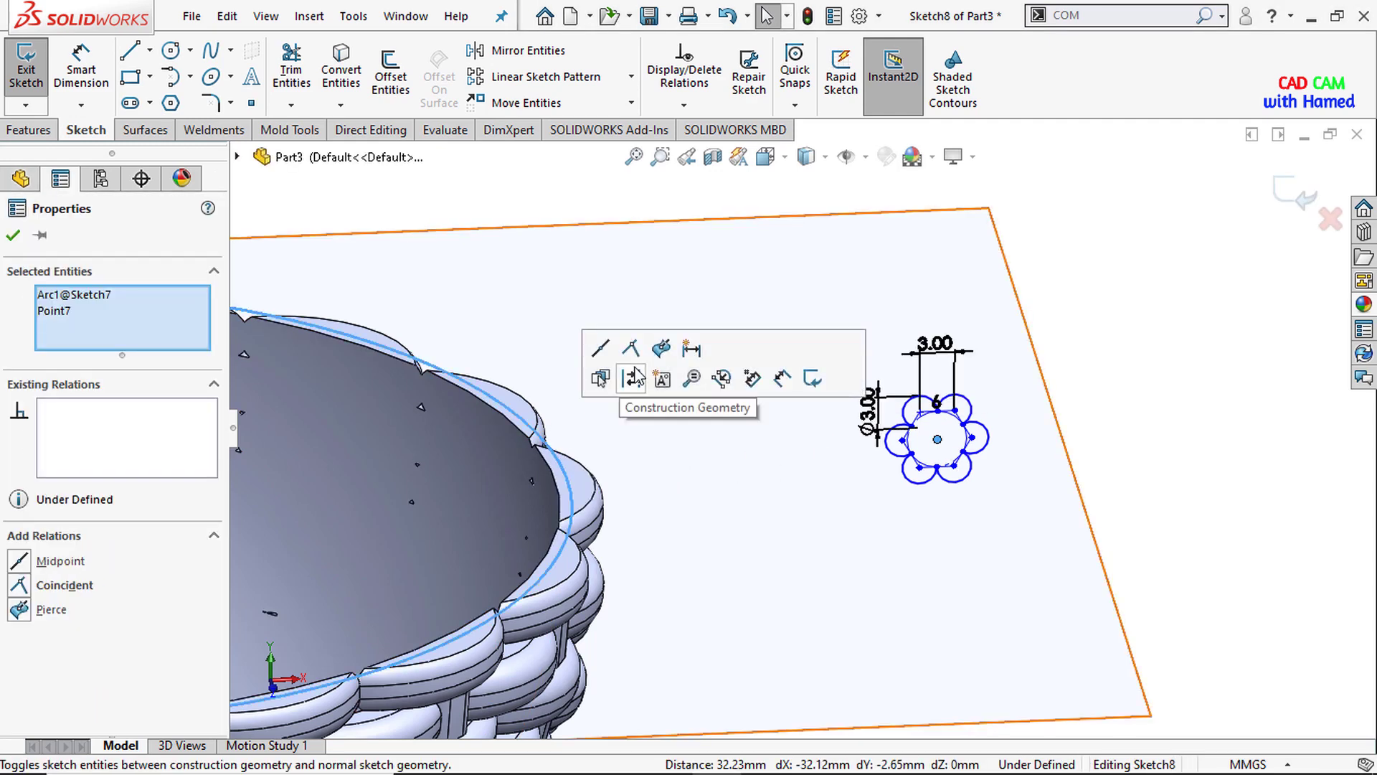
{"action": "left_click", "coordinate": [662, 349]}
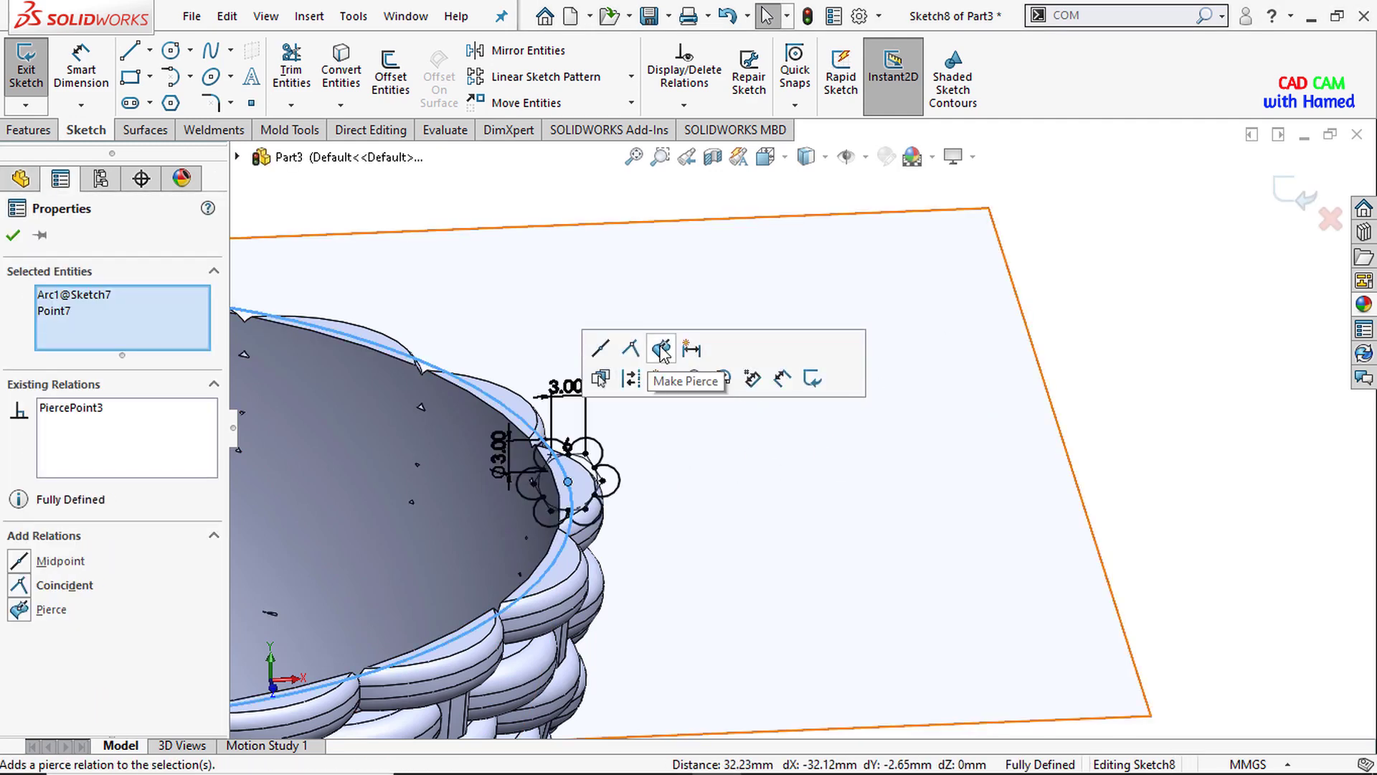
{"action": "mouse_move", "coordinate": [646, 402]}
{"action": "middle_mouse_down"}
{"action": "mouse_move", "coordinate": [552, 506]}
{"action": "mouse_move", "coordinate": [574, 502]}
{"action": "middle_mouse_up"}
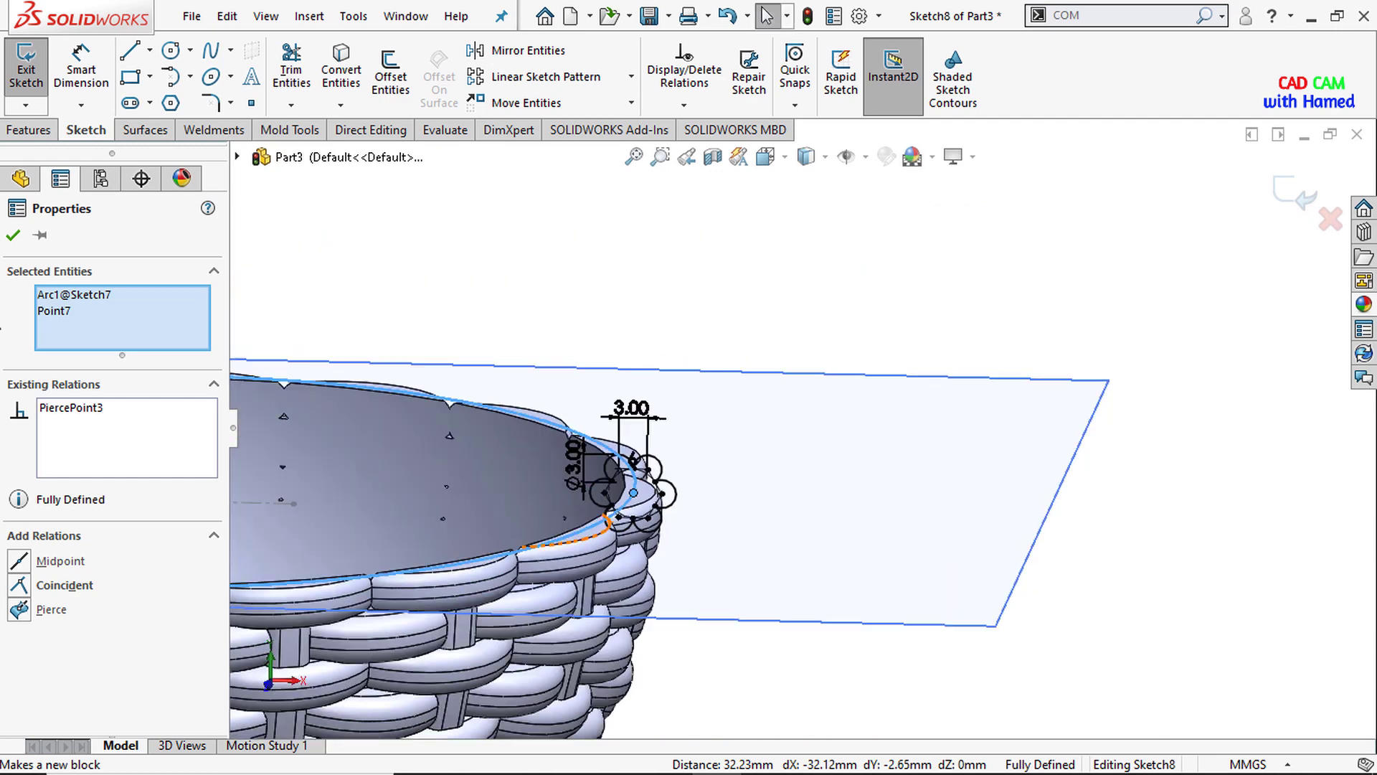
{"action": "left_click", "coordinate": [15, 231]}
{"action": "left_click", "coordinate": [22, 132]}
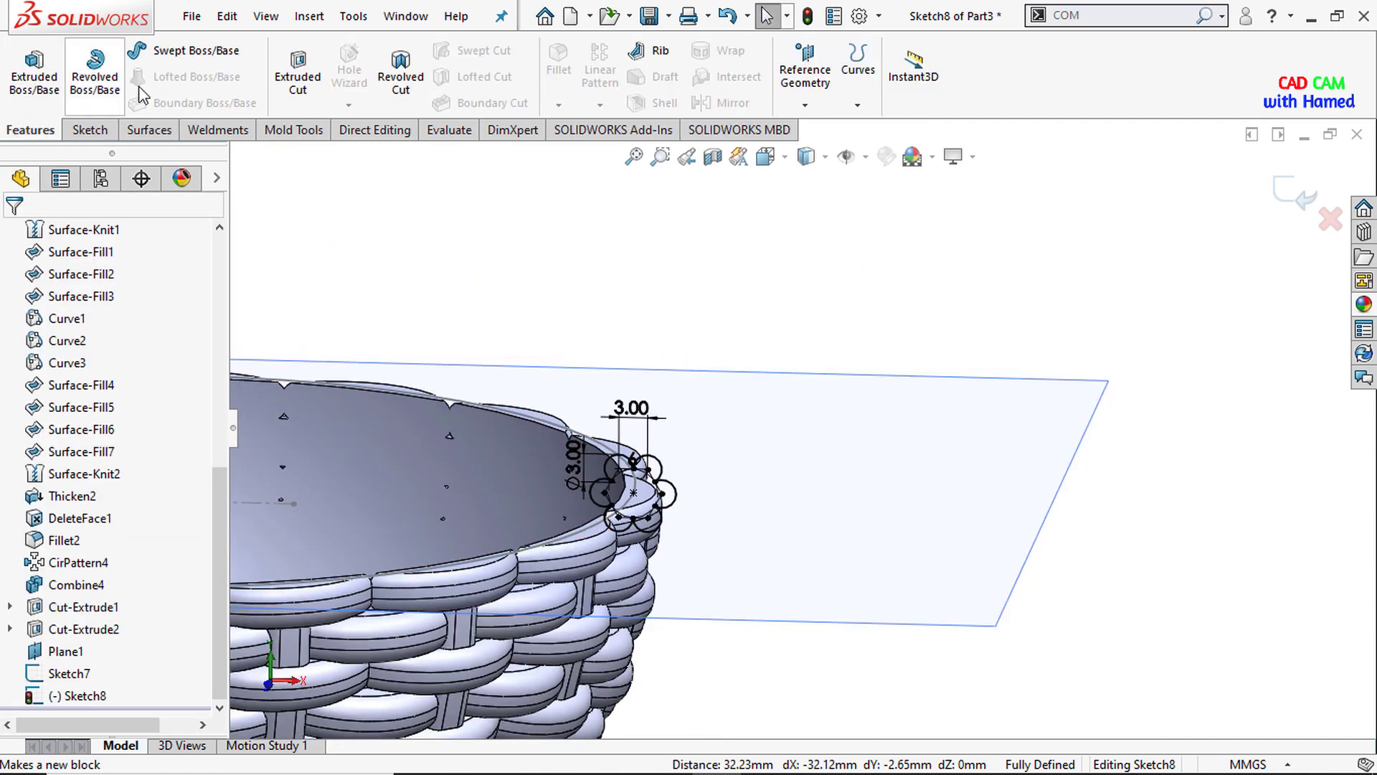
Step: Set up a swept boss using the six-lobed sketch as the profile and the rim circle as the path
{"action": "left_click", "coordinate": [186, 52]}
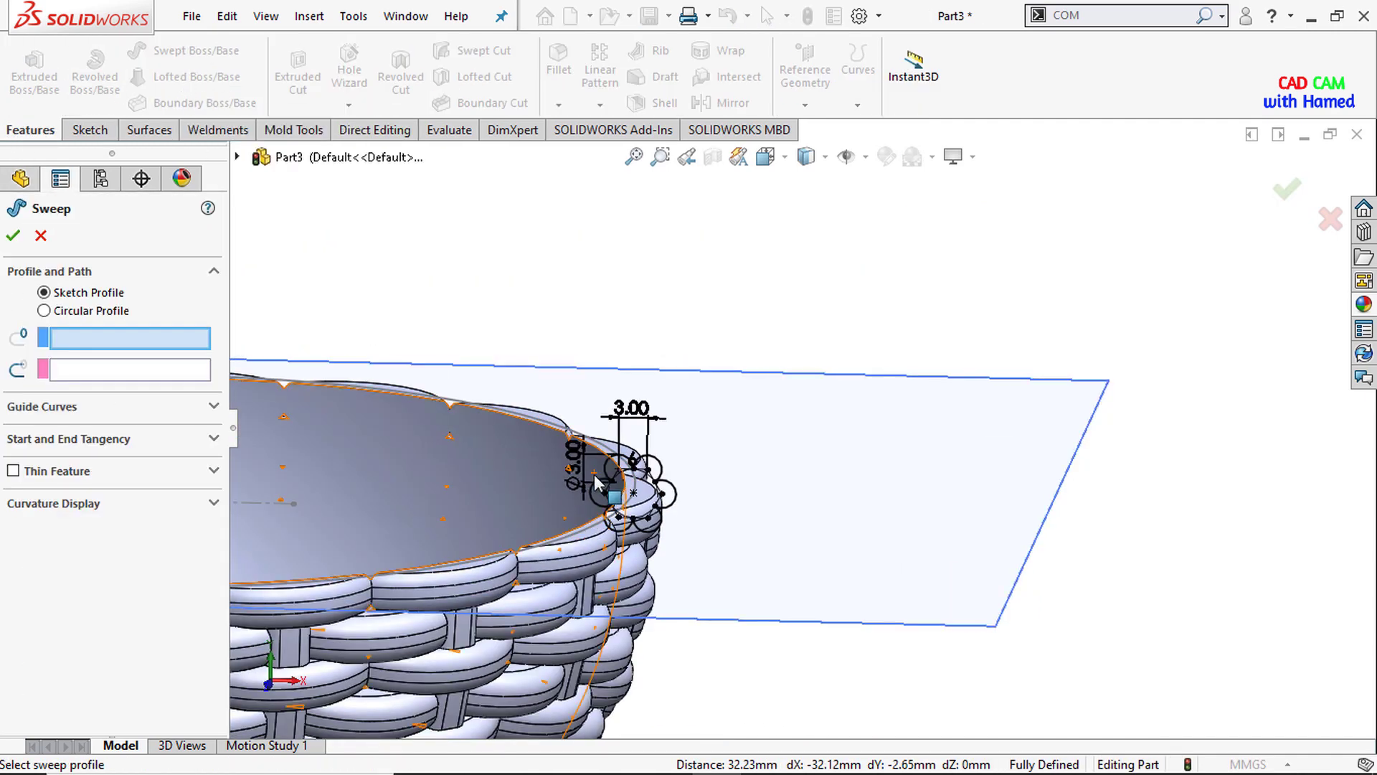
{"action": "scroll", "coordinate": [611, 492], "scroll_direction": "down", "scroll_amount": 3}
{"action": "scroll", "coordinate": [611, 493], "scroll_direction": "down", "scroll_amount": 3}
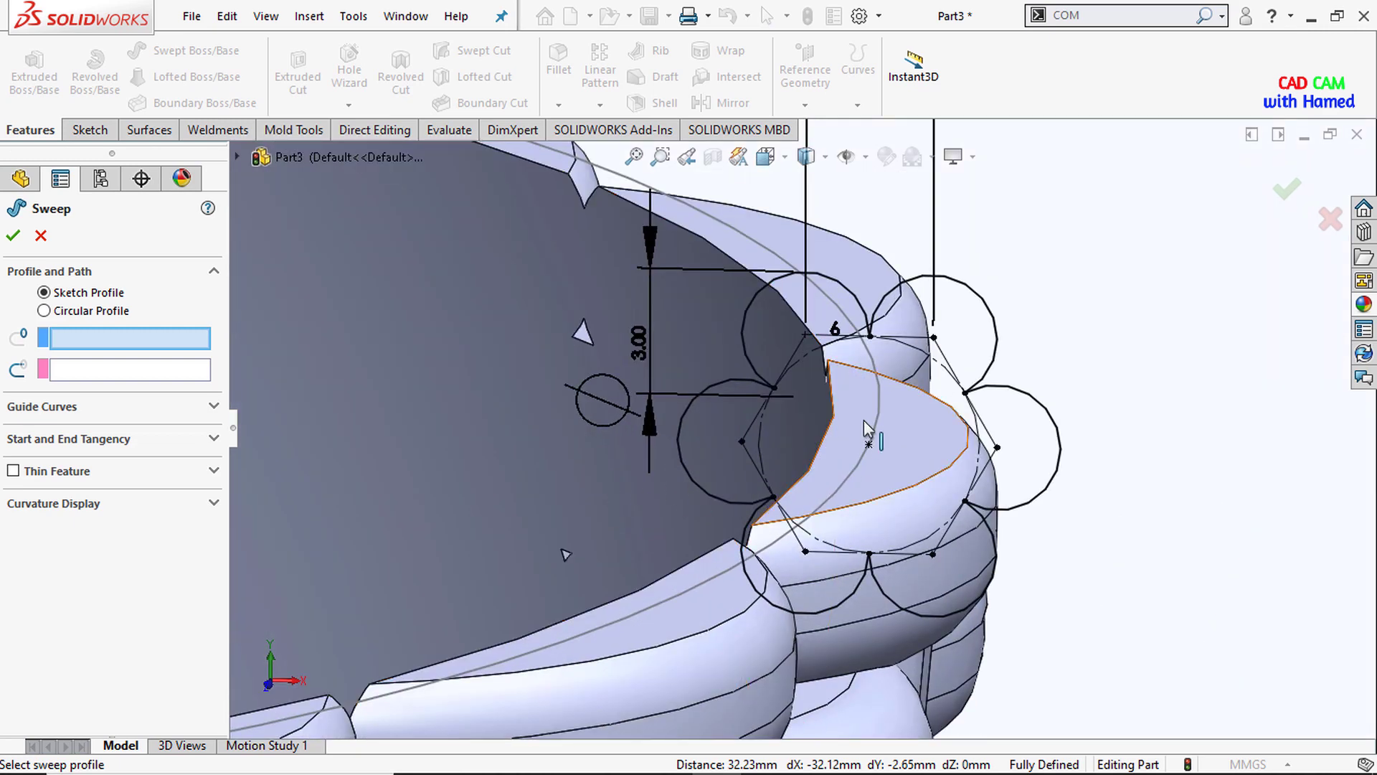
{"action": "left_click", "coordinate": [853, 300]}
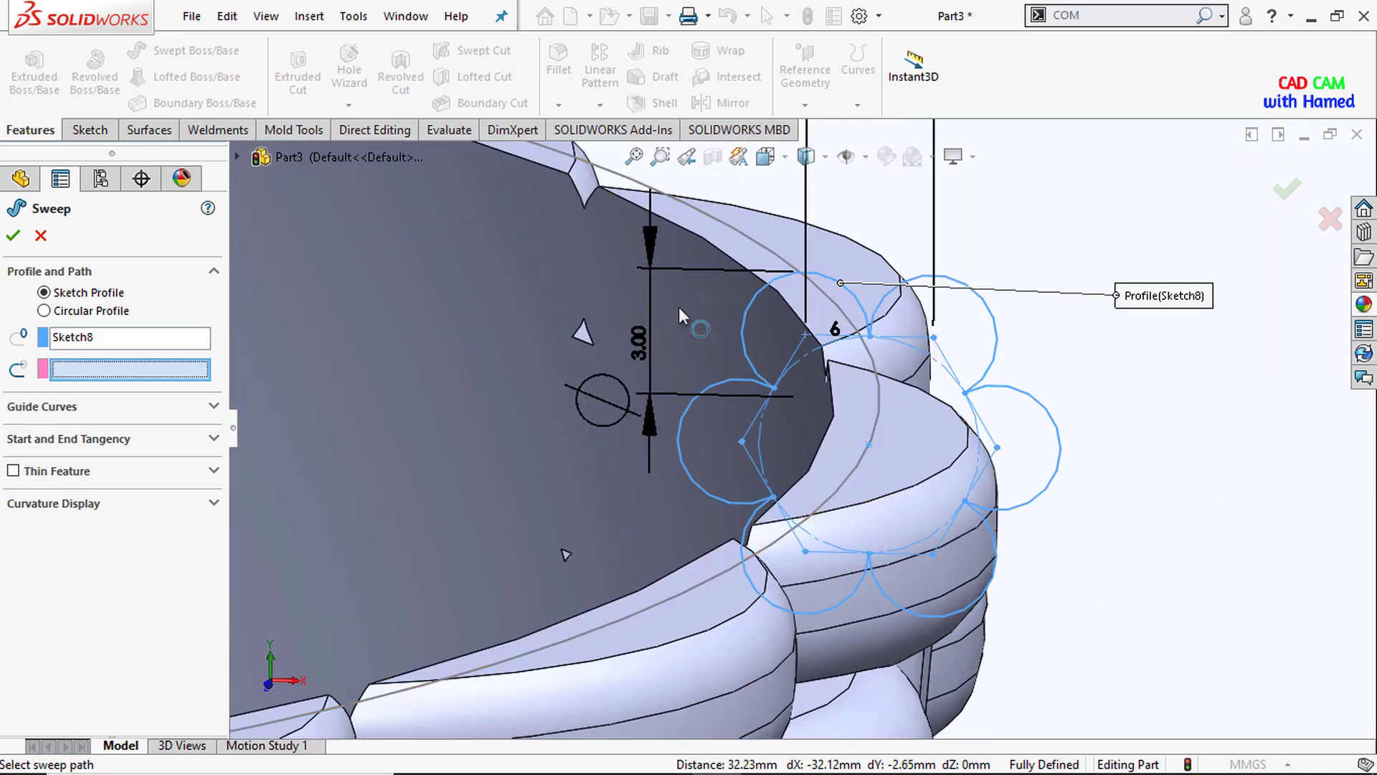
{"action": "left_click", "coordinate": [606, 171]}
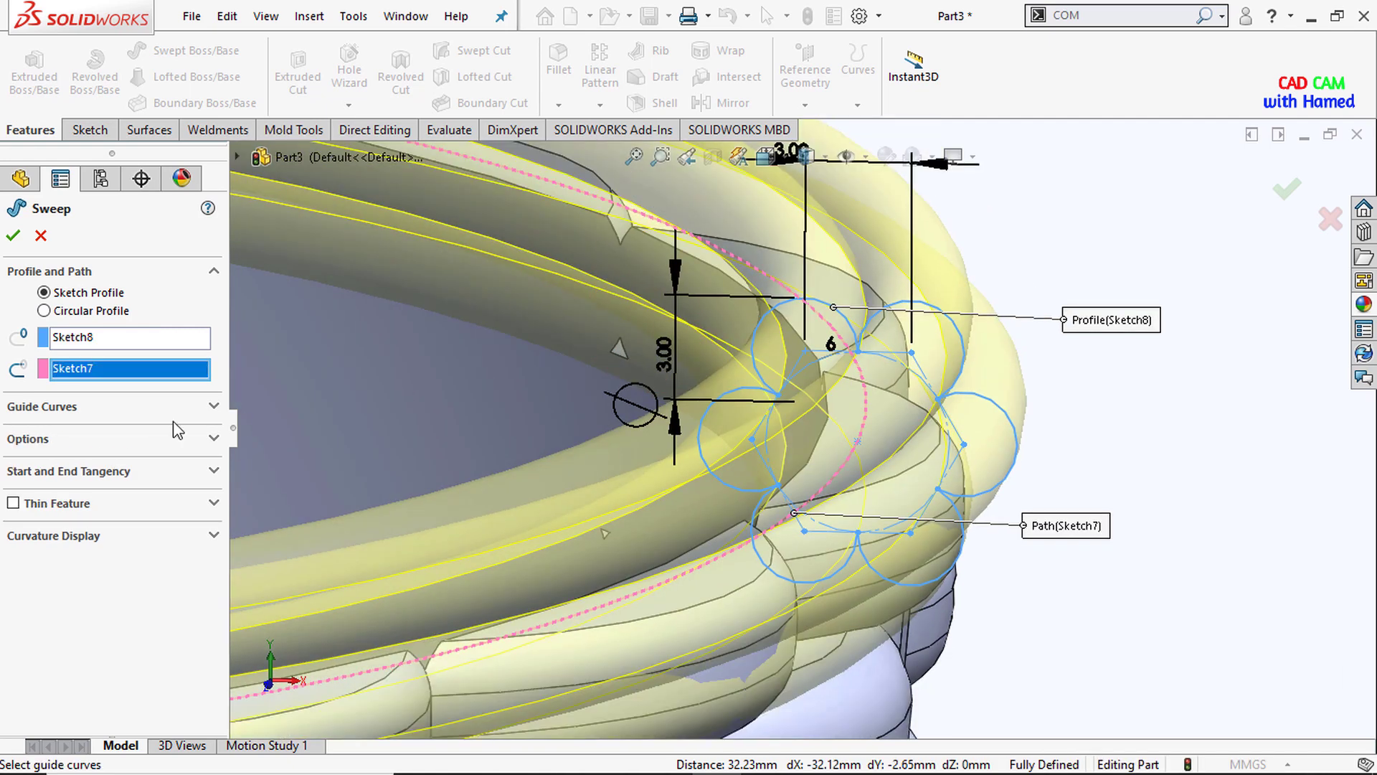
Step: Give the rim sweep a specified twist value of 6 revolutions and create it
{"action": "left_click", "coordinate": [213, 441]}
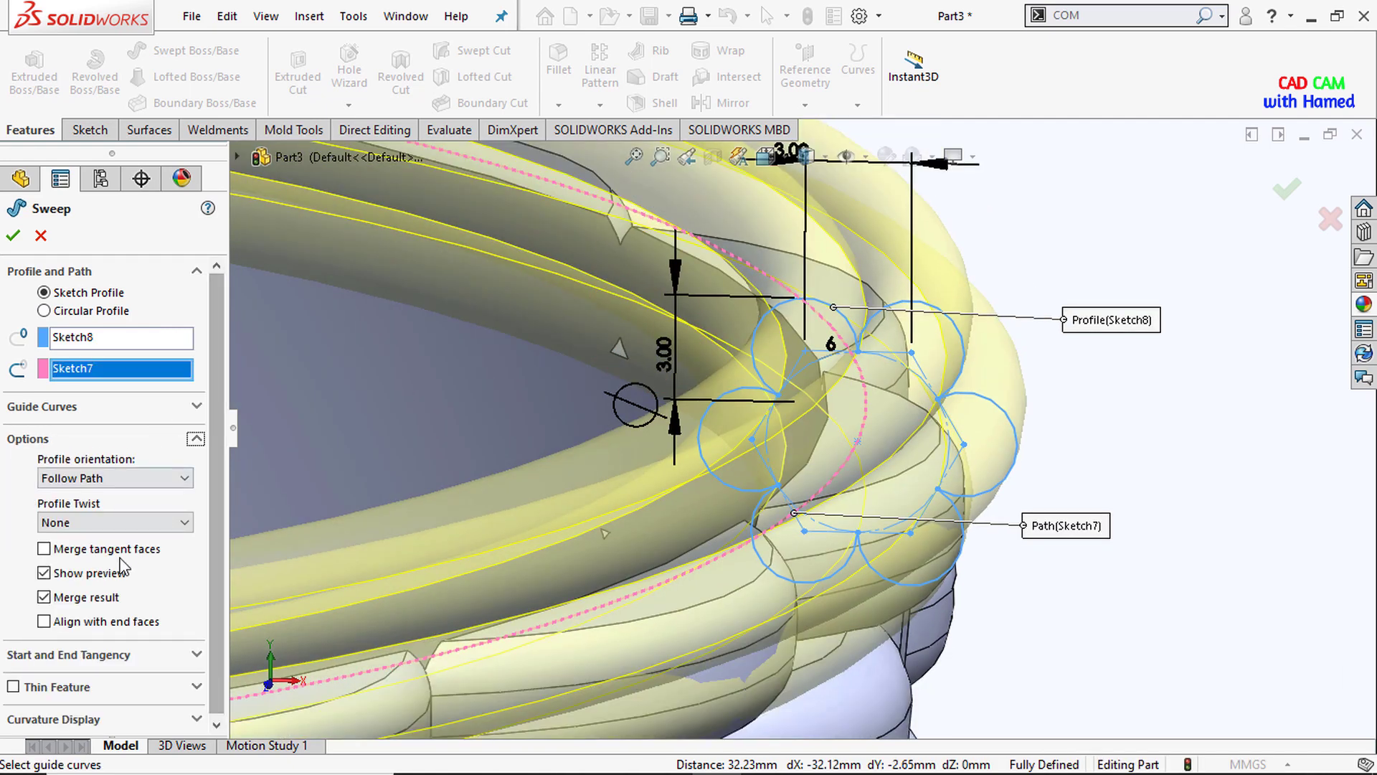
{"action": "left_click", "coordinate": [152, 524]}
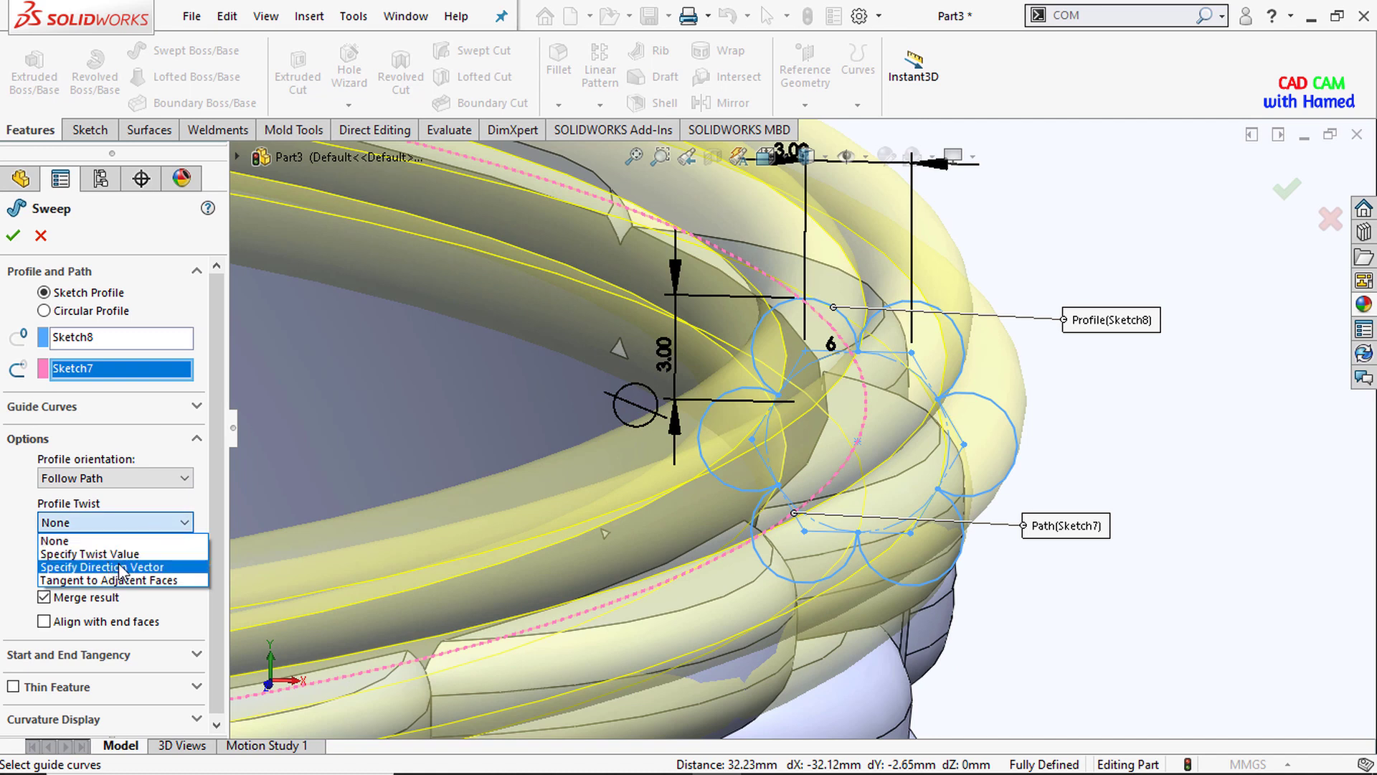
{"action": "left_click", "coordinate": [129, 554]}
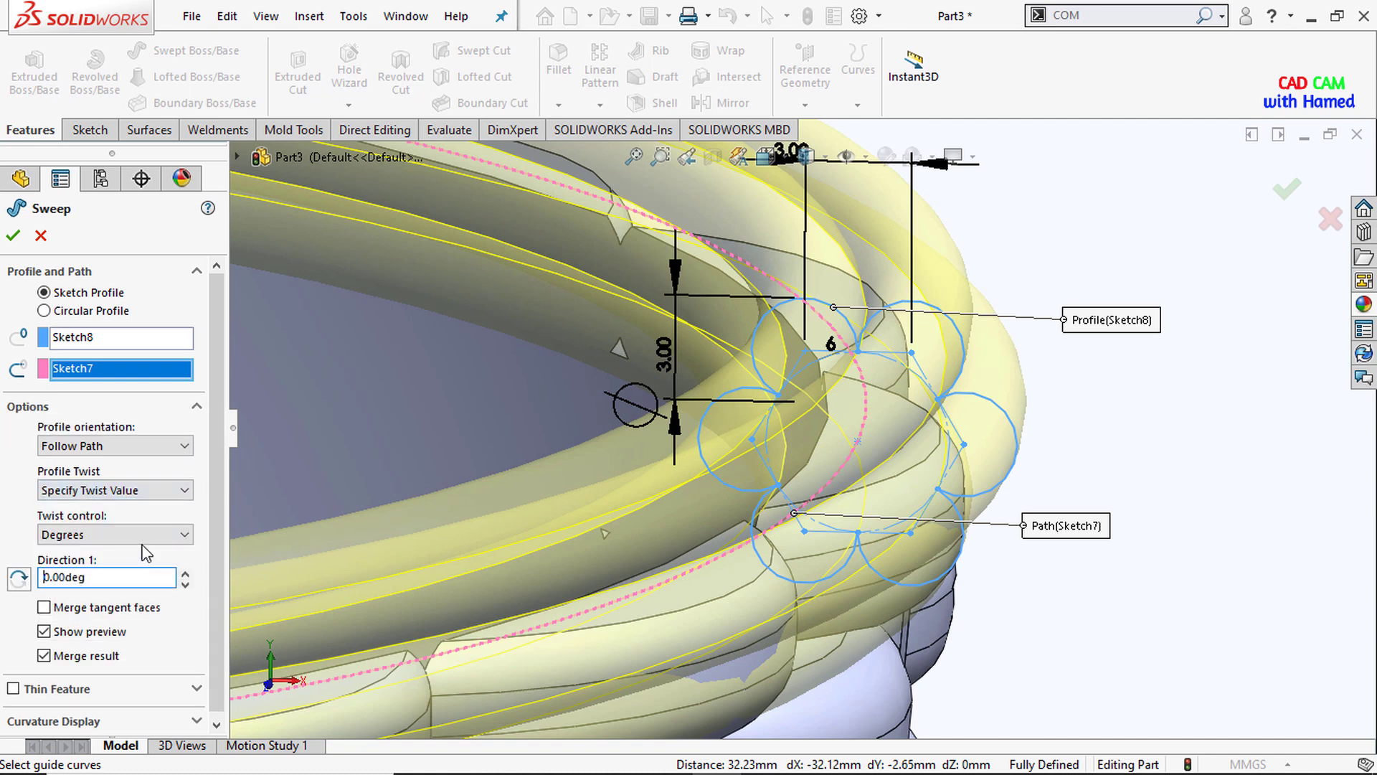
{"action": "left_click", "coordinate": [142, 538]}
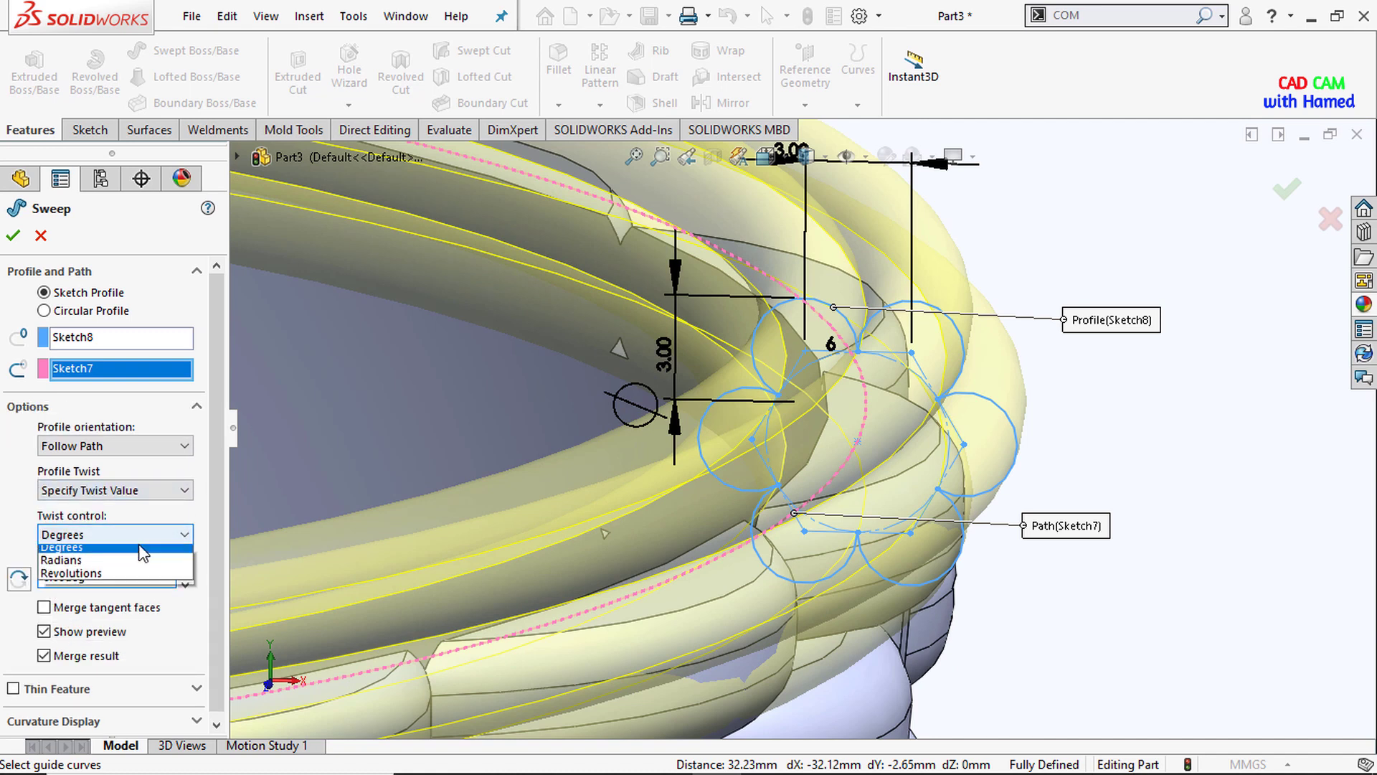
{"action": "left_click", "coordinate": [106, 578]}
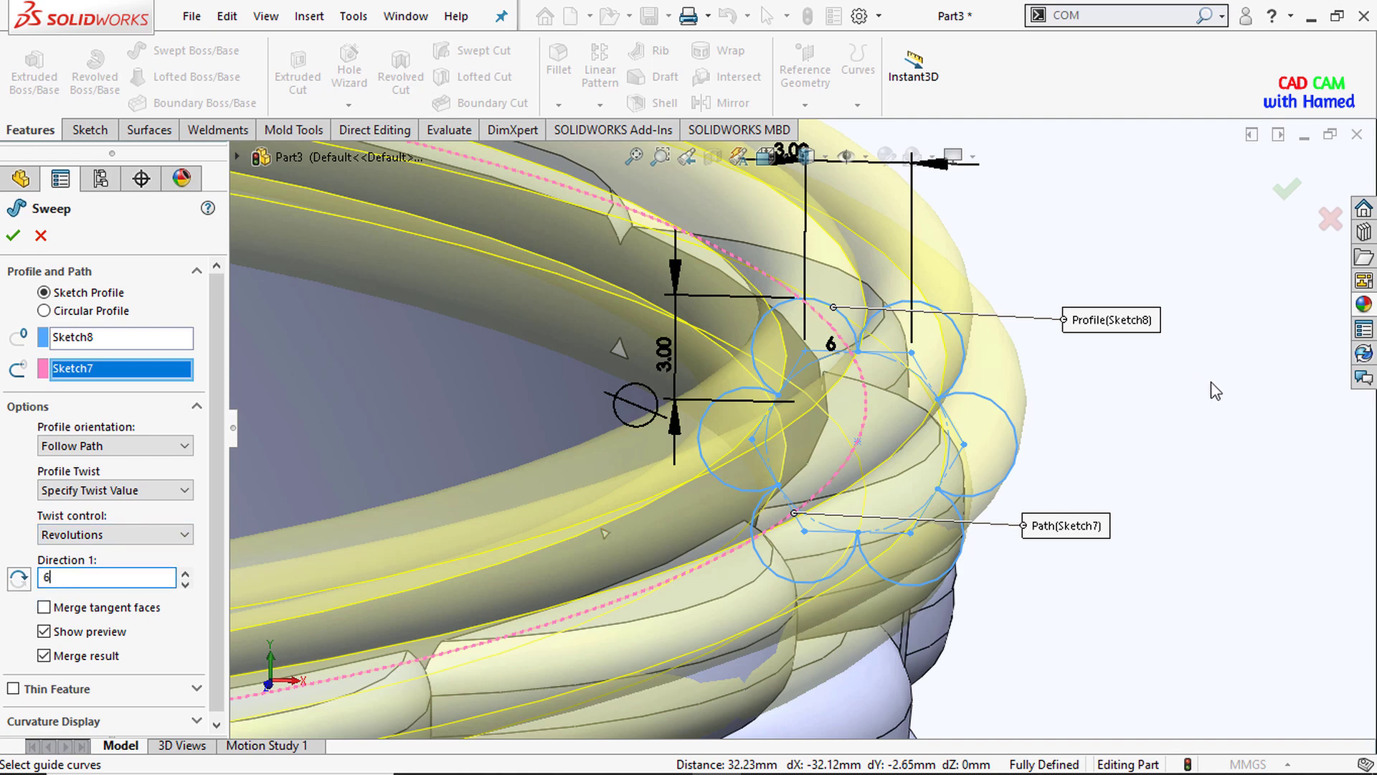
{"action": "key", "text": "Return"}
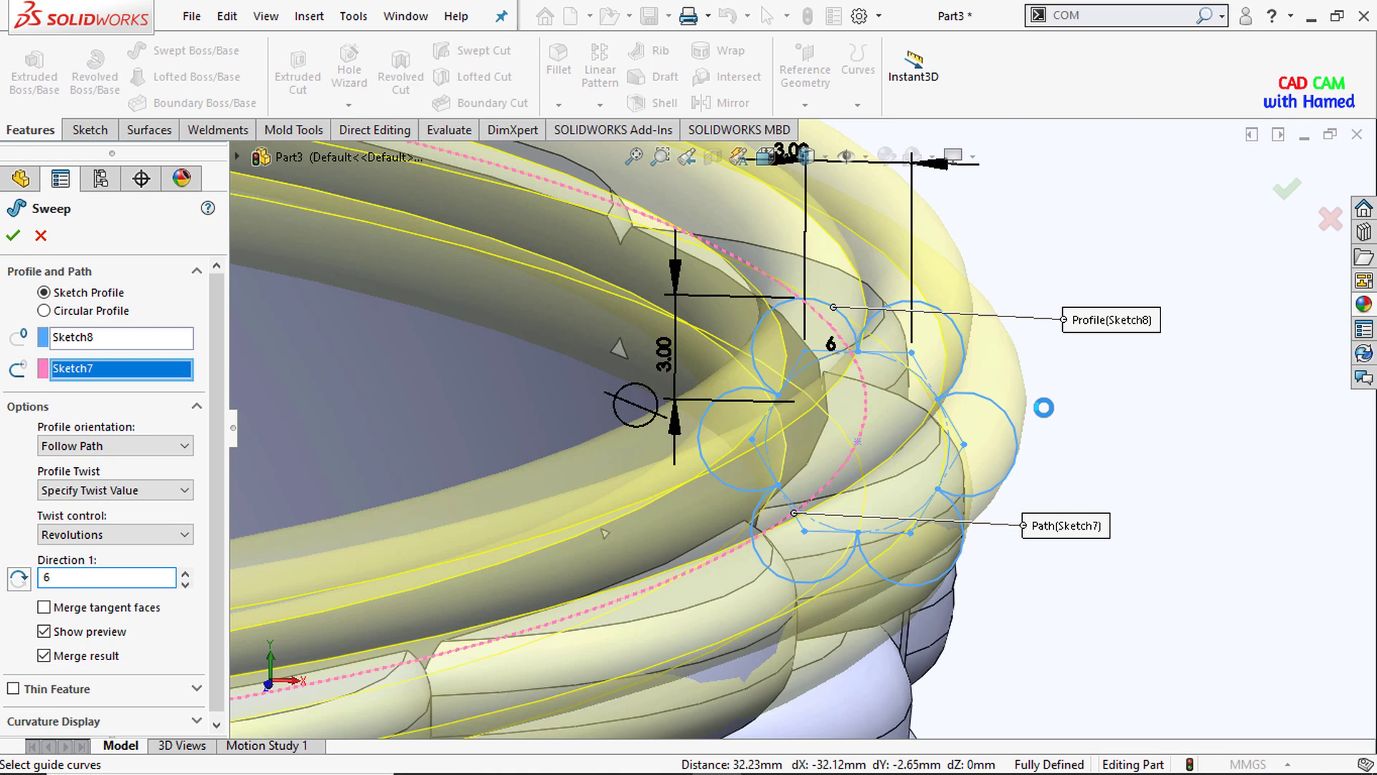
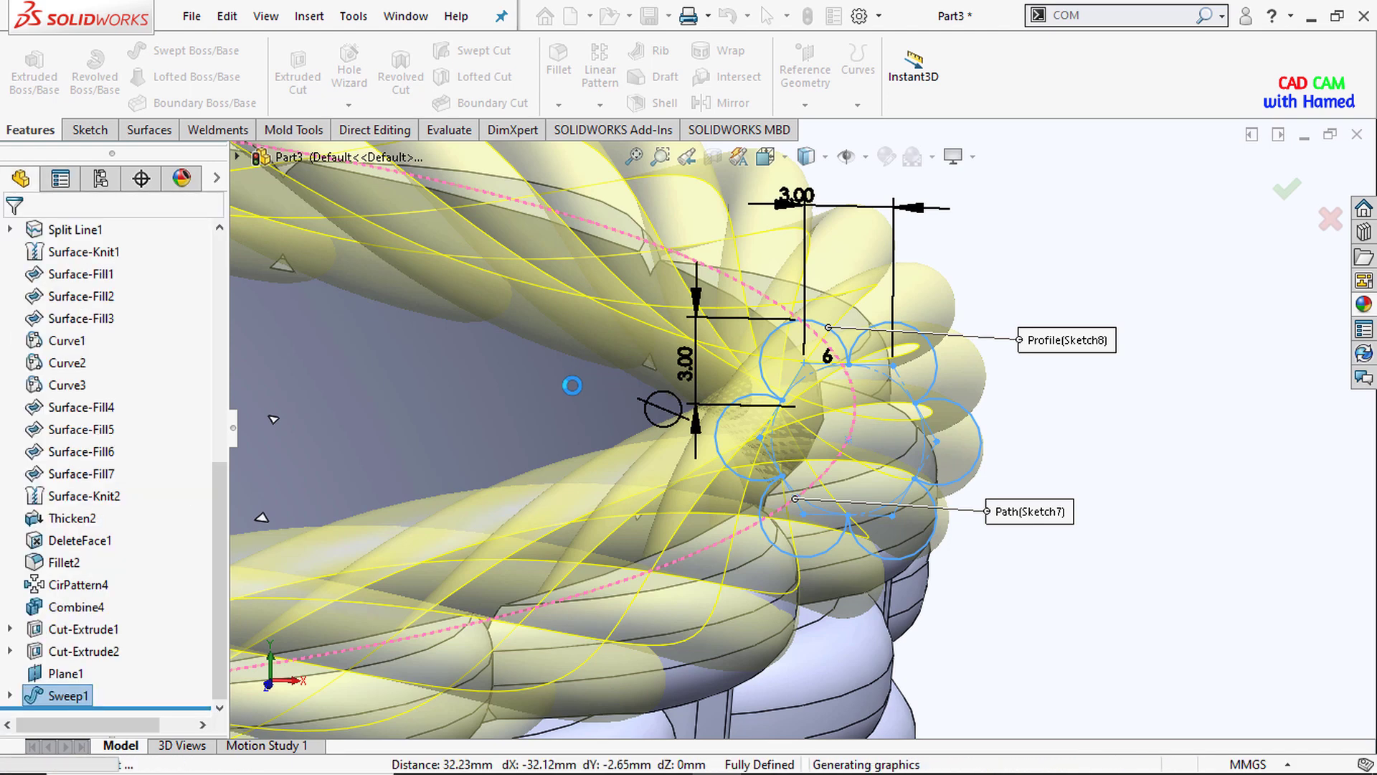
{"action": "scroll", "coordinate": [585, 412], "scroll_direction": "up", "scroll_amount": 10}
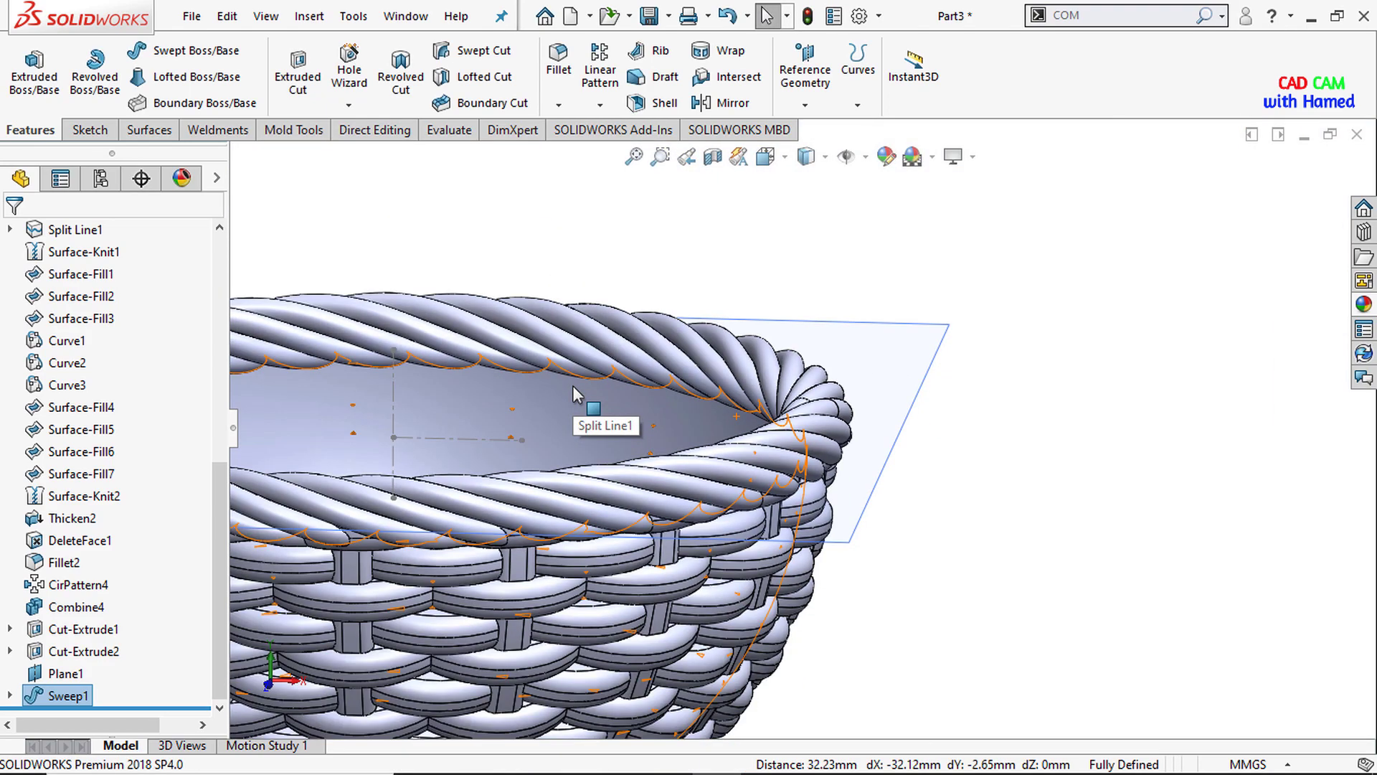
Step: Create a reference plane through a vertex on the basket's underside, parallel to the Top Plane
{"action": "mouse_move", "coordinate": [611, 429]}
{"action": "middle_mouse_down"}
{"action": "mouse_move", "coordinate": [590, 367]}
{"action": "mouse_move", "coordinate": [631, 431]}
{"action": "middle_mouse_up"}
{"action": "scroll", "coordinate": [648, 436], "scroll_direction": "down", "scroll_amount": 5}
{"action": "scroll", "coordinate": [656, 502], "scroll_direction": "up", "scroll_amount": 5}
{"action": "middle_click_drag", "start_coordinate": [742, 596], "coordinate": [824, 384]}
{"action": "scroll", "coordinate": [714, 554], "scroll_direction": "down", "scroll_amount": 5}
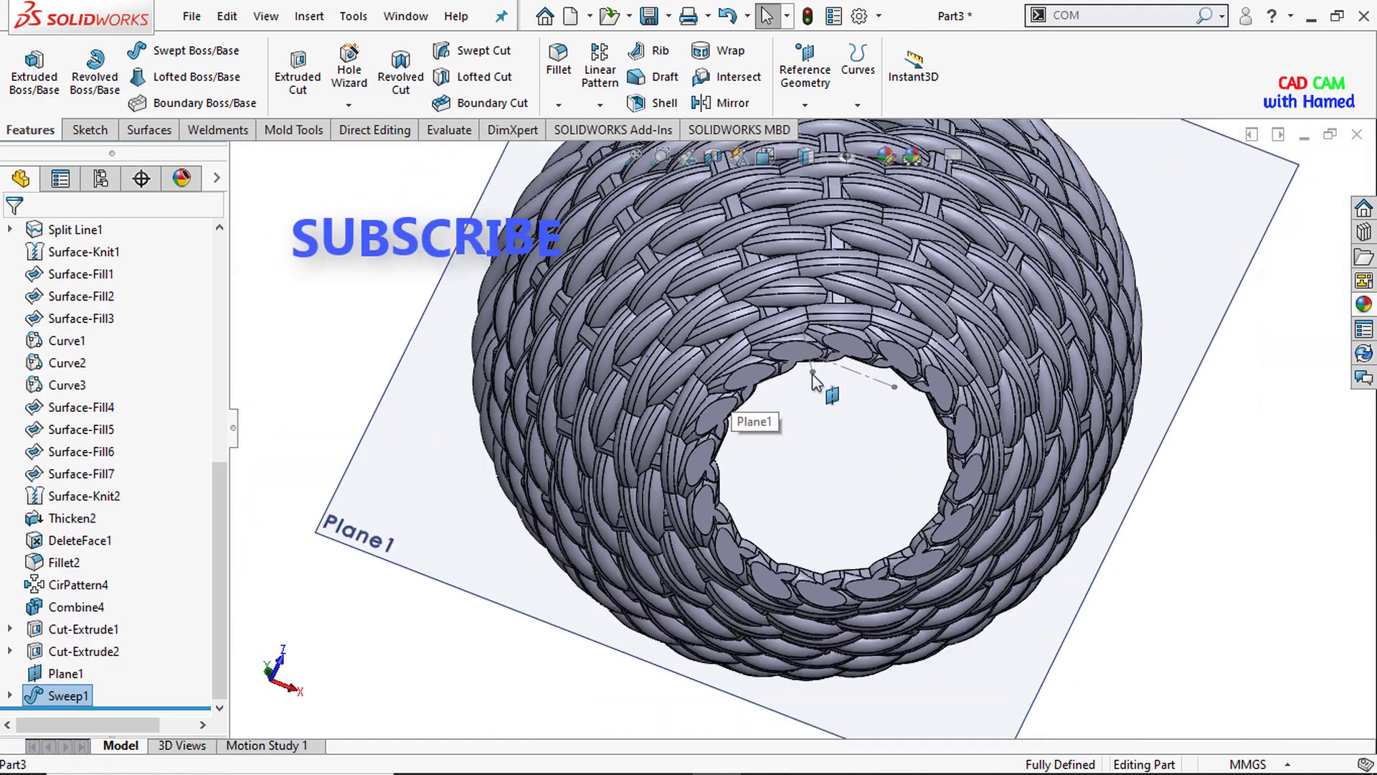
{"action": "scroll", "coordinate": [789, 395], "scroll_direction": "up", "scroll_amount": 3}
{"action": "left_click", "coordinate": [805, 104]}
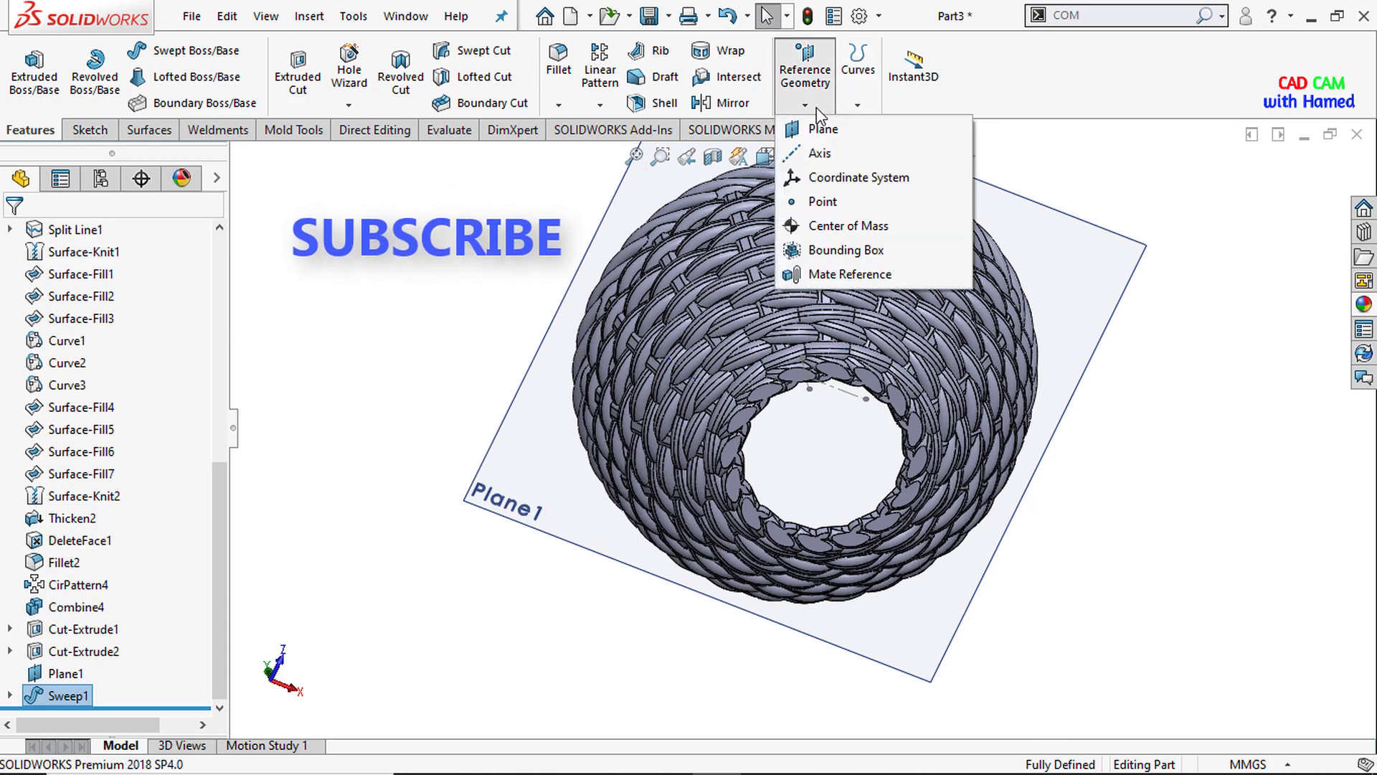
{"action": "left_click", "coordinate": [809, 126]}
{"action": "scroll", "coordinate": [755, 499], "scroll_direction": "down", "scroll_amount": 6}
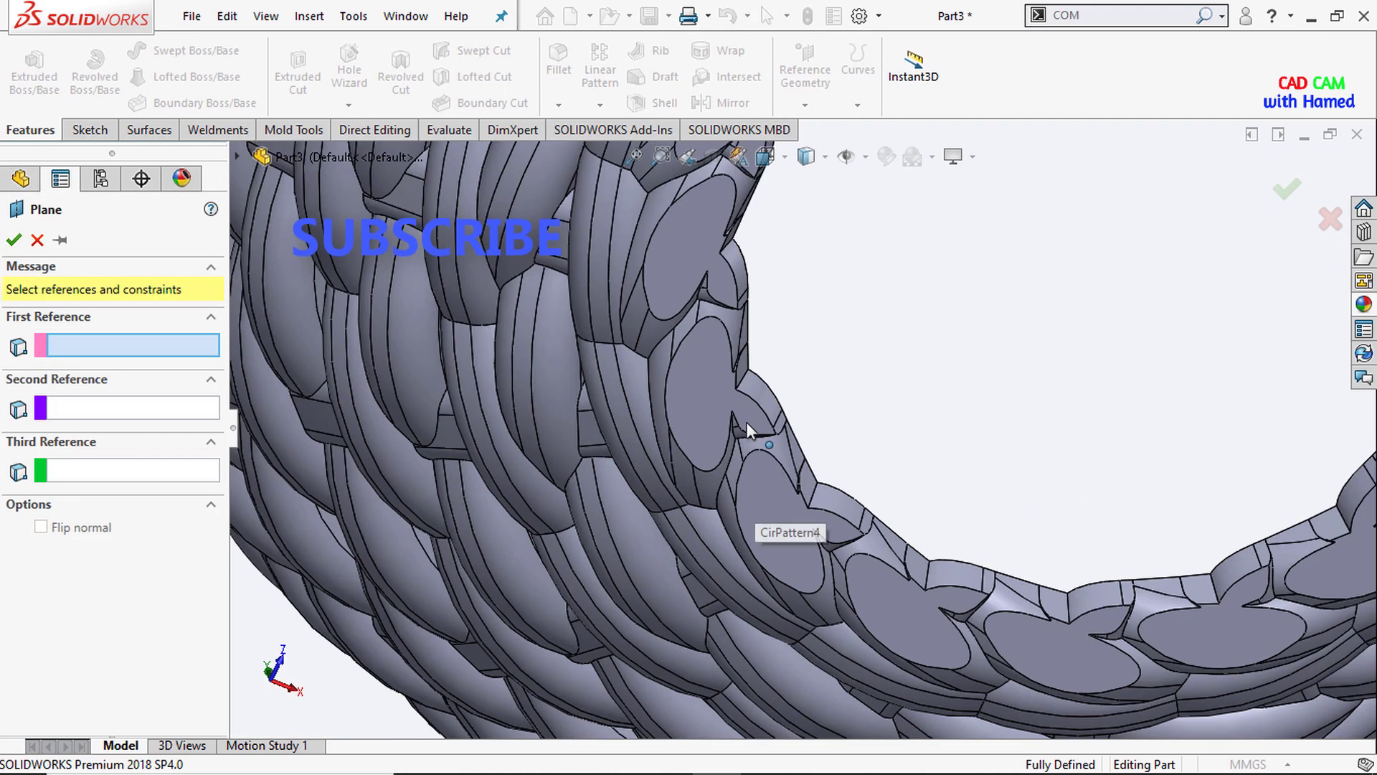
{"action": "left_click", "coordinate": [733, 374]}
{"action": "scroll", "coordinate": [777, 394], "scroll_direction": "up", "scroll_amount": 5}
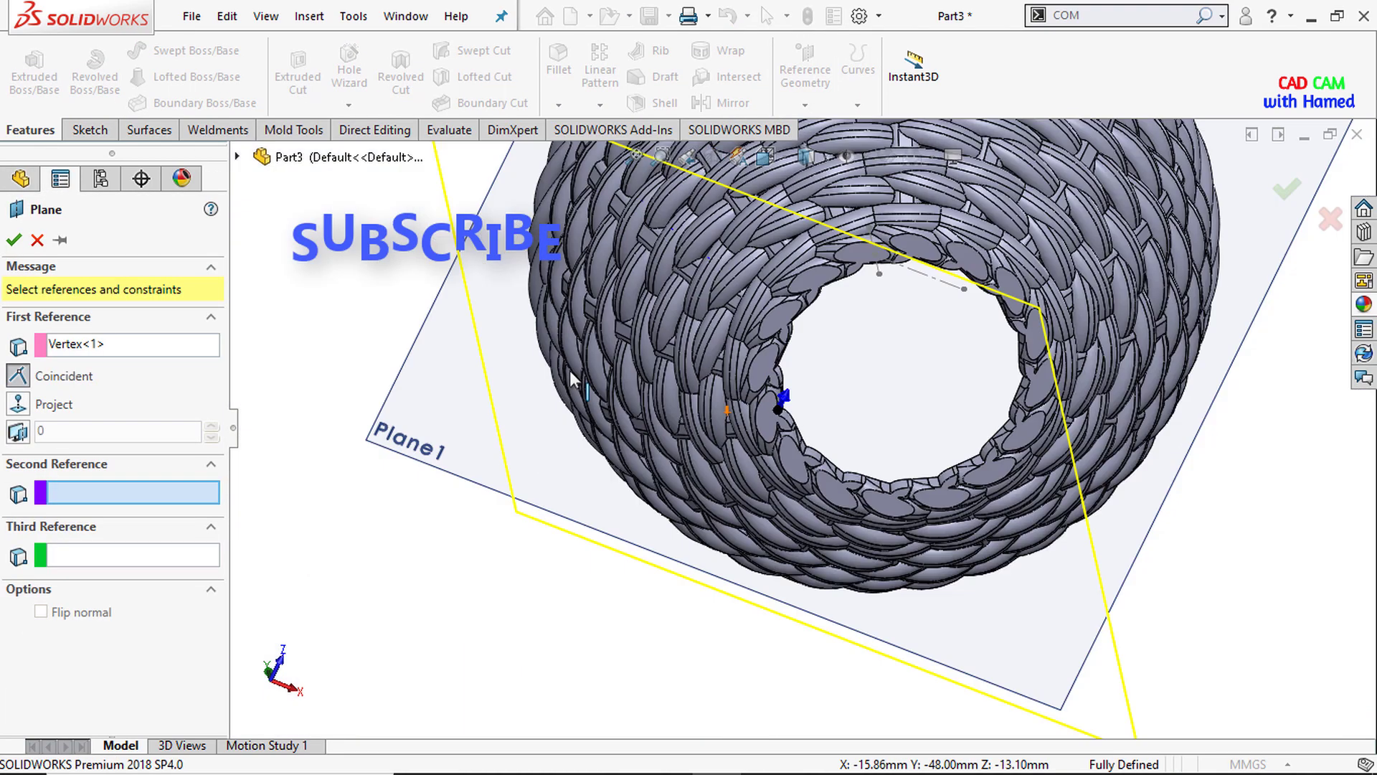
{"action": "left_click", "coordinate": [237, 155]}
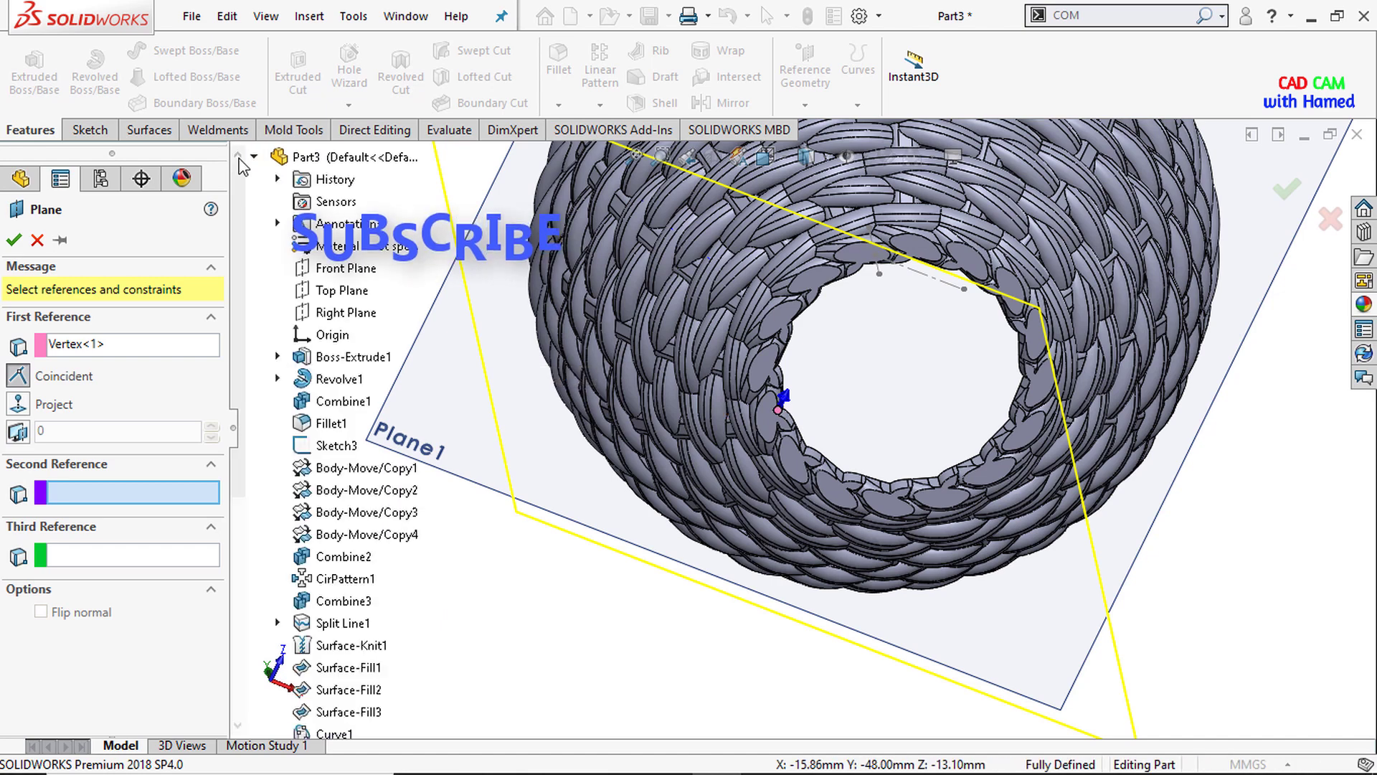
{"action": "left_click", "coordinate": [337, 293]}
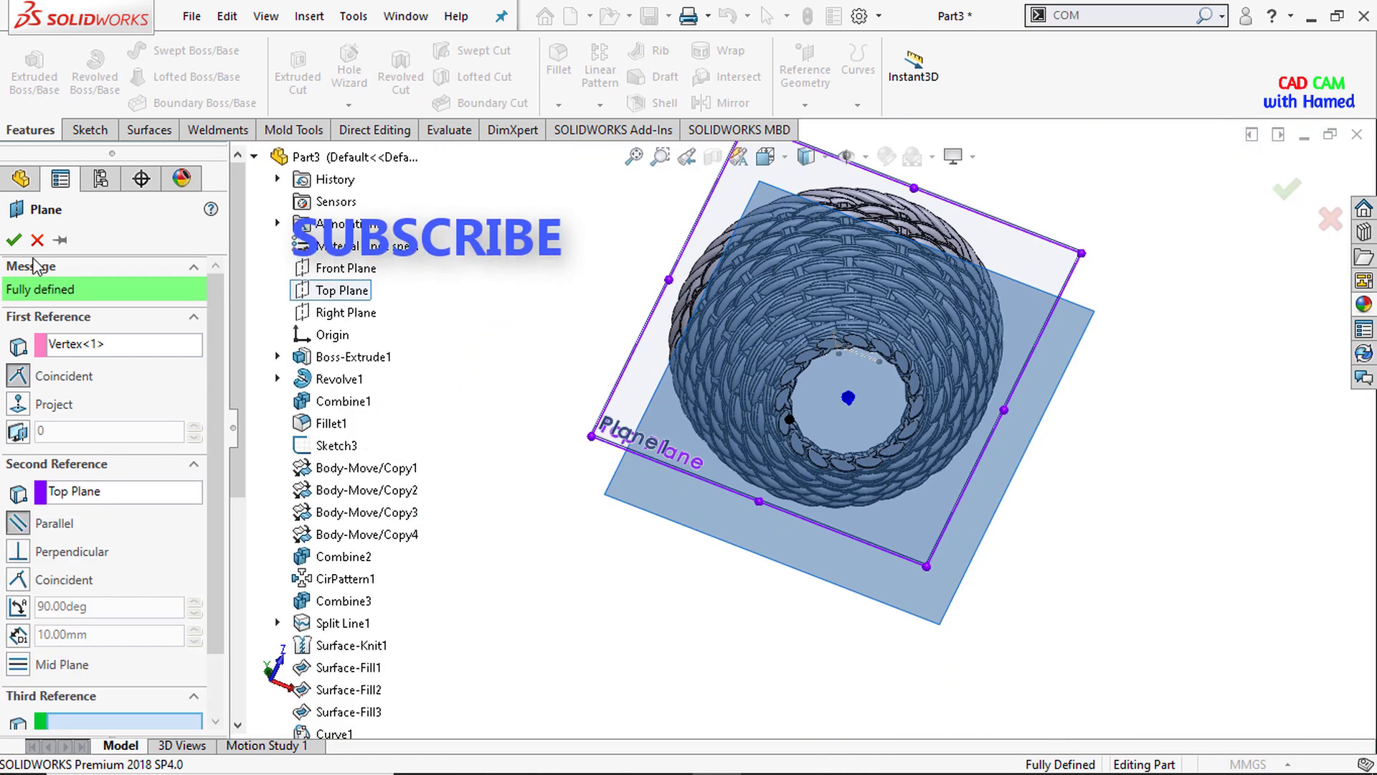
{"action": "left_click", "coordinate": [14, 241]}
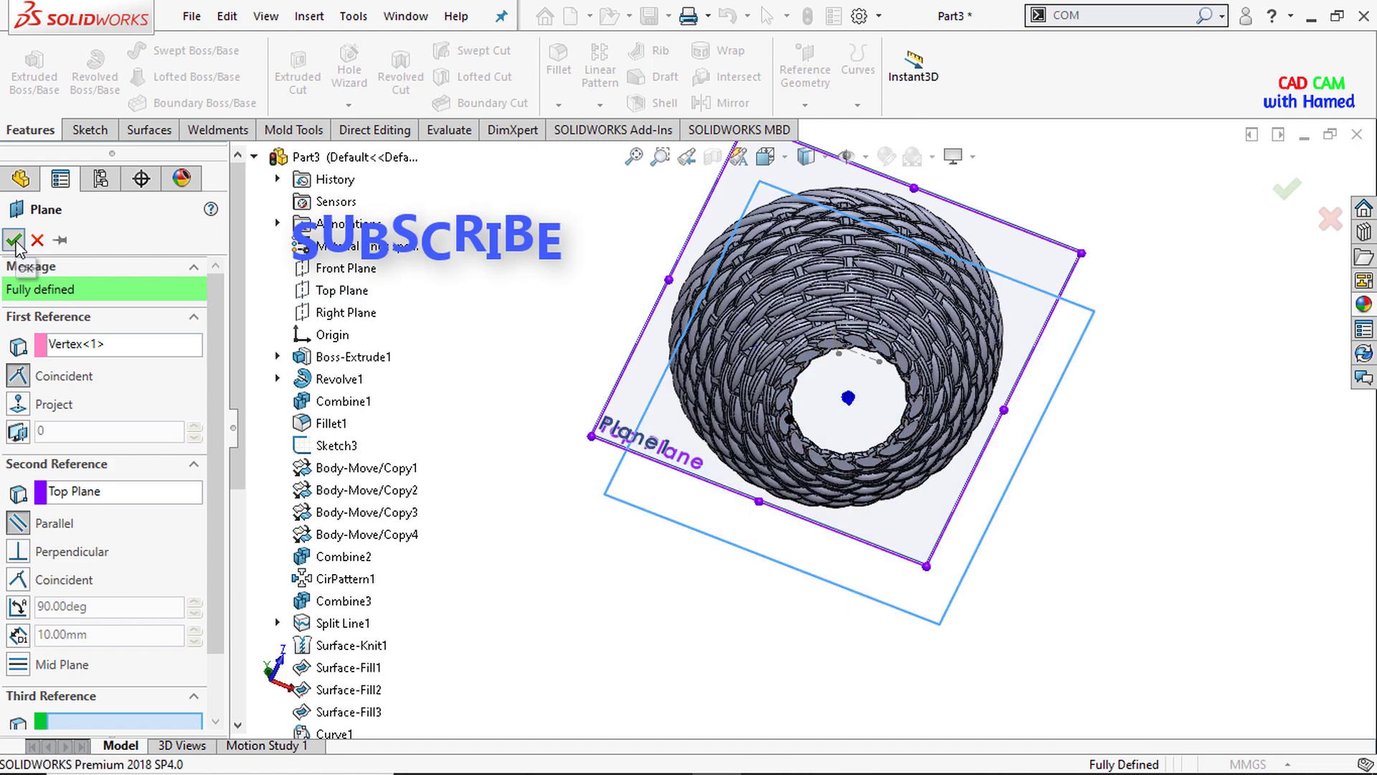
Step: Sketch a circle about 65 mm in diameter on the new bottom plane, centred on the origin
{"action": "left_click", "coordinate": [96, 134]}
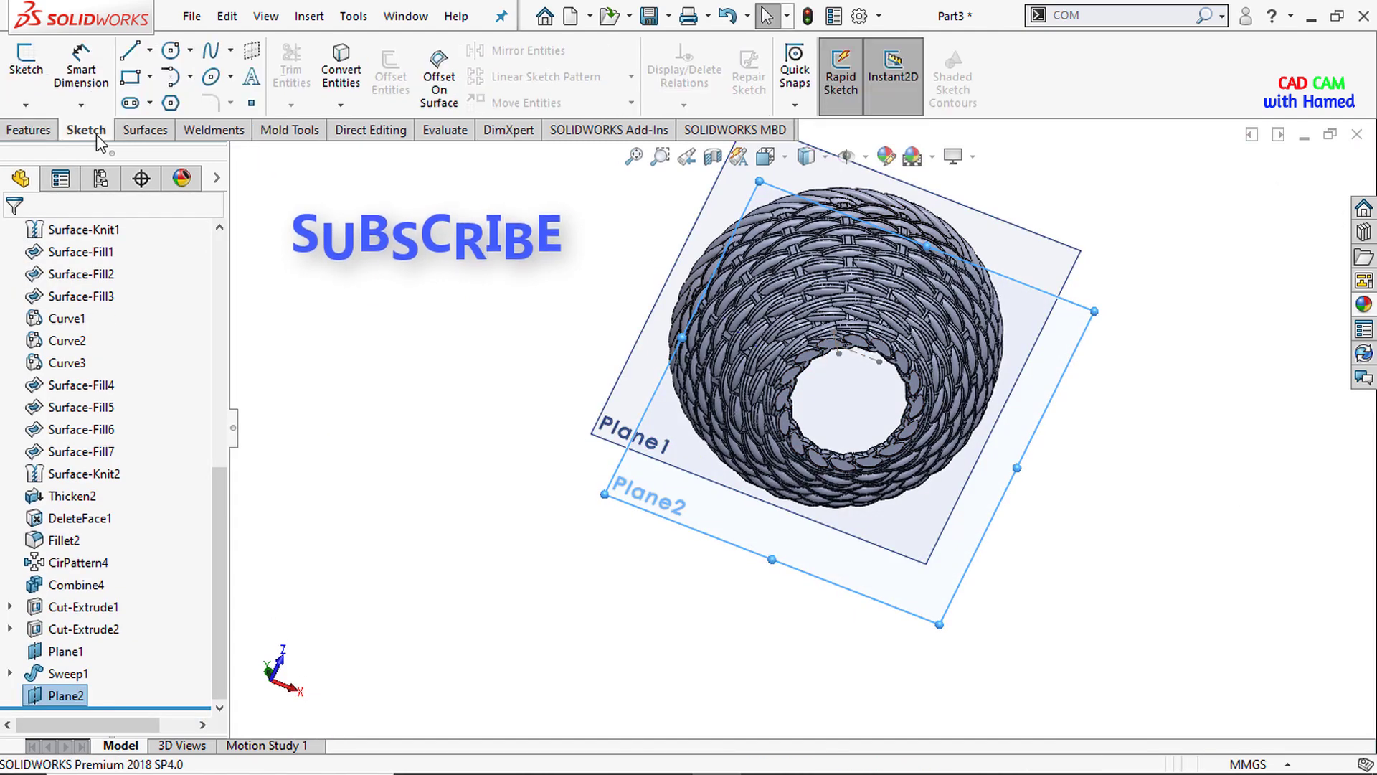
{"action": "left_click", "coordinate": [27, 63]}
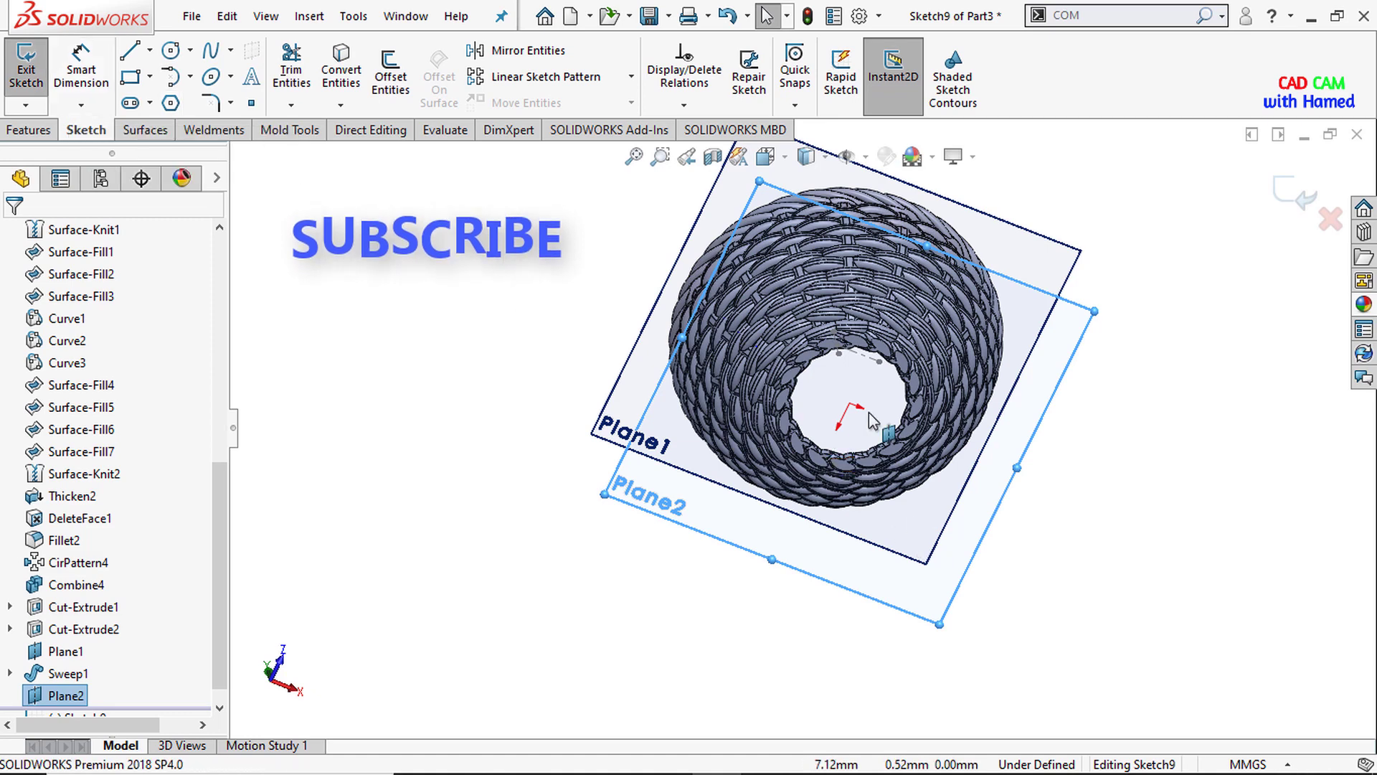
{"action": "key", "text": "ctrl+8"}
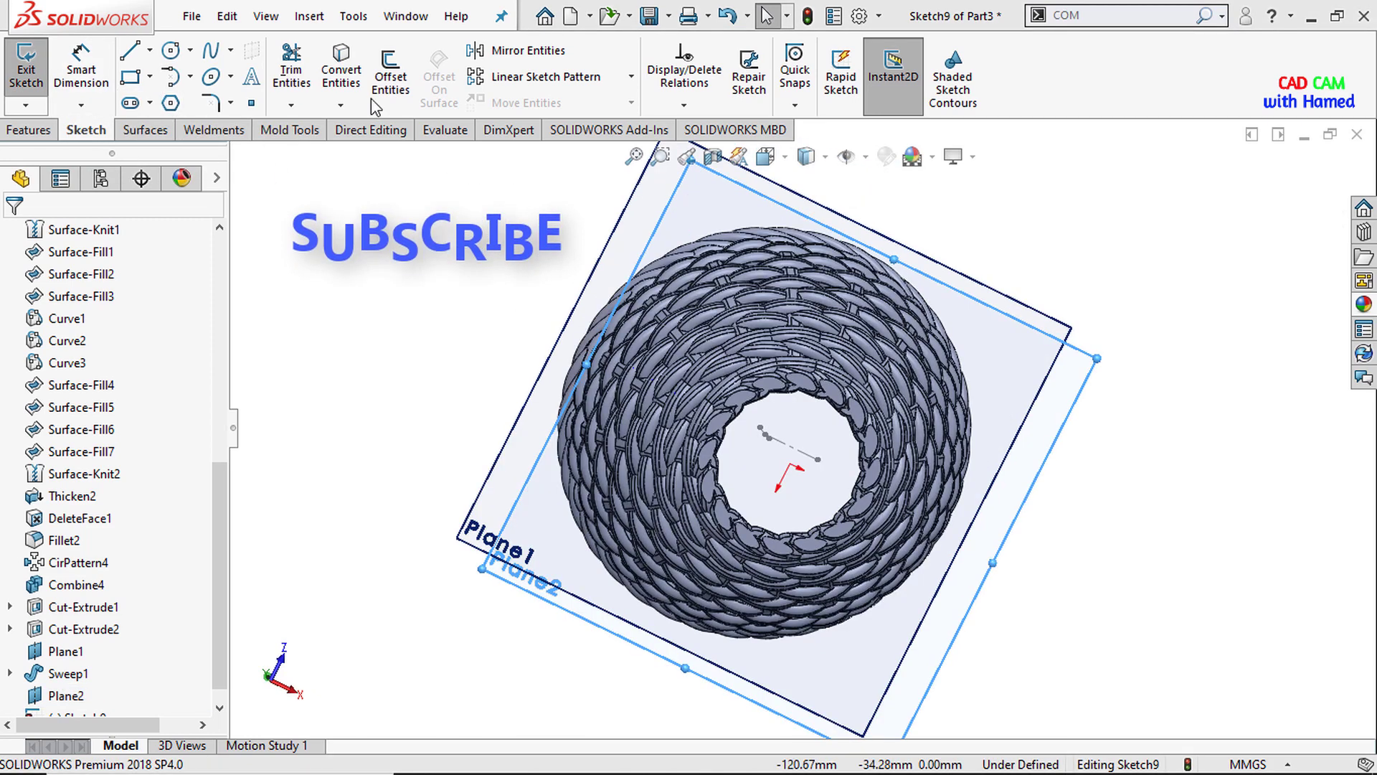
{"action": "left_click", "coordinate": [170, 51]}
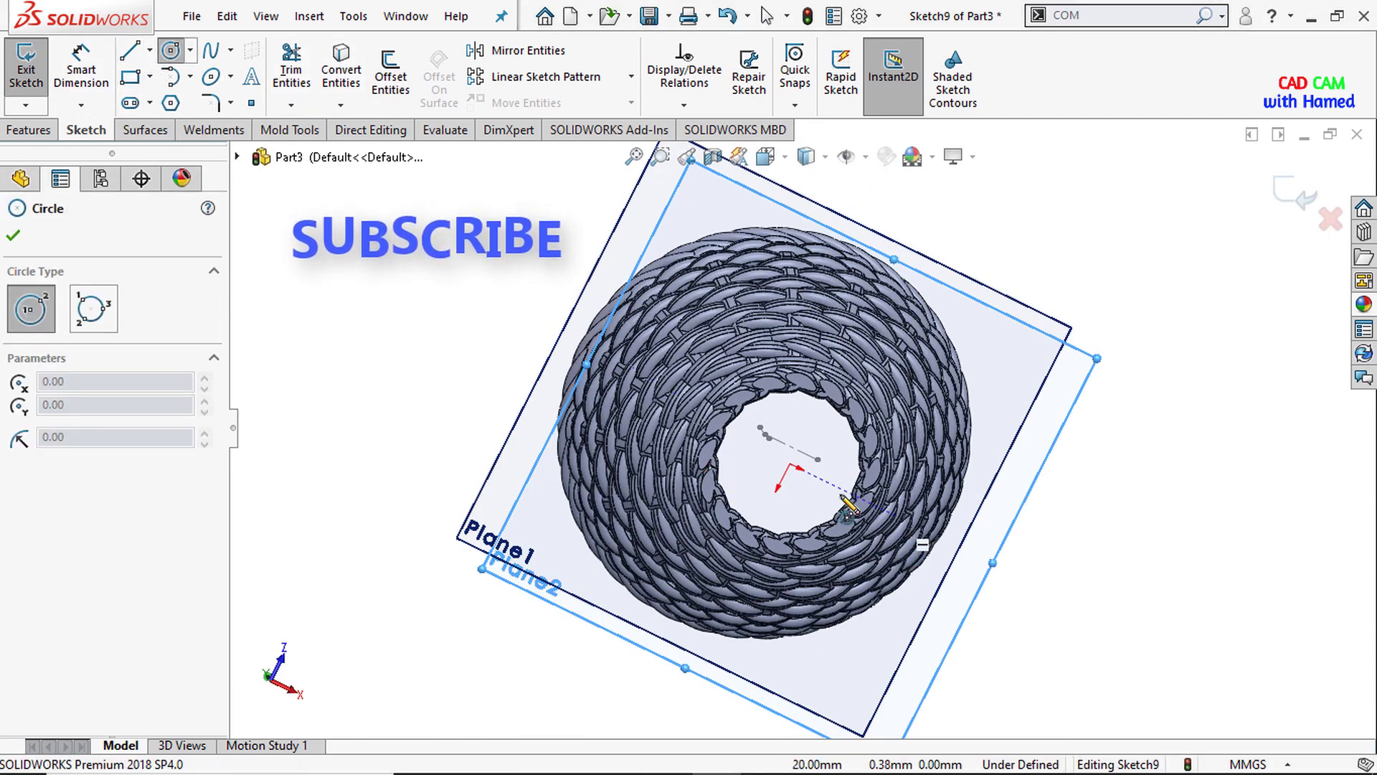
{"action": "left_click", "coordinate": [790, 464]}
{"action": "scroll", "coordinate": [624, 423], "scroll_direction": "down", "scroll_amount": 5}
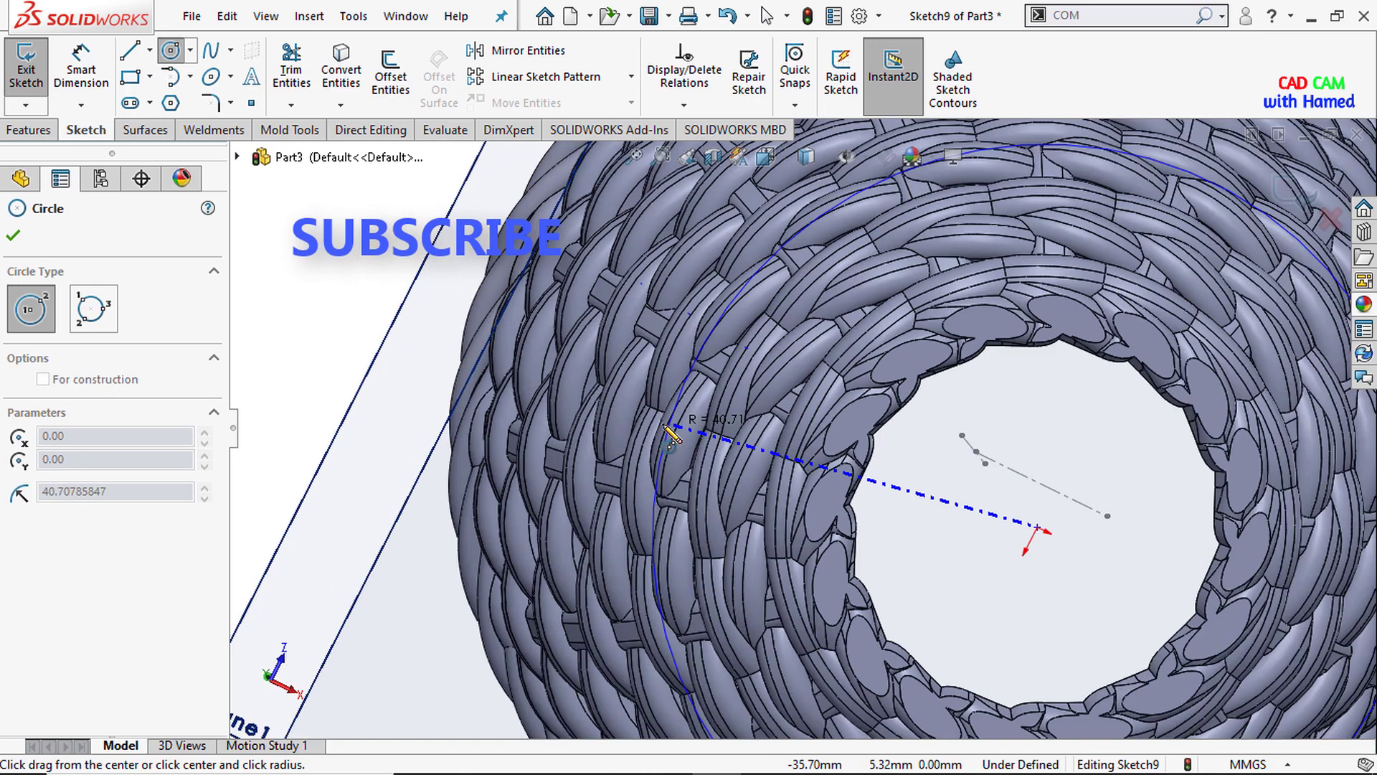
{"action": "left_click", "coordinate": [751, 451]}
Step: Dimension the bottom circle's diameter and set it to 50 mm
{"action": "key", "text": "d"}
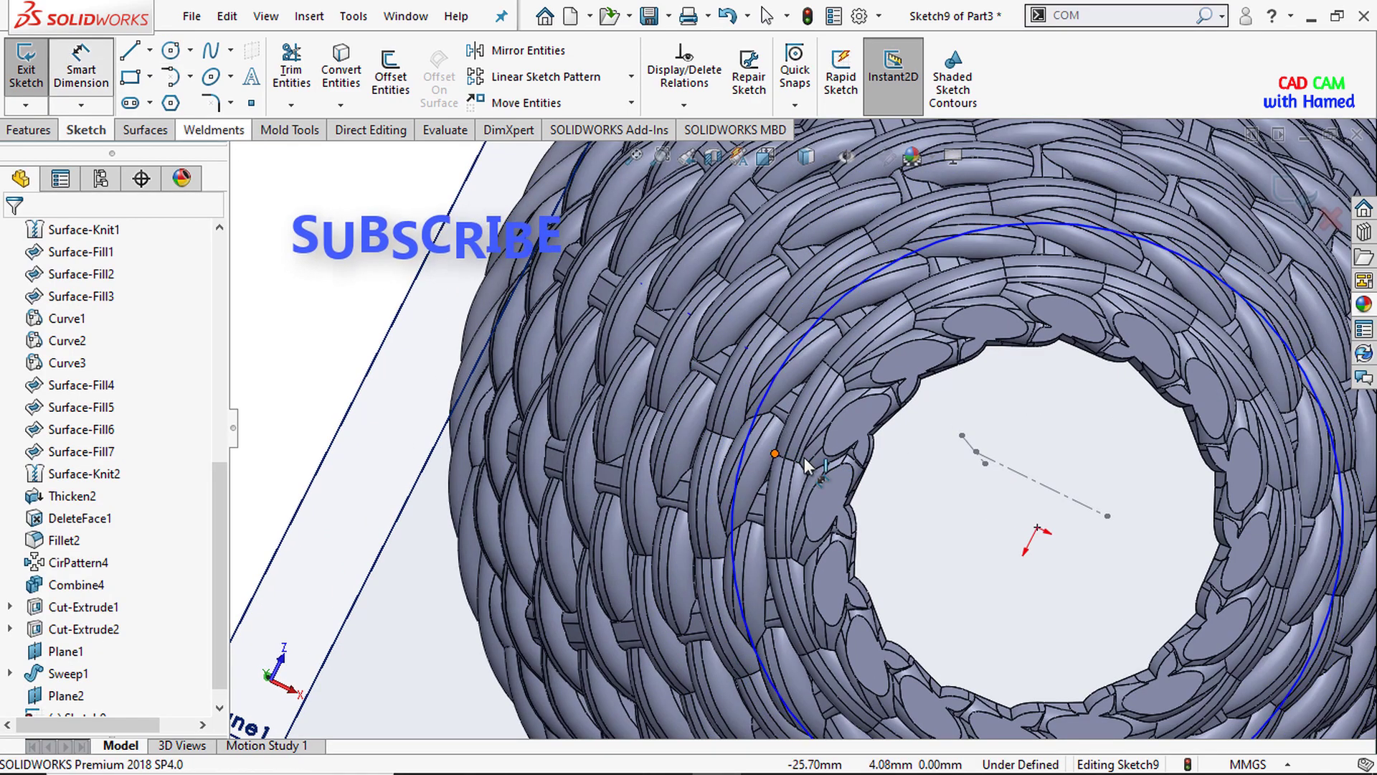
{"action": "scroll", "coordinate": [789, 411], "scroll_direction": "up", "scroll_amount": 3}
{"action": "left_click", "coordinate": [788, 410]}
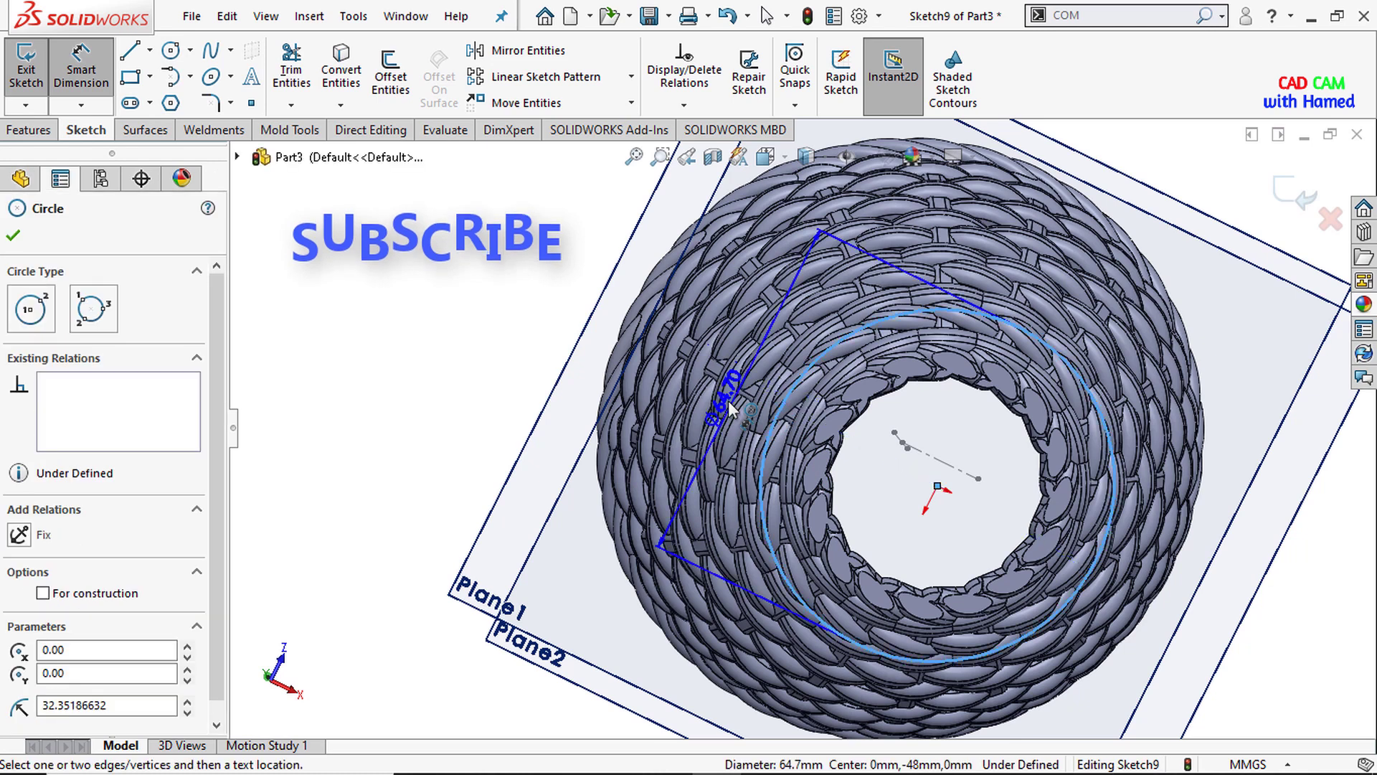
{"action": "left_click", "coordinate": [730, 407]}
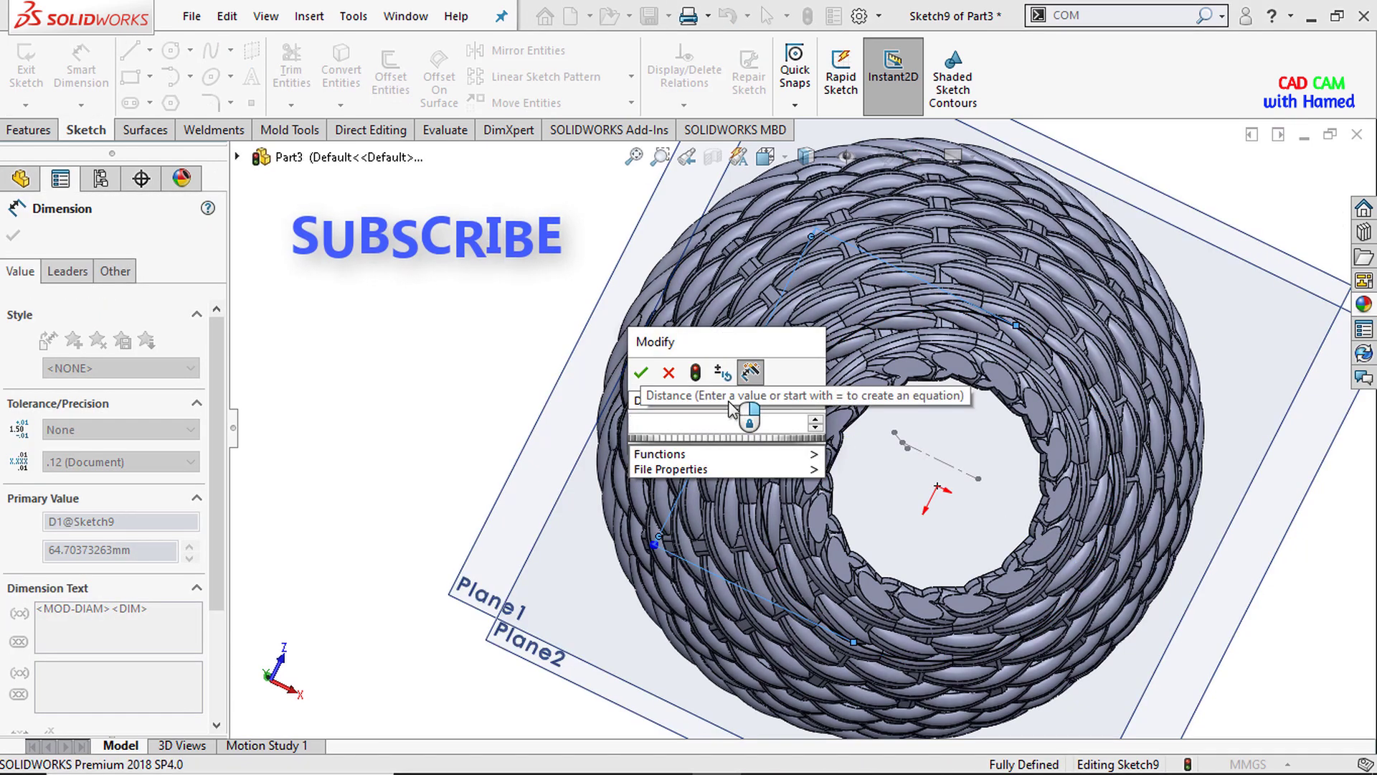
{"action": "type", "text": "50"}
{"action": "left_click", "coordinate": [641, 373]}
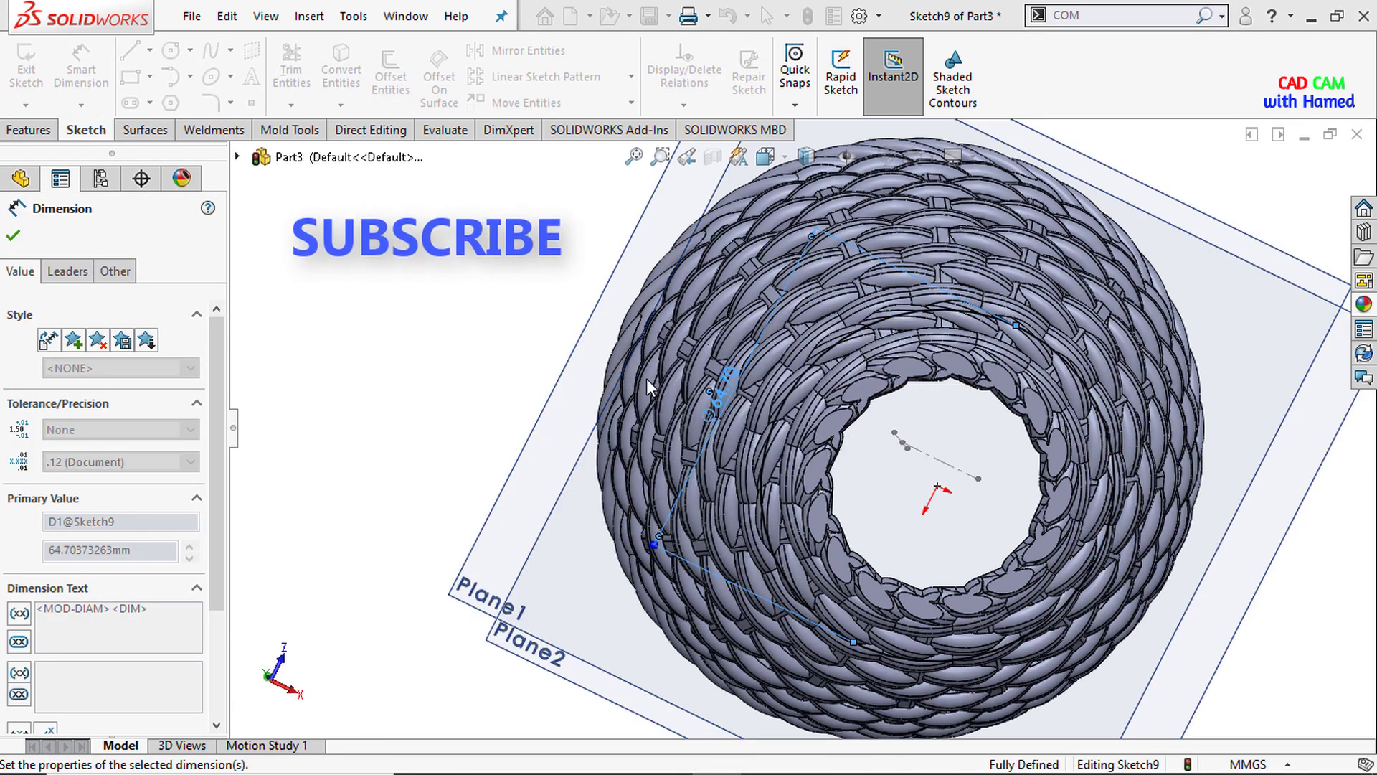
Step: Start a boss extrusion of the bottom circle with a blind depth of 2.5 mm in the first direction
{"action": "left_click", "coordinate": [30, 132]}
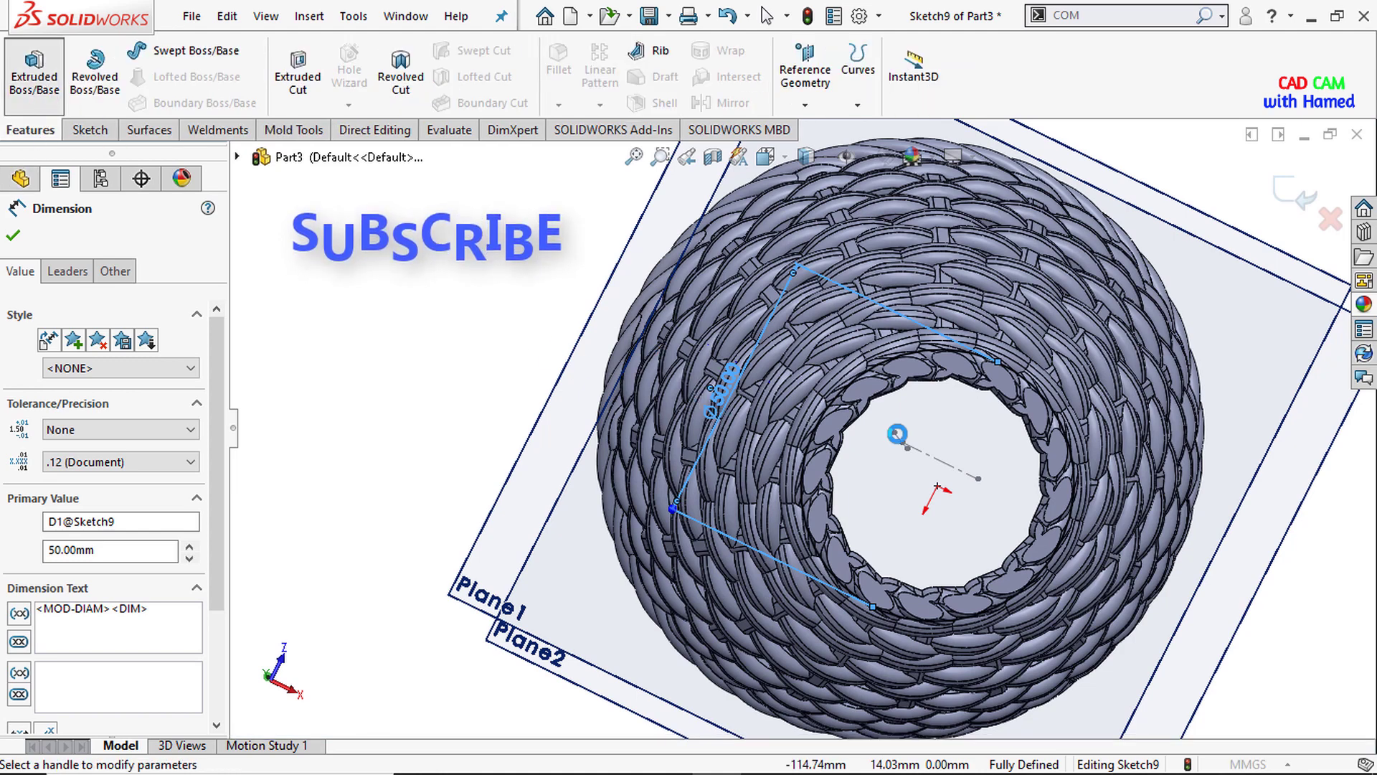
{"action": "middle_click_drag", "start_coordinate": [703, 459], "coordinate": [689, 603]}
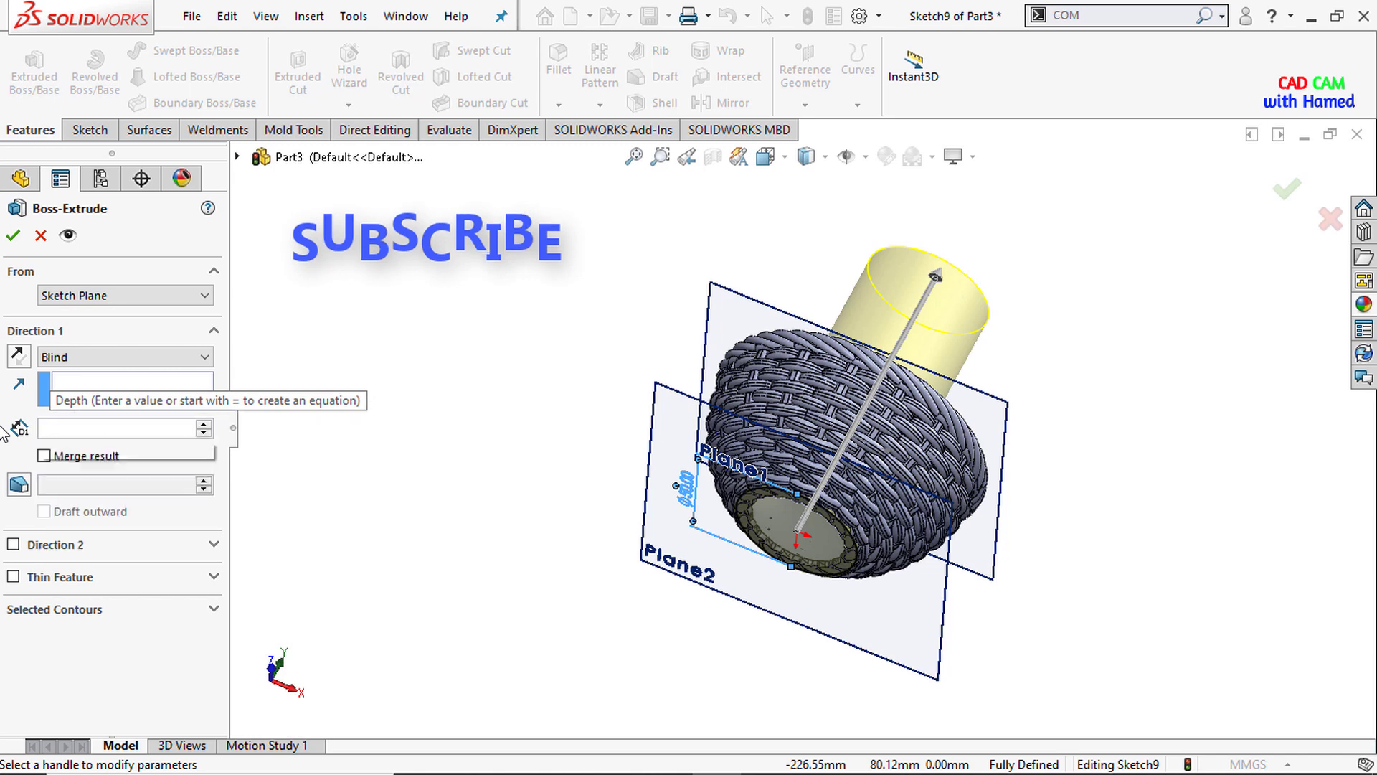
{"action": "type", "text": "2.5"}
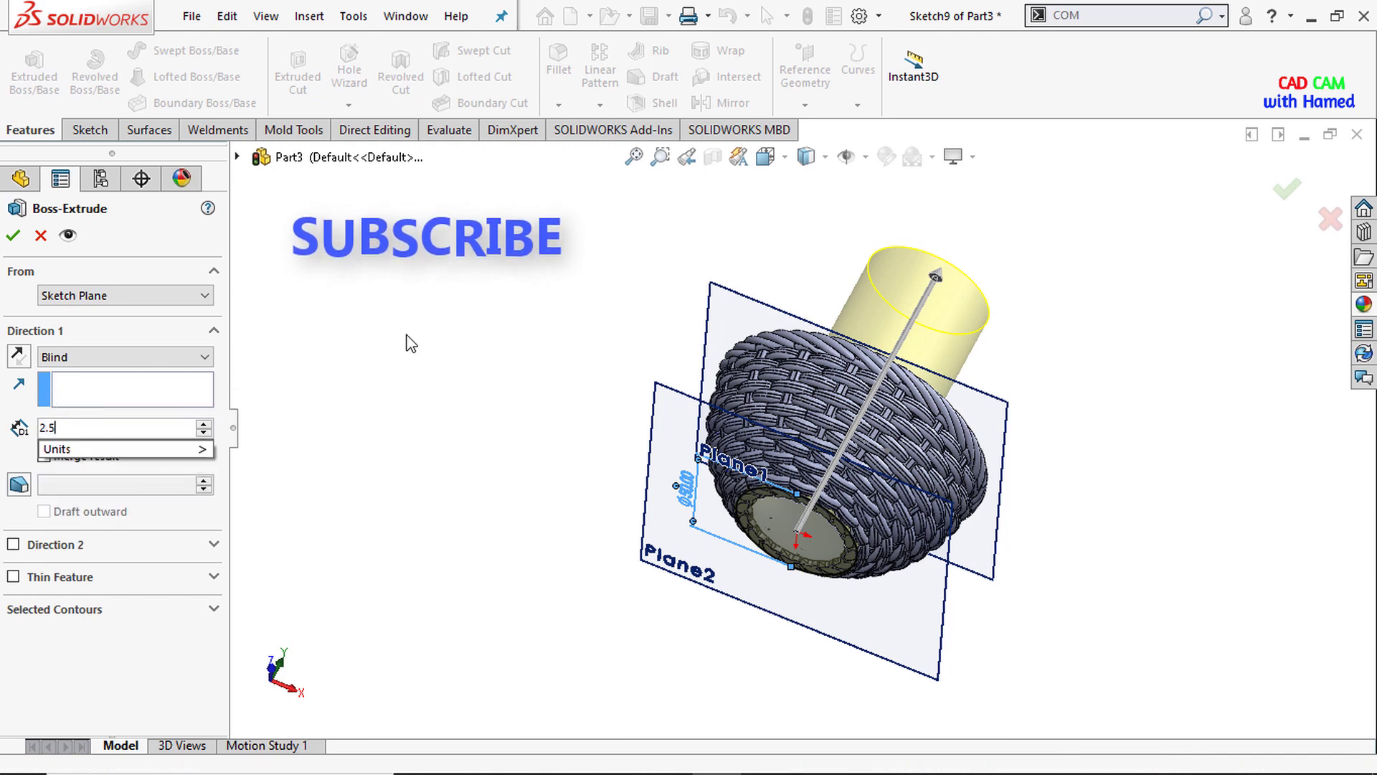
{"action": "key", "text": "Return"}
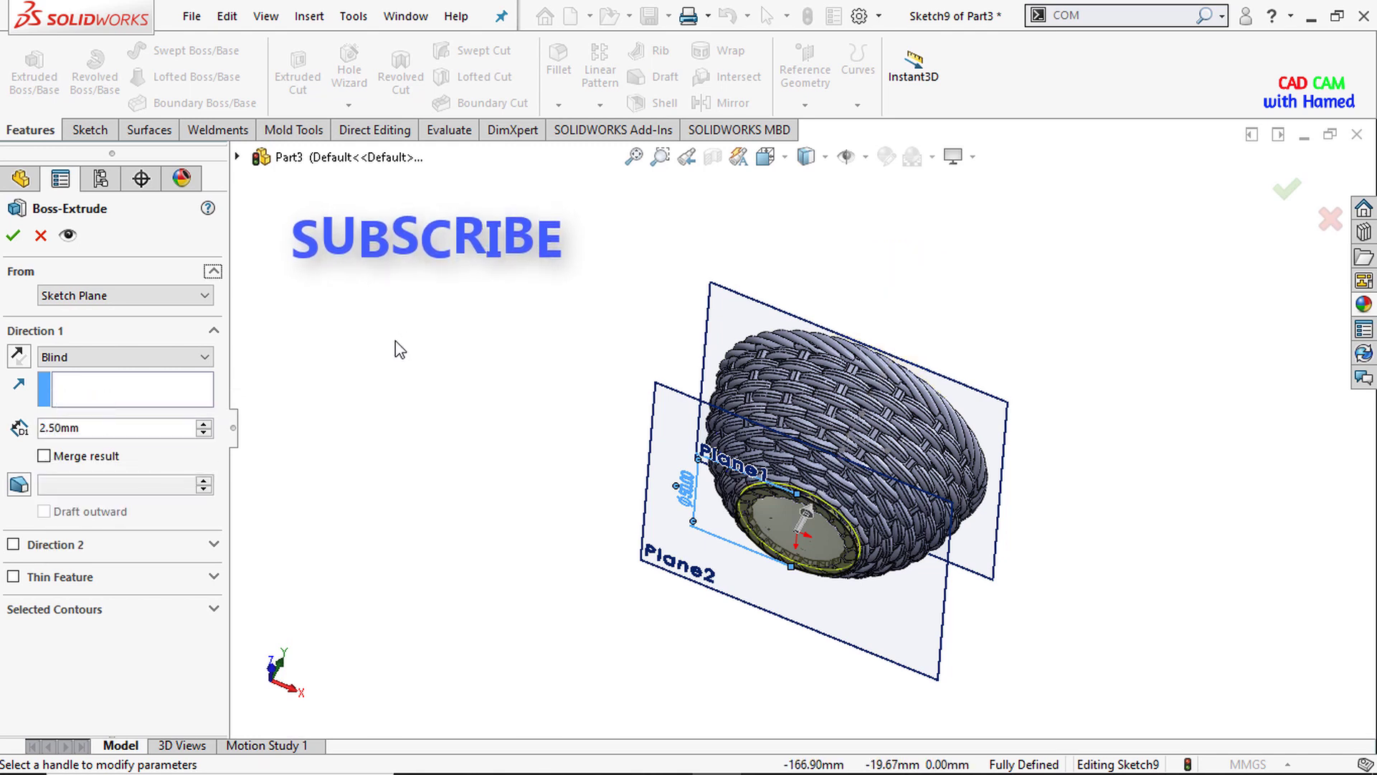
Step: Extend the base extrusion in the second direction with a blind depth of 7 mm
{"action": "left_click", "coordinate": [13, 545]}
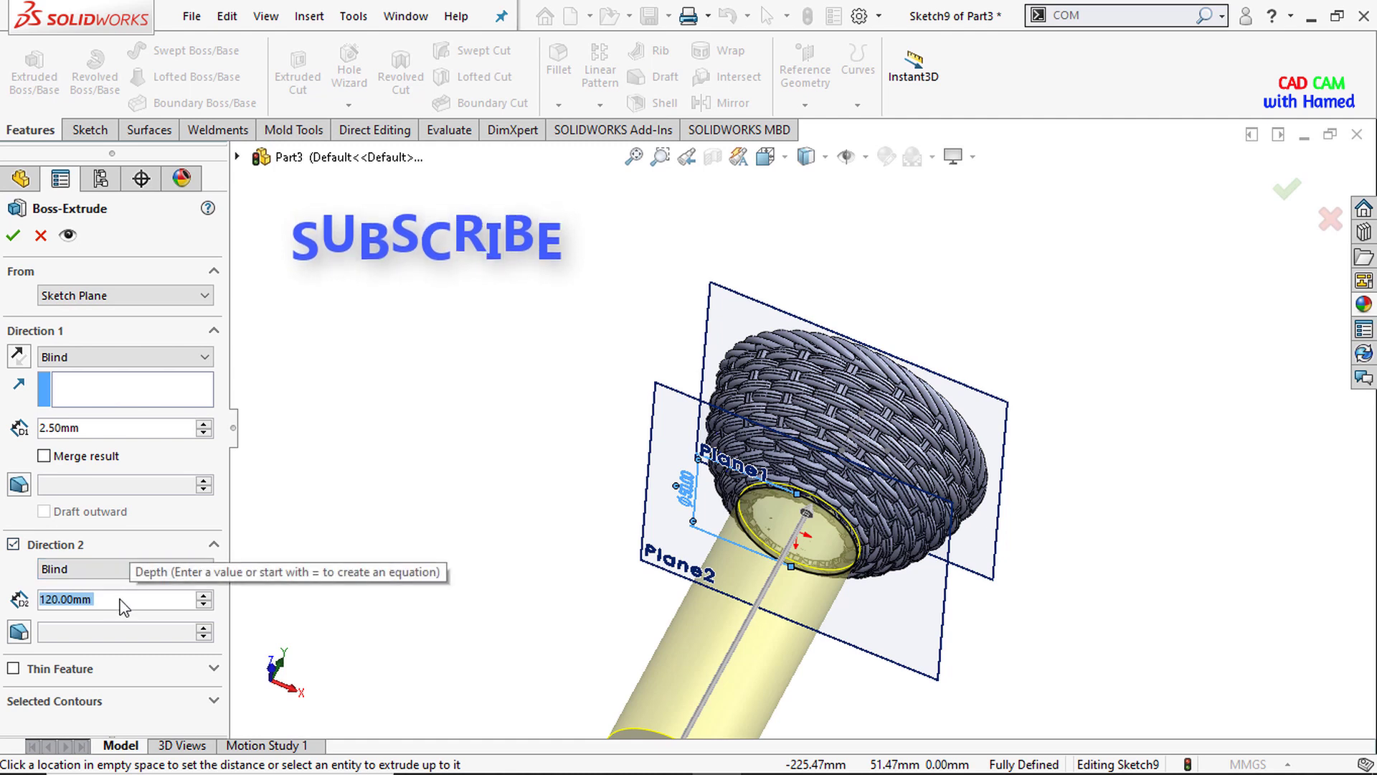
{"action": "key", "text": "BackSpace"}
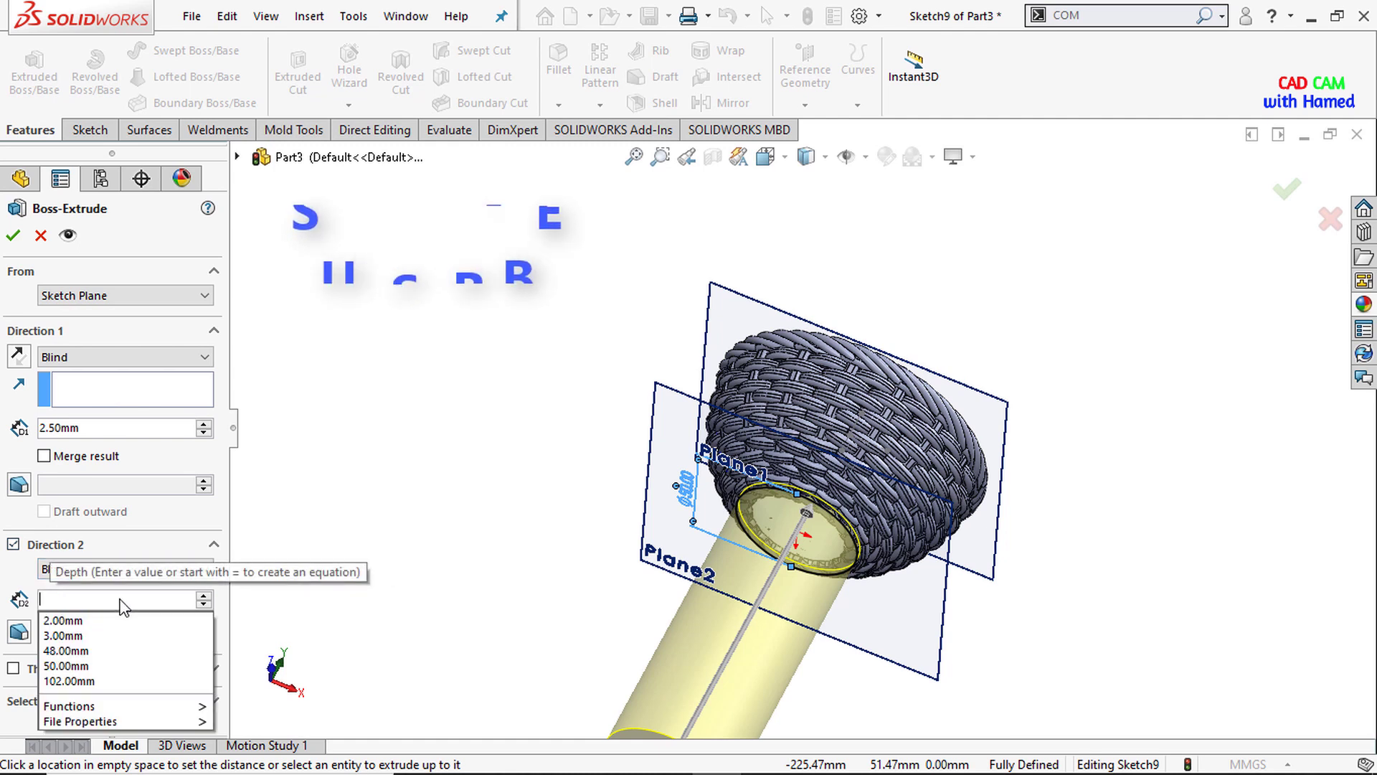
{"action": "type", "text": "7."}
{"action": "key", "text": "BackSpace"}
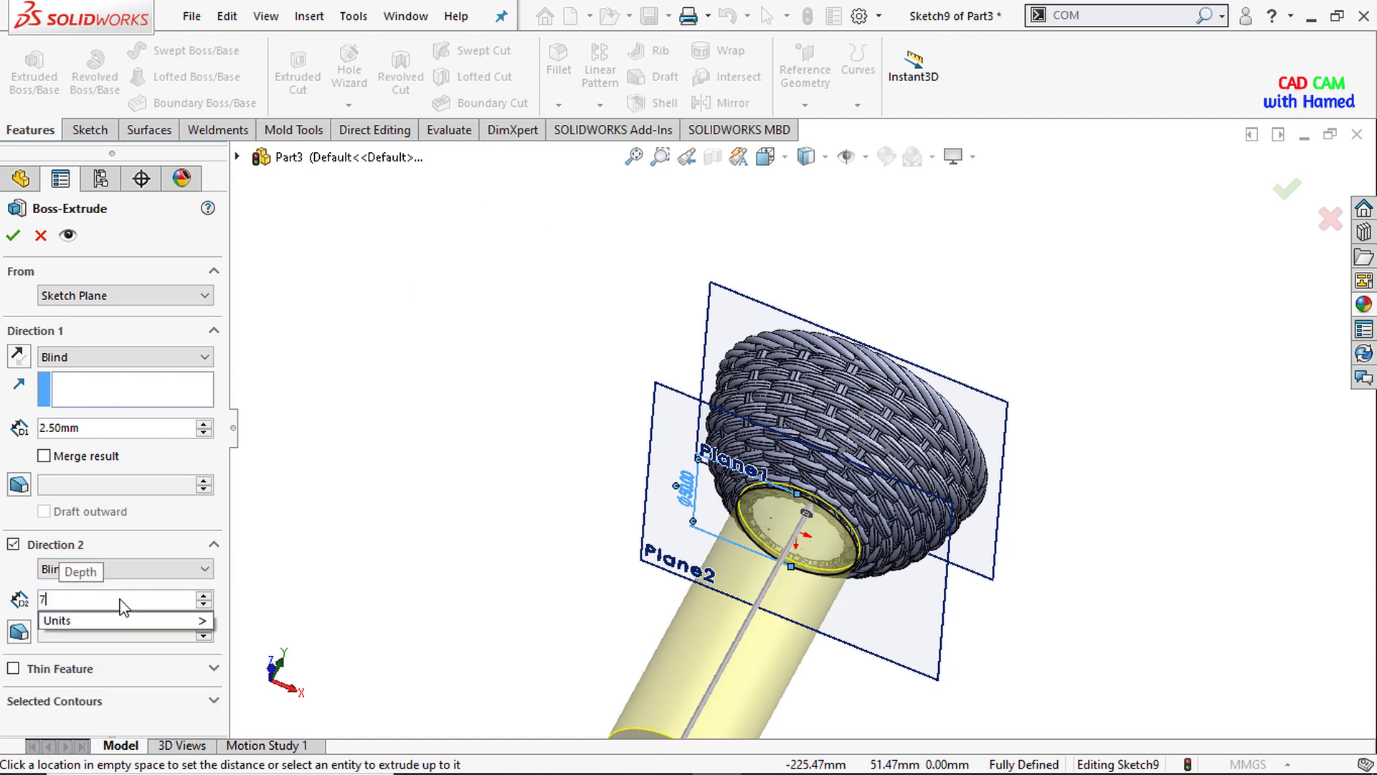
{"action": "key", "text": "Return"}
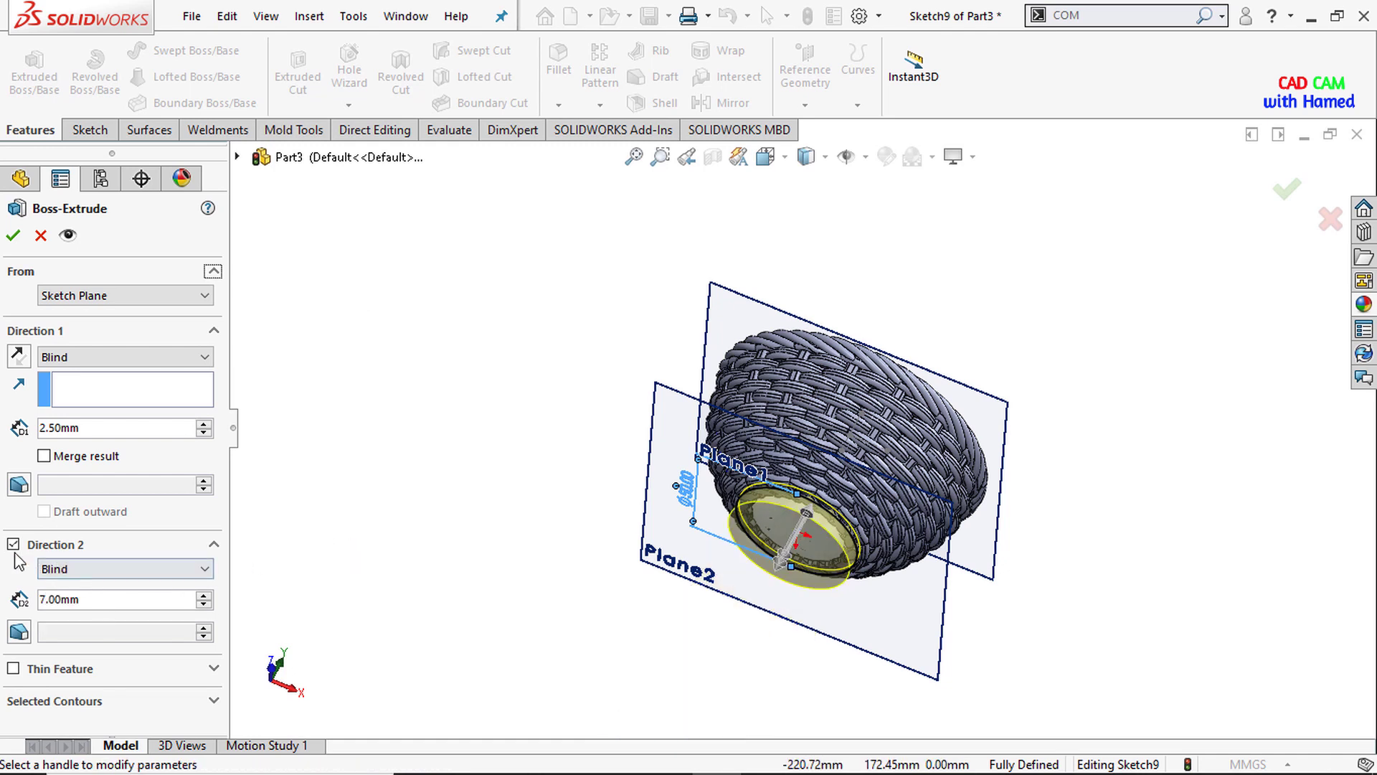
Step: Add a 2° outward draft to the first direction of the base extrusion
{"action": "left_click", "coordinate": [20, 486]}
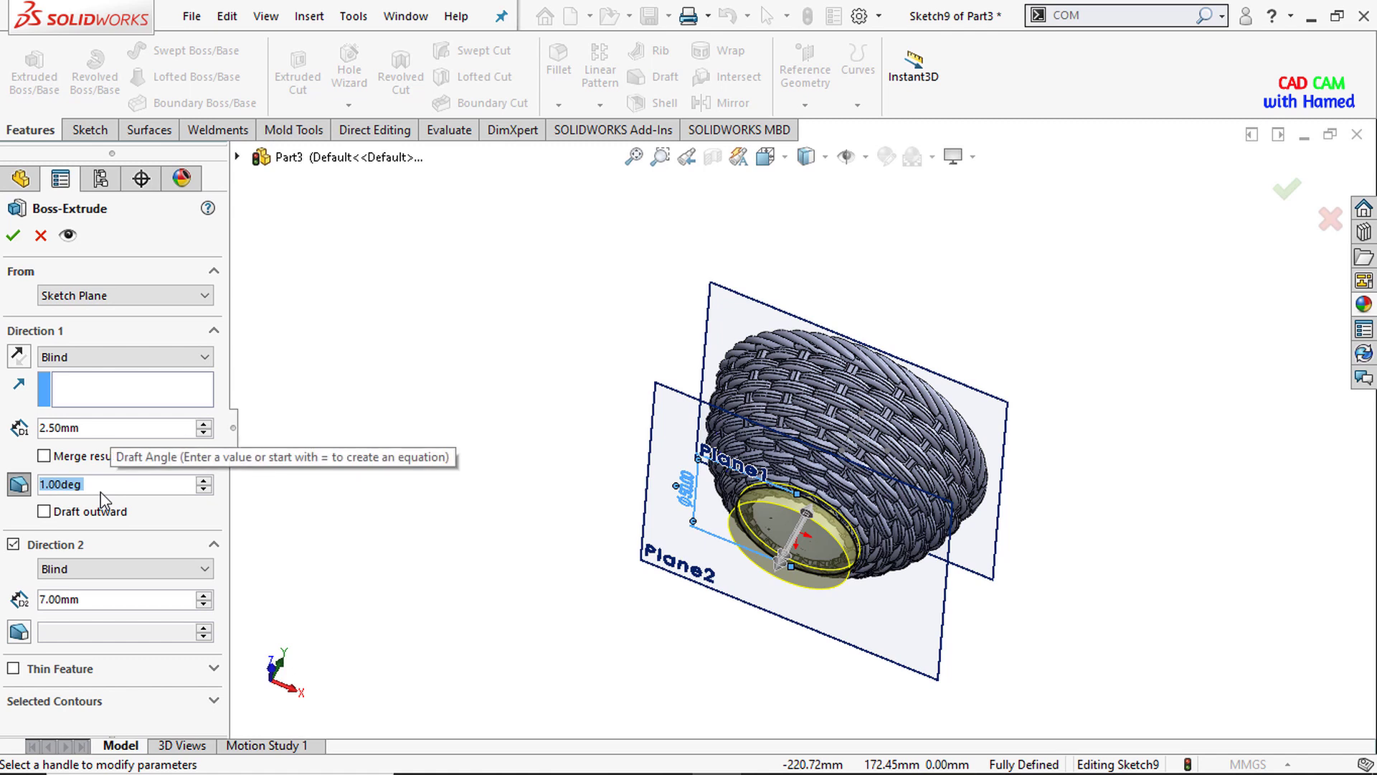
{"action": "key", "text": "BackSpace"}
{"action": "type", "text": "2"}
{"action": "key", "text": "Return"}
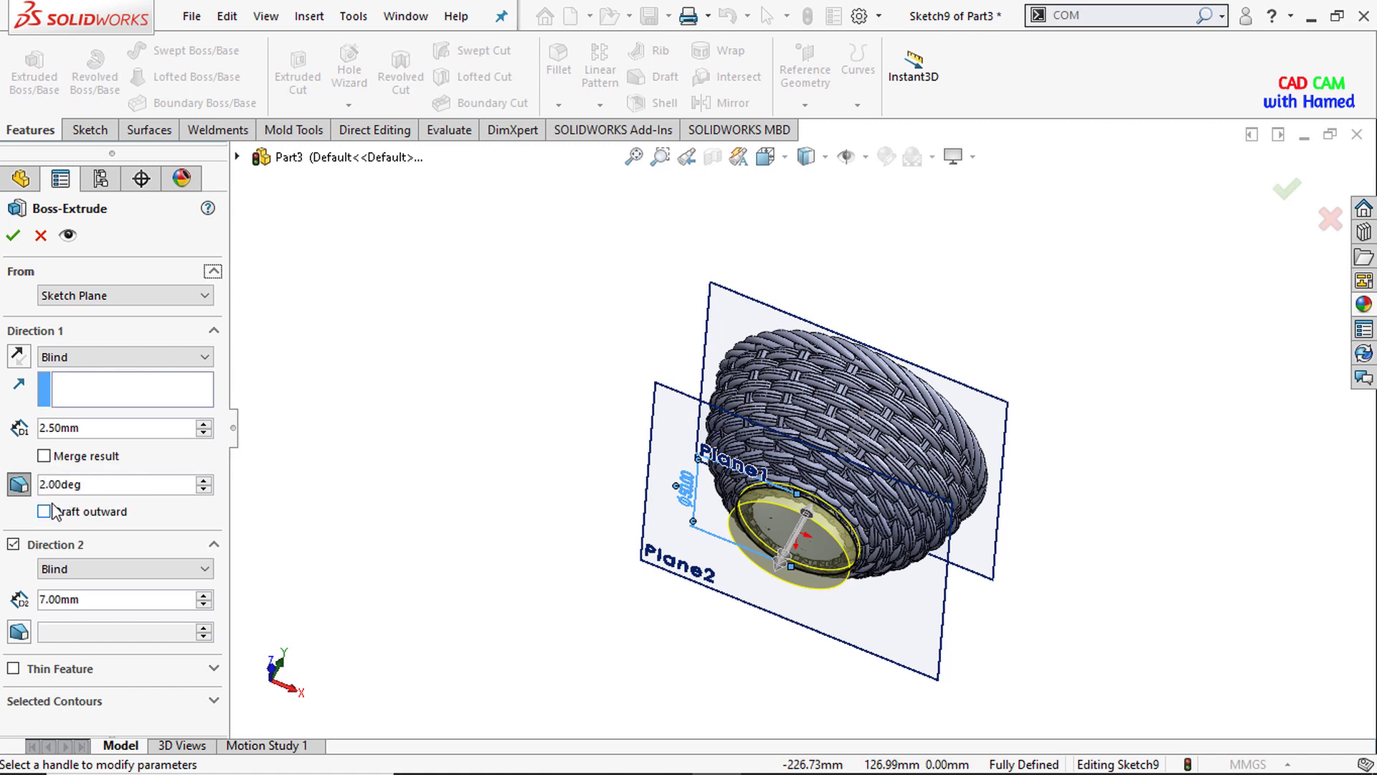
Step: Add a 2° inward draft to the second direction and complete the base extrusion
{"action": "left_click", "coordinate": [20, 631]}
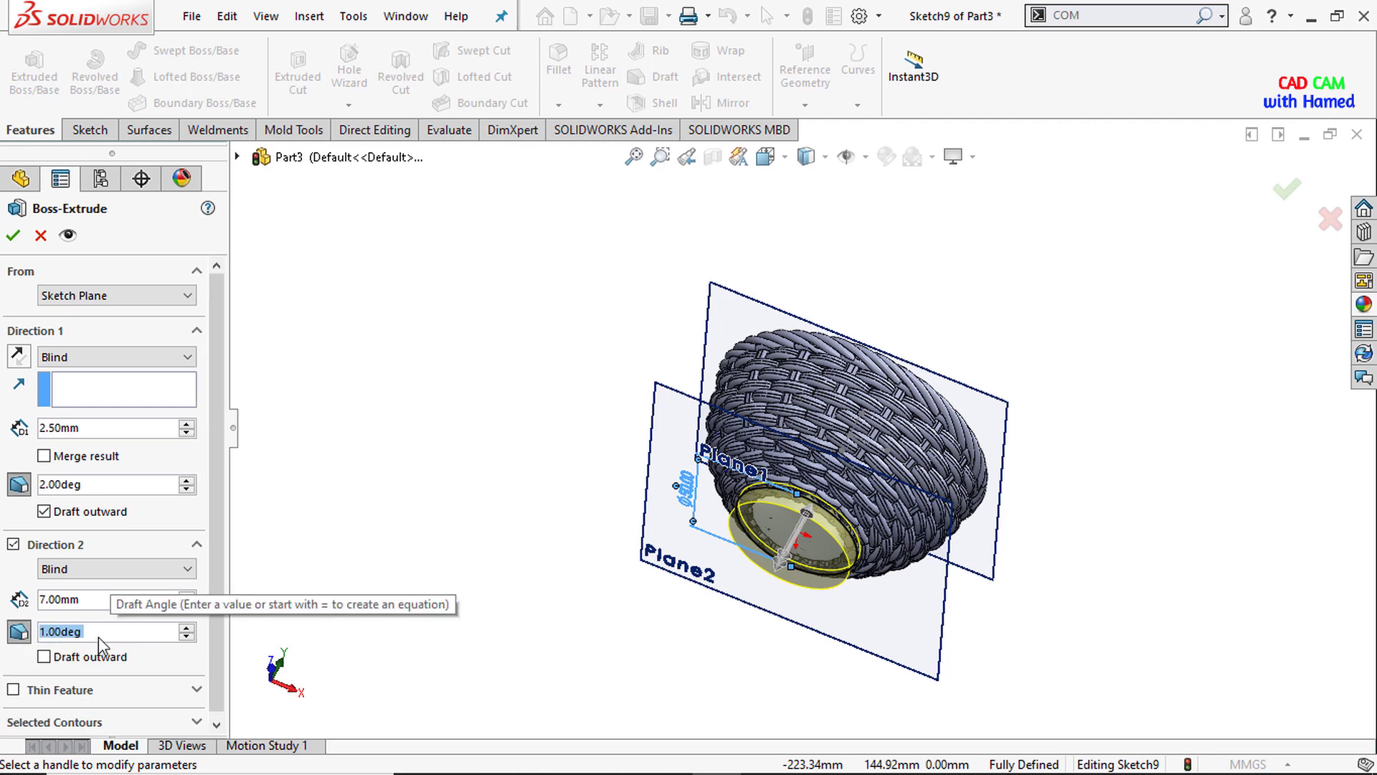
{"action": "key", "text": "BackSpace"}
{"action": "type", "text": "2"}
{"action": "key", "text": "Return"}
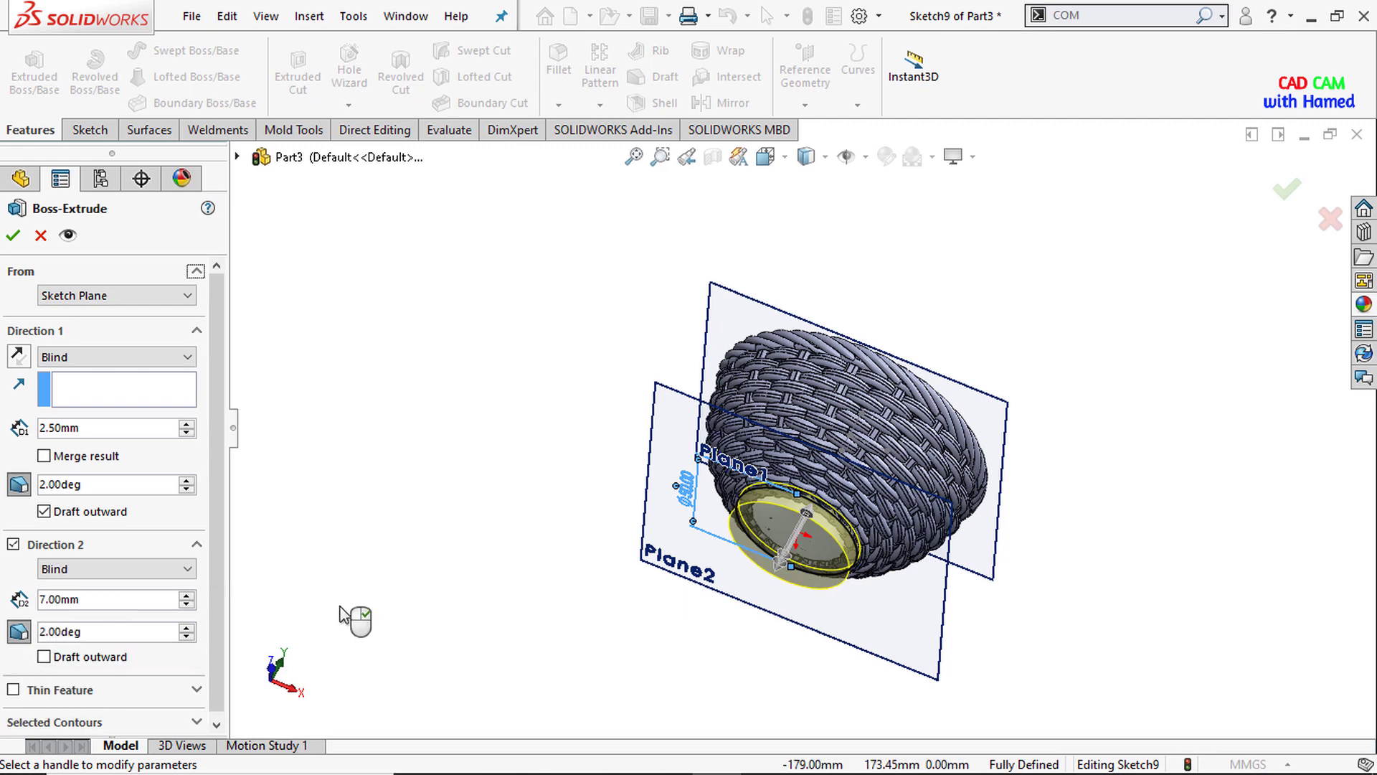
{"action": "middle_click_drag", "start_coordinate": [698, 516], "coordinate": [563, 527]}
{"action": "left_click", "coordinate": [12, 240]}
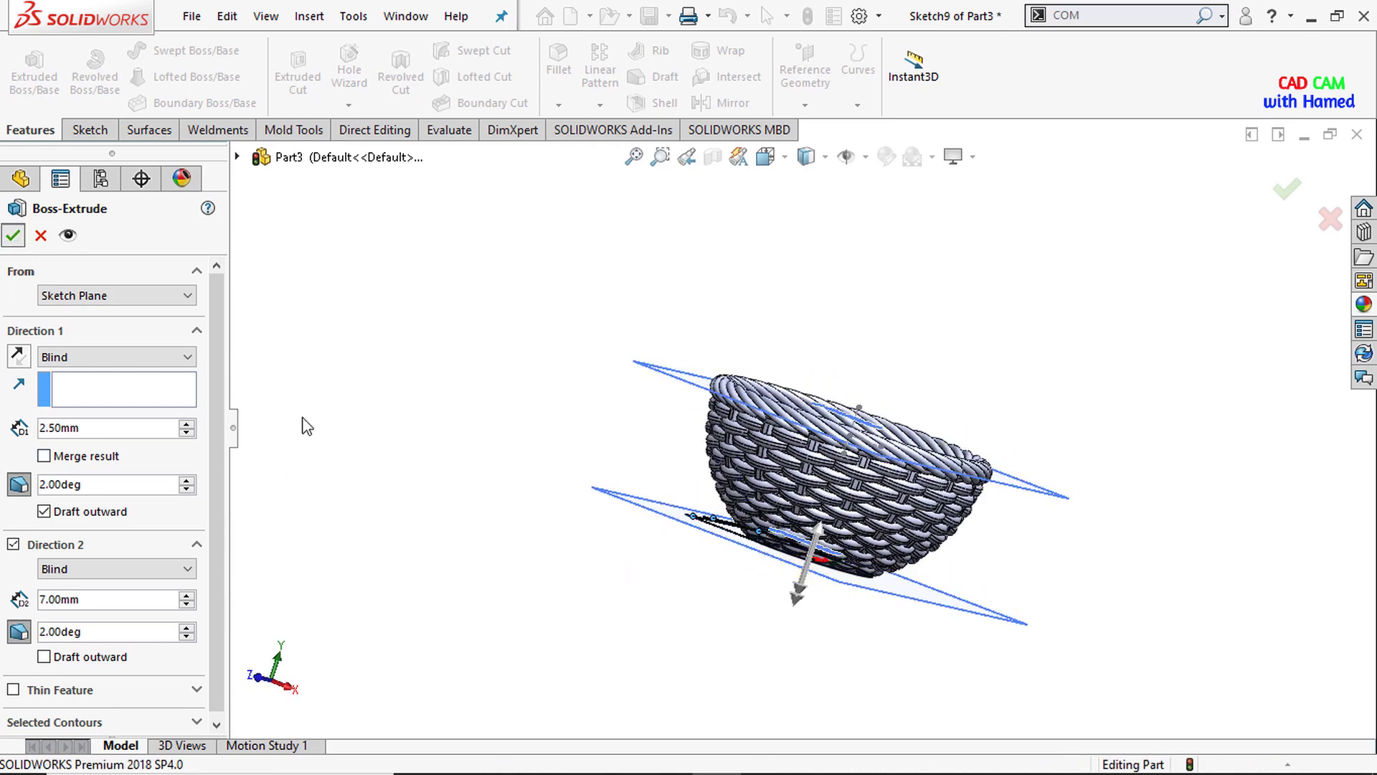
Step: Hide the two reference planes at the basket's rim and underside
{"action": "middle_click_drag", "start_coordinate": [743, 627], "coordinate": [810, 470]}
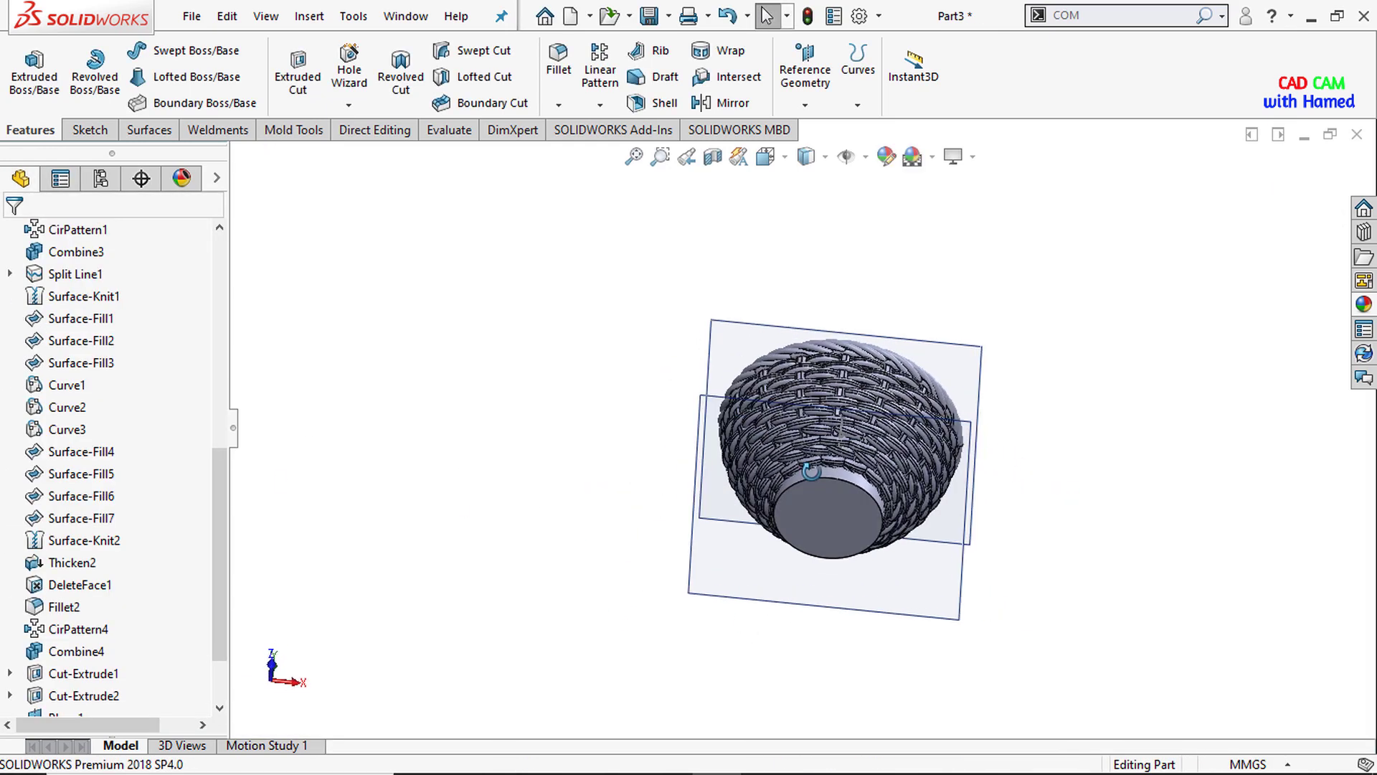
{"action": "right_click", "coordinate": [945, 590]}
{"action": "left_click", "coordinate": [1019, 444]}
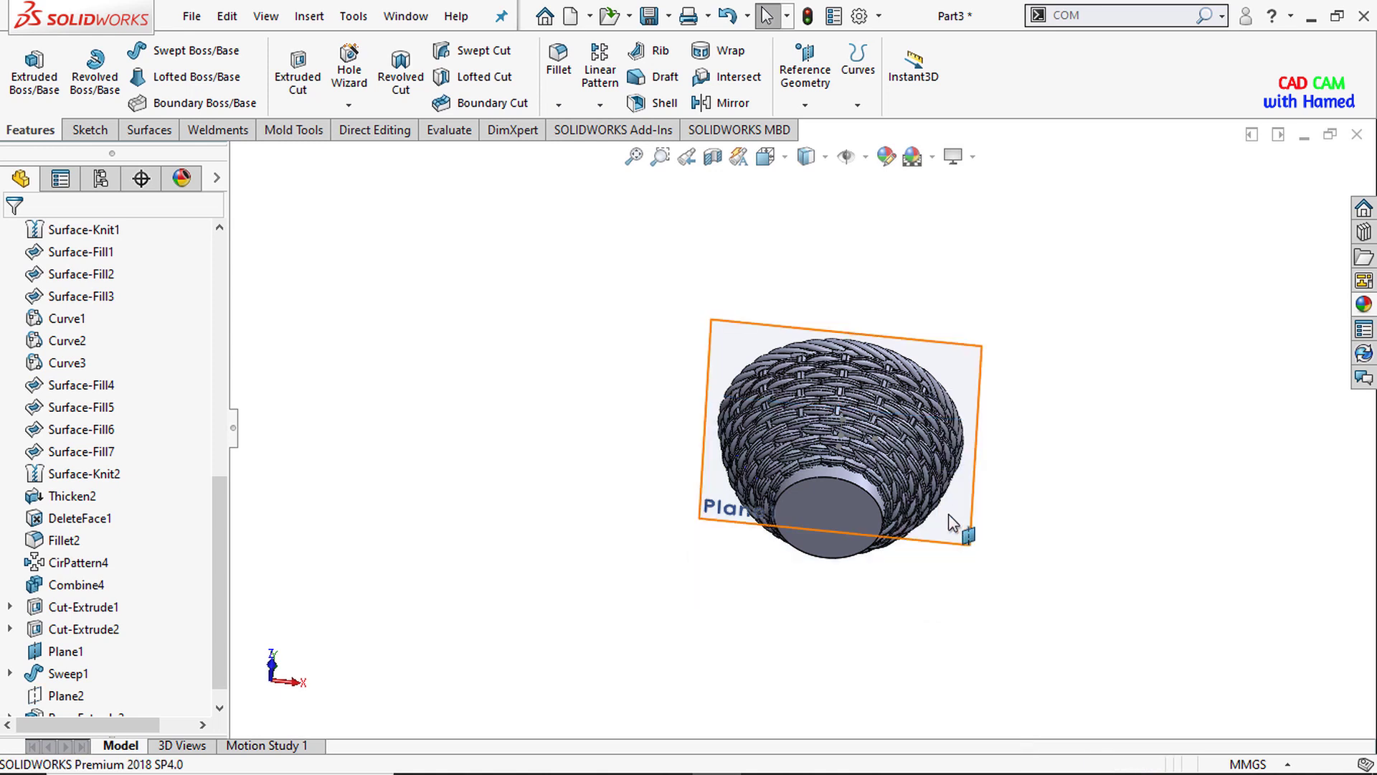
{"action": "right_click", "coordinate": [961, 531]}
{"action": "left_click", "coordinate": [1038, 444]}
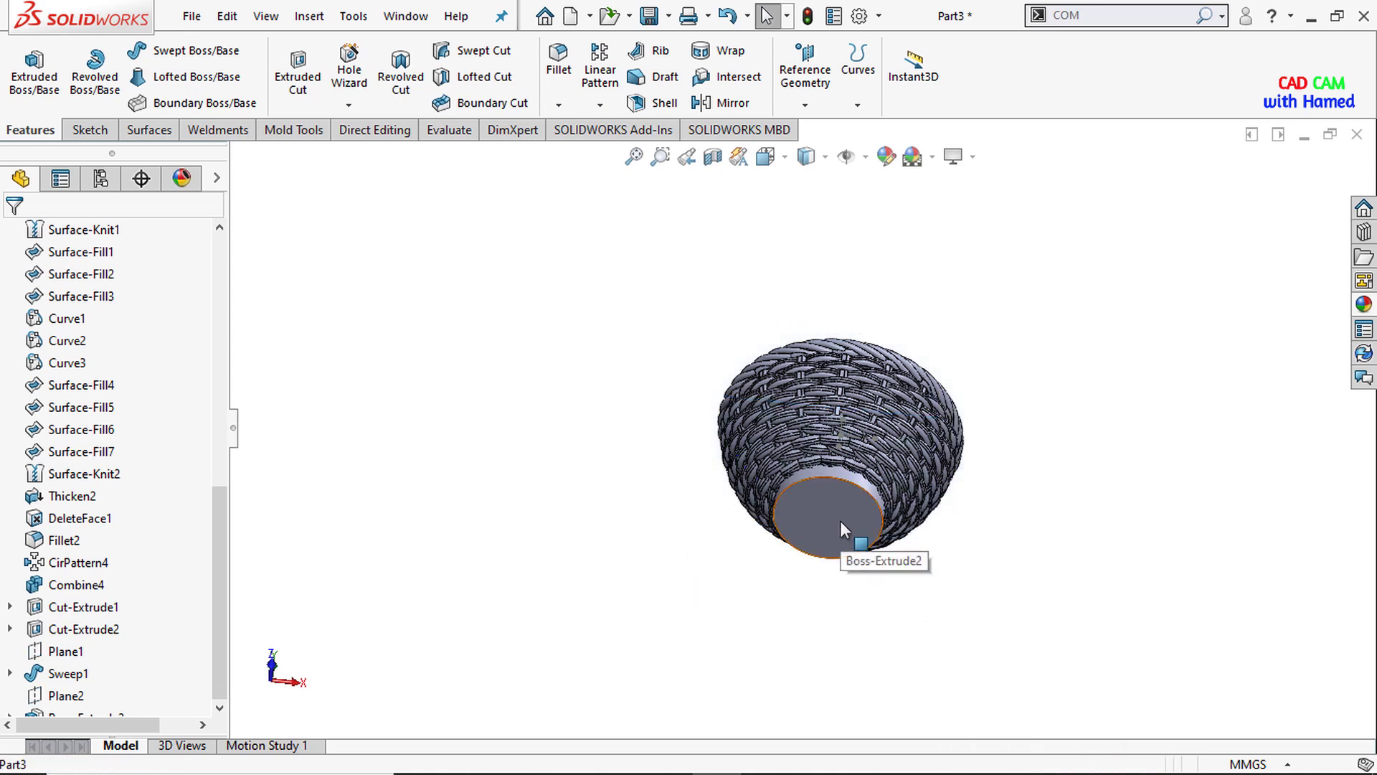
Step: Shell the base body to a 5 mm wall thickness, removing its flat bottom face
{"action": "left_click", "coordinate": [841, 523]}
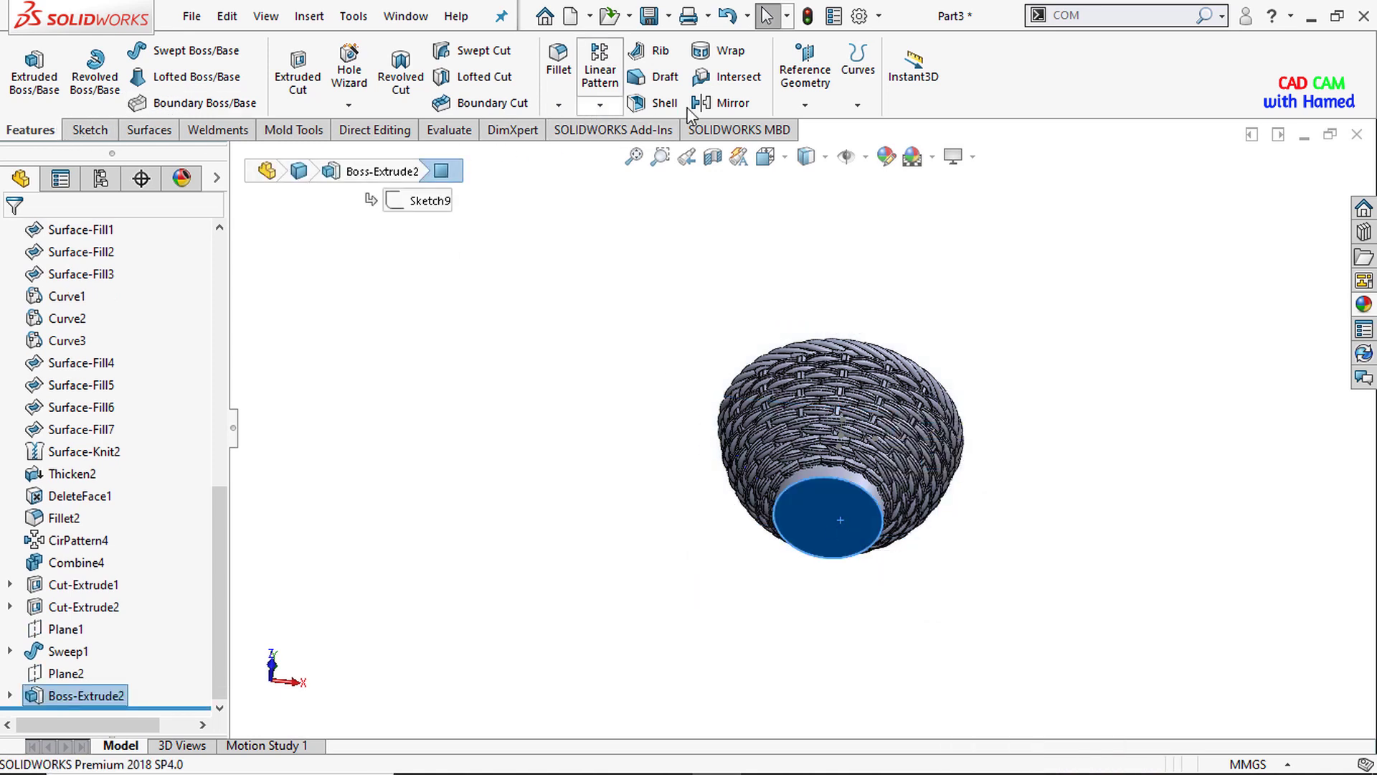
{"action": "left_click", "coordinate": [661, 106]}
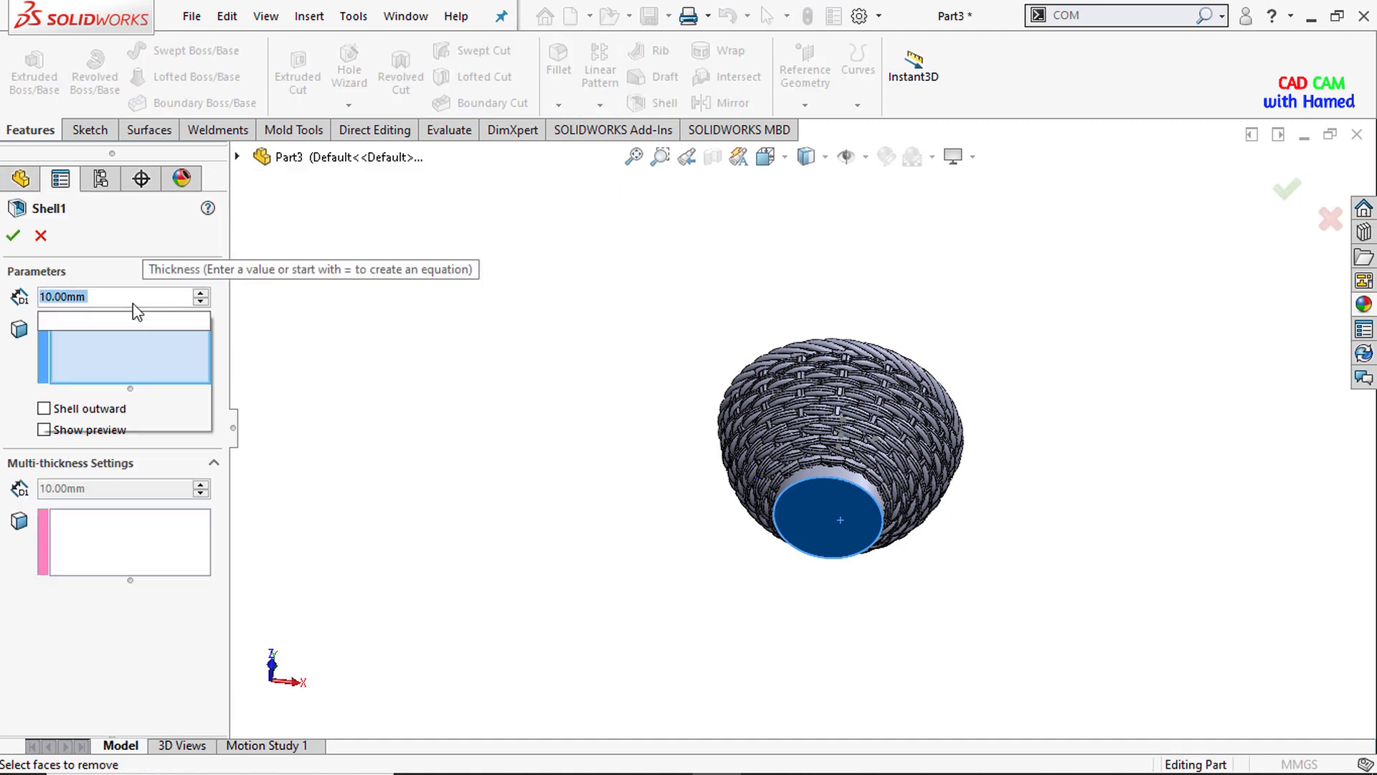
{"action": "key", "text": "BackSpace"}
{"action": "type", "text": "5"}
{"action": "key", "text": "Return"}
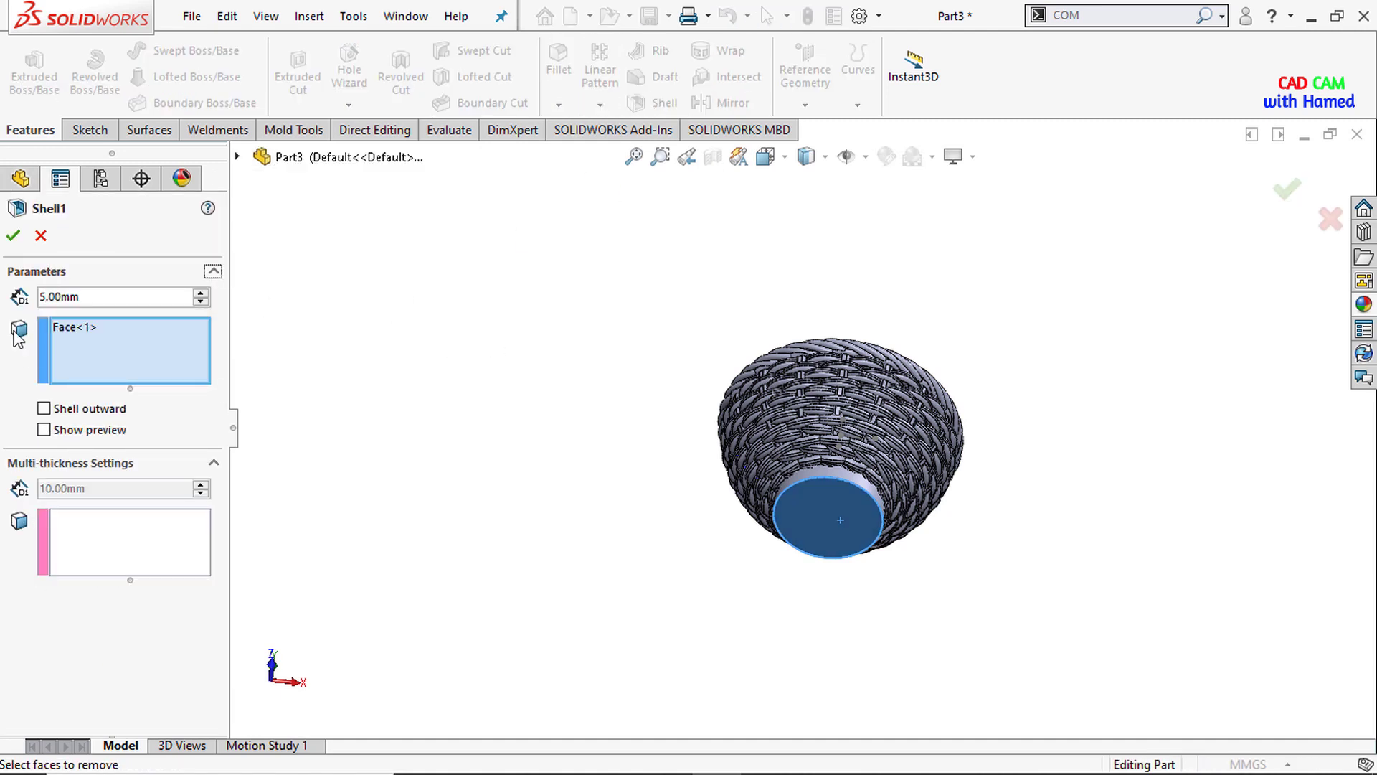
{"action": "left_click", "coordinate": [13, 236]}
{"action": "key", "text": "f"}
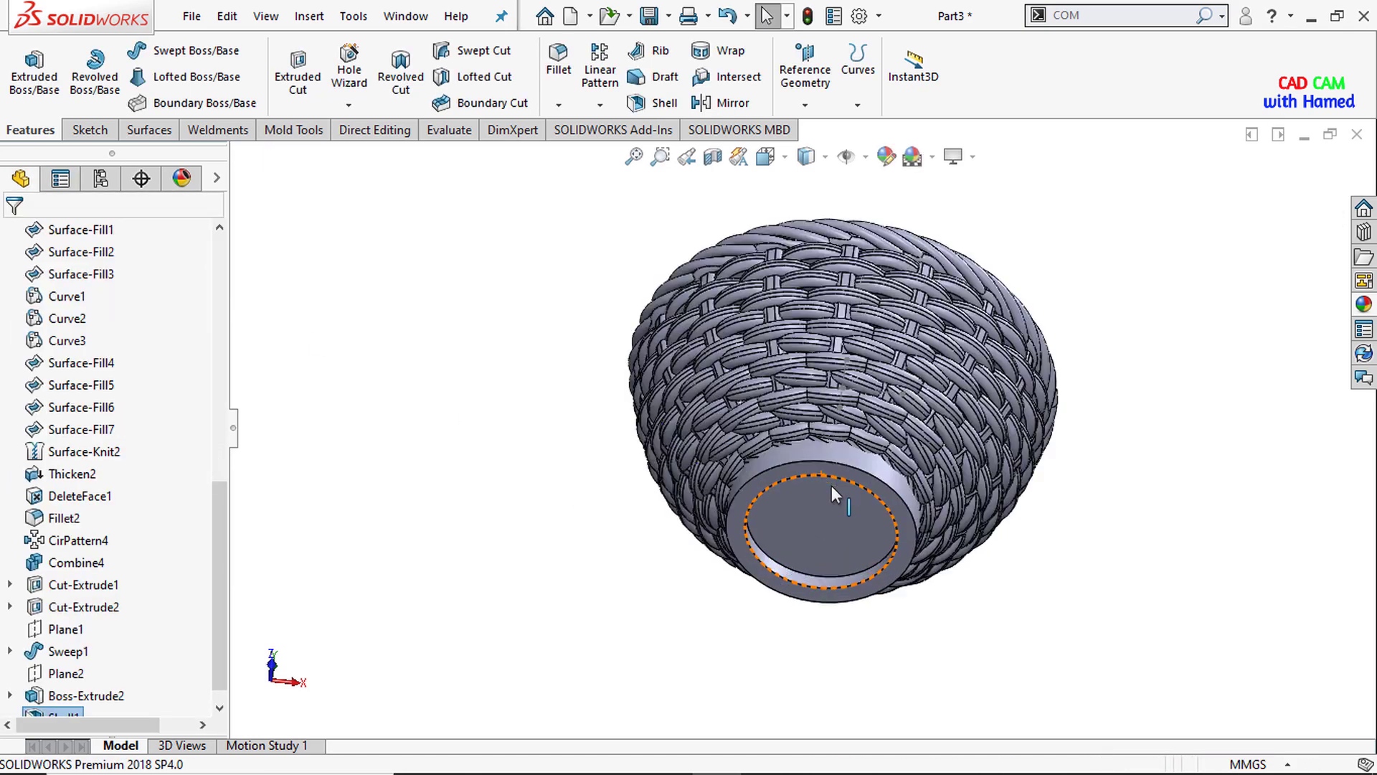
Step: Chamfer the inner circular edge of the base's recess by 2.5 mm at 45°
{"action": "left_click", "coordinate": [559, 105]}
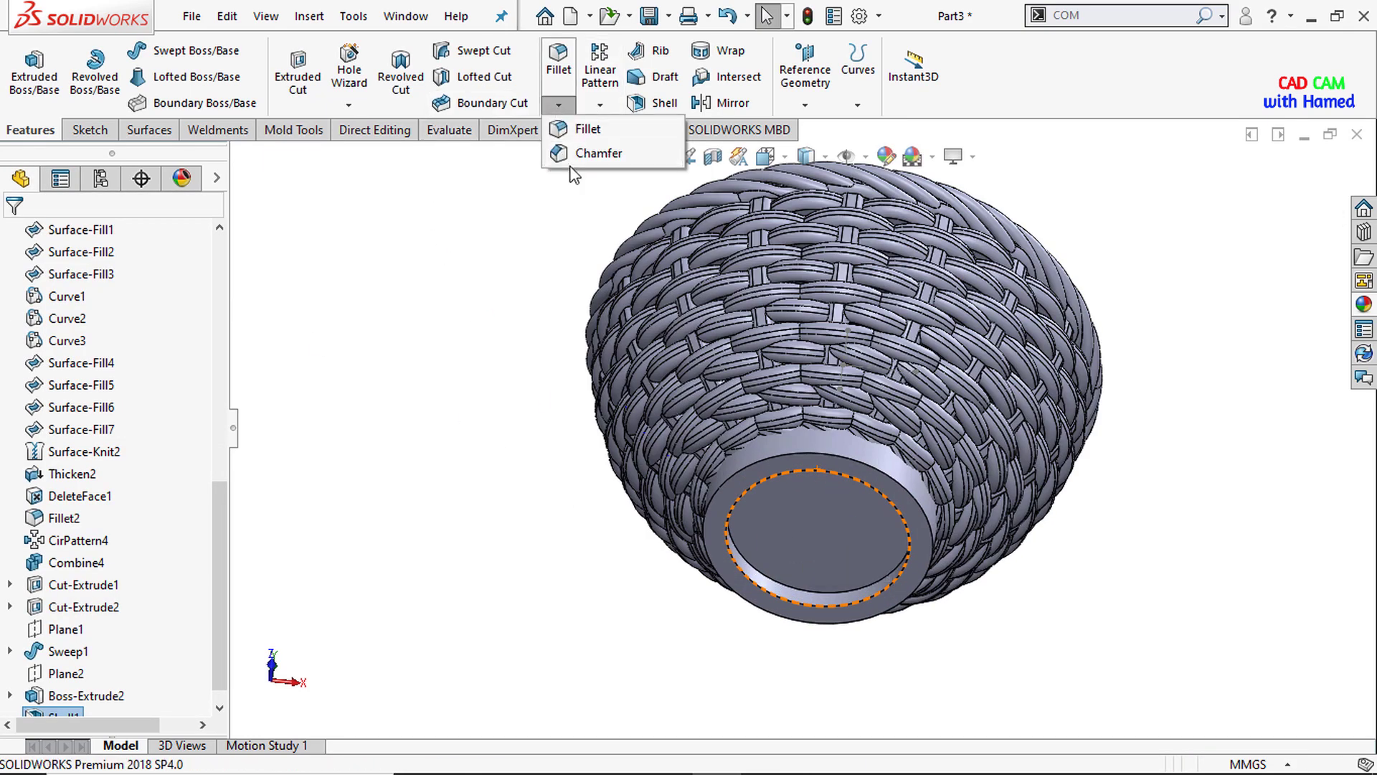
{"action": "left_click", "coordinate": [592, 153]}
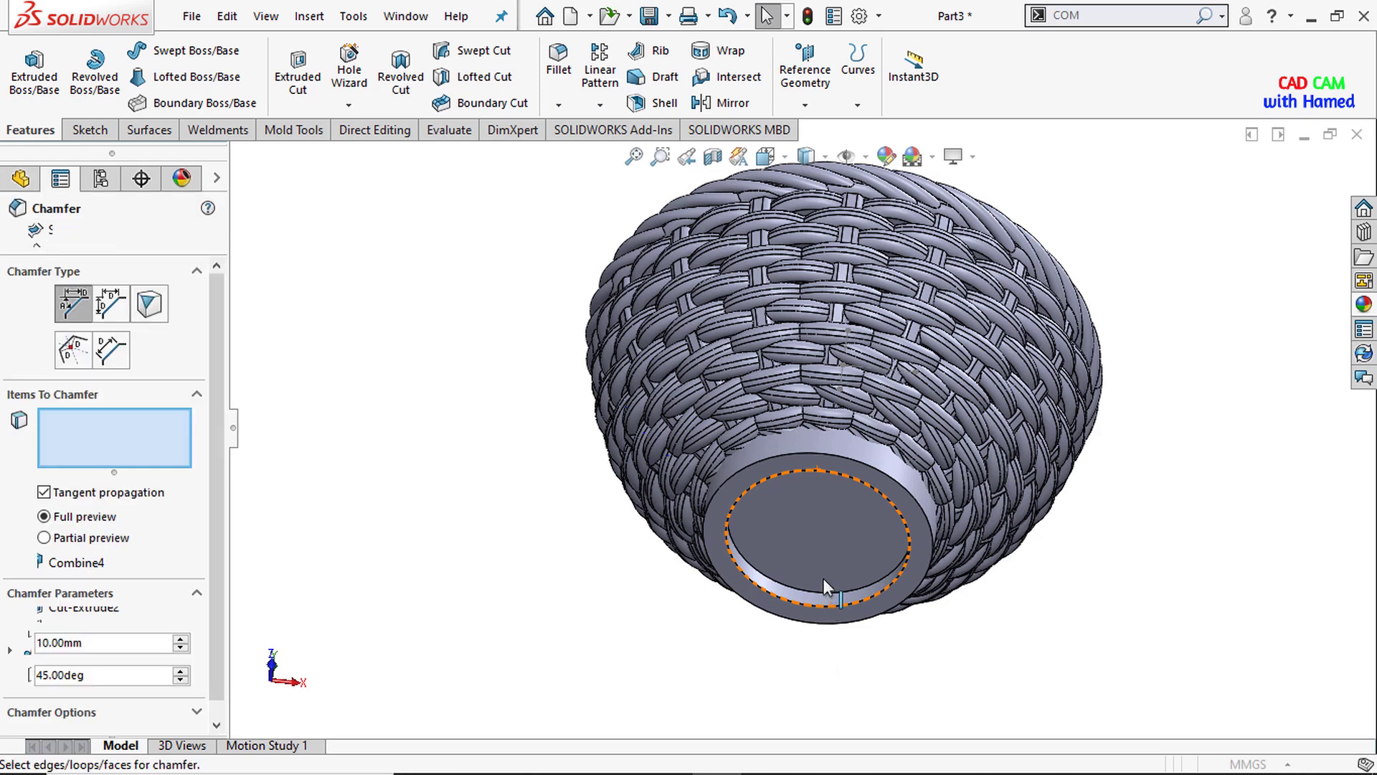
{"action": "scroll", "coordinate": [789, 574], "scroll_direction": "down", "scroll_amount": 5}
{"action": "left_click", "coordinate": [742, 557]}
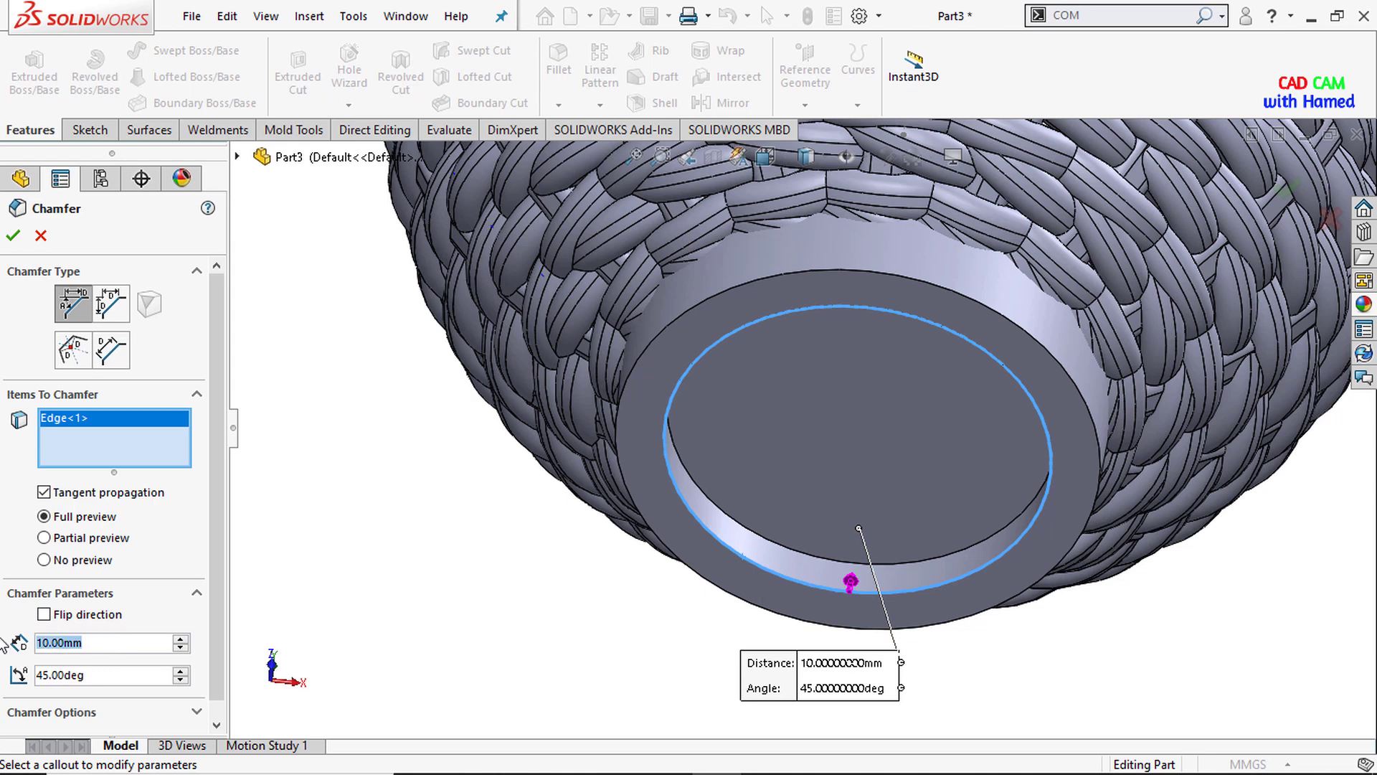
{"action": "type", "text": "2.5"}
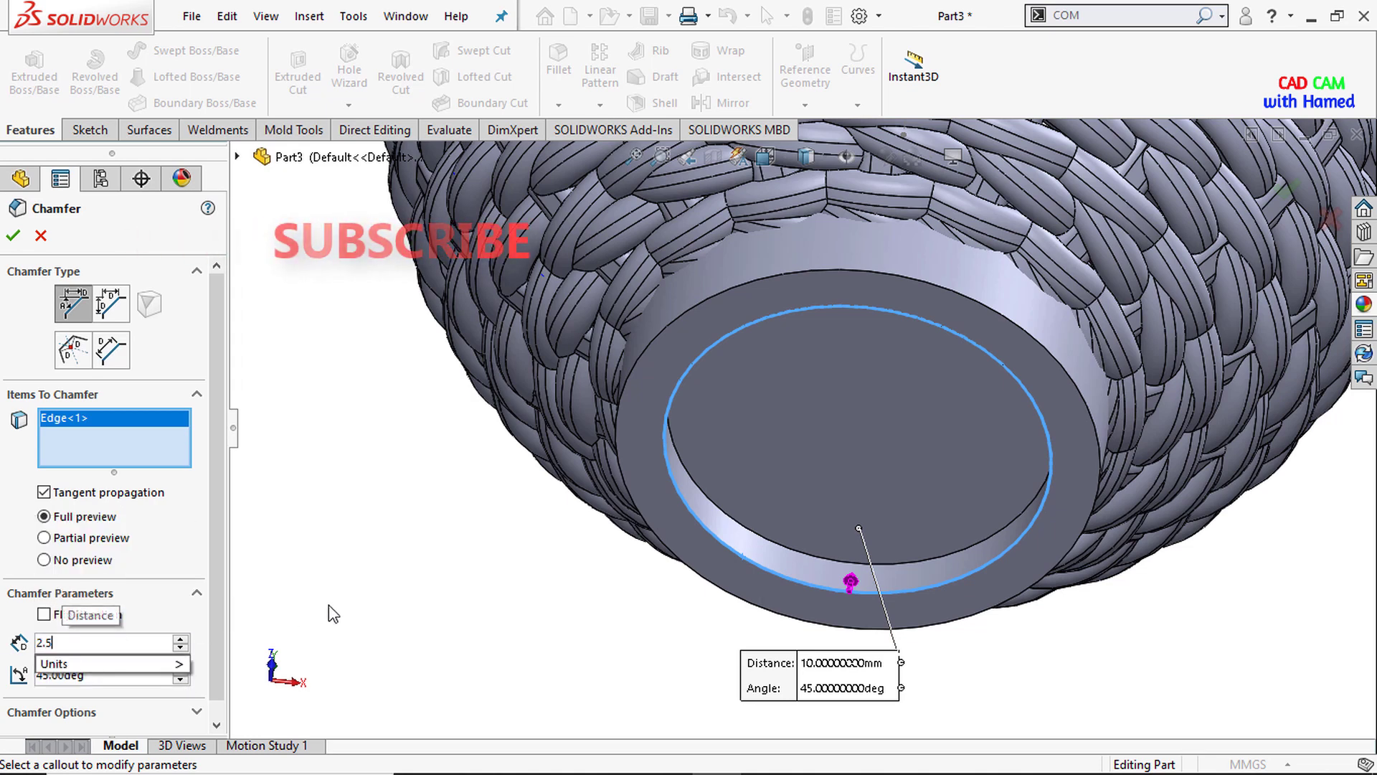
{"action": "key", "text": "Return"}
{"action": "left_click", "coordinate": [14, 237]}
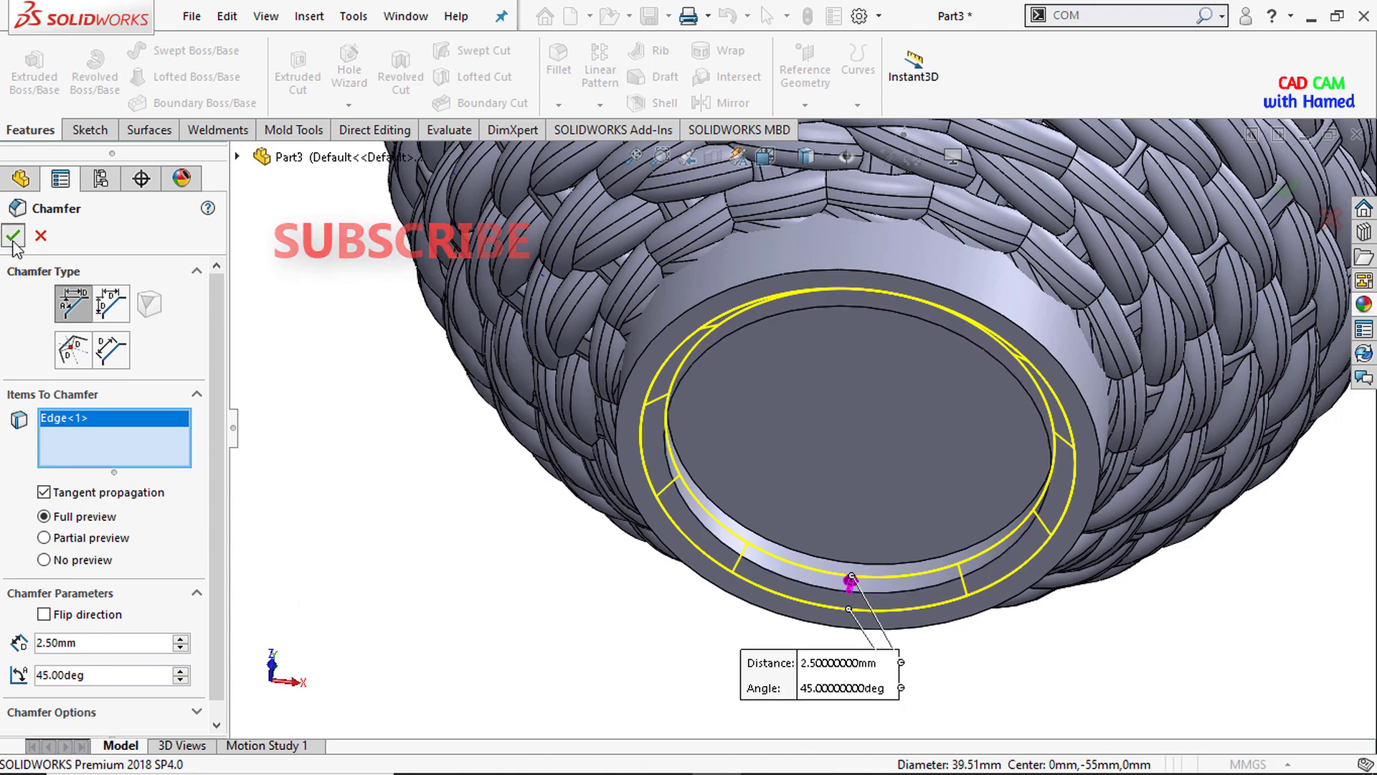
Step: Hide the sketch with the centrelines shown inside the basket
{"action": "scroll", "coordinate": [814, 524], "scroll_direction": "up", "scroll_amount": 5}
{"action": "middle_click_drag", "start_coordinate": [906, 264], "coordinate": [810, 403]}
{"action": "scroll", "coordinate": [809, 403], "scroll_direction": "down", "scroll_amount": 5}
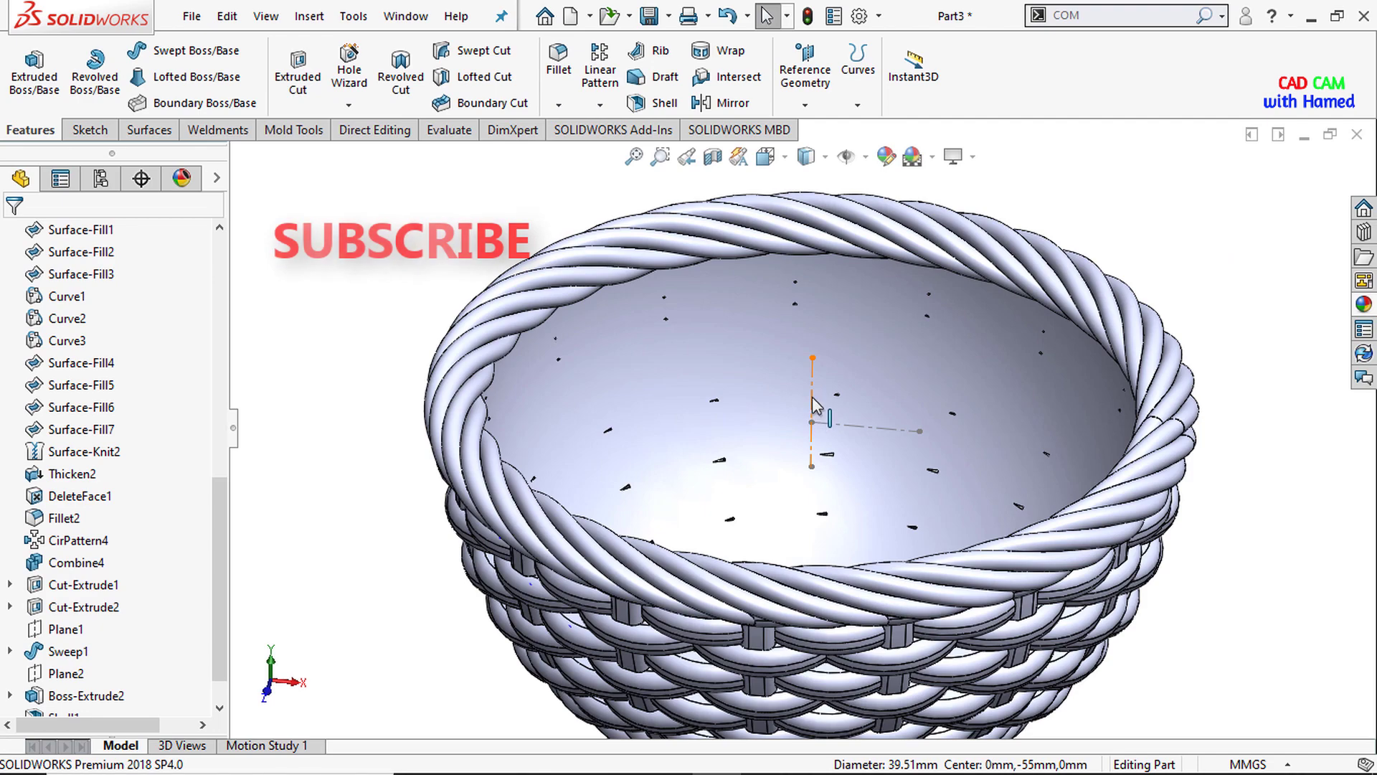
{"action": "right_click", "coordinate": [815, 394]}
{"action": "left_click", "coordinate": [864, 356]}
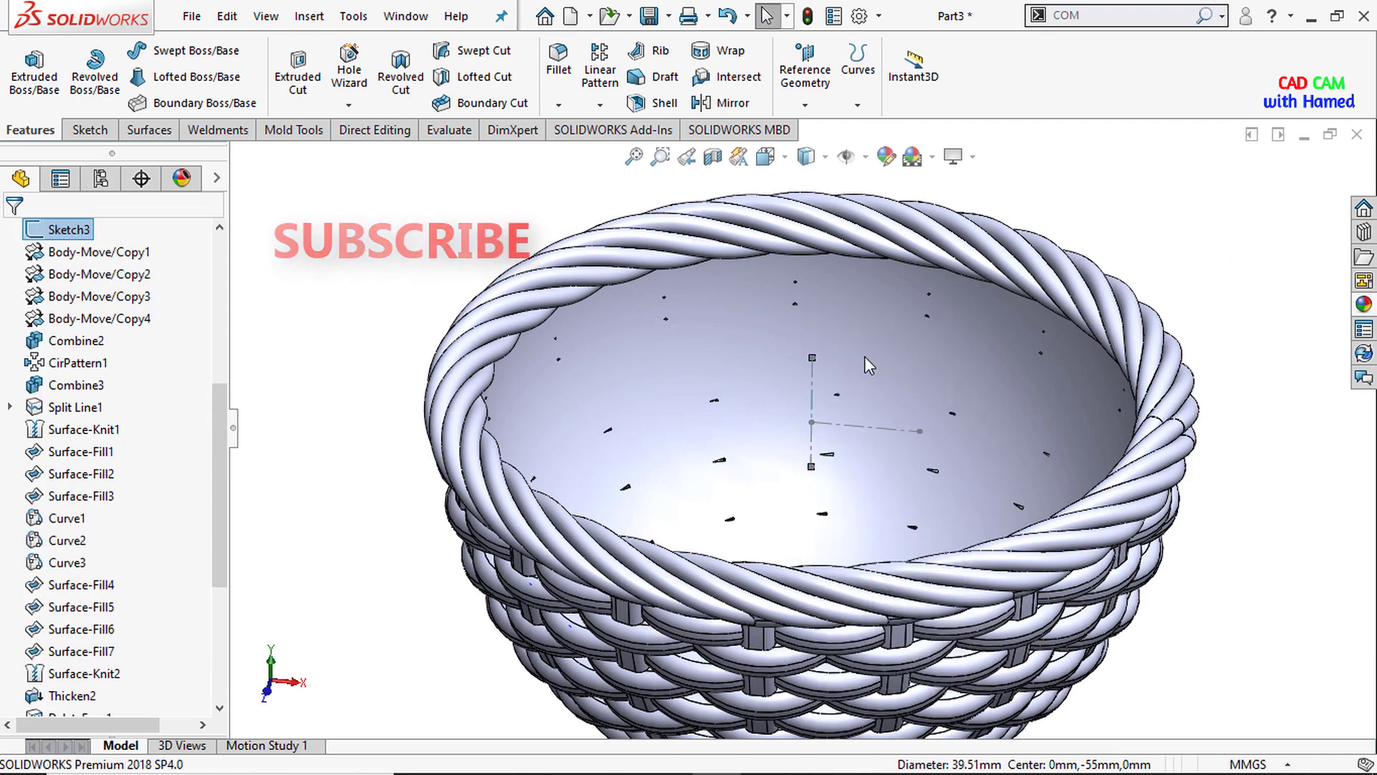
Step: Apply the beige cotton appearance from the Fabric Cloth library to the whole woven basket body
{"action": "scroll", "coordinate": [824, 393], "scroll_direction": "up", "scroll_amount": 3}
{"action": "middle_click_drag", "start_coordinate": [825, 393], "coordinate": [802, 448]}
{"action": "left_click", "coordinate": [1362, 306]}
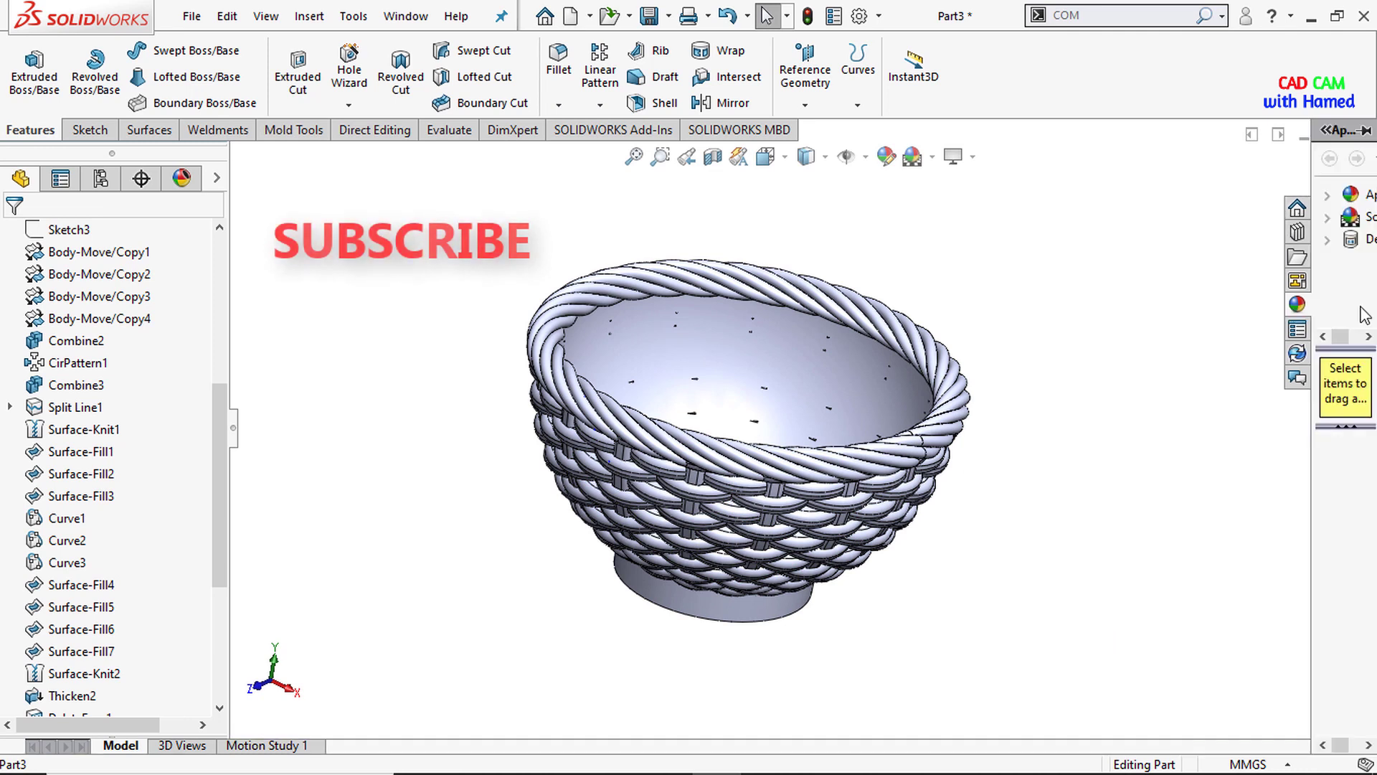
{"action": "left_click", "coordinate": [1326, 195]}
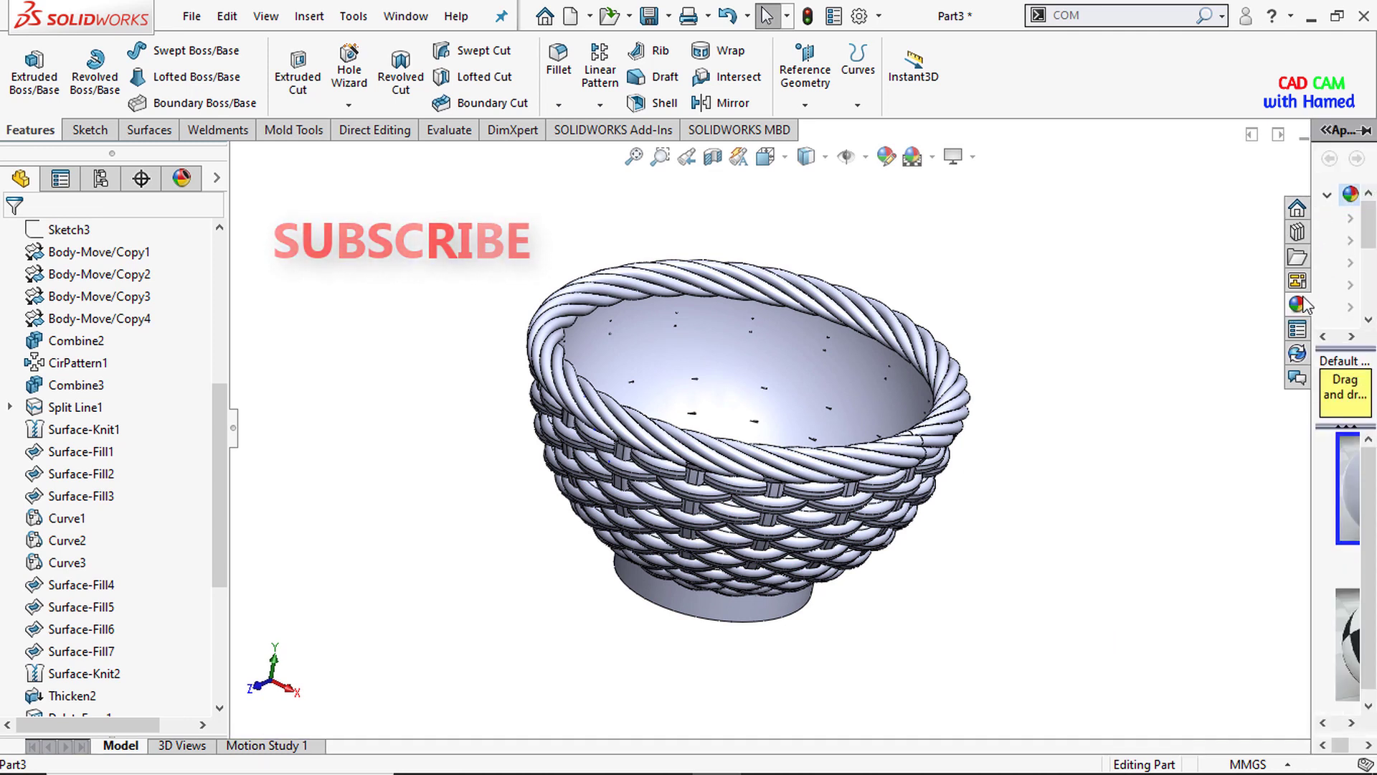
{"action": "left_click_drag", "start_coordinate": [1314, 443], "coordinate": [1159, 480]}
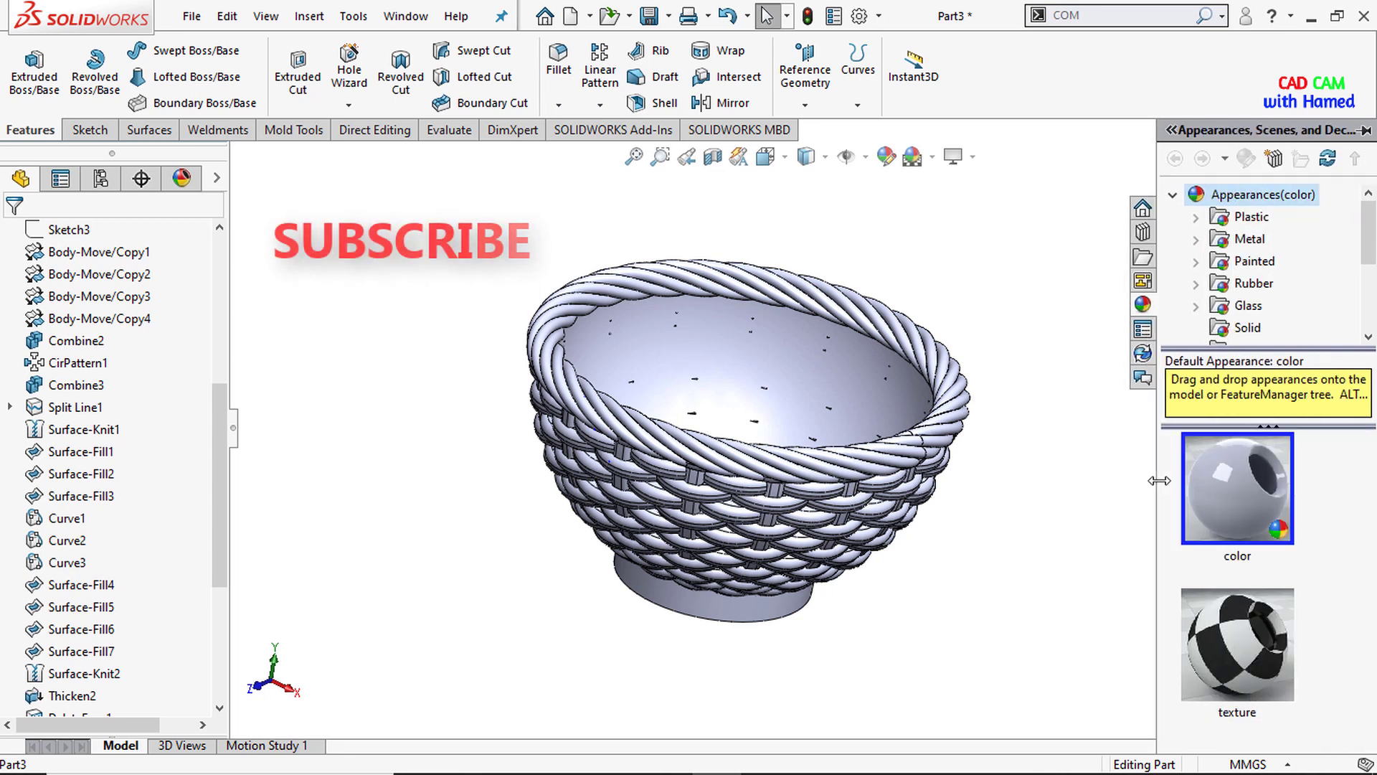
{"action": "scroll", "coordinate": [1254, 254], "scroll_direction": "down", "scroll_amount": 2}
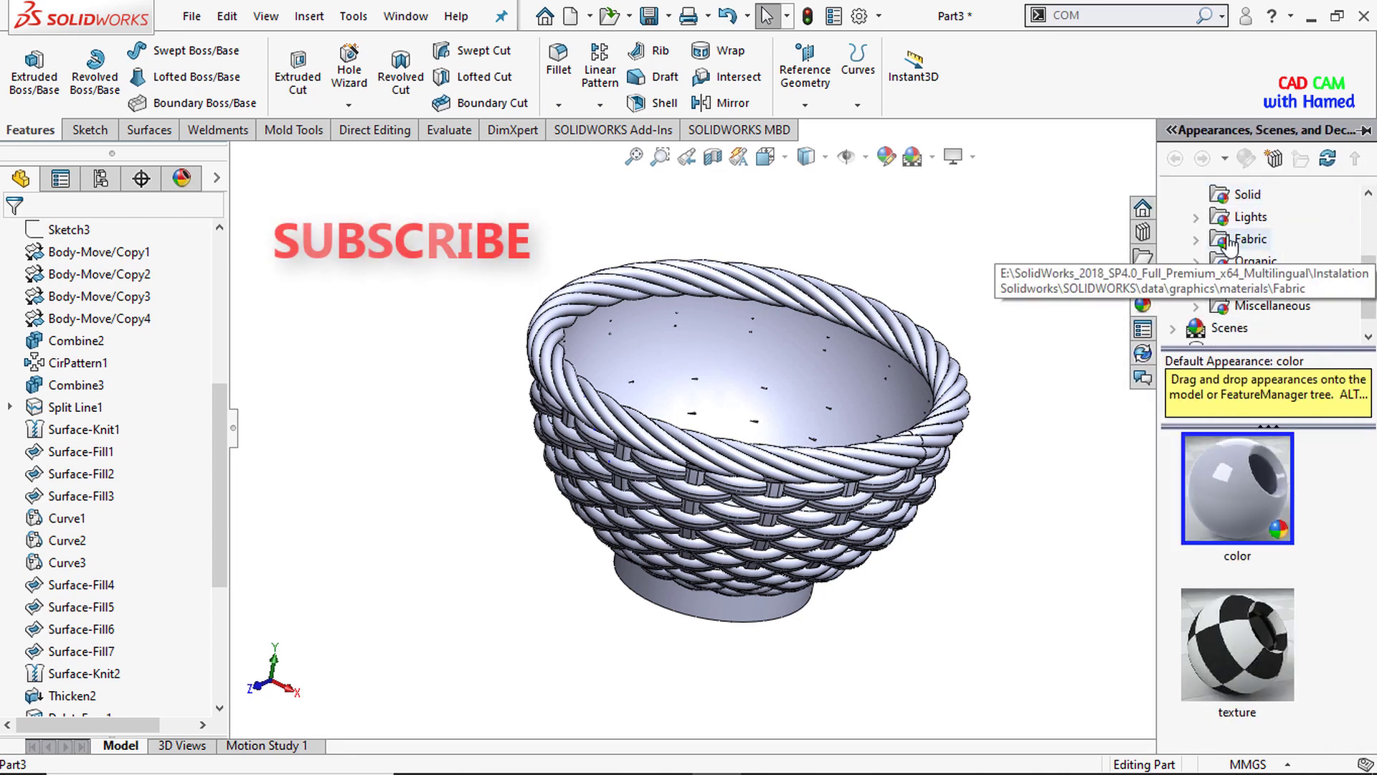
{"action": "left_click", "coordinate": [1230, 243]}
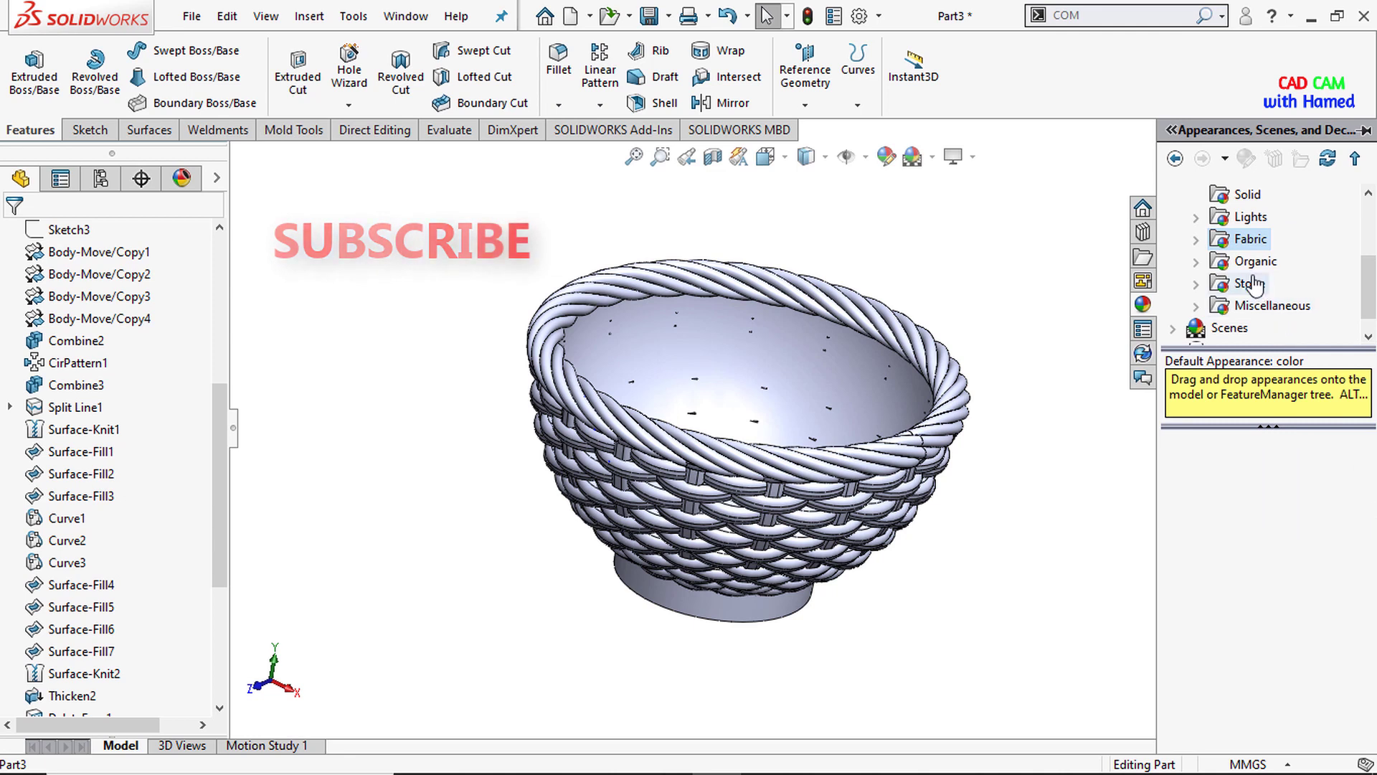
{"action": "left_click", "coordinate": [1202, 242]}
{"action": "left_click", "coordinate": [1252, 264]}
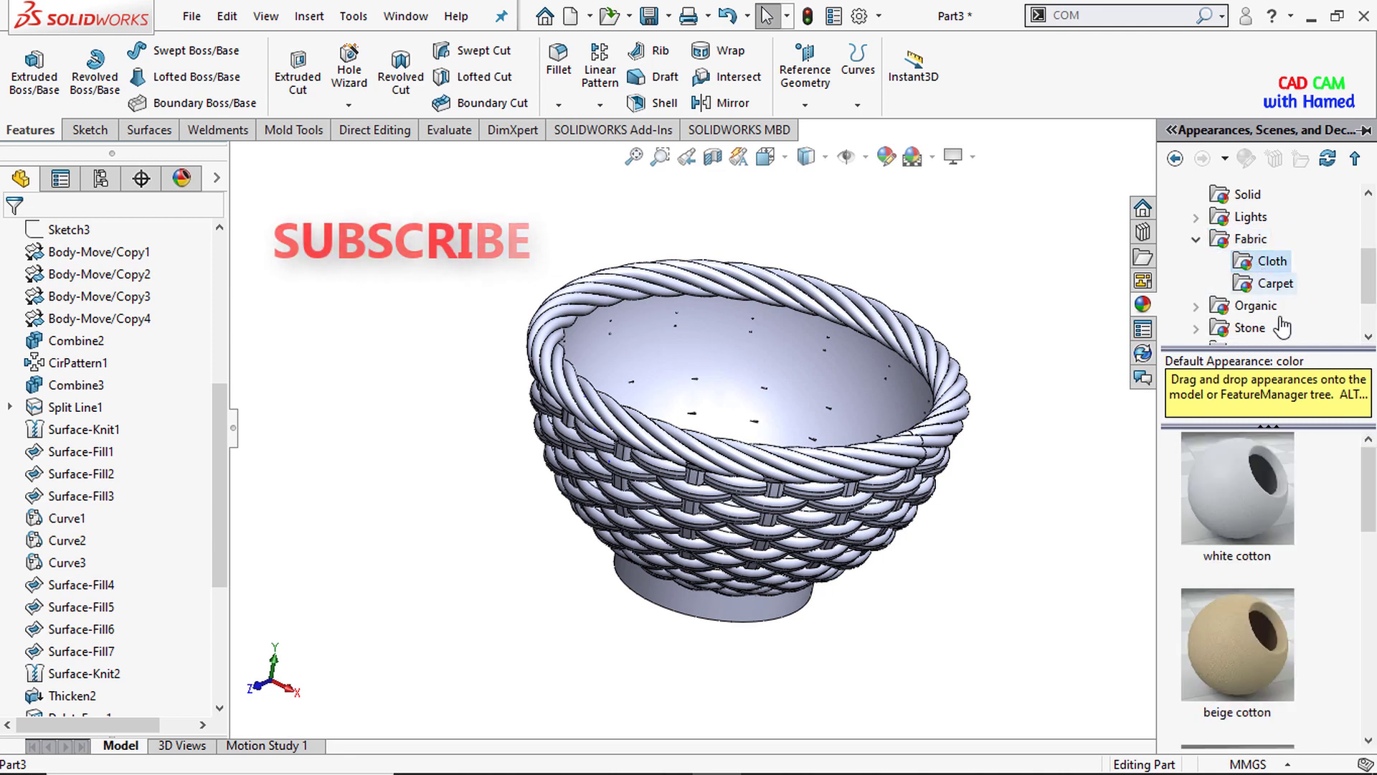
{"action": "left_click_drag", "start_coordinate": [1261, 651], "coordinate": [786, 473]}
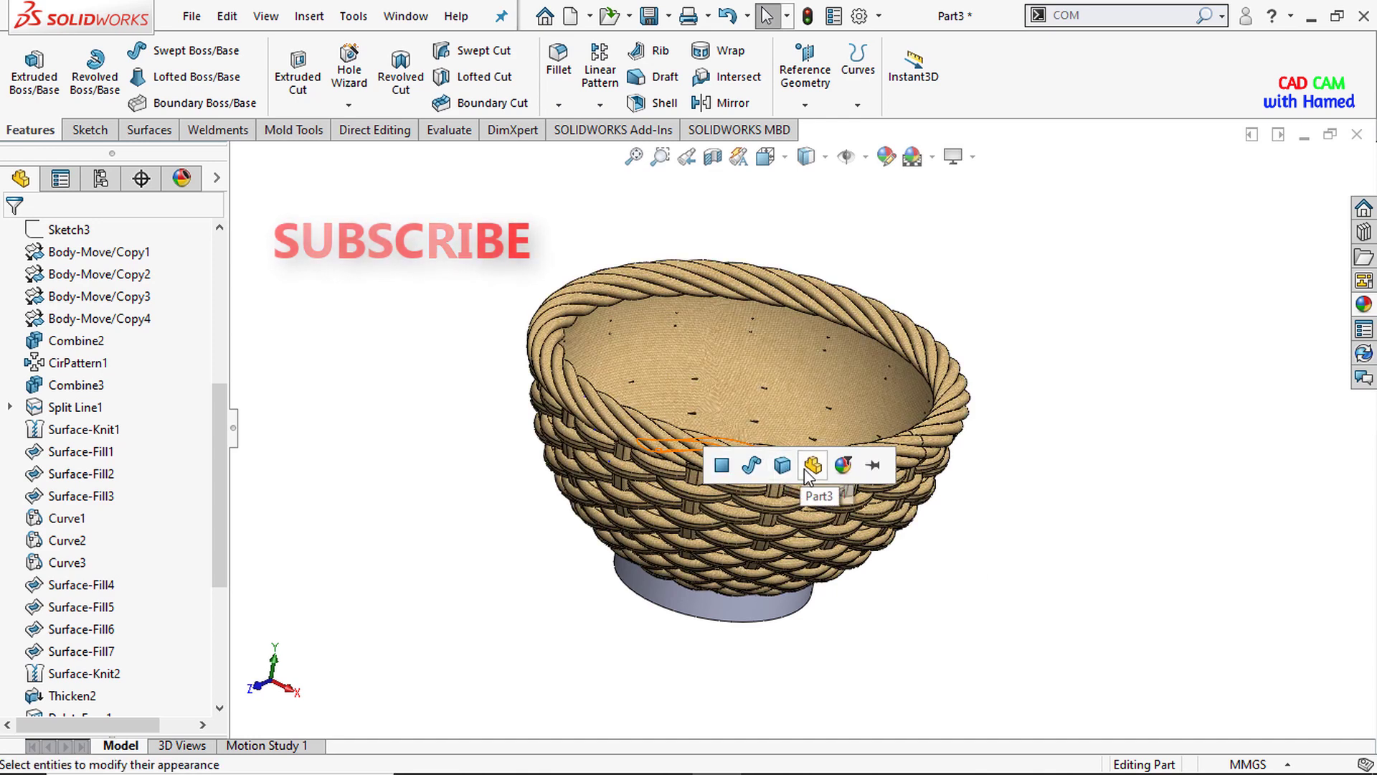
{"action": "left_click", "coordinate": [785, 468]}
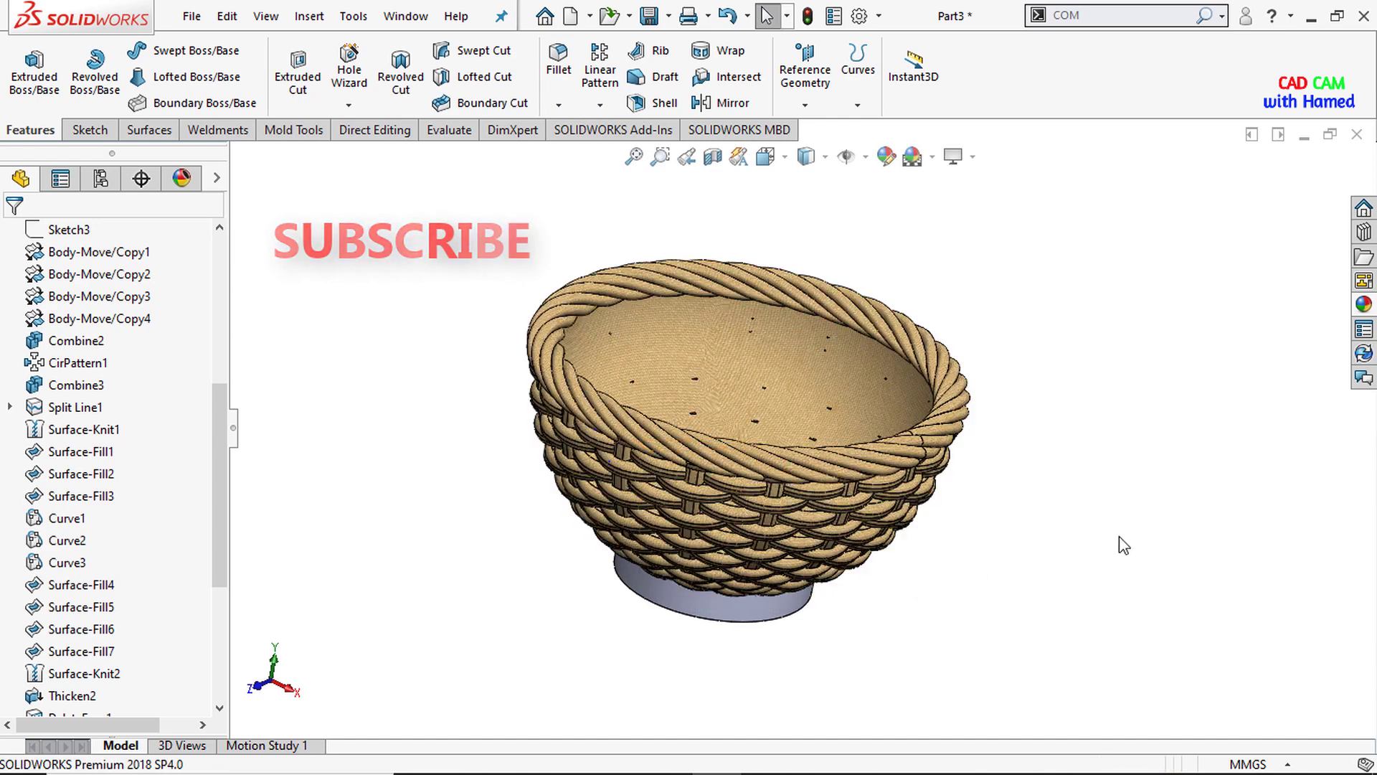
Step: Apply the beige cotton appearance to the base body beneath the basket
{"action": "left_click", "coordinate": [1363, 304]}
{"action": "left_click_drag", "start_coordinate": [1245, 649], "coordinate": [723, 611]}
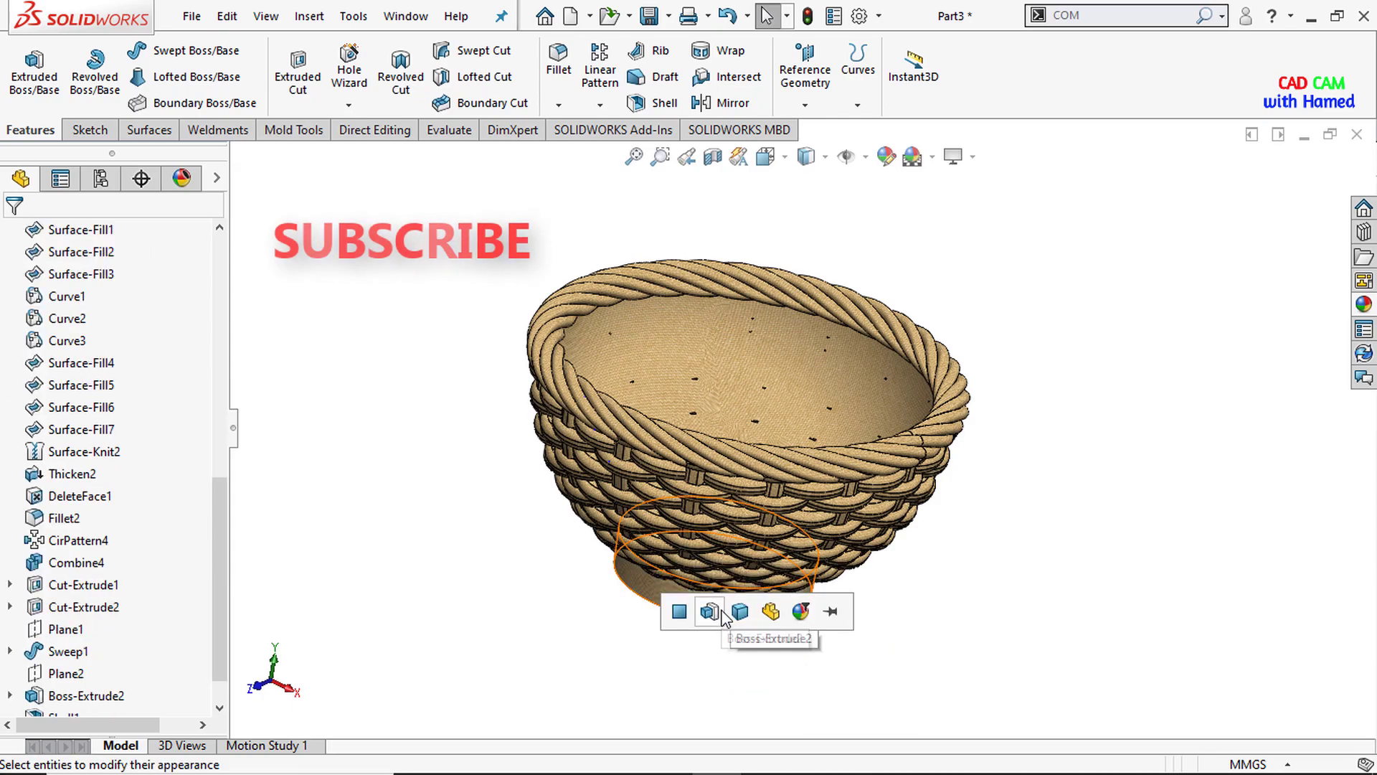
{"action": "left_click", "coordinate": [742, 613]}
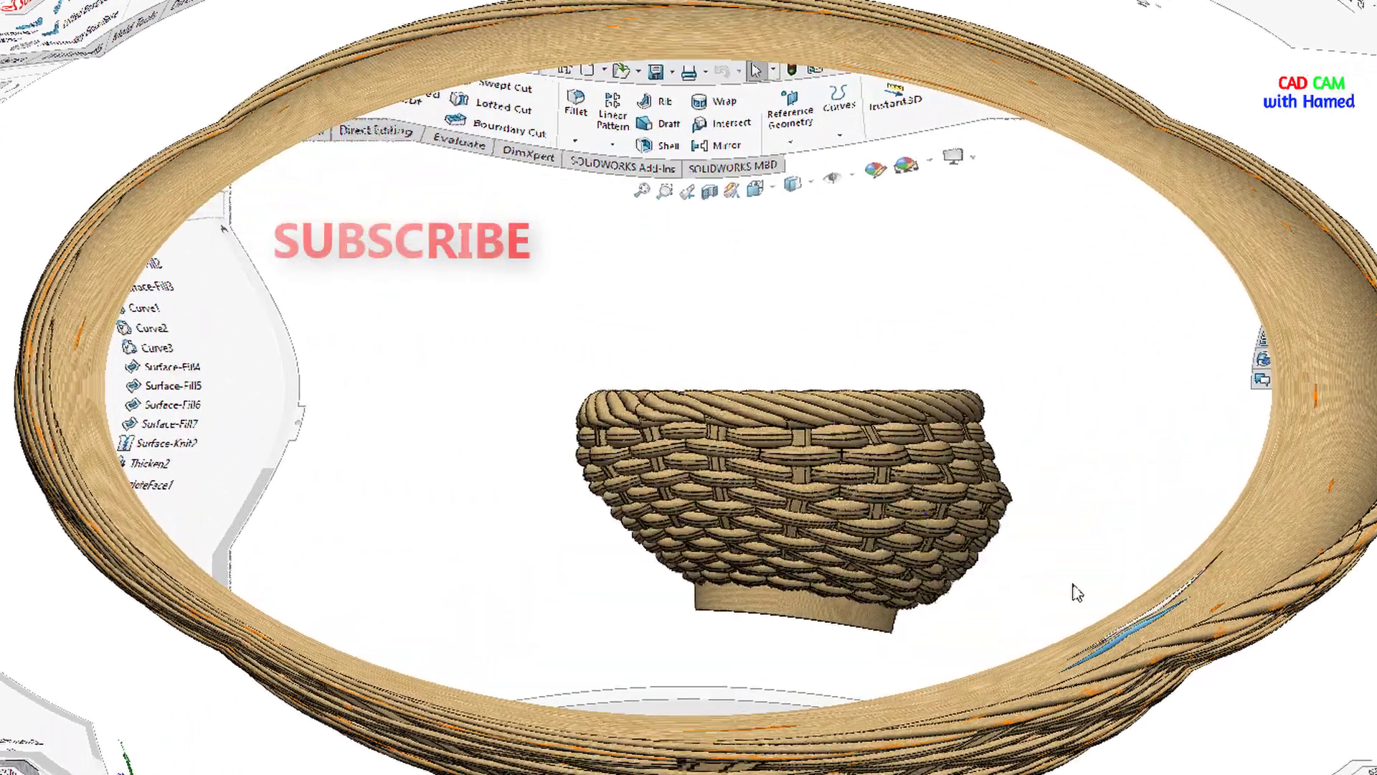